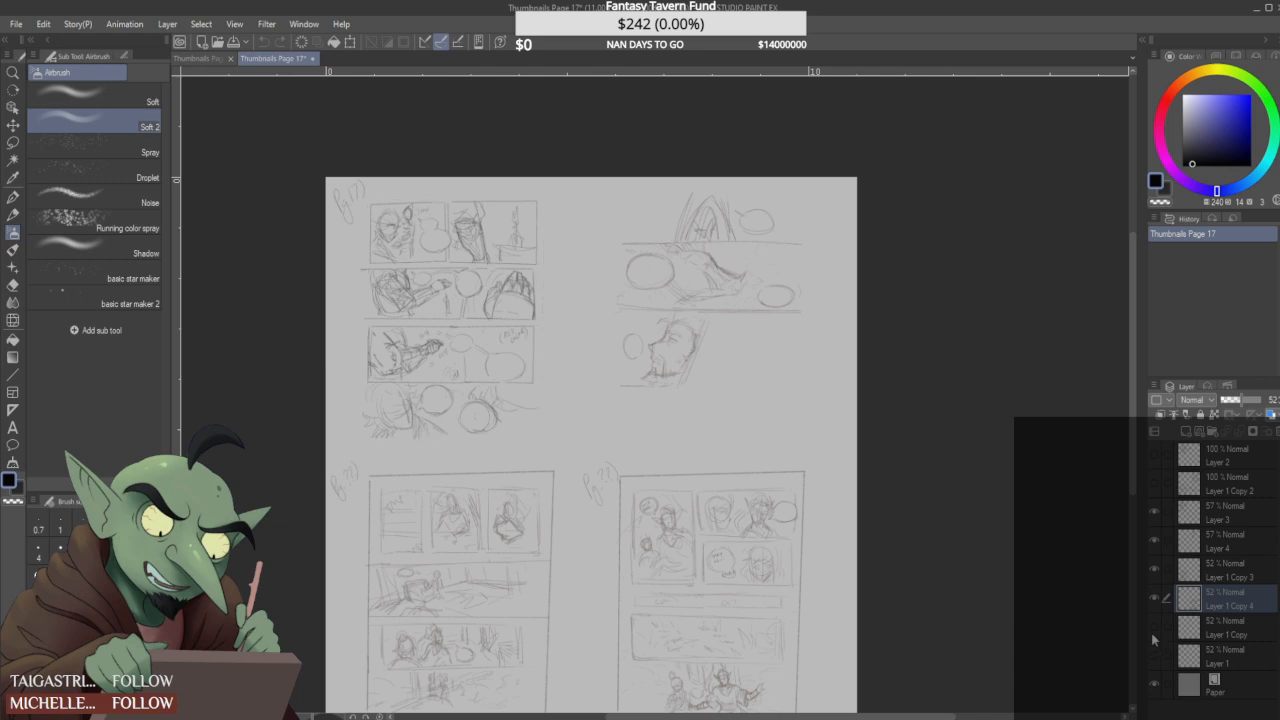
- Hide the thumbnail sketch layers and show only the page-frame layers Layer 1 and Layer 1 Copy above the paper
click(1154, 626)
click(1154, 570)
click(1154, 570)
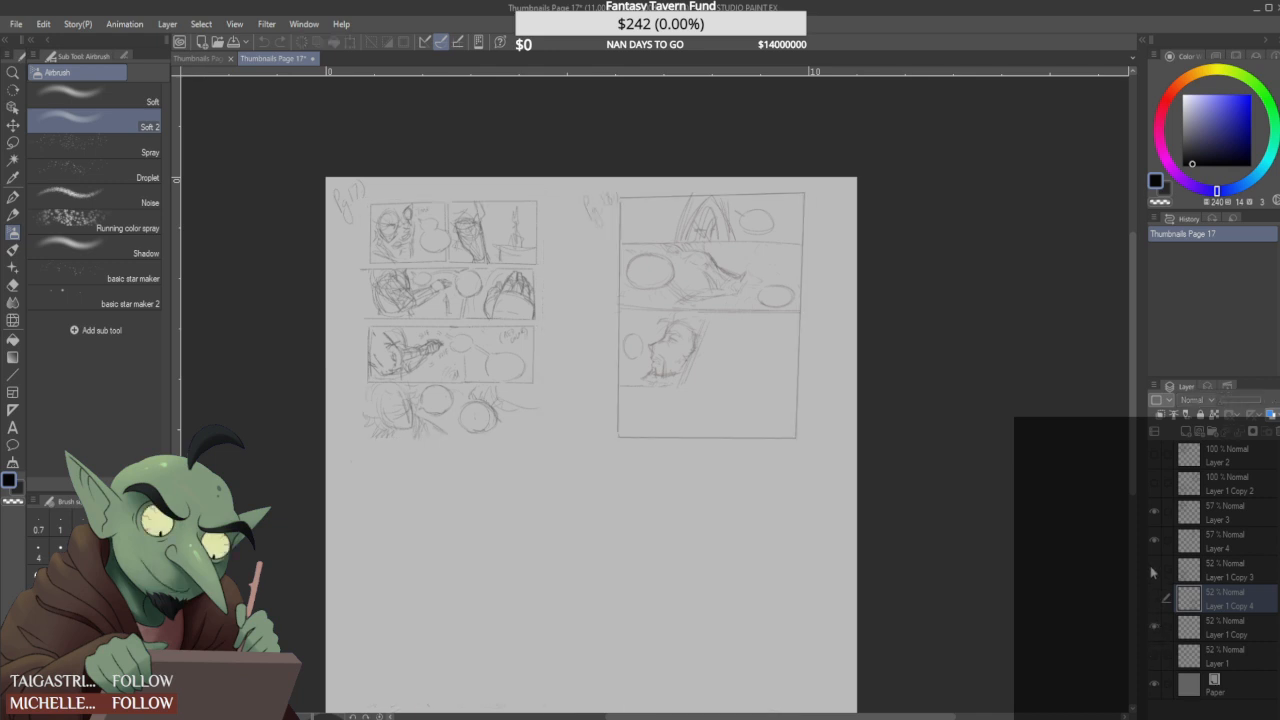
click(1154, 540)
click(1154, 512)
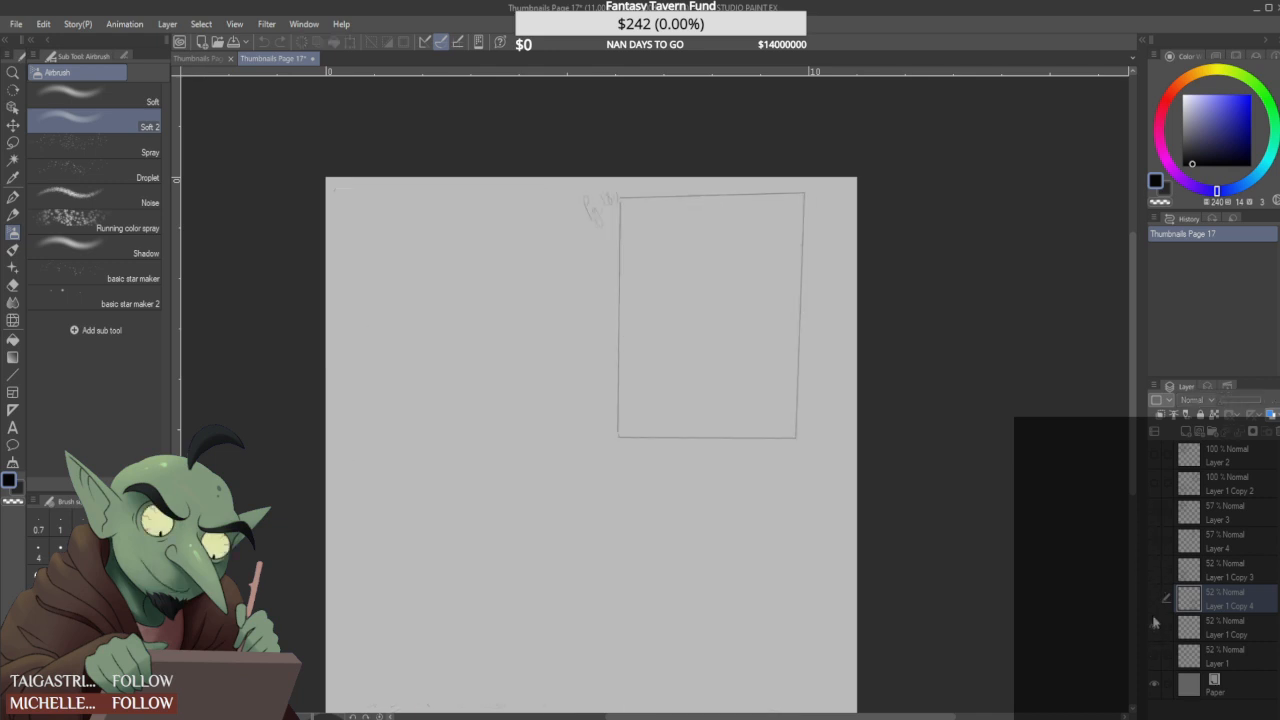
click(1154, 598)
click(1154, 600)
click(1154, 655)
- Check the contents of each hidden layer from Layer 1 Copy 3 up to Layer 2 by toggling its visibility
click(1154, 572)
click(1154, 574)
click(1153, 538)
click(1153, 538)
click(1152, 512)
click(1152, 512)
click(1152, 490)
click(1152, 490)
click(1152, 462)
click(1152, 462)
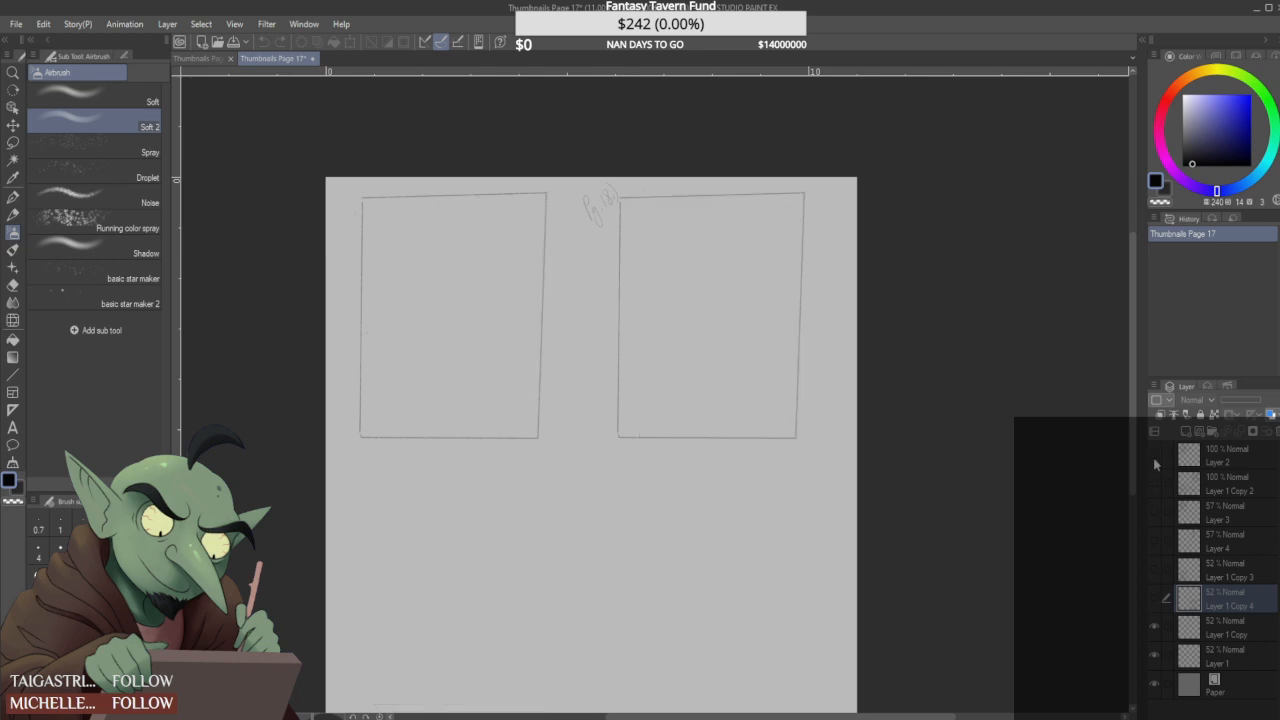
- Delete the six sketch layers from Layer 1 Copy 4 up to Layer 2
click(1244, 626)
click(1232, 594)
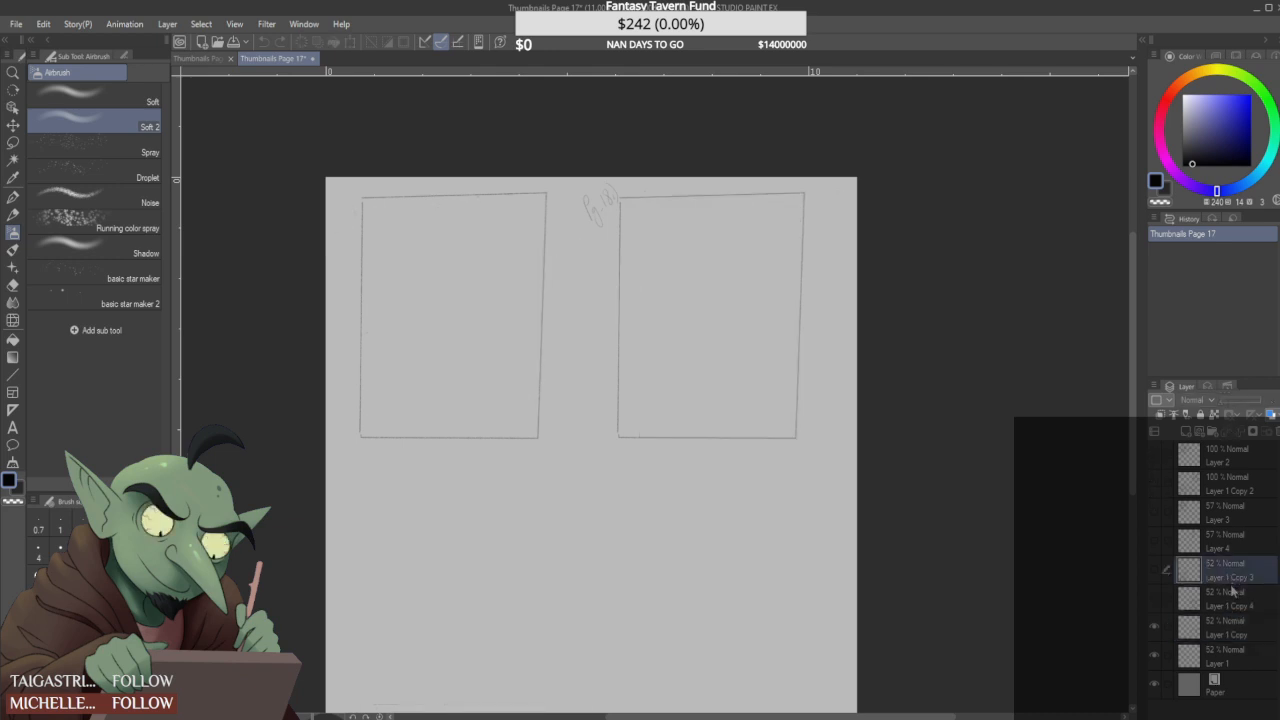
shift+click(1247, 459)
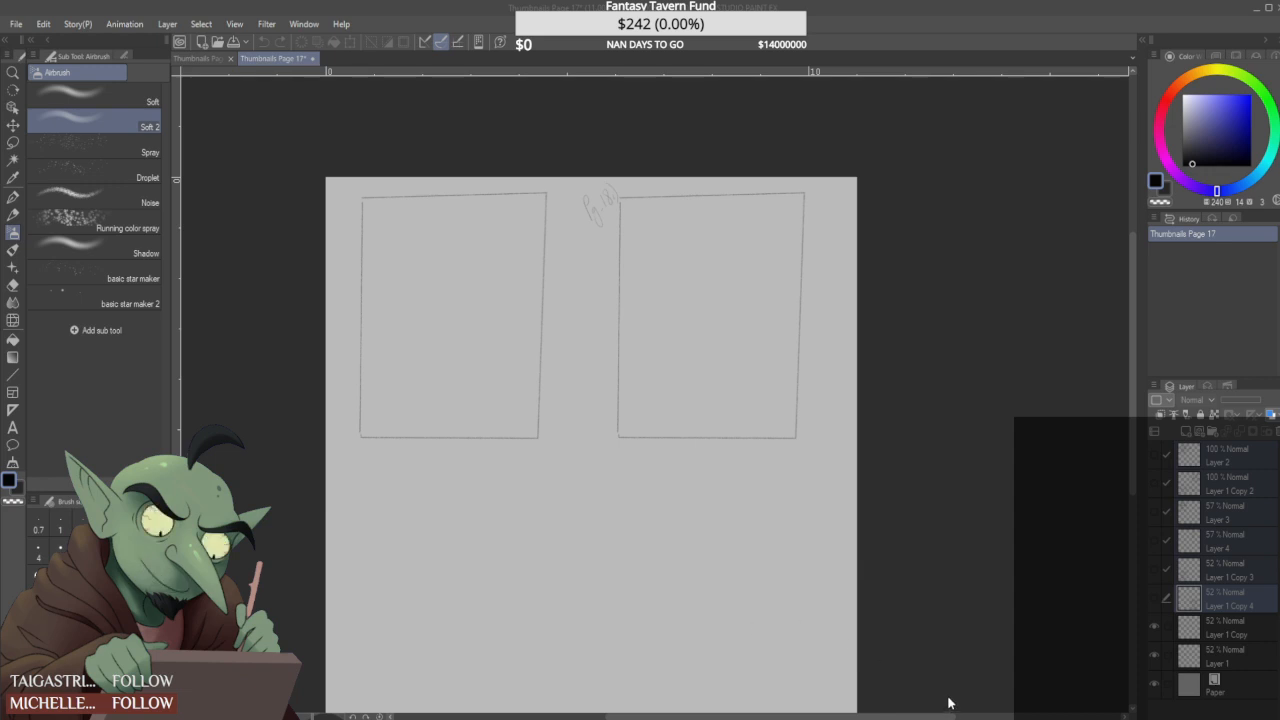
scroll(506, 386, down, 2)
scroll(522, 516, up, 1)
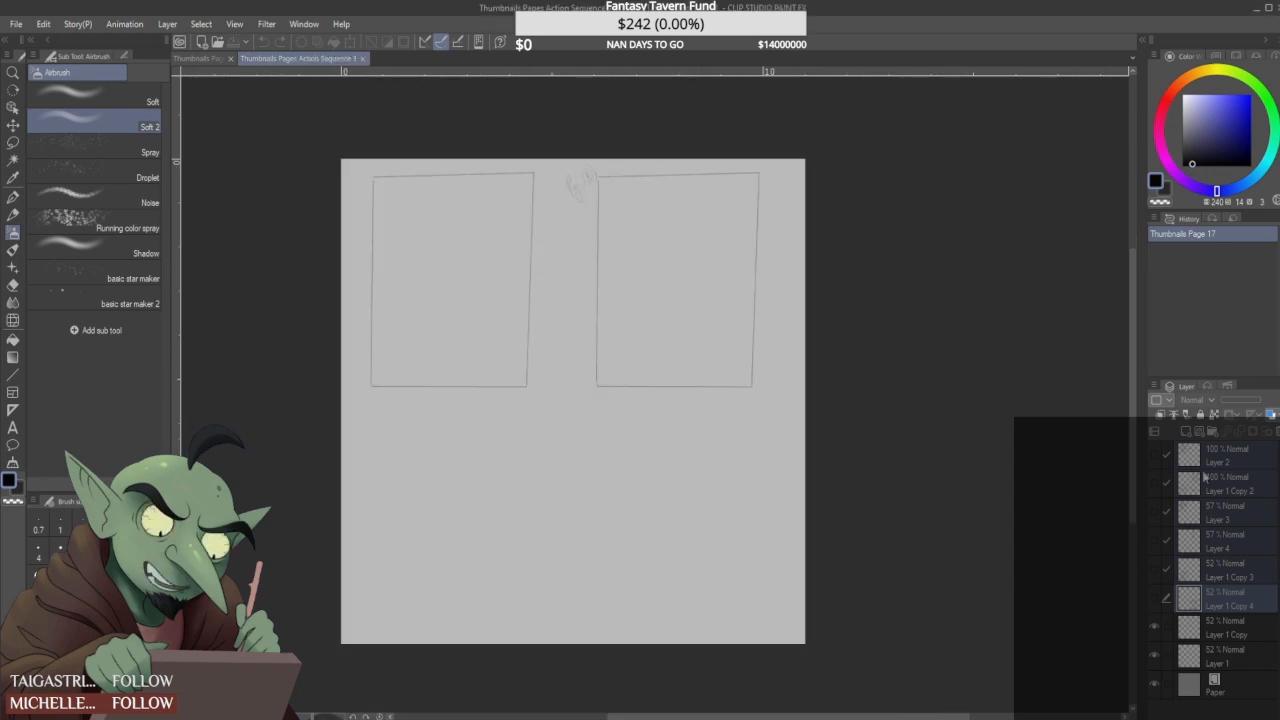
click(1275, 433)
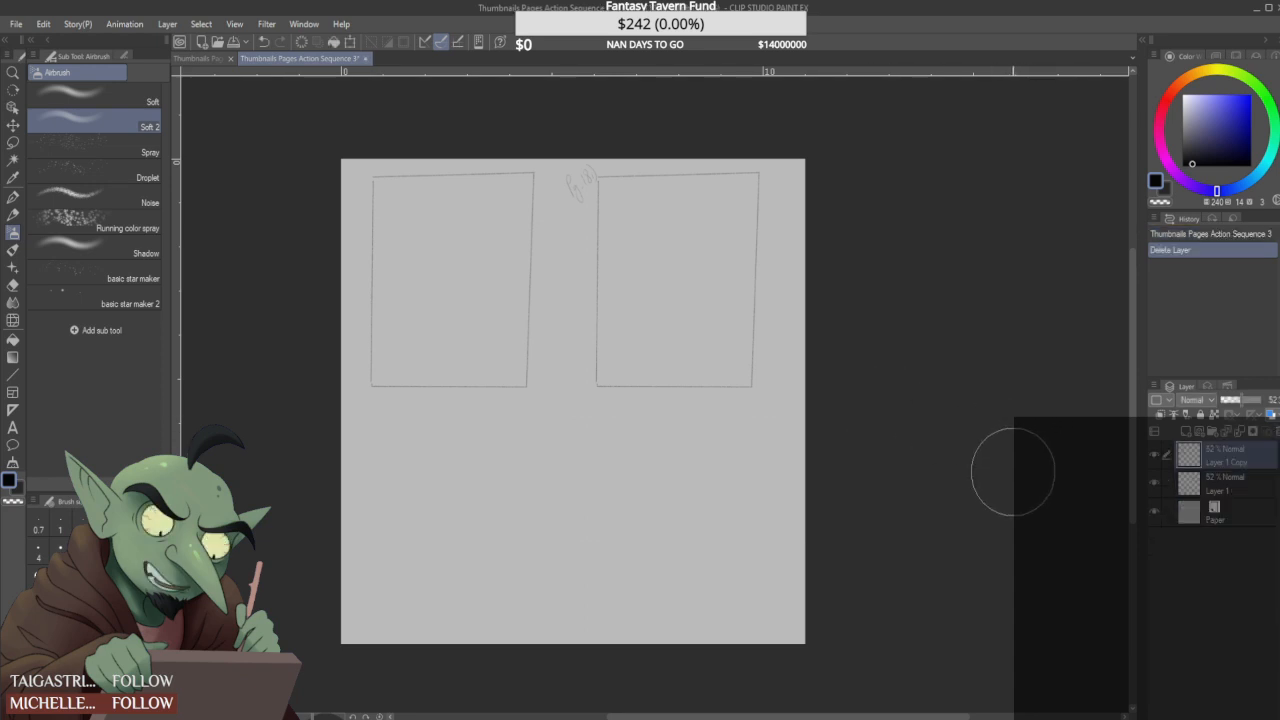
- Duplicate the Layer 1 Copy page frame and place the copy below the upper-left frame
click(1154, 456)
click(1154, 456)
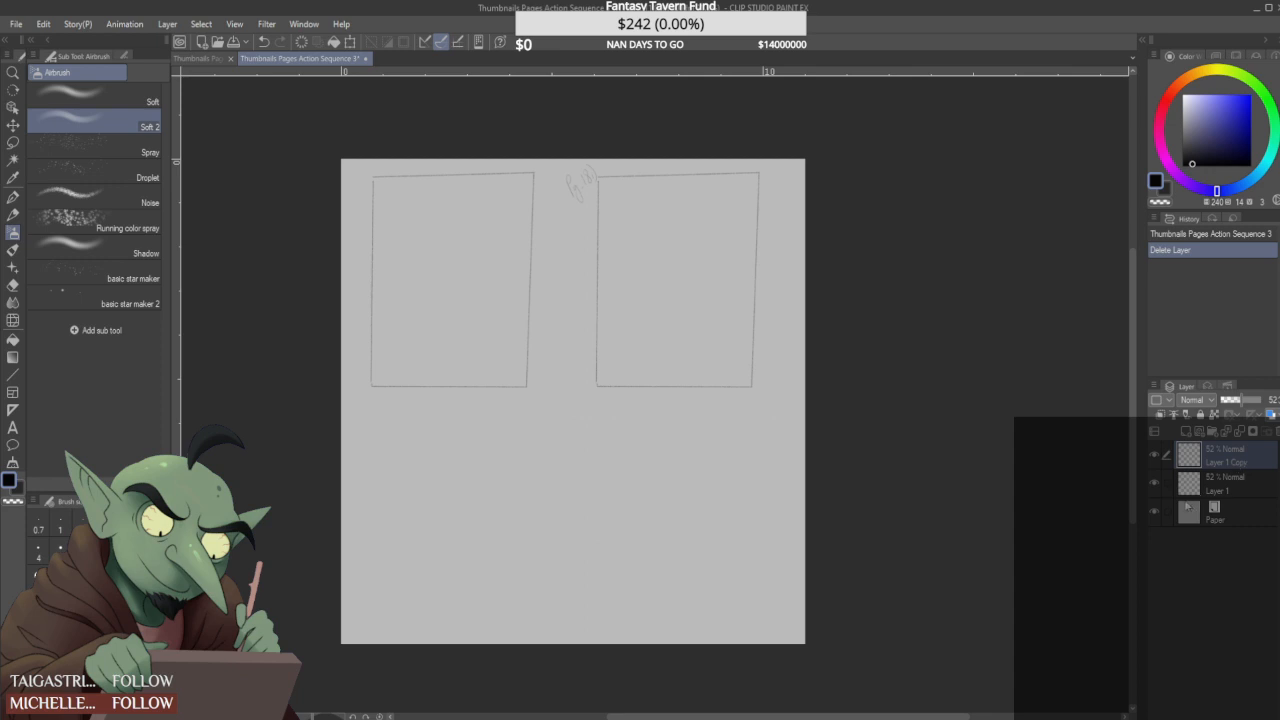
key(ctrl+c)
key(ctrl+v)
key(ctrl+t)
drag(665, 314, 448, 568)
click(425, 650)
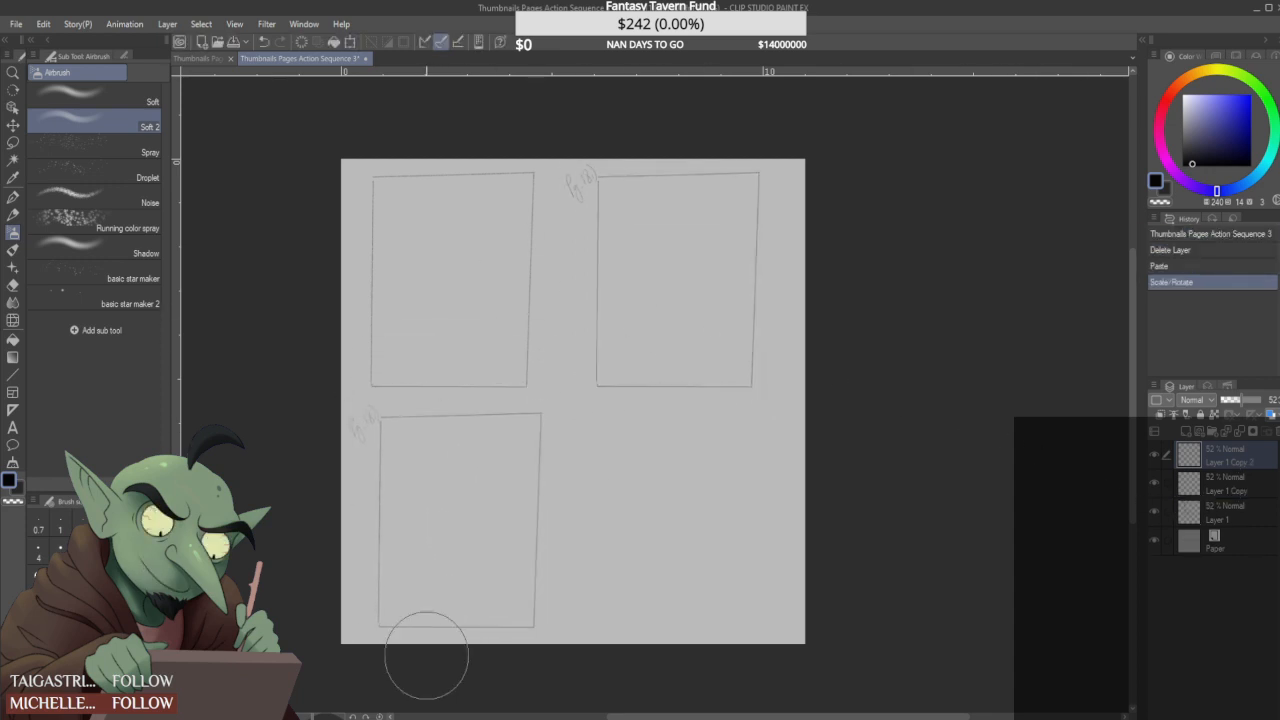
- Duplicate the lower-left page frame and place the copy beside it, below the upper-right frame
key(ctrl+c)
key(ctrl+v)
key(ctrl+t)
drag(463, 572, 671, 574)
click(637, 655)
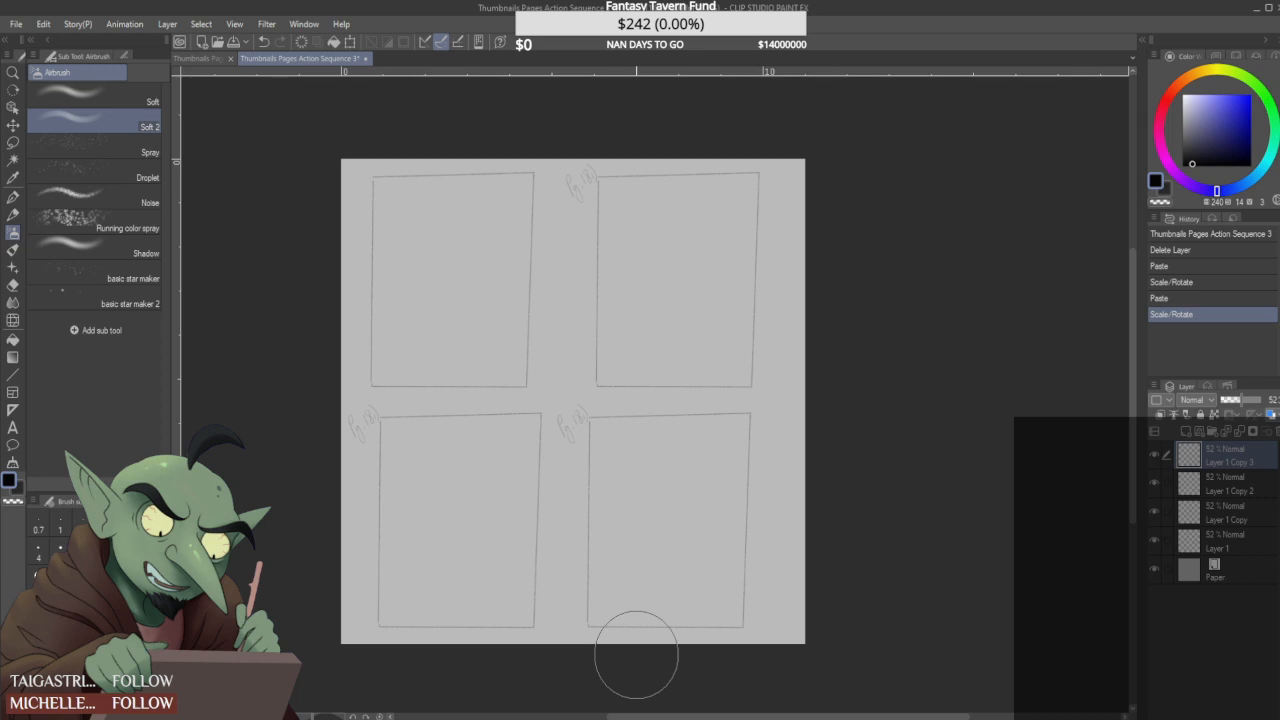
- Erase the page label beside the lower-left frame on Layer 1 Copy 2 with the Hard eraser
click(14, 286)
click(105, 97)
scroll(355, 395, up, 1)
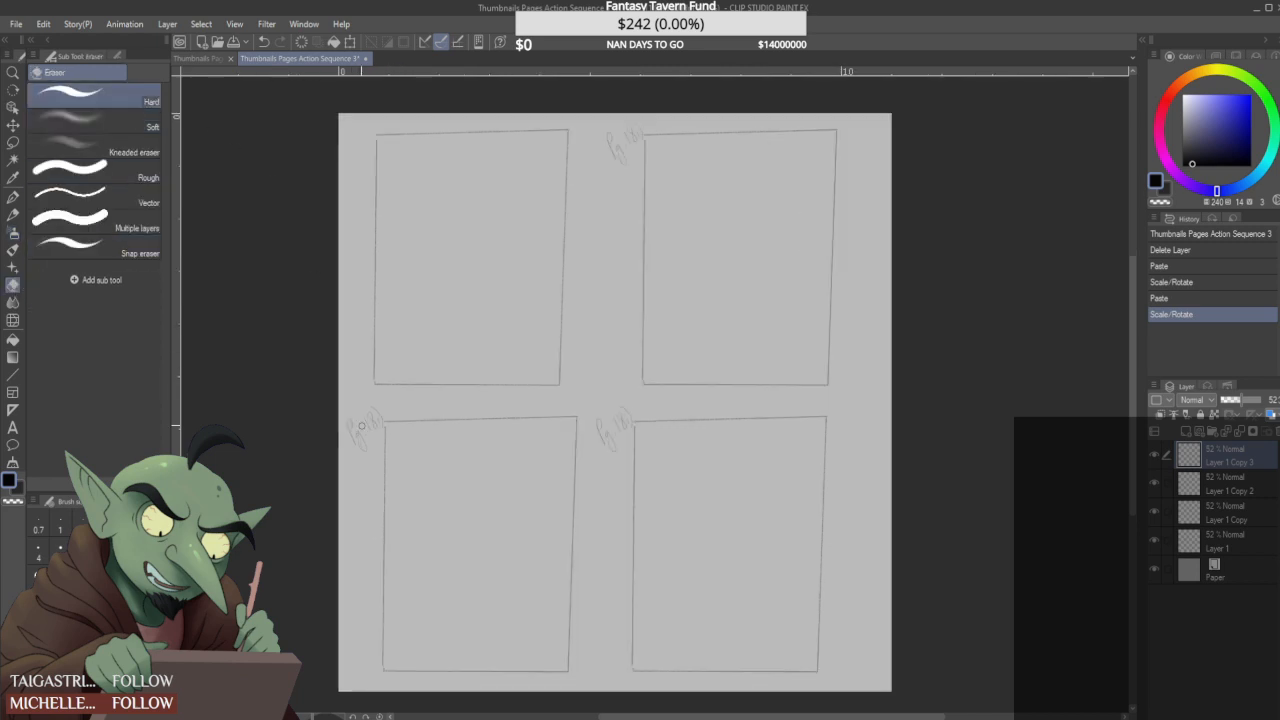
scroll(355, 412, up, 1)
click(358, 462)
click(1160, 485)
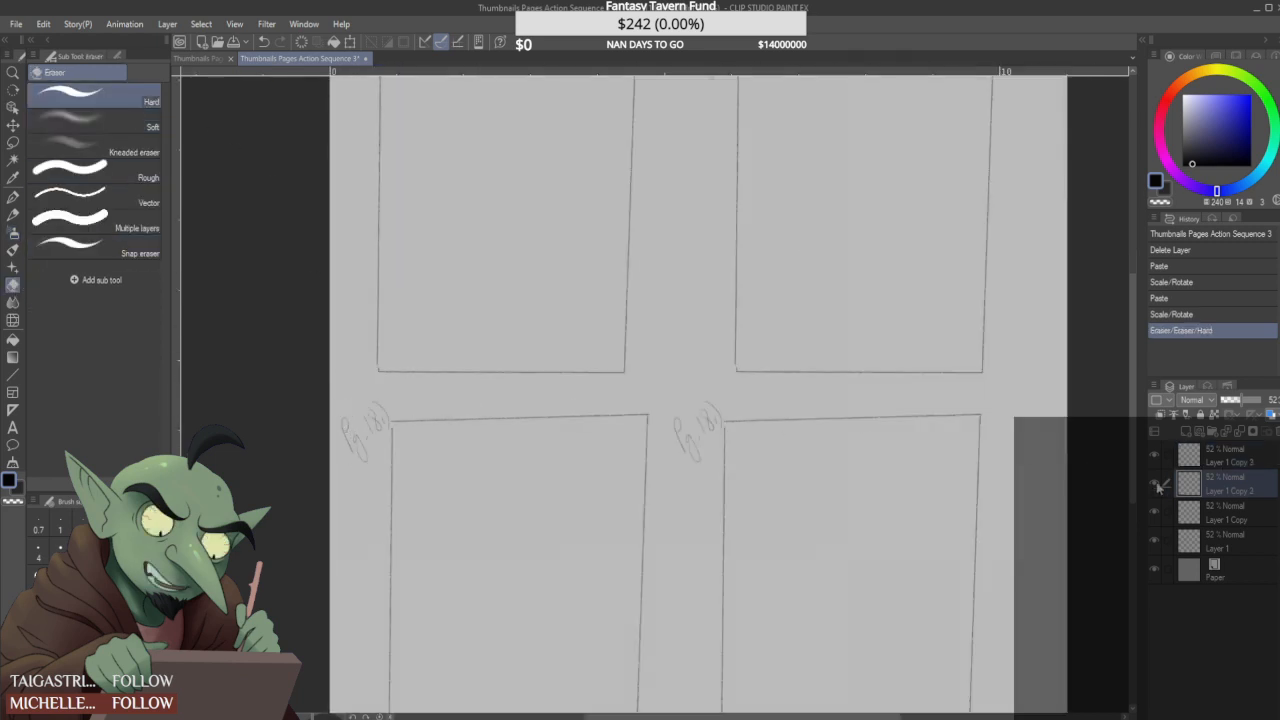
mouse_move(352, 425)
mouse_down()
mouse_move(348, 451)
mouse_move(367, 446)
mouse_move(379, 397)
mouse_move(398, 396)
mouse_up()
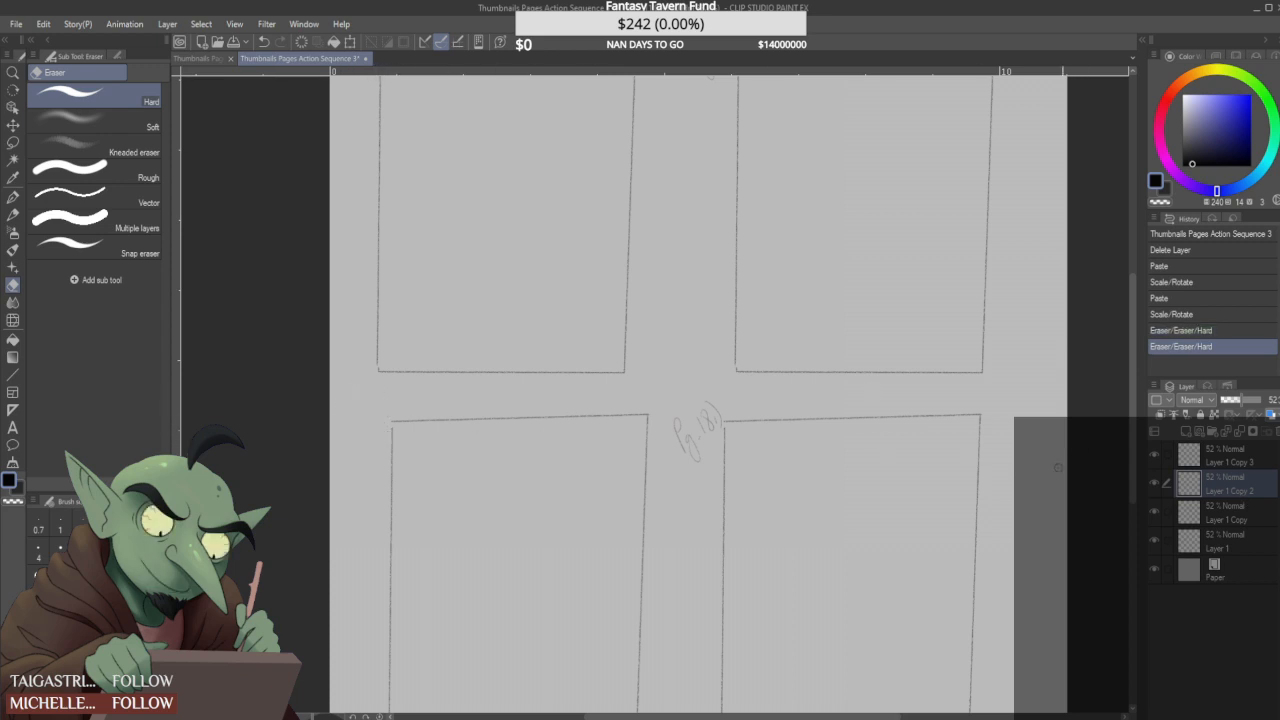
- Reorder the frame layers from top to bottom as Layer 1, Layer 1 Copy, Layer 1 Copy 2 and Layer 1 Copy 3
click(1155, 513)
click(1155, 513)
click(1155, 541)
click(1155, 541)
click(1212, 540)
mouse_move(1212, 540)
mouse_down()
mouse_move(1207, 462)
mouse_move(1232, 493)
mouse_move(1221, 556)
mouse_up()
click(1155, 484)
click(1155, 484)
click(1210, 513)
click(1155, 513)
click(1155, 513)
click(1155, 487)
click(1155, 487)
drag(1232, 491, 1236, 527)
- Erase the page label beside the lower-right frame on Layer 1 Copy 3
click(1244, 546)
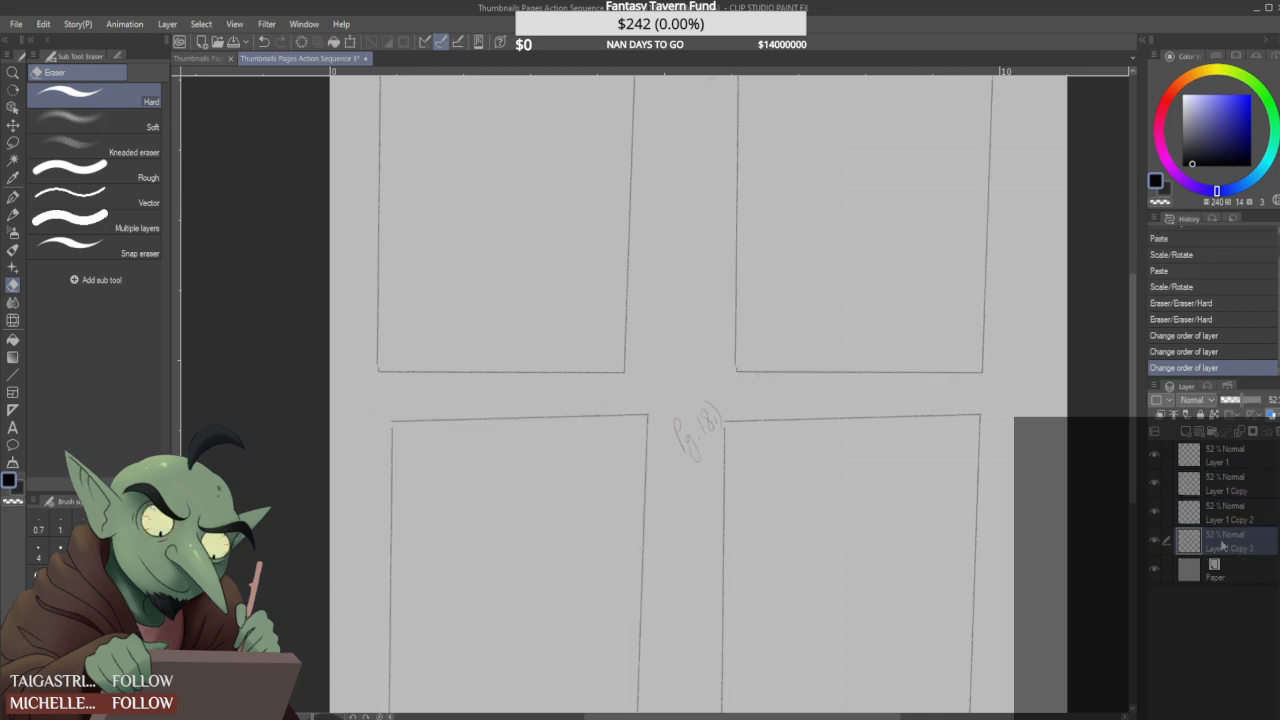
mouse_move(686, 427)
mouse_down()
mouse_move(697, 480)
mouse_move(719, 430)
mouse_move(715, 398)
mouse_move(672, 424)
mouse_up()
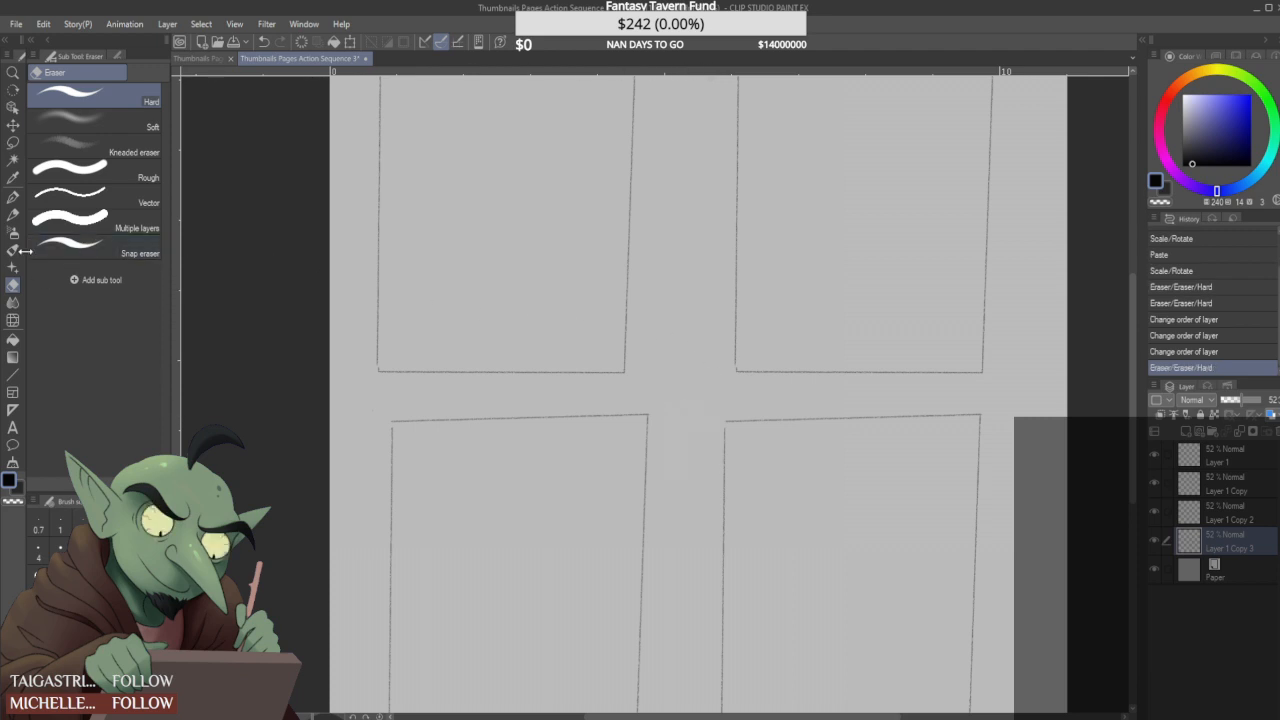
- Switch to the MB Legendary Lineart pencil with a darker near-black colour and make Layer 1 active
click(13, 214)
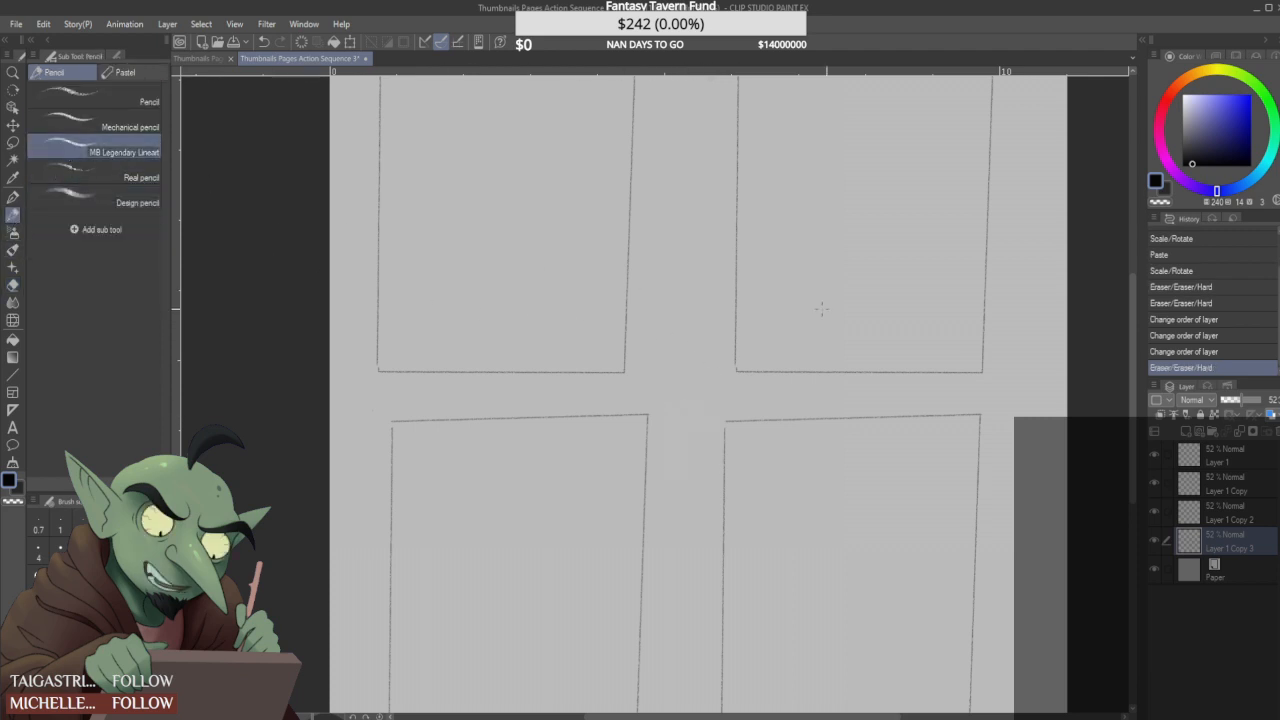
click(1188, 159)
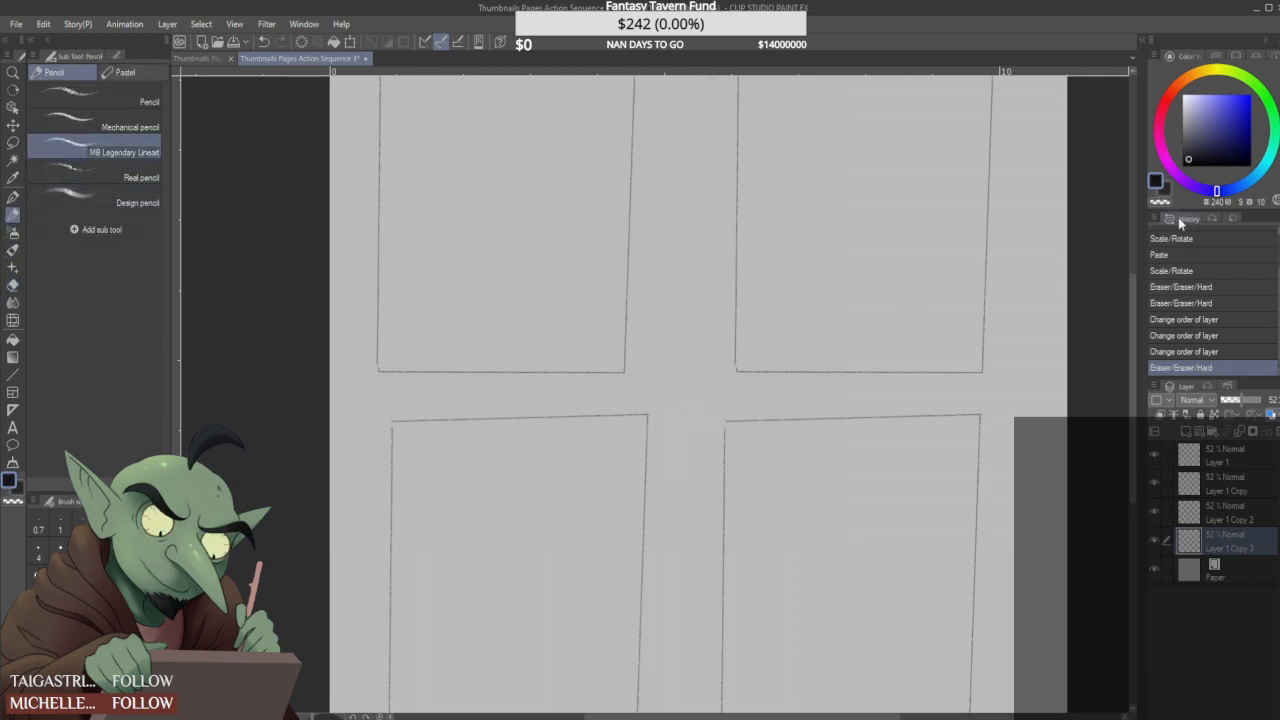
click(1240, 453)
click(1157, 453)
click(1157, 453)
scroll(626, 331, down, 3)
scroll(626, 331, up, 2)
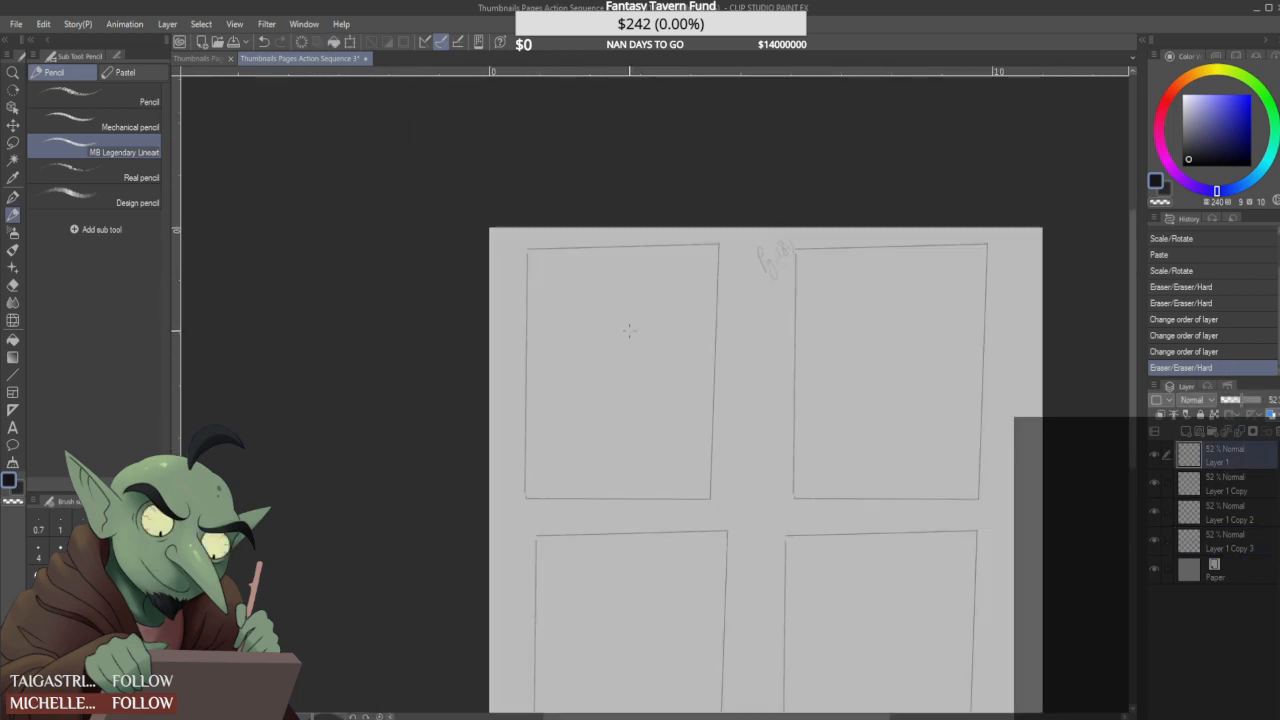
- Erase the page label beside the upper-right frame on Layer 1 Copy, and return to Layer 1
click(1157, 483)
click(1157, 483)
click(1235, 483)
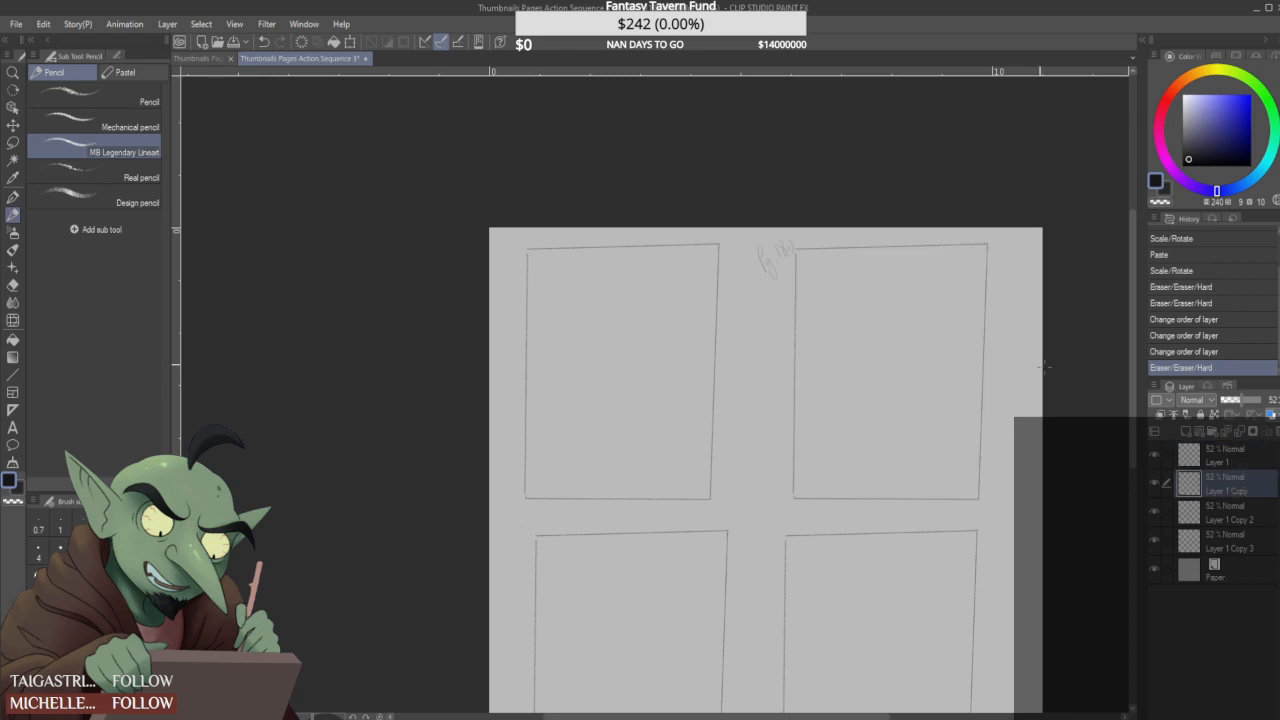
click(790, 252)
click(1240, 458)
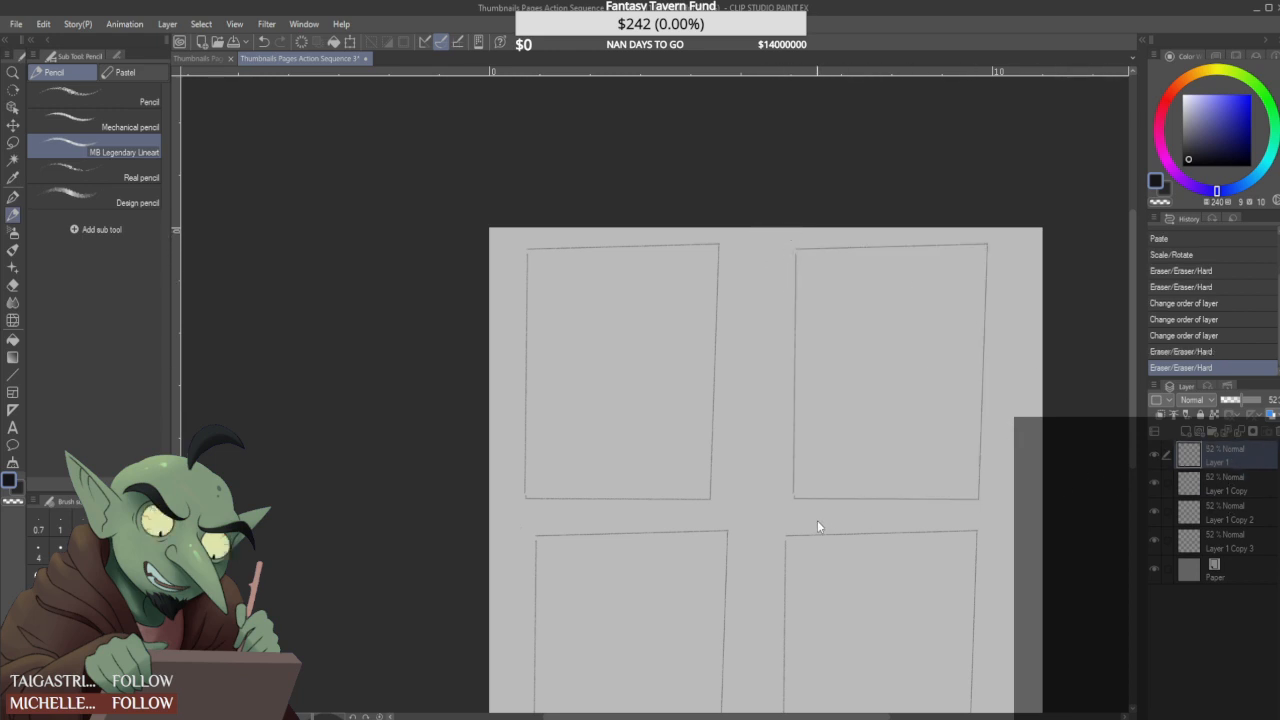
scroll(555, 323, up, 1)
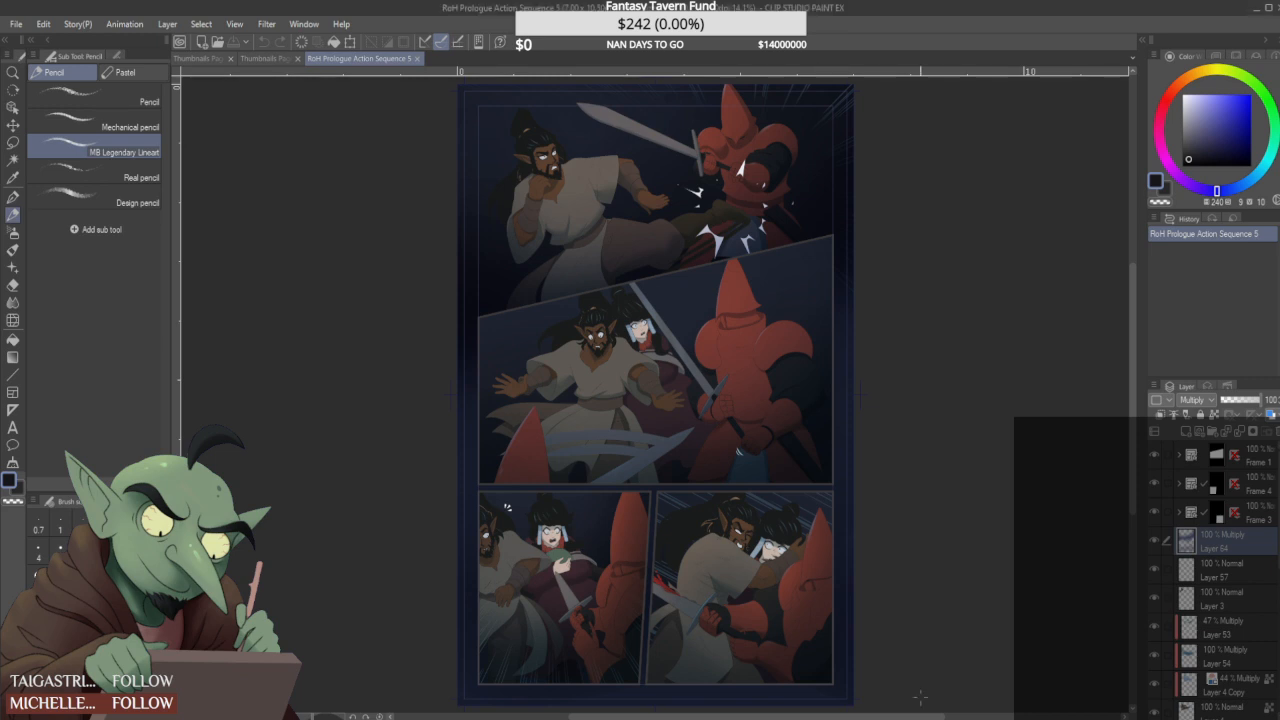
- Examine the finished comic page RoH Prologue Action Sequence 5 as reference, especially its bottom two panels
scroll(590, 390, down, 4)
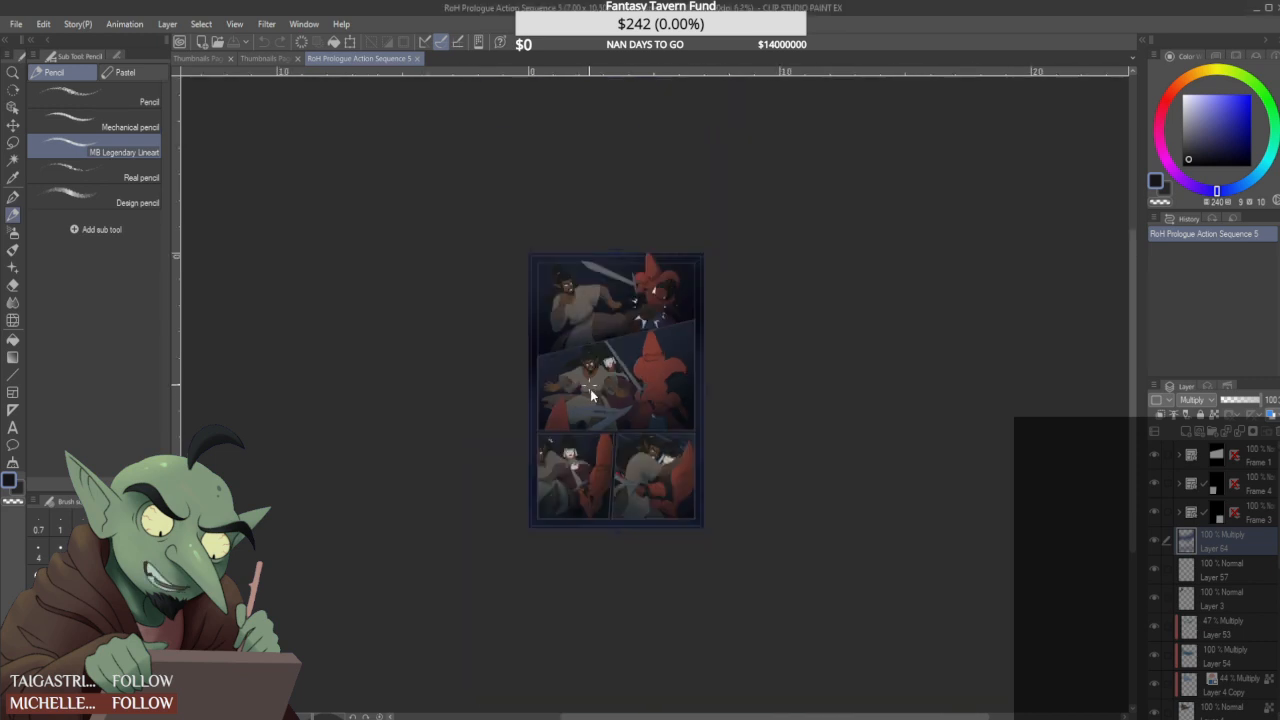
scroll(607, 459, down, 4)
click(531, 449)
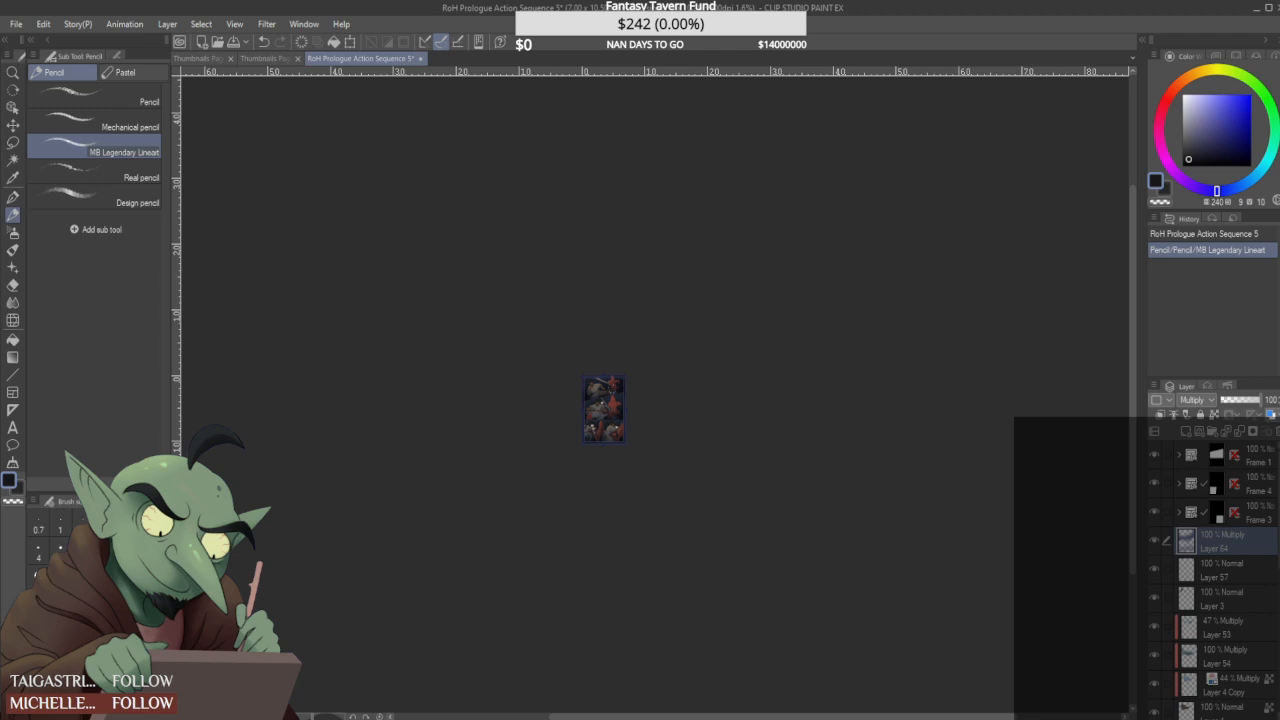
scroll(604, 405, up, 5)
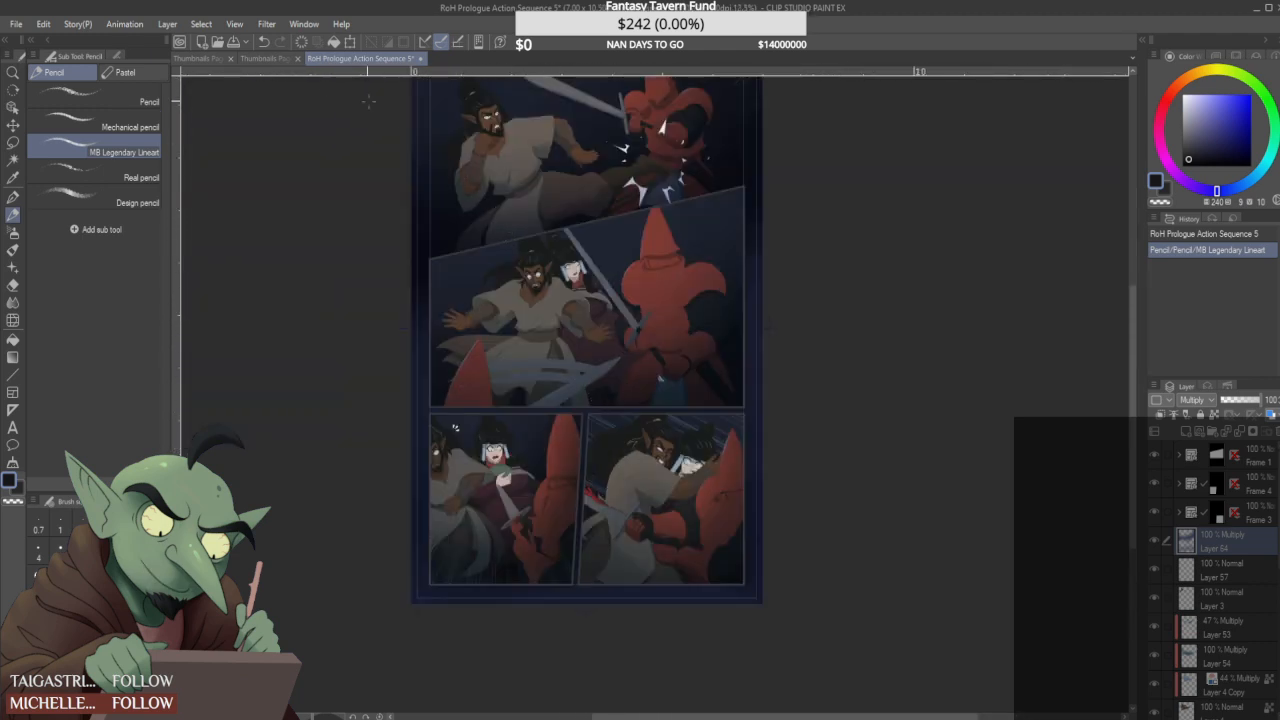
click(268, 58)
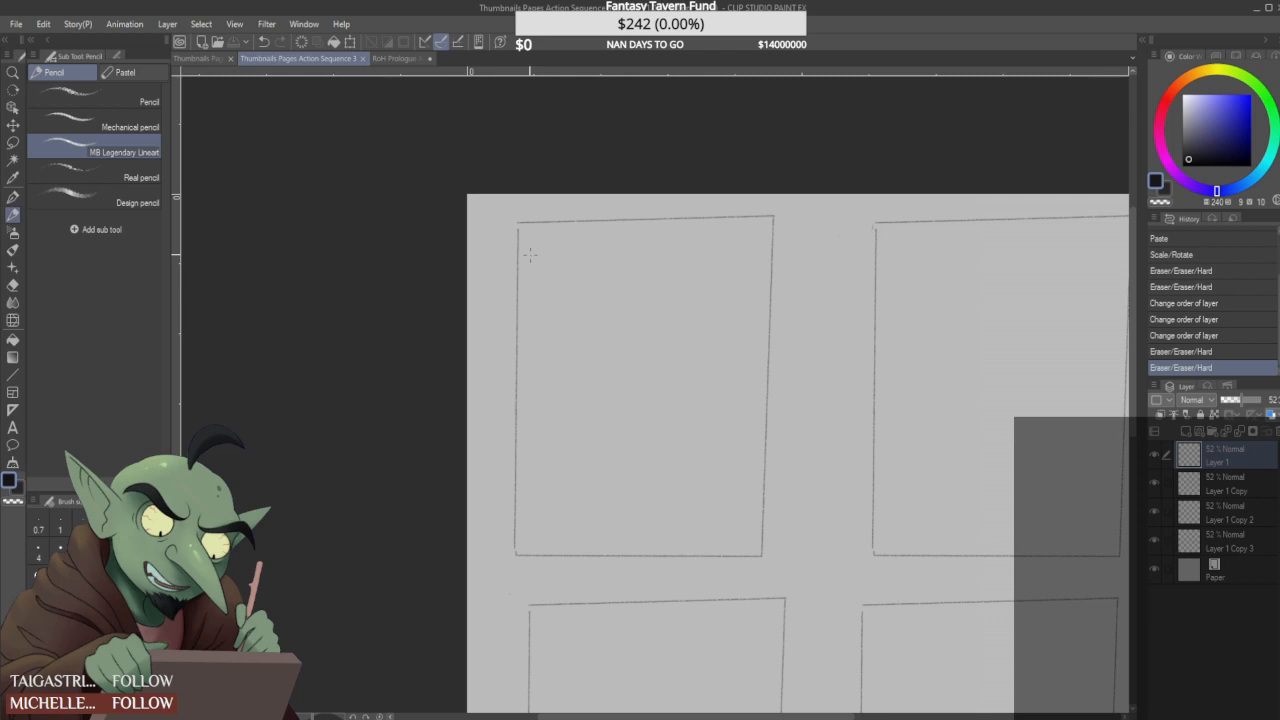
click(405, 58)
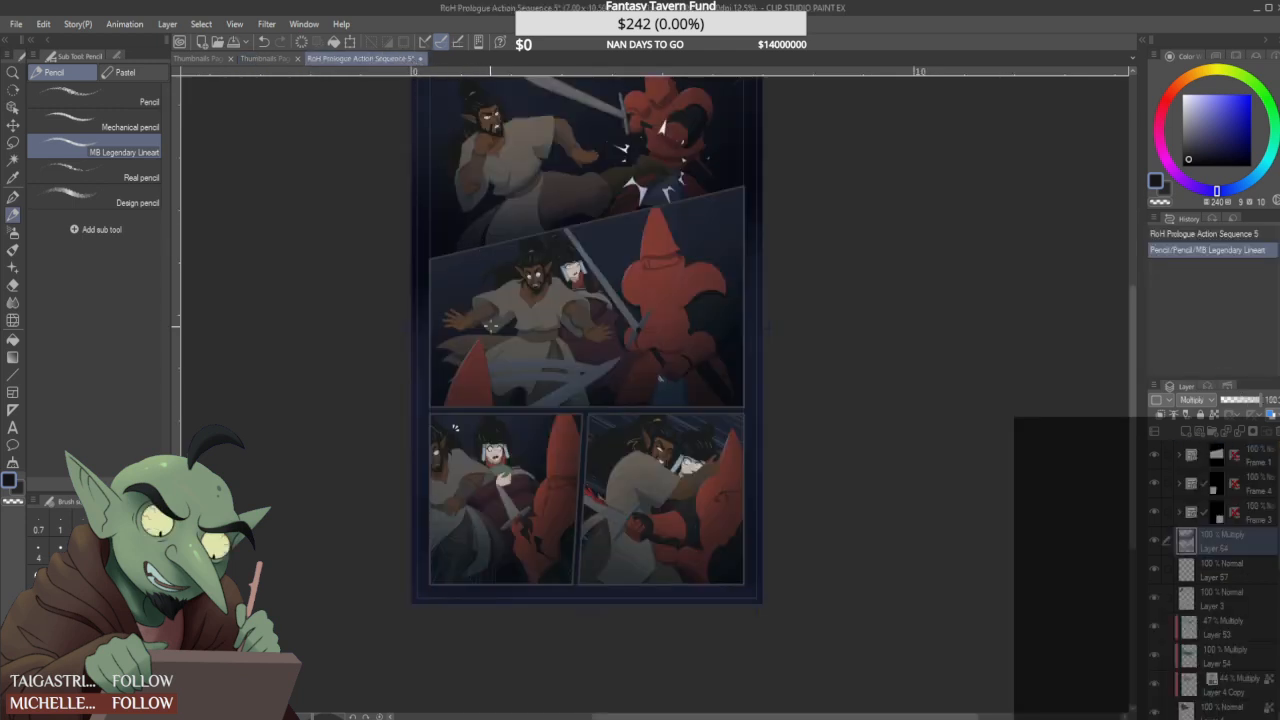
scroll(560, 430, down, 3)
scroll(636, 549, up, 5)
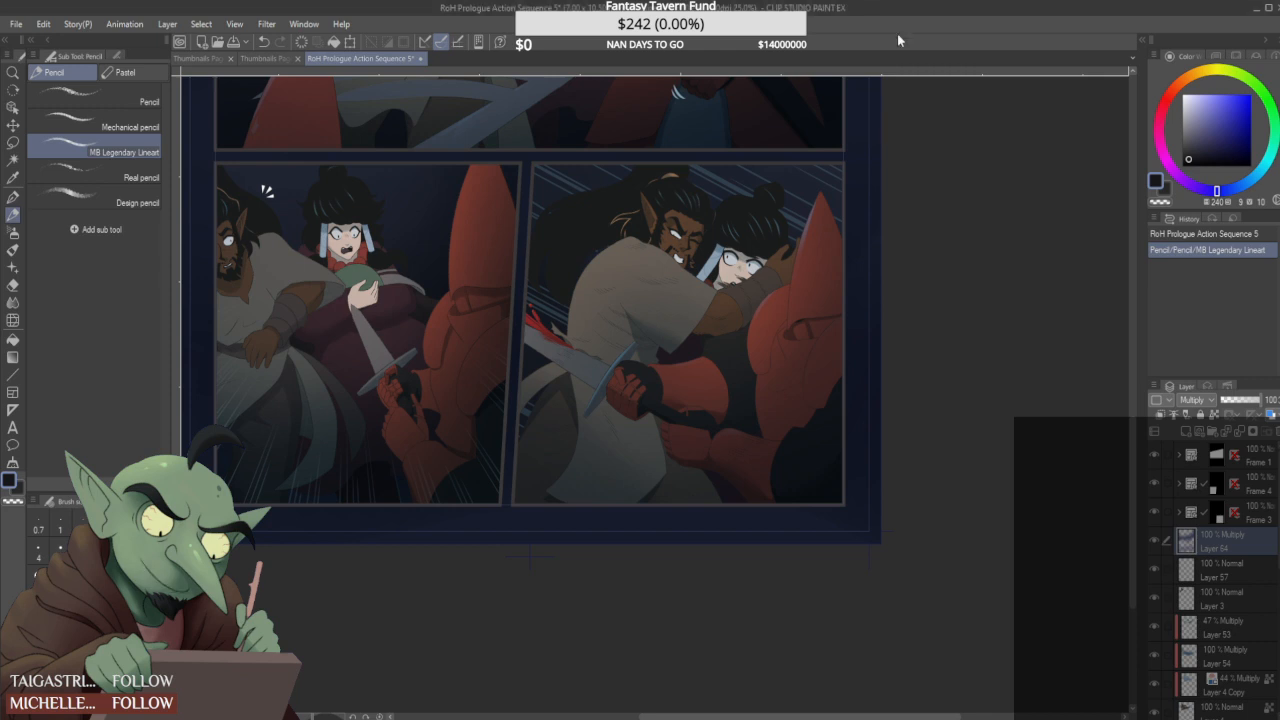
- In the Action Sequence 3 thumbnails, draw a first panel with a slanted right edge in the upper-left page frame's top-left corner
click(286, 57)
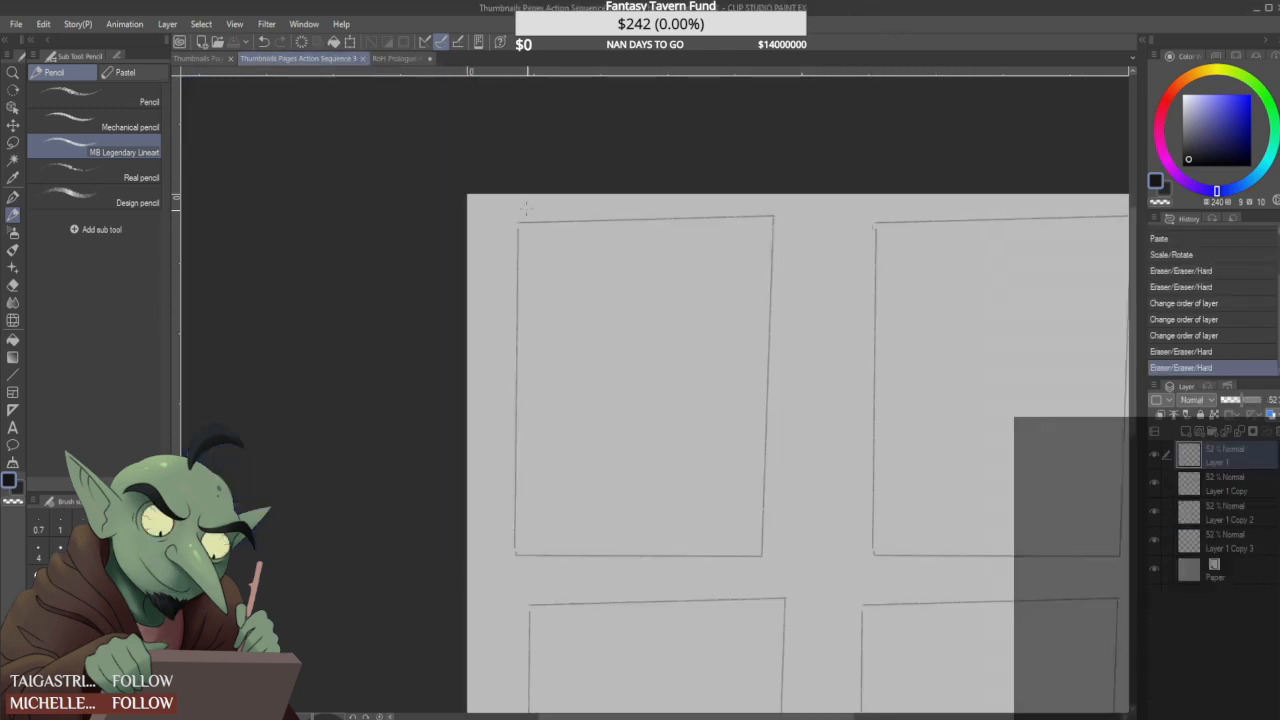
mouse_move(522, 218)
mouse_down()
mouse_move(523, 306)
mouse_move(666, 212)
mouse_up()
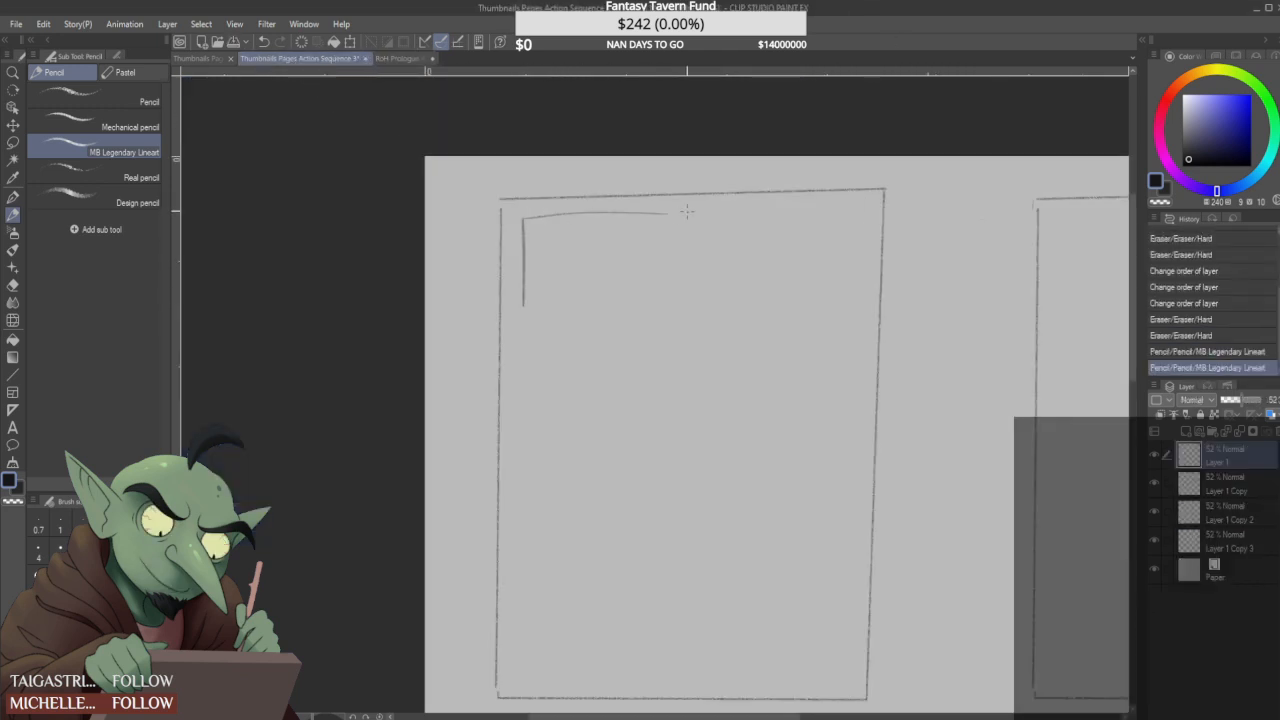
mouse_move(647, 318)
mouse_down()
mouse_move(644, 218)
mouse_move(652, 322)
mouse_up()
drag(524, 334, 662, 325)
drag(645, 218, 650, 300)
mouse_move(693, 222)
mouse_down()
mouse_move(683, 288)
mouse_move(616, 330)
mouse_move(536, 331)
mouse_move(523, 405)
mouse_move(523, 320)
mouse_up()
drag(520, 403, 625, 401)
mouse_move(667, 318)
mouse_down()
mouse_move(672, 300)
mouse_move(652, 392)
mouse_up()
- Sketch a figure with an oval head, torso and bent arm in the middle of the first panel
drag(584, 264, 586, 266)
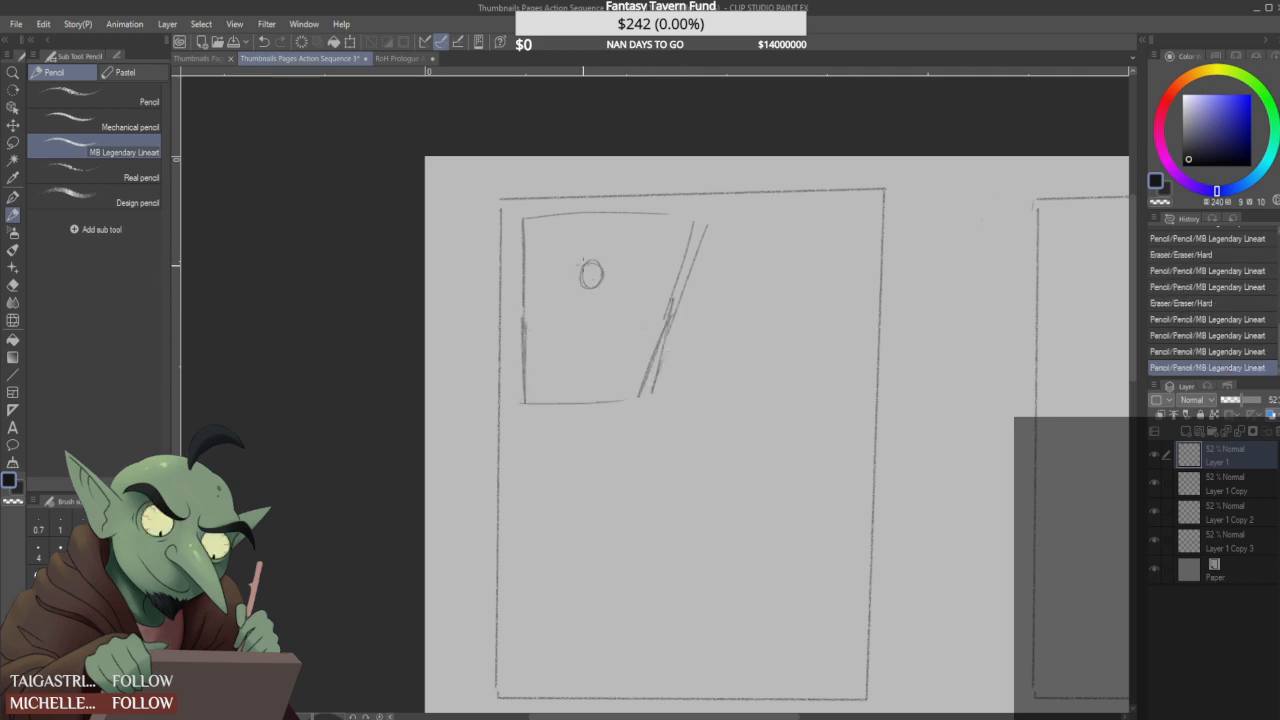
mouse_move(564, 321)
mouse_down()
mouse_move(601, 318)
mouse_move(582, 333)
mouse_move(603, 322)
mouse_move(571, 299)
mouse_up()
mouse_move(590, 290)
mouse_down()
mouse_move(616, 276)
mouse_move(590, 337)
mouse_move(602, 332)
mouse_up()
mouse_move(598, 331)
mouse_down()
mouse_move(620, 293)
mouse_move(567, 309)
mouse_up()
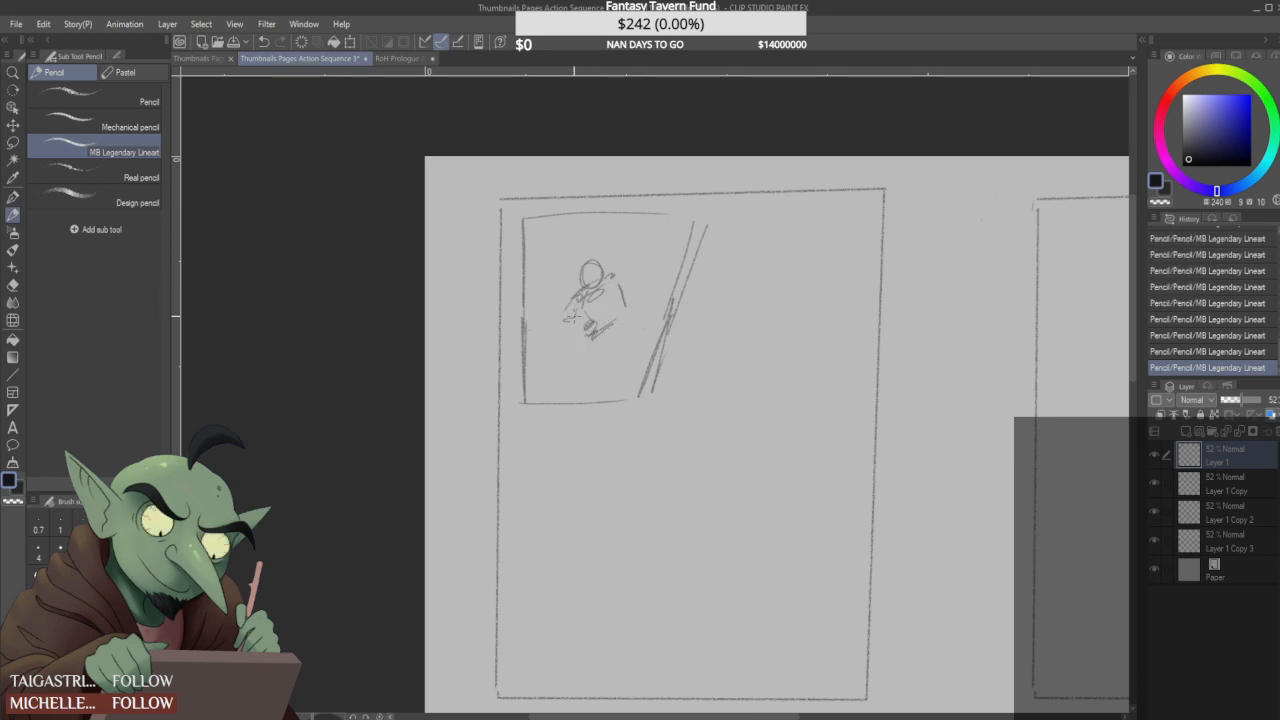
mouse_move(563, 320)
mouse_down()
mouse_move(549, 341)
mouse_move(559, 317)
mouse_move(567, 341)
mouse_up()
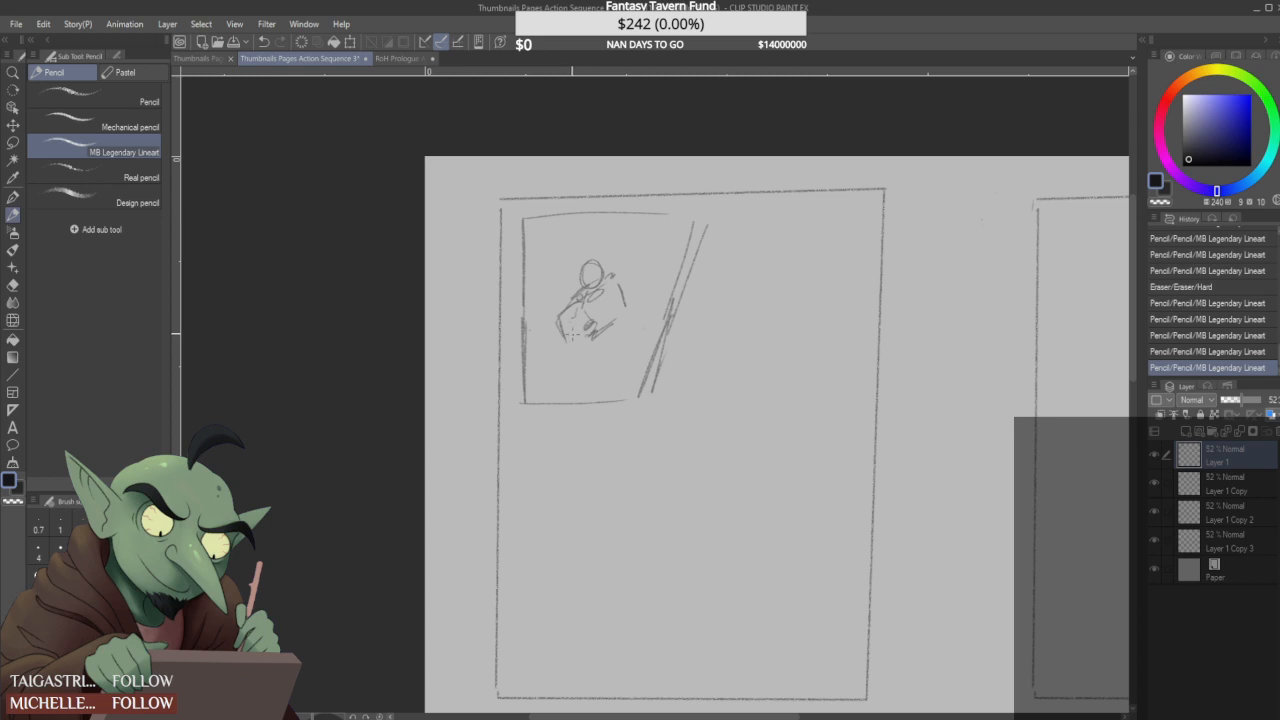
- Add a second figure behind the first, a starburst above them, and the first figure's lower body
mouse_move(592, 264)
mouse_down()
mouse_move(591, 295)
mouse_move(634, 249)
mouse_up()
mouse_move(583, 294)
mouse_down()
mouse_move(592, 310)
mouse_move(617, 295)
mouse_up()
mouse_move(619, 240)
mouse_down()
mouse_move(634, 250)
mouse_move(614, 250)
mouse_move(604, 305)
mouse_up()
mouse_move(627, 232)
mouse_down()
mouse_move(640, 260)
mouse_move(621, 264)
mouse_move(638, 252)
mouse_move(643, 290)
mouse_move(659, 283)
mouse_up()
mouse_move(549, 236)
mouse_down()
mouse_move(582, 234)
mouse_move(580, 254)
mouse_move(554, 243)
mouse_move(554, 260)
mouse_up()
mouse_move(554, 260)
mouse_down()
mouse_move(577, 262)
mouse_move(585, 240)
mouse_move(604, 308)
mouse_move(592, 338)
mouse_move(626, 350)
mouse_move(582, 357)
mouse_move(624, 321)
mouse_move(576, 364)
mouse_move(626, 350)
mouse_move(576, 390)
mouse_move(605, 360)
mouse_up()
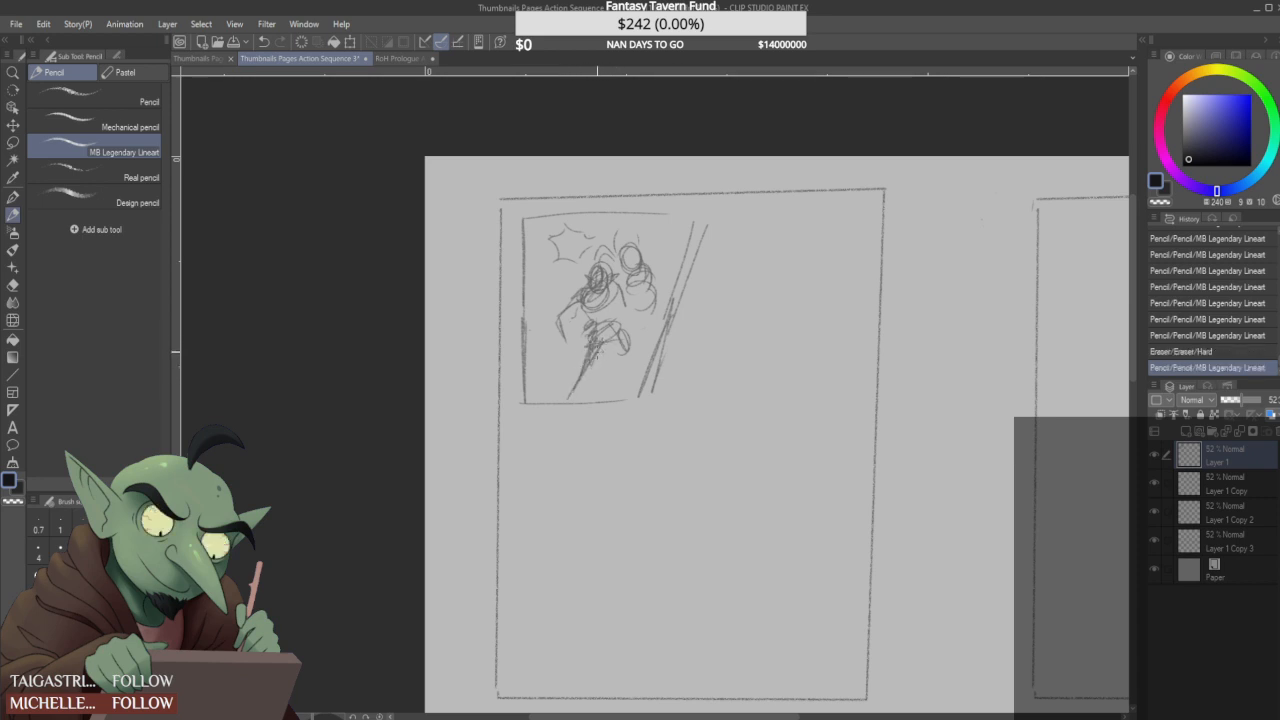
- Rework the central figure in the first panel, clearing its body lines and redrawing its head with crossed guidelines
mouse_move(616, 270)
mouse_down()
mouse_move(616, 340)
mouse_move(620, 300)
mouse_up()
key(ctrl+z)
mouse_move(604, 256)
mouse_down()
mouse_move(618, 340)
mouse_move(576, 317)
mouse_move(574, 382)
mouse_move(630, 336)
mouse_move(591, 272)
mouse_move(582, 306)
mouse_move(600, 300)
mouse_up()
key(ctrl+z)
mouse_move(626, 236)
mouse_down()
mouse_move(625, 289)
mouse_move(624, 232)
mouse_move(589, 282)
mouse_move(599, 290)
mouse_move(604, 253)
mouse_move(592, 302)
mouse_move(599, 275)
mouse_move(603, 290)
mouse_move(580, 270)
mouse_move(599, 302)
mouse_move(601, 275)
mouse_move(603, 299)
mouse_move(566, 320)
mouse_move(603, 316)
mouse_move(578, 297)
mouse_move(572, 354)
mouse_up()
key(ctrl+z)
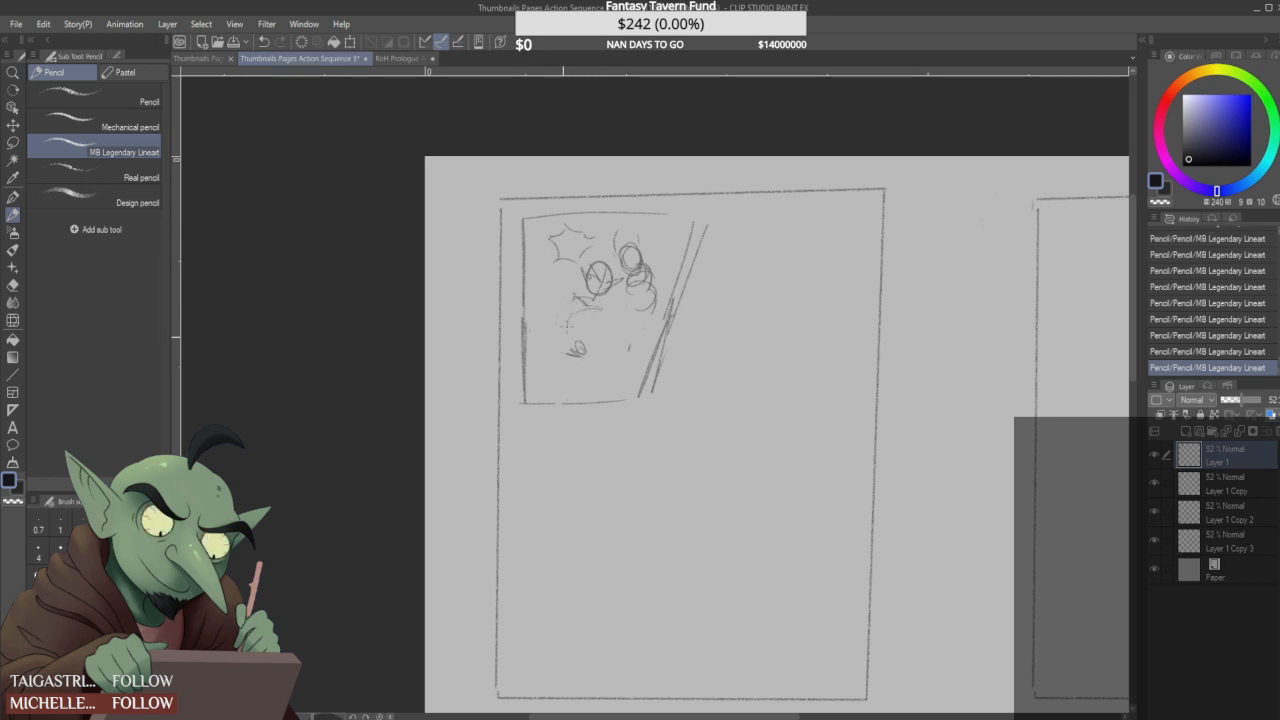
- Sketch a small figure in the first panel's lower-left area, and undo the last three strokes
mouse_move(554, 350)
mouse_down()
mouse_move(572, 348)
mouse_move(544, 307)
mouse_move(585, 278)
mouse_up()
key(ctrl+z)
key(ctrl+z)
key(ctrl+z)
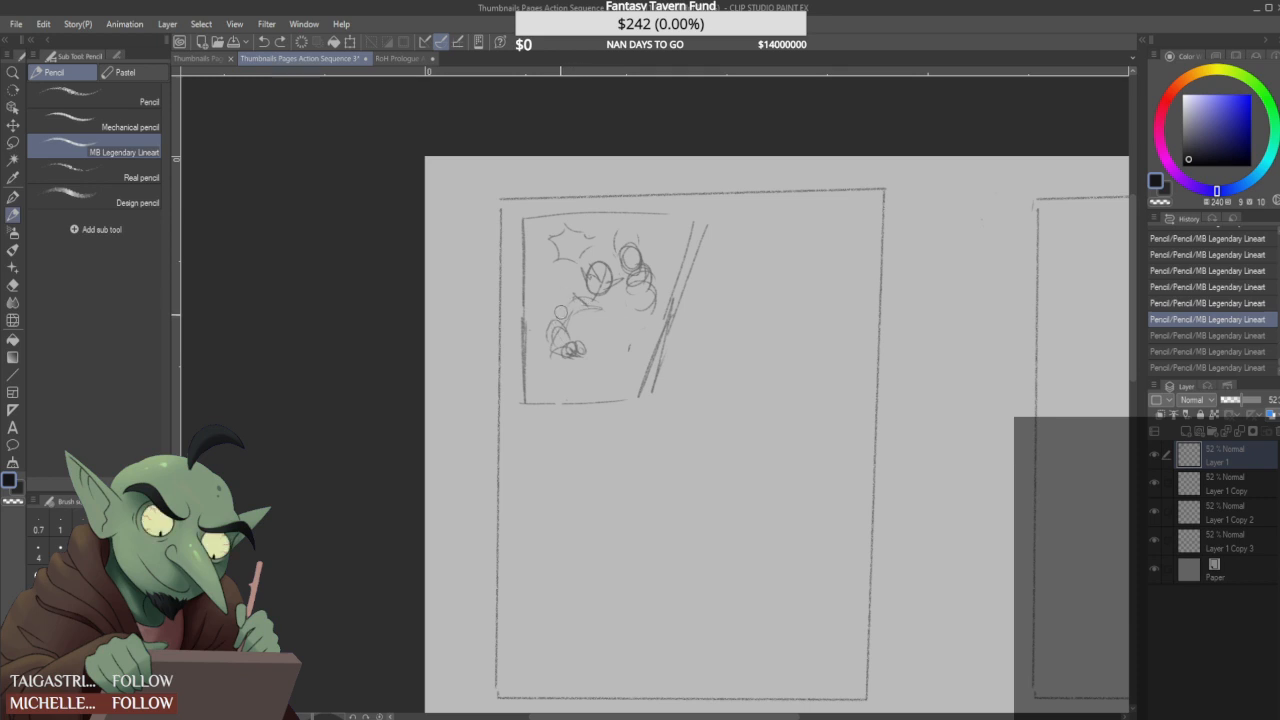
- Sketch a new figure with a crossed torso and folded arms in the middle of the first panel
mouse_move(563, 300)
mouse_down()
mouse_move(610, 308)
mouse_move(627, 277)
mouse_move(648, 301)
mouse_move(606, 316)
mouse_move(604, 237)
mouse_move(554, 236)
mouse_move(625, 271)
mouse_move(606, 289)
mouse_move(637, 289)
mouse_move(637, 256)
mouse_move(621, 283)
mouse_move(595, 290)
mouse_move(618, 282)
mouse_move(616, 259)
mouse_move(596, 300)
mouse_move(619, 298)
mouse_move(579, 297)
mouse_move(614, 296)
mouse_move(613, 283)
mouse_move(592, 302)
mouse_move(588, 322)
mouse_move(600, 325)
mouse_move(572, 305)
mouse_move(605, 330)
mouse_move(584, 356)
mouse_up()
drag(566, 344, 612, 359)
drag(629, 314, 611, 358)
mouse_move(630, 320)
mouse_down()
mouse_move(605, 359)
mouse_move(567, 342)
mouse_up()
drag(611, 310, 564, 336)
drag(565, 338, 589, 347)
mouse_move(578, 292)
mouse_down()
mouse_move(590, 348)
mouse_move(578, 328)
mouse_up()
mouse_move(594, 345)
mouse_down()
mouse_move(612, 366)
mouse_move(640, 368)
mouse_move(617, 352)
mouse_move(650, 350)
mouse_up()
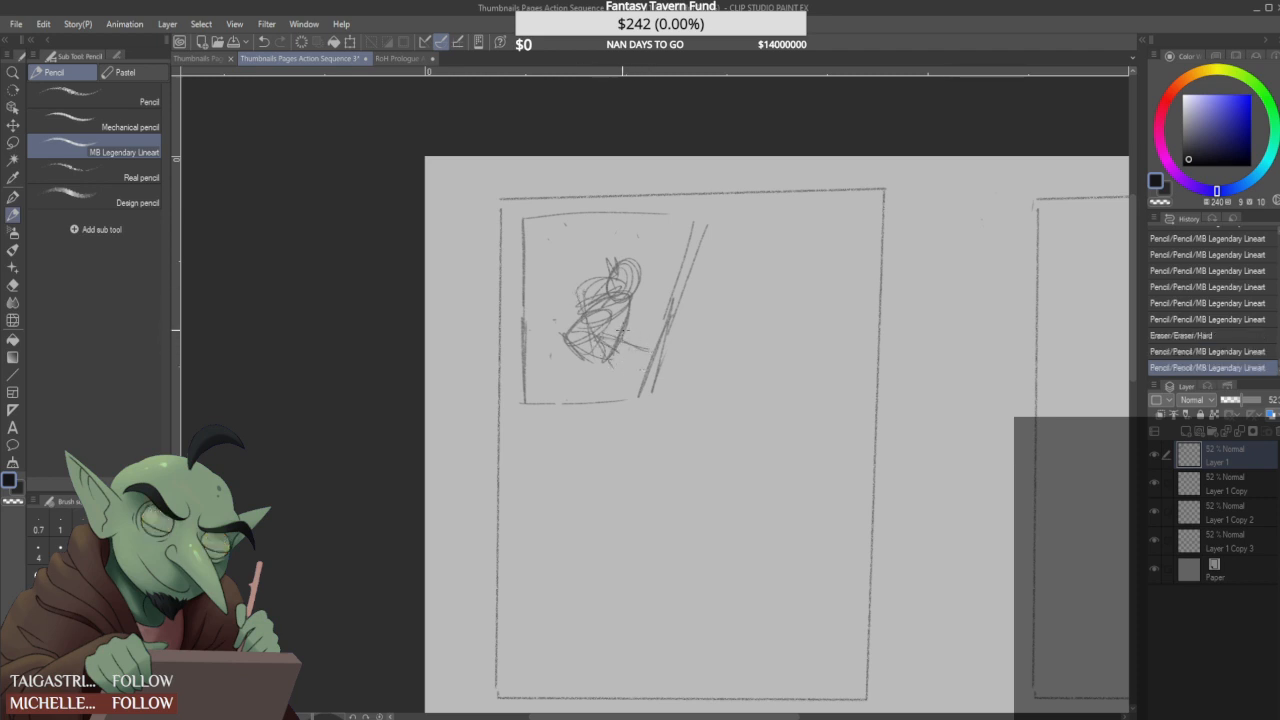
- Draw the figure's spread legs down to the panel's lower edge and reinforce the side of its torso
mouse_move(571, 344)
mouse_down()
mouse_move(579, 390)
mouse_move(606, 386)
mouse_up()
mouse_move(592, 366)
mouse_down()
mouse_move(614, 395)
mouse_move(556, 381)
mouse_move(535, 403)
mouse_up()
drag(608, 371, 615, 392)
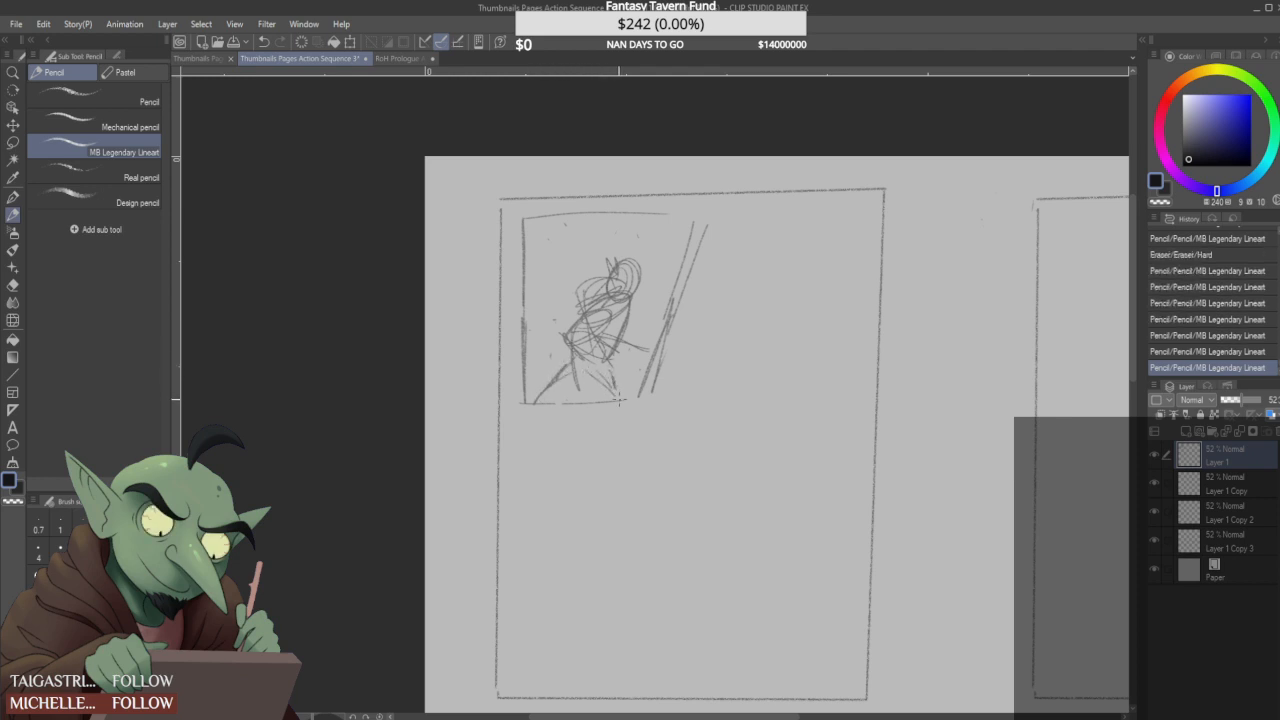
drag(633, 297, 627, 334)
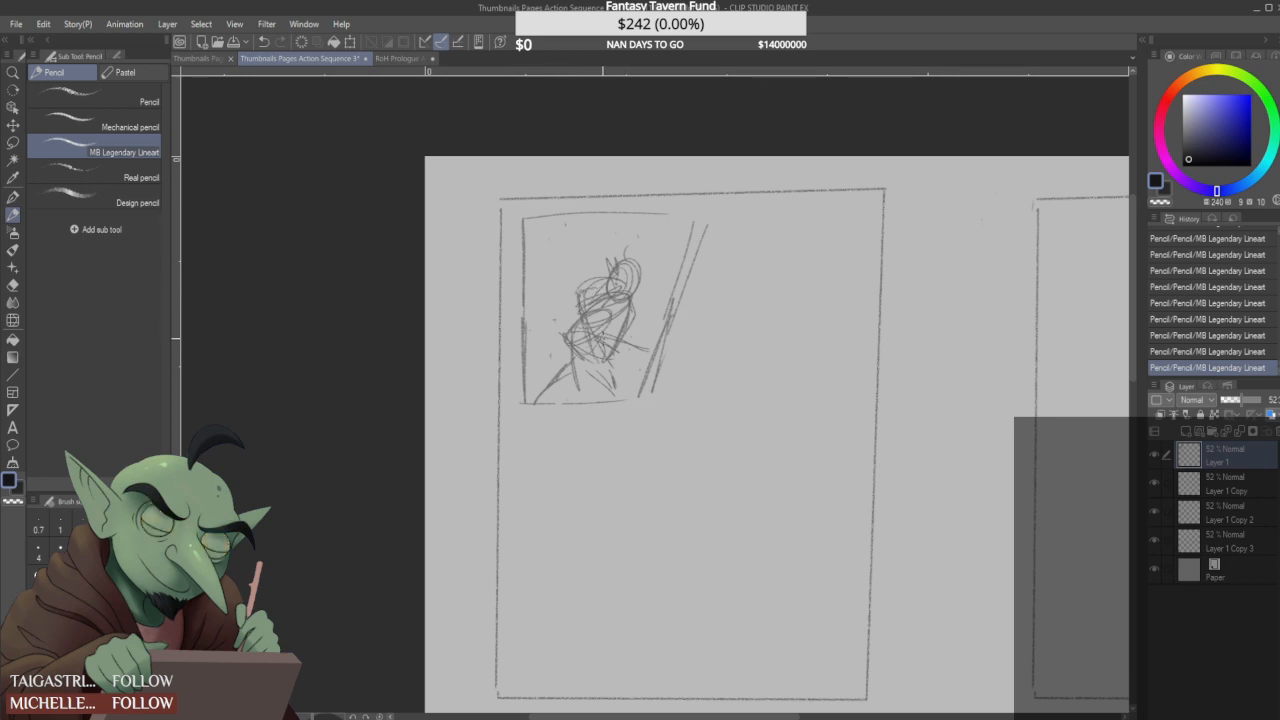
- Rework the figure's torso into a tapered V shape above a jagged waistline
drag(646, 348, 653, 334)
mouse_move(568, 339)
mouse_down()
mouse_move(603, 328)
mouse_move(607, 342)
mouse_up()
mouse_move(580, 291)
mouse_down()
mouse_move(617, 344)
mouse_move(590, 348)
mouse_move(584, 364)
mouse_move(606, 368)
mouse_move(576, 343)
mouse_move(603, 361)
mouse_move(617, 350)
mouse_up()
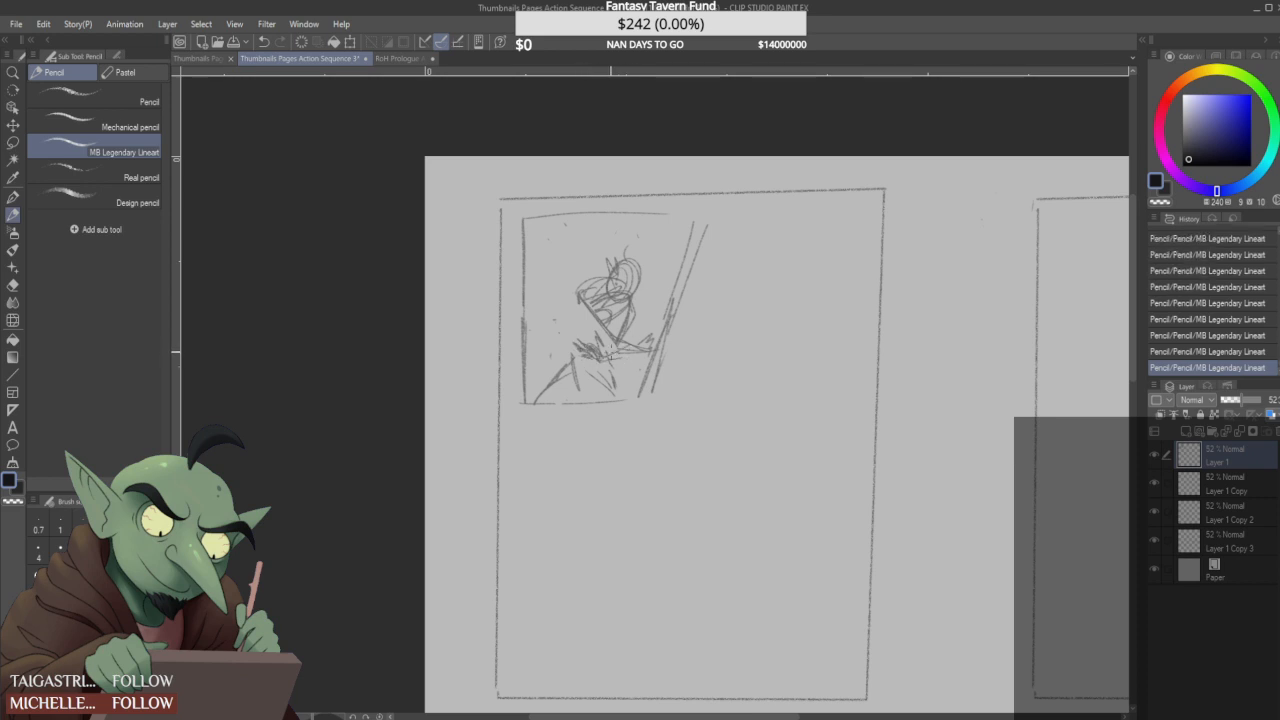
mouse_move(629, 291)
mouse_down()
mouse_move(637, 330)
mouse_move(609, 337)
mouse_up()
drag(581, 303, 606, 336)
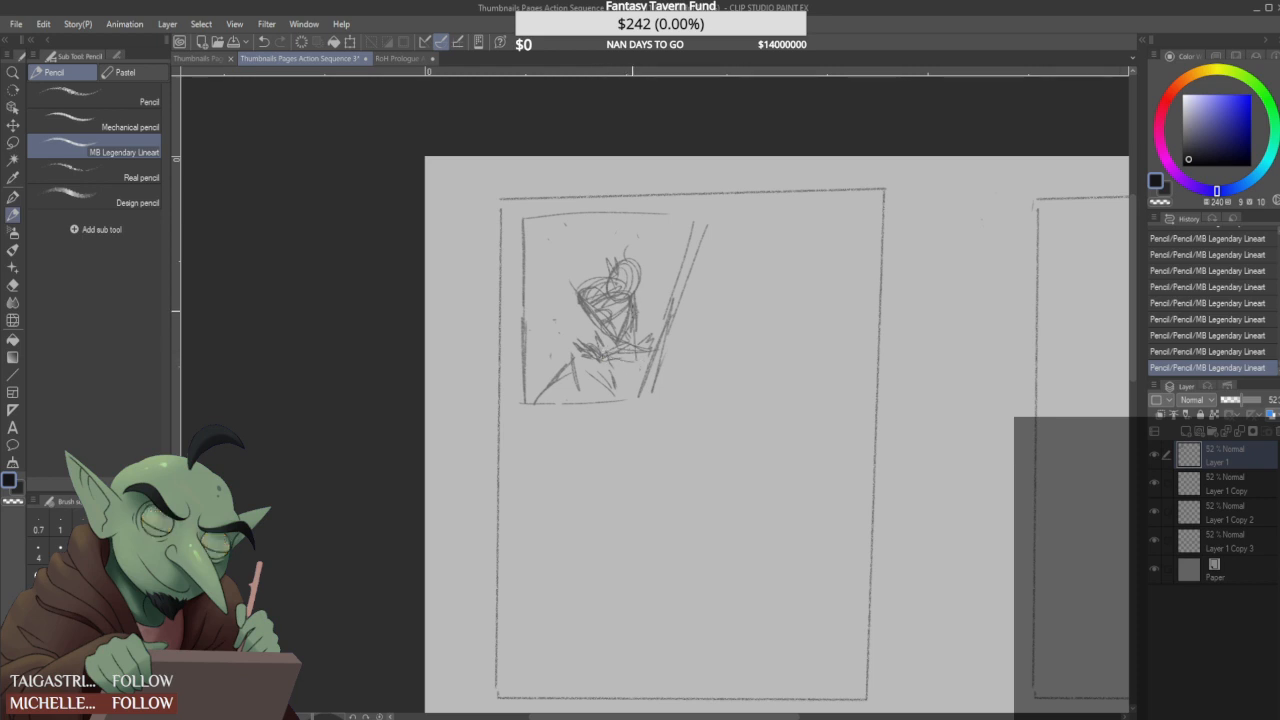
- Thicken the figure's spread legs and outline its body from the head down
drag(616, 372, 622, 394)
mouse_move(534, 396)
mouse_down()
mouse_move(582, 362)
mouse_move(624, 394)
mouse_up()
mouse_move(614, 366)
mouse_down()
mouse_move(629, 397)
mouse_move(598, 372)
mouse_up()
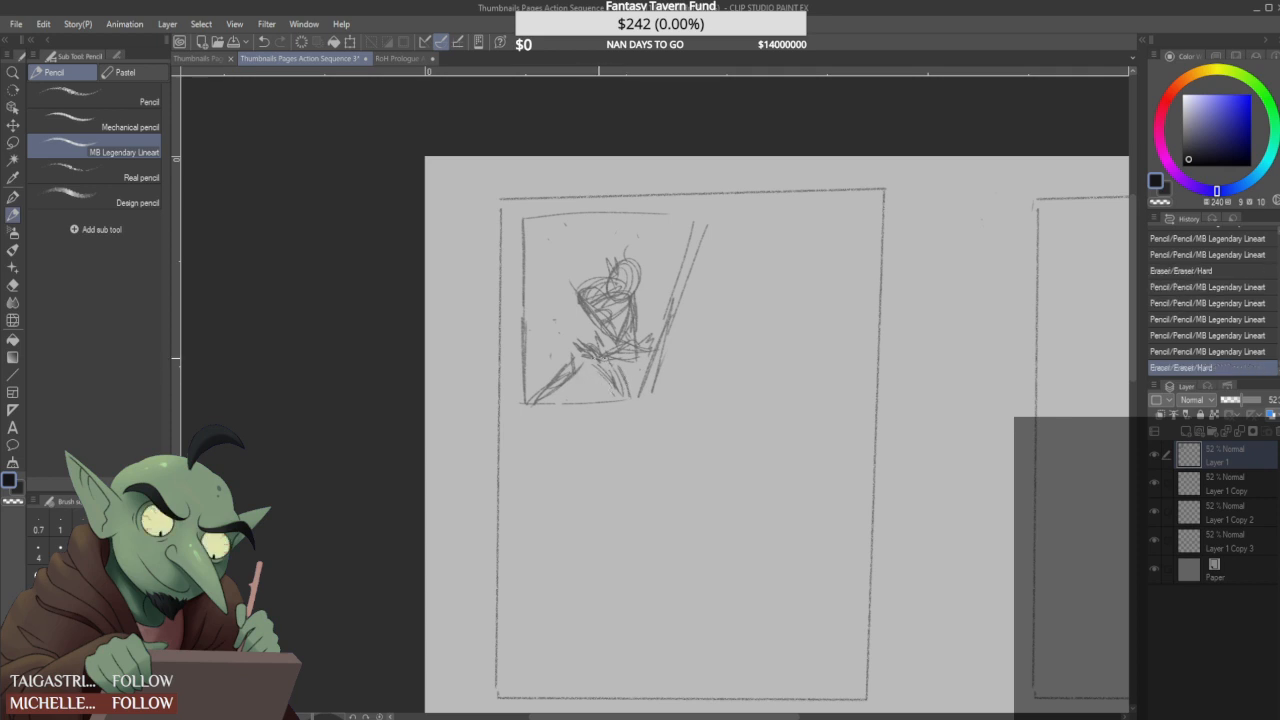
mouse_move(606, 262)
mouse_down()
mouse_move(579, 294)
mouse_move(576, 342)
mouse_move(590, 355)
mouse_move(560, 399)
mouse_up()
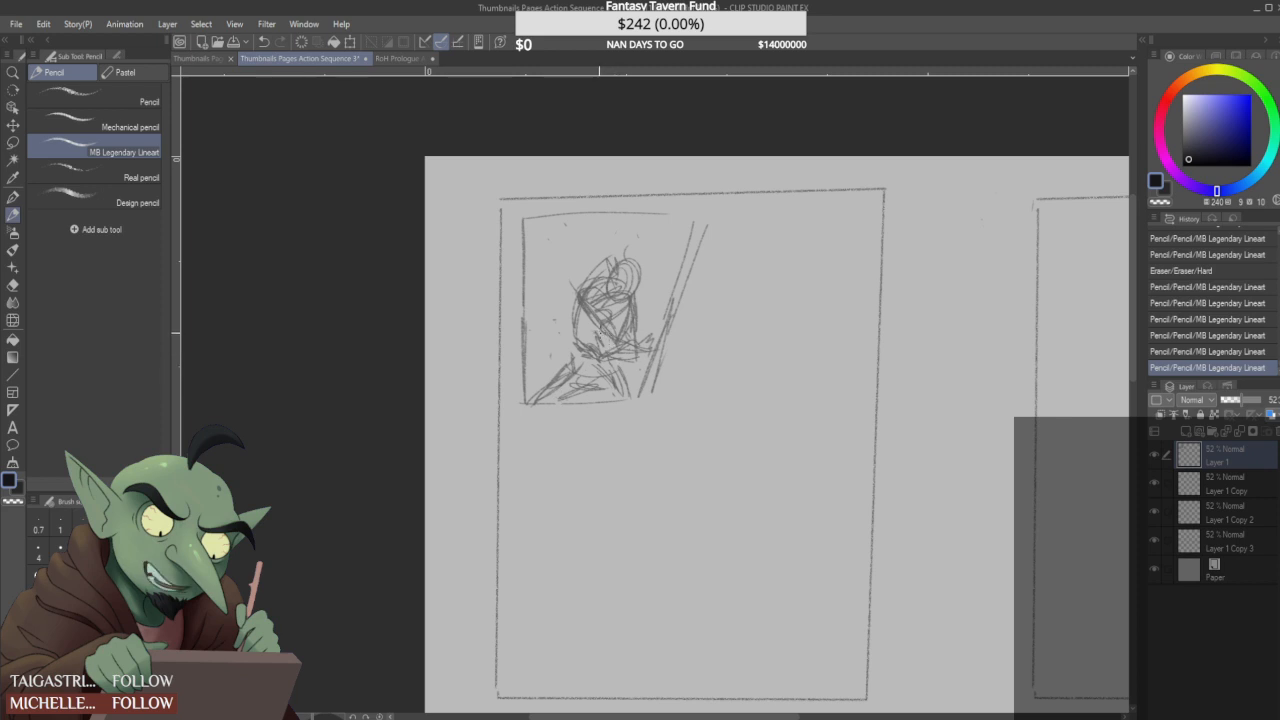
- Clear the figures from the first panel and redraw its border with a single slanted right edge
mouse_move(590, 352)
mouse_down()
mouse_move(606, 274)
mouse_move(660, 258)
mouse_move(605, 372)
mouse_move(689, 229)
mouse_move(617, 363)
mouse_move(650, 386)
mouse_move(540, 395)
mouse_move(565, 358)
mouse_up()
mouse_move(590, 298)
mouse_down()
mouse_move(557, 334)
mouse_move(565, 227)
mouse_move(730, 213)
mouse_move(711, 214)
mouse_move(640, 405)
mouse_move(525, 401)
mouse_up()
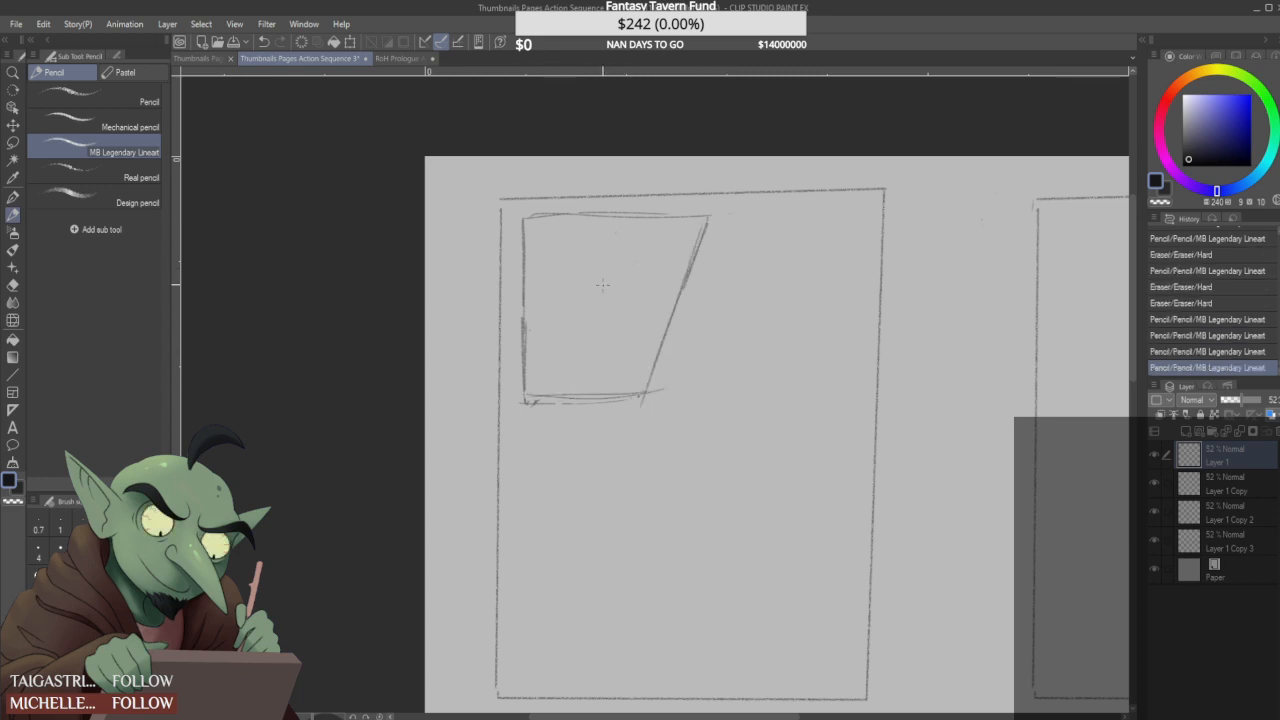
- Sketch a leaning figure with an oval head, curved torso, bent arm and raised hand in the first panel
mouse_move(624, 292)
mouse_down()
mouse_move(640, 268)
mouse_move(650, 282)
mouse_move(606, 290)
mouse_move(604, 239)
mouse_move(598, 280)
mouse_move(612, 245)
mouse_move(637, 277)
mouse_up()
drag(614, 218, 612, 318)
drag(614, 224, 605, 312)
drag(547, 243, 547, 290)
mouse_move(621, 303)
mouse_down()
mouse_move(646, 282)
mouse_move(595, 311)
mouse_move(611, 325)
mouse_move(587, 350)
mouse_move(613, 342)
mouse_move(576, 376)
mouse_move(581, 360)
mouse_move(586, 374)
mouse_move(552, 366)
mouse_move(566, 353)
mouse_move(551, 342)
mouse_move(588, 317)
mouse_move(615, 347)
mouse_move(606, 355)
mouse_move(632, 332)
mouse_move(599, 355)
mouse_up()
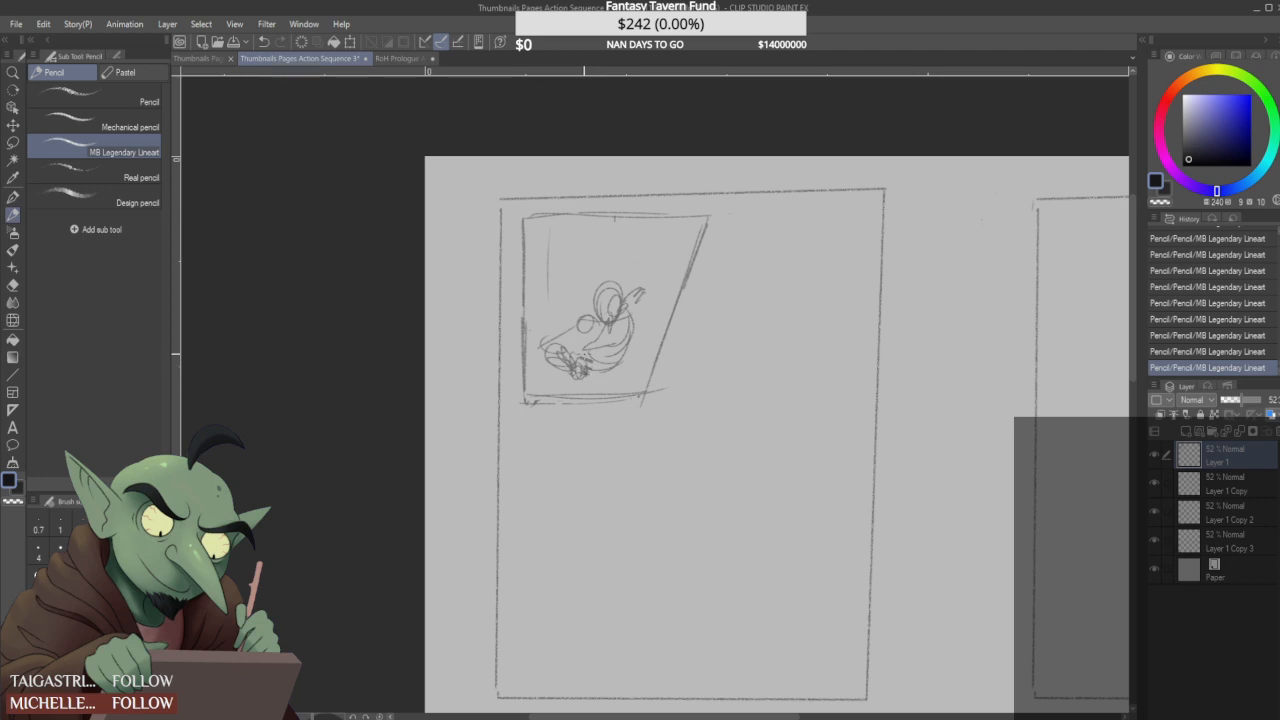
mouse_move(574, 364)
mouse_down()
mouse_move(594, 368)
mouse_move(582, 369)
mouse_move(584, 352)
mouse_up()
drag(568, 350, 594, 328)
mouse_move(634, 300)
mouse_down()
mouse_move(644, 316)
mouse_move(632, 296)
mouse_move(661, 294)
mouse_move(670, 272)
mouse_move(637, 316)
mouse_move(645, 289)
mouse_move(658, 305)
mouse_move(666, 296)
mouse_move(631, 332)
mouse_move(636, 307)
mouse_up()
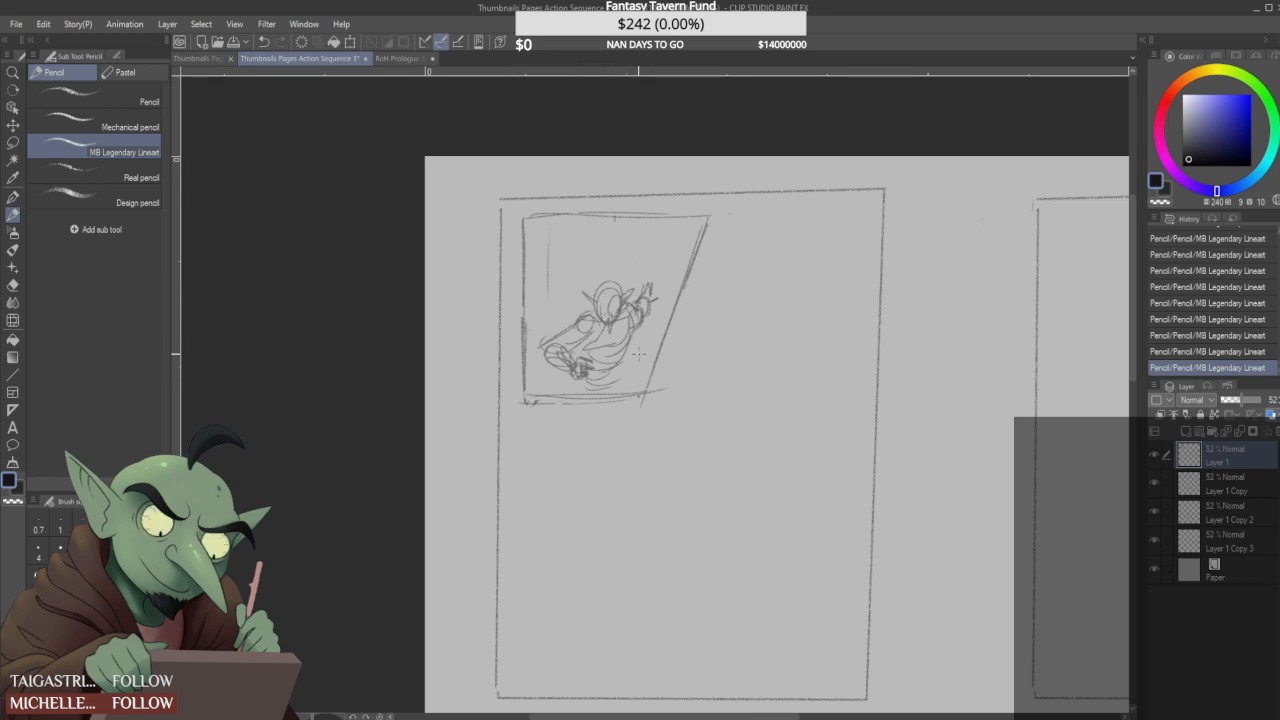
- Lasso the figure, scale it down, move it up toward the panel's centre, and deselect it
click(13, 143)
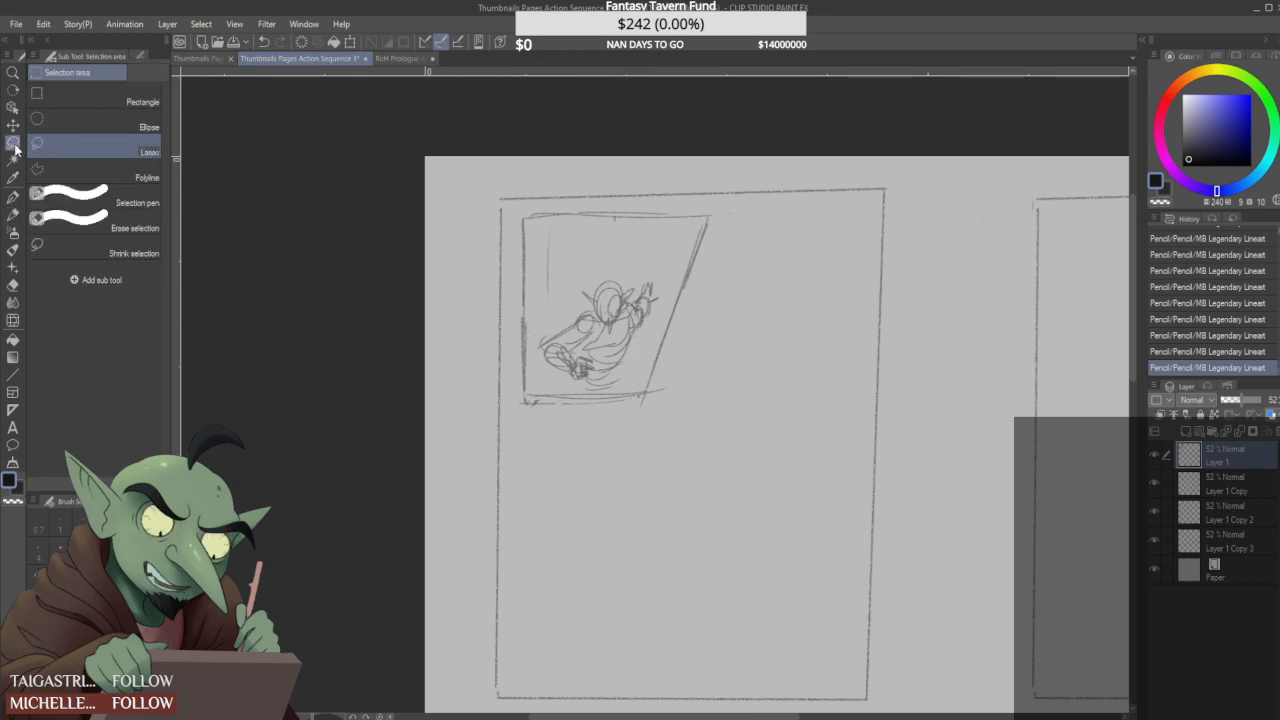
mouse_move(560, 384)
mouse_down()
mouse_move(648, 258)
mouse_move(636, 370)
mouse_move(588, 386)
mouse_up()
key(ctrl+t)
drag(670, 394, 637, 330)
drag(543, 361, 558, 345)
drag(606, 321, 608, 330)
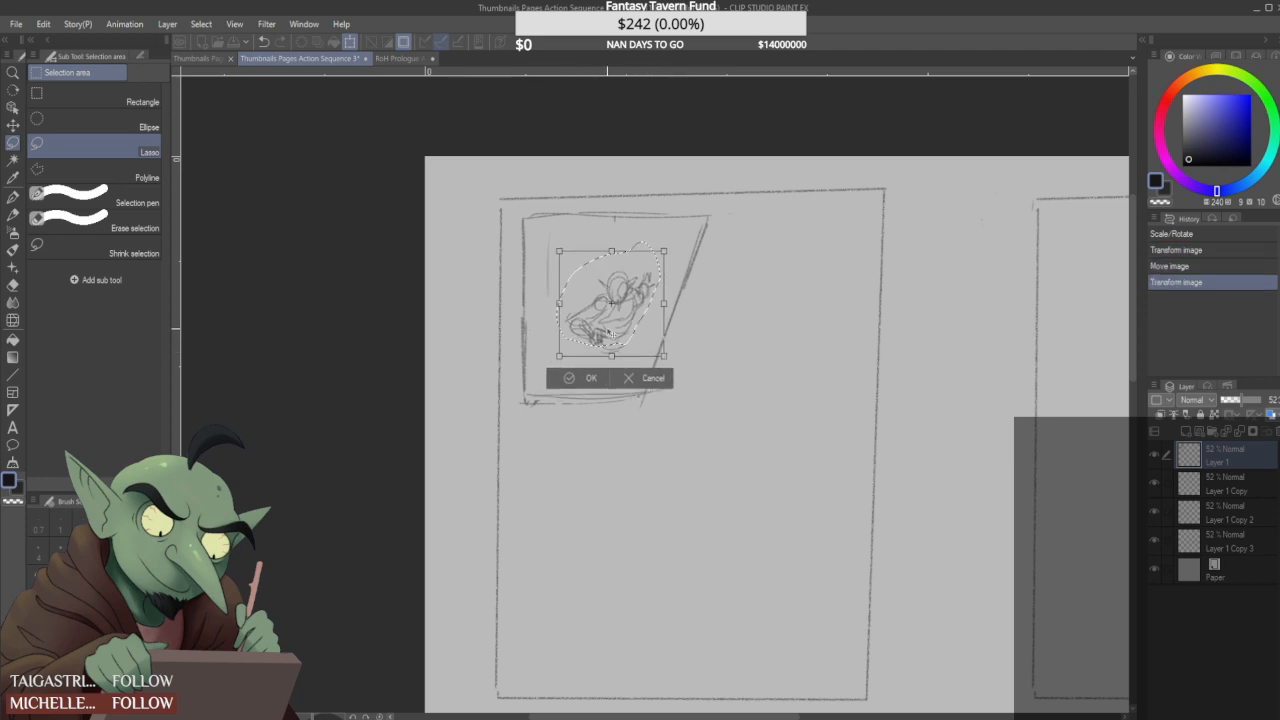
click(585, 377)
key(ctrl+d)
- Replace the first panel's right edge with one slanting outward toward the bottom, and extend the lower edge to meet it
drag(649, 380, 643, 405)
click(13, 215)
drag(688, 218, 733, 357)
drag(697, 218, 732, 383)
drag(565, 403, 747, 402)
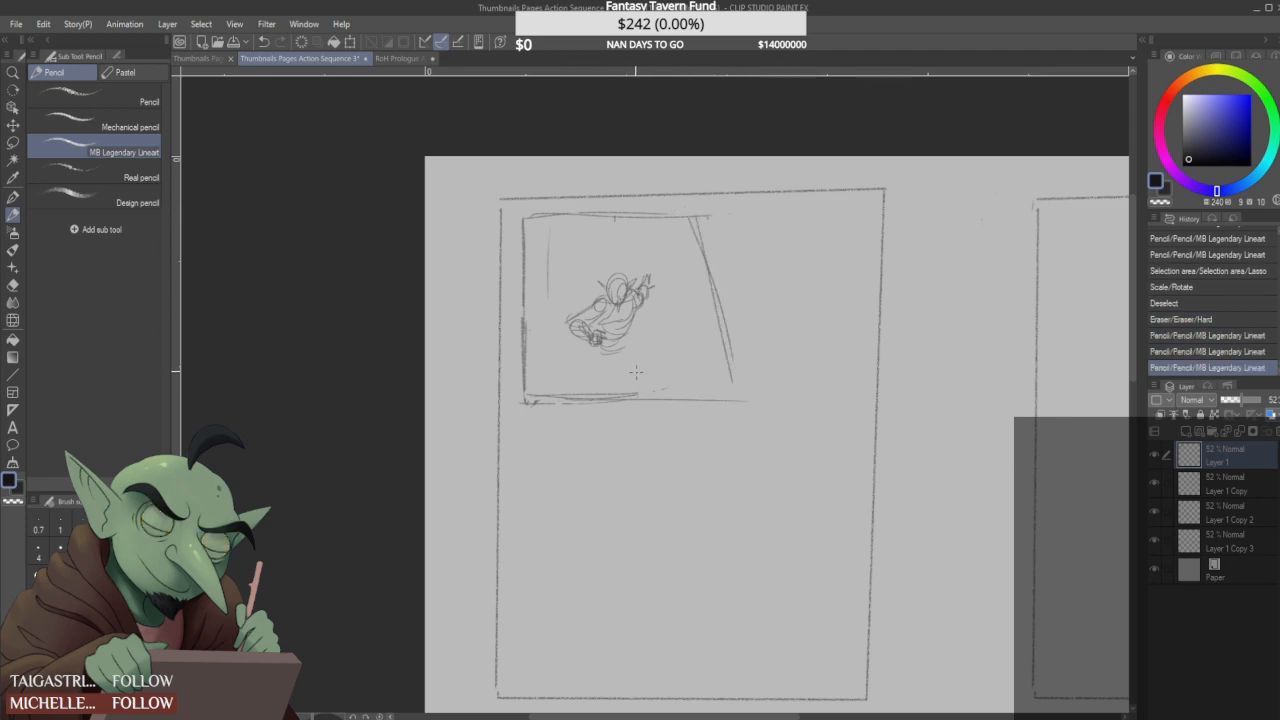
- Lasso the figure, rotate it clockwise into a more upright pose, reposition it, and deselect it
click(13, 143)
mouse_move(551, 302)
mouse_down()
mouse_move(575, 366)
mouse_move(548, 310)
mouse_up()
key(ctrl+t)
drag(719, 228, 739, 261)
drag(650, 307, 661, 305)
drag(744, 264, 743, 268)
mouse_move(645, 308)
mouse_down()
mouse_move(614, 352)
mouse_move(636, 372)
mouse_move(576, 387)
mouse_up()
click(585, 409)
key(ctrl+d)
- Sketch the figure's waist and spread legs below the torso, undoing stray strokes
key(p)
drag(640, 362, 636, 392)
key(ctrl+z)
key(ctrl+z)
key(ctrl+z)
mouse_move(598, 352)
mouse_down()
mouse_move(600, 388)
mouse_move(592, 362)
mouse_move(612, 386)
mouse_move(661, 389)
mouse_move(611, 387)
mouse_up()
mouse_move(587, 345)
mouse_down()
mouse_move(579, 386)
mouse_move(580, 370)
mouse_up()
key(ctrl+z)
key(ctrl+z)
key(ctrl+z)
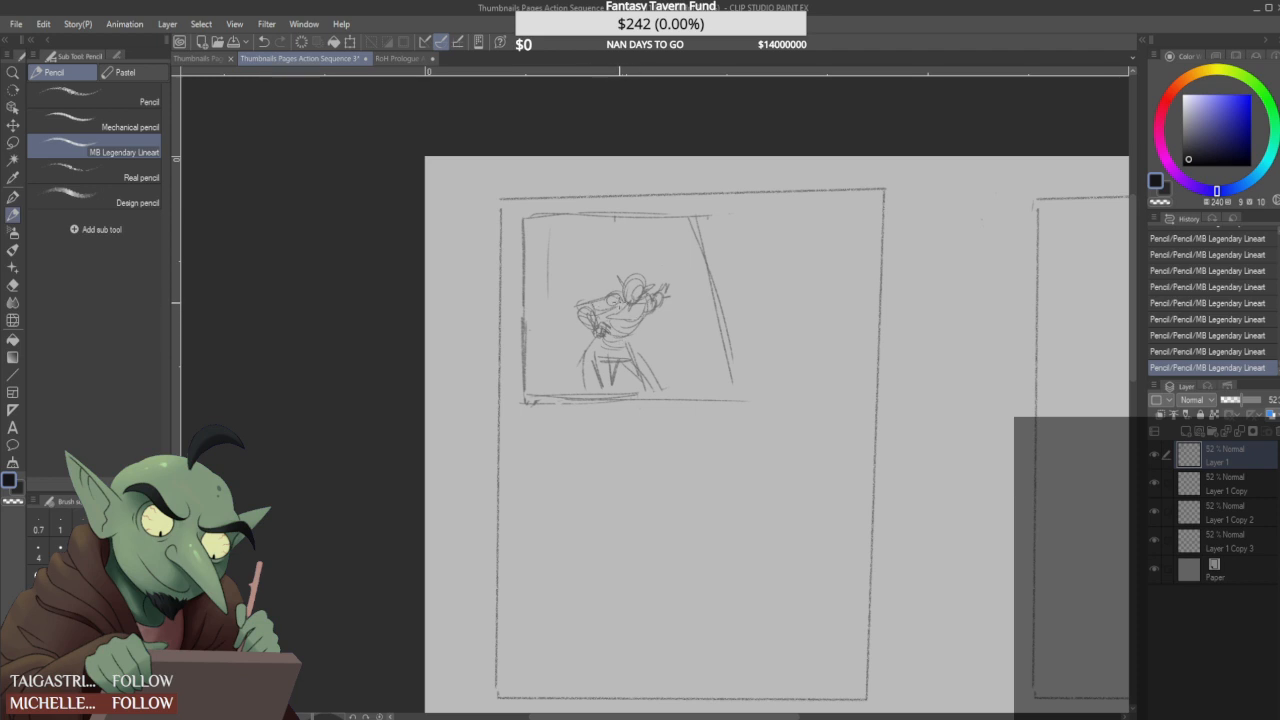
- Add a trailing cloak to the figure and sketch a second figure from stacked ovals to its right
mouse_move(668, 285)
mouse_down()
mouse_move(658, 308)
mouse_move(664, 286)
mouse_move(666, 300)
mouse_move(677, 290)
mouse_move(670, 303)
mouse_move(648, 270)
mouse_move(663, 362)
mouse_up()
mouse_move(645, 320)
mouse_down()
mouse_move(614, 333)
mouse_move(630, 329)
mouse_up()
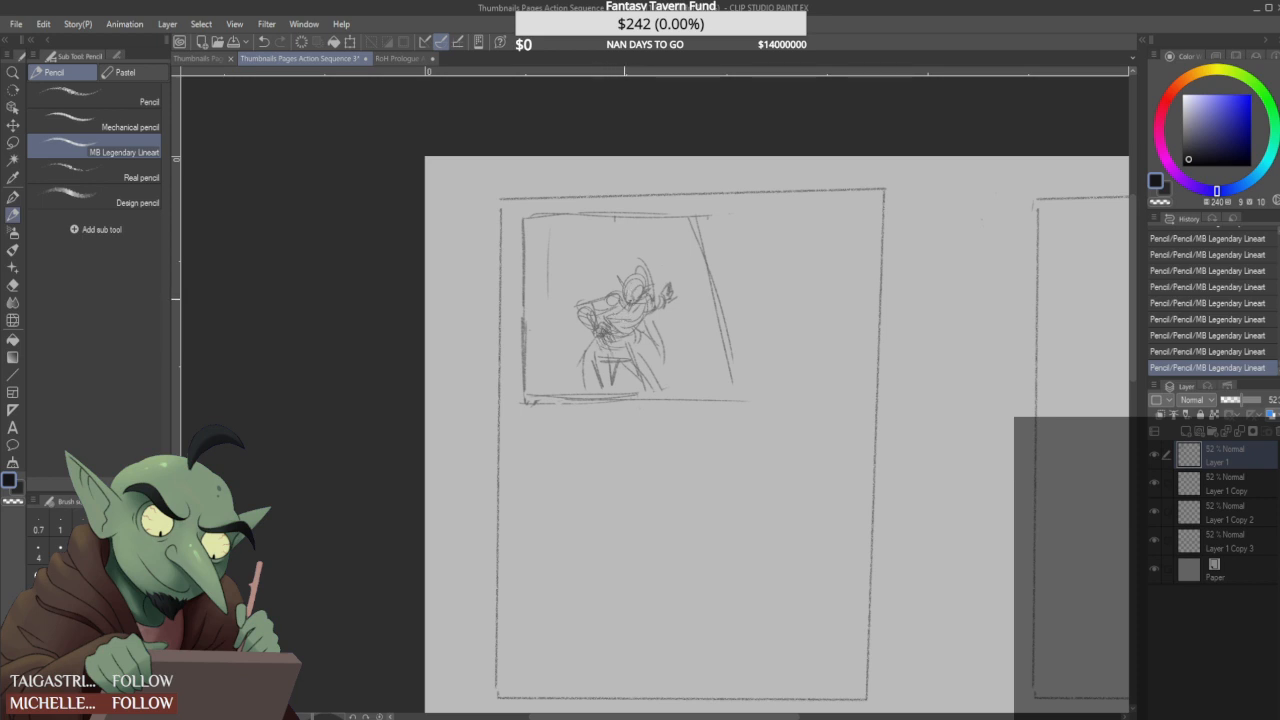
mouse_move(684, 290)
mouse_down()
mouse_move(689, 336)
mouse_move(677, 333)
mouse_move(700, 370)
mouse_up()
mouse_move(716, 304)
mouse_down()
mouse_move(716, 350)
mouse_move(697, 346)
mouse_up()
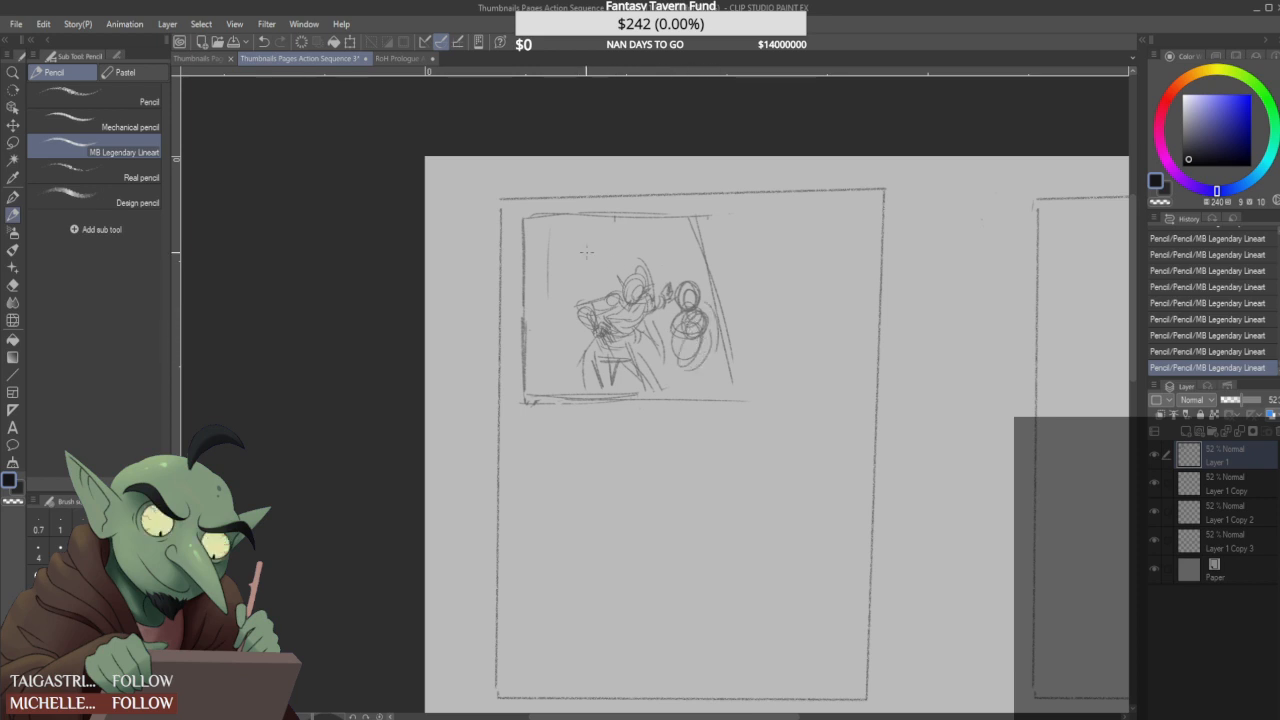
- Replace the vertical guide at the first panel's left with sloping background lines running down toward the figure's feet
mouse_move(549, 238)
mouse_down()
mouse_move(545, 317)
mouse_move(520, 250)
mouse_move(550, 325)
mouse_up()
drag(530, 240, 551, 320)
mouse_move(552, 316)
mouse_down()
mouse_move(599, 398)
mouse_move(578, 376)
mouse_up()
mouse_move(546, 326)
mouse_down()
mouse_move(529, 262)
mouse_move(543, 306)
mouse_up()
mouse_move(527, 231)
mouse_down()
mouse_move(554, 354)
mouse_move(533, 248)
mouse_move(573, 390)
mouse_move(573, 366)
mouse_move(600, 390)
mouse_up()
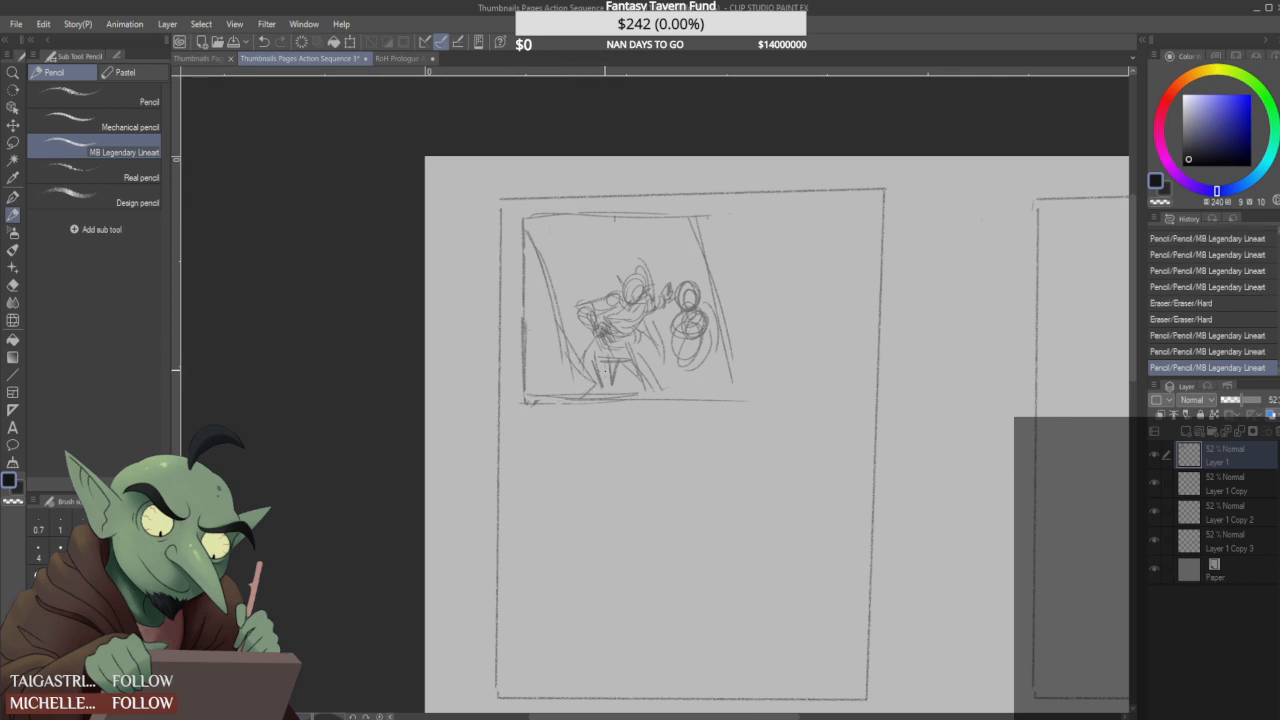
- Add a pointed crest above the figure's head, and rework the left background lines into a curved ground with short hatching
mouse_move(620, 272)
mouse_down()
mouse_move(646, 292)
mouse_move(638, 250)
mouse_up()
mouse_move(636, 250)
mouse_down()
mouse_move(646, 290)
mouse_move(662, 296)
mouse_up()
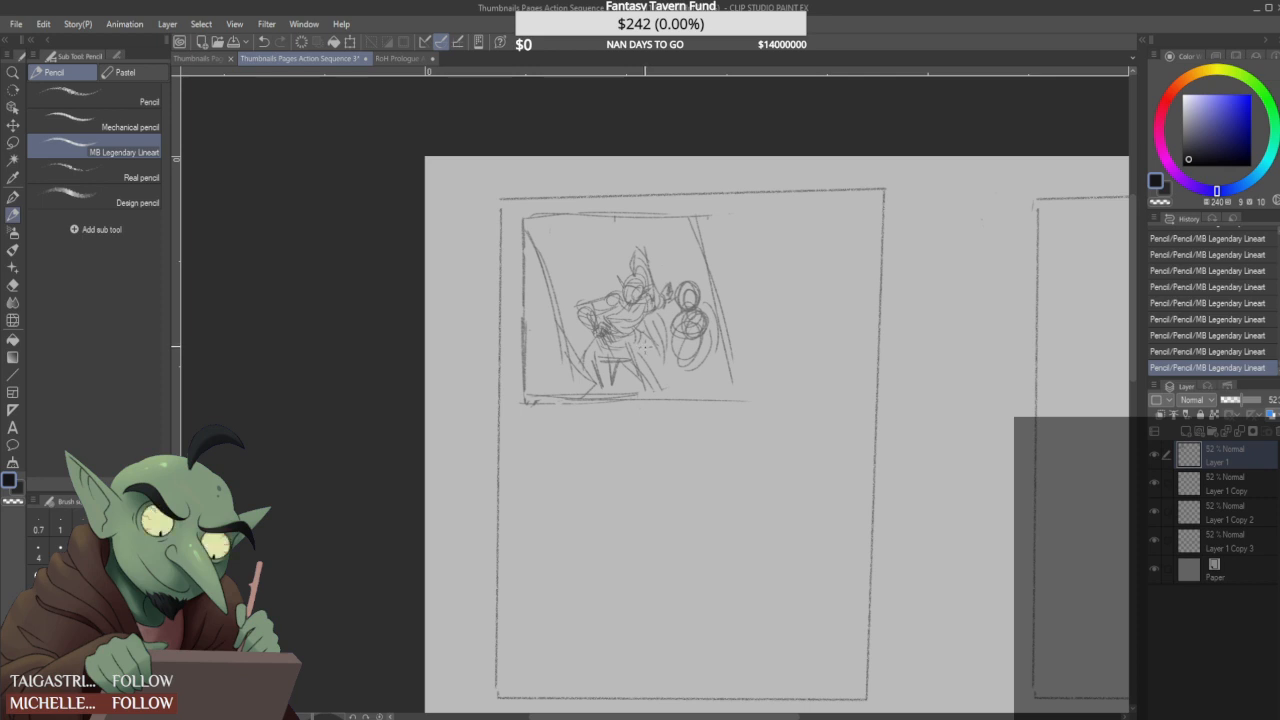
drag(566, 352, 595, 388)
mouse_move(561, 336)
mouse_down()
mouse_move(531, 240)
mouse_move(560, 348)
mouse_up()
mouse_move(538, 284)
mouse_down()
mouse_move(566, 344)
mouse_move(530, 352)
mouse_move(547, 380)
mouse_up()
mouse_move(568, 326)
mouse_down()
mouse_move(577, 357)
mouse_move(537, 249)
mouse_up()
drag(554, 349, 605, 397)
mouse_move(567, 345)
mouse_down()
mouse_move(615, 395)
mouse_move(631, 390)
mouse_up()
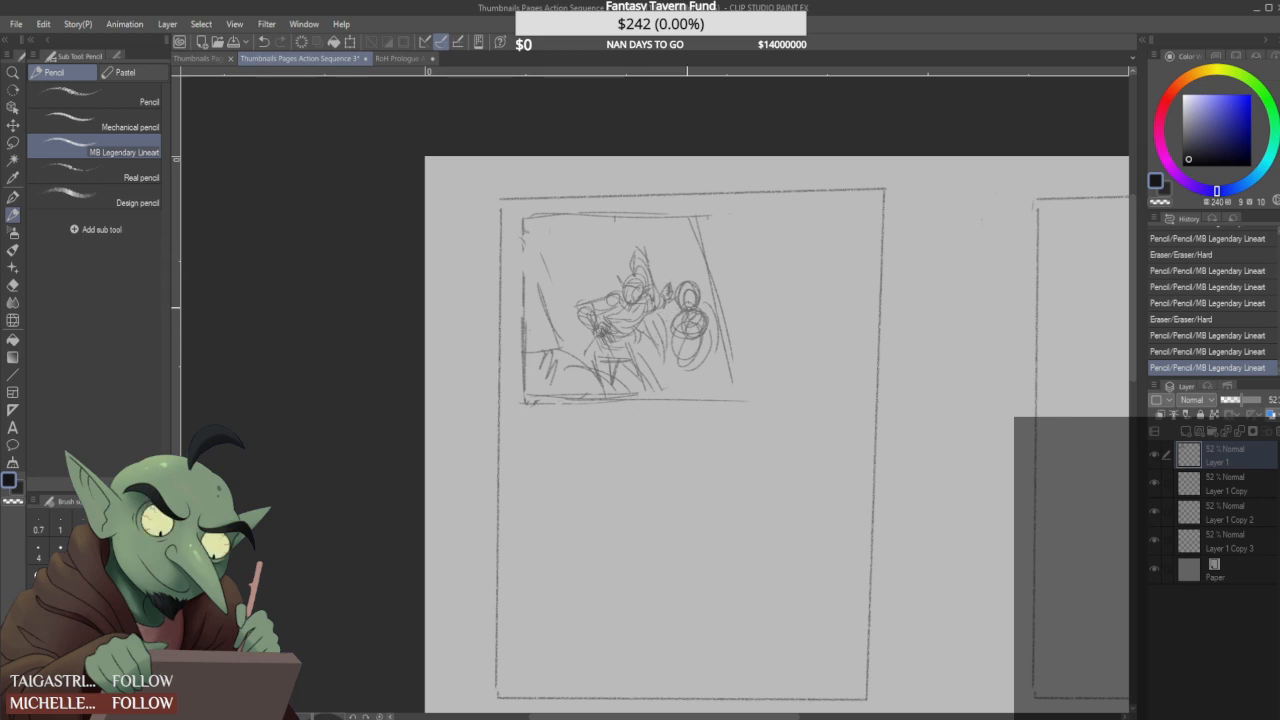
- Erase most of the oval second figure and redraw the first figure's head with crossed guidelines
drag(703, 222, 744, 398)
mouse_move(670, 280)
mouse_down()
mouse_move(694, 322)
mouse_move(688, 362)
mouse_up()
drag(634, 291, 665, 296)
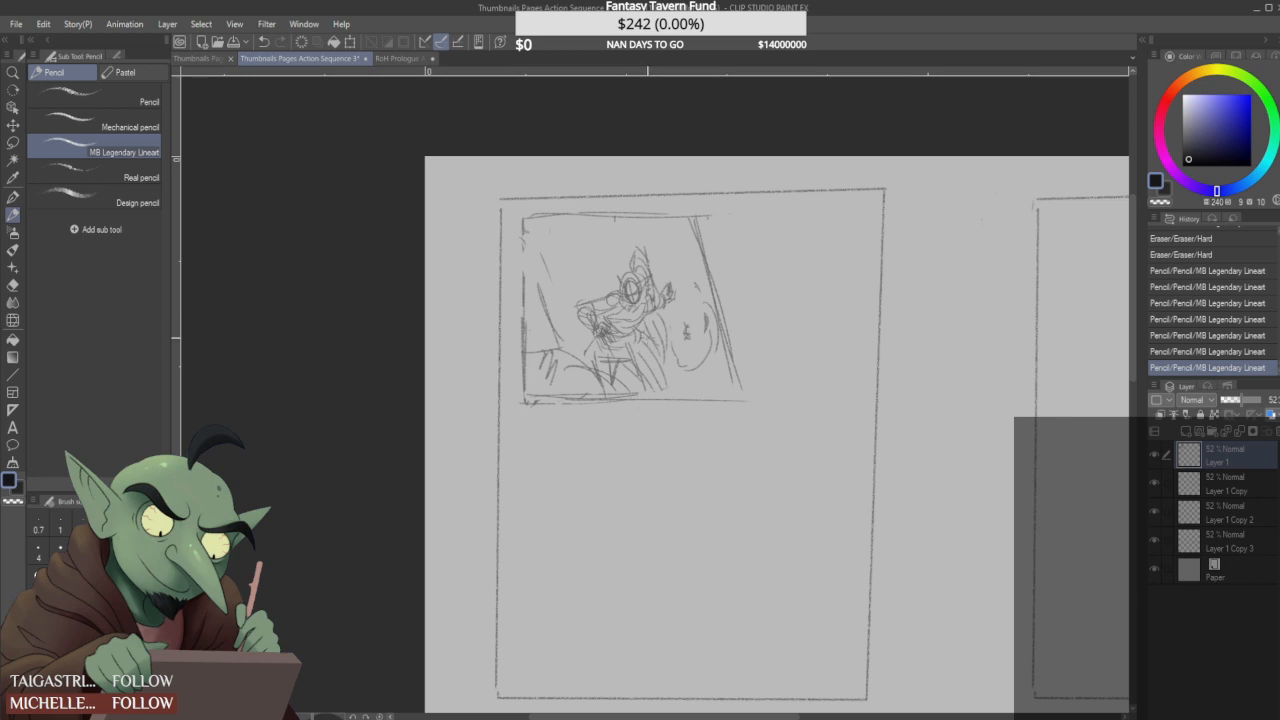
- Sketch a standing second figure with a round head, torso and legs close to the first figure's right side
drag(655, 352, 664, 362)
mouse_move(686, 307)
mouse_down()
mouse_move(687, 352)
mouse_move(692, 292)
mouse_move(707, 336)
mouse_move(708, 320)
mouse_up()
mouse_move(673, 256)
mouse_down()
mouse_move(682, 280)
mouse_move(685, 264)
mouse_move(680, 297)
mouse_move(700, 296)
mouse_move(688, 319)
mouse_move(670, 270)
mouse_move(700, 336)
mouse_move(668, 368)
mouse_up()
mouse_move(676, 335)
mouse_down()
mouse_move(669, 380)
mouse_move(682, 380)
mouse_up()
mouse_move(687, 301)
mouse_down()
mouse_move(658, 321)
mouse_move(671, 330)
mouse_move(690, 276)
mouse_move(690, 344)
mouse_move(672, 349)
mouse_up()
drag(693, 325, 667, 378)
drag(693, 348, 685, 377)
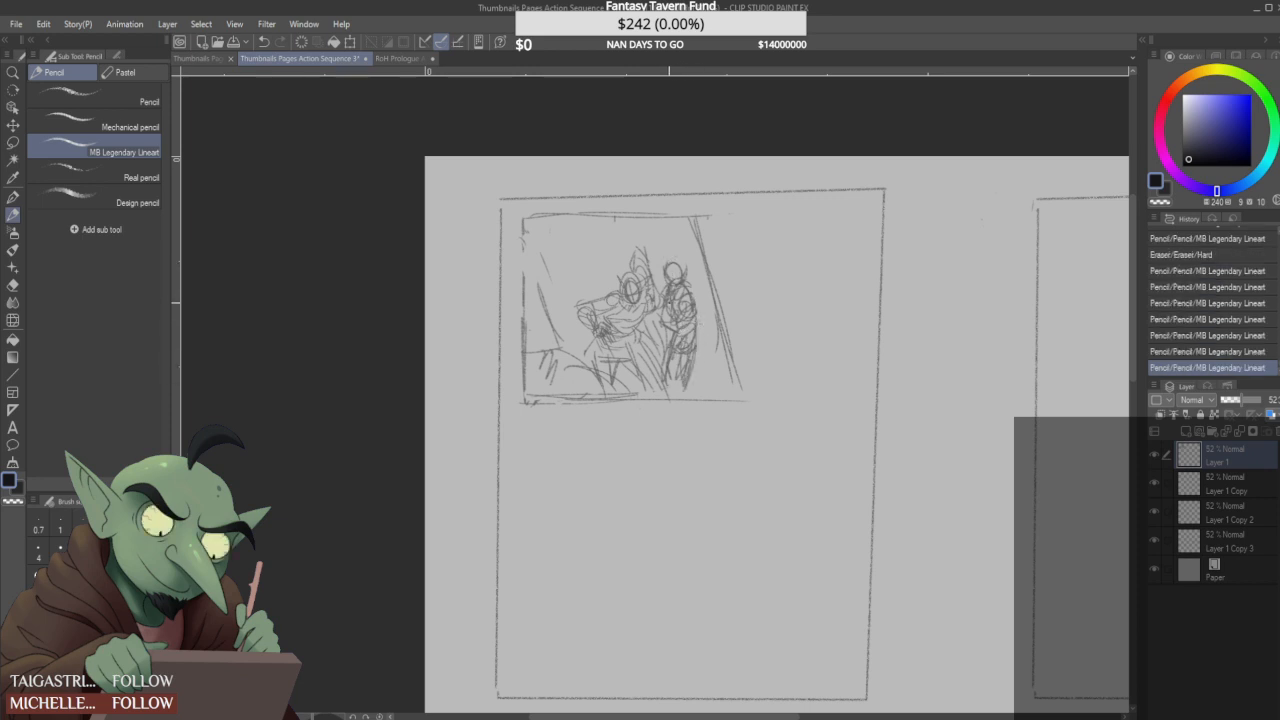
- Add a flowing cloak behind the standing figure and curved ground shapes behind the first figure
mouse_move(672, 334)
mouse_down()
mouse_move(693, 310)
mouse_move(689, 385)
mouse_move(720, 378)
mouse_move(693, 358)
mouse_move(722, 373)
mouse_up()
mouse_move(697, 351)
mouse_down()
mouse_move(727, 375)
mouse_move(696, 308)
mouse_up()
drag(705, 310, 690, 286)
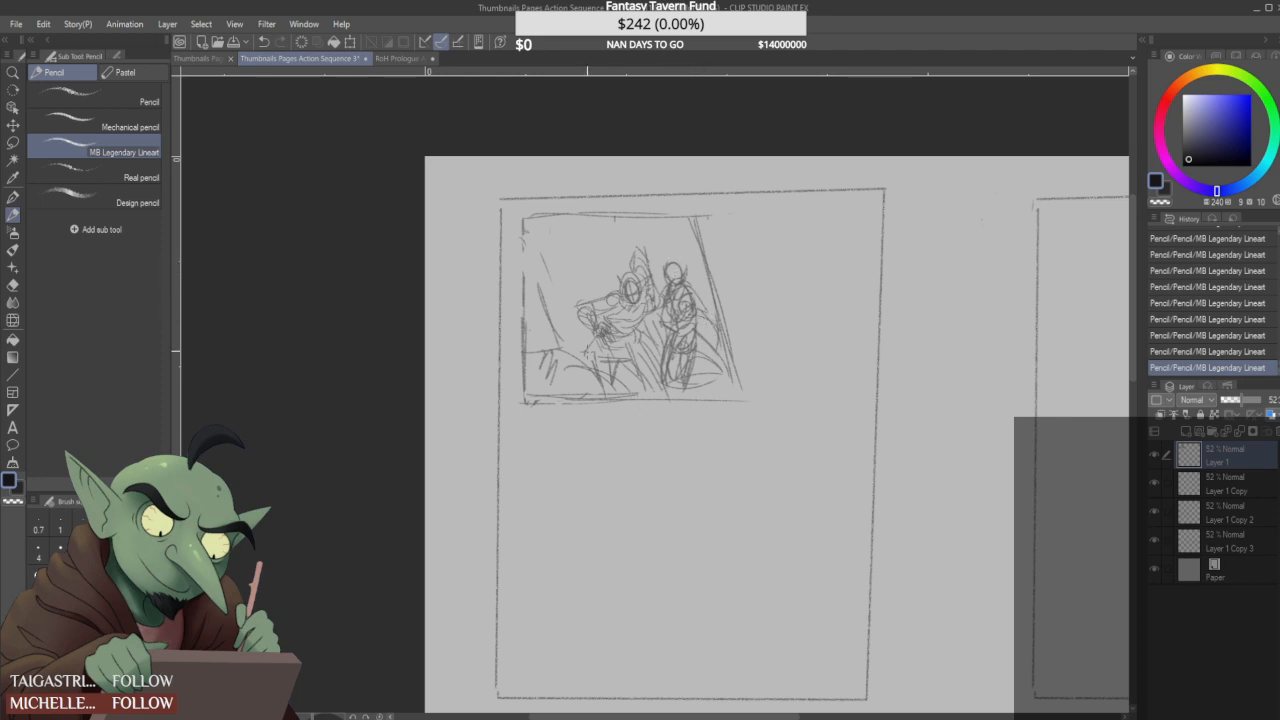
drag(594, 336, 596, 368)
drag(556, 328, 592, 322)
- Redraw the first panel's slanted right edge as one clean line and outline an empty second panel beside it
drag(699, 213, 740, 390)
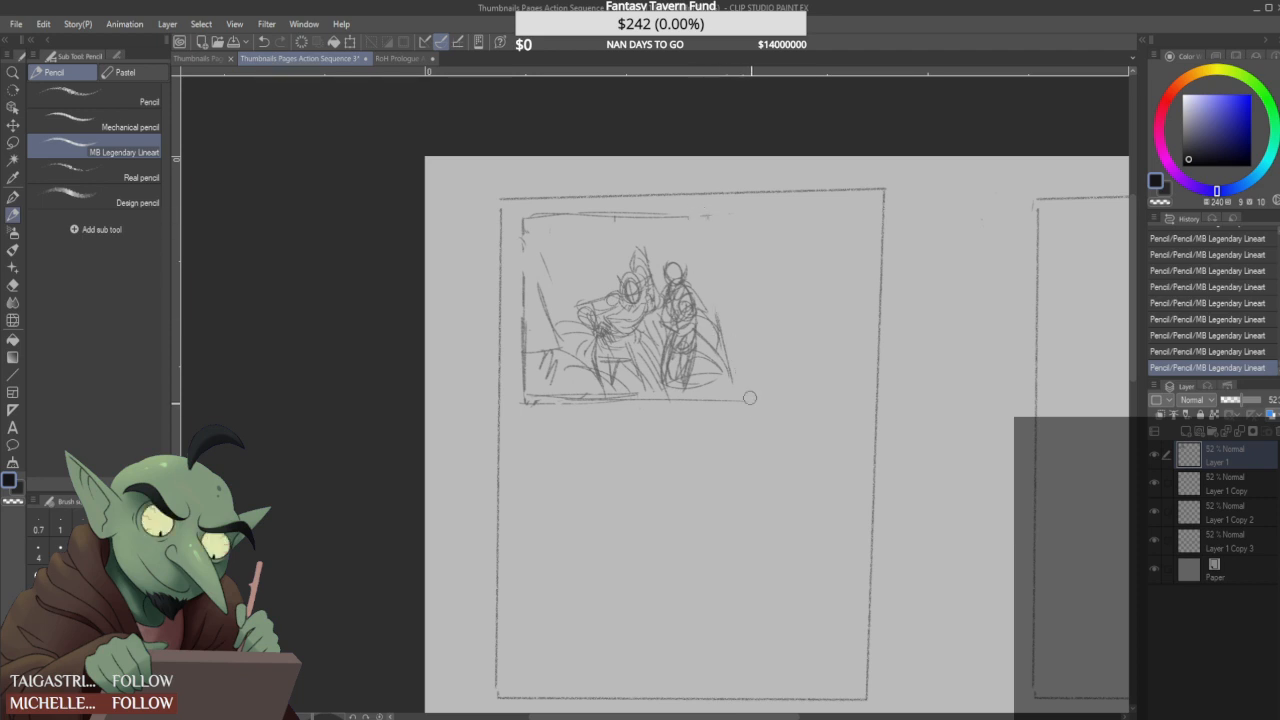
drag(692, 216, 736, 400)
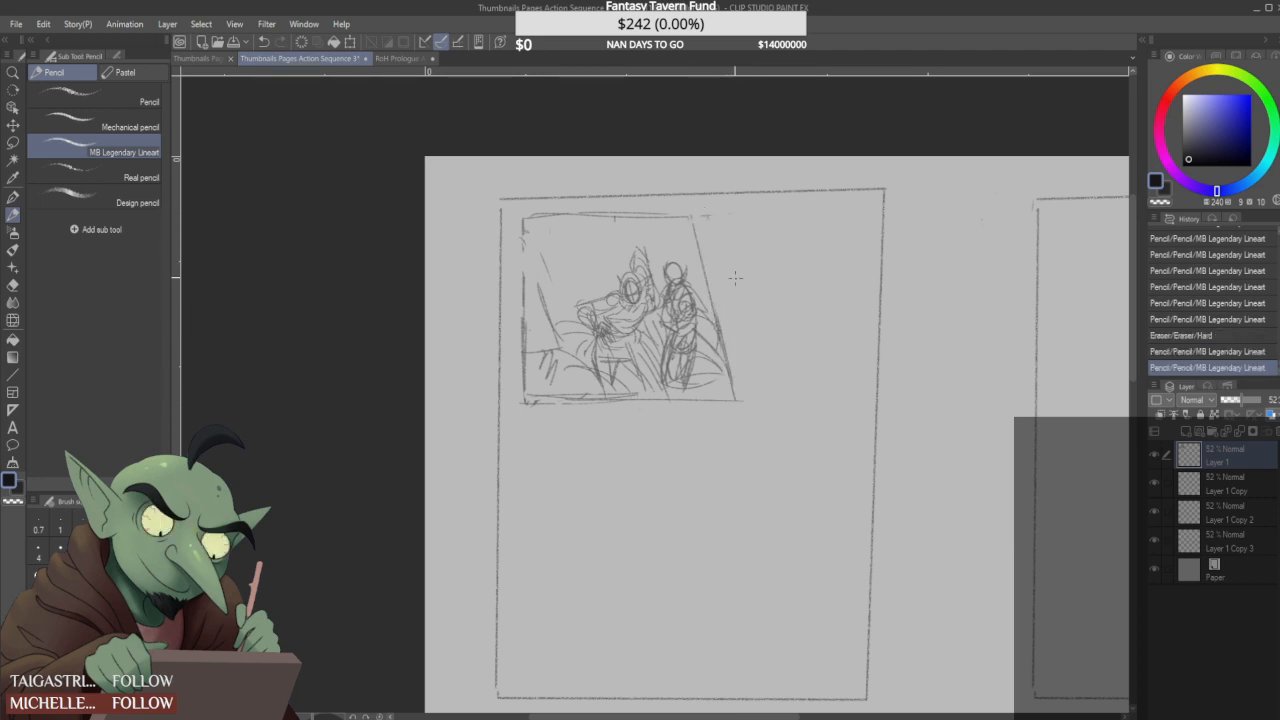
drag(705, 217, 743, 386)
drag(726, 310, 746, 401)
mouse_move(700, 214)
mouse_down()
mouse_move(865, 210)
mouse_move(864, 404)
mouse_move(741, 399)
mouse_up()
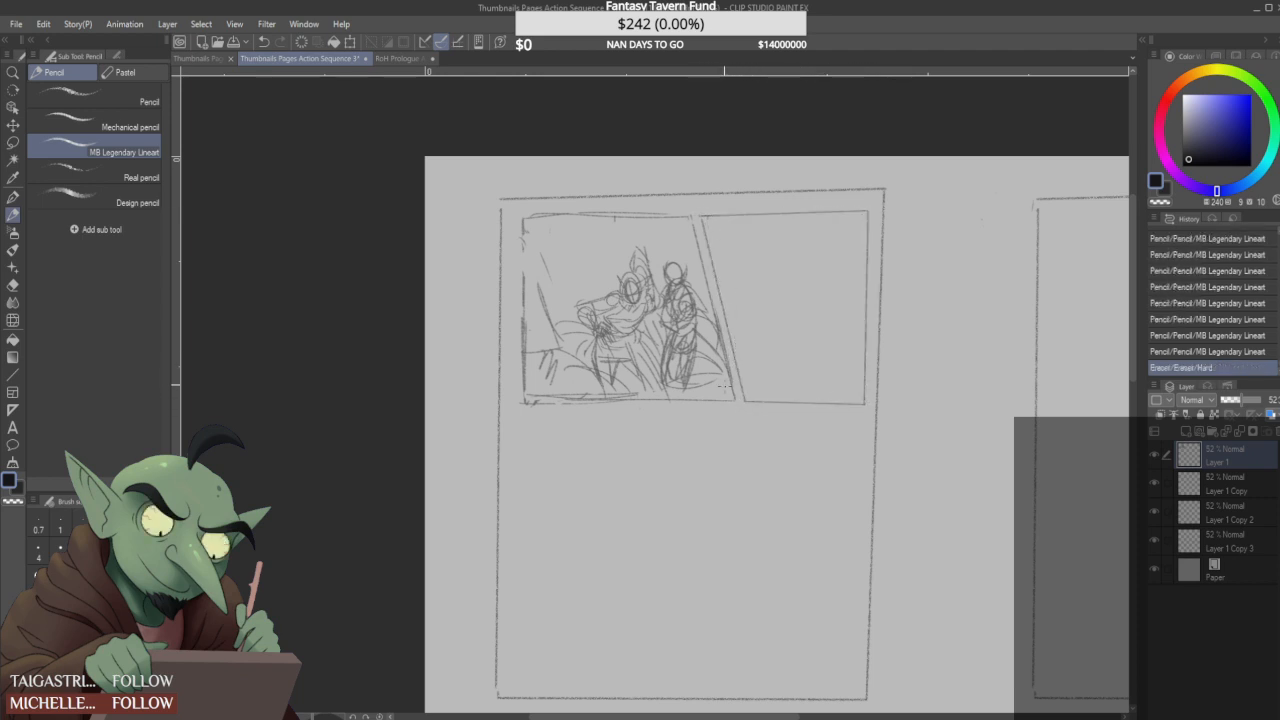
- Draw a round moon with clouds in the first panel's sky, and darken the standing figure's face, arms and legs
mouse_move(578, 240)
mouse_down()
mouse_move(593, 266)
mouse_move(617, 256)
mouse_move(600, 235)
mouse_move(584, 262)
mouse_move(570, 245)
mouse_move(584, 221)
mouse_move(601, 235)
mouse_move(573, 228)
mouse_move(586, 281)
mouse_move(622, 241)
mouse_up()
mouse_move(673, 277)
mouse_down()
mouse_move(684, 273)
mouse_move(670, 282)
mouse_move(681, 279)
mouse_move(670, 262)
mouse_move(675, 286)
mouse_move(627, 297)
mouse_move(624, 274)
mouse_up()
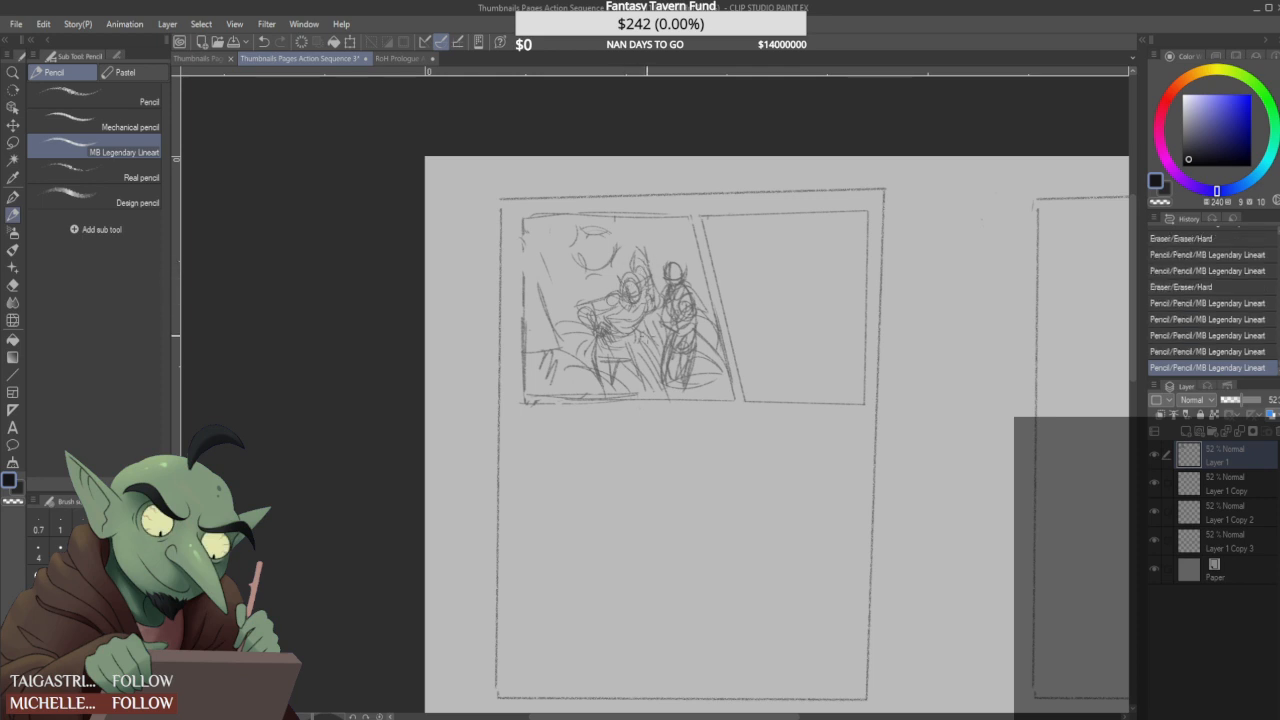
drag(662, 283, 661, 307)
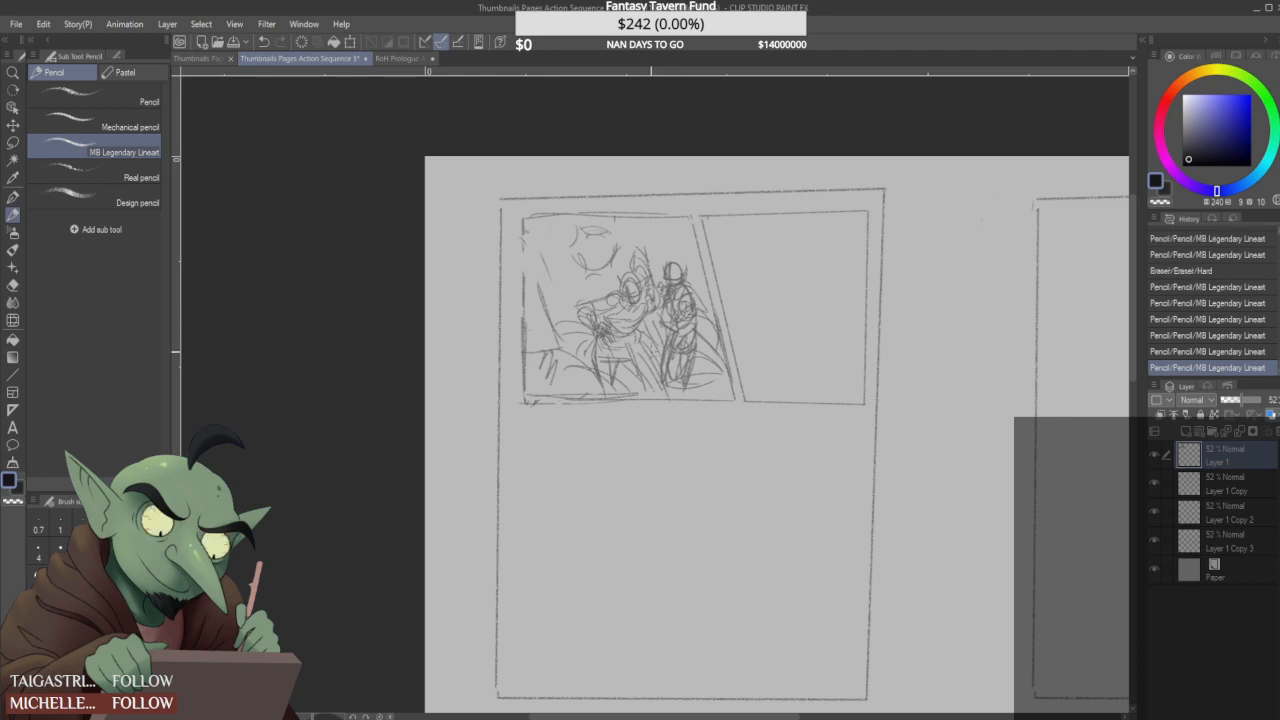
mouse_move(660, 292)
mouse_down()
mouse_move(659, 322)
mouse_move(695, 313)
mouse_up()
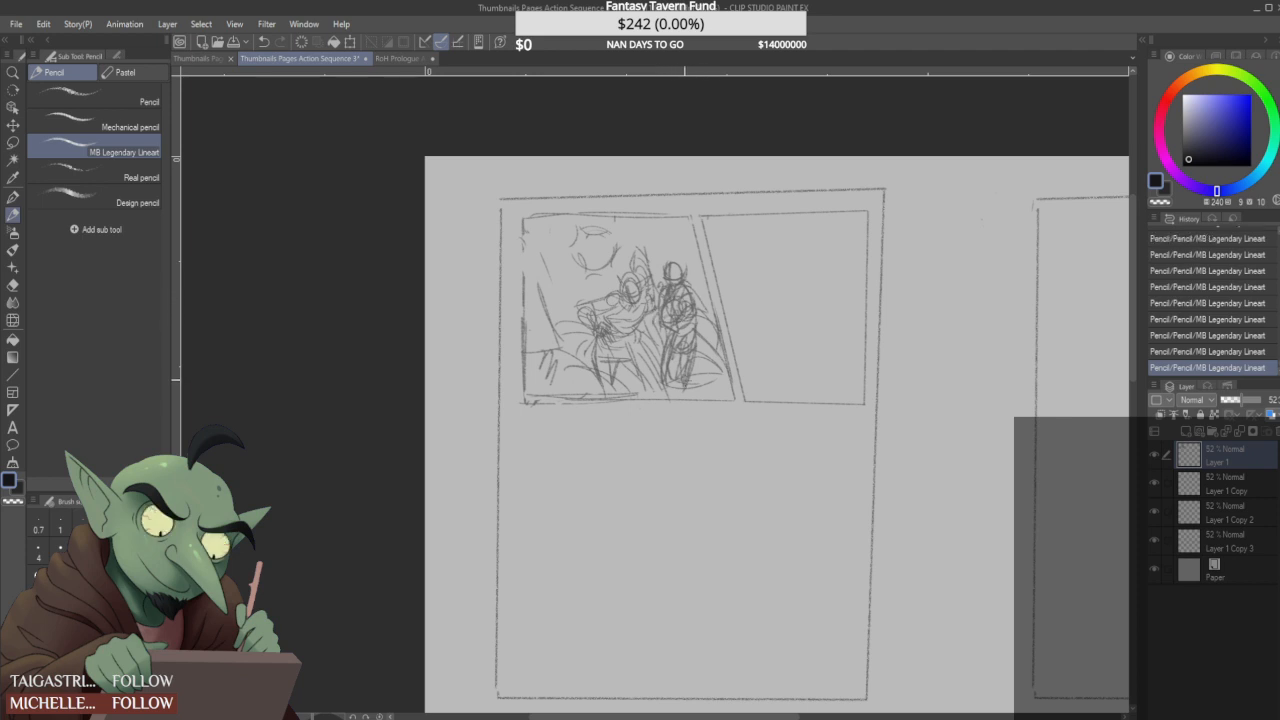
drag(669, 365, 665, 391)
mouse_move(691, 375)
mouse_down()
mouse_move(696, 434)
mouse_move(713, 378)
mouse_move(706, 390)
mouse_move(728, 362)
mouse_up()
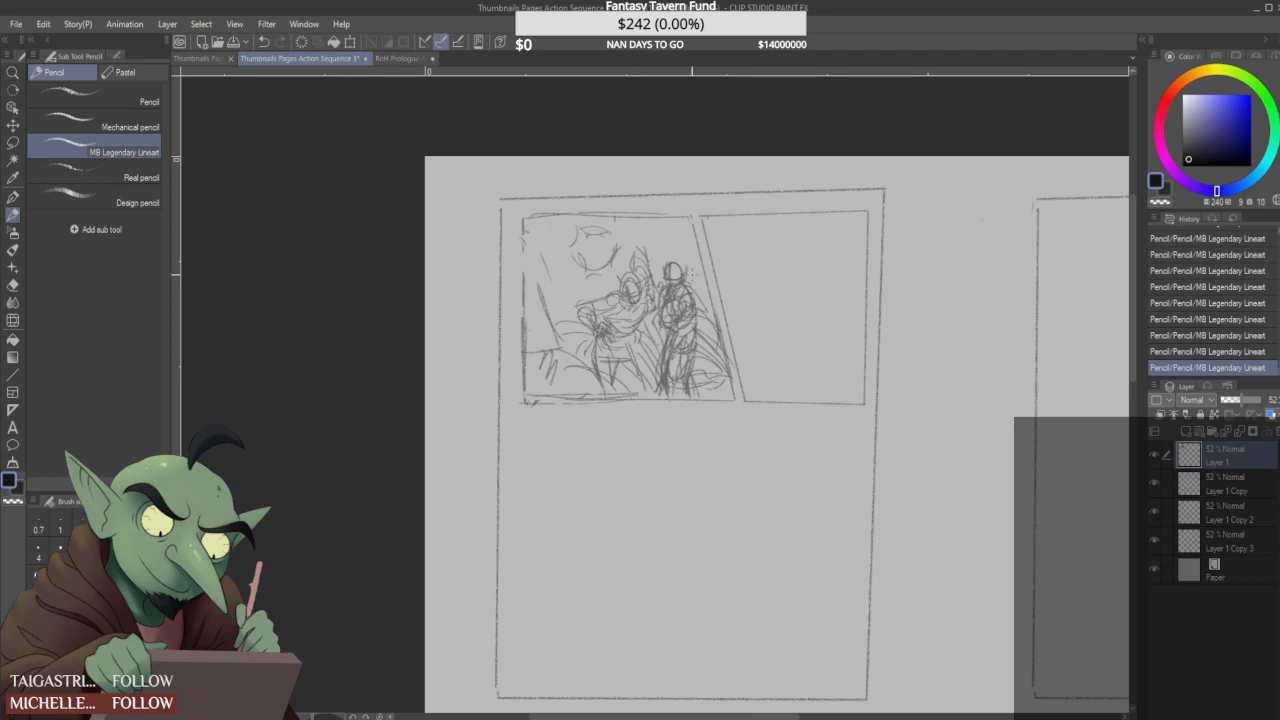
- Add a small spiked crest to the standing figure's head and reinforce its side, undoing stray strokes
drag(671, 256, 679, 263)
key(ctrl+z)
key(ctrl+z)
key(ctrl+z)
key(ctrl+z)
key(ctrl+z)
drag(687, 263, 673, 270)
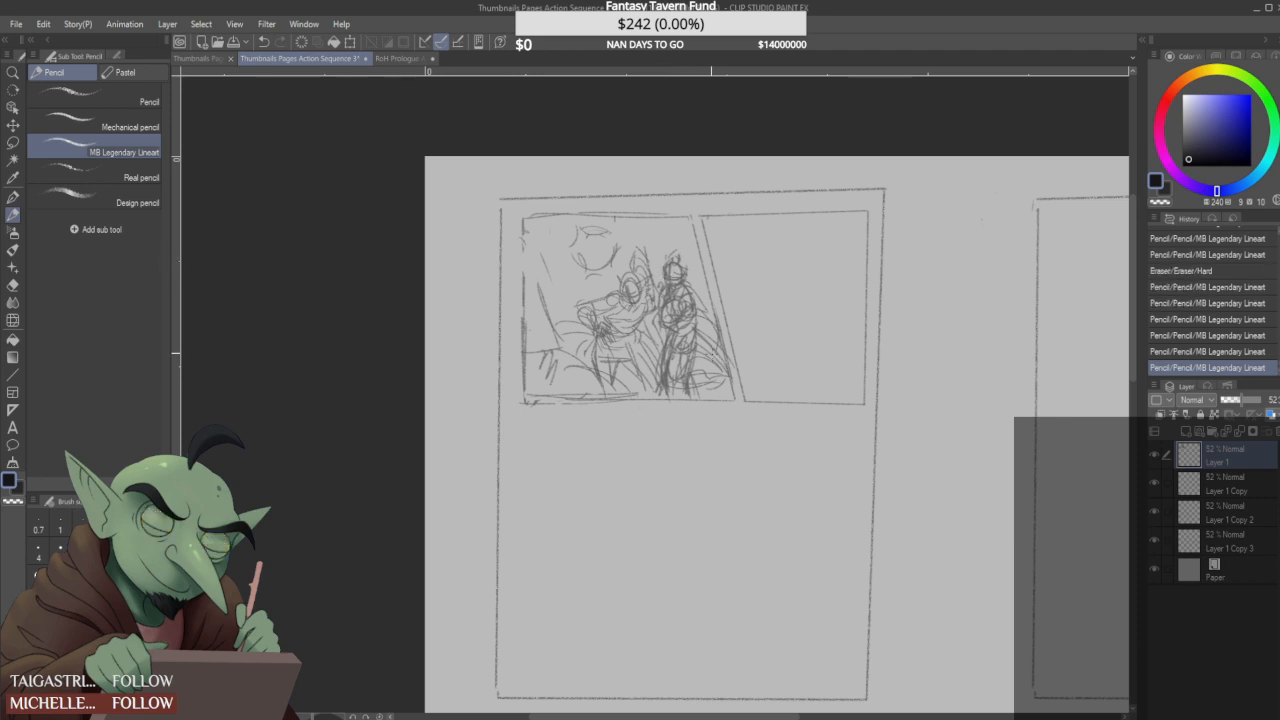
drag(659, 352, 660, 374)
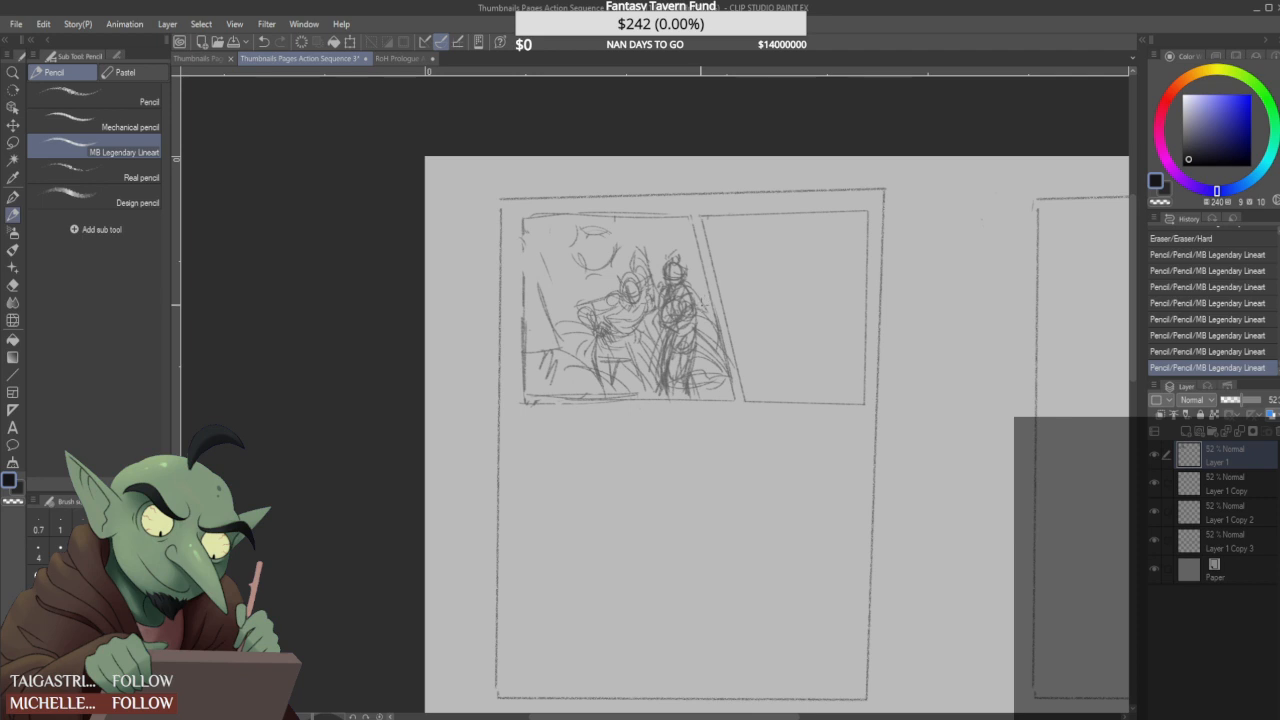
- Touch up the first figure's shoulder, undo the last stroke, and draw a cloud arc above both figures
drag(605, 305, 618, 291)
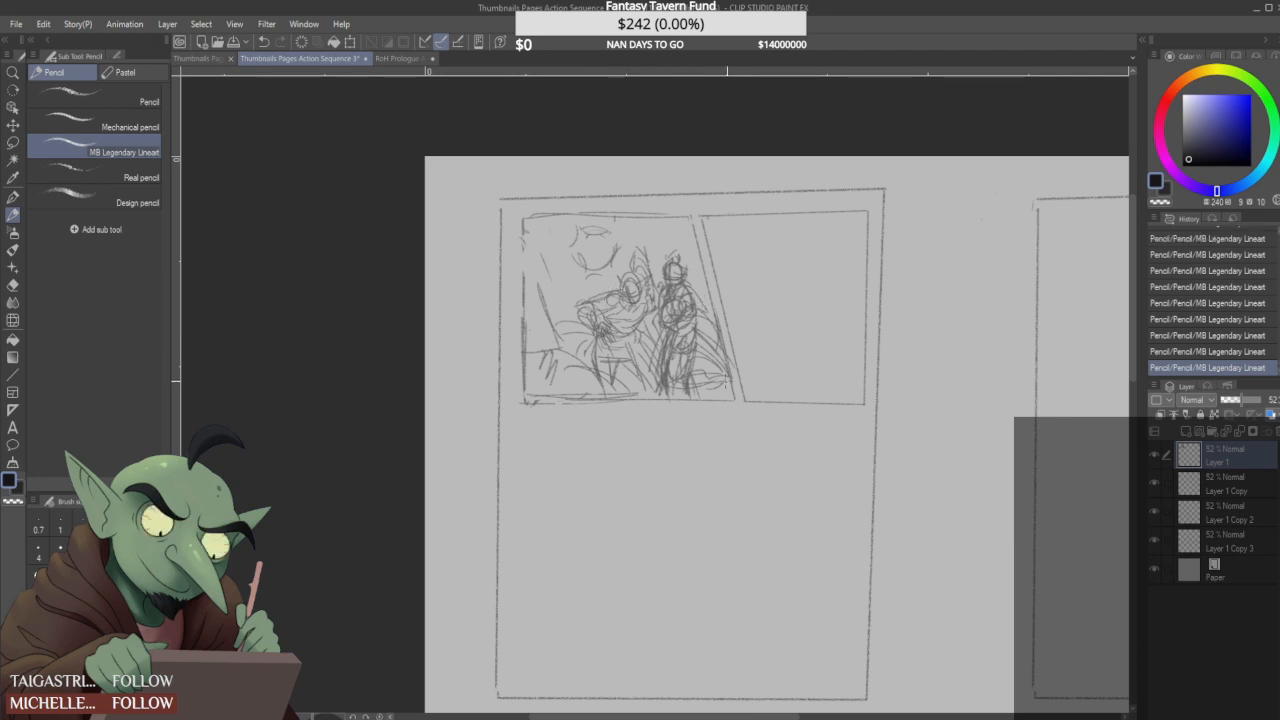
key(ctrl+z)
drag(614, 237, 676, 248)
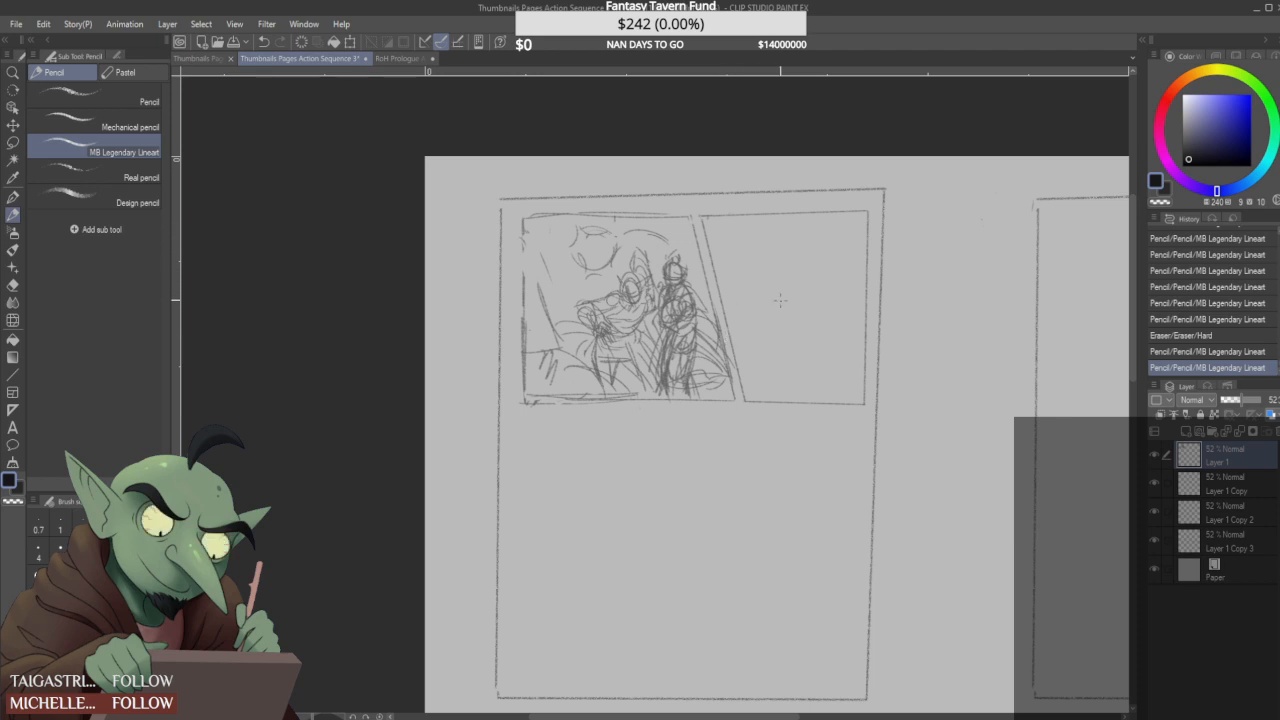
- Sketch a large head with face guidelines, a pointed ear and curved shoulders in the second panel
mouse_move(776, 252)
mouse_down()
mouse_move(762, 292)
mouse_move(792, 262)
mouse_move(738, 284)
mouse_move(786, 288)
mouse_move(766, 292)
mouse_move(812, 255)
mouse_move(793, 288)
mouse_move(784, 260)
mouse_move(788, 326)
mouse_up()
mouse_move(790, 278)
mouse_down()
mouse_move(766, 290)
mouse_move(798, 314)
mouse_up()
drag(786, 286, 762, 320)
mouse_move(790, 266)
mouse_down()
mouse_move(796, 316)
mouse_move(811, 252)
mouse_move(798, 316)
mouse_move(752, 304)
mouse_move(769, 334)
mouse_move(760, 350)
mouse_move(806, 372)
mouse_up()
mouse_move(796, 312)
mouse_down()
mouse_move(822, 334)
mouse_move(836, 303)
mouse_move(828, 328)
mouse_up()
mouse_move(762, 288)
mouse_down()
mouse_move(799, 294)
mouse_move(740, 312)
mouse_up()
mouse_move(786, 312)
mouse_down()
mouse_move(808, 299)
mouse_move(822, 334)
mouse_move(815, 326)
mouse_up()
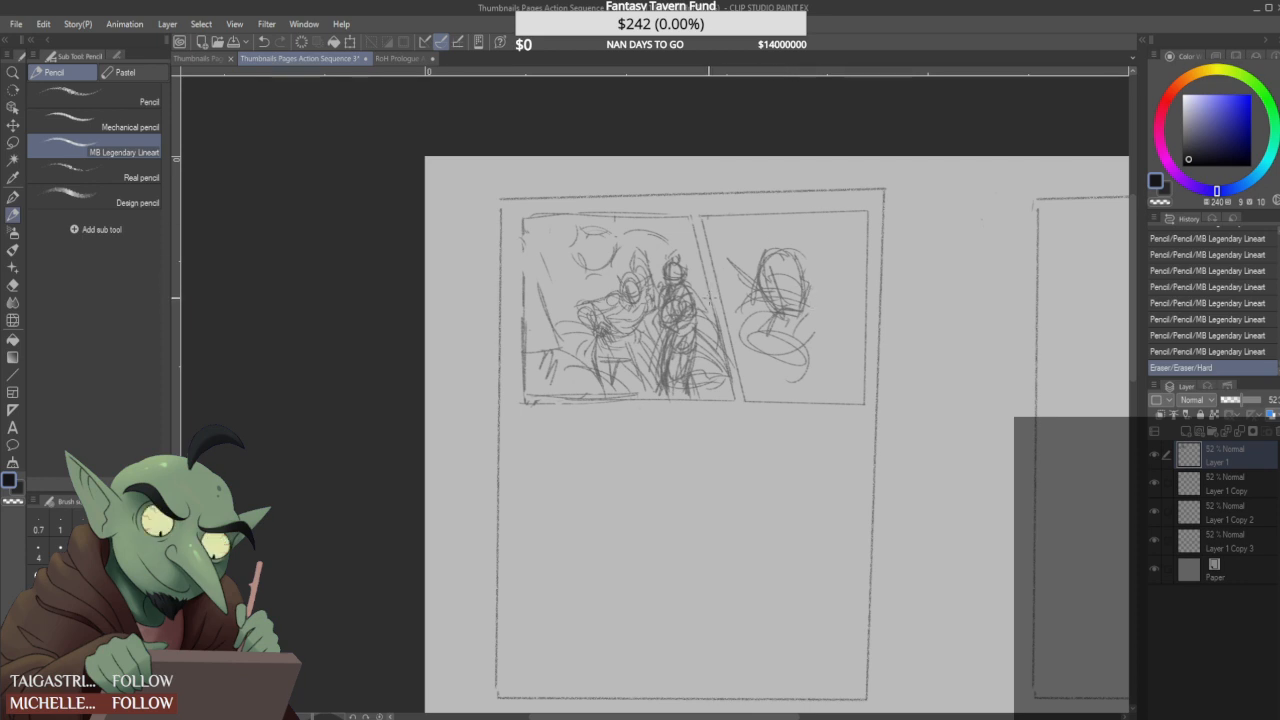
- Undo the head and shoulders sketch in the second panel
key(ctrl+z)
key(ctrl+z)
key(ctrl+z)
key(ctrl+z)
key(ctrl+z)
key(ctrl+z)
key(ctrl+z)
key(ctrl+z)
key(ctrl+y)
key(ctrl+y)
key(ctrl+y)
key(ctrl+y)
key(ctrl+y)
key(ctrl+y)
key(ctrl+z)
key(ctrl+z)
key(ctrl+z)
key(ctrl+z)
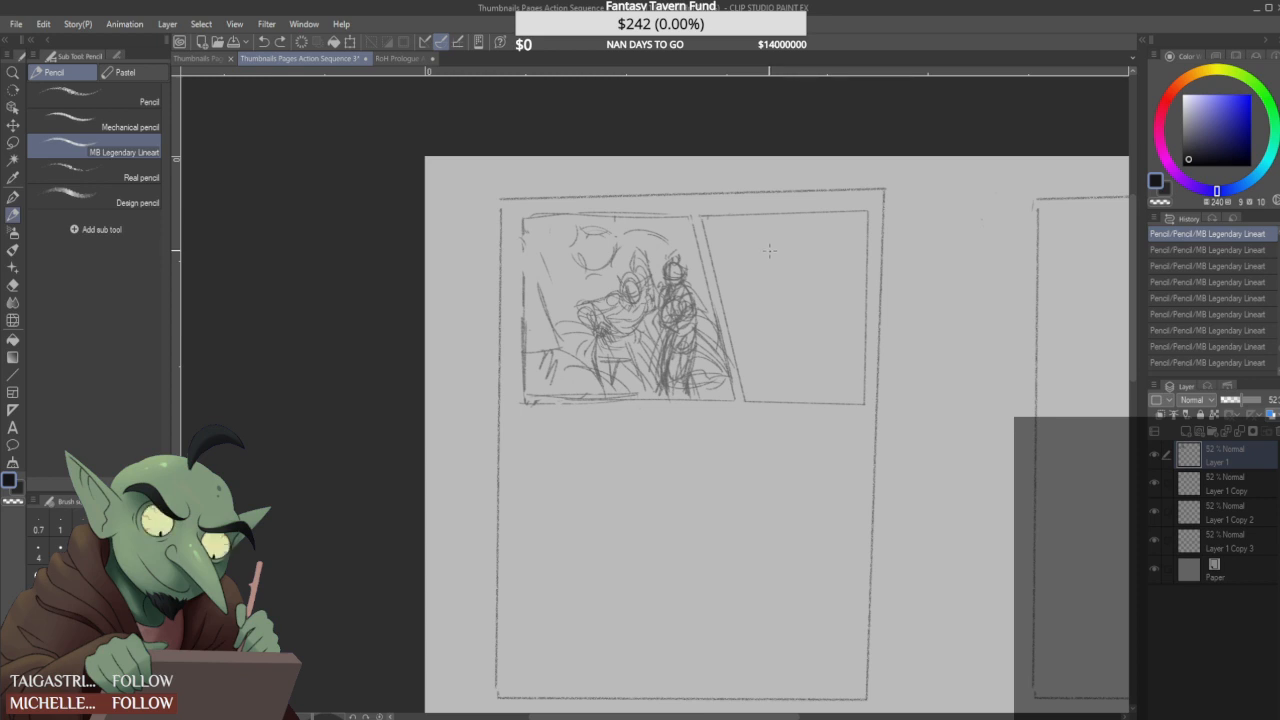
- Draw a slanted line in the first panel's left background and check the RoH Prologue Action Sequence 5 page
drag(524, 235, 568, 348)
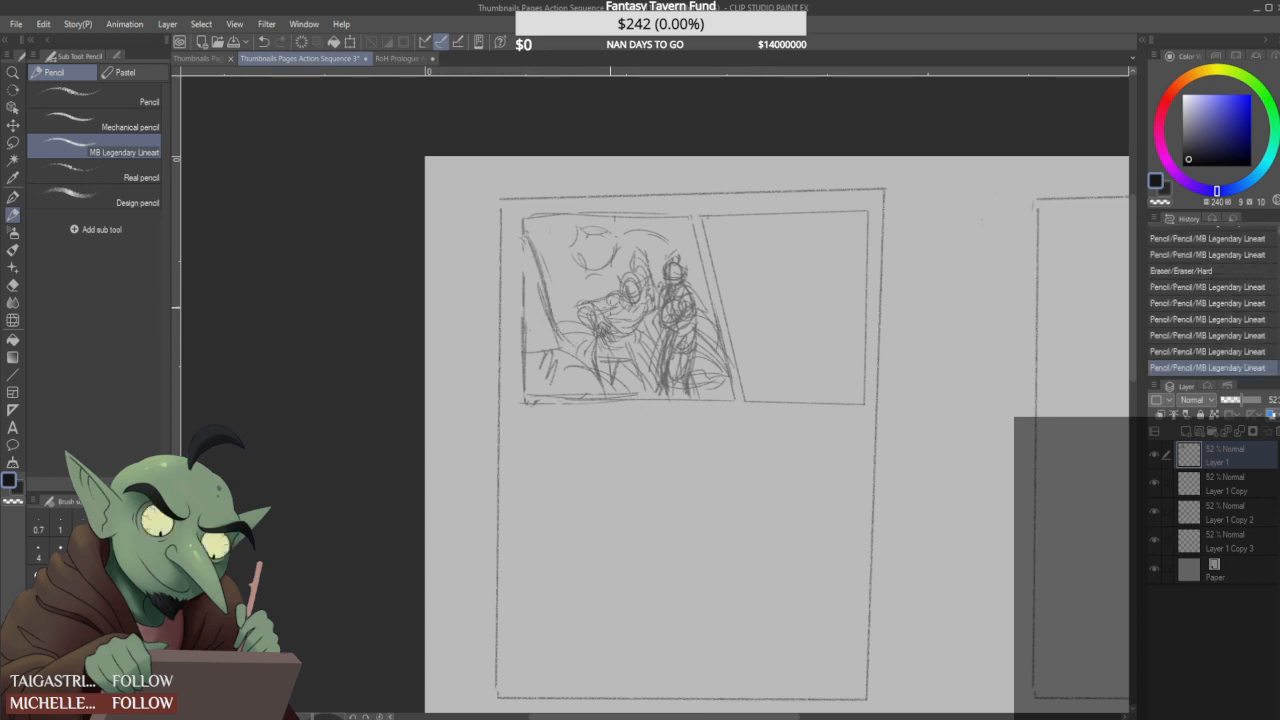
click(205, 58)
click(385, 58)
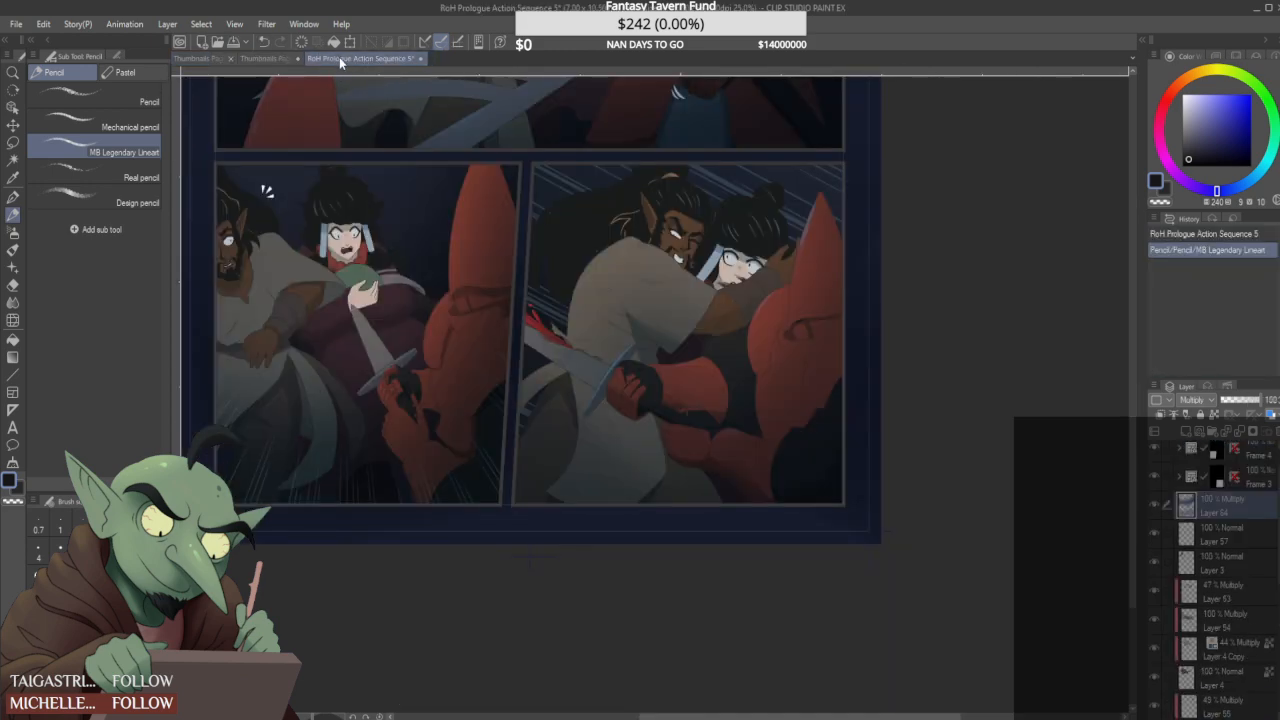
click(284, 58)
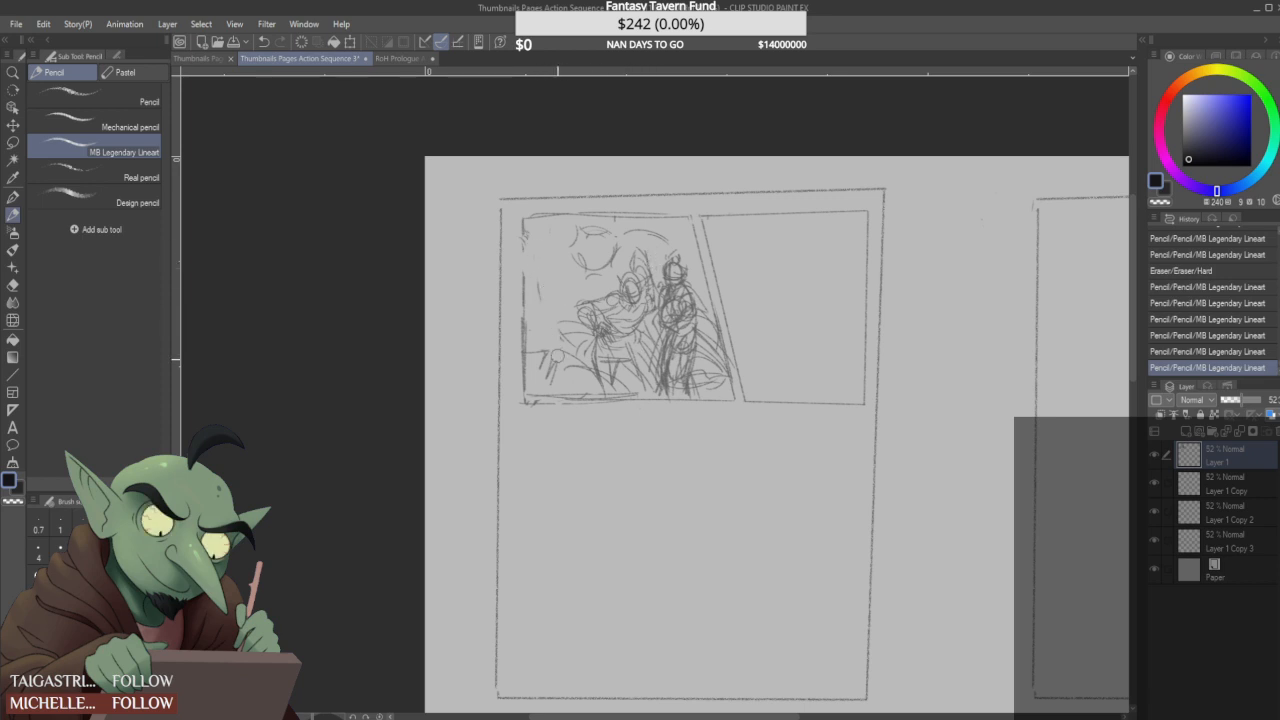
- Try rough vertical background lines beside the first figure in the first panel and undo the last stroke
drag(601, 390, 614, 388)
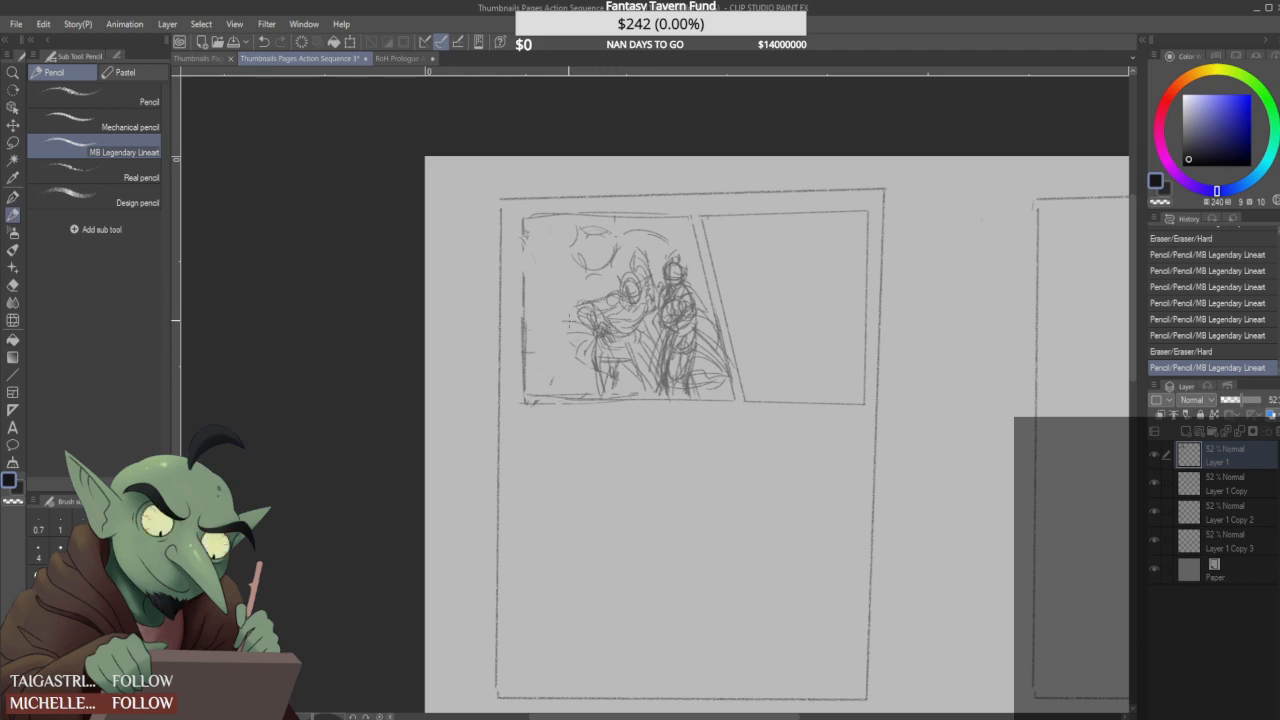
mouse_move(541, 263)
mouse_down()
mouse_move(562, 262)
mouse_move(575, 377)
mouse_up()
drag(549, 264, 552, 384)
drag(528, 306, 544, 383)
drag(527, 335, 531, 375)
drag(541, 241, 711, 239)
key(ctrl+z)
- Check the layout of the whole RoH Prologue Action Sequence 5 page and return to the thumbnails page
click(397, 58)
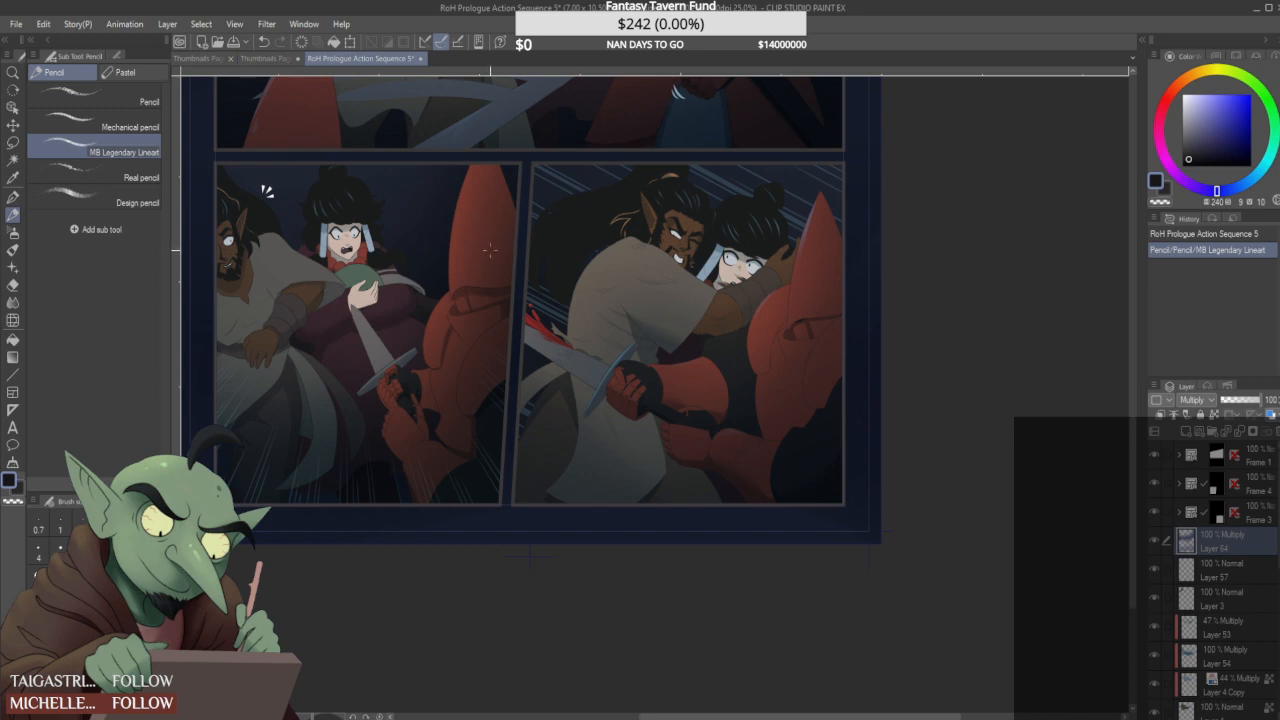
scroll(483, 277, down, 5)
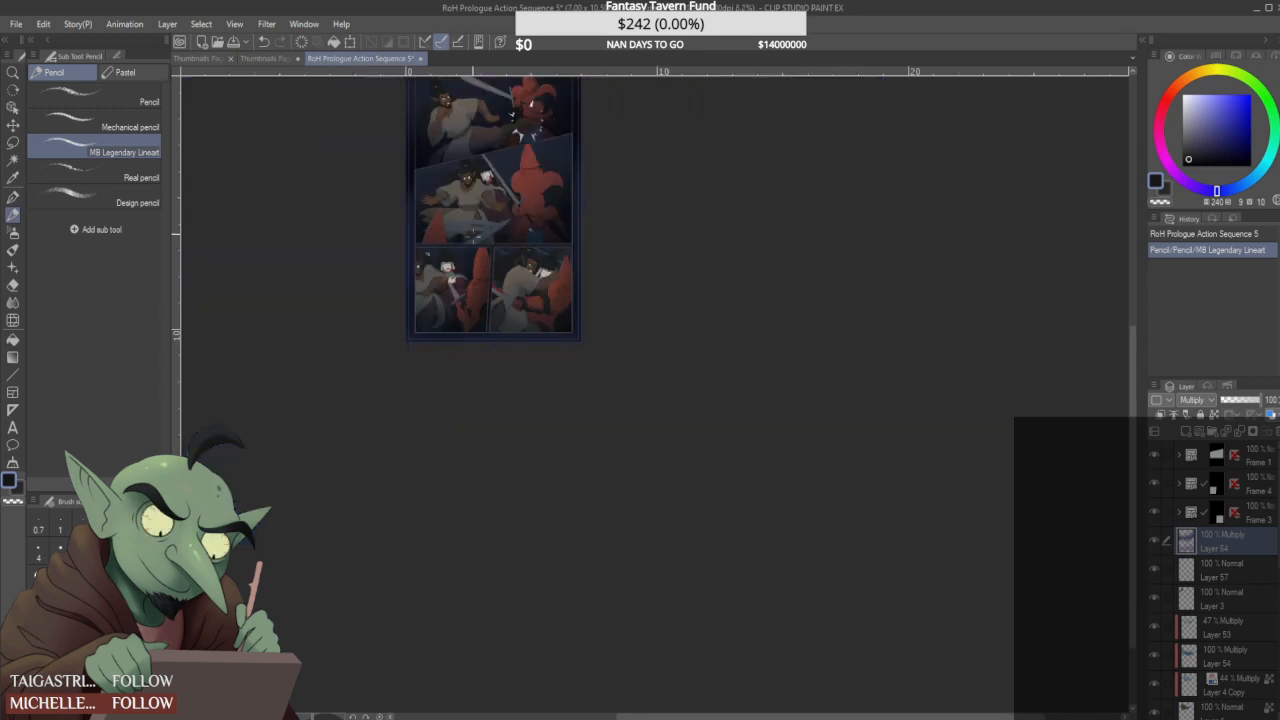
click(268, 58)
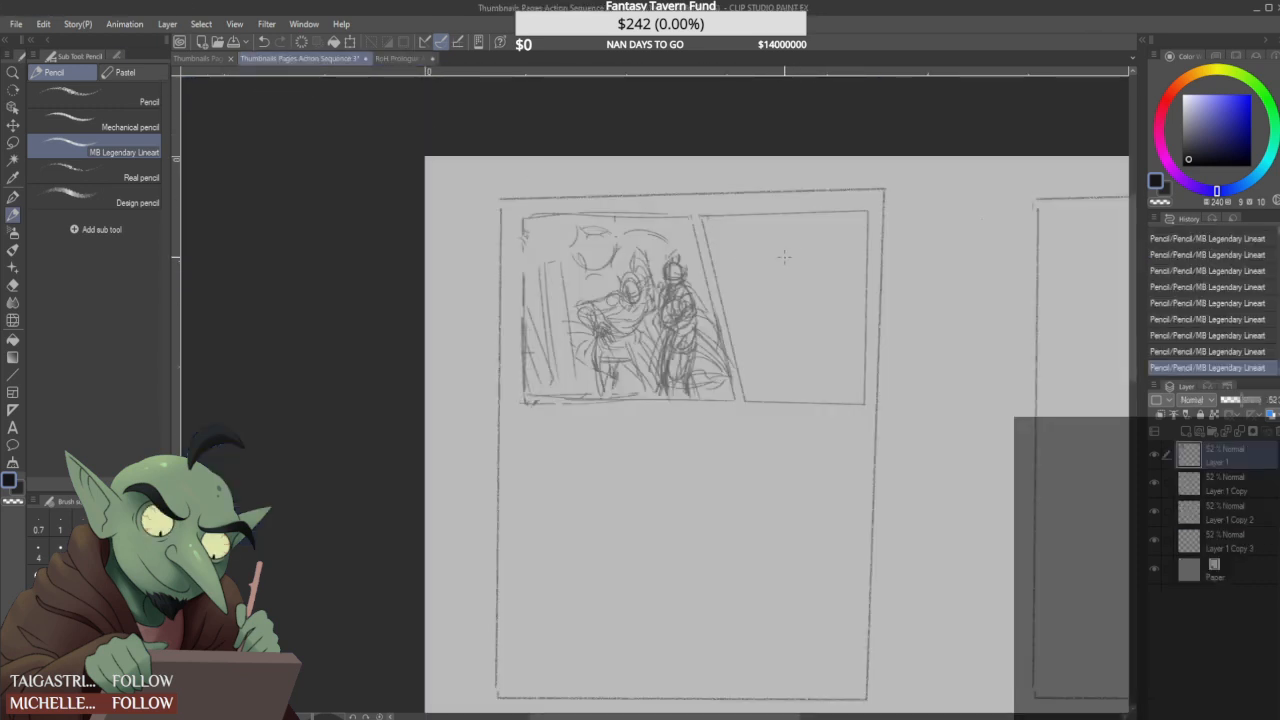
- Undo the trial background lines and draw one straight vertical pillar edge near the first panel's left border
key(ctrl+z)
key(ctrl+z)
key(ctrl+z)
key(ctrl+z)
key(ctrl+z)
key(ctrl+z)
key(ctrl+z)
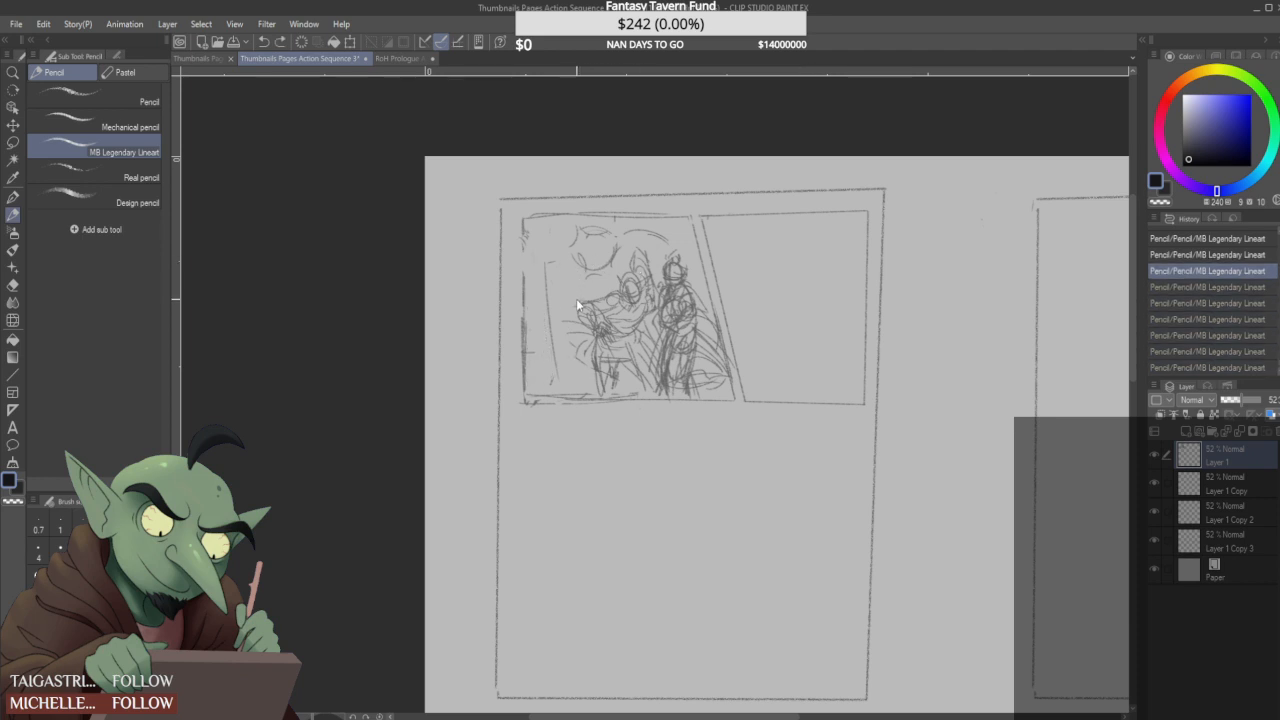
key(ctrl+z)
mouse_move(535, 214)
mouse_down()
mouse_move(545, 345)
mouse_move(585, 343)
mouse_move(549, 389)
mouse_move(537, 352)
mouse_move(548, 352)
mouse_up()
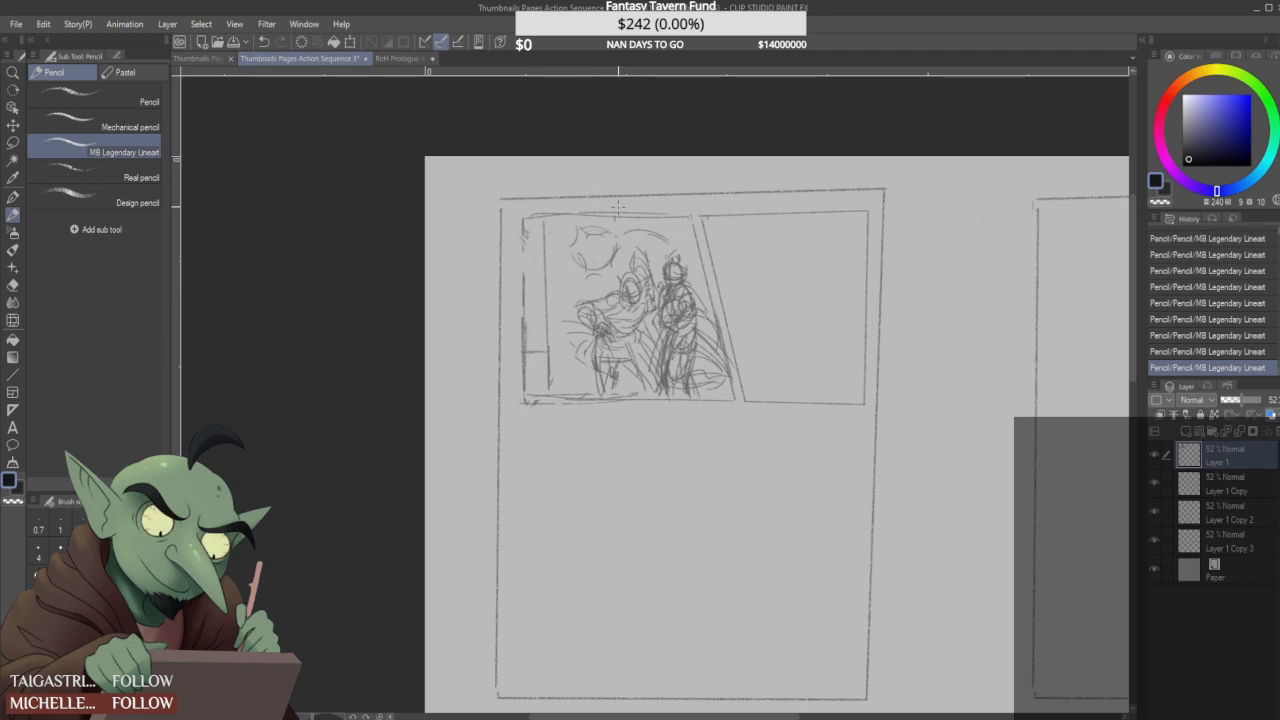
- Rework the first figure's cape edge, head spikes and torso with short pencil strokes
mouse_move(567, 321)
mouse_down()
mouse_move(581, 344)
mouse_move(569, 385)
mouse_up()
drag(537, 246, 541, 248)
drag(649, 256, 652, 268)
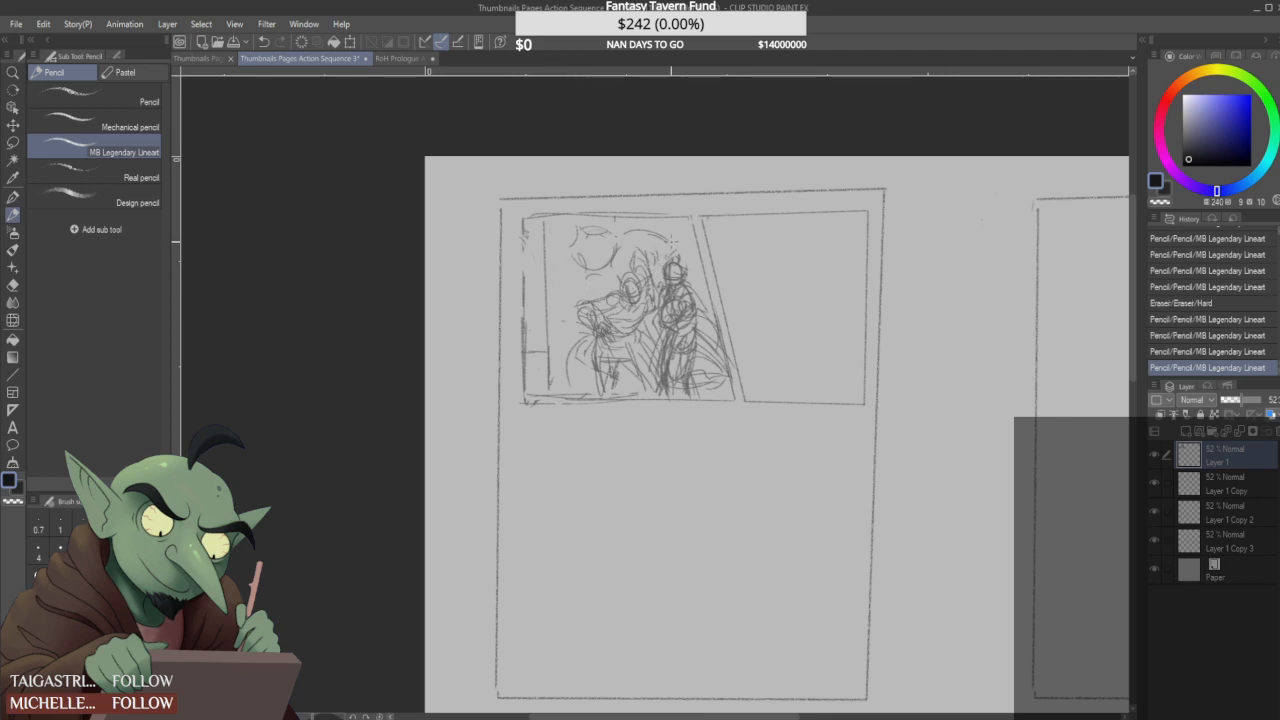
mouse_move(631, 336)
mouse_down()
mouse_move(658, 378)
mouse_move(644, 314)
mouse_move(617, 339)
mouse_move(643, 328)
mouse_up()
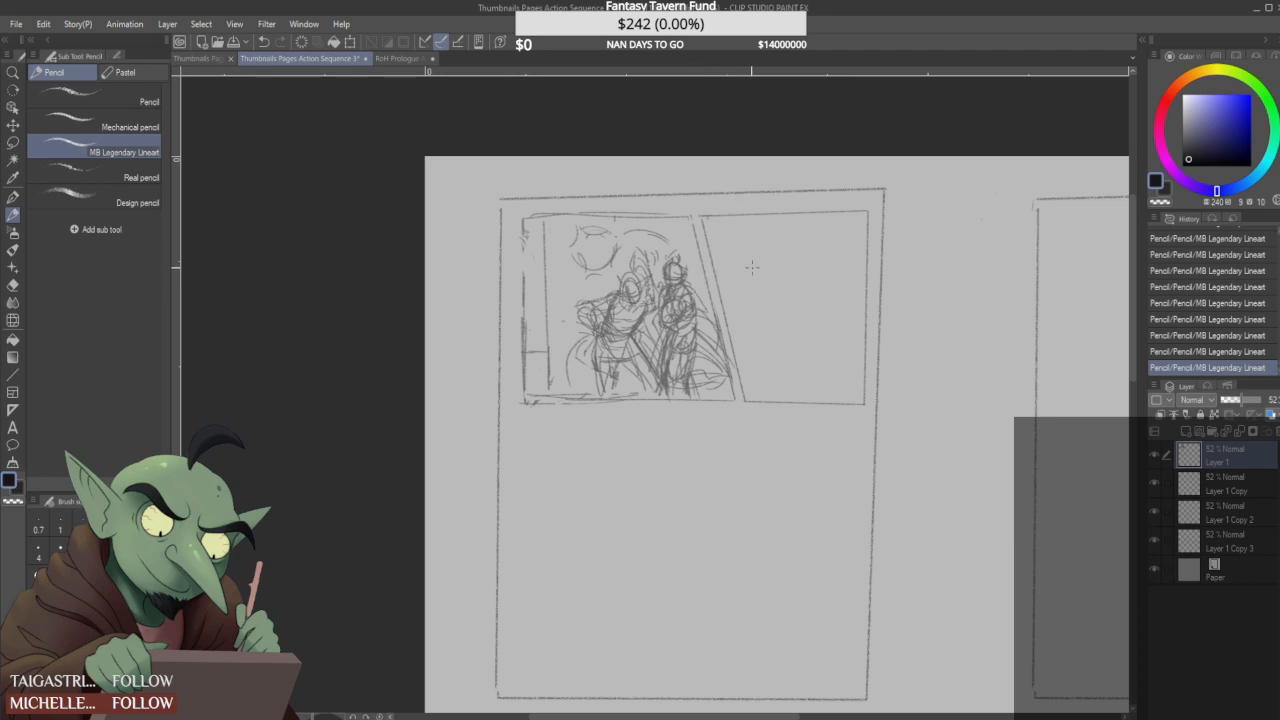
- Sketch an oval head and, to its left, a loose pointed shape with a slanted line in the second panel
mouse_move(796, 256)
mouse_down()
mouse_move(781, 295)
mouse_move(800, 291)
mouse_move(799, 262)
mouse_move(779, 258)
mouse_move(795, 262)
mouse_move(785, 252)
mouse_move(786, 306)
mouse_move(824, 244)
mouse_move(797, 267)
mouse_move(829, 270)
mouse_move(796, 231)
mouse_move(825, 262)
mouse_move(826, 283)
mouse_move(809, 249)
mouse_move(815, 260)
mouse_move(801, 259)
mouse_move(797, 285)
mouse_move(827, 270)
mouse_up()
drag(754, 237, 736, 268)
drag(748, 238, 772, 289)
mouse_move(740, 238)
mouse_down()
mouse_move(776, 290)
mouse_move(730, 254)
mouse_move(758, 262)
mouse_move(728, 276)
mouse_move(760, 246)
mouse_up()
drag(745, 293, 774, 229)
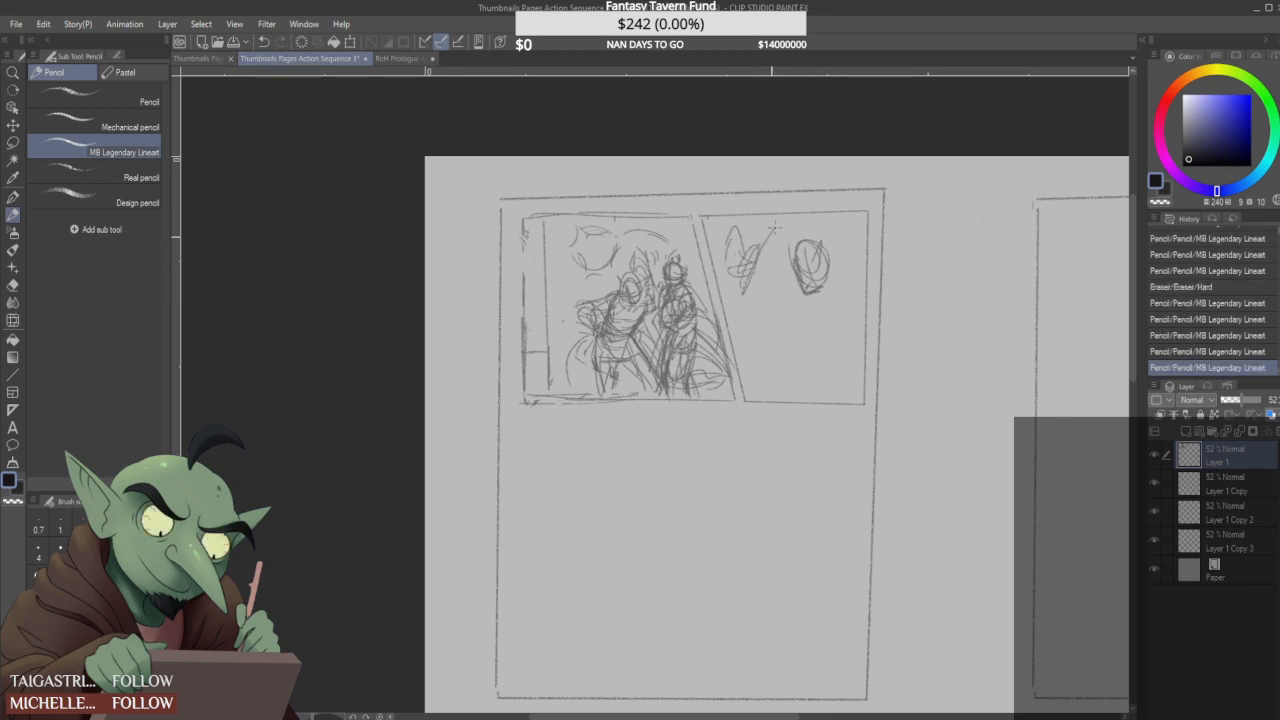
drag(751, 294, 734, 307)
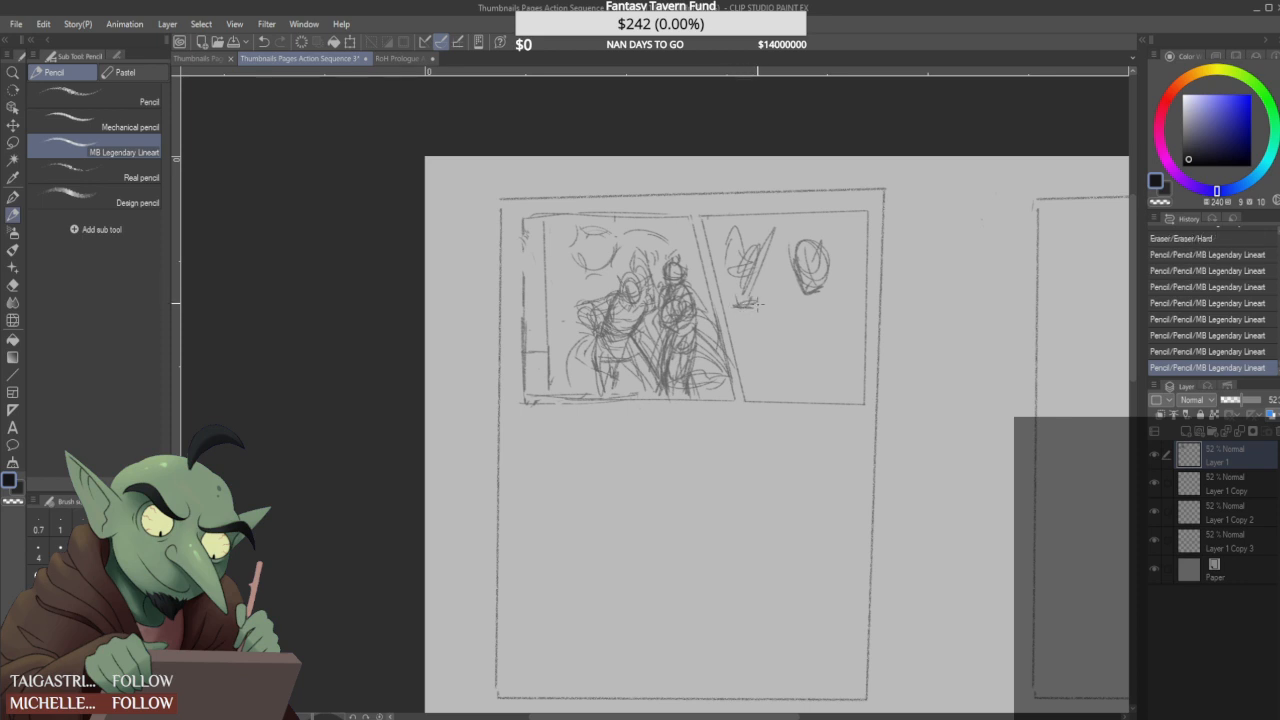
- Sketch the second-panel figure's shoulder, torso line, arm reaching to the lower left and rounded hood
mouse_move(835, 288)
mouse_down()
mouse_move(842, 280)
mouse_move(826, 312)
mouse_move(858, 286)
mouse_move(822, 336)
mouse_move(840, 296)
mouse_move(812, 364)
mouse_move(764, 390)
mouse_up()
drag(818, 312, 812, 350)
drag(834, 288, 816, 334)
mouse_move(783, 382)
mouse_down()
mouse_move(803, 351)
mouse_move(786, 388)
mouse_move(758, 382)
mouse_up()
mouse_move(796, 350)
mouse_down()
mouse_move(771, 389)
mouse_move(821, 364)
mouse_up()
mouse_move(828, 322)
mouse_down()
mouse_move(811, 354)
mouse_move(820, 374)
mouse_up()
drag(846, 272, 816, 314)
mouse_move(837, 229)
mouse_down()
mouse_move(864, 254)
mouse_move(794, 242)
mouse_up()
mouse_move(850, 274)
mouse_down()
mouse_move(838, 243)
mouse_move(838, 258)
mouse_up()
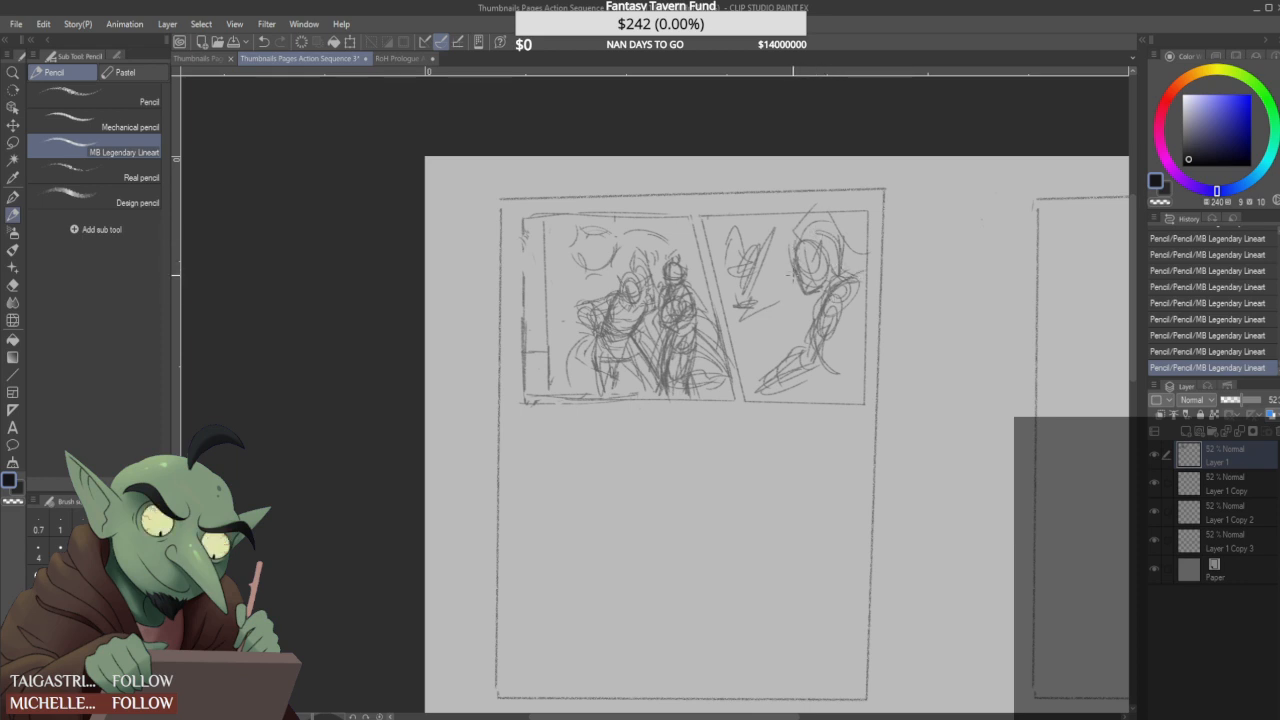
- Define the second-panel figure's face outline and darken the inner edge of the hood
mouse_move(818, 248)
mouse_down()
mouse_move(812, 278)
mouse_move(790, 262)
mouse_up()
mouse_move(802, 239)
mouse_down()
mouse_move(798, 255)
mouse_move(825, 258)
mouse_move(814, 286)
mouse_move(804, 280)
mouse_up()
drag(798, 262, 815, 288)
mouse_move(798, 240)
mouse_down()
mouse_move(791, 255)
mouse_move(798, 228)
mouse_move(823, 222)
mouse_move(840, 237)
mouse_up()
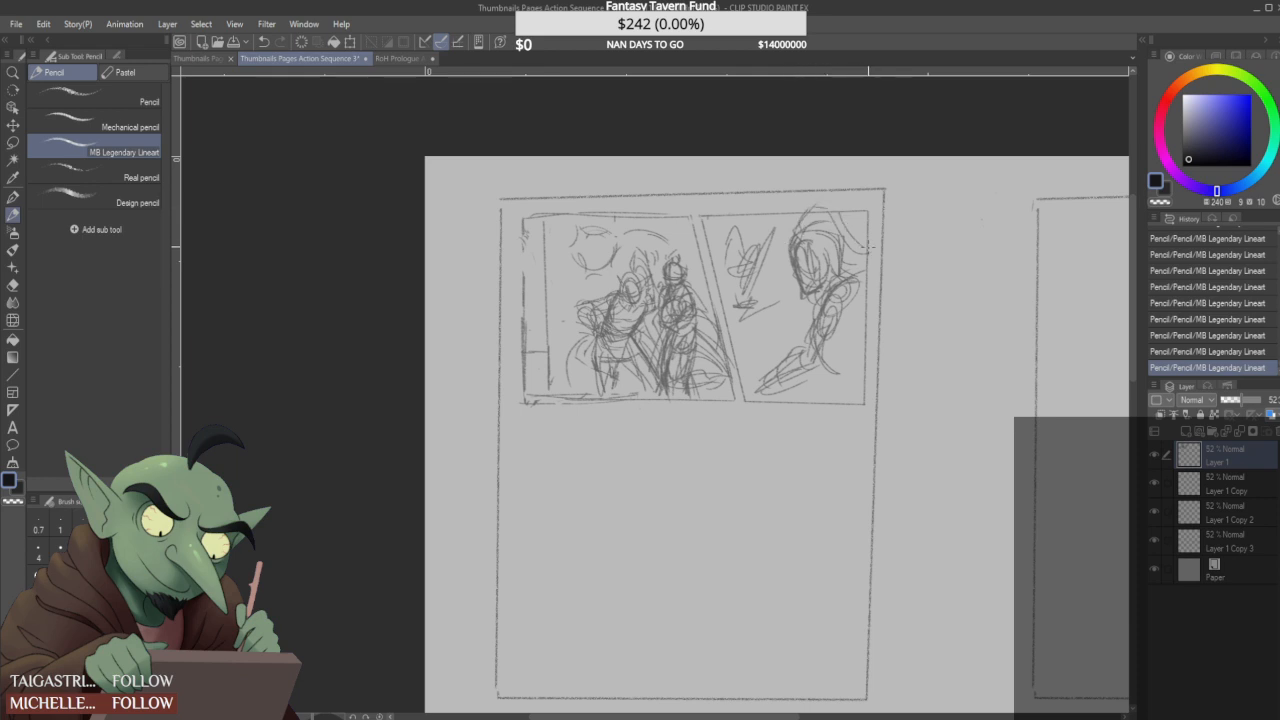
- Build up the second-panel figure's torso and add cloak folds in the panel's lower-right corner
drag(812, 327, 805, 355)
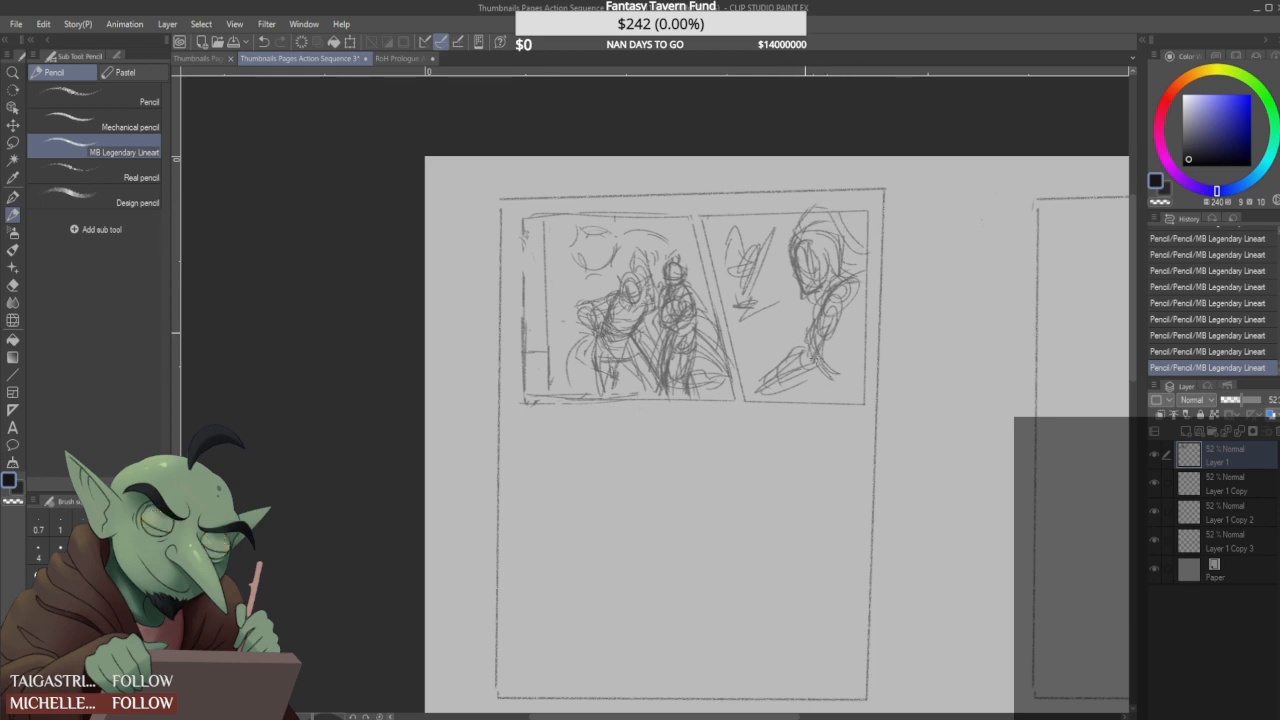
mouse_move(823, 305)
mouse_down()
mouse_move(795, 349)
mouse_move(801, 338)
mouse_move(834, 380)
mouse_move(810, 384)
mouse_up()
drag(818, 340, 806, 384)
drag(850, 328, 838, 350)
mouse_move(858, 344)
mouse_down()
mouse_move(840, 356)
mouse_move(860, 366)
mouse_up()
mouse_move(848, 352)
mouse_down()
mouse_move(838, 361)
mouse_move(852, 360)
mouse_move(846, 350)
mouse_move(864, 377)
mouse_move(831, 403)
mouse_move(840, 378)
mouse_up()
drag(830, 372, 848, 391)
mouse_move(844, 332)
mouse_down()
mouse_move(851, 375)
mouse_move(838, 332)
mouse_move(852, 360)
mouse_up()
mouse_move(846, 314)
mouse_down()
mouse_move(824, 372)
mouse_move(814, 303)
mouse_move(824, 318)
mouse_move(846, 290)
mouse_move(842, 304)
mouse_up()
- Refine the second-panel figure's collar and shoulder, add curves to the shape opposite, and reinforce the forearm
mouse_move(812, 258)
mouse_down()
mouse_move(840, 266)
mouse_move(830, 295)
mouse_move(856, 288)
mouse_move(846, 266)
mouse_up()
mouse_move(846, 264)
mouse_down()
mouse_move(858, 274)
mouse_move(826, 292)
mouse_up()
drag(842, 276, 840, 290)
mouse_move(754, 281)
mouse_down()
mouse_move(779, 298)
mouse_move(763, 343)
mouse_up()
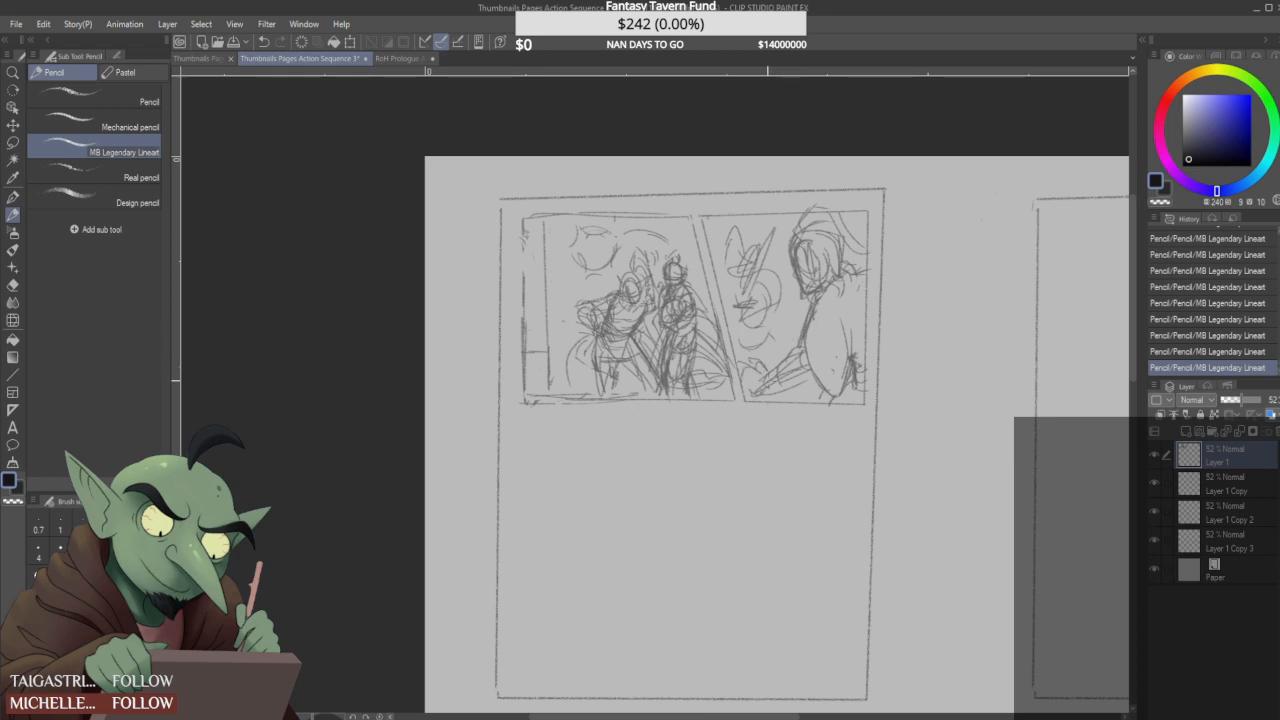
mouse_move(766, 392)
mouse_down()
mouse_move(796, 390)
mouse_move(810, 356)
mouse_up()
- Draw the left and top borders of a third panel below the first and make a small touch-up
drag(735, 455, 757, 420)
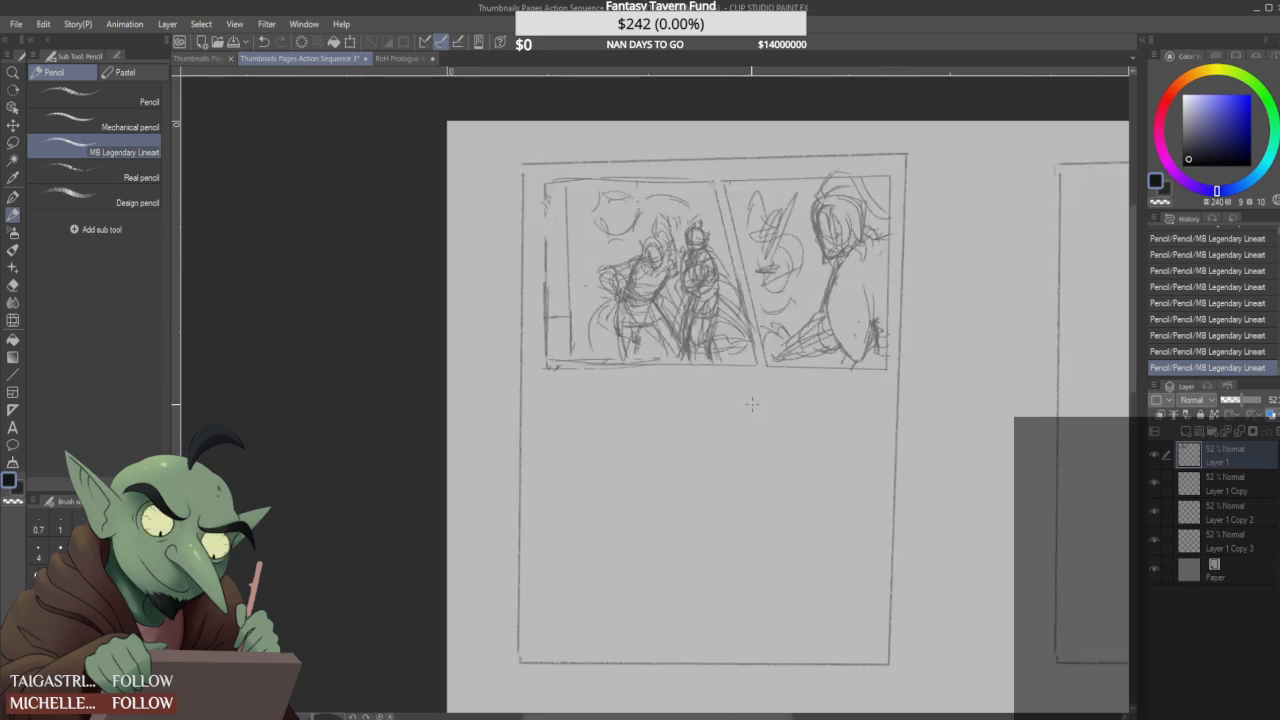
drag(545, 386, 546, 504)
drag(545, 384, 688, 392)
scroll(763, 327, up, 1)
scroll(621, 242, up, 2)
mouse_move(614, 244)
mouse_down()
mouse_move(607, 211)
mouse_move(612, 255)
mouse_move(598, 214)
mouse_move(620, 232)
mouse_up()
scroll(607, 230, down, 3)
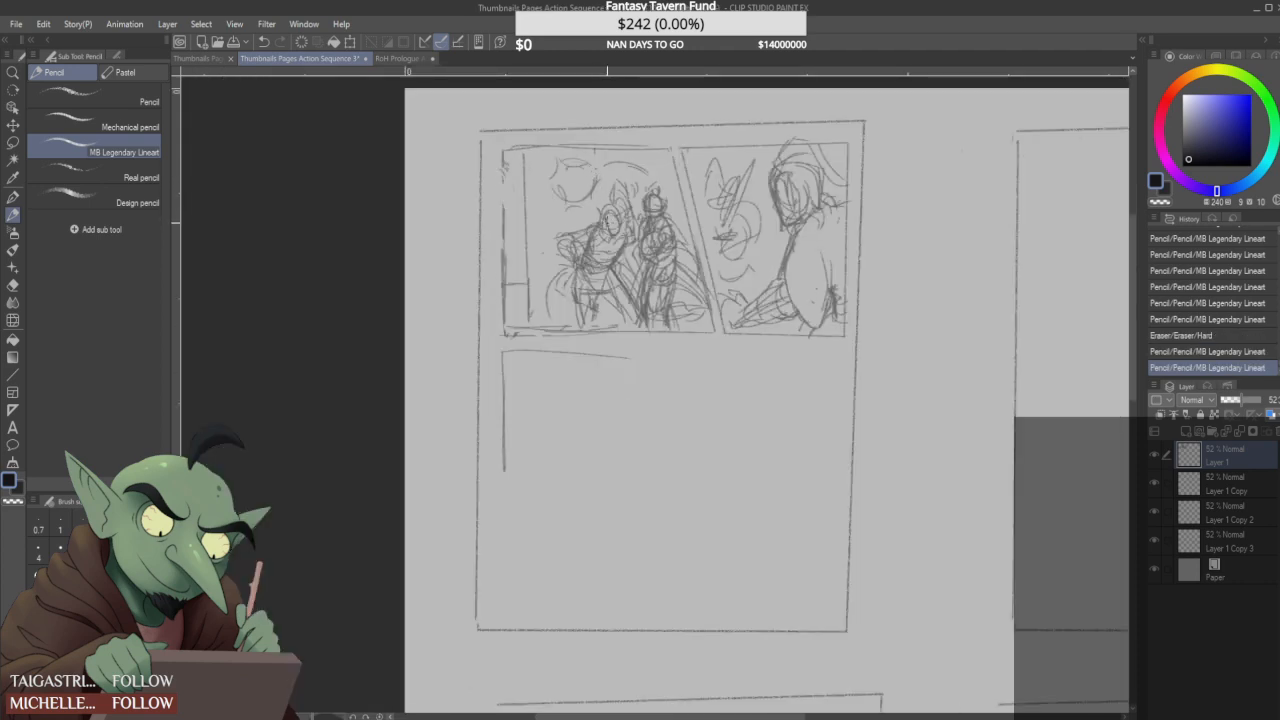
- Redraw the second-panel figure's arm with a bent elbow, wide sleeve and hand at the panel's lower left
mouse_move(726, 266)
mouse_down()
mouse_move(745, 318)
mouse_move(795, 300)
mouse_move(765, 320)
mouse_move(738, 312)
mouse_move(770, 308)
mouse_up()
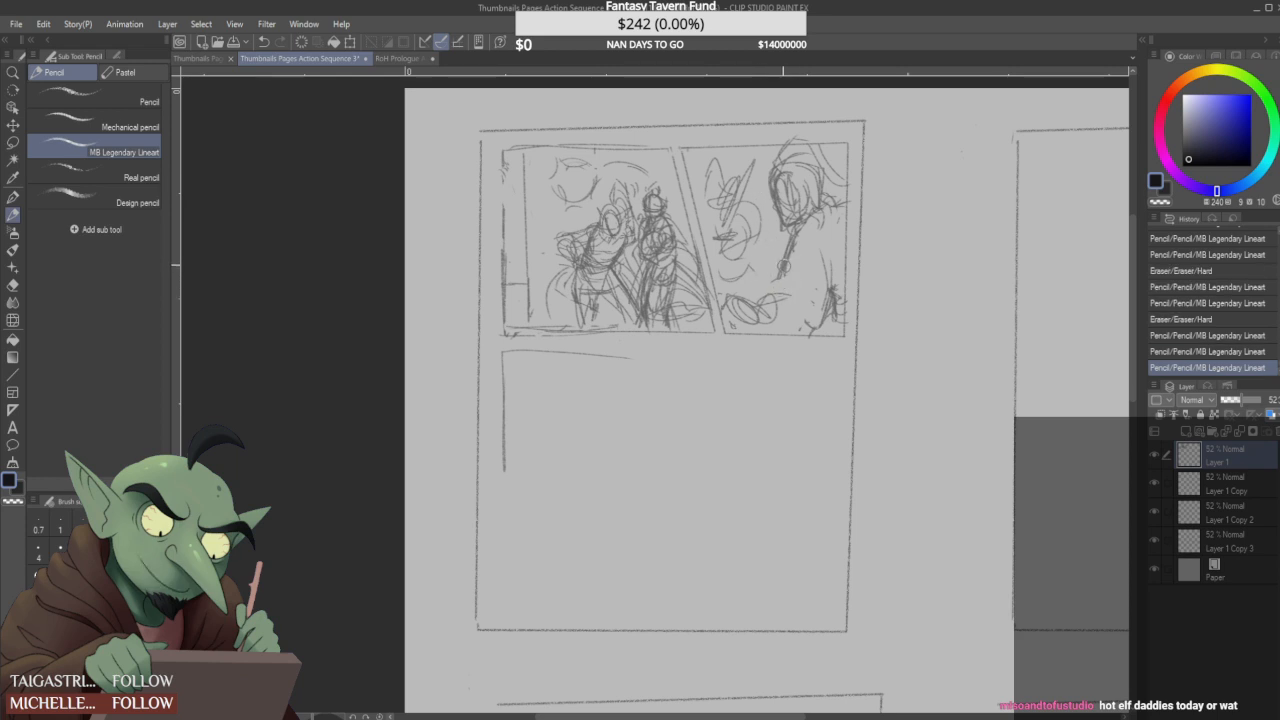
mouse_move(786, 300)
mouse_down()
mouse_move(767, 300)
mouse_move(758, 318)
mouse_move(796, 297)
mouse_move(772, 296)
mouse_up()
mouse_move(758, 318)
mouse_down()
mouse_move(794, 324)
mouse_move(790, 280)
mouse_move(786, 300)
mouse_move(808, 303)
mouse_move(812, 322)
mouse_up()
drag(784, 281, 808, 312)
drag(790, 252, 781, 282)
drag(781, 289, 765, 297)
mouse_move(792, 235)
mouse_down()
mouse_move(786, 276)
mouse_move(776, 273)
mouse_move(815, 243)
mouse_move(832, 272)
mouse_move(826, 318)
mouse_move(841, 316)
mouse_move(764, 318)
mouse_move(792, 310)
mouse_move(765, 314)
mouse_move(776, 303)
mouse_move(794, 315)
mouse_move(798, 293)
mouse_move(769, 293)
mouse_up()
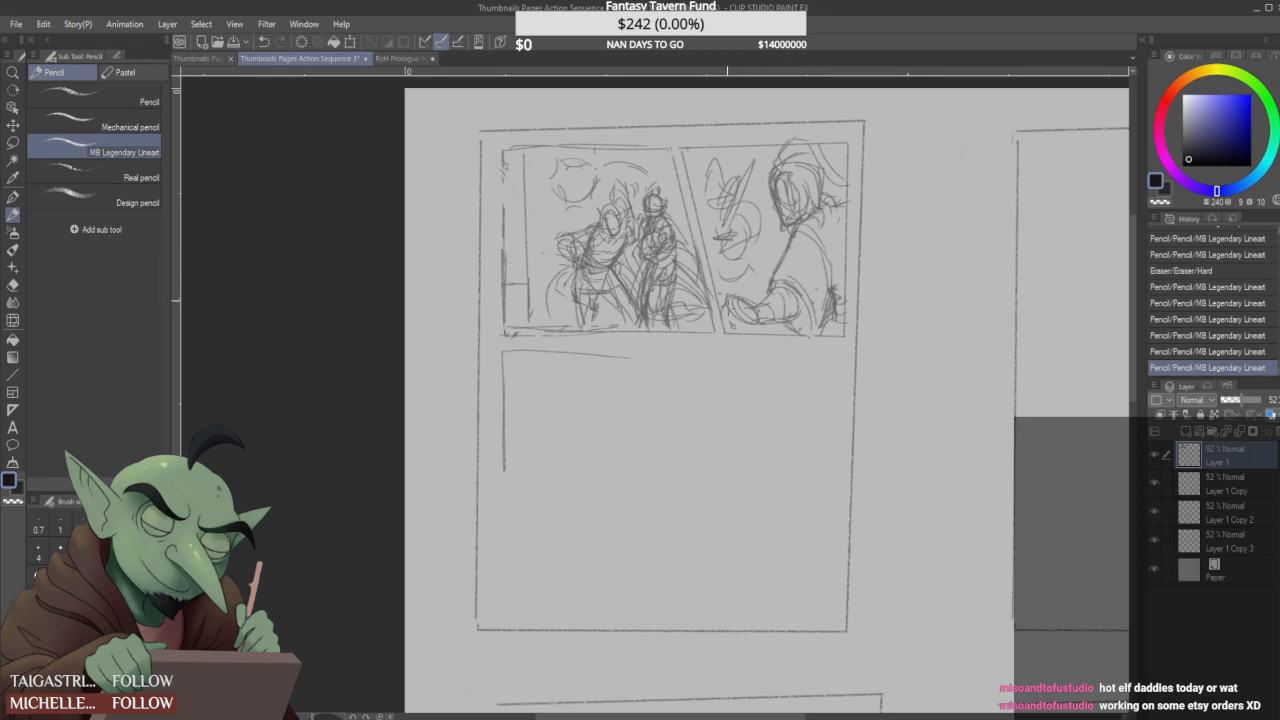
drag(736, 310, 716, 325)
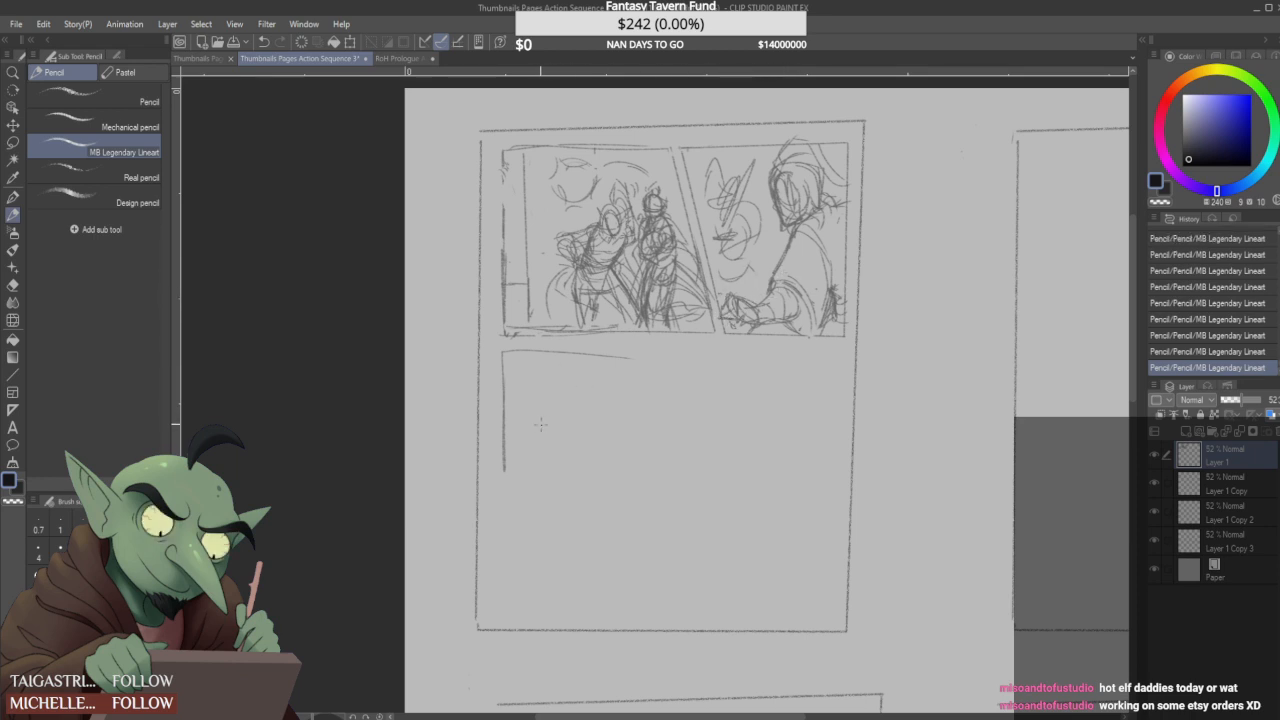
- Redraw the third panel's top border and straighten the first panel's bottom border
mouse_move(602, 355)
mouse_down()
mouse_move(522, 350)
mouse_move(646, 341)
mouse_up()
drag(509, 334, 595, 333)
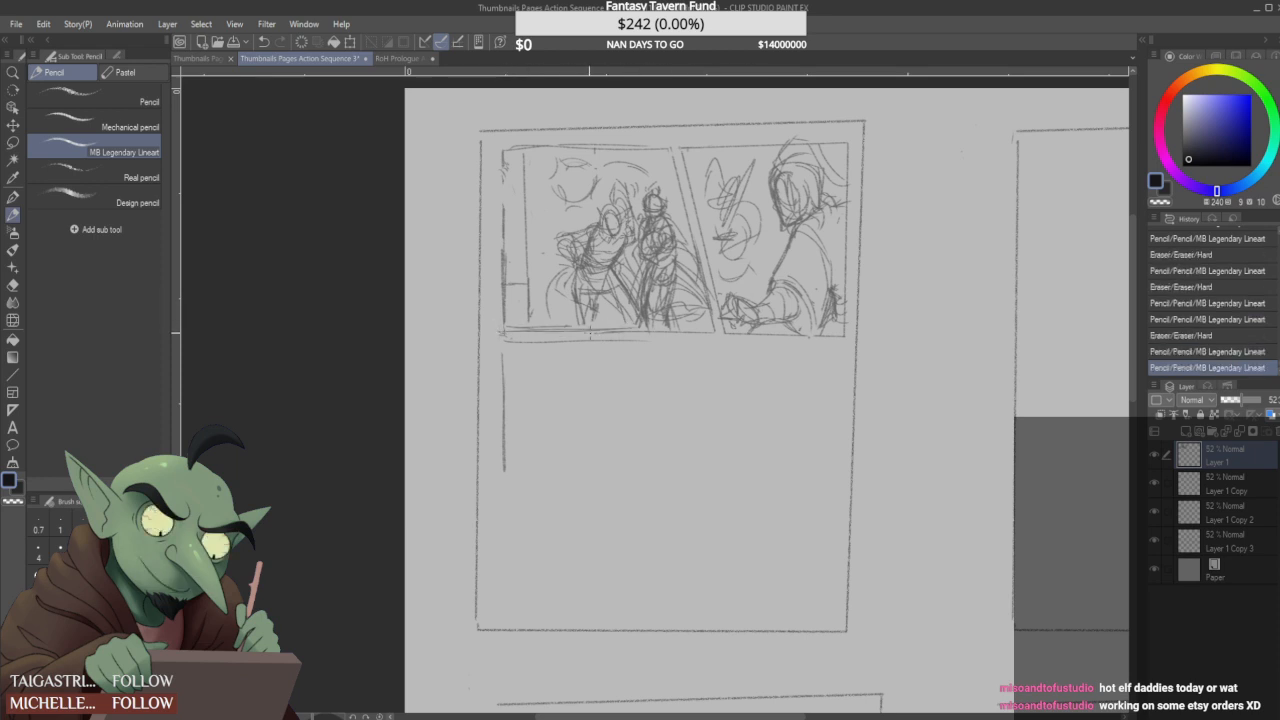
drag(500, 341, 650, 340)
mouse_move(500, 341)
mouse_down()
mouse_move(706, 342)
mouse_move(672, 338)
mouse_up()
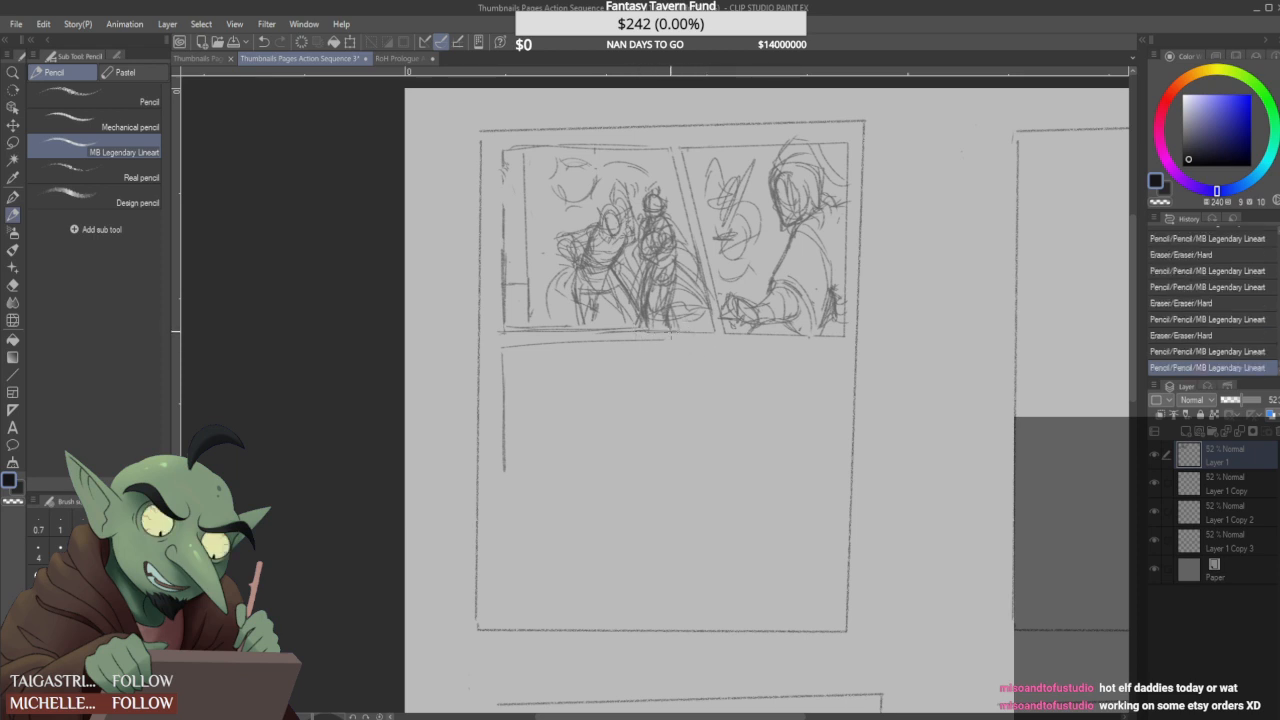
- Reinforce the first panel's left and bottom borders and trim the end of the third panel's top border
drag(504, 318, 504, 332)
drag(503, 152, 503, 250)
drag(498, 332, 572, 329)
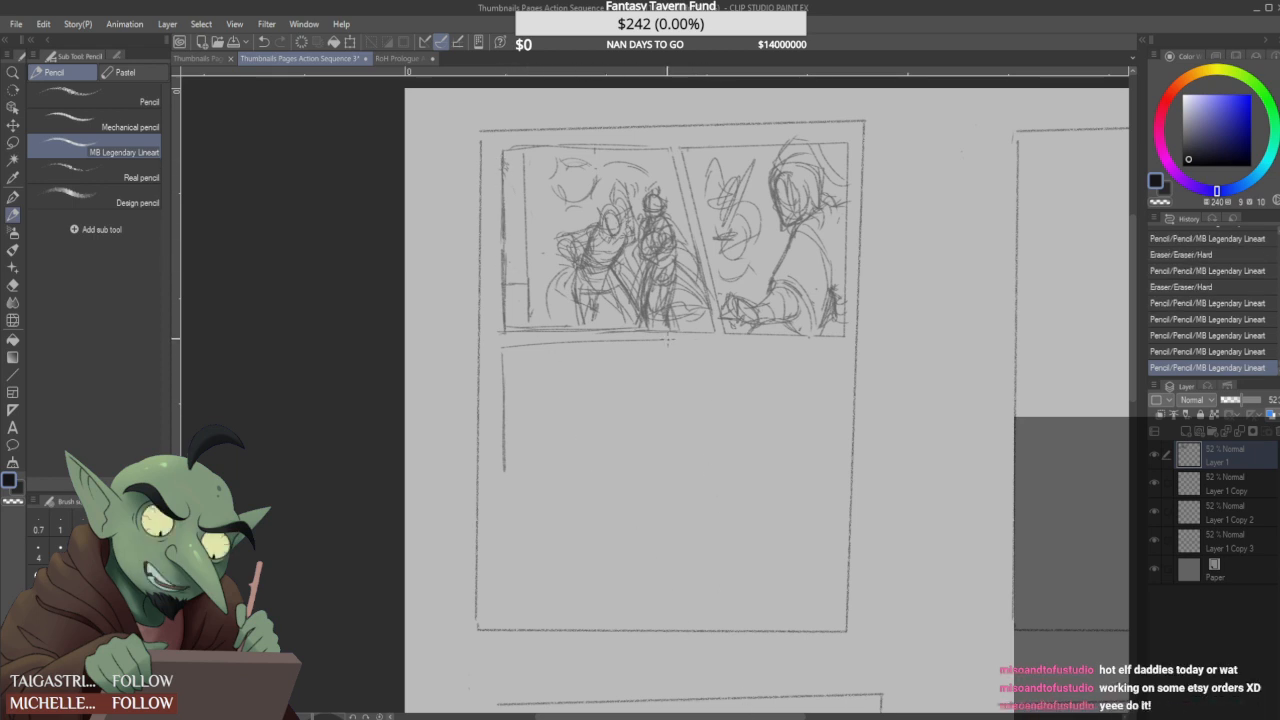
mouse_move(670, 341)
mouse_down()
mouse_move(690, 338)
mouse_move(679, 352)
mouse_move(668, 344)
mouse_up()
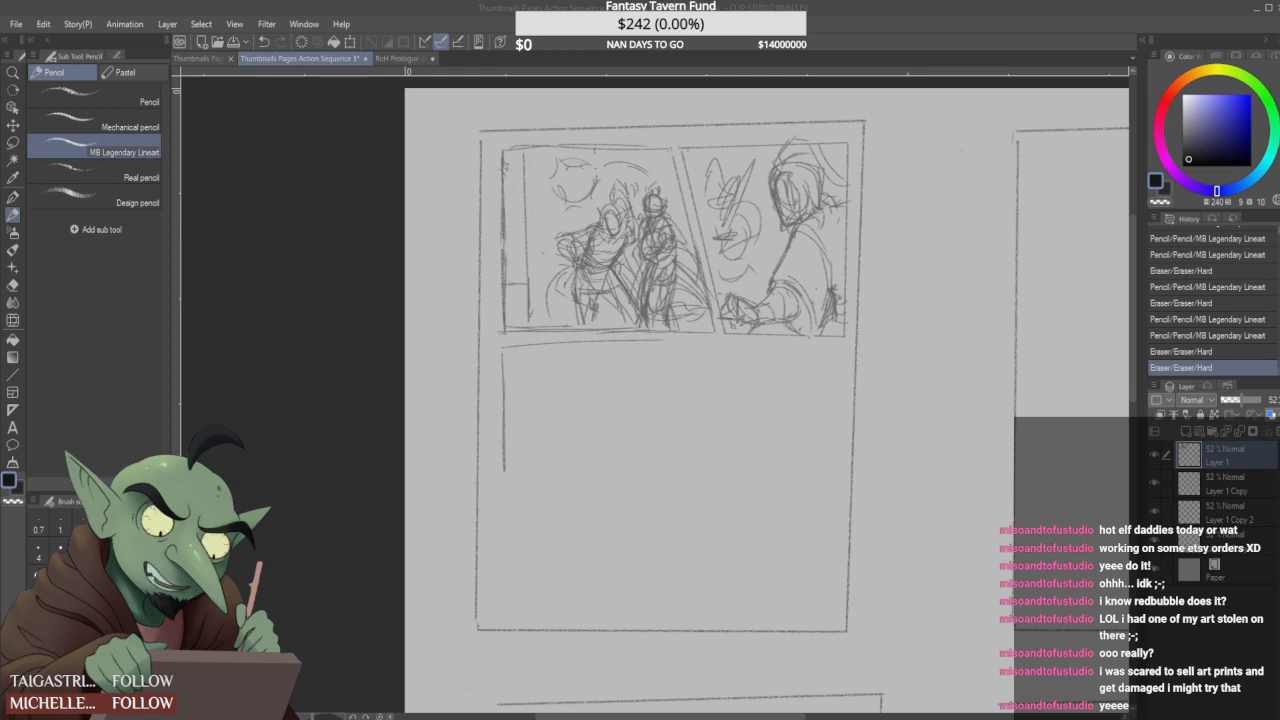
click(1030, 8)
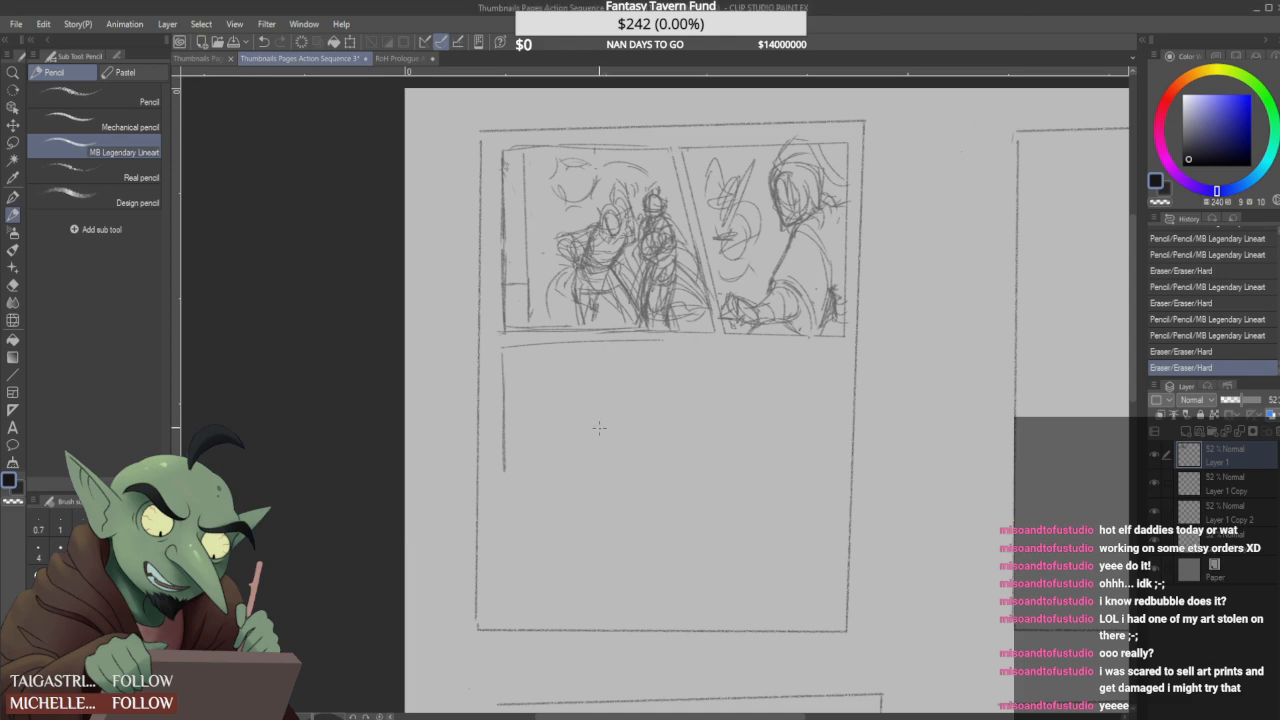
- Complete the third panel as a near-square frame by redrawing its top border and adding right and bottom borders
drag(600, 429, 578, 425)
drag(643, 342, 500, 341)
mouse_move(605, 343)
mouse_down()
mouse_move(653, 342)
mouse_move(656, 458)
mouse_up()
mouse_move(644, 348)
mouse_down()
mouse_move(640, 434)
mouse_move(649, 349)
mouse_move(631, 391)
mouse_up()
drag(629, 343, 629, 470)
drag(482, 476, 603, 481)
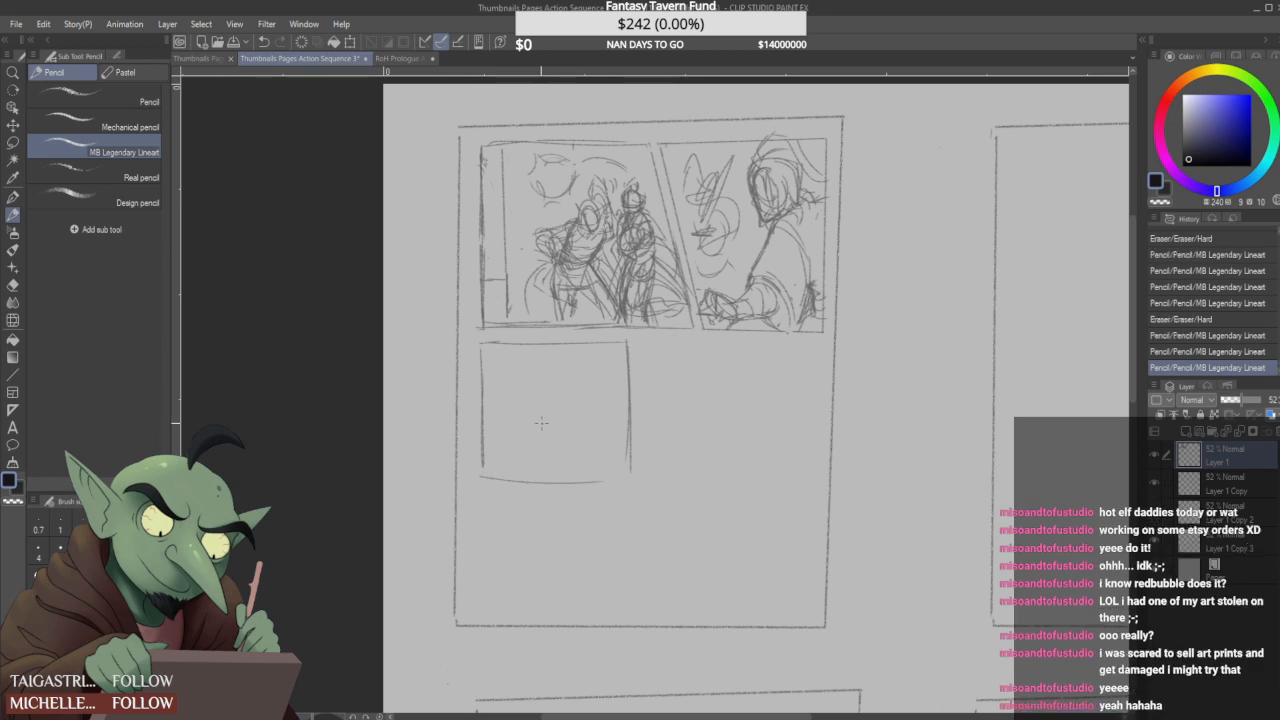
- Rough in the third panel with a tilted oval head, a hand scribble and a slanted double line
mouse_move(602, 358)
mouse_down()
mouse_move(579, 363)
mouse_move(602, 400)
mouse_move(608, 376)
mouse_move(585, 398)
mouse_up()
drag(576, 452, 528, 468)
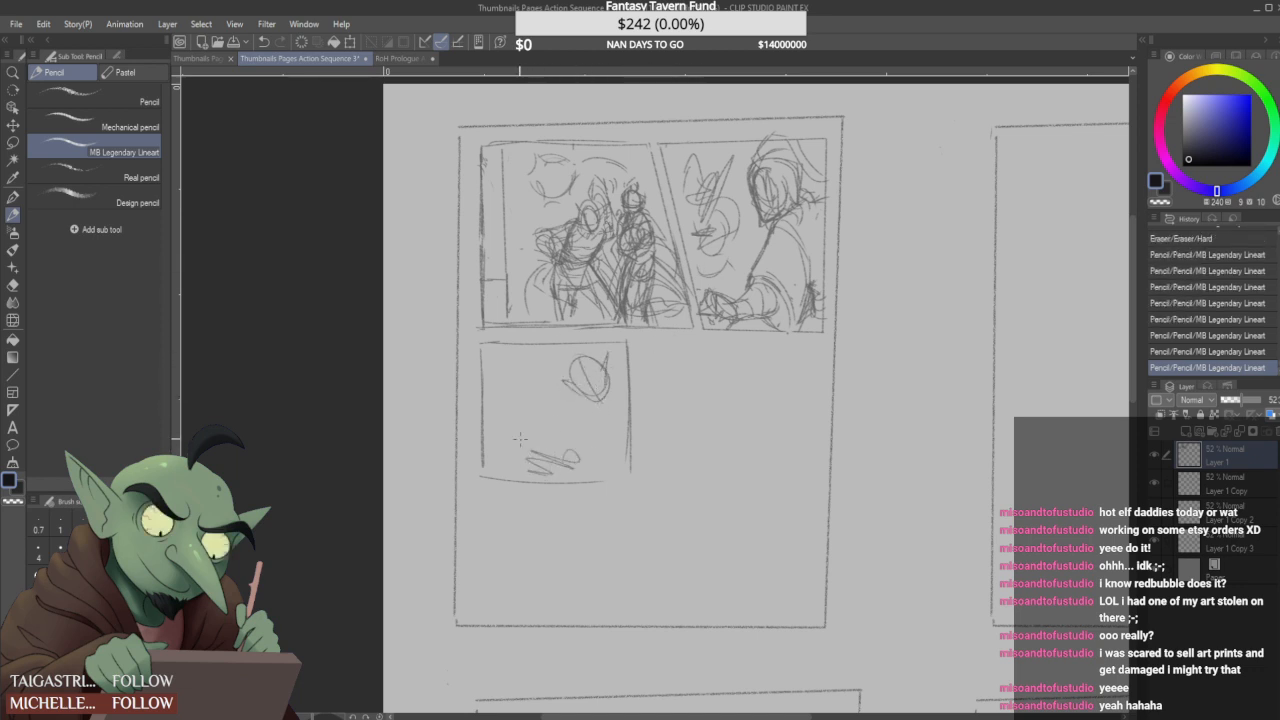
mouse_move(486, 372)
mouse_down()
mouse_move(536, 473)
mouse_move(509, 436)
mouse_up()
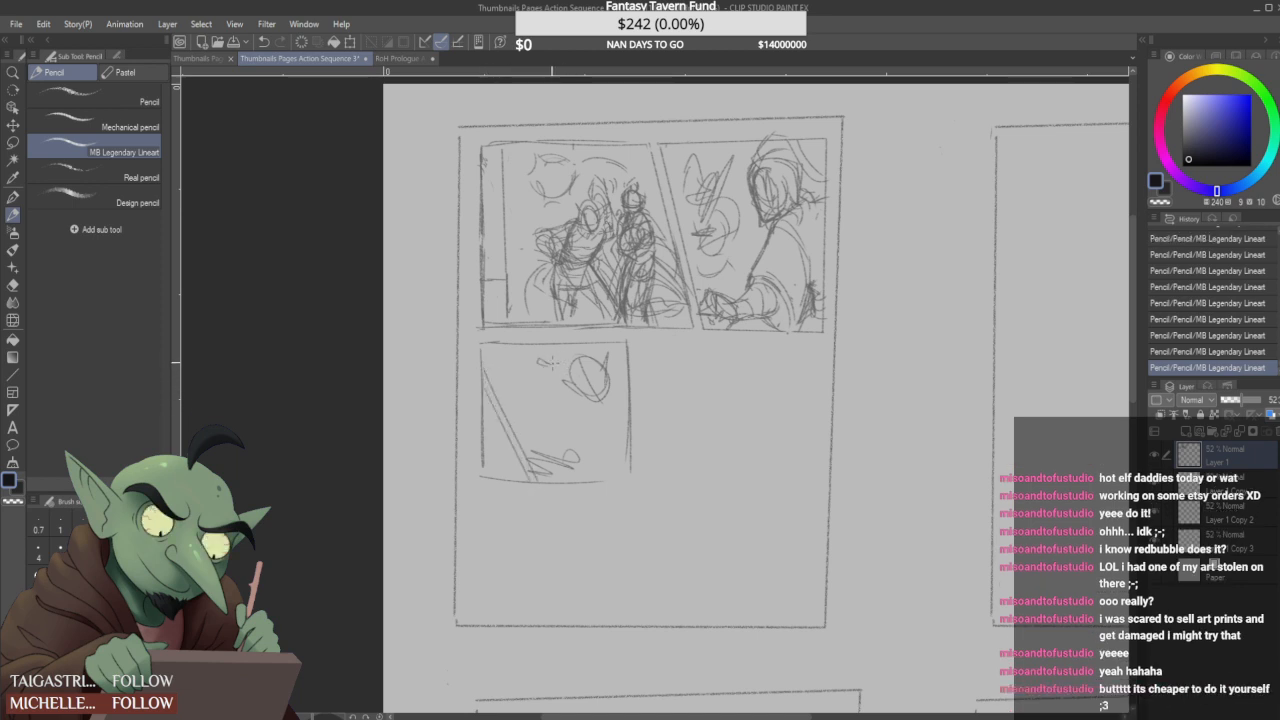
drag(548, 362, 552, 364)
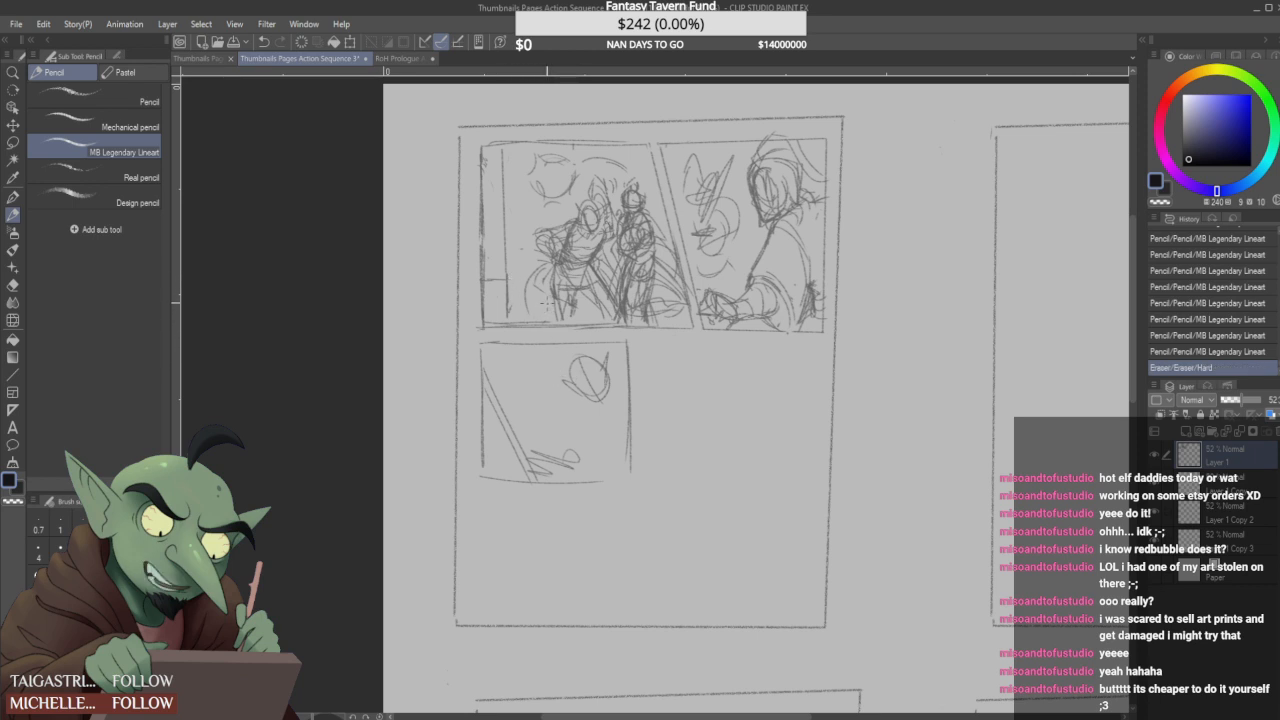
- Reinforce the third-panel figure's head and sketch its jaw, neck and shoulder strokes
mouse_move(573, 377)
mouse_down()
mouse_move(604, 406)
mouse_move(606, 379)
mouse_move(600, 406)
mouse_move(574, 382)
mouse_move(586, 354)
mouse_up()
mouse_move(578, 376)
mouse_down()
mouse_move(604, 368)
mouse_move(605, 380)
mouse_up()
mouse_move(594, 361)
mouse_down()
mouse_move(614, 391)
mouse_move(601, 418)
mouse_up()
drag(600, 416, 590, 431)
mouse_move(626, 392)
mouse_down()
mouse_move(551, 464)
mouse_move(554, 454)
mouse_move(512, 462)
mouse_move(535, 432)
mouse_move(553, 474)
mouse_move(569, 465)
mouse_move(565, 430)
mouse_move(560, 462)
mouse_up()
mouse_move(602, 408)
mouse_down()
mouse_move(588, 437)
mouse_move(619, 401)
mouse_up()
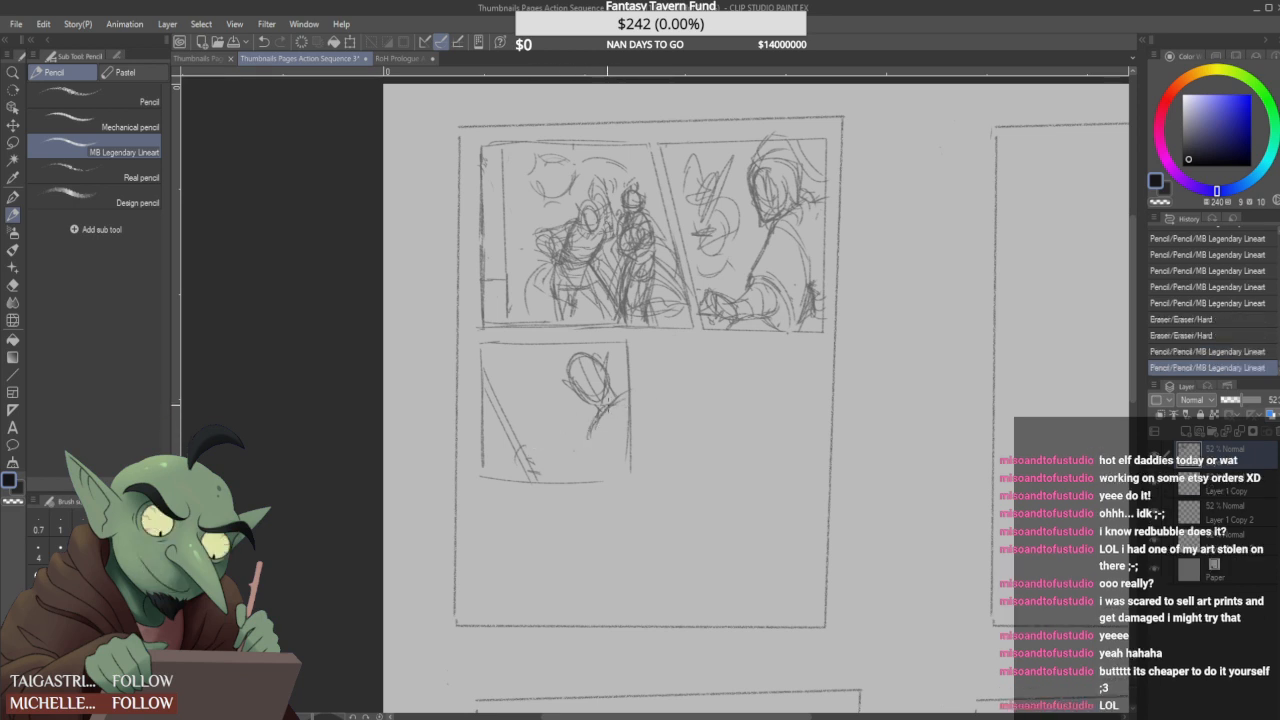
- Sketch the third-panel figure's curved shoulder and arm reaching down toward the slanted lines
mouse_move(600, 406)
mouse_down()
mouse_move(617, 424)
mouse_move(588, 442)
mouse_move(598, 418)
mouse_move(614, 430)
mouse_move(586, 430)
mouse_move(600, 414)
mouse_up()
mouse_move(598, 414)
mouse_down()
mouse_move(605, 462)
mouse_move(552, 461)
mouse_move(531, 424)
mouse_move(533, 461)
mouse_move(548, 466)
mouse_move(514, 454)
mouse_move(548, 466)
mouse_move(596, 468)
mouse_up()
mouse_move(538, 427)
mouse_down()
mouse_move(540, 478)
mouse_move(550, 460)
mouse_up()
mouse_move(552, 467)
mouse_down()
mouse_move(532, 441)
mouse_move(560, 446)
mouse_move(538, 460)
mouse_move(594, 464)
mouse_up()
mouse_move(582, 464)
mouse_down()
mouse_move(622, 402)
mouse_move(577, 461)
mouse_up()
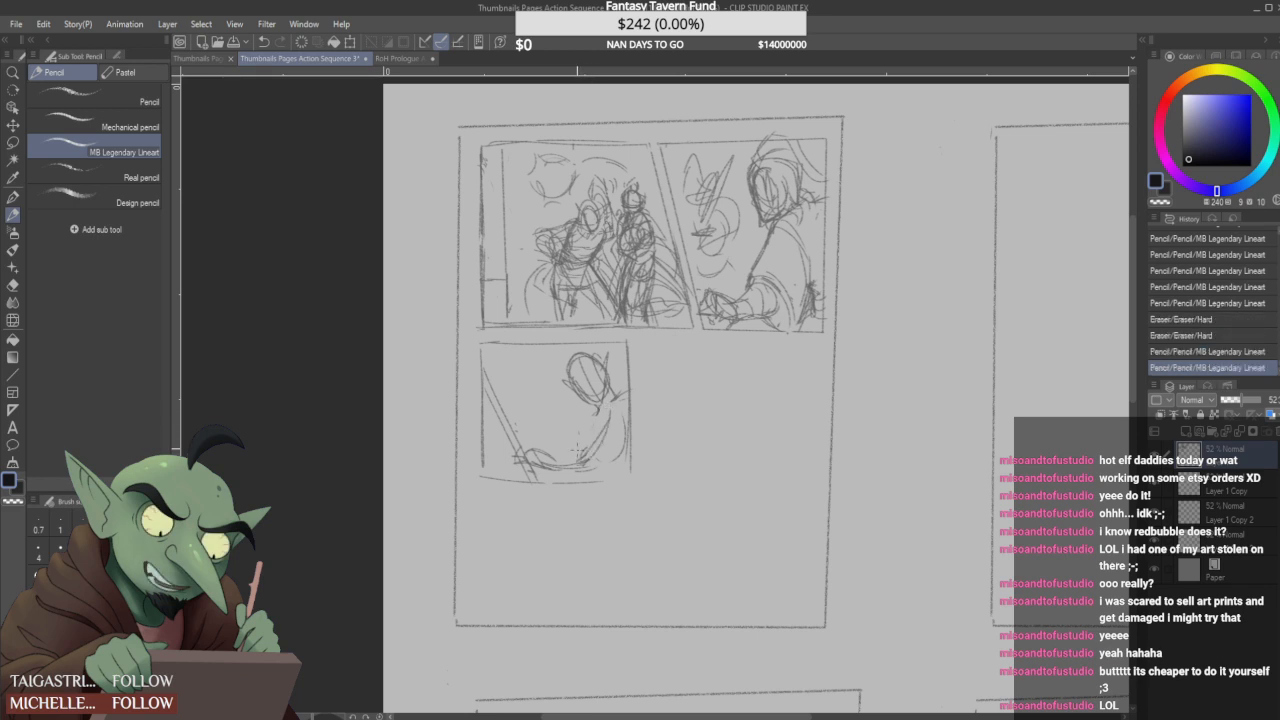
- Erase the third-panel figure's shoulder and arm, keeping the head, and touch up the slanted lines
mouse_move(614, 410)
mouse_down()
mouse_move(588, 392)
mouse_move(594, 380)
mouse_up()
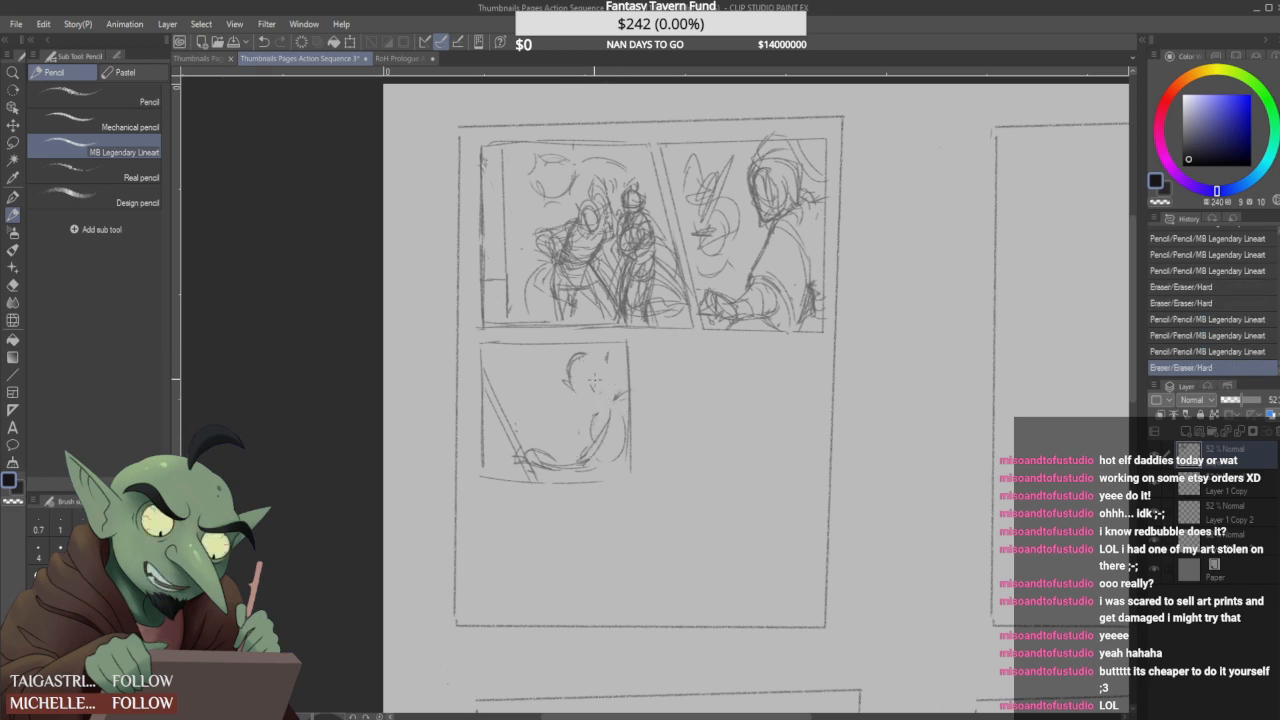
key(ctrl+z)
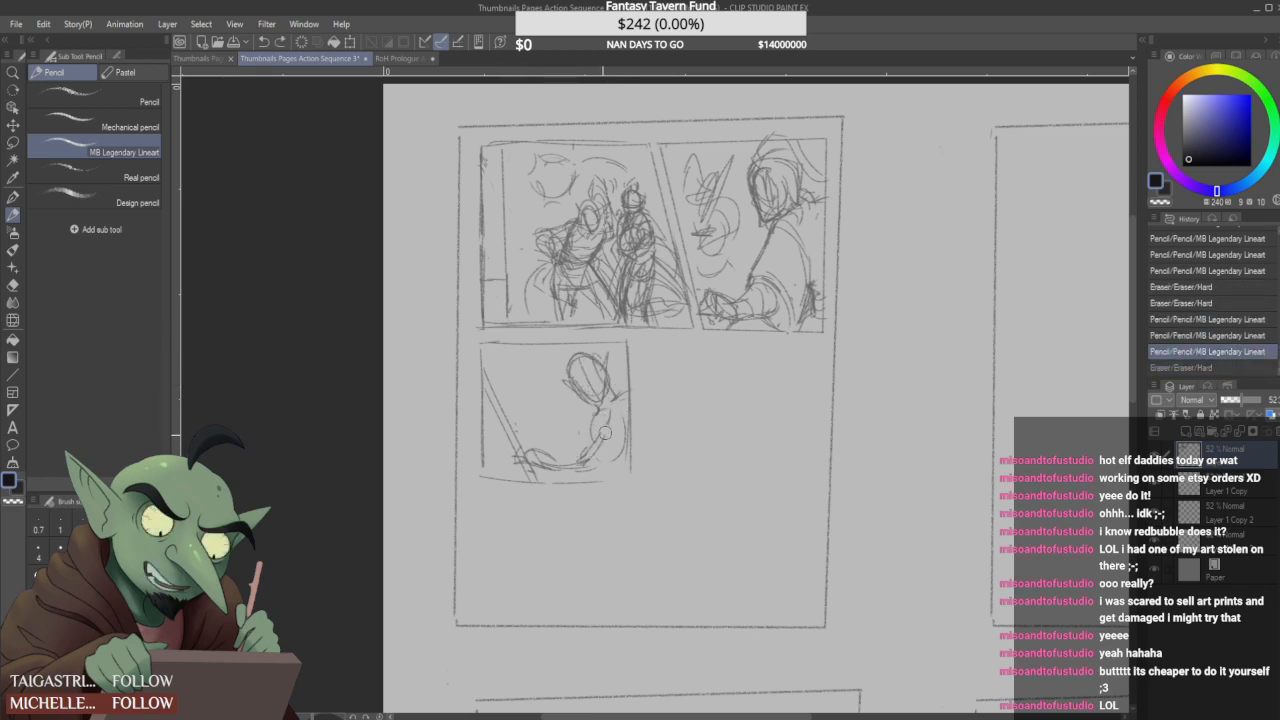
mouse_move(608, 443)
mouse_down()
mouse_move(563, 464)
mouse_move(546, 430)
mouse_move(531, 444)
mouse_move(520, 410)
mouse_move(541, 464)
mouse_move(530, 438)
mouse_move(555, 462)
mouse_move(582, 464)
mouse_move(517, 438)
mouse_move(534, 474)
mouse_up()
drag(520, 447, 532, 470)
mouse_move(486, 402)
mouse_down()
mouse_move(516, 471)
mouse_move(526, 459)
mouse_move(484, 398)
mouse_up()
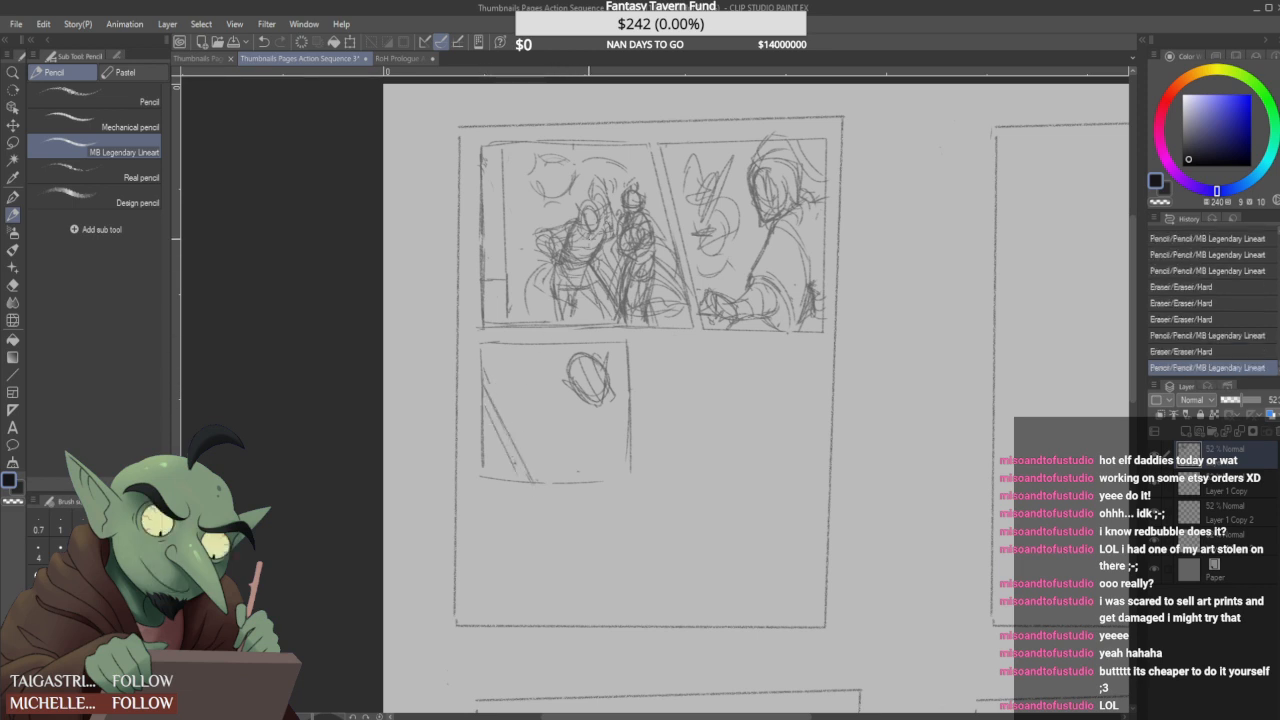
- Add light hatching strokes to the first figure in the first panel and undo the last stroke
drag(586, 318, 590, 304)
mouse_move(590, 304)
mouse_down()
mouse_move(611, 253)
mouse_move(588, 292)
mouse_move(592, 330)
mouse_move(618, 289)
mouse_move(607, 305)
mouse_up()
key(ctrl+z)
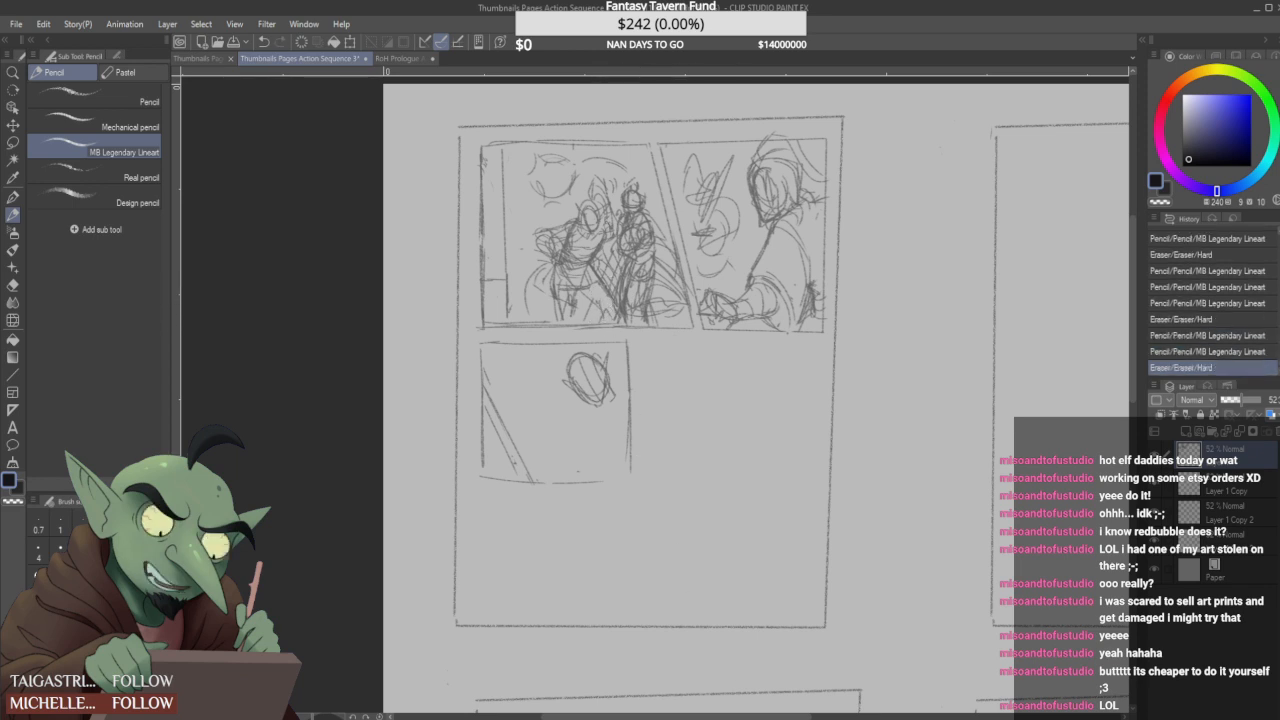
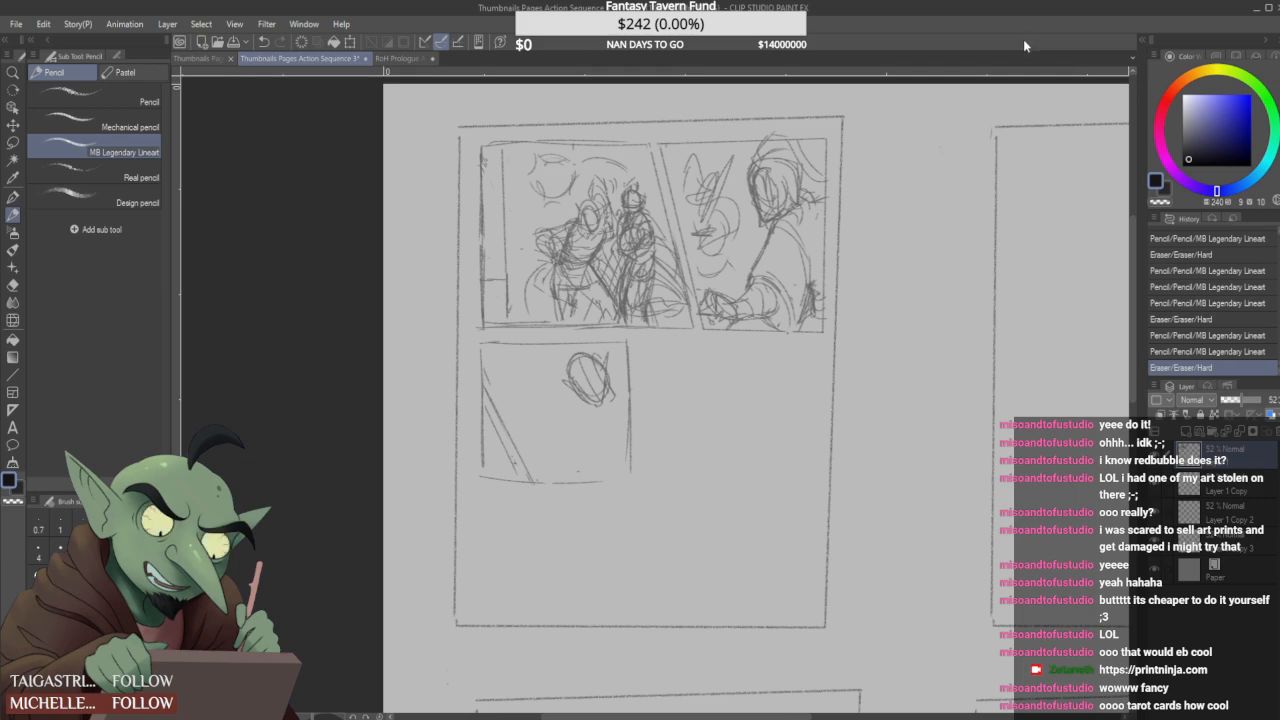
- Reinforce the third-panel figure's head with overlapping outline, guideline and jaw strokes
scroll(635, 473, up, 2)
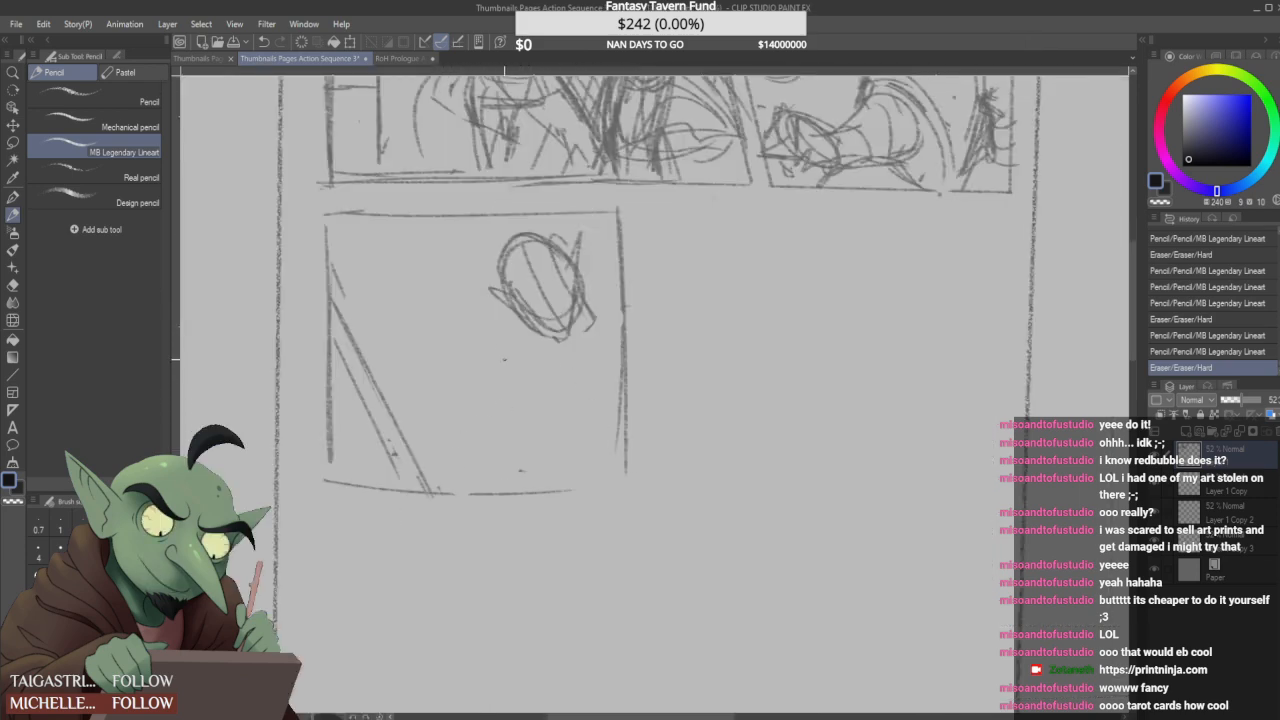
scroll(507, 330, down, 2)
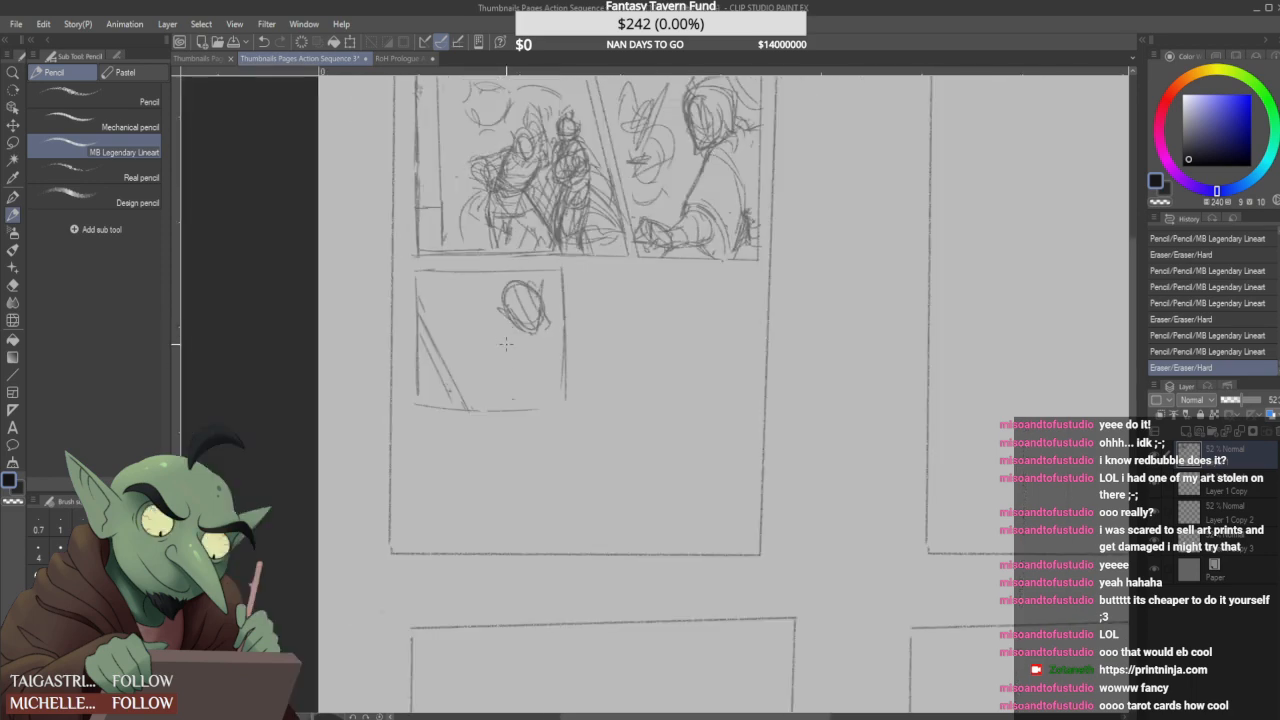
scroll(531, 303, up, 2)
mouse_move(546, 277)
mouse_down()
mouse_move(555, 341)
mouse_move(540, 345)
mouse_up()
drag(477, 294, 510, 368)
mouse_move(523, 306)
mouse_down()
mouse_move(477, 323)
mouse_move(478, 288)
mouse_move(513, 370)
mouse_move(535, 379)
mouse_up()
drag(482, 272, 535, 378)
drag(472, 335, 540, 304)
mouse_move(527, 306)
mouse_down()
mouse_move(543, 256)
mouse_move(534, 303)
mouse_up()
- Sketch the third-panel figure's neck and collar strokes and rough in arm ovals near the panel's lower border
drag(543, 257, 534, 387)
mouse_move(475, 335)
mouse_down()
mouse_move(517, 377)
mouse_move(486, 332)
mouse_move(570, 366)
mouse_move(580, 348)
mouse_move(552, 386)
mouse_up()
mouse_move(550, 378)
mouse_down()
mouse_move(539, 415)
mouse_move(556, 452)
mouse_up()
drag(460, 502, 545, 498)
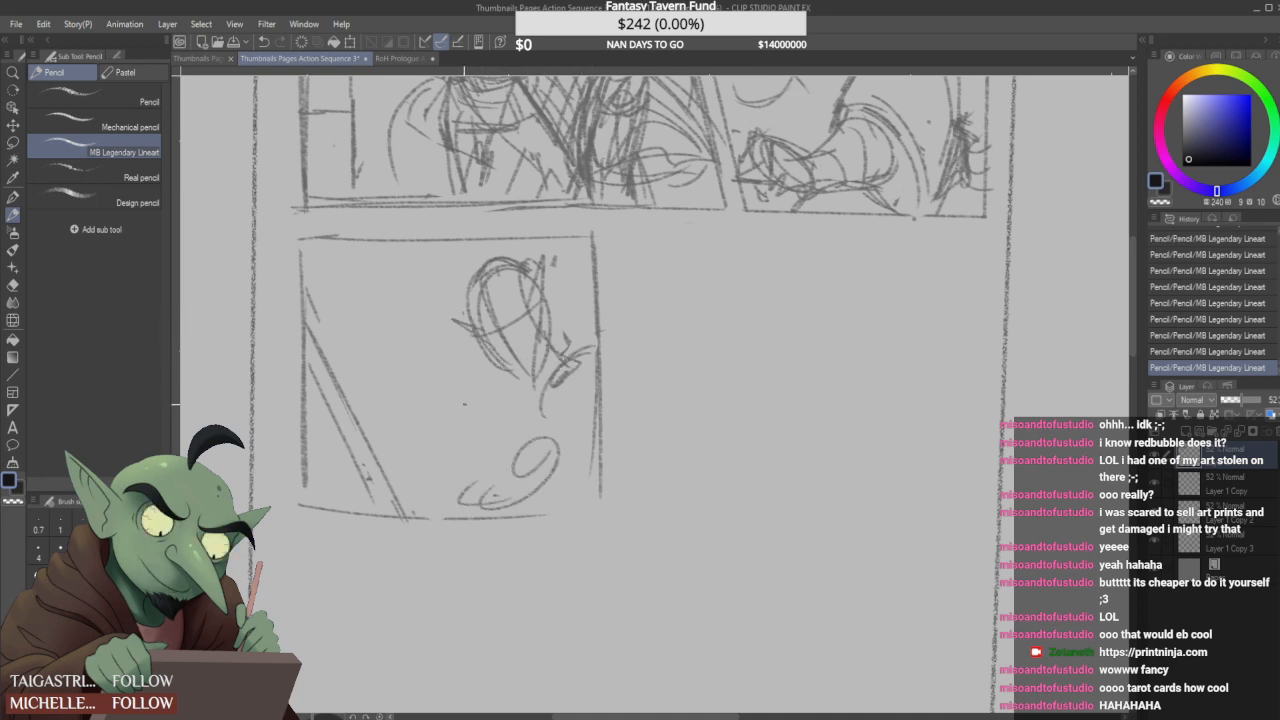
- Lasso the third-panel figure, move it upward so the head crosses the panel's upper border, and deselect it
key(m)
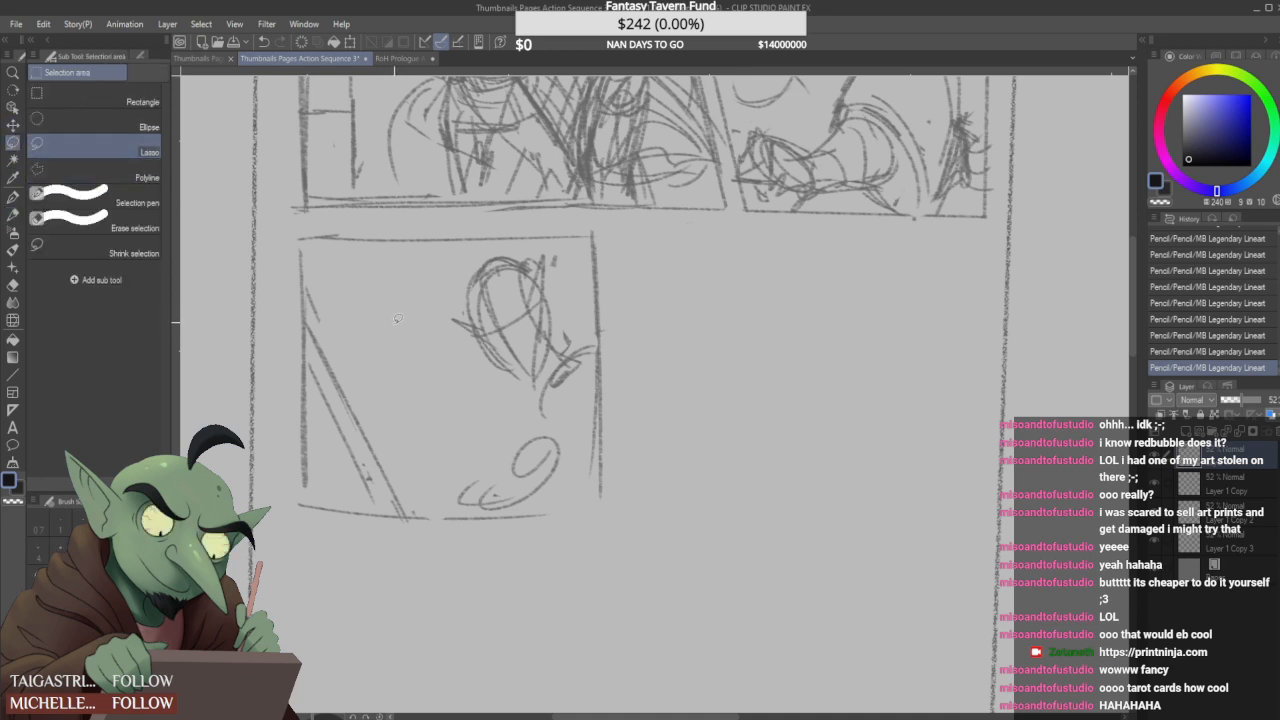
mouse_move(435, 490)
mouse_down()
mouse_move(420, 306)
mouse_move(463, 253)
mouse_move(550, 245)
mouse_move(582, 273)
mouse_move(585, 440)
mouse_move(571, 484)
mouse_move(510, 507)
mouse_move(462, 506)
mouse_up()
key(ctrl+t)
drag(566, 387, 562, 322)
click(472, 470)
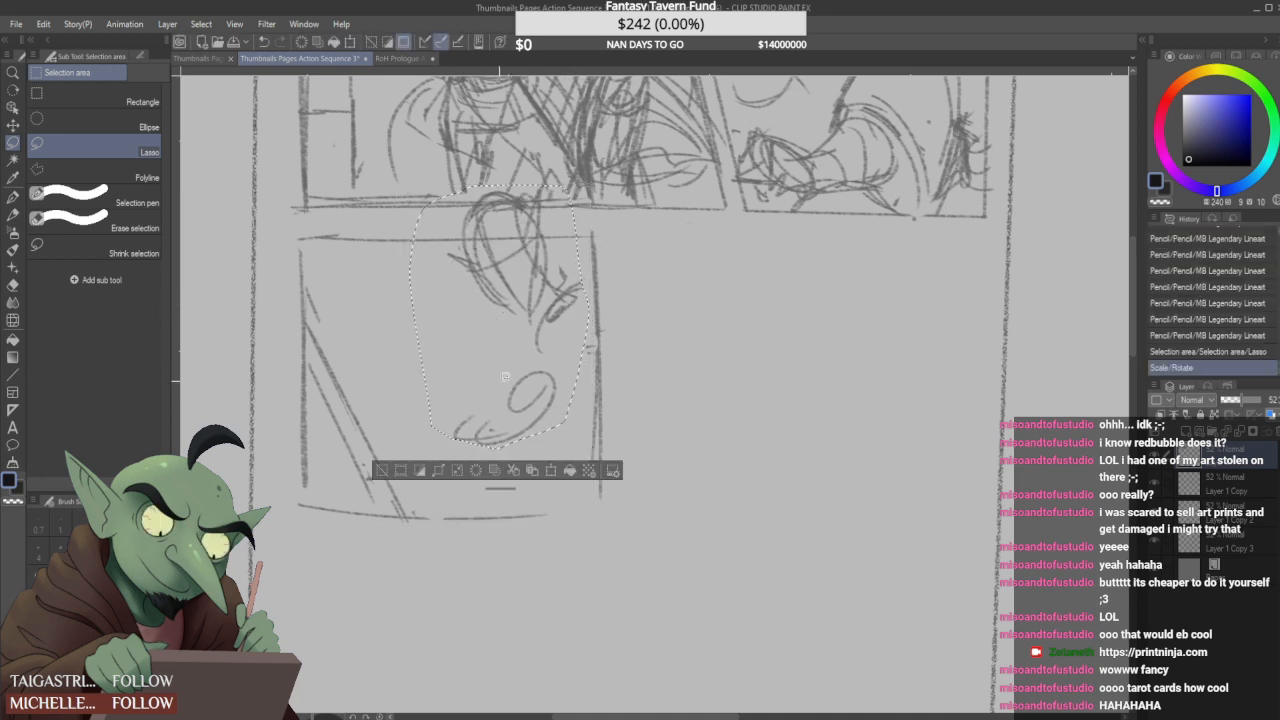
key(ctrl+d)
- Erase the head where it crosses the third panel's upper border and sketch the face features, jaw and side hair
drag(466, 228, 556, 224)
key(p)
mouse_move(470, 258)
mouse_down()
mouse_move(543, 258)
mouse_move(516, 303)
mouse_move(542, 238)
mouse_up()
mouse_move(488, 279)
mouse_down()
mouse_move(515, 281)
mouse_move(508, 290)
mouse_move(496, 282)
mouse_move(529, 276)
mouse_move(494, 292)
mouse_up()
drag(490, 286, 512, 303)
drag(542, 238, 533, 290)
drag(541, 270, 524, 344)
- Sketch the third-panel figure's shoulder, upper arm and bent elbow down toward the lower border
mouse_move(590, 276)
mouse_down()
mouse_move(554, 298)
mouse_move(510, 386)
mouse_up()
mouse_move(584, 300)
mouse_down()
mouse_move(558, 308)
mouse_move(506, 370)
mouse_up()
drag(578, 308, 566, 316)
mouse_move(540, 344)
mouse_down()
mouse_move(518, 386)
mouse_move(560, 484)
mouse_up()
drag(500, 418, 570, 478)
drag(556, 456, 578, 490)
mouse_move(472, 442)
mouse_down()
mouse_move(540, 458)
mouse_move(494, 482)
mouse_up()
mouse_move(546, 438)
mouse_down()
mouse_move(508, 484)
mouse_move(488, 484)
mouse_up()
- Sketch the third-panel figure's forearm reaching to the slanted lines, with a hand and raised fingers
drag(522, 483, 377, 456)
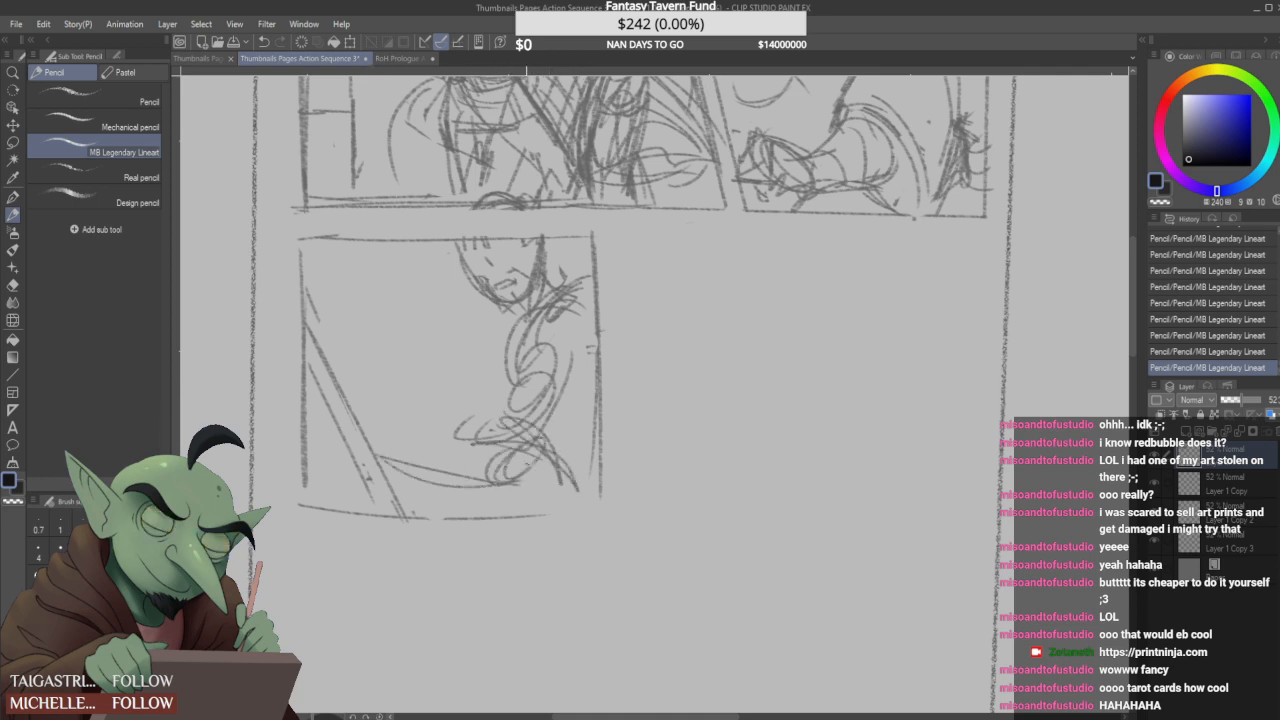
drag(480, 468, 406, 500)
drag(396, 452, 528, 436)
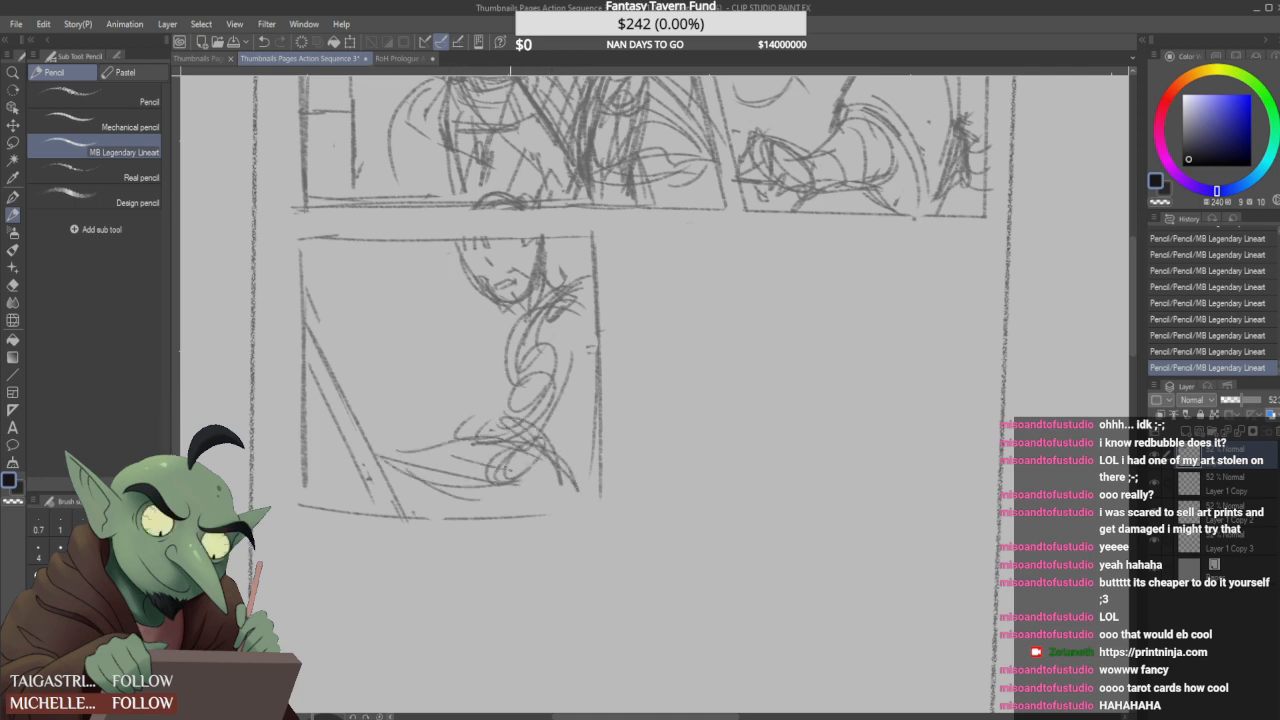
mouse_move(446, 463)
mouse_down()
mouse_move(476, 467)
mouse_move(500, 491)
mouse_move(533, 473)
mouse_move(436, 498)
mouse_move(384, 444)
mouse_move(464, 436)
mouse_up()
mouse_move(386, 443)
mouse_down()
mouse_move(378, 457)
mouse_move(416, 434)
mouse_up()
drag(400, 434, 366, 401)
mouse_move(356, 397)
mouse_down()
mouse_move(403, 432)
mouse_move(376, 400)
mouse_up()
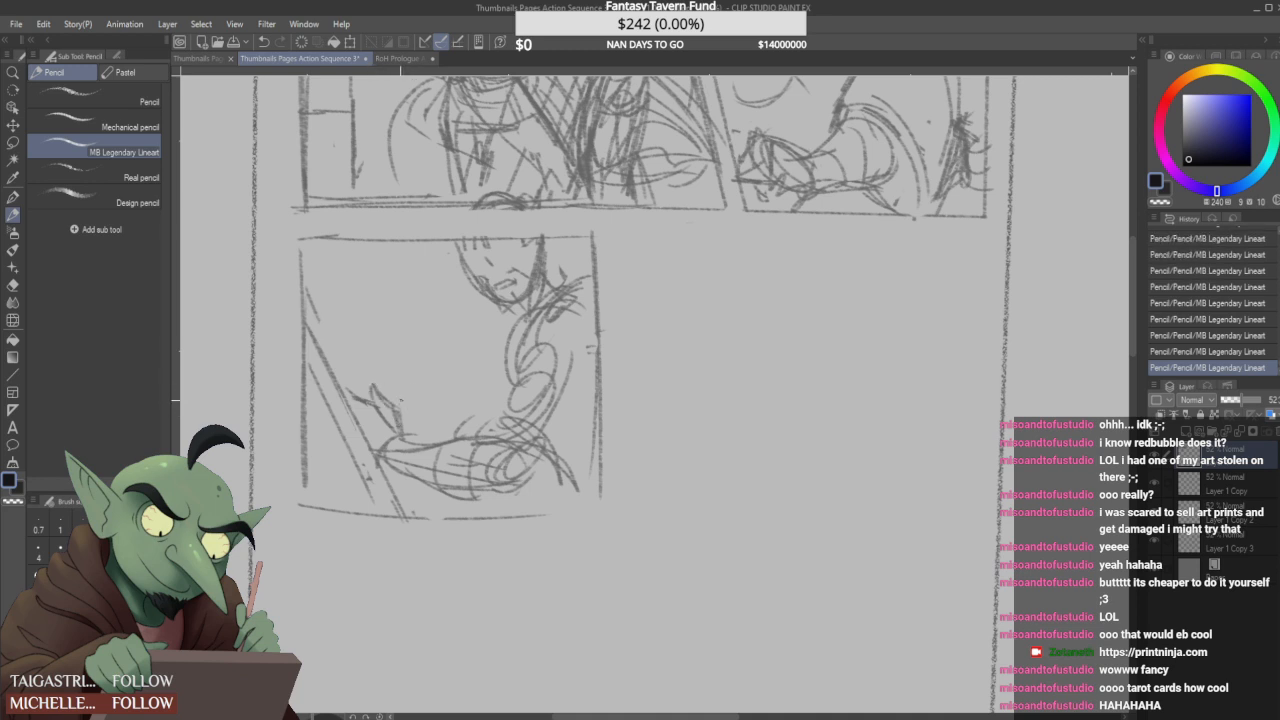
- Reinforce the third-panel forearm's upper and lower contours with extra strokes
drag(391, 474, 409, 484)
mouse_move(404, 434)
mouse_down()
mouse_move(394, 464)
mouse_move(460, 442)
mouse_up()
drag(466, 498, 484, 502)
drag(438, 478, 456, 494)
drag(452, 440, 490, 434)
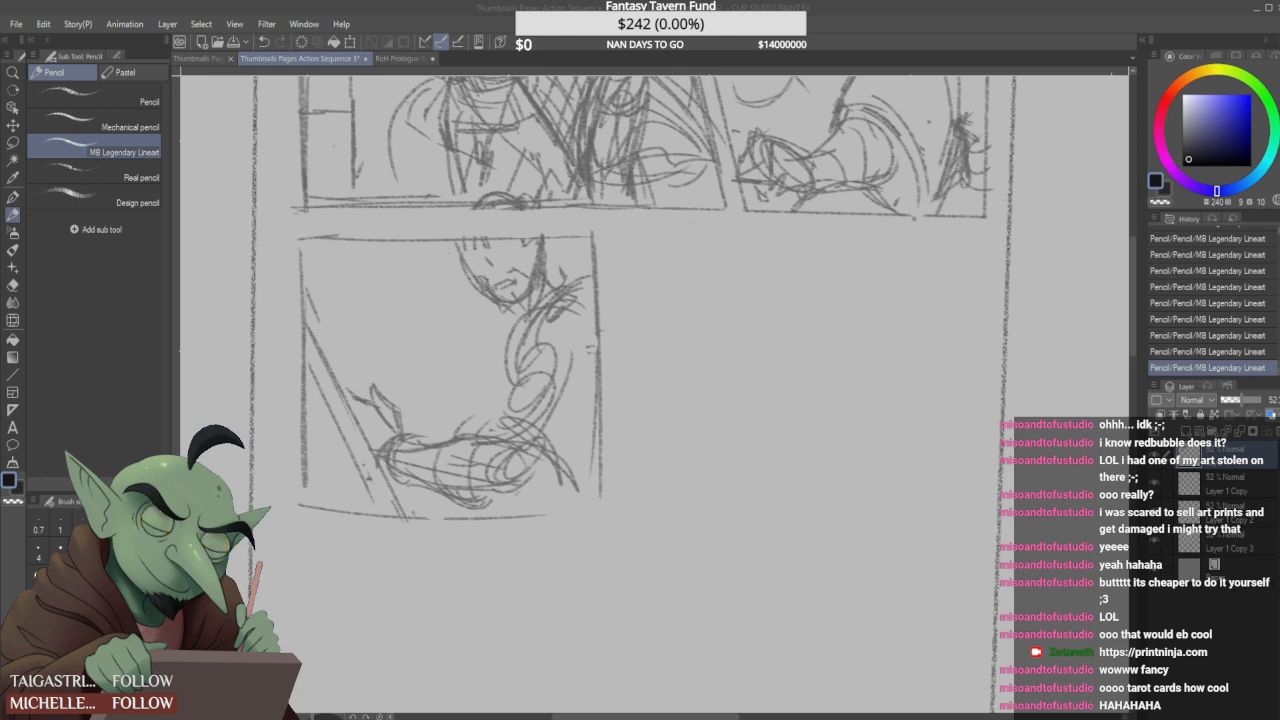
- Add loose hair strokes beside the third-panel figure's jaw and small strokes above the shoulder
scroll(579, 426, down, 2)
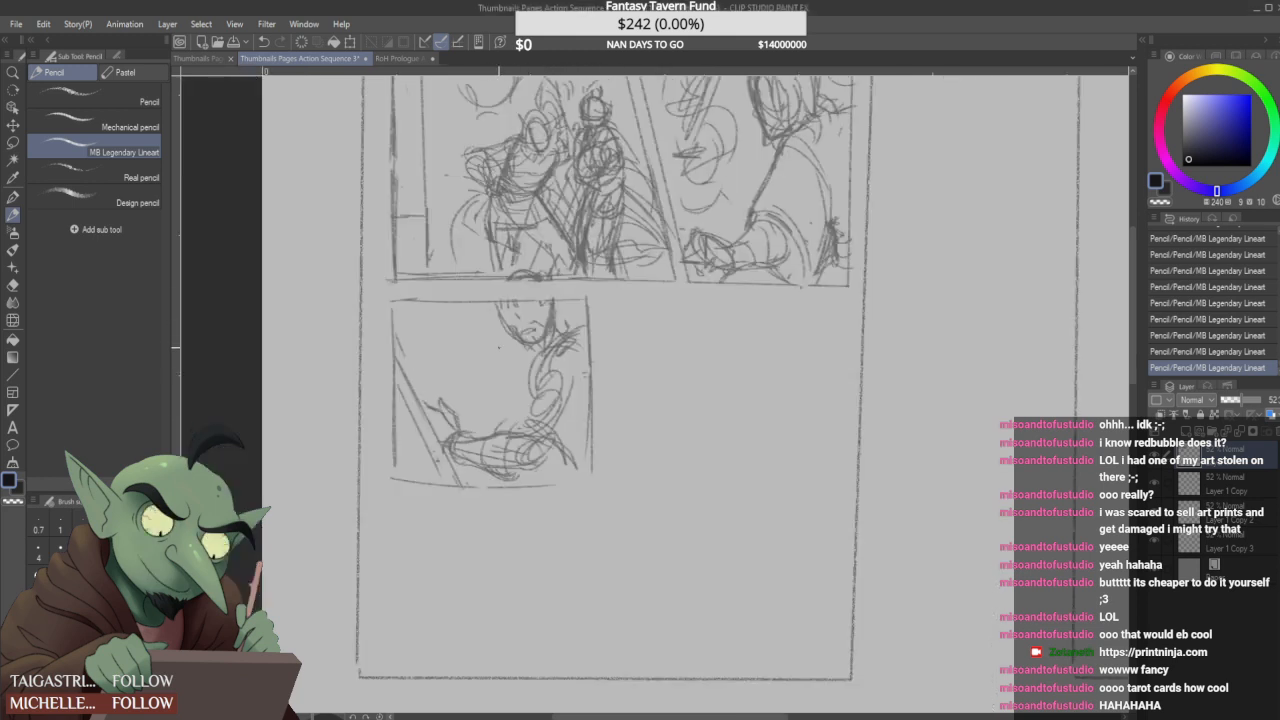
scroll(520, 343, up, 4)
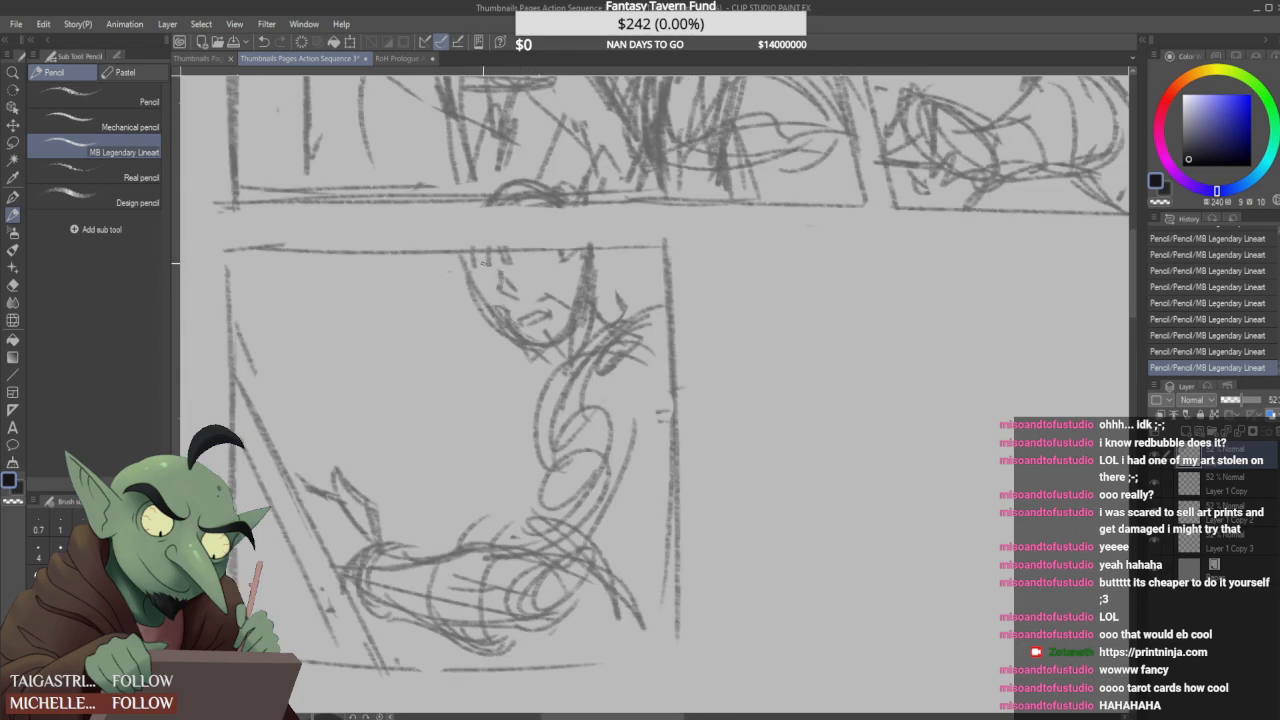
drag(470, 320, 464, 372)
mouse_move(482, 332)
mouse_down()
mouse_move(488, 378)
mouse_move(514, 390)
mouse_up()
drag(626, 284, 614, 300)
drag(618, 296, 612, 330)
- Add a torso line above the third-panel forearm and letter the sound effect TMP with small impact marks near the hand
scroll(630, 315, down, 2)
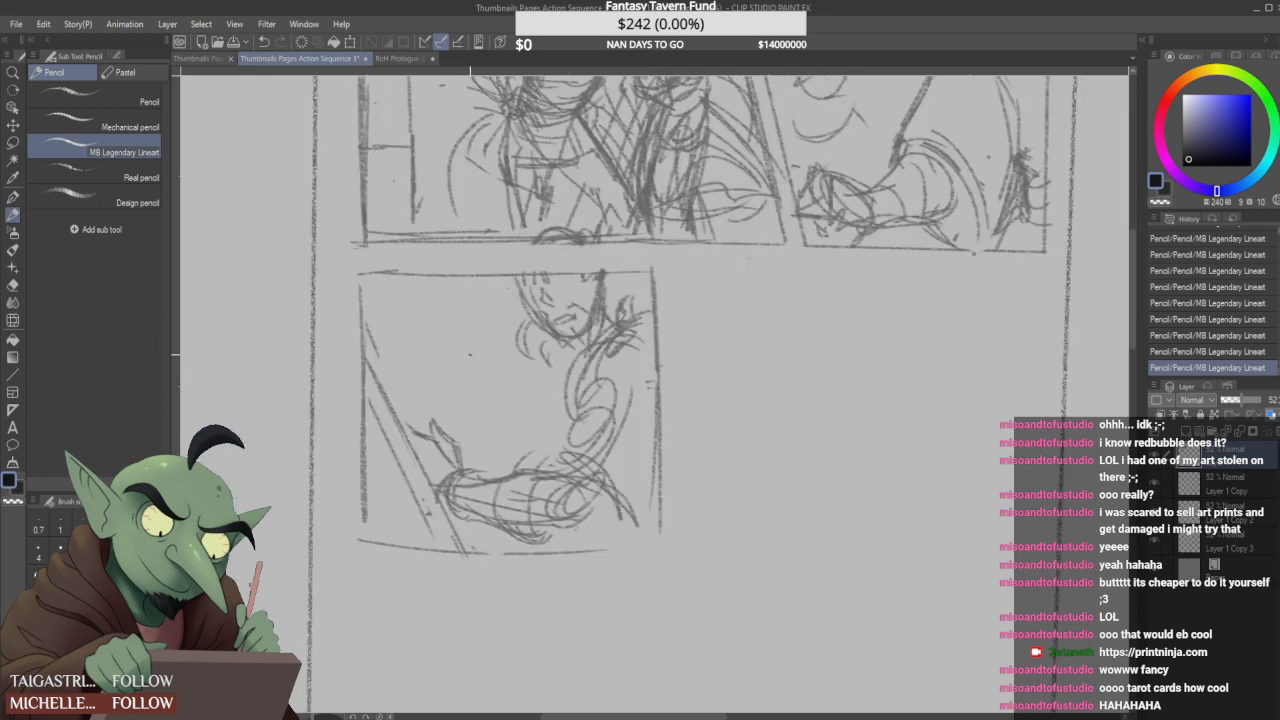
drag(518, 463, 558, 417)
drag(412, 409, 440, 367)
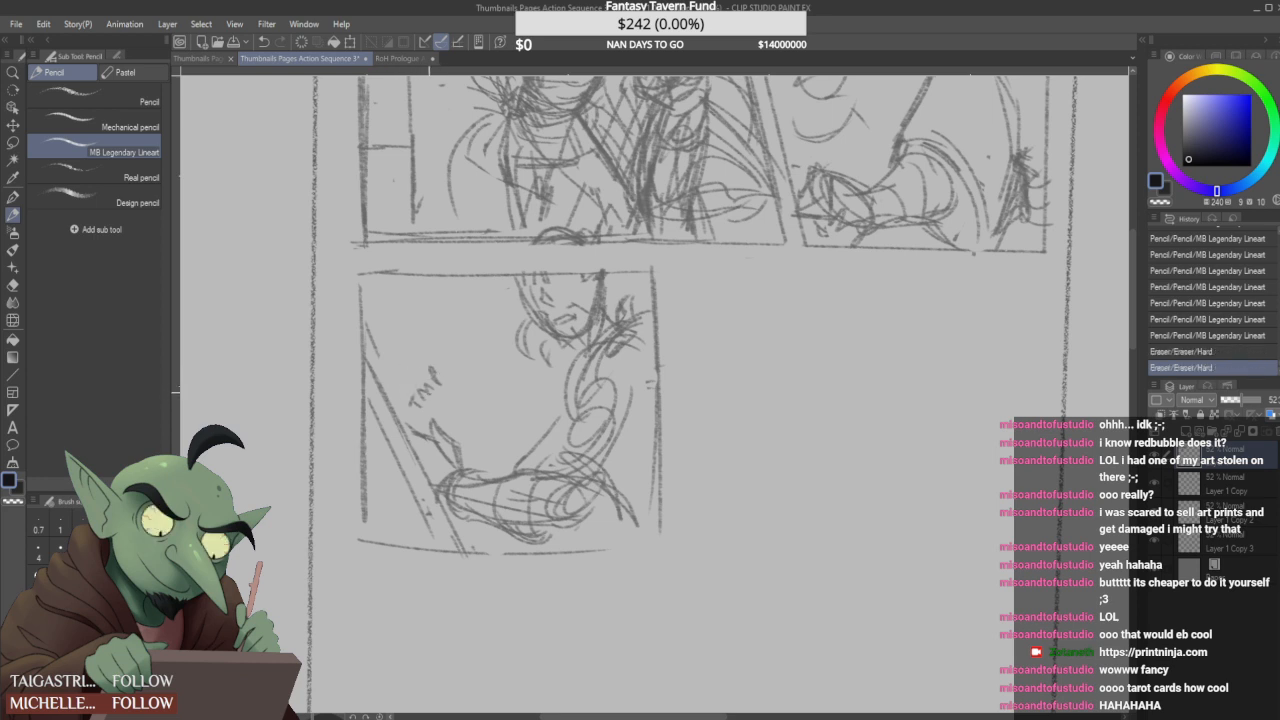
click(445, 413)
click(449, 407)
mouse_move(448, 374)
mouse_down()
mouse_move(403, 399)
mouse_move(466, 409)
mouse_move(471, 396)
mouse_up()
click(408, 403)
click(455, 403)
drag(474, 405, 486, 400)
drag(491, 398, 493, 393)
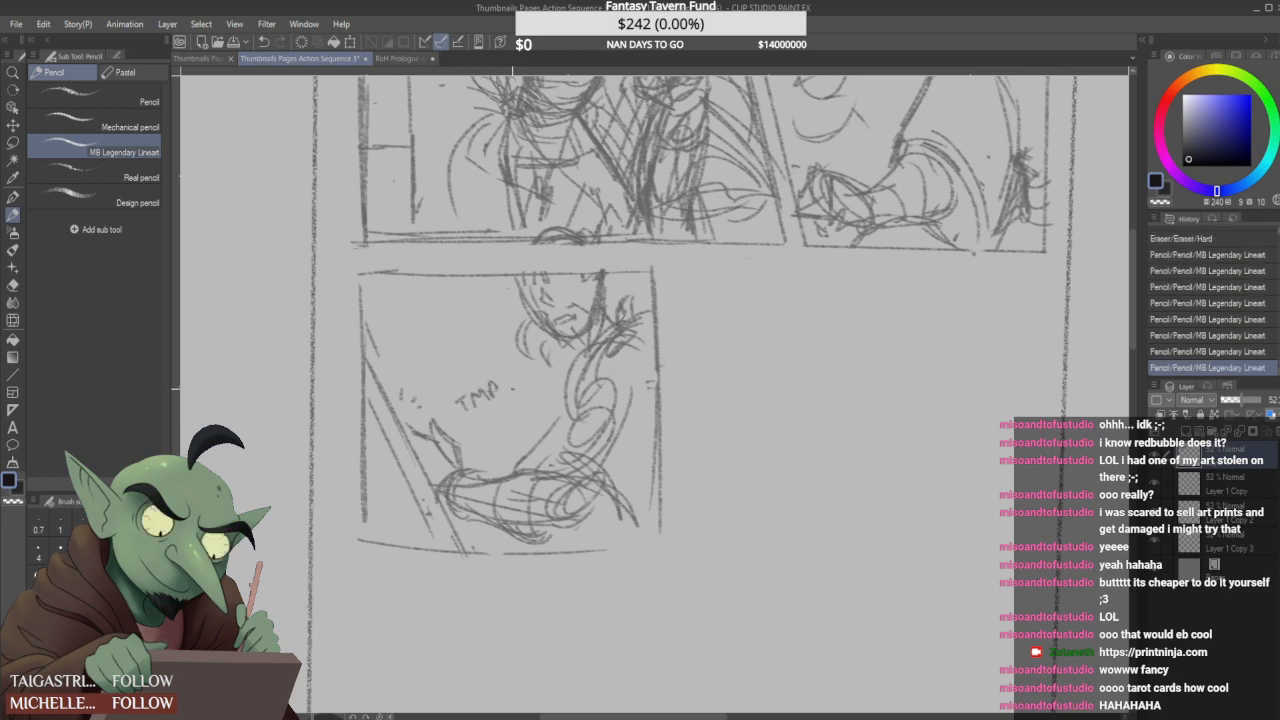
- Redraw the third panel's bottom border and draw the fourth panel's near border right beside it
scroll(526, 420, down, 1)
scroll(524, 420, down, 1)
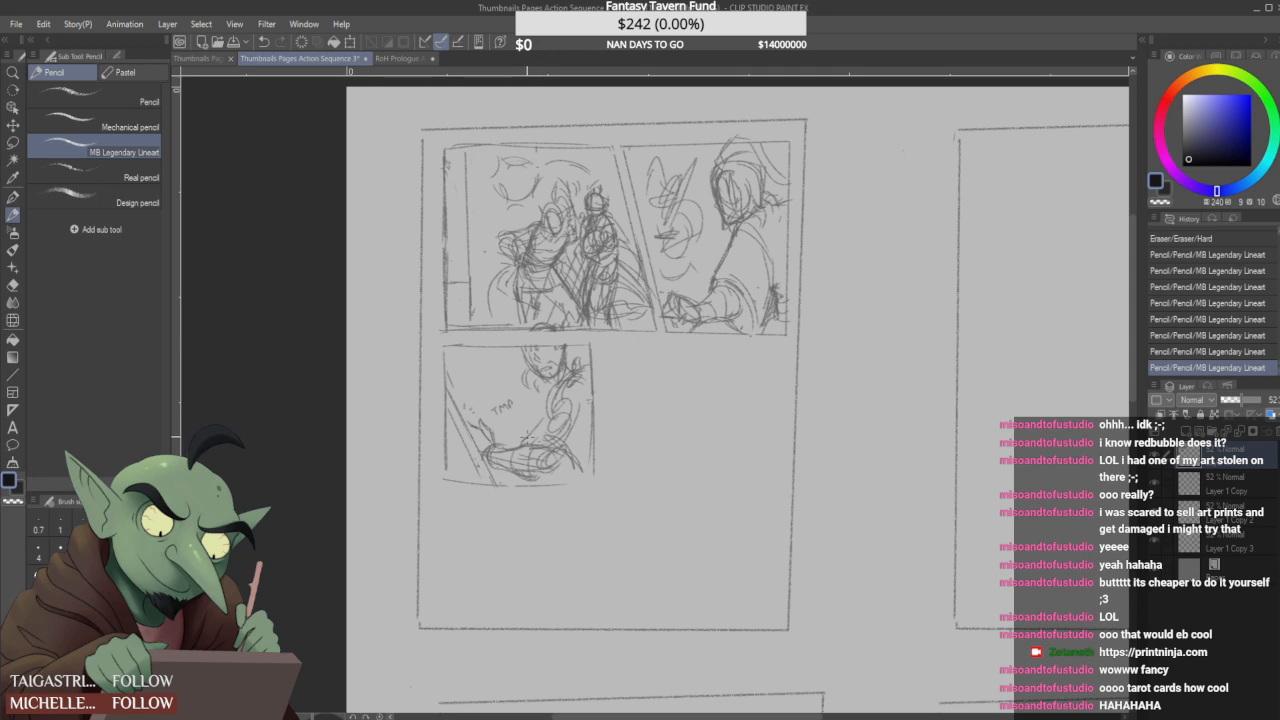
scroll(555, 473, up, 1)
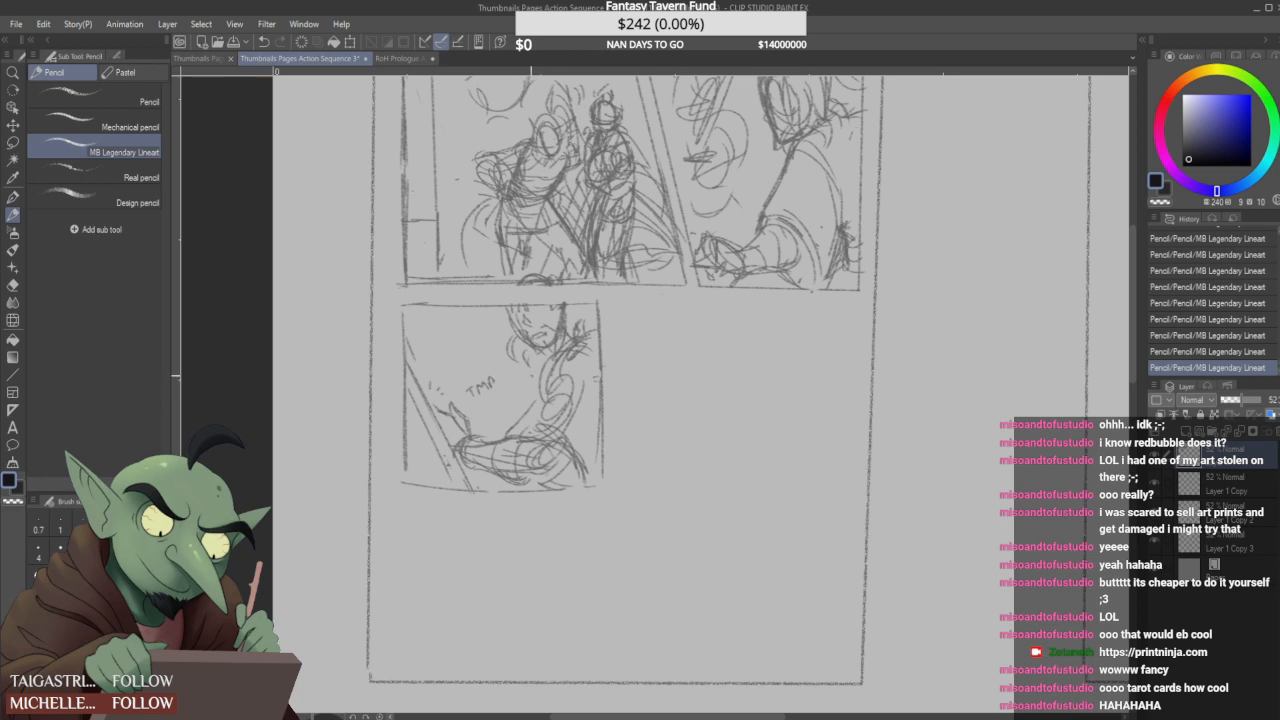
mouse_move(403, 489)
mouse_down()
mouse_move(468, 500)
mouse_move(402, 494)
mouse_move(566, 488)
mouse_move(600, 366)
mouse_up()
drag(611, 308, 620, 458)
click(628, 306)
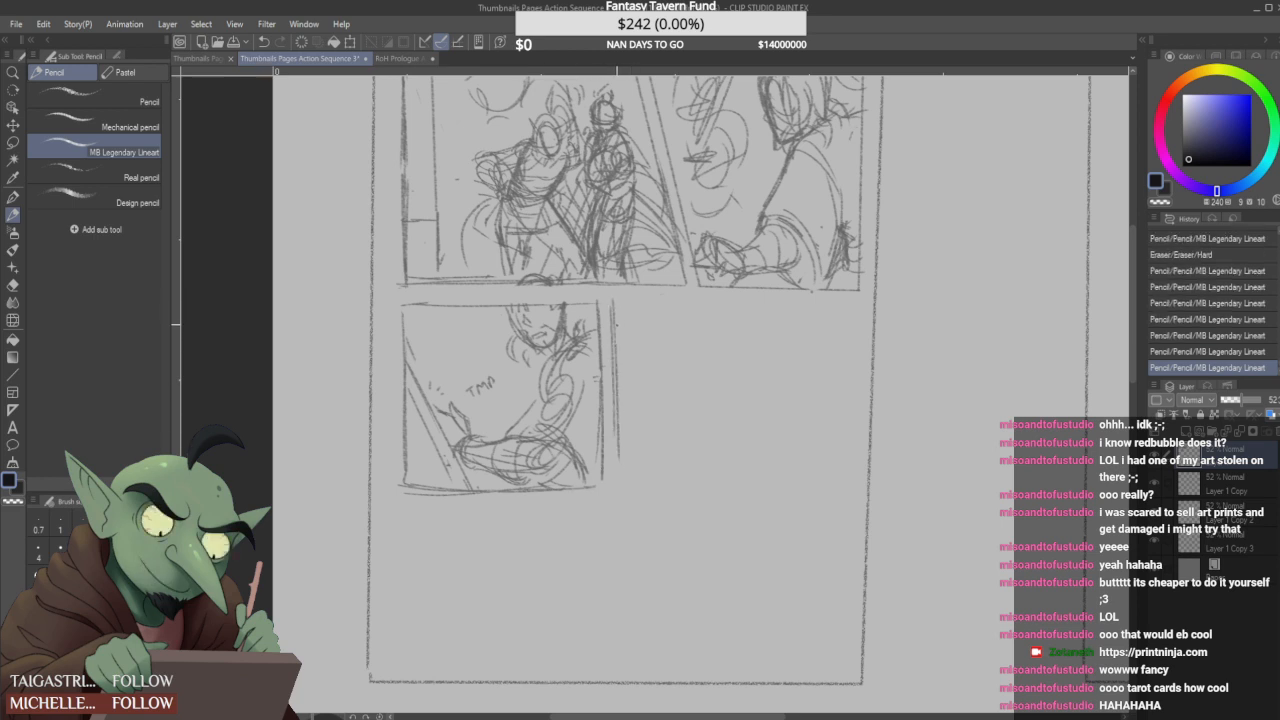
- Rough in and erase a head in a narrow fourth panel, and redraw the panel's upper and far borders much wider
mouse_move(645, 300)
mouse_down()
mouse_move(706, 306)
mouse_move(705, 492)
mouse_move(610, 488)
mouse_move(608, 340)
mouse_up()
mouse_move(660, 372)
mouse_down()
mouse_move(676, 388)
mouse_move(626, 412)
mouse_move(672, 454)
mouse_move(628, 450)
mouse_move(676, 460)
mouse_move(666, 418)
mouse_move(642, 456)
mouse_up()
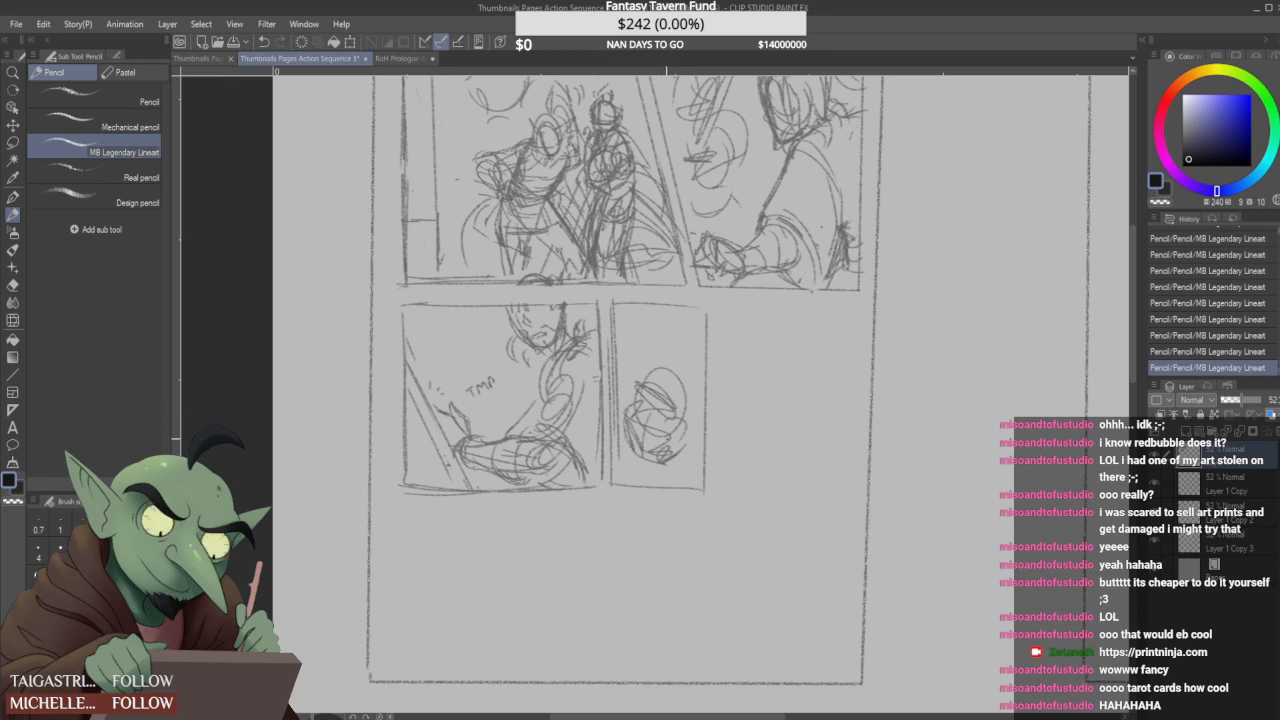
mouse_move(644, 369)
mouse_down()
mouse_move(635, 444)
mouse_move(671, 442)
mouse_move(708, 489)
mouse_move(677, 394)
mouse_move(646, 394)
mouse_move(706, 350)
mouse_up()
drag(646, 394, 685, 373)
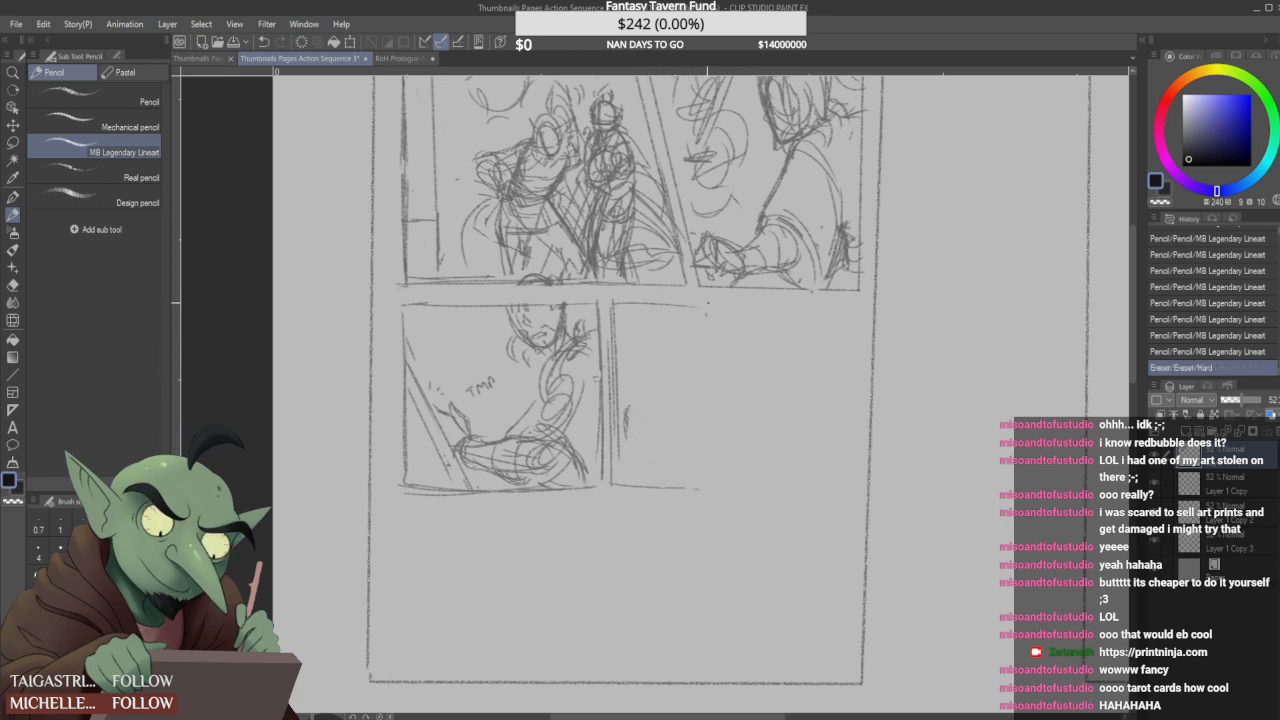
mouse_move(844, 310)
mouse_down()
mouse_move(848, 460)
mouse_move(669, 304)
mouse_move(846, 316)
mouse_up()
mouse_move(640, 302)
mouse_down()
mouse_move(838, 308)
mouse_move(845, 370)
mouse_up()
drag(850, 304, 849, 391)
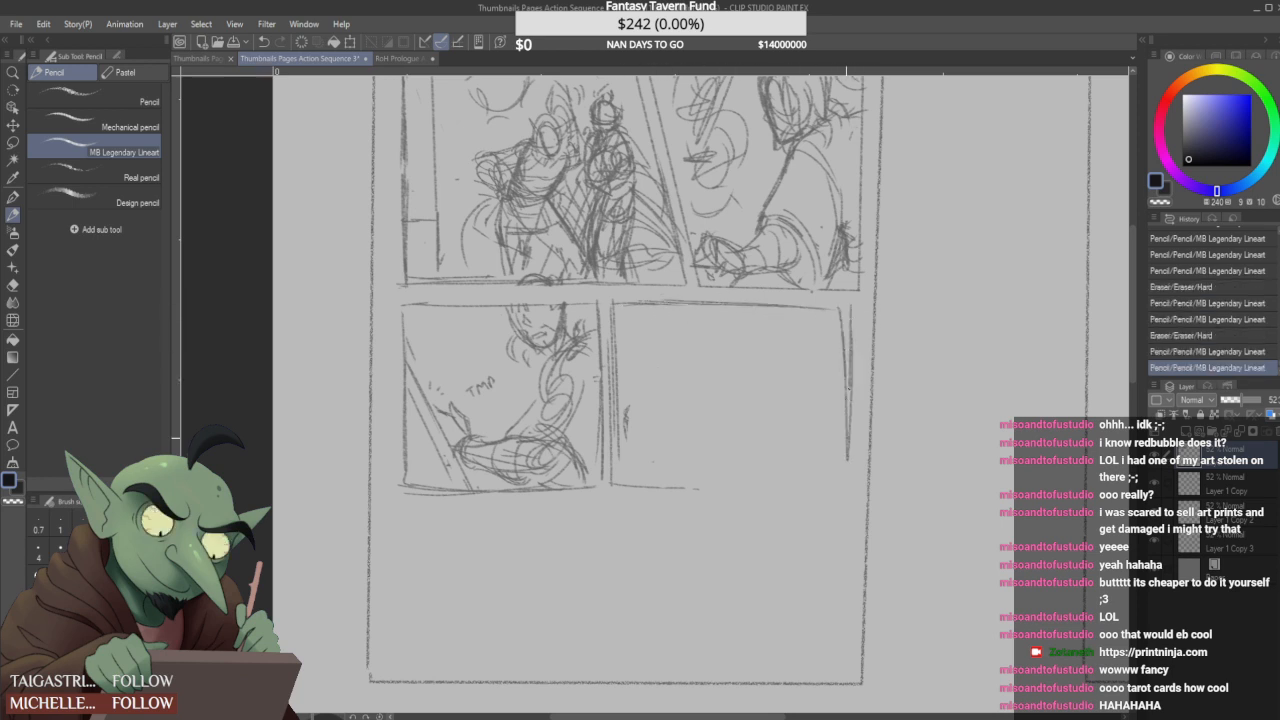
- Block in the fourth-panel figure with a round head, curved upper arm, elbow circle and rough hand
mouse_move(640, 392)
mouse_down()
mouse_move(628, 440)
mouse_move(714, 458)
mouse_move(636, 472)
mouse_up()
drag(740, 442, 766, 418)
mouse_move(765, 370)
mouse_down()
mouse_move(760, 412)
mouse_move(791, 387)
mouse_up()
mouse_move(760, 329)
mouse_down()
mouse_move(782, 370)
mouse_move(742, 334)
mouse_move(764, 377)
mouse_move(764, 366)
mouse_move(749, 432)
mouse_up()
drag(773, 375, 754, 418)
drag(791, 368, 774, 431)
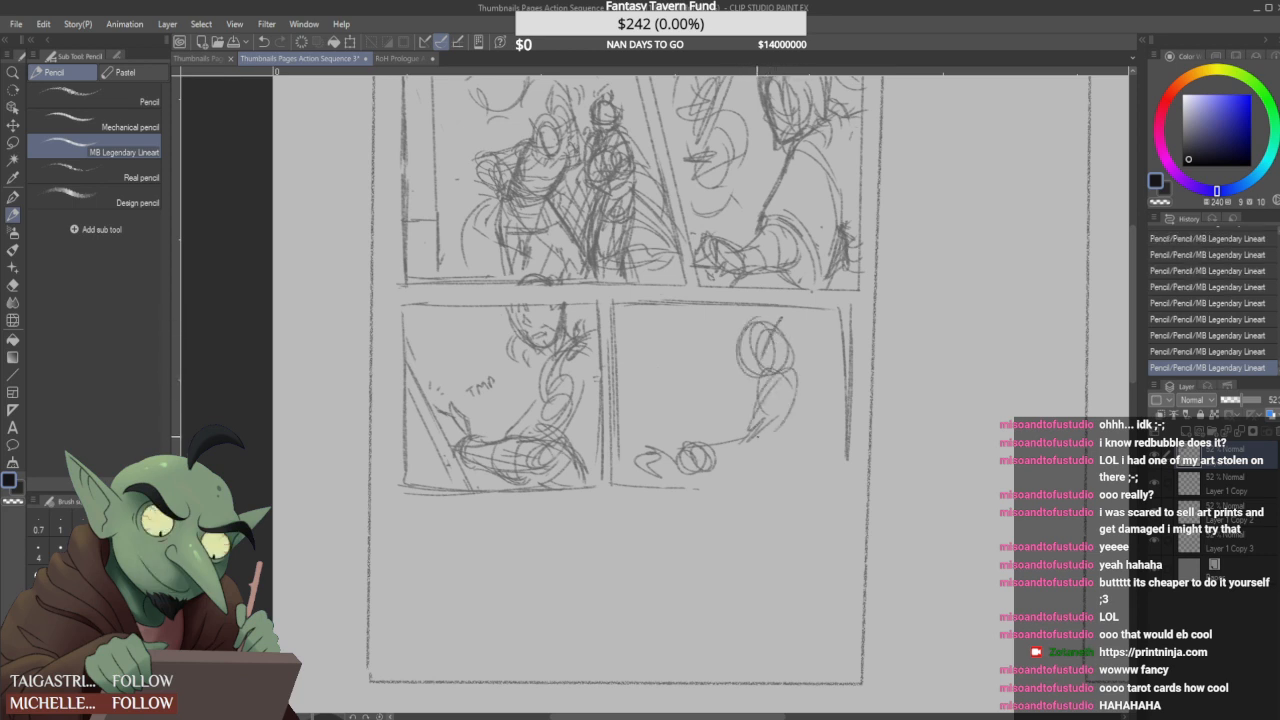
- Sketch the fourth-panel figure's forearm and add slanted edge lines around the hand
drag(706, 454, 774, 438)
drag(708, 458, 762, 442)
drag(764, 448, 786, 414)
drag(620, 402, 690, 452)
mouse_move(614, 442)
mouse_down()
mouse_move(688, 484)
mouse_move(674, 484)
mouse_up()
drag(626, 398, 702, 452)
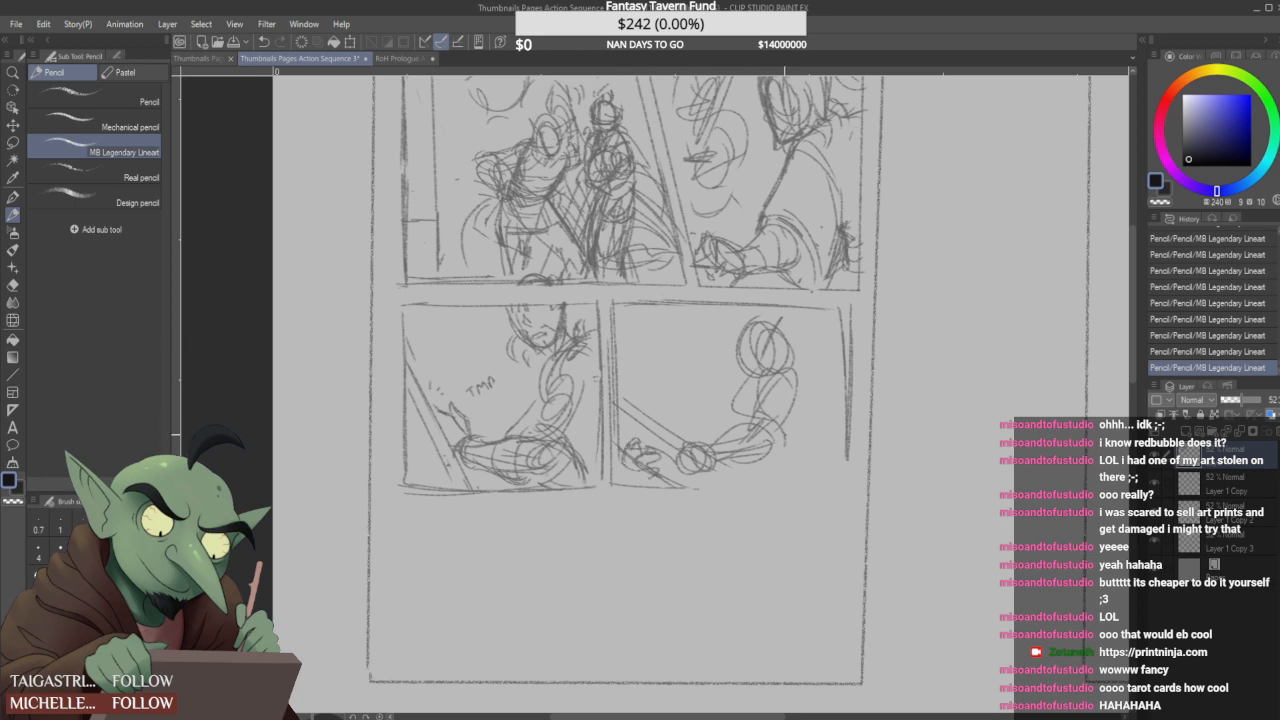
- Sketch the fourth-panel figure's chest folds, curved back, shoulder cloak and the cloak's lower edge
drag(783, 416, 788, 464)
drag(744, 410, 716, 436)
drag(747, 386, 726, 418)
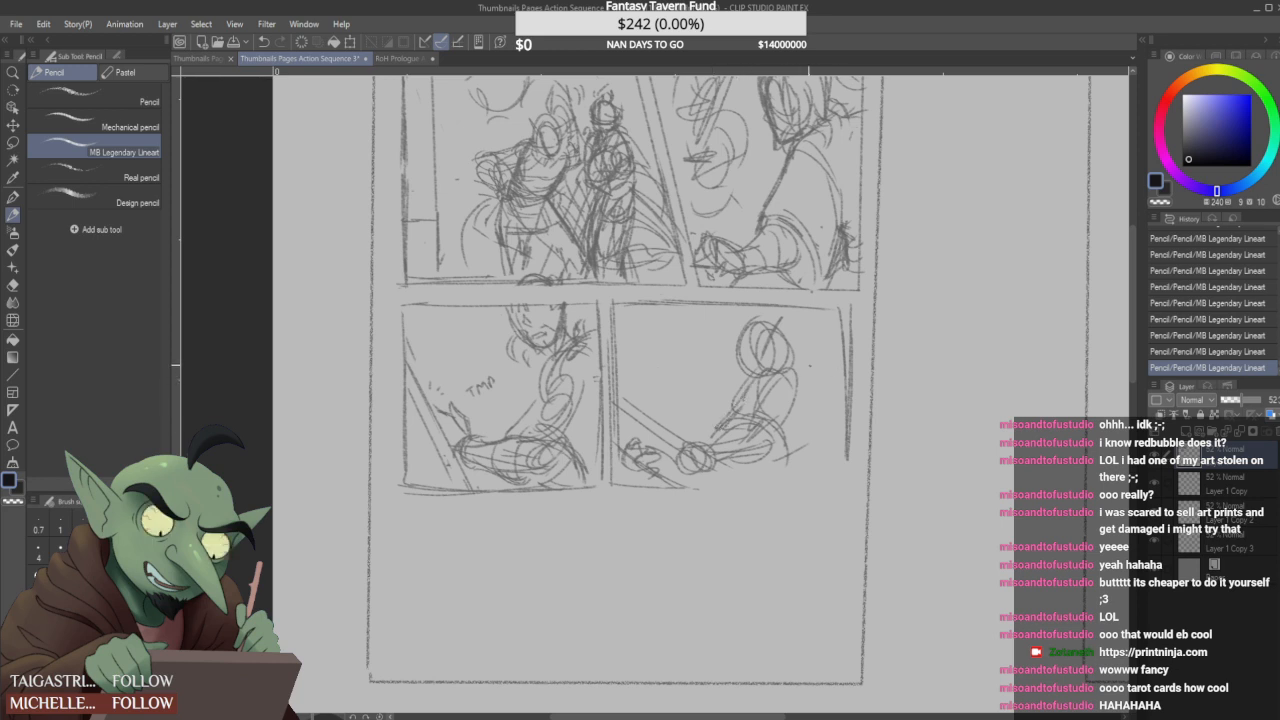
mouse_move(796, 362)
mouse_down()
mouse_move(834, 382)
mouse_move(830, 456)
mouse_move(786, 458)
mouse_move(743, 497)
mouse_up()
mouse_move(786, 460)
mouse_down()
mouse_move(768, 487)
mouse_move(772, 462)
mouse_up()
drag(783, 438, 776, 460)
drag(827, 376, 833, 415)
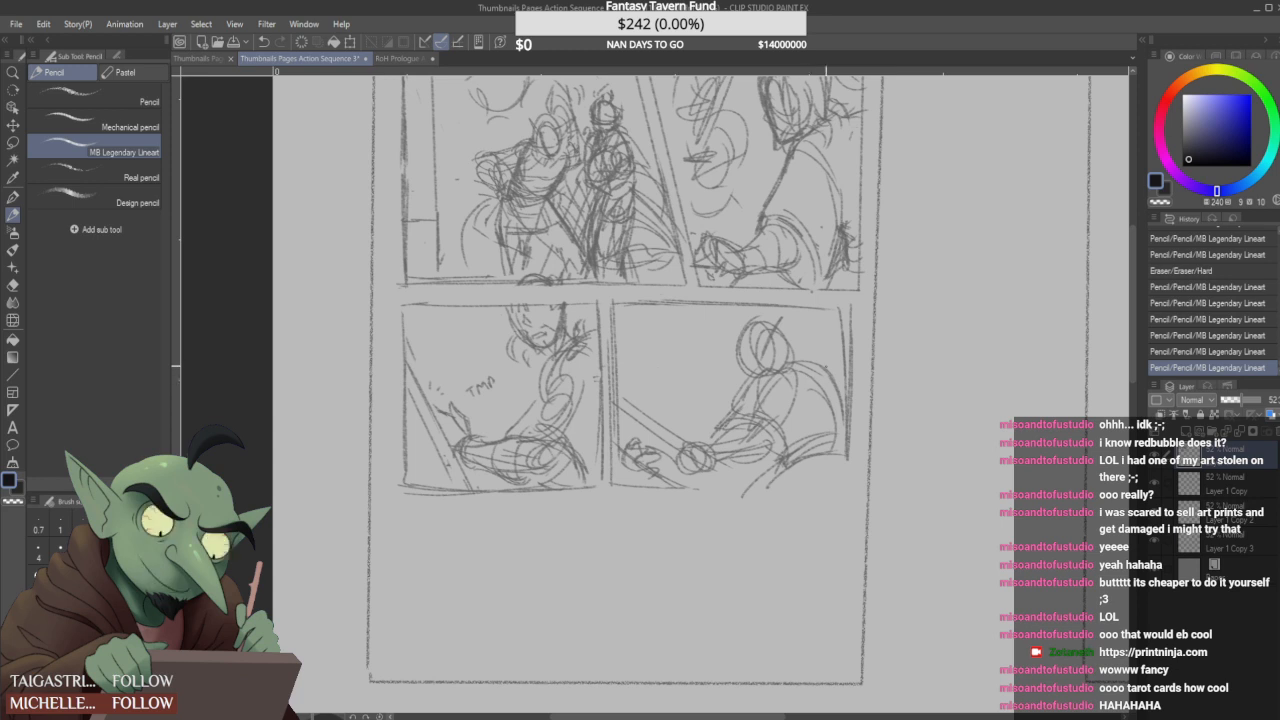
drag(804, 361, 829, 397)
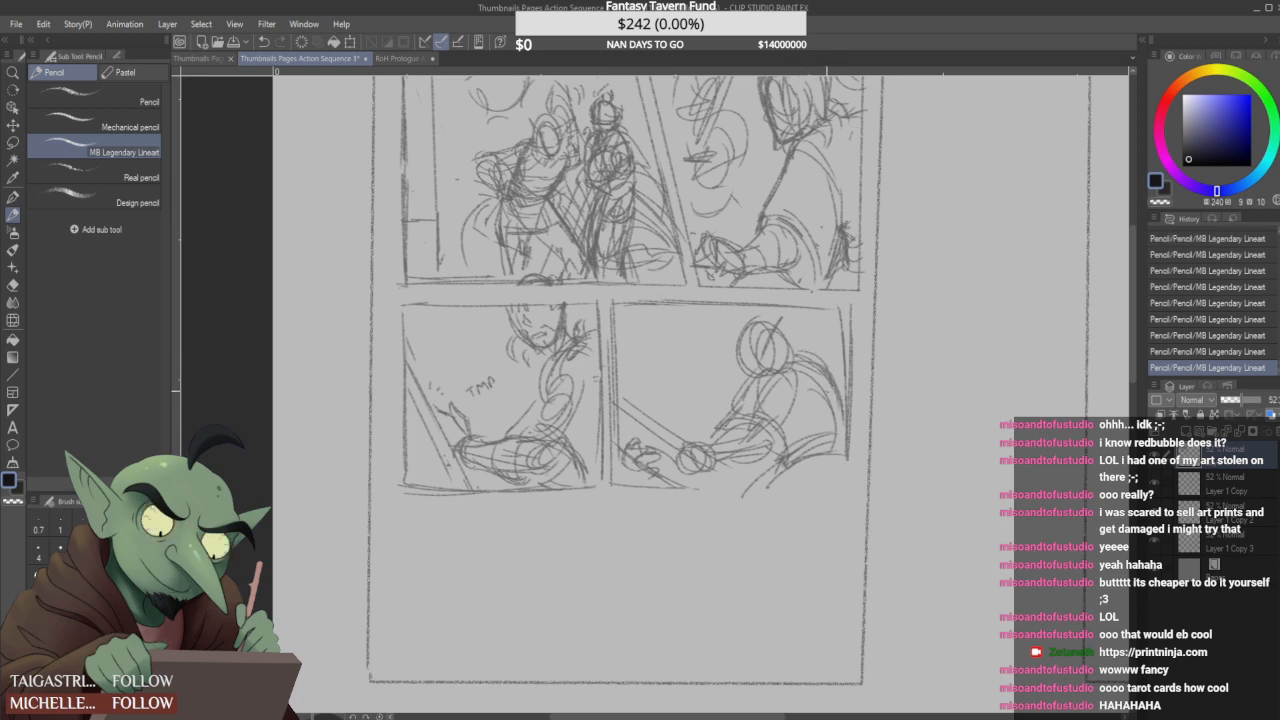
- Sketch the fourth-panel figure's face outline and hood, undoing the stray strokes
drag(758, 320, 773, 356)
mouse_move(768, 312)
mouse_down()
mouse_move(796, 346)
mouse_move(774, 352)
mouse_move(792, 334)
mouse_move(794, 356)
mouse_move(755, 380)
mouse_move(765, 361)
mouse_up()
key(ctrl+z)
key(ctrl+z)
key(ctrl+z)
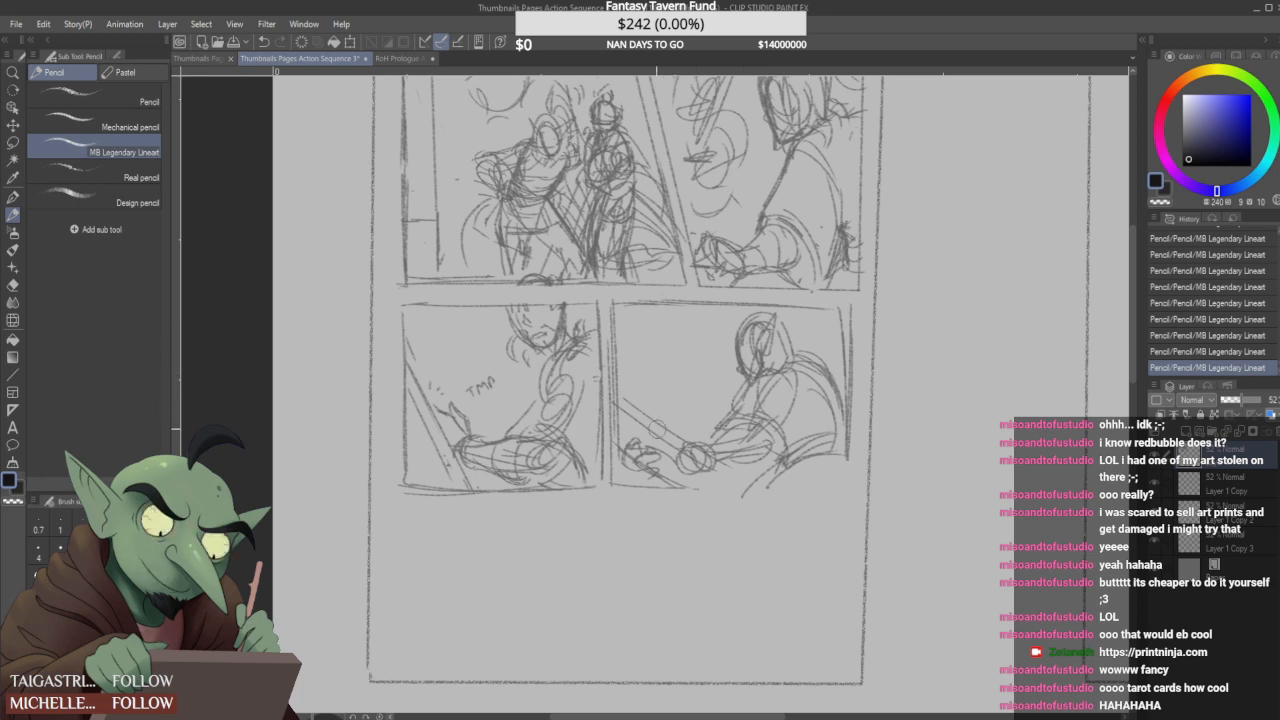
- Erase and resketch the fourth-panel figure's hand and forearm, and extend the slanted edge past the elbow
mouse_move(652, 442)
mouse_down()
mouse_move(634, 474)
mouse_move(700, 429)
mouse_move(684, 429)
mouse_up()
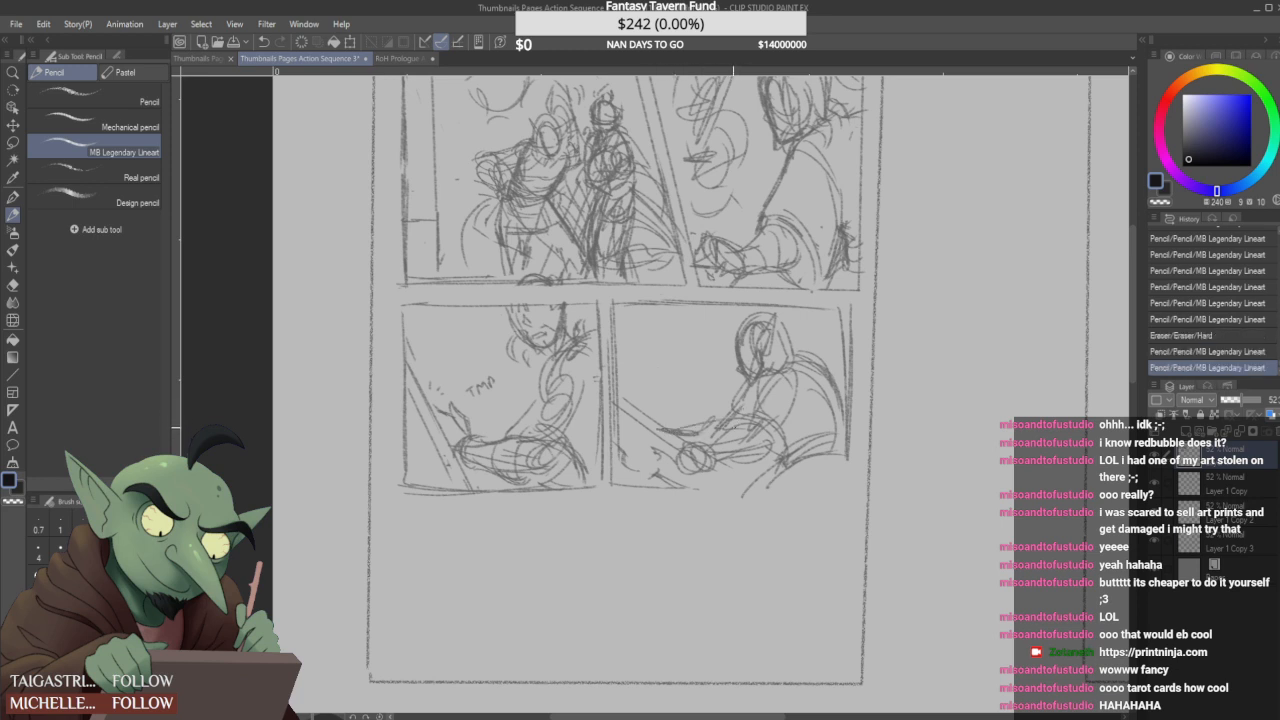
drag(716, 452, 772, 442)
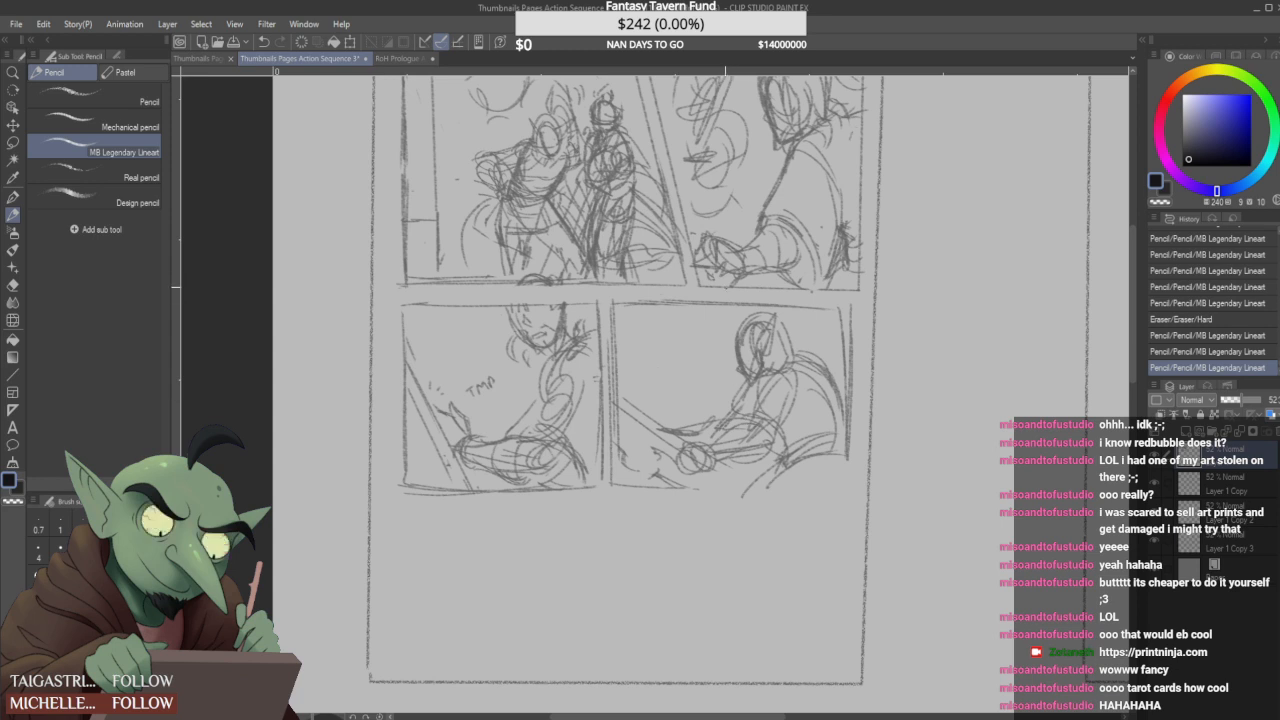
mouse_move(656, 309)
mouse_down()
mouse_move(673, 335)
mouse_move(650, 312)
mouse_move(662, 340)
mouse_move(642, 322)
mouse_move(645, 343)
mouse_up()
mouse_move(648, 307)
mouse_down()
mouse_move(643, 325)
mouse_move(674, 346)
mouse_move(680, 332)
mouse_move(667, 337)
mouse_up()
scroll(649, 373, down, 1)
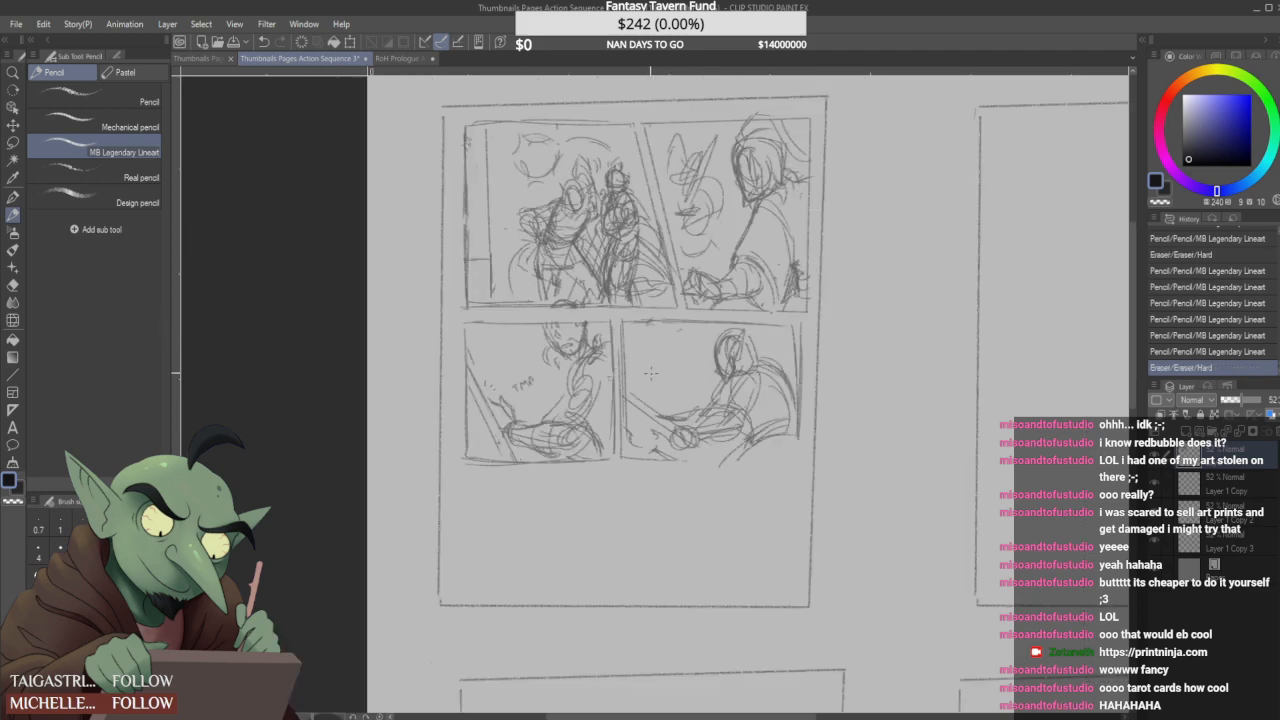
scroll(658, 430, up, 1)
drag(660, 411, 712, 398)
mouse_move(704, 441)
mouse_down()
mouse_move(755, 462)
mouse_move(744, 466)
mouse_up()
scroll(670, 366, up, 1)
scroll(671, 380, down, 2)
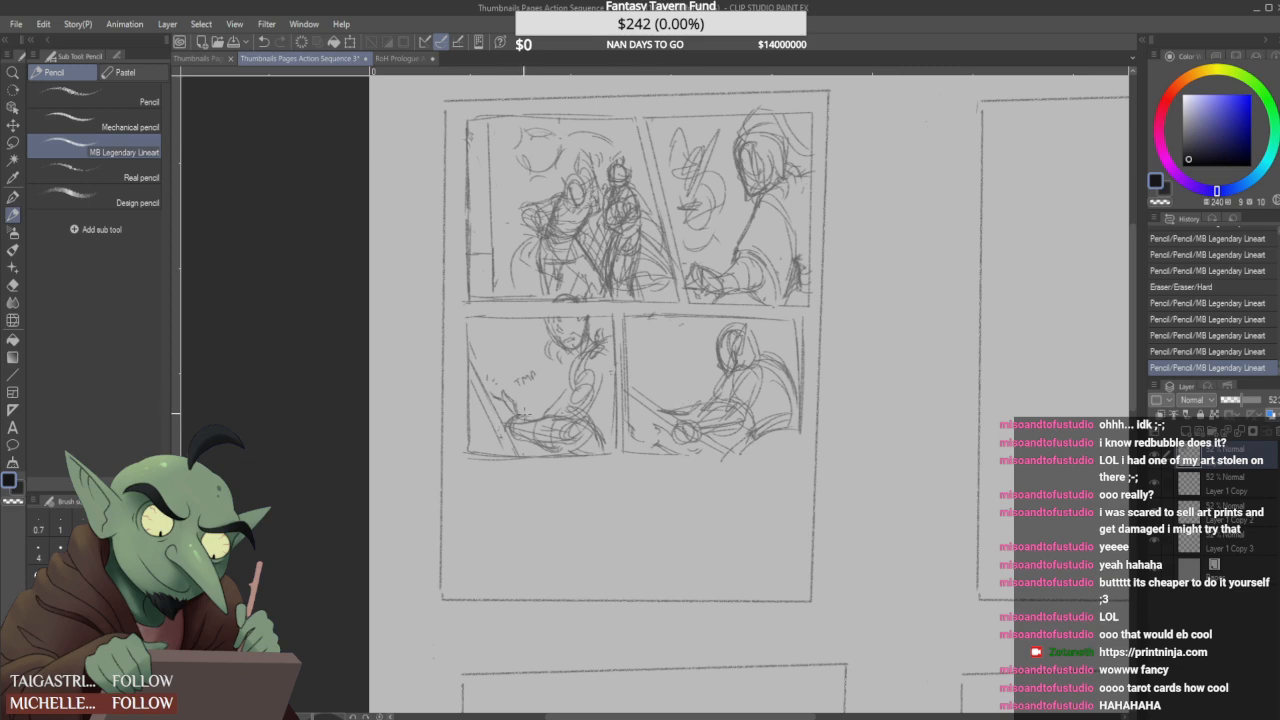
- Redefine the hand, forearm and cloak folds of the second panel's hooded figure
scroll(683, 267, up, 2)
mouse_move(698, 262)
mouse_down()
mouse_move(746, 278)
mouse_move(740, 307)
mouse_move(757, 318)
mouse_move(718, 326)
mouse_up()
mouse_move(692, 303)
mouse_down()
mouse_move(728, 280)
mouse_move(761, 293)
mouse_move(752, 310)
mouse_move(764, 288)
mouse_move(768, 314)
mouse_move(806, 318)
mouse_up()
mouse_move(790, 262)
mouse_down()
mouse_move(819, 250)
mouse_move(846, 314)
mouse_move(858, 310)
mouse_up()
drag(846, 302, 884, 283)
drag(892, 212, 881, 274)
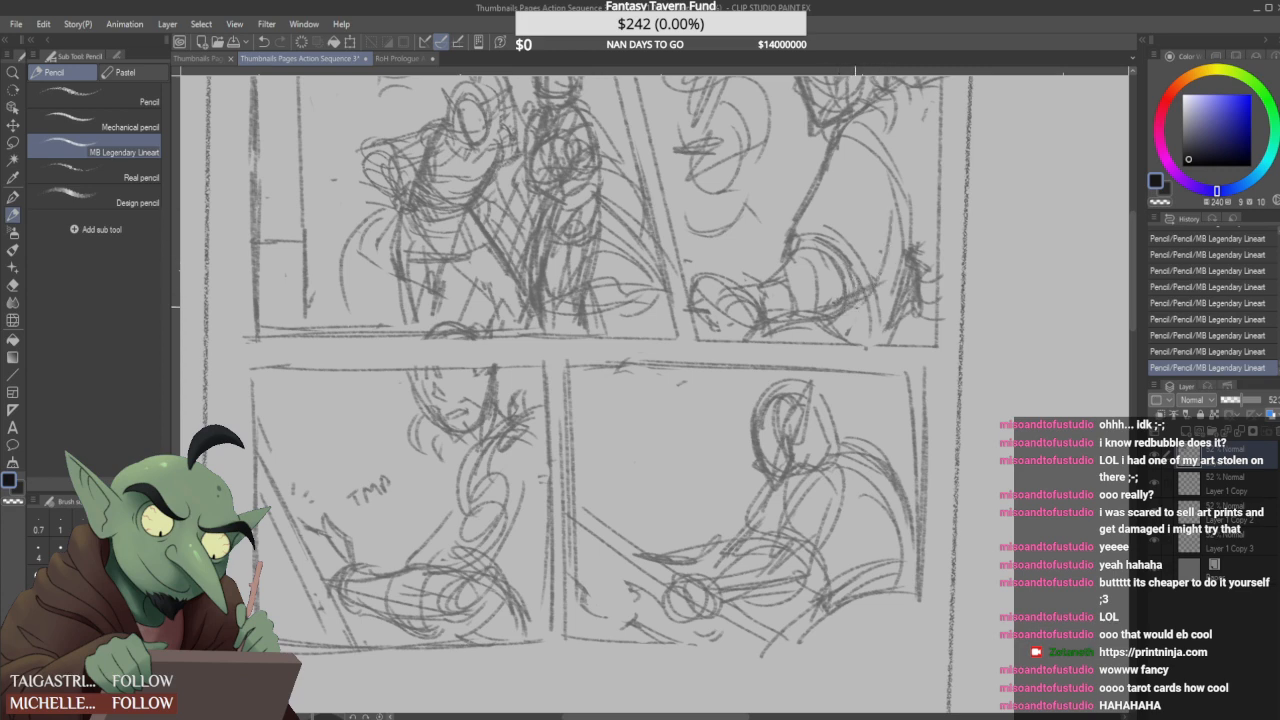
- Reinforce the second-panel figure's forearm, and erase and redraw its front torso line as a curve down from the shoulder
scroll(815, 306, down, 2)
scroll(814, 281, up, 2)
drag(790, 294, 844, 274)
mouse_move(778, 309)
mouse_down()
mouse_move(843, 268)
mouse_move(885, 187)
mouse_up()
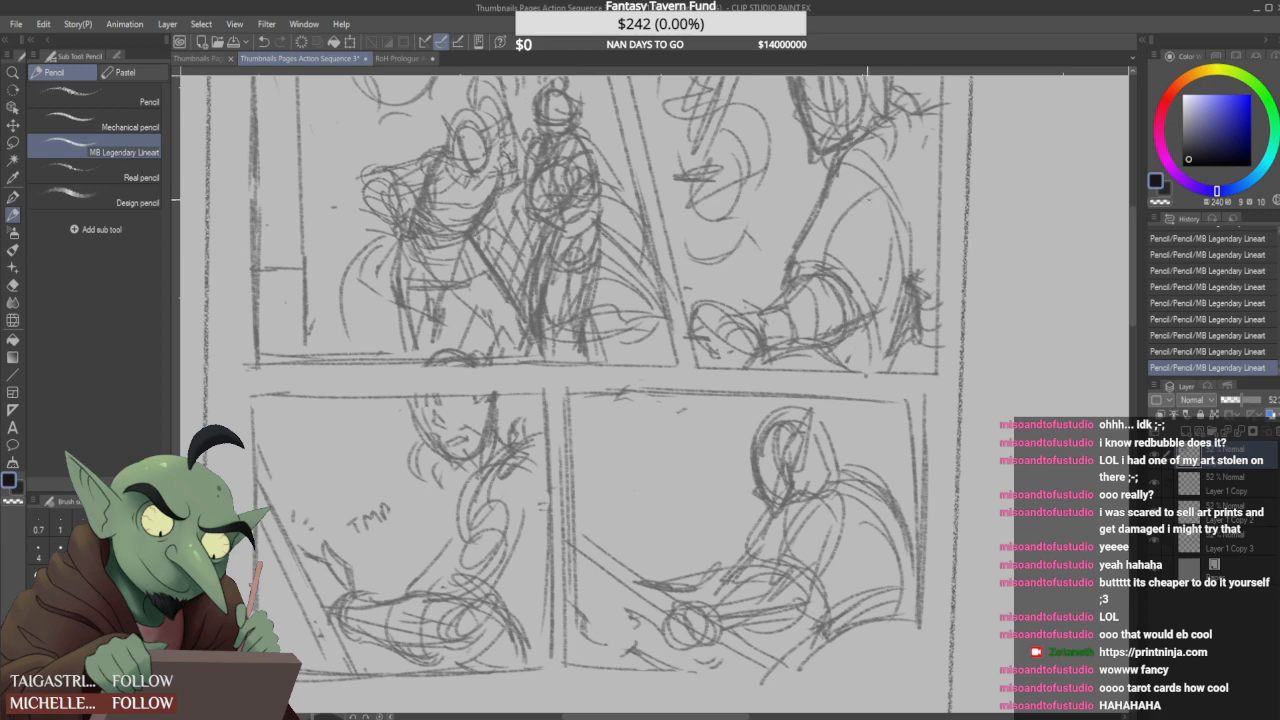
scroll(829, 231, down, 4)
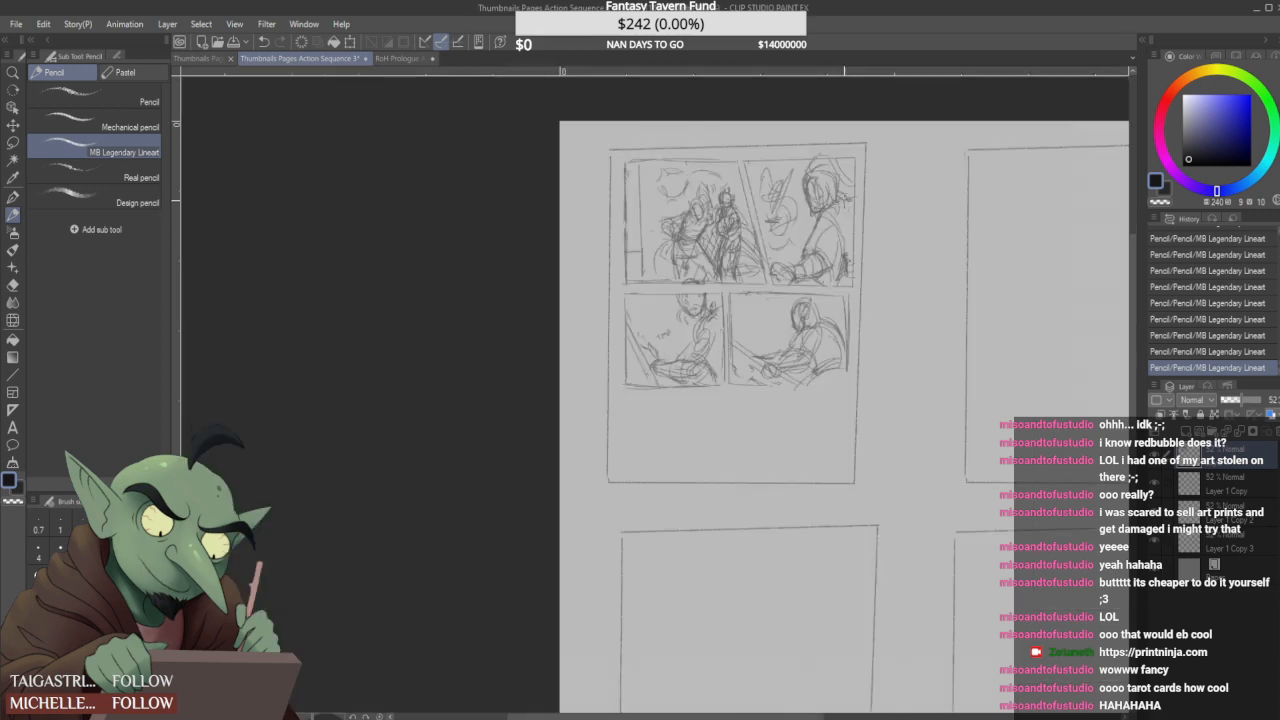
scroll(829, 231, up, 1)
scroll(829, 231, up, 3)
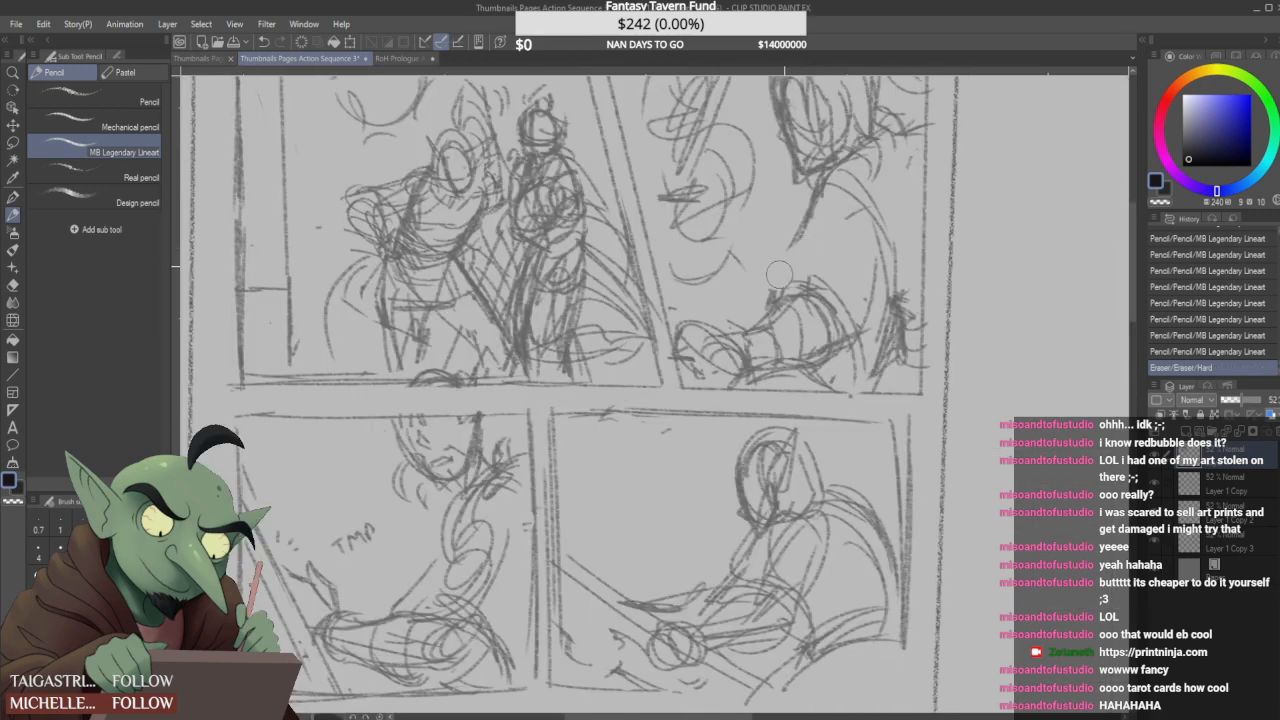
drag(768, 308, 764, 283)
drag(812, 228, 818, 222)
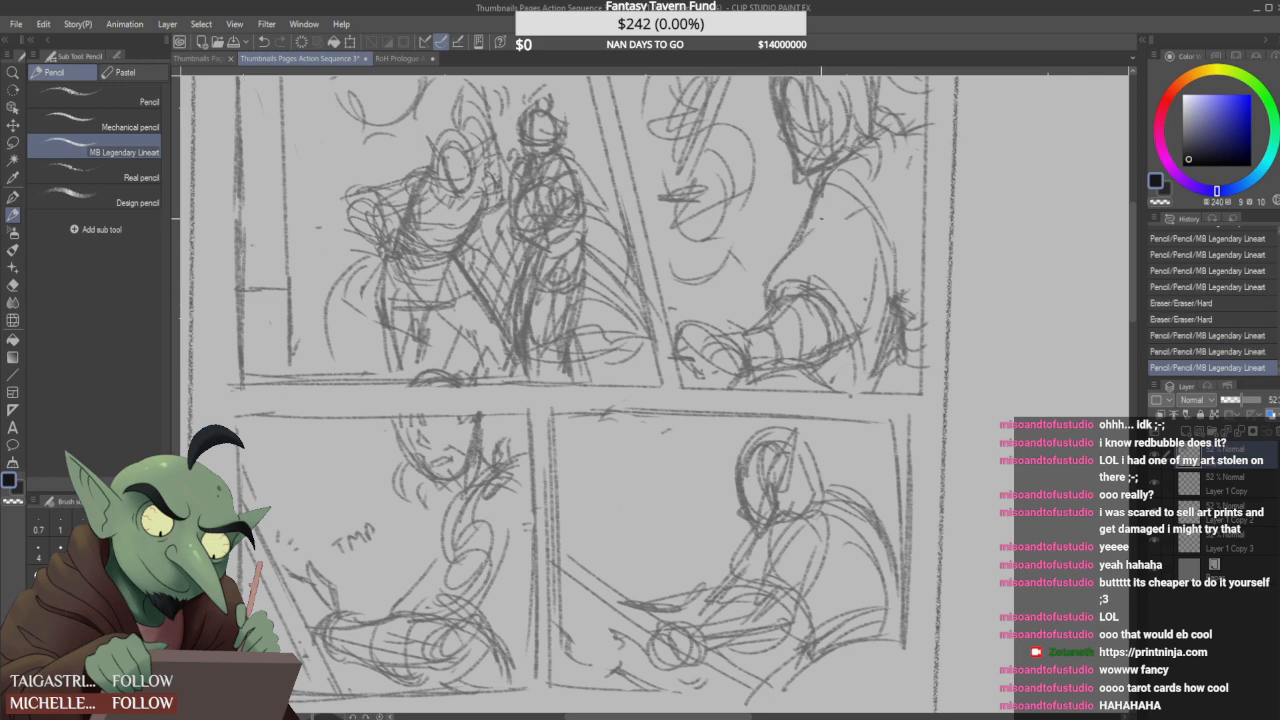
- Redraw the second-panel figure's front torso and sleeve lines, checking them against the full page
scroll(805, 240, down, 3)
scroll(805, 240, up, 1)
mouse_move(805, 245)
mouse_down()
mouse_move(815, 205)
mouse_move(855, 190)
mouse_move(824, 215)
mouse_move(848, 215)
mouse_move(824, 212)
mouse_move(798, 272)
mouse_up()
scroll(847, 225, down, 1)
scroll(811, 210, up, 1)
drag(830, 222, 789, 310)
scroll(825, 262, down, 1)
scroll(820, 236, up, 1)
drag(812, 244, 806, 264)
scroll(900, 206, down, 2)
scroll(900, 206, up, 1)
scroll(900, 206, down, 1)
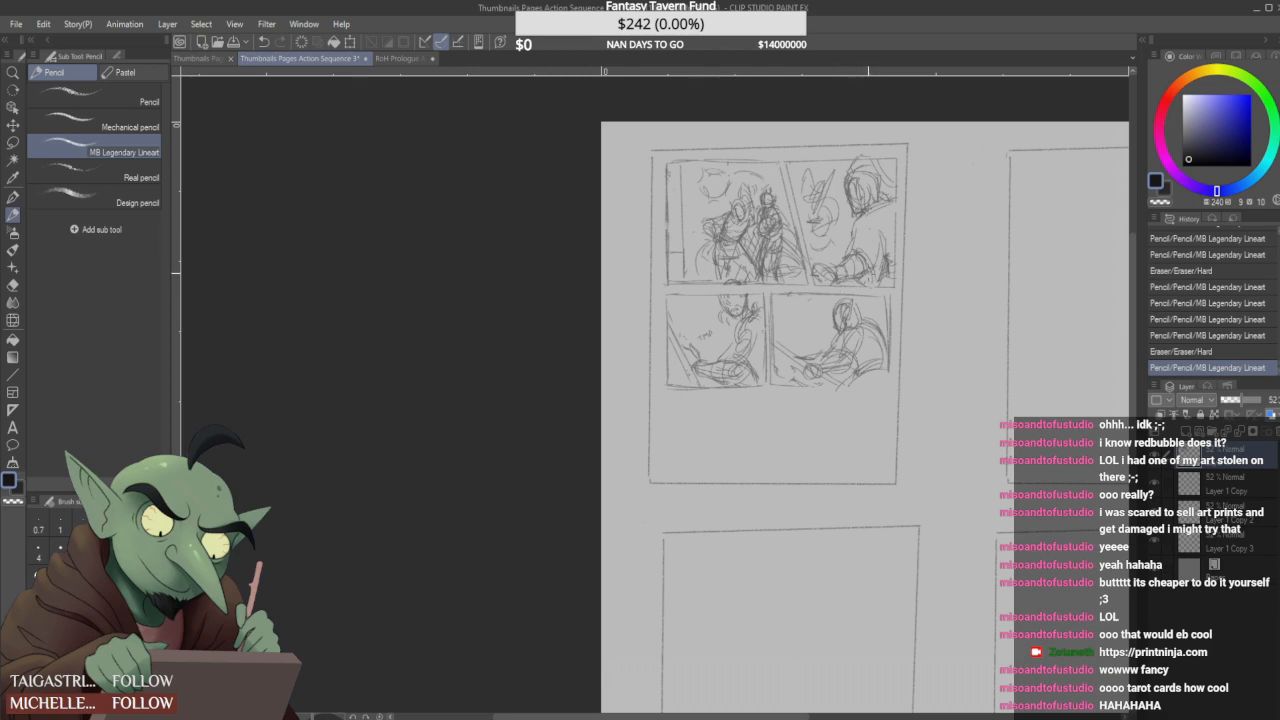
- Sketch an angular, slanted shape facing the hooded figure in the fourth panel, extending a diagonal line past the upper border
scroll(877, 363, up, 2)
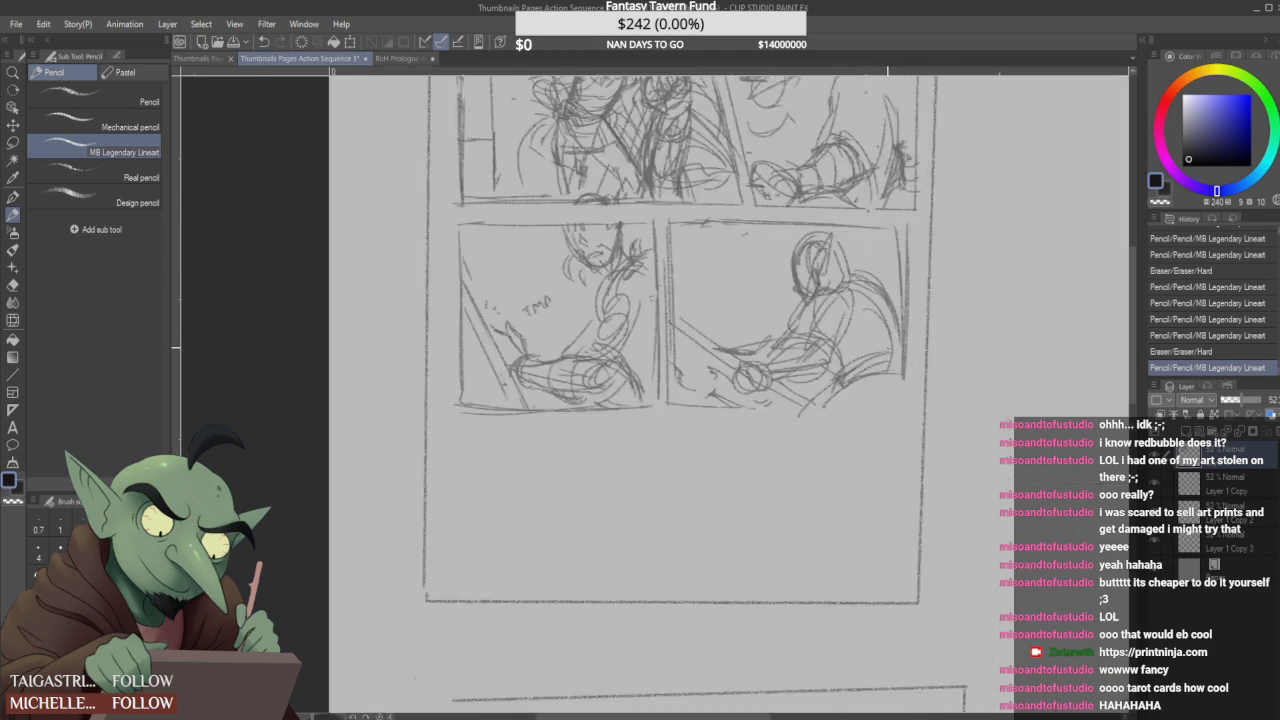
scroll(892, 363, down, 2)
scroll(892, 363, up, 2)
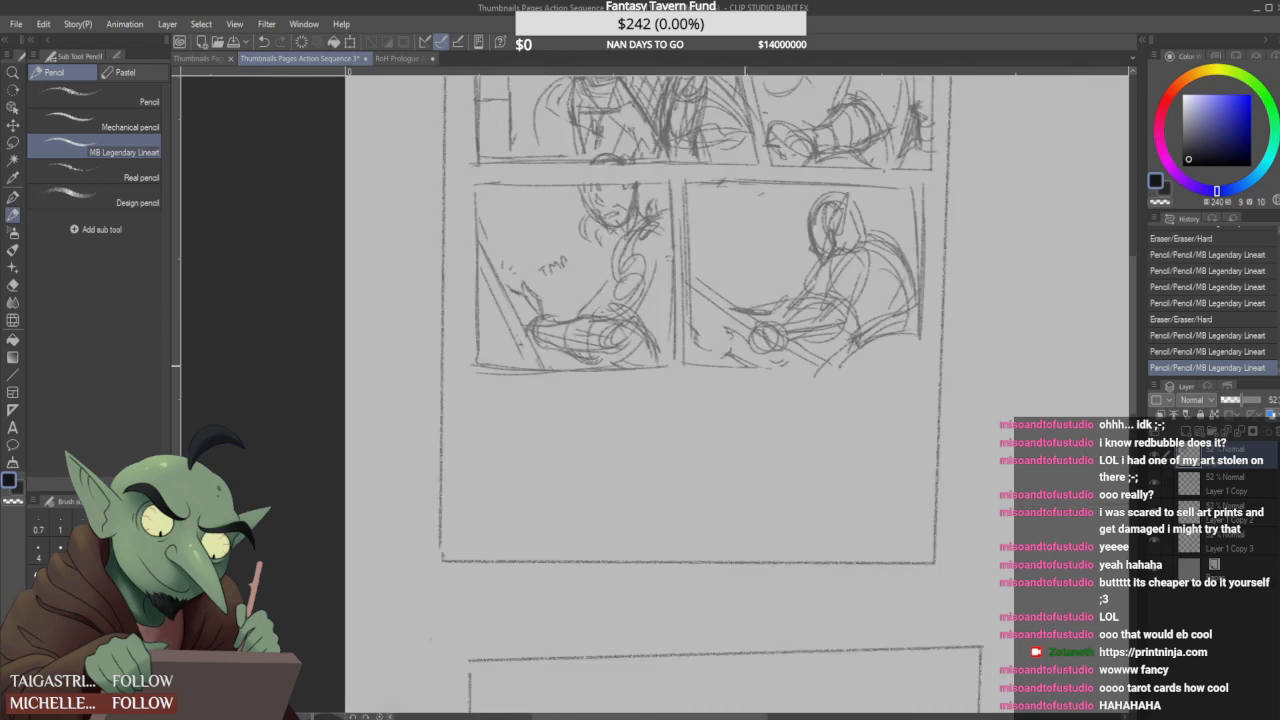
mouse_move(720, 211)
mouse_down()
mouse_move(739, 214)
mouse_move(718, 231)
mouse_up()
drag(767, 194, 785, 191)
drag(742, 234, 720, 249)
drag(790, 193, 706, 246)
drag(741, 197, 705, 245)
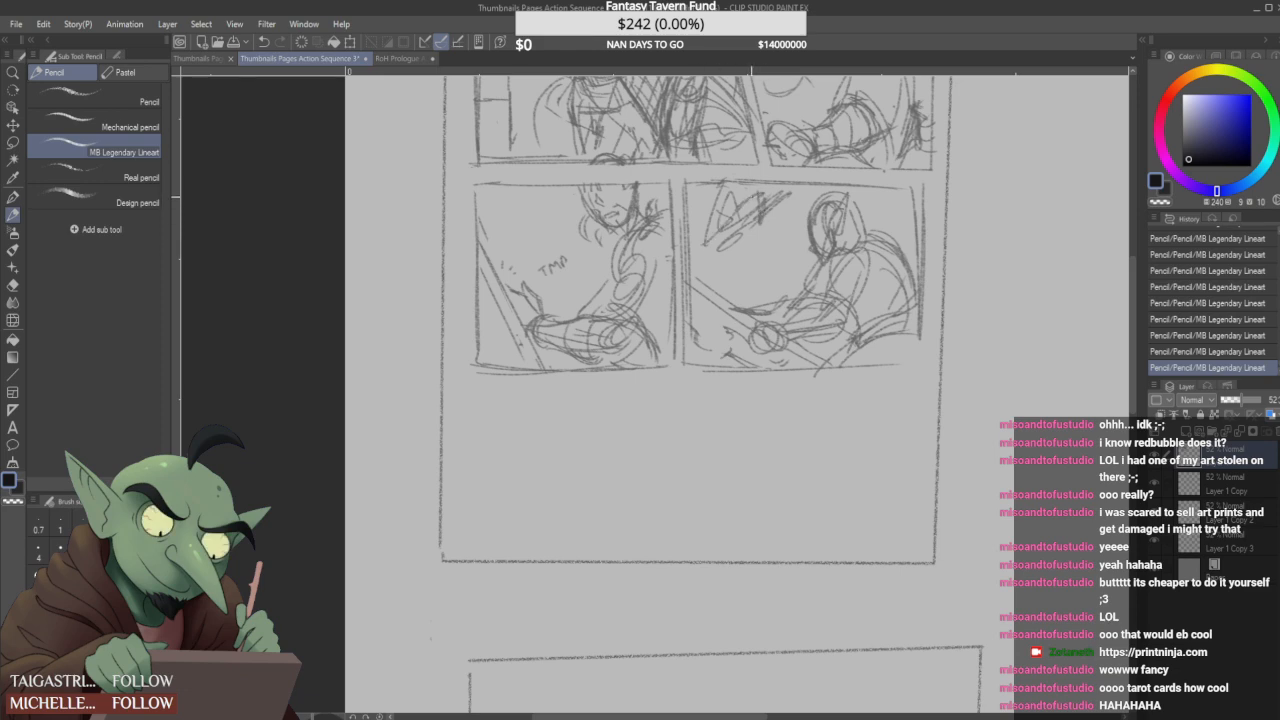
drag(770, 193, 819, 162)
- Erase part of the fourth panel's angular shape and resketch it with small rounded forms, slanted lines and curved strokes beneath
key(e)
mouse_move(755, 213)
mouse_down()
mouse_move(723, 272)
mouse_move(735, 266)
mouse_up()
mouse_move(716, 268)
mouse_down()
mouse_move(737, 274)
mouse_move(753, 249)
mouse_move(736, 277)
mouse_up()
key(e)
mouse_move(772, 212)
mouse_down()
mouse_move(728, 250)
mouse_move(756, 244)
mouse_move(700, 262)
mouse_move(722, 268)
mouse_move(800, 200)
mouse_up()
mouse_move(788, 215)
mouse_down()
mouse_move(738, 256)
mouse_move(790, 202)
mouse_up()
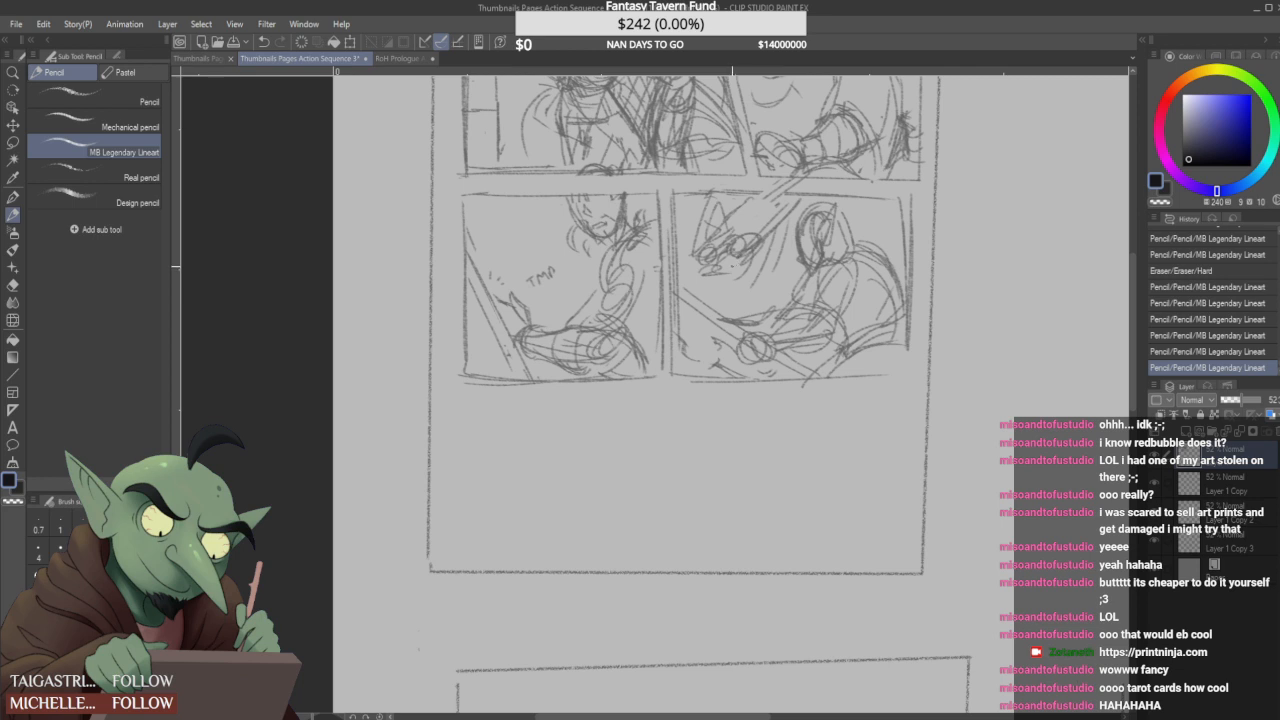
drag(733, 267, 744, 270)
drag(709, 283, 749, 287)
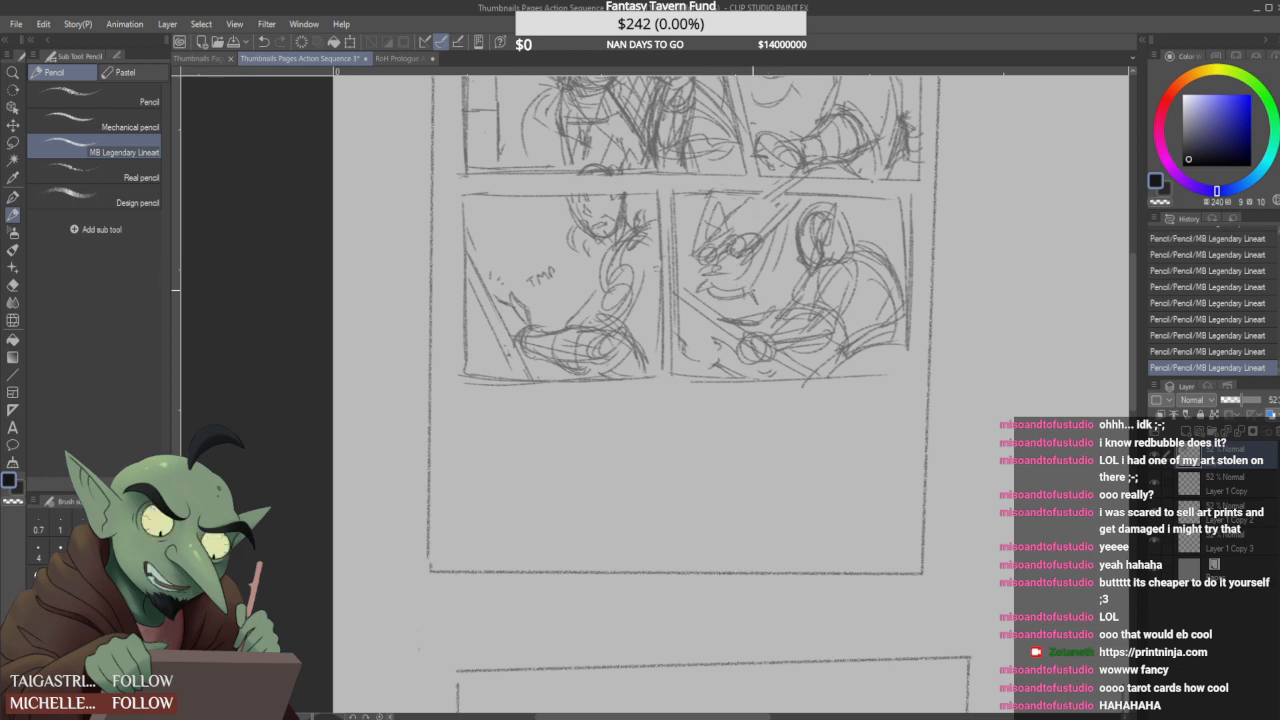
- Rough out two facing figures in the empty strip below the four panels, with round heads and long diagonal blade lines between them
scroll(706, 215, down, 3)
scroll(709, 300, up, 2)
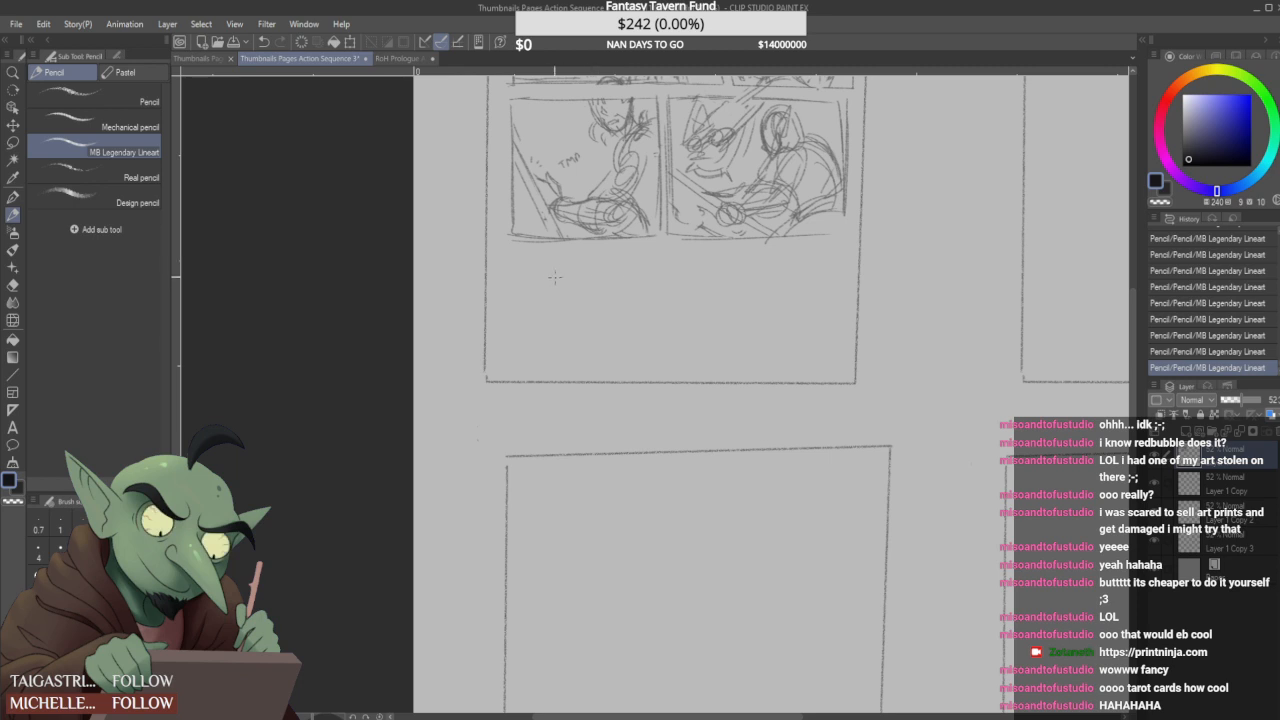
drag(650, 235, 667, 271)
mouse_move(561, 293)
mouse_down()
mouse_move(583, 252)
mouse_move(600, 283)
mouse_up()
mouse_move(580, 255)
mouse_down()
mouse_move(582, 292)
mouse_move(570, 253)
mouse_move(593, 286)
mouse_move(573, 268)
mouse_move(596, 262)
mouse_move(617, 306)
mouse_move(623, 276)
mouse_move(643, 279)
mouse_move(594, 314)
mouse_move(678, 290)
mouse_up()
mouse_move(630, 246)
mouse_down()
mouse_move(684, 268)
mouse_move(729, 331)
mouse_up()
drag(661, 261, 746, 317)
drag(672, 284, 788, 381)
drag(667, 320, 744, 369)
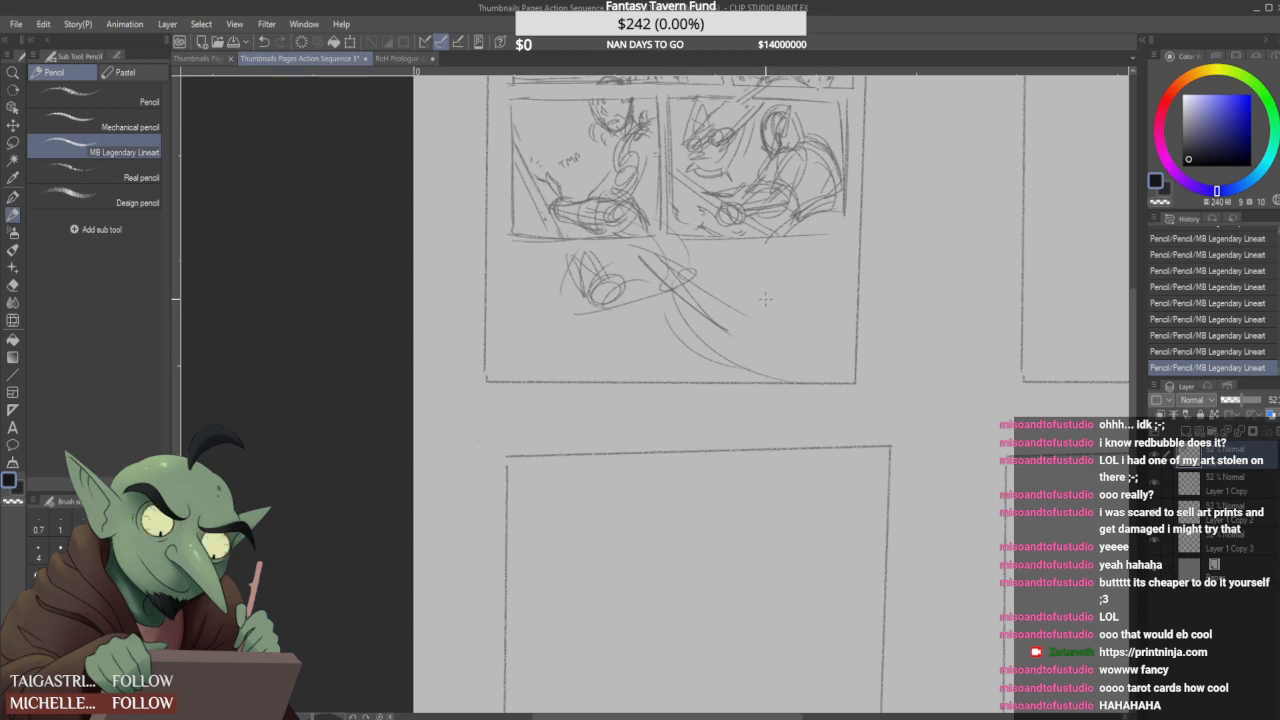
mouse_move(697, 287)
mouse_down()
mouse_move(767, 335)
mouse_move(752, 344)
mouse_move(771, 335)
mouse_move(780, 285)
mouse_move(802, 268)
mouse_move(752, 292)
mouse_up()
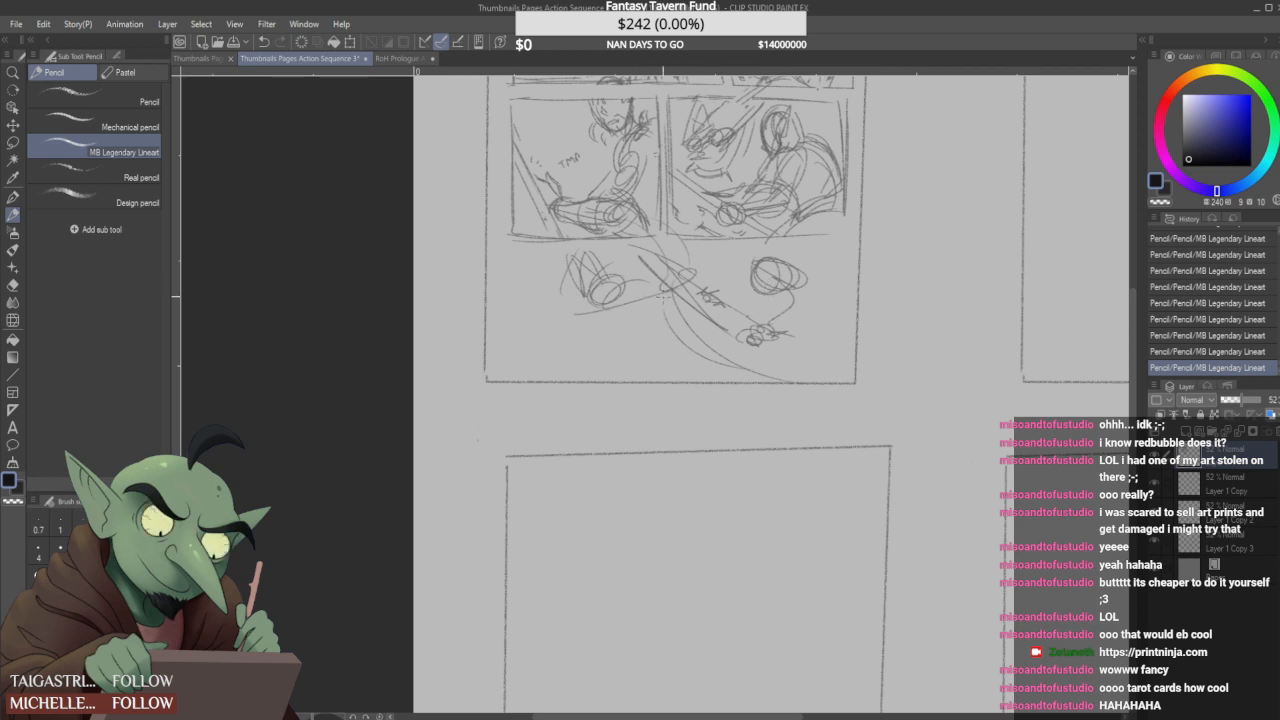
- Erase the left figure's rough forms and draw a heavy diagonal blade crossing the opponent's blade in the bottom strip
drag(706, 266, 592, 354)
drag(646, 306, 584, 350)
mouse_move(596, 262)
mouse_down()
mouse_move(566, 292)
mouse_move(622, 300)
mouse_move(562, 362)
mouse_move(572, 342)
mouse_move(616, 348)
mouse_up()
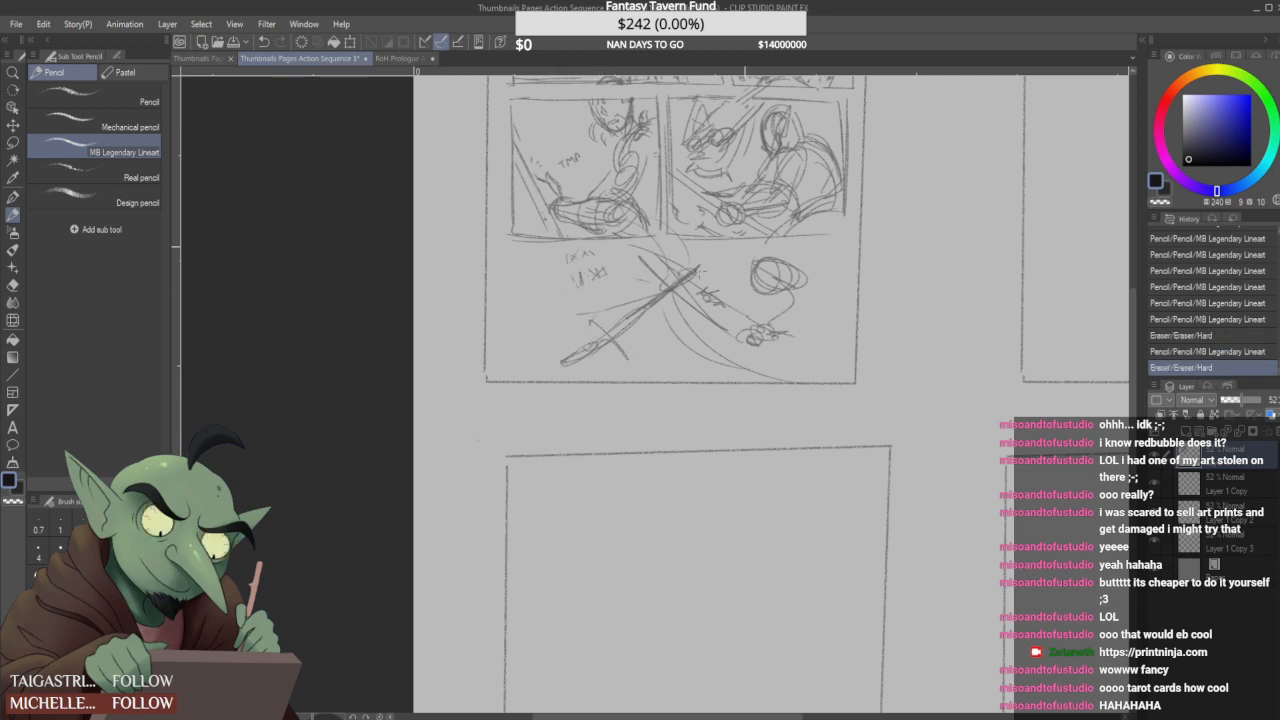
drag(700, 262, 678, 284)
mouse_move(724, 254)
mouse_down()
mouse_move(698, 292)
mouse_move(677, 287)
mouse_move(710, 272)
mouse_up()
mouse_move(624, 337)
mouse_down()
mouse_move(694, 283)
mouse_move(674, 287)
mouse_up()
drag(672, 293, 705, 291)
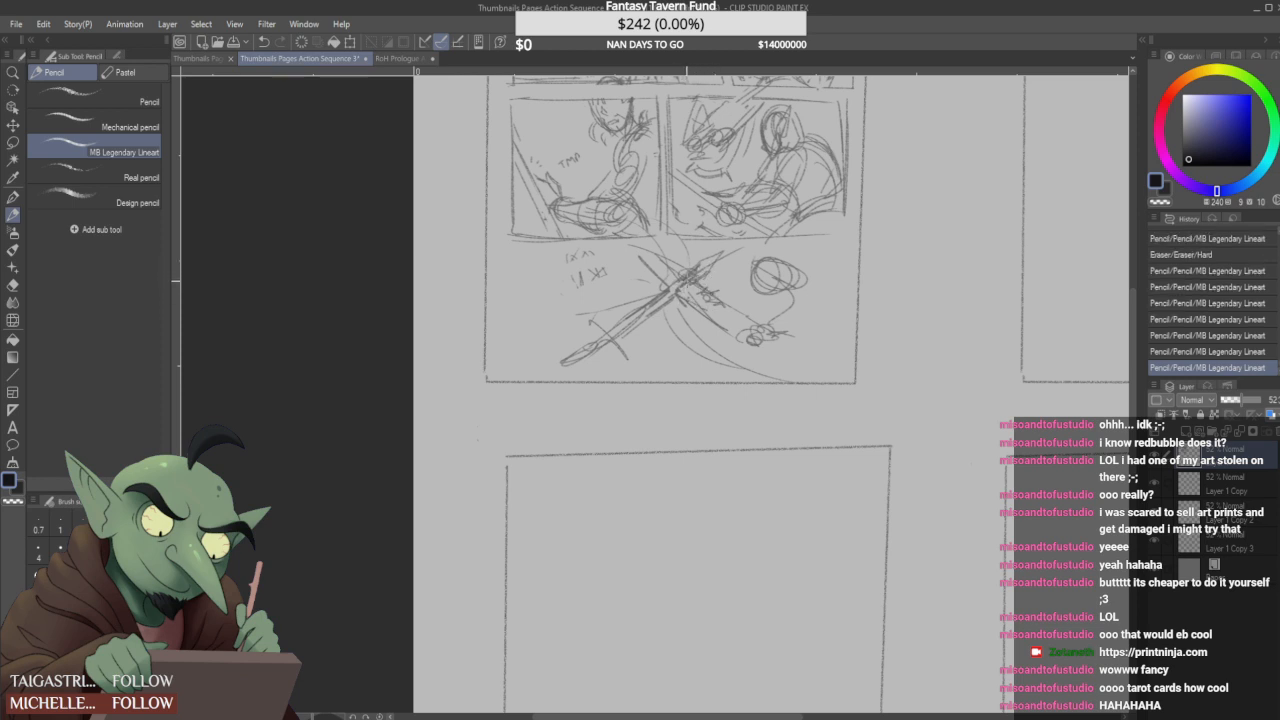
- Resketch the left figure's head, arm and cloak curves in the bottom strip, and letter a sound effect above the crossed blades
mouse_move(560, 366)
mouse_down()
mouse_move(614, 334)
mouse_move(586, 293)
mouse_move(558, 326)
mouse_up()
mouse_move(590, 285)
mouse_down()
mouse_move(606, 258)
mouse_move(592, 290)
mouse_move(618, 266)
mouse_up()
mouse_move(554, 336)
mouse_down()
mouse_move(606, 300)
mouse_move(620, 320)
mouse_move(604, 337)
mouse_move(612, 356)
mouse_up()
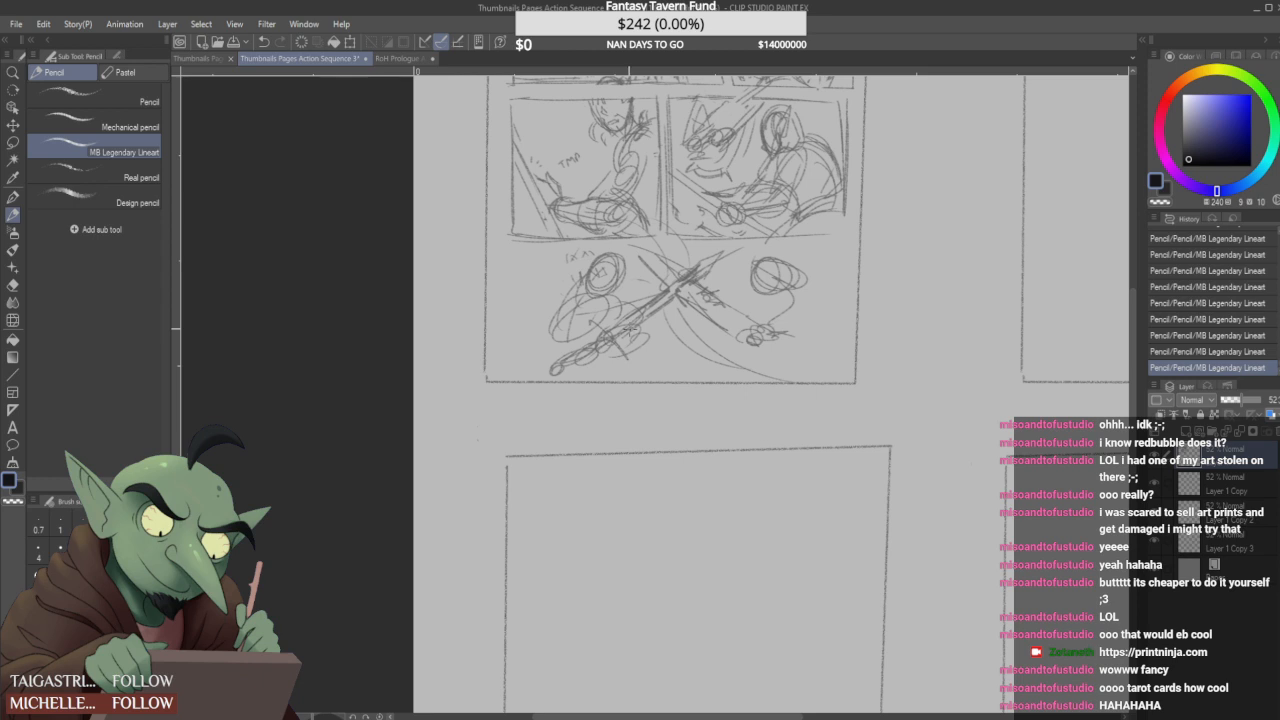
mouse_move(662, 246)
mouse_down()
mouse_move(640, 256)
mouse_move(709, 246)
mouse_up()
mouse_move(593, 239)
mouse_down()
mouse_move(588, 274)
mouse_move(543, 309)
mouse_up()
drag(576, 269, 540, 320)
drag(612, 292, 642, 305)
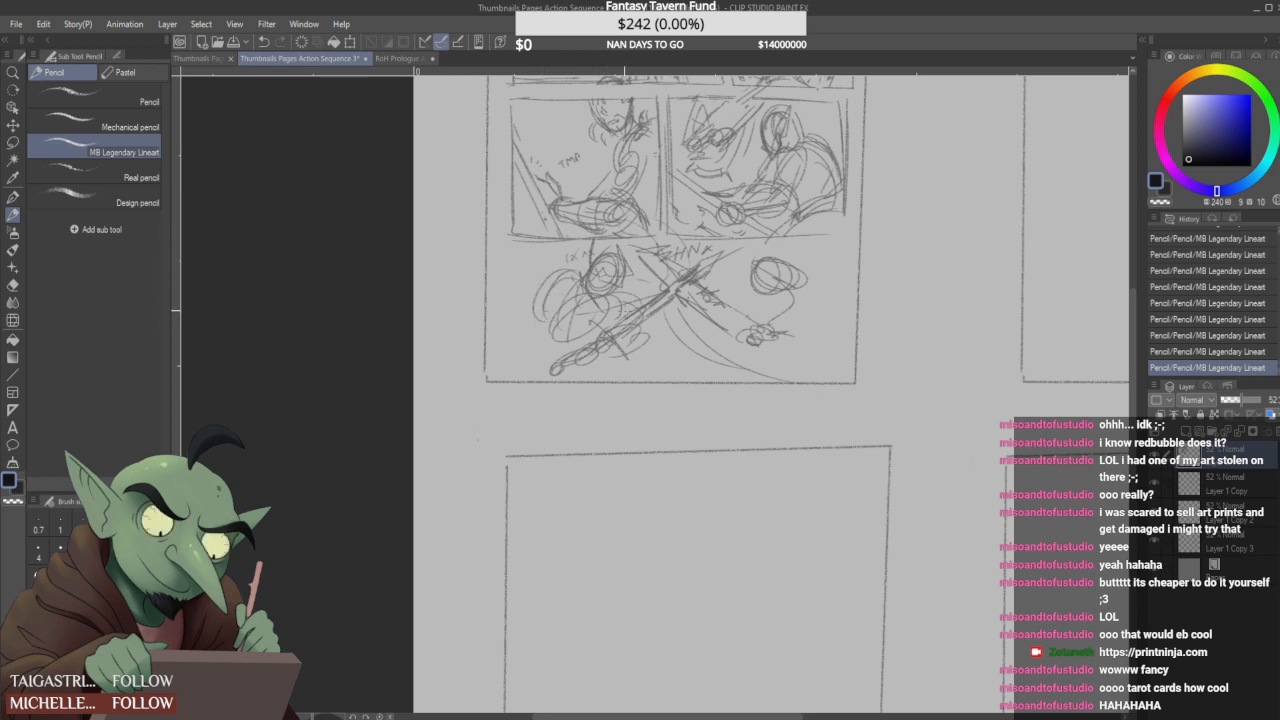
- Build up the right figure's head, arms, torso and cloak in the bottom strip, and add folds to the left figure
mouse_move(730, 350)
mouse_down()
mouse_move(796, 371)
mouse_move(776, 347)
mouse_move(731, 356)
mouse_move(755, 362)
mouse_move(742, 370)
mouse_move(772, 378)
mouse_up()
drag(776, 367, 780, 385)
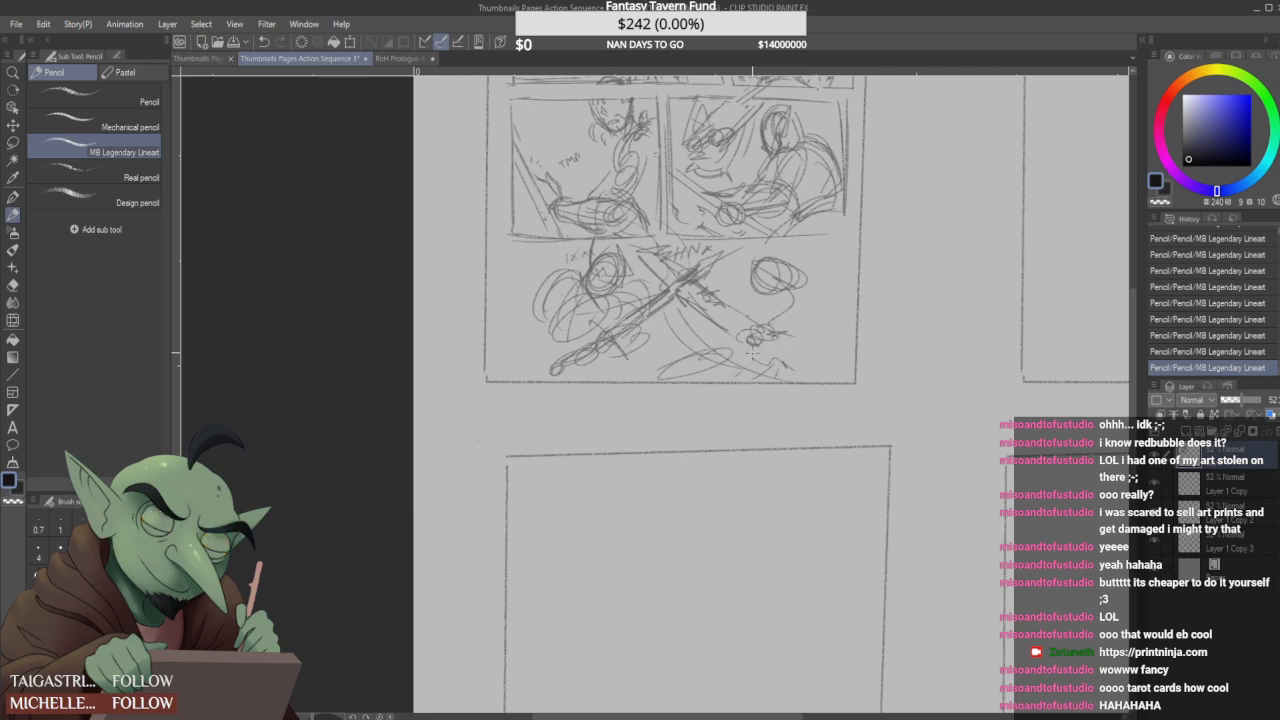
mouse_move(698, 310)
mouse_down()
mouse_move(718, 290)
mouse_move(774, 278)
mouse_up()
mouse_move(790, 270)
mouse_down()
mouse_move(752, 300)
mouse_move(780, 288)
mouse_up()
drag(760, 270, 774, 332)
drag(790, 310, 782, 332)
mouse_move(740, 284)
mouse_down()
mouse_move(736, 342)
mouse_move(788, 301)
mouse_move(814, 330)
mouse_up()
mouse_move(756, 336)
mouse_down()
mouse_move(801, 306)
mouse_move(812, 313)
mouse_move(801, 303)
mouse_move(819, 311)
mouse_move(808, 289)
mouse_move(823, 316)
mouse_move(811, 304)
mouse_move(744, 313)
mouse_move(742, 371)
mouse_move(724, 346)
mouse_move(766, 356)
mouse_move(771, 321)
mouse_move(737, 339)
mouse_move(756, 337)
mouse_move(743, 374)
mouse_up()
mouse_move(724, 352)
mouse_down()
mouse_move(756, 362)
mouse_move(660, 375)
mouse_move(740, 362)
mouse_move(672, 372)
mouse_up()
mouse_move(786, 359)
mouse_down()
mouse_move(757, 378)
mouse_move(806, 361)
mouse_up()
mouse_move(609, 323)
mouse_down()
mouse_move(566, 337)
mouse_move(602, 336)
mouse_up()
mouse_move(611, 308)
mouse_down()
mouse_move(644, 321)
mouse_move(606, 339)
mouse_move(624, 341)
mouse_move(587, 374)
mouse_up()
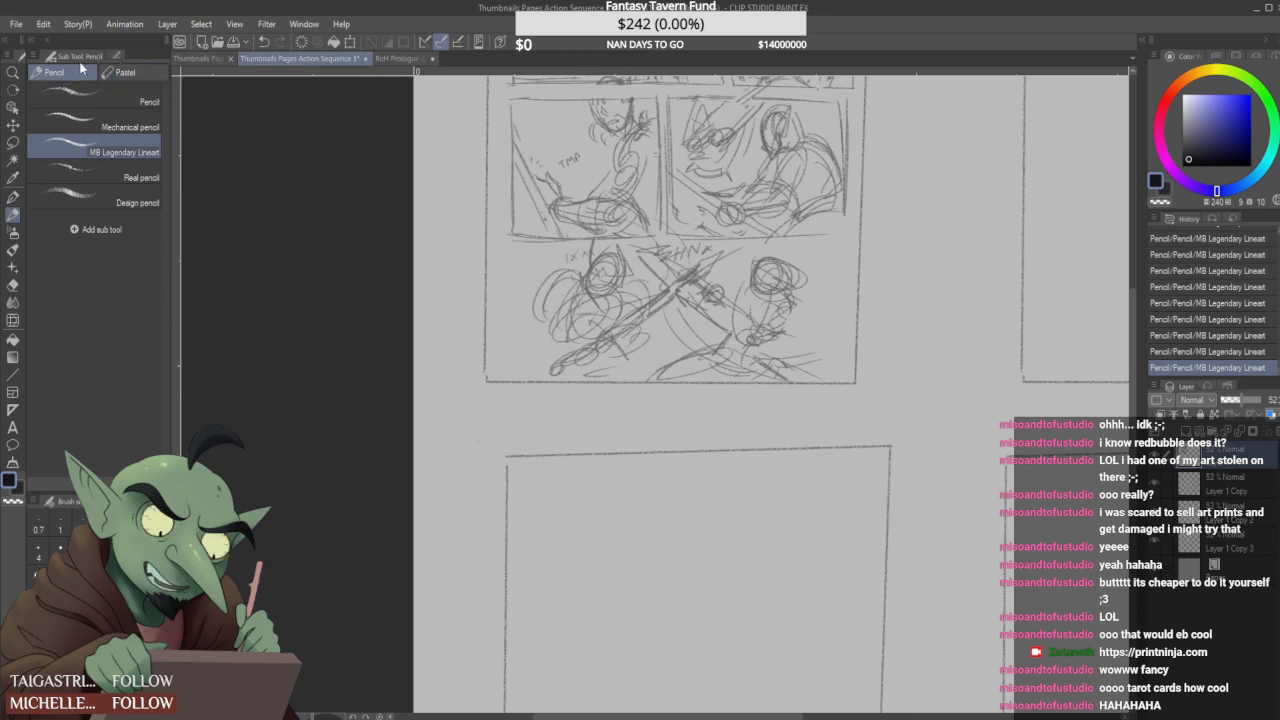
- Lasso the bottom strip's two-figure sketch, delete it and clear the selection
key(m)
mouse_move(530, 376)
mouse_down()
mouse_move(558, 250)
mouse_move(652, 238)
mouse_move(838, 262)
mouse_move(830, 377)
mouse_move(560, 372)
mouse_up()
key(Delete)
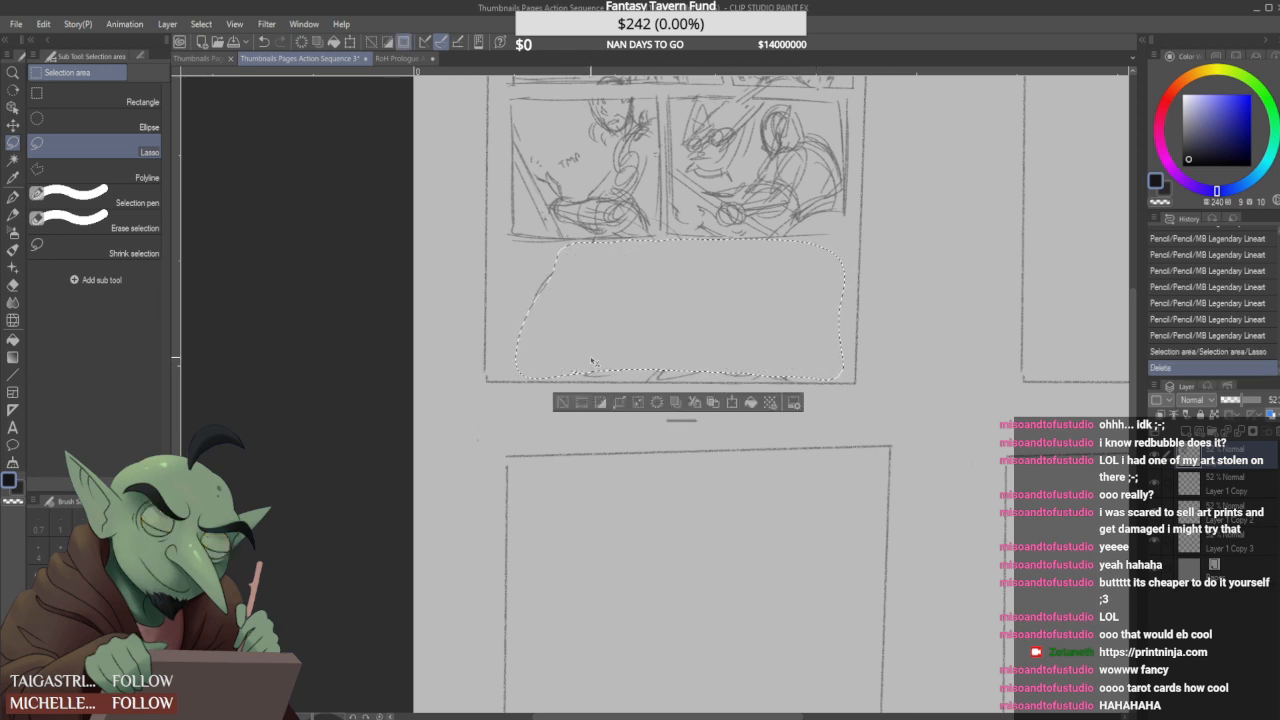
key(ctrl+d)
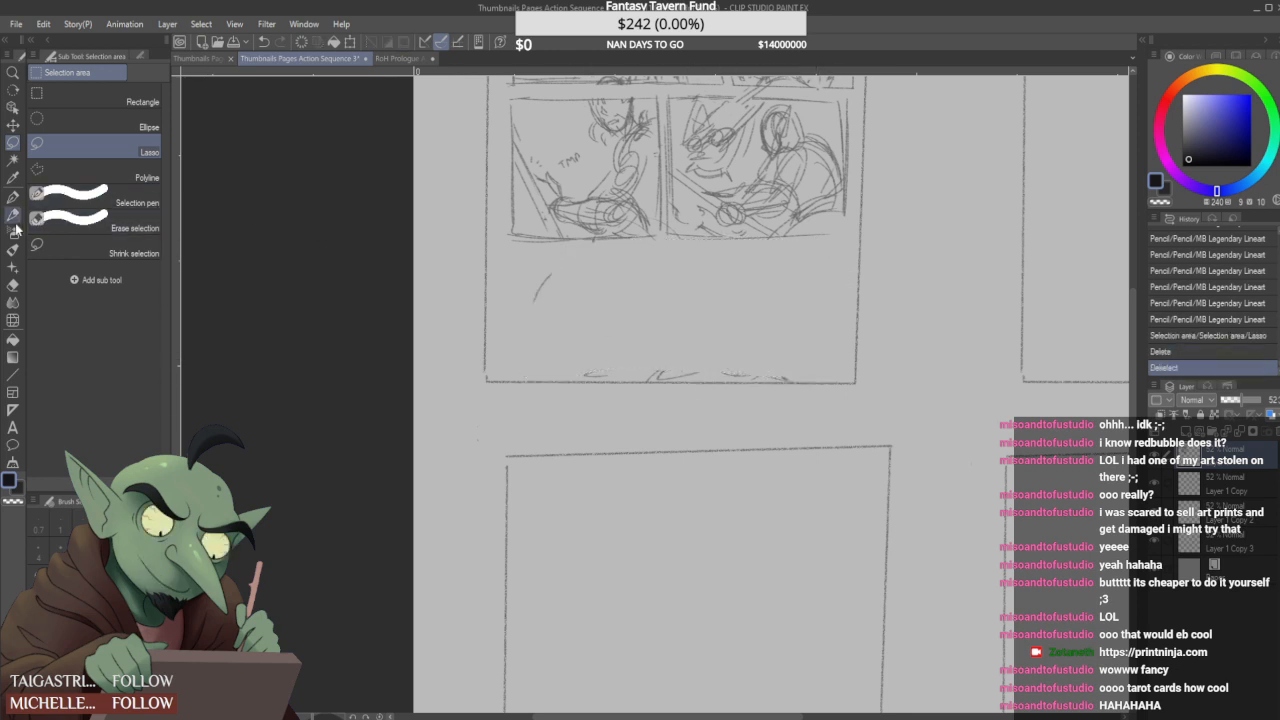
- Restart the bottom strip with the pencil, sketching the right figure's head, a diagonal blade, a gripping hand and a raised open hand
key(p)
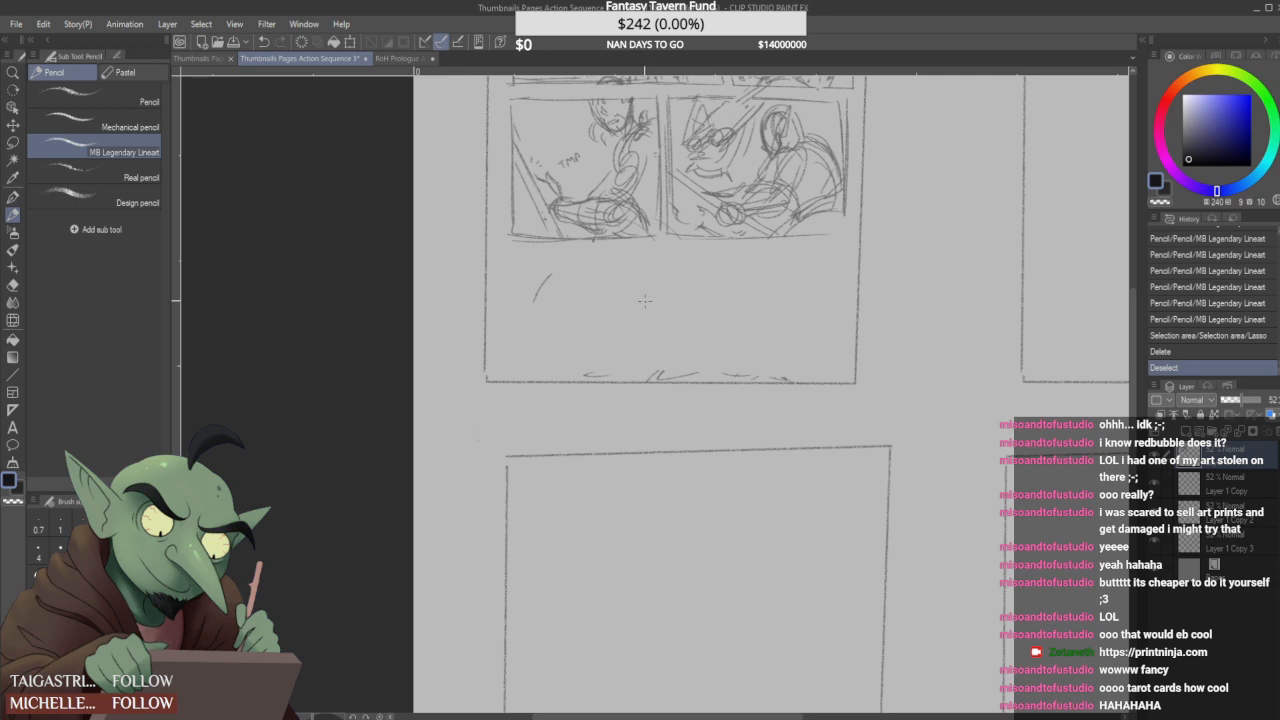
mouse_move(725, 282)
mouse_down()
mouse_move(712, 288)
mouse_move(740, 270)
mouse_up()
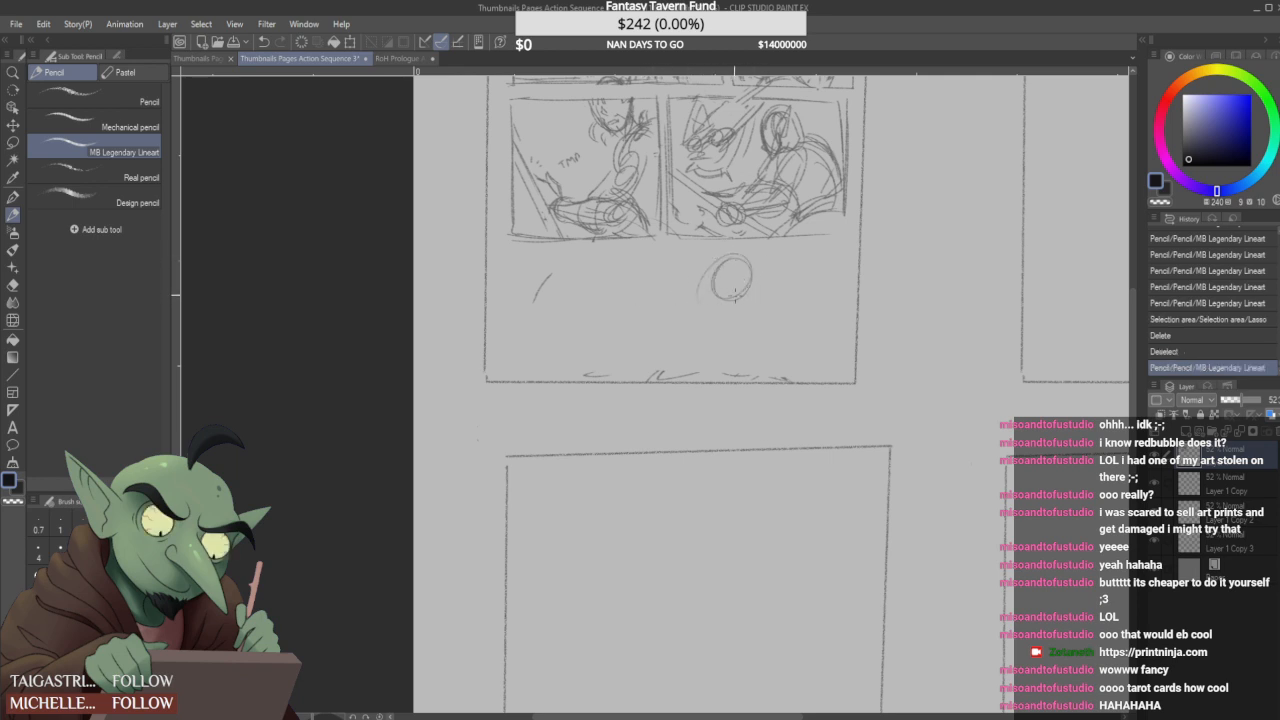
mouse_move(625, 325)
mouse_down()
mouse_move(656, 301)
mouse_move(650, 318)
mouse_up()
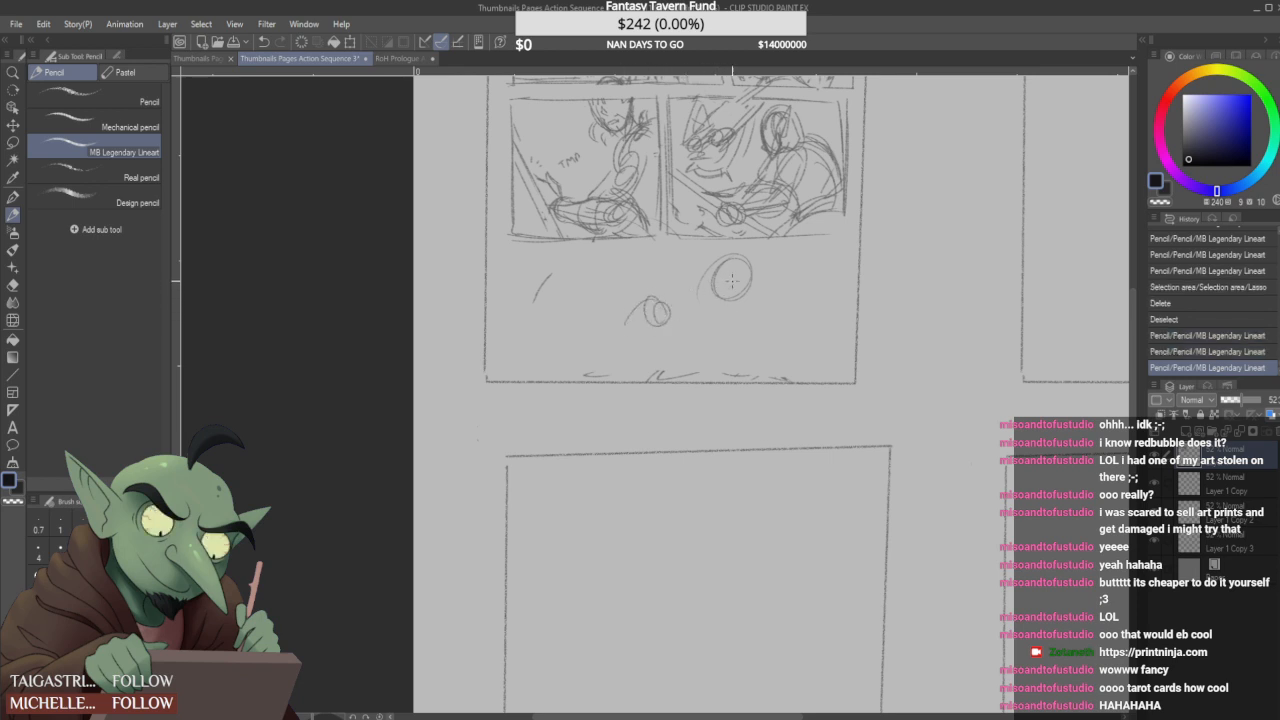
mouse_move(614, 278)
mouse_down()
mouse_move(648, 246)
mouse_move(622, 262)
mouse_move(762, 339)
mouse_move(656, 314)
mouse_move(714, 341)
mouse_move(708, 308)
mouse_move(700, 340)
mouse_move(728, 342)
mouse_up()
mouse_move(620, 306)
mouse_down()
mouse_move(648, 288)
mouse_move(637, 286)
mouse_up()
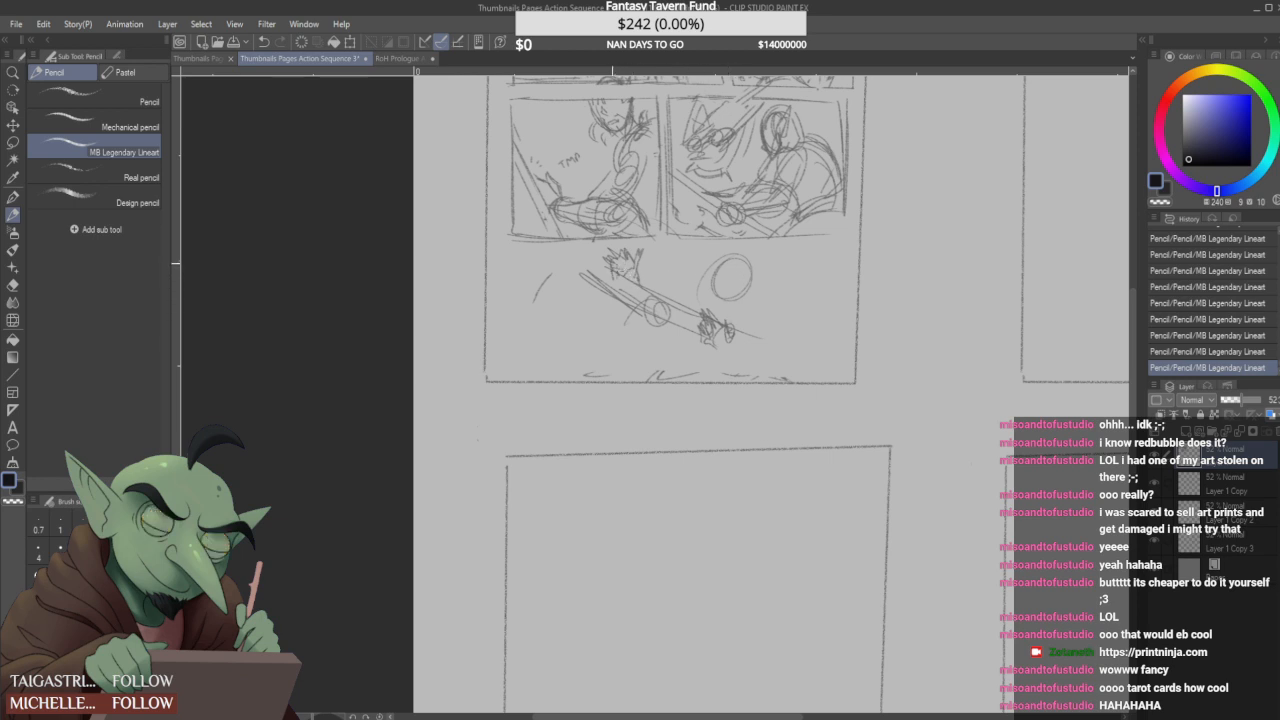
drag(712, 262, 739, 264)
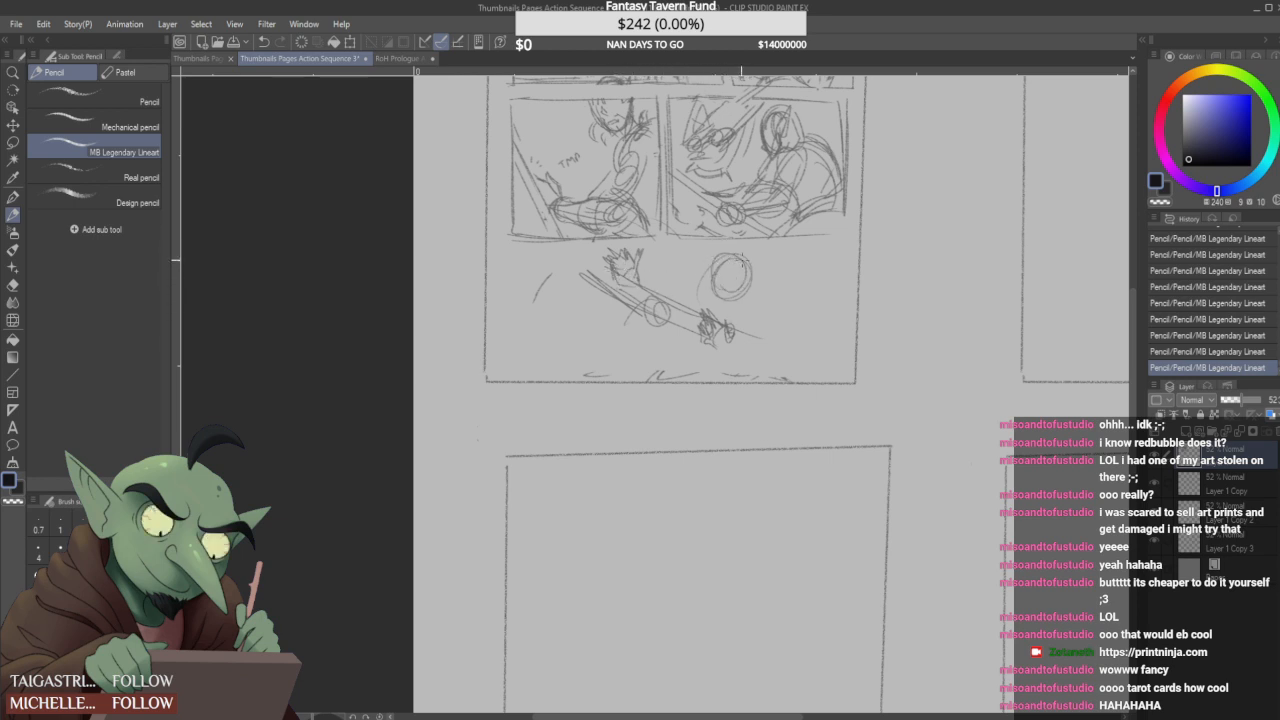
- Draw the opposing blade across the first one and add a round head for the left figure
mouse_move(546, 330)
mouse_down()
mouse_move(654, 298)
mouse_move(634, 312)
mouse_up()
drag(648, 302, 680, 326)
drag(604, 338, 650, 316)
mouse_move(520, 278)
mouse_down()
mouse_move(546, 256)
mouse_move(556, 306)
mouse_up()
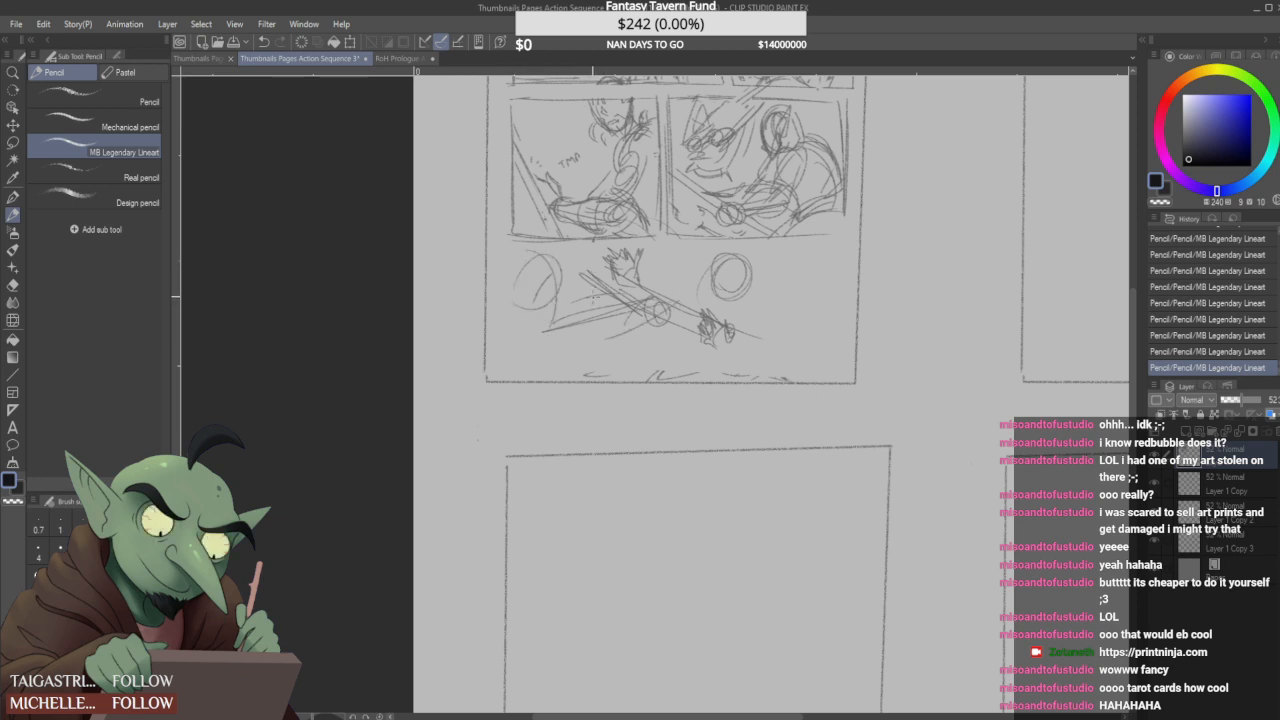
drag(646, 302, 700, 278)
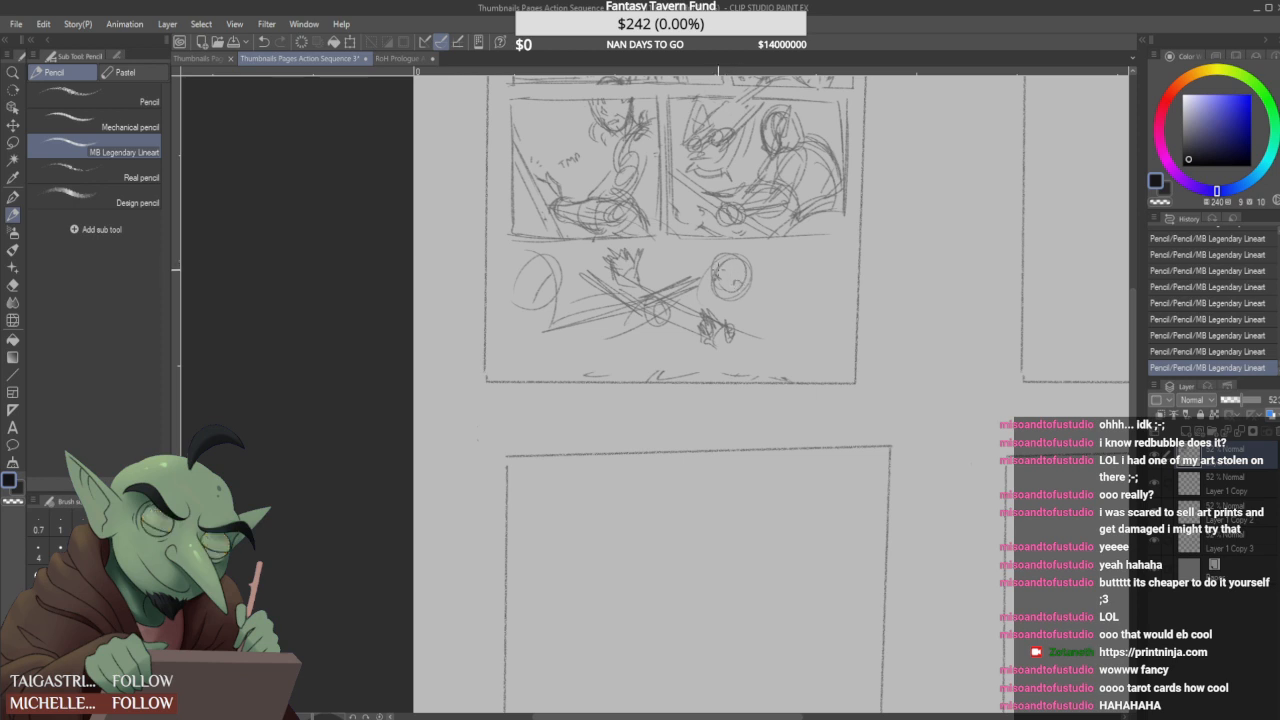
- Sketch the right figure's facial features, jaw, hood outline and pointed ear
drag(718, 281, 724, 283)
mouse_move(726, 283)
mouse_down()
mouse_move(741, 279)
mouse_move(731, 299)
mouse_move(724, 277)
mouse_move(738, 280)
mouse_up()
mouse_move(748, 283)
mouse_down()
mouse_move(770, 264)
mouse_move(712, 282)
mouse_move(730, 302)
mouse_up()
mouse_move(737, 300)
mouse_down()
mouse_move(758, 244)
mouse_move(750, 266)
mouse_up()
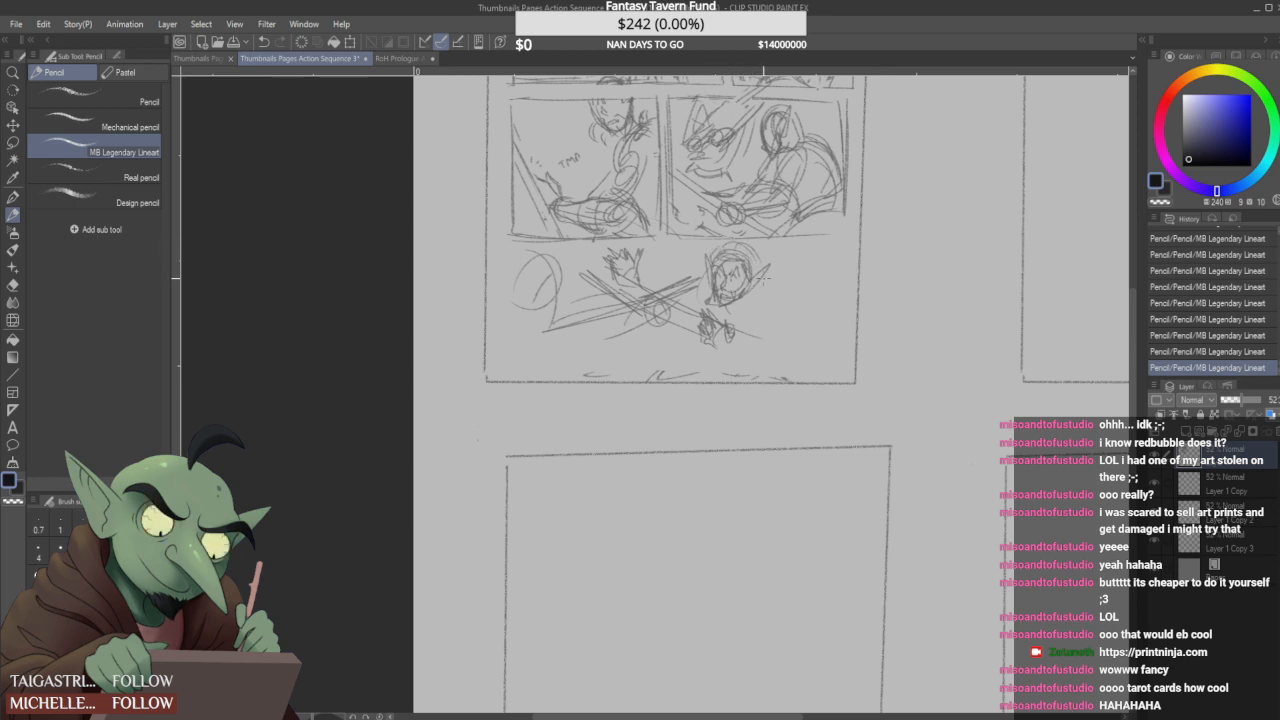
- Add the right figure's forearm and sleeve, darken its diagonal blade and refine the raised open hand
mouse_move(728, 336)
mouse_down()
mouse_move(700, 322)
mouse_move(728, 324)
mouse_move(698, 328)
mouse_move(716, 344)
mouse_move(740, 334)
mouse_move(760, 348)
mouse_up()
mouse_move(808, 352)
mouse_down()
mouse_move(775, 366)
mouse_move(648, 318)
mouse_up()
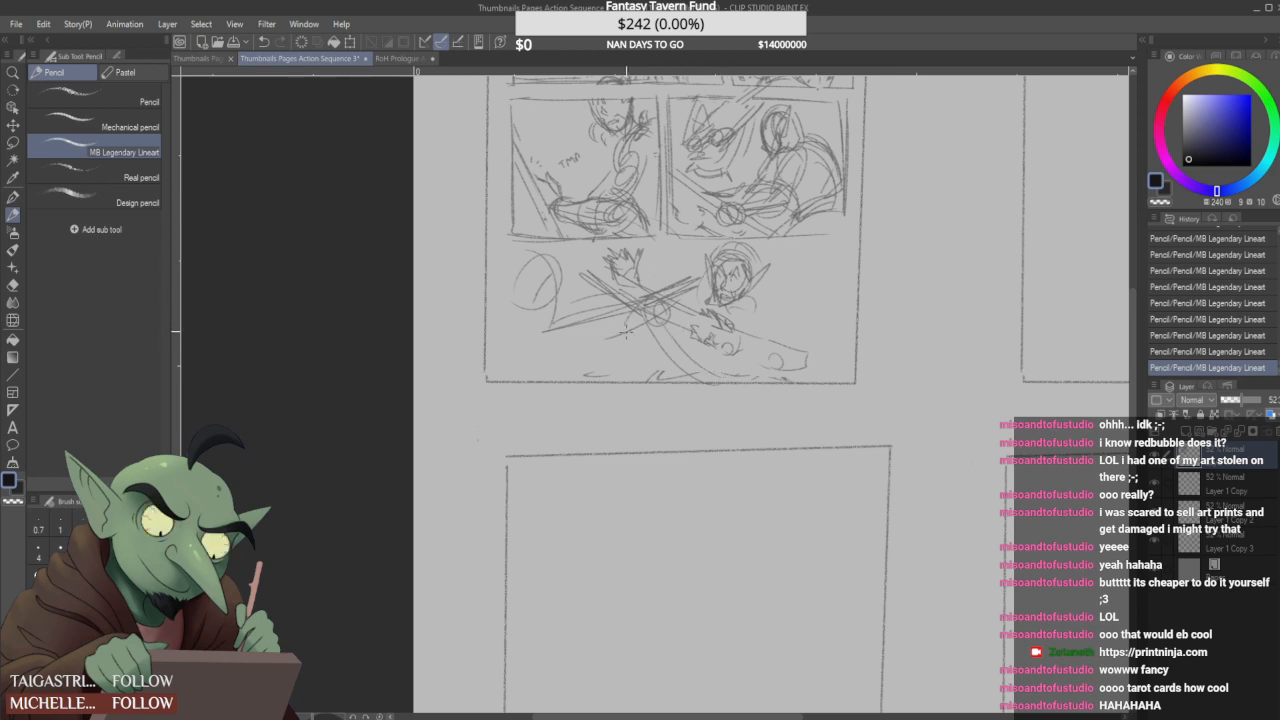
drag(706, 309, 651, 268)
drag(768, 339, 804, 356)
drag(720, 317, 812, 355)
mouse_move(636, 254)
mouse_down()
mouse_move(630, 270)
mouse_move(614, 264)
mouse_move(646, 277)
mouse_move(636, 248)
mouse_move(638, 274)
mouse_up()
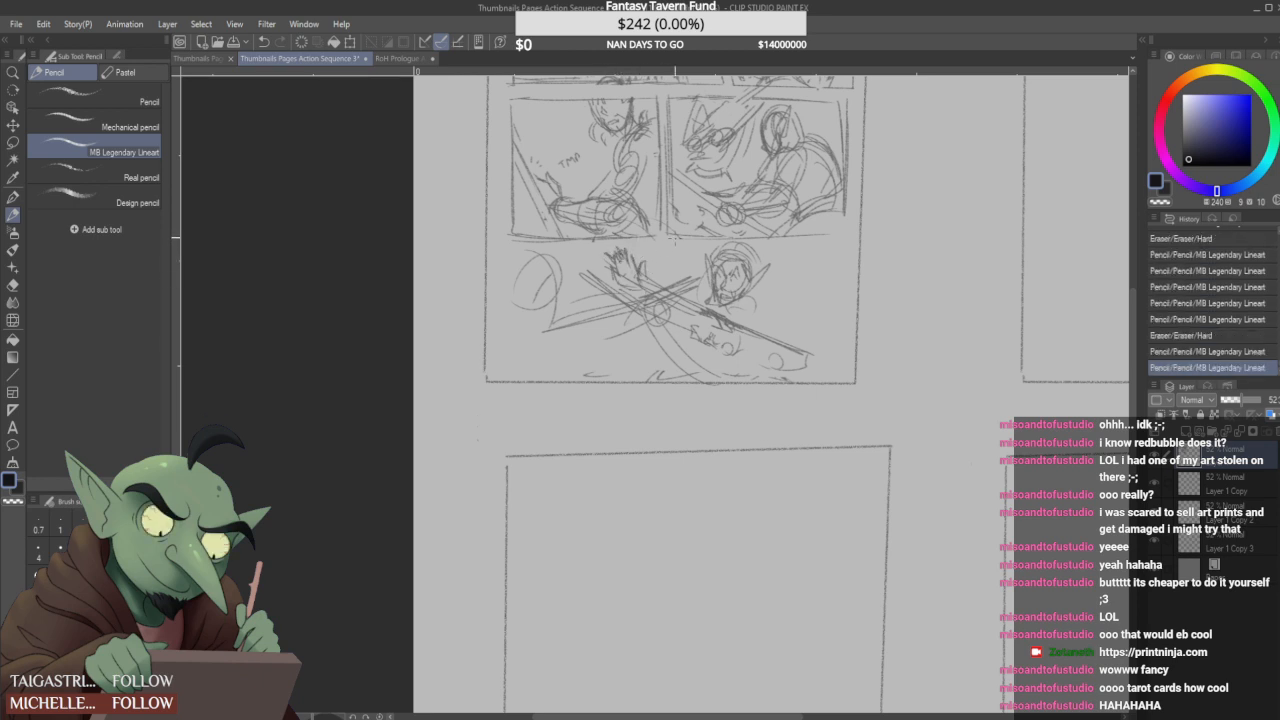
- Sketch the right figure's shoulder and torso curves, and rework the left figure's head and blade strokes
mouse_move(757, 305)
mouse_down()
mouse_move(773, 333)
mouse_move(774, 316)
mouse_move(782, 359)
mouse_move(635, 370)
mouse_up()
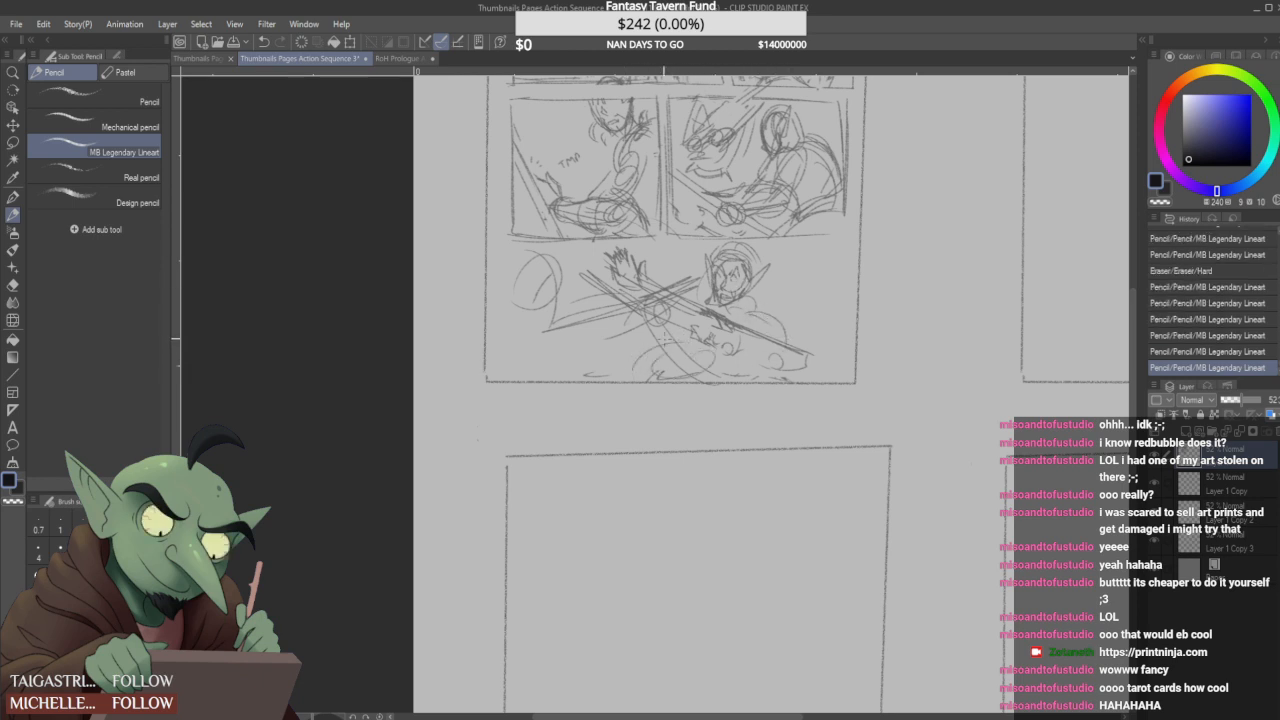
drag(590, 277, 634, 305)
mouse_move(562, 246)
mouse_down()
mouse_move(606, 269)
mouse_move(630, 342)
mouse_up()
mouse_move(577, 278)
mouse_down()
mouse_move(625, 351)
mouse_move(585, 335)
mouse_move(632, 315)
mouse_up()
mouse_move(533, 250)
mouse_down()
mouse_move(552, 327)
mouse_move(574, 341)
mouse_up()
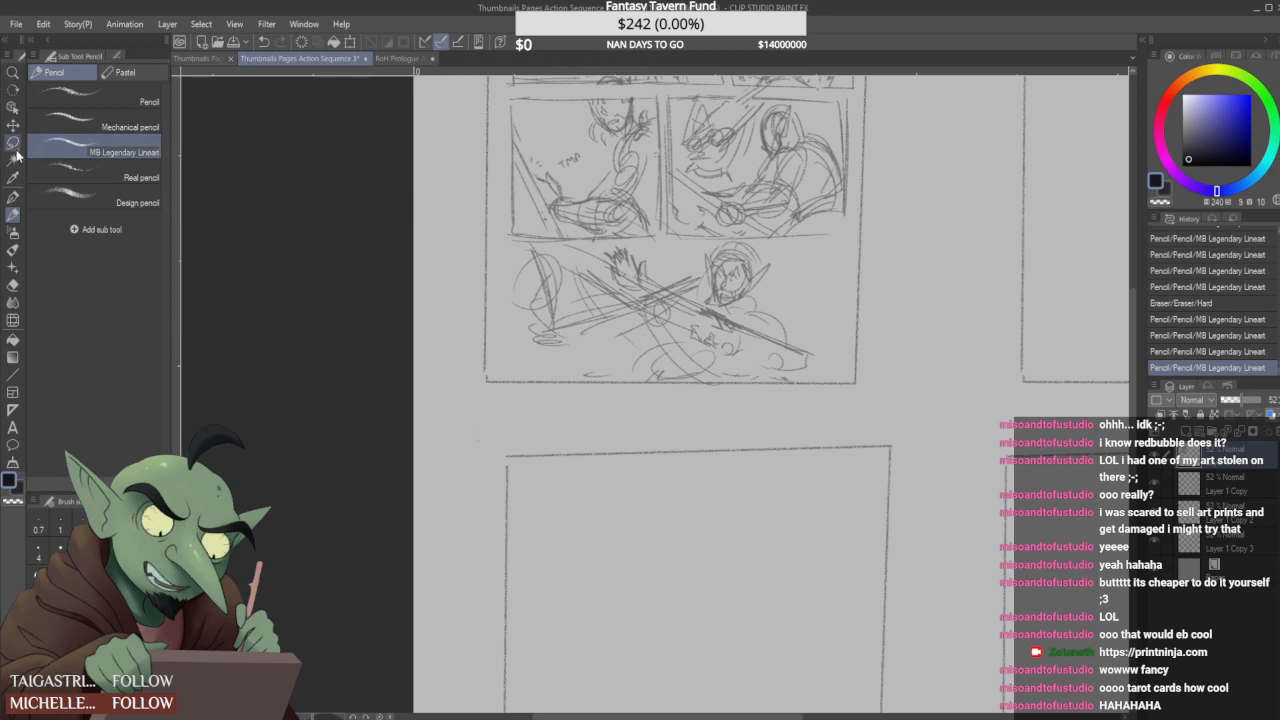
- Lasso the second attempt and leftover marks in the bottom strip, delete them and clear the selection
key(m)
mouse_move(503, 349)
mouse_down()
mouse_move(533, 238)
mouse_move(617, 236)
mouse_move(834, 258)
mouse_move(864, 352)
mouse_move(797, 375)
mouse_move(545, 374)
mouse_up()
drag(876, 256, 840, 333)
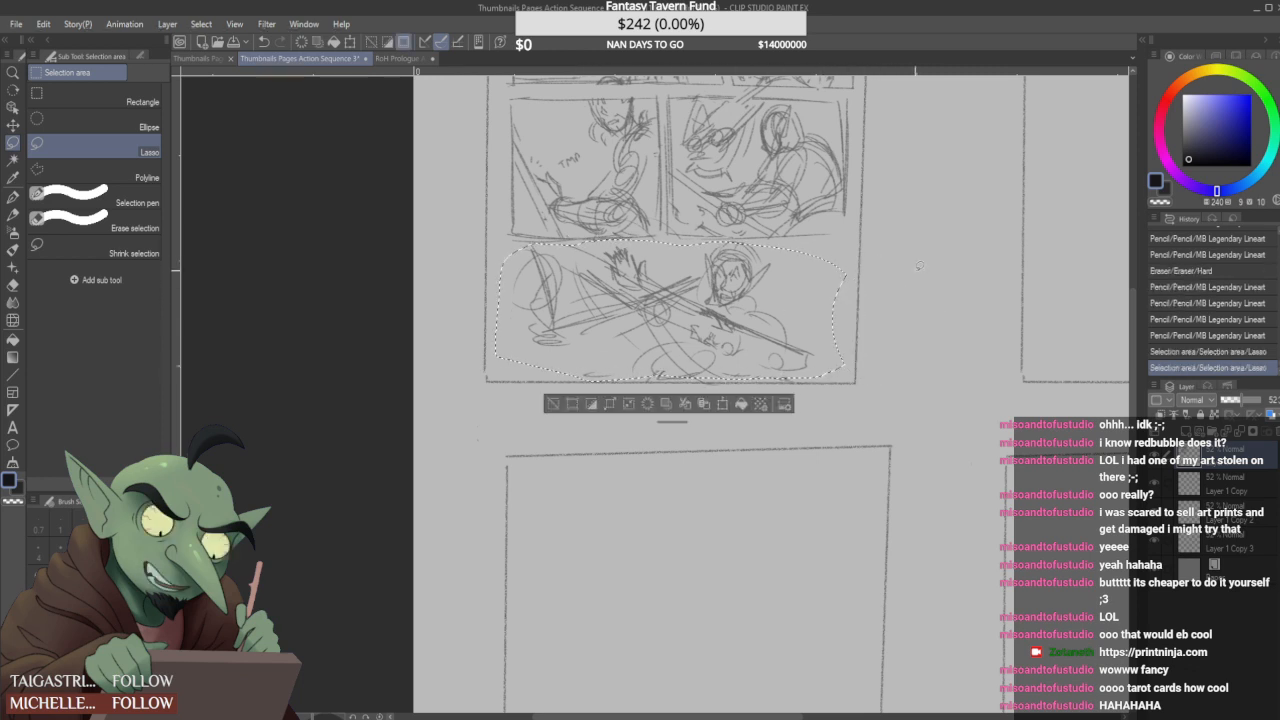
key(Delete)
key(ctrl+d)
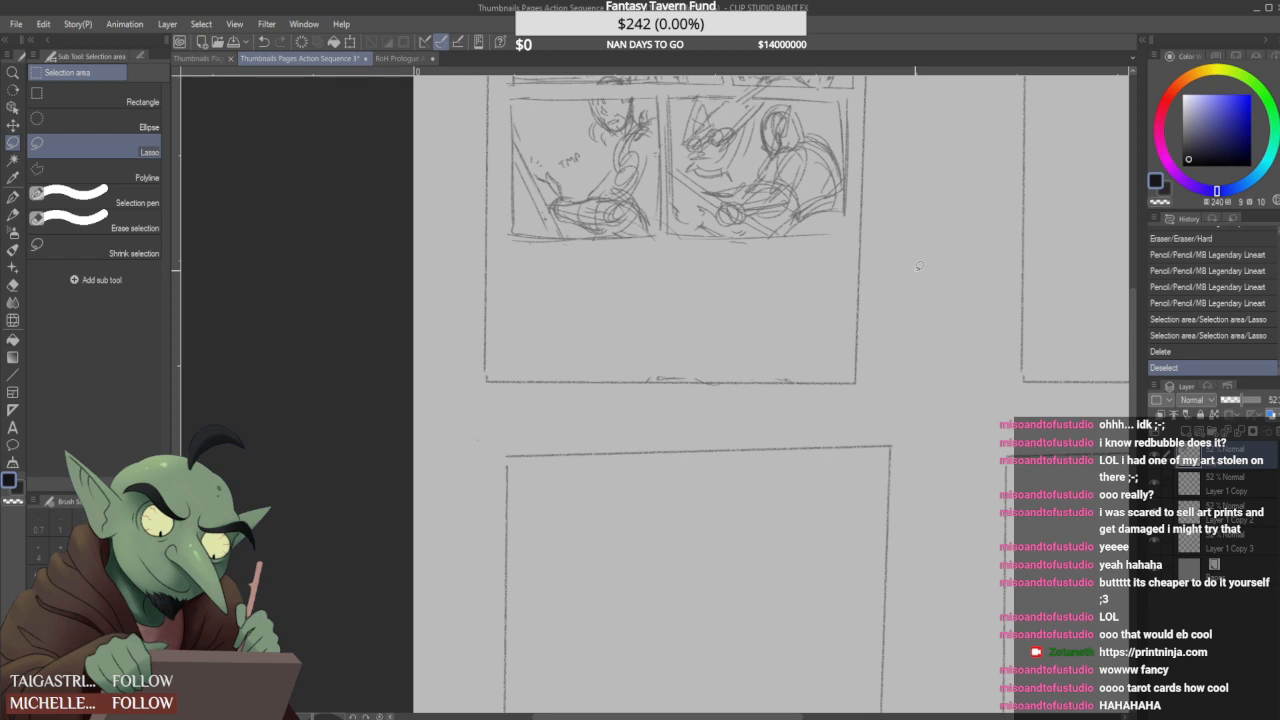
key(p)
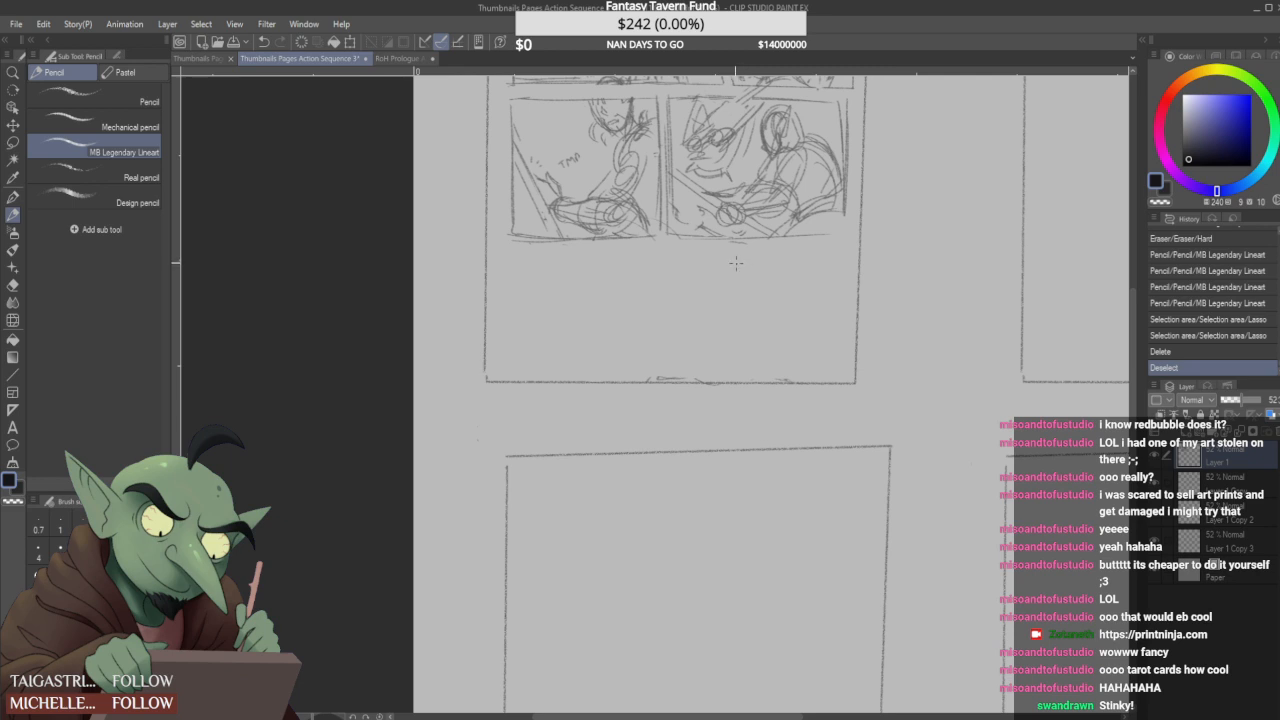
drag(681, 332, 680, 336)
mouse_move(628, 261)
mouse_down()
mouse_move(688, 327)
mouse_move(698, 316)
mouse_move(690, 335)
mouse_up()
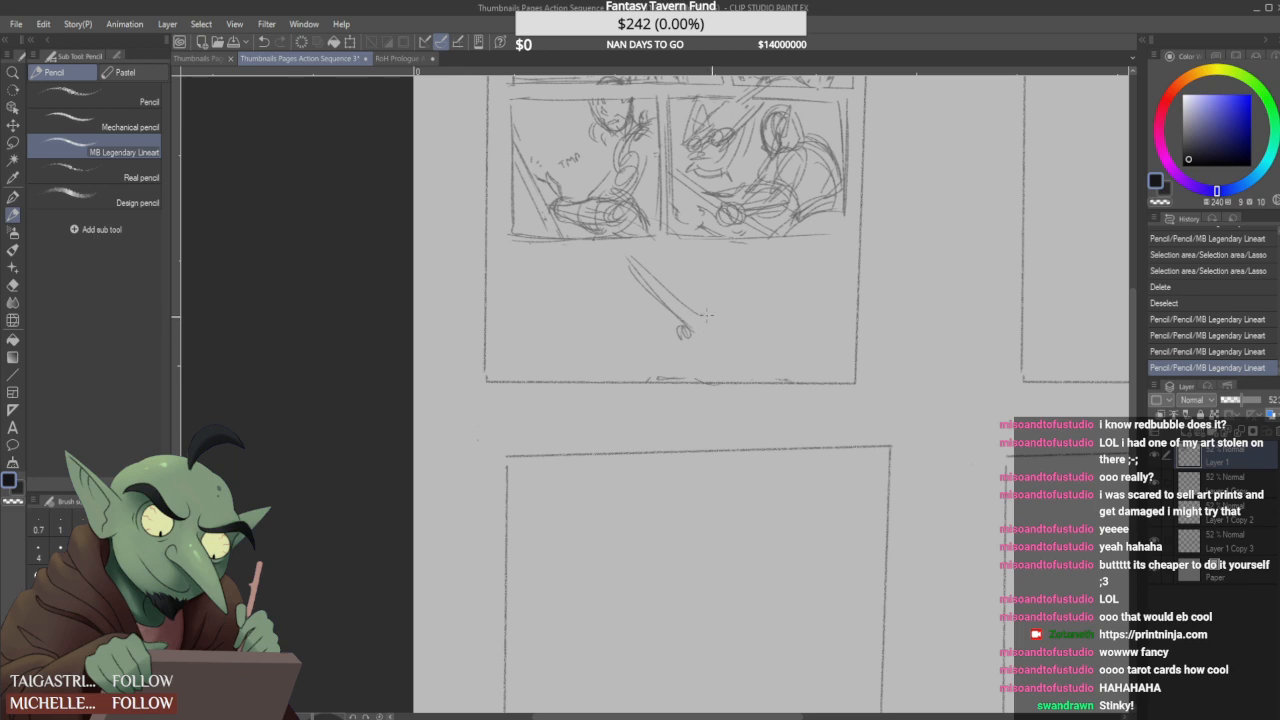
mouse_move(758, 266)
mouse_down()
mouse_move(770, 296)
mouse_move(776, 270)
mouse_move(746, 297)
mouse_move(770, 279)
mouse_up()
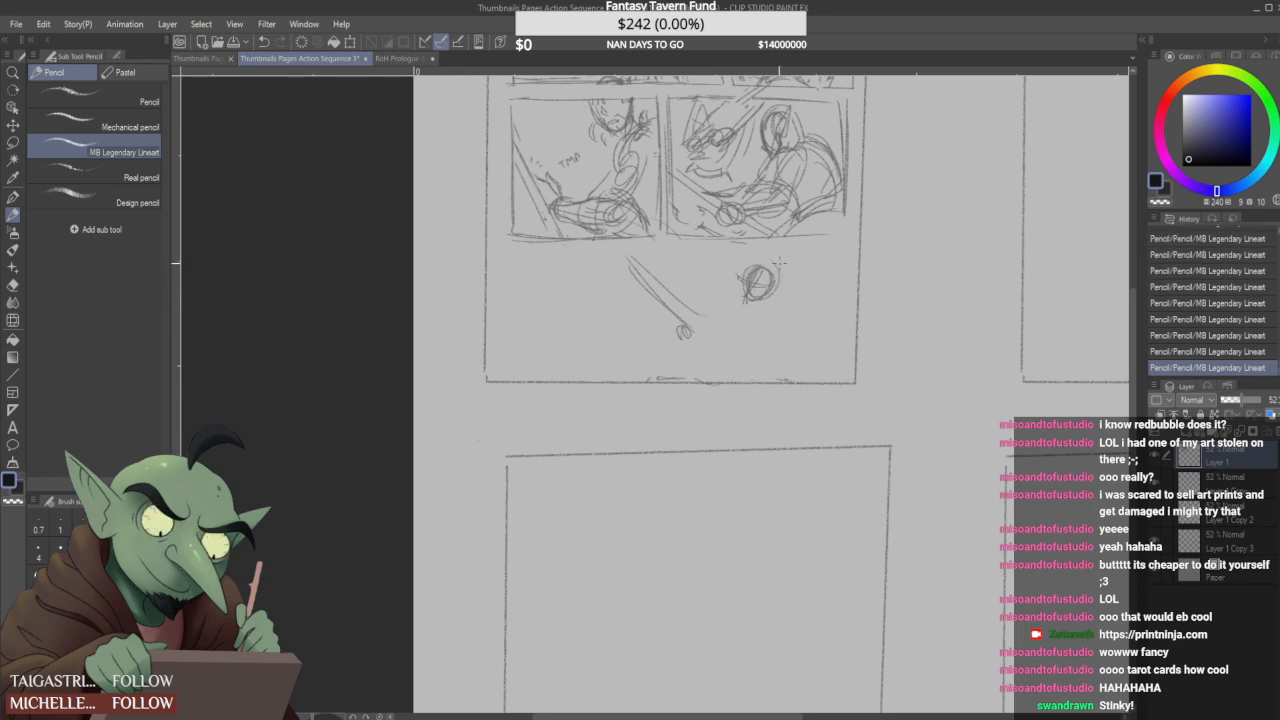
drag(703, 257, 617, 339)
mouse_move(706, 255)
mouse_down()
mouse_move(643, 323)
mouse_move(694, 310)
mouse_up()
drag(653, 266, 693, 306)
mouse_move(658, 267)
mouse_down()
mouse_move(692, 329)
mouse_move(786, 318)
mouse_up()
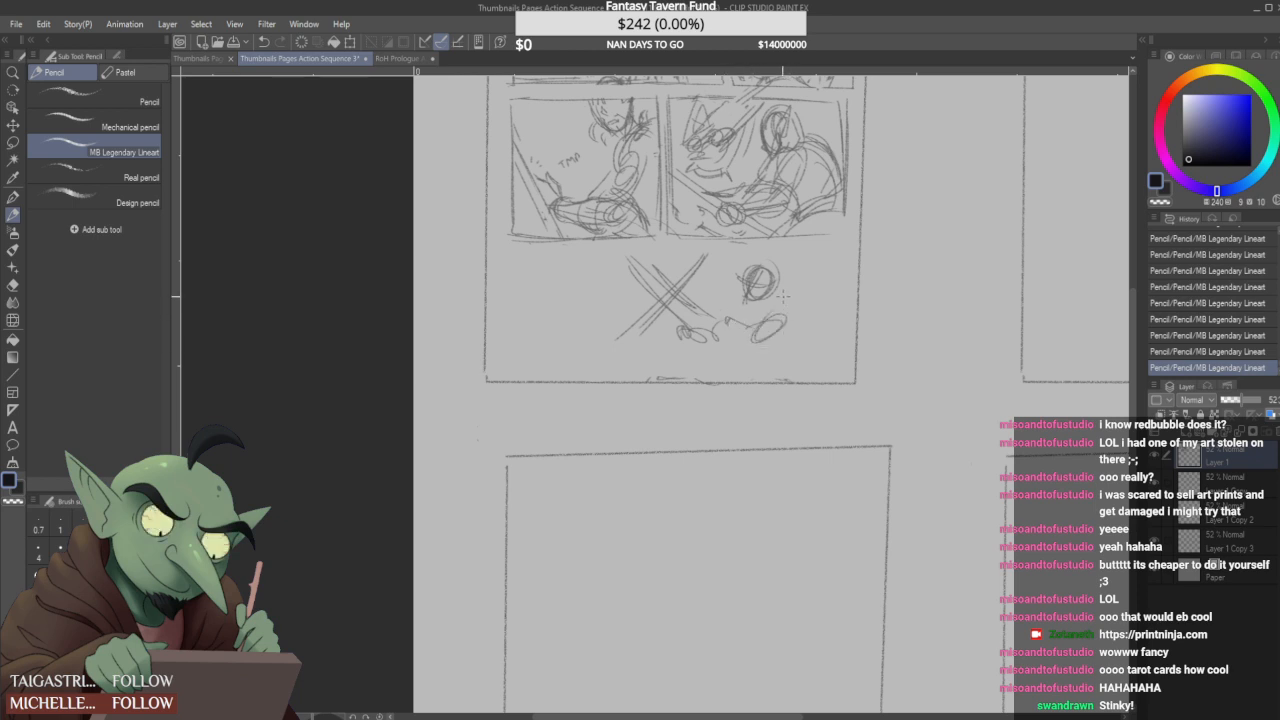
key(ctrl+z)
key(ctrl+z)
key(ctrl+z)
key(ctrl+z)
key(ctrl+z)
key(ctrl+z)
key(ctrl+z)
key(ctrl+z)
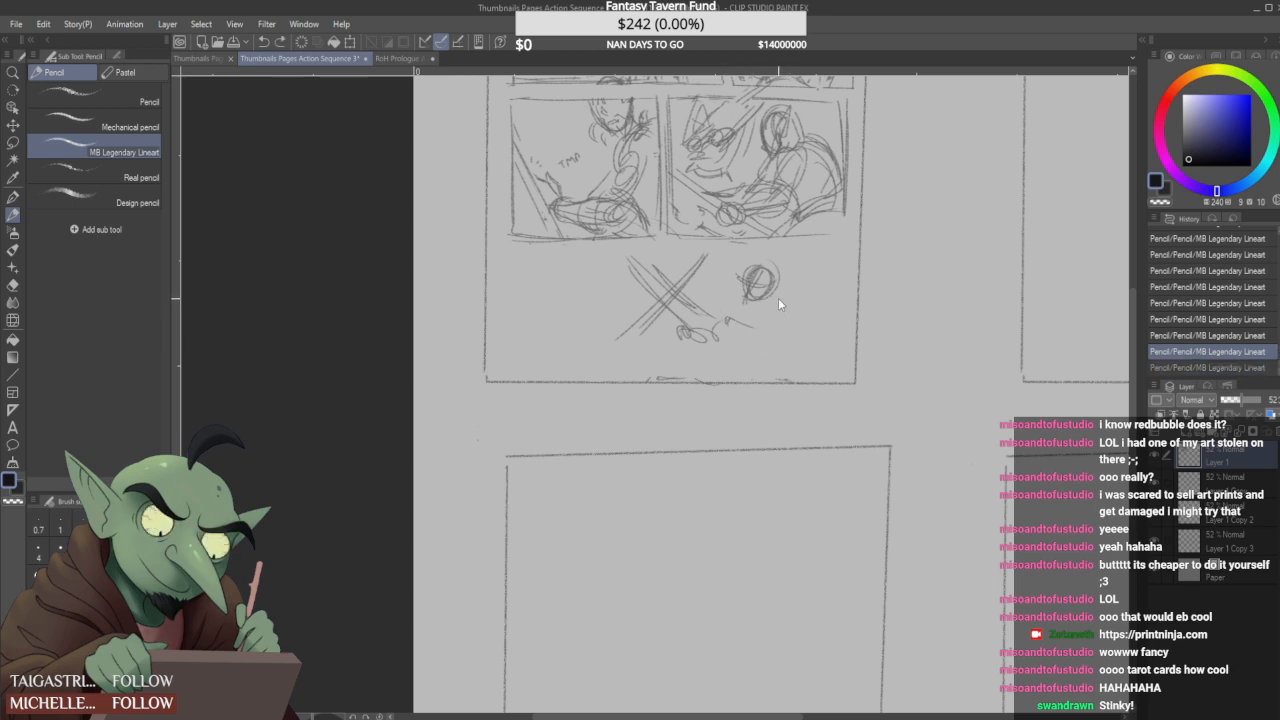
key(ctrl+z)
key(ctrl+z)
key(ctrl+z)
key(ctrl+z)
key(ctrl+z)
key(ctrl+z)
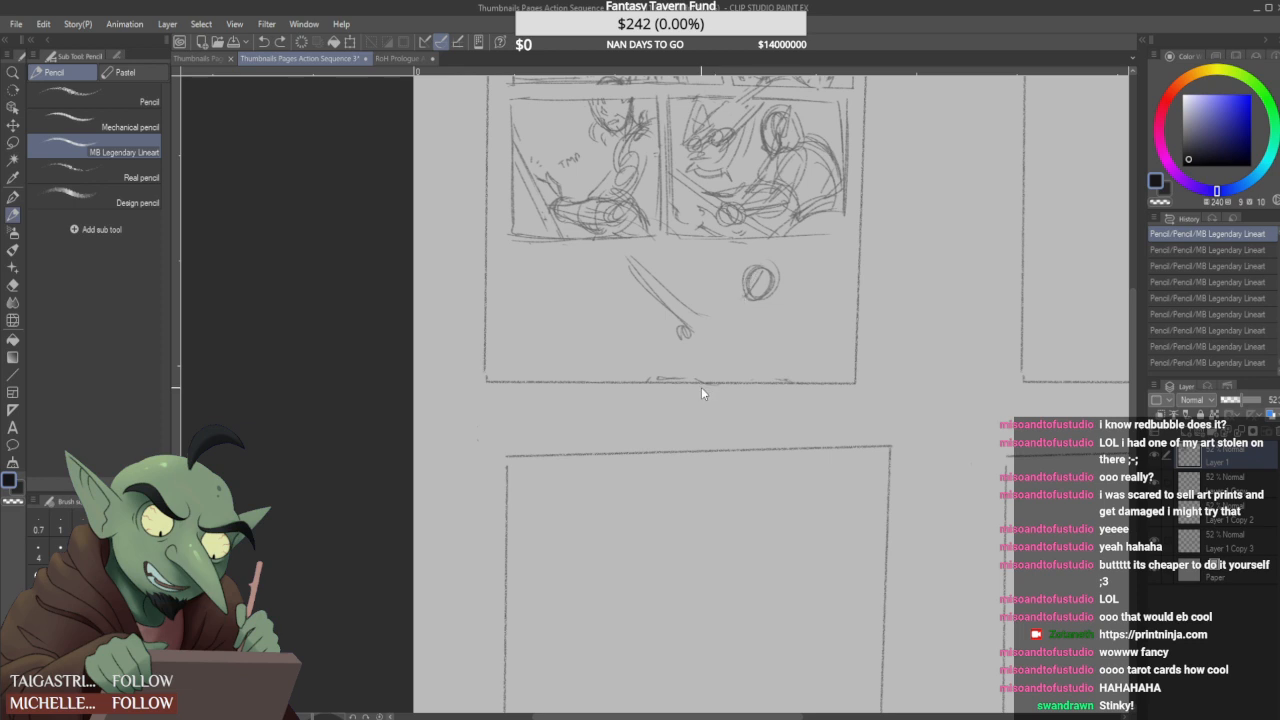
key(ctrl+z)
key(ctrl+z)
key(ctrl+z)
key(ctrl+z)
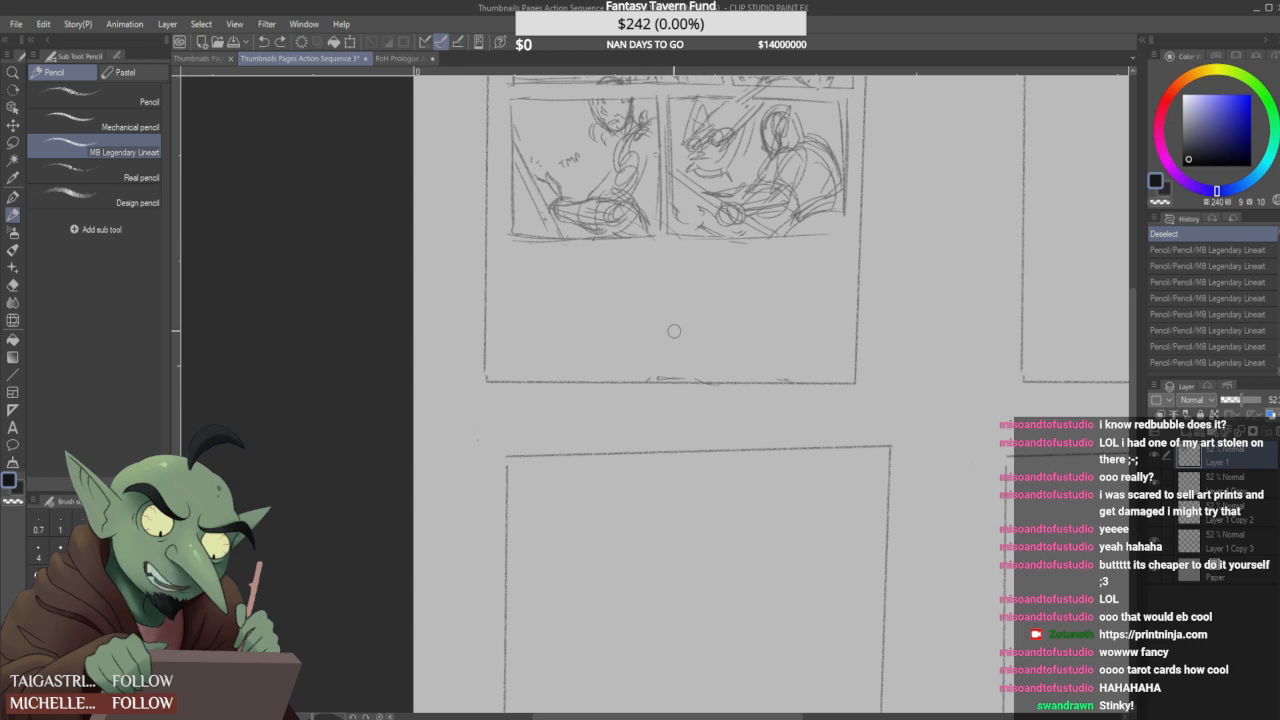
- Erase stray marks along the page's bottom edge and tidy the bottom borders and right corner of the two panels above
drag(661, 374, 662, 382)
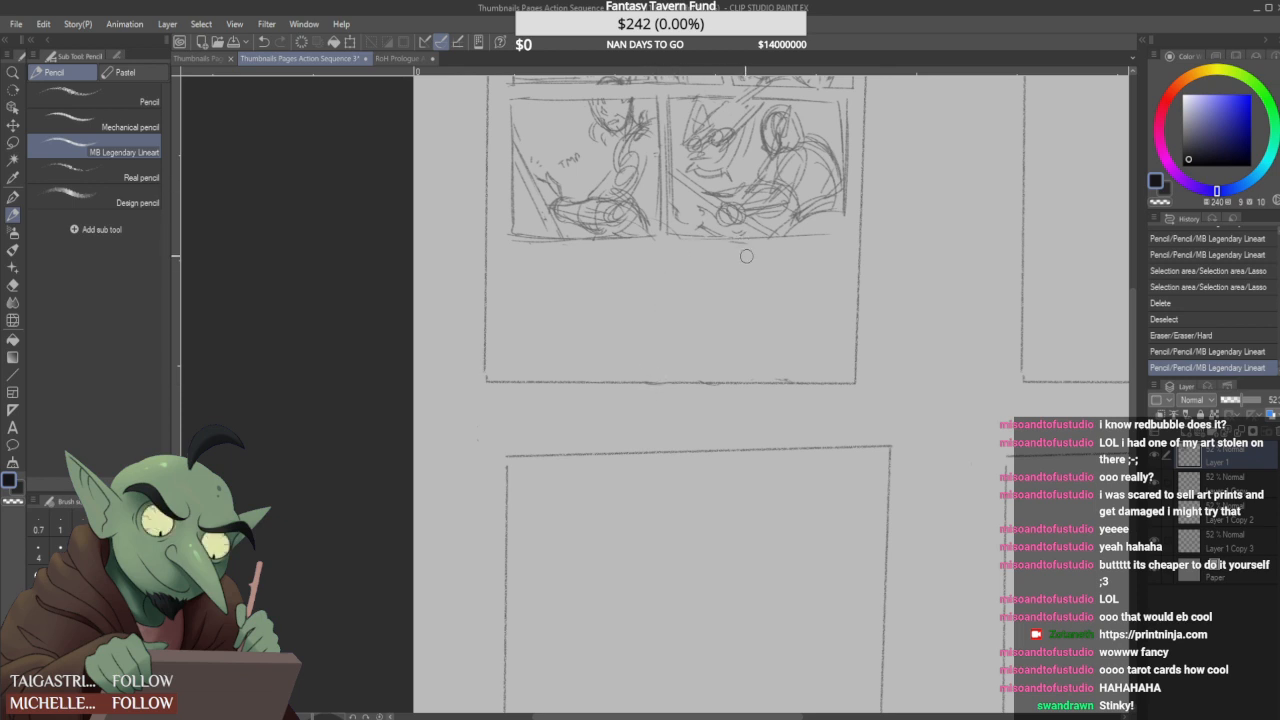
drag(733, 244, 741, 250)
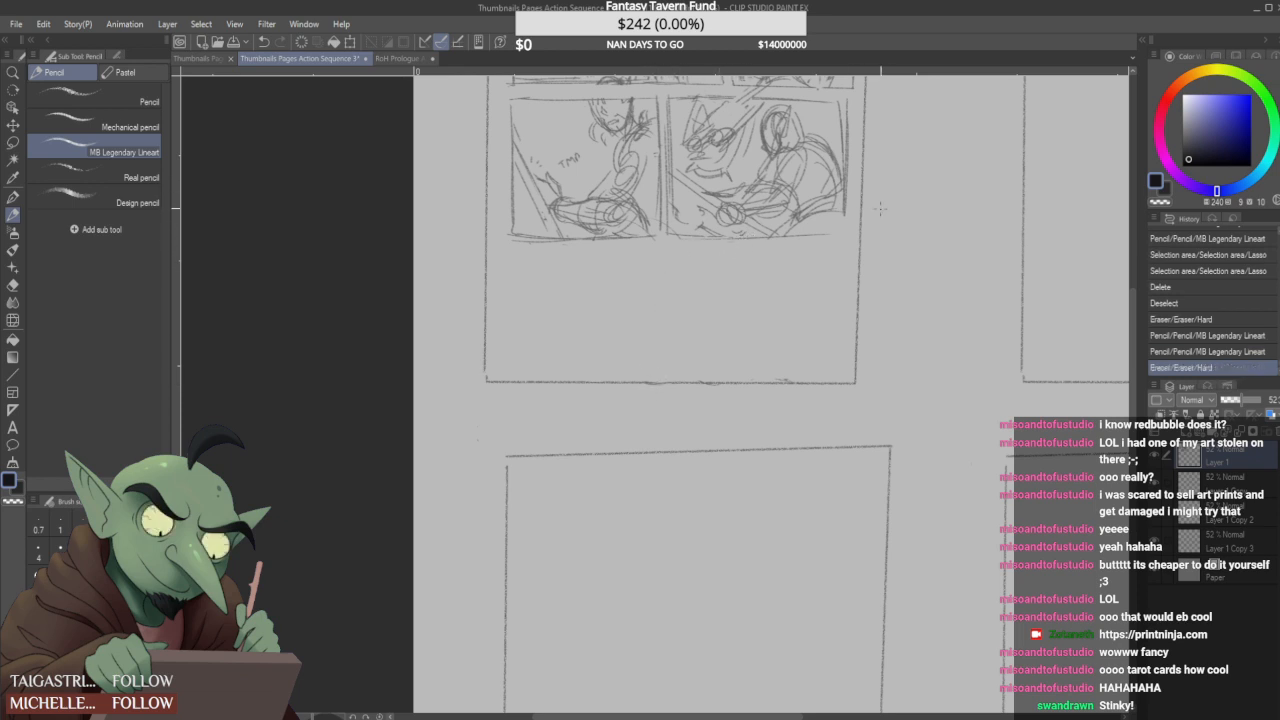
mouse_move(846, 208)
mouse_down()
mouse_move(846, 233)
mouse_move(826, 240)
mouse_move(848, 240)
mouse_move(843, 221)
mouse_up()
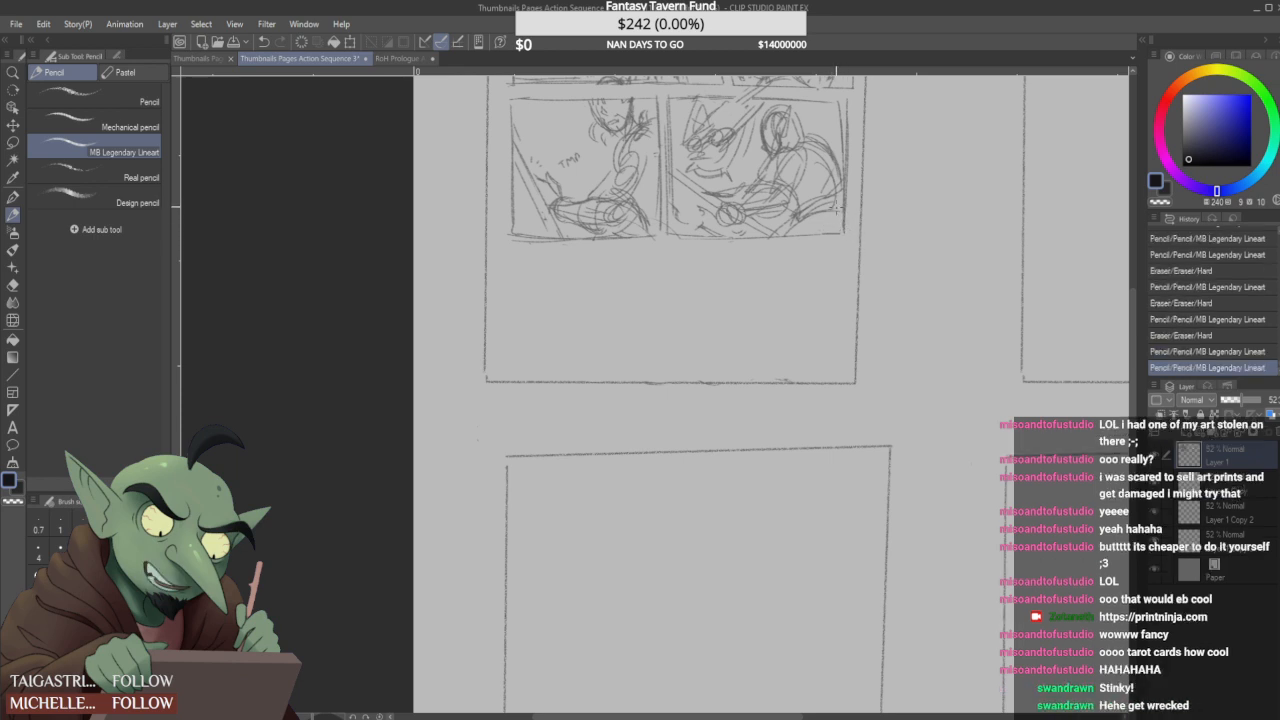
mouse_move(654, 243)
mouse_down()
mouse_move(661, 197)
mouse_move(679, 223)
mouse_move(656, 240)
mouse_up()
mouse_move(512, 244)
mouse_down()
mouse_move(593, 258)
mouse_move(538, 251)
mouse_move(577, 252)
mouse_move(550, 248)
mouse_move(566, 250)
mouse_move(569, 275)
mouse_move(510, 362)
mouse_up()
mouse_move(516, 262)
mouse_down()
mouse_move(511, 359)
mouse_move(517, 316)
mouse_up()
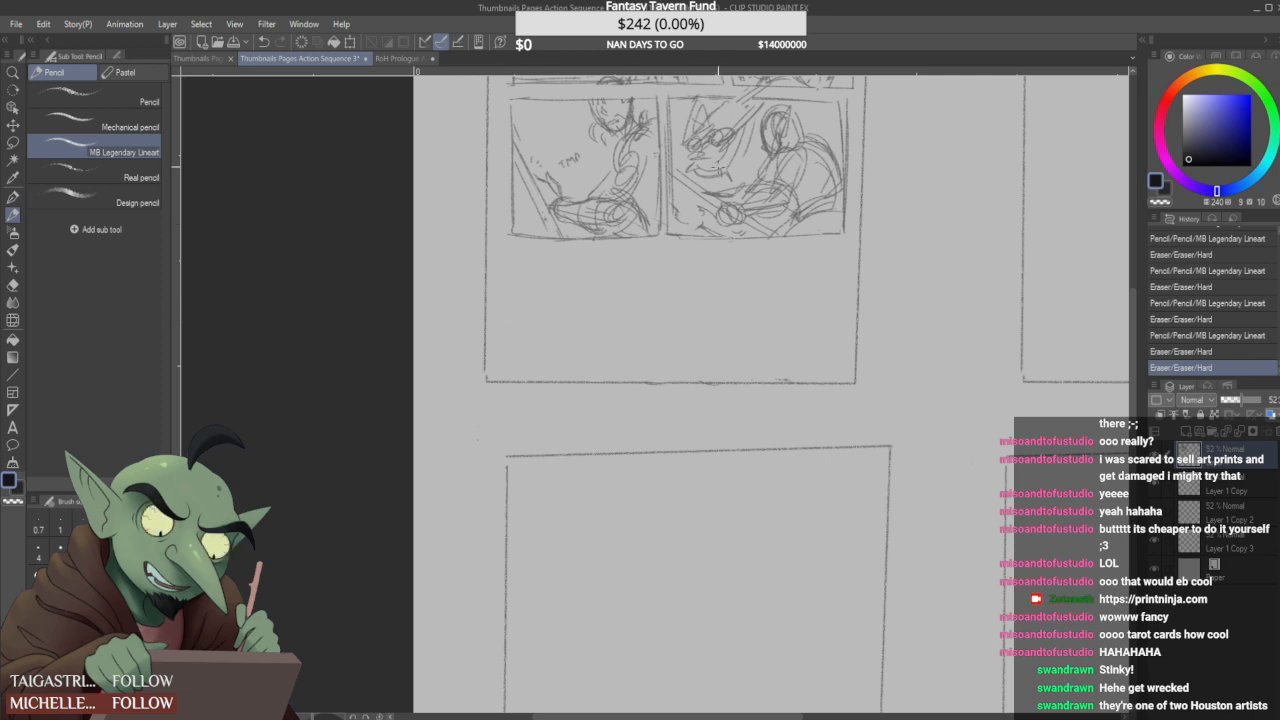
drag(775, 370, 787, 374)
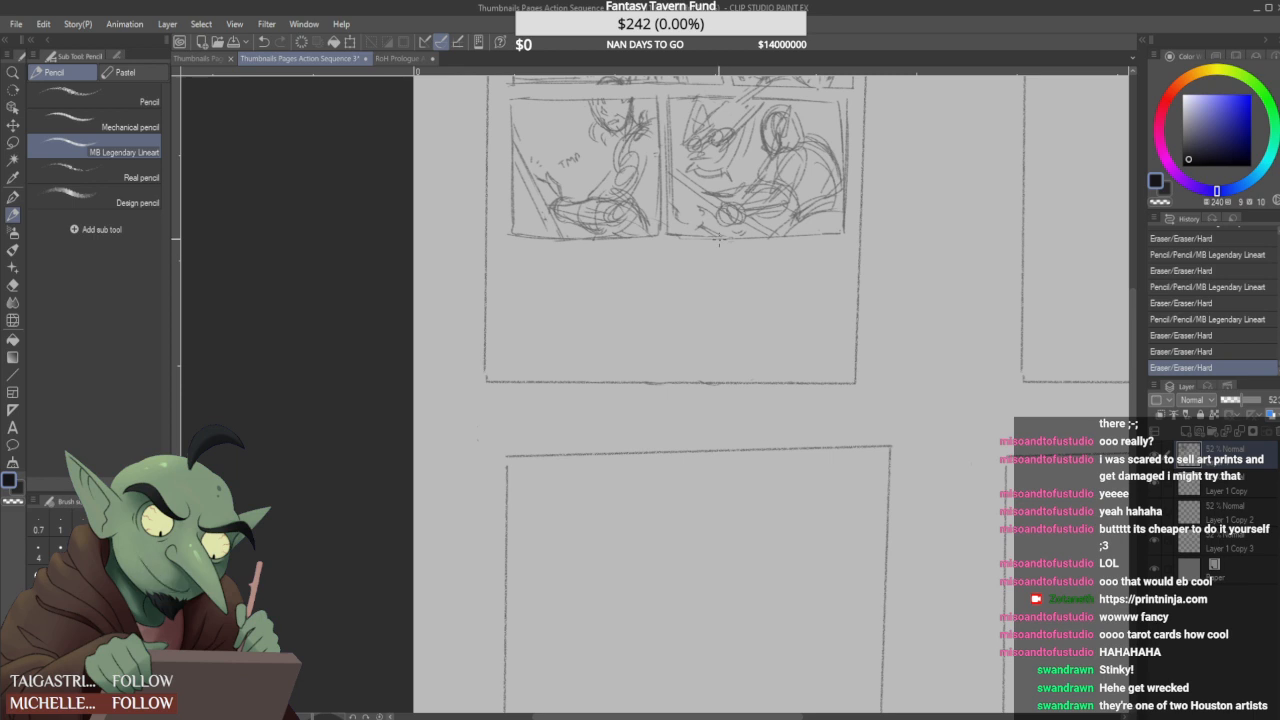
- Sketch the right figure's head, shoulder and outstretched arm guides with a diagonal blade in the empty bottom strip
mouse_move(745, 252)
mouse_down()
mouse_move(742, 285)
mouse_move(752, 256)
mouse_move(743, 243)
mouse_move(761, 253)
mouse_move(712, 243)
mouse_move(749, 287)
mouse_move(738, 264)
mouse_move(756, 262)
mouse_move(730, 266)
mouse_move(732, 286)
mouse_move(730, 275)
mouse_move(753, 300)
mouse_move(769, 302)
mouse_move(755, 289)
mouse_move(779, 294)
mouse_move(738, 318)
mouse_move(633, 244)
mouse_move(698, 318)
mouse_up()
drag(618, 257, 696, 342)
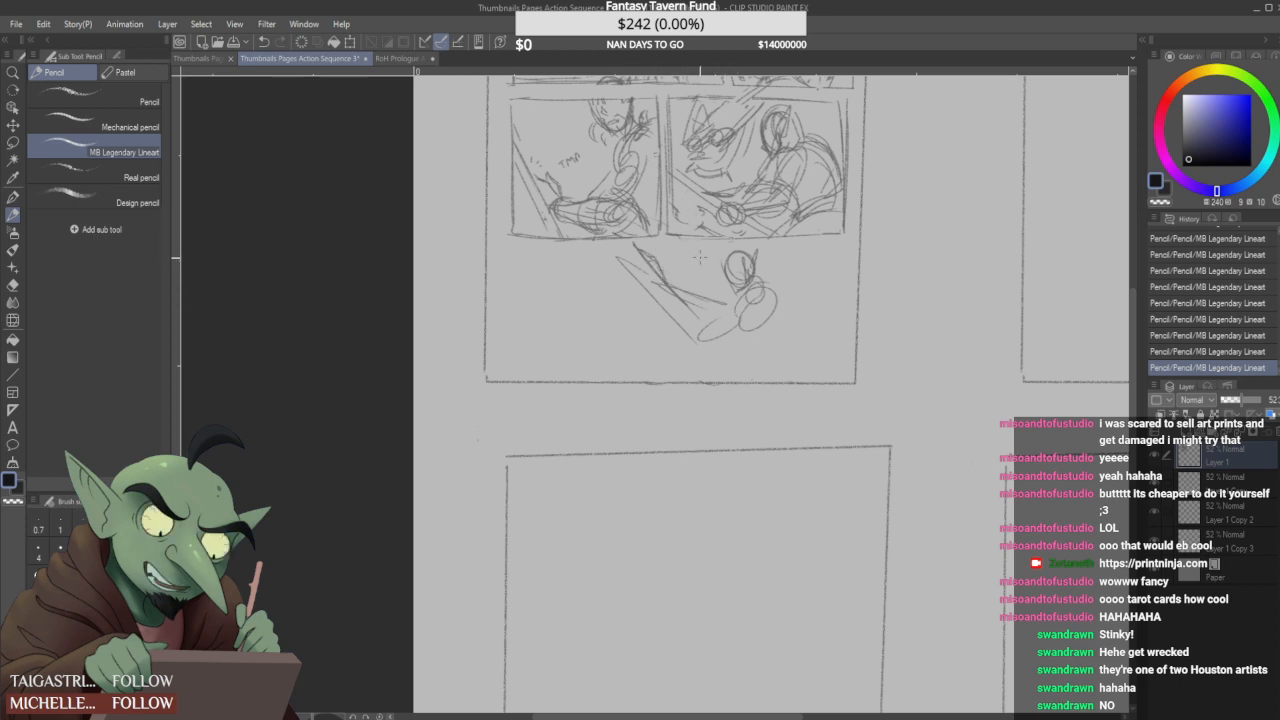
mouse_move(702, 334)
mouse_down()
mouse_move(654, 312)
mouse_move(644, 292)
mouse_up()
drag(666, 316, 652, 298)
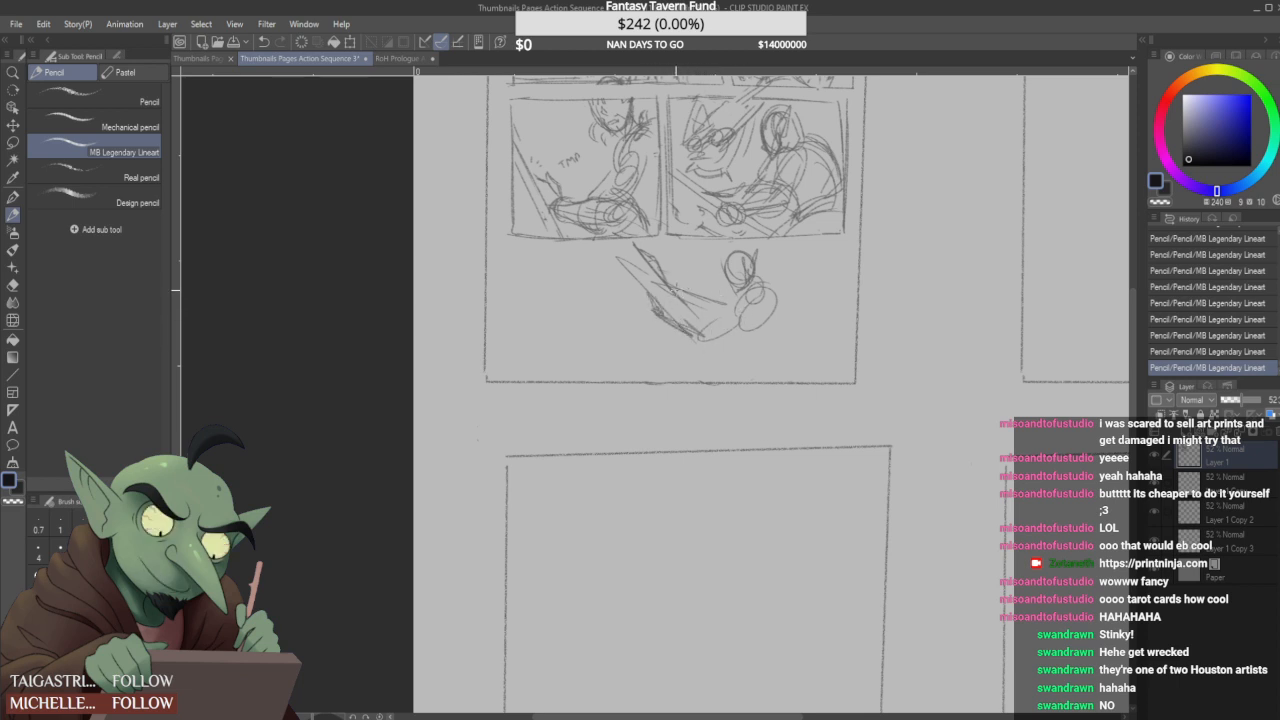
key(ctrl+z)
key(ctrl+z)
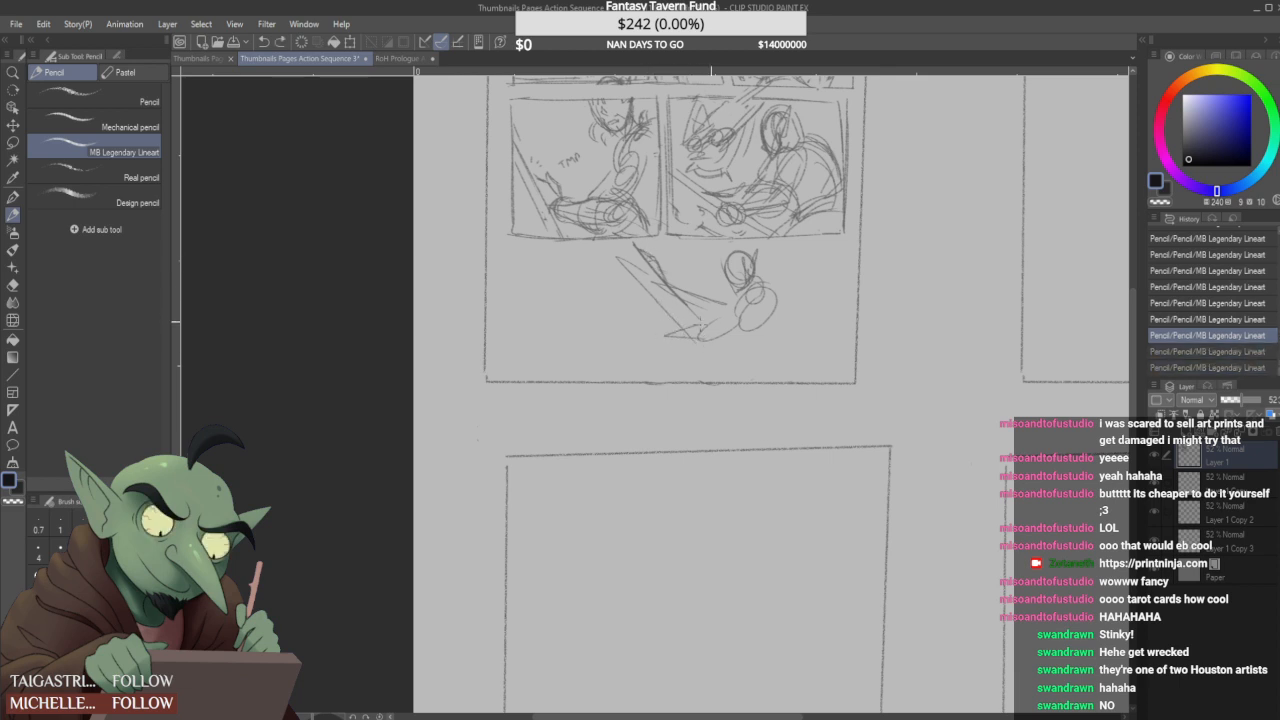
- Sketch the right figure's lower forearm and hand reaching forward, and strengthen the long diagonal strokes of the blade
drag(708, 321, 652, 331)
drag(746, 306, 668, 325)
drag(690, 313, 640, 324)
drag(740, 304, 649, 322)
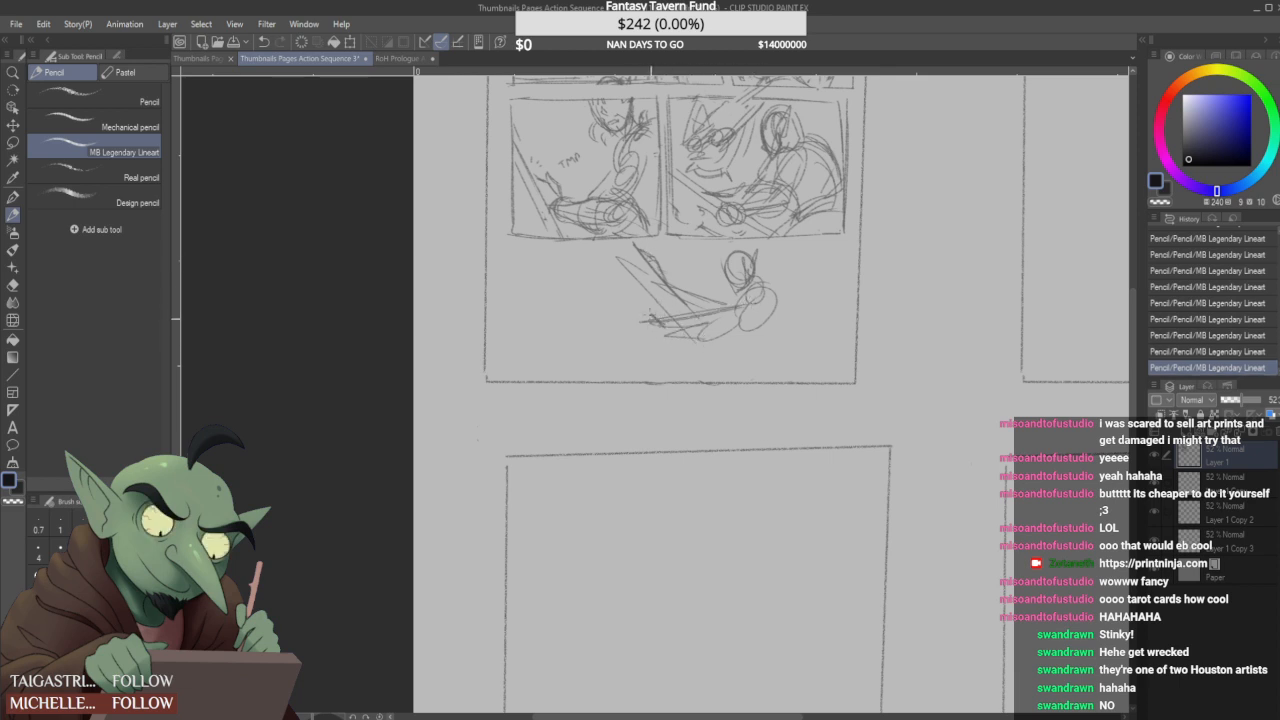
drag(632, 250, 658, 316)
drag(658, 310, 674, 346)
drag(644, 262, 690, 340)
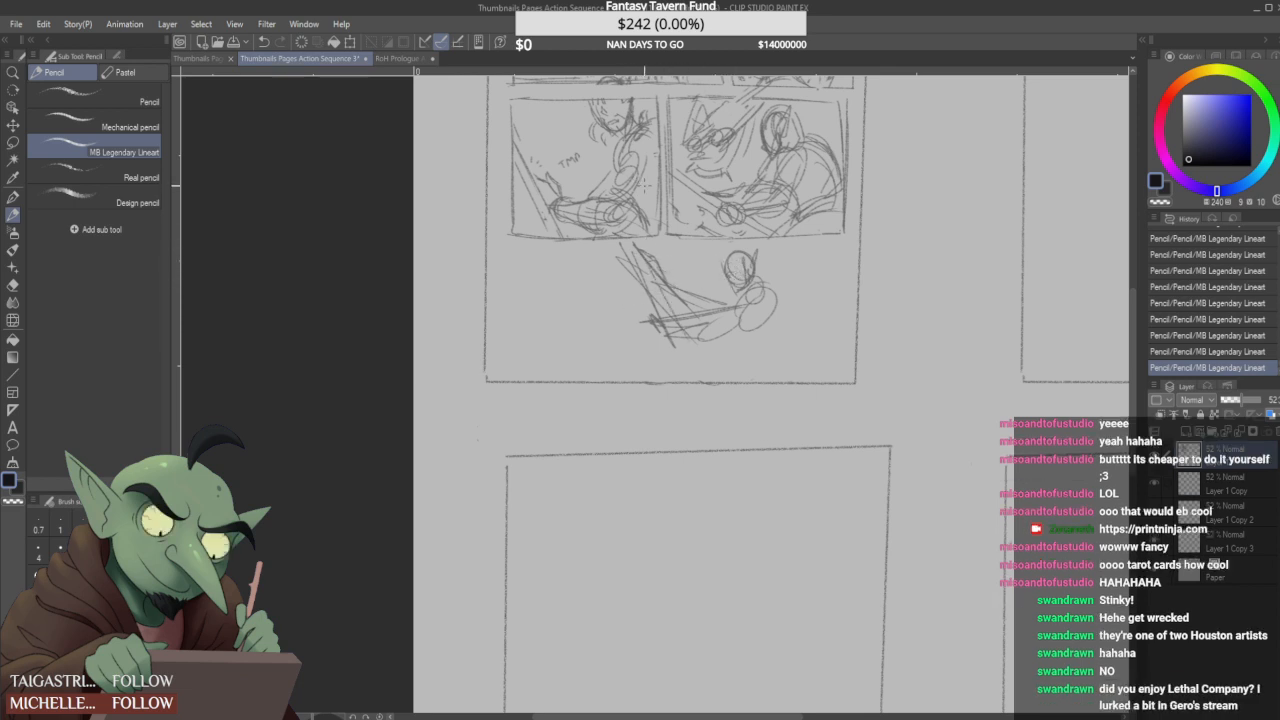
- Sketch the right figure's curved torso, waist and the start of both legs down to the page's bottom edge
mouse_move(766, 290)
mouse_down()
mouse_move(778, 334)
mouse_move(764, 352)
mouse_move(790, 328)
mouse_move(776, 357)
mouse_move(759, 351)
mouse_up()
drag(764, 286, 788, 314)
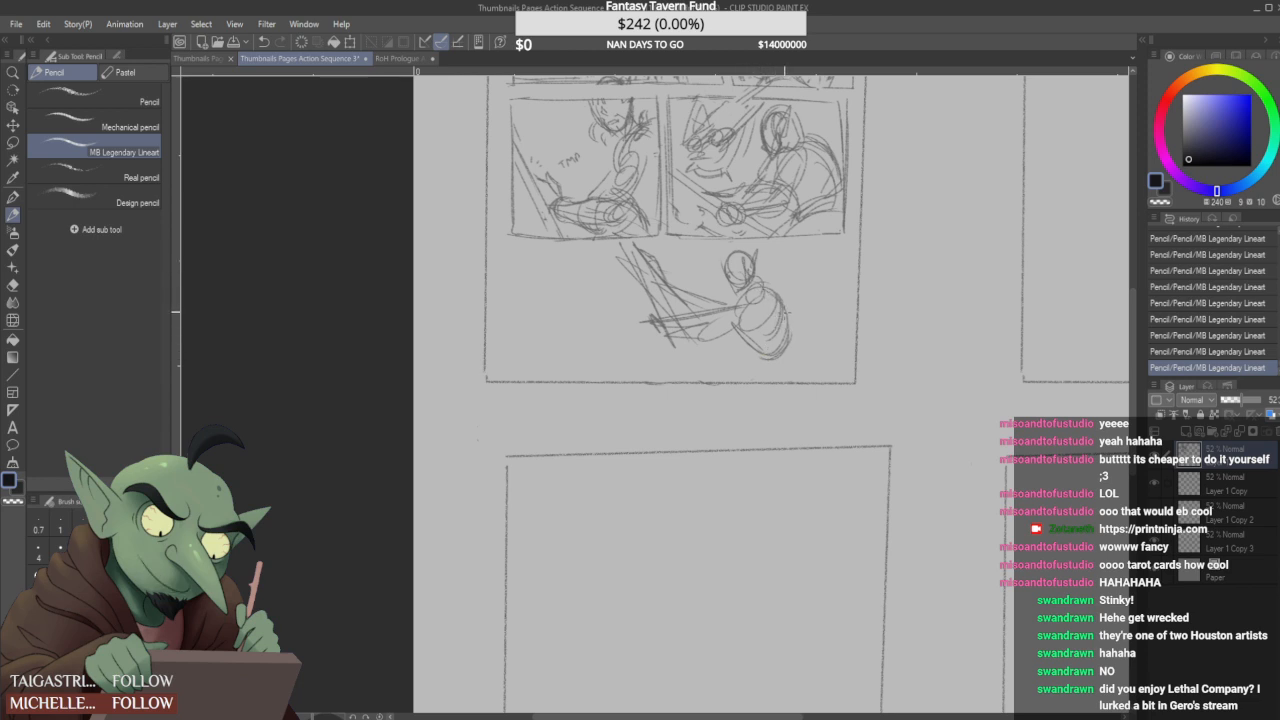
mouse_move(750, 362)
mouse_down()
mouse_move(794, 356)
mouse_move(799, 372)
mouse_up()
key(ctrl+z)
key(ctrl+z)
key(ctrl+z)
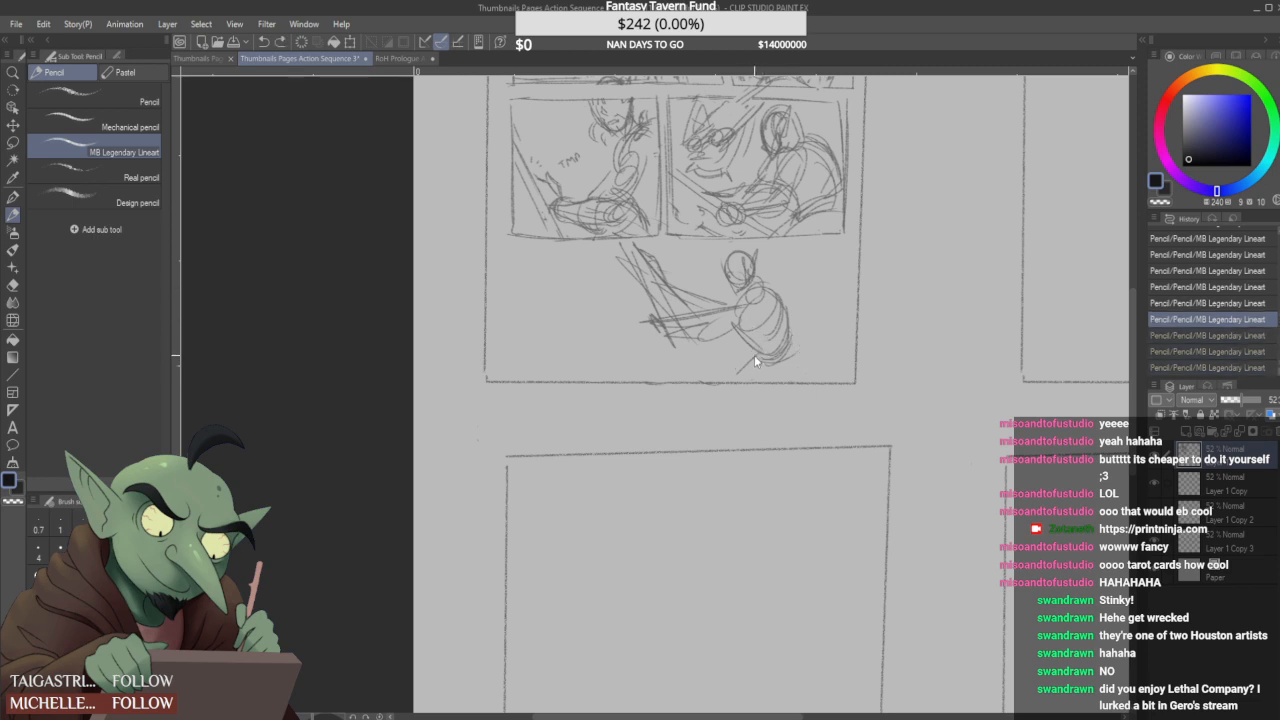
key(ctrl+y)
key(ctrl+y)
key(ctrl+y)
drag(796, 345, 813, 381)
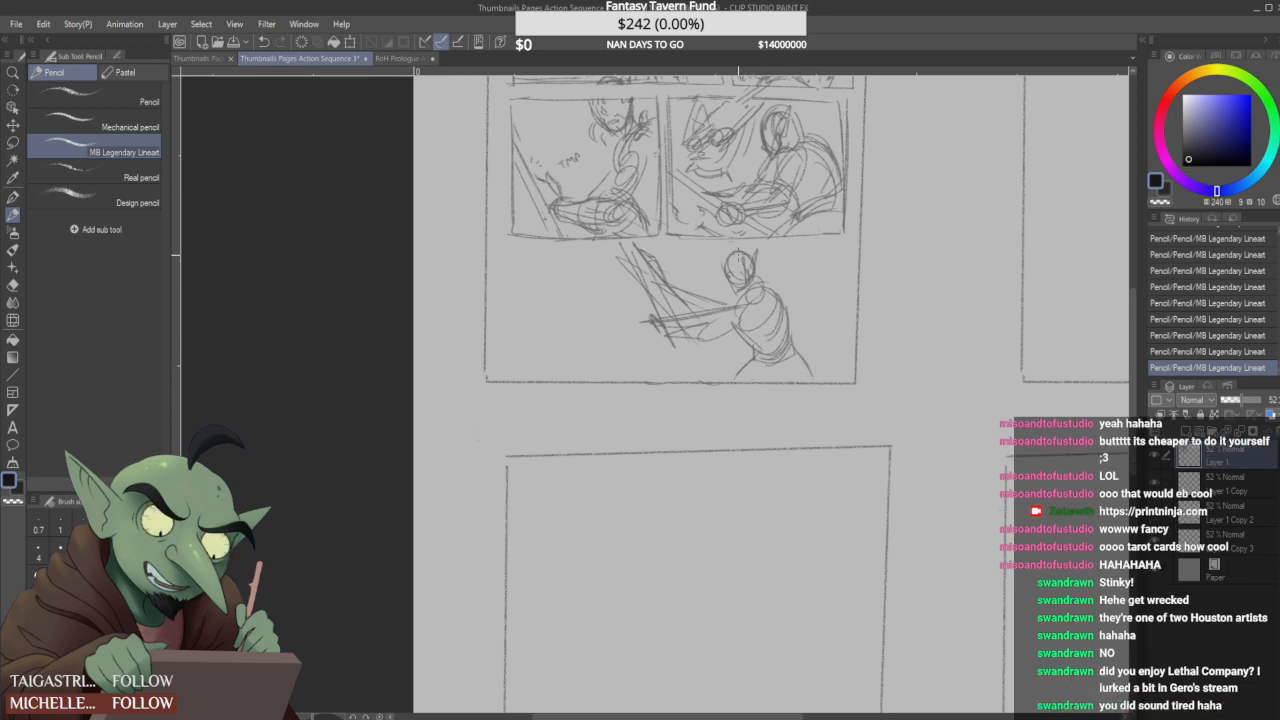
drag(792, 386, 784, 360)
- Flesh out the right figure's raised arm, wide sleeve, hood and face, and add the tunic folds down the back
mouse_move(648, 298)
mouse_down()
mouse_move(667, 268)
mouse_move(648, 243)
mouse_move(662, 262)
mouse_move(650, 272)
mouse_move(664, 276)
mouse_move(638, 274)
mouse_move(722, 300)
mouse_move(732, 291)
mouse_up()
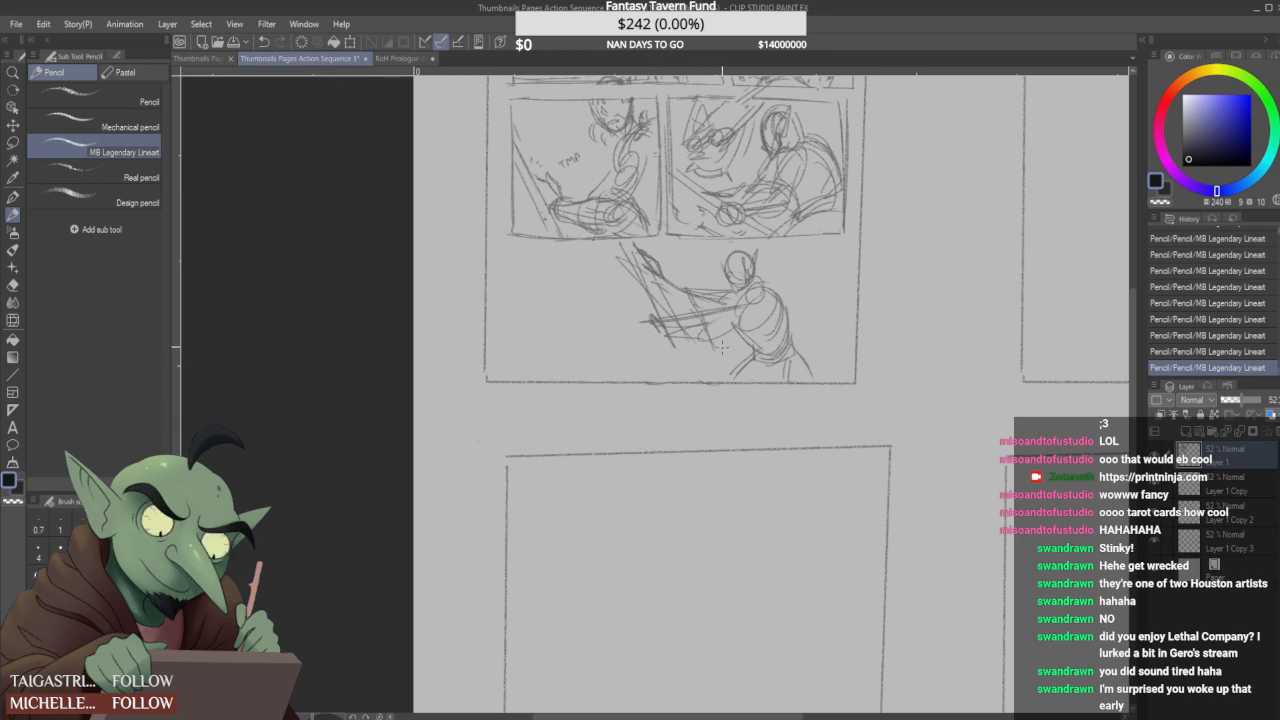
drag(718, 352, 754, 331)
mouse_move(723, 274)
mouse_down()
mouse_move(738, 297)
mouse_move(723, 243)
mouse_move(749, 247)
mouse_move(759, 276)
mouse_up()
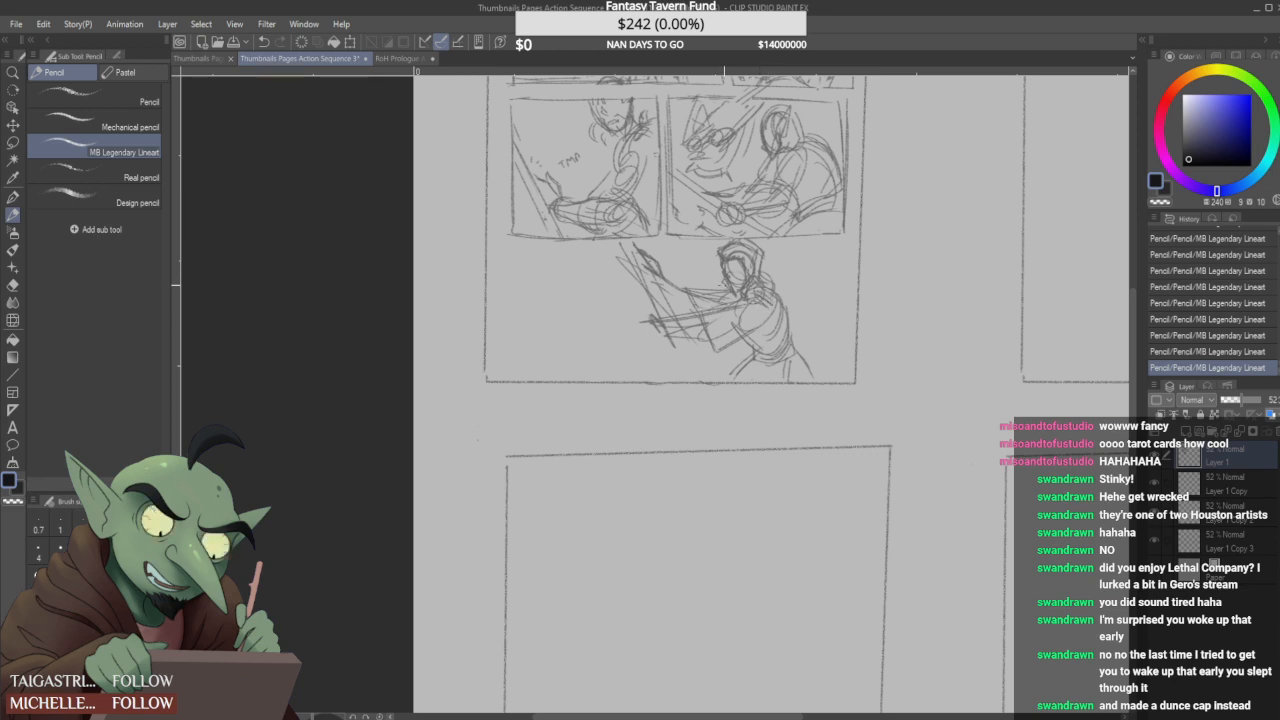
mouse_move(733, 314)
mouse_down()
mouse_move(757, 332)
mouse_move(750, 306)
mouse_move(744, 316)
mouse_up()
mouse_move(738, 306)
mouse_down()
mouse_move(716, 326)
mouse_move(738, 312)
mouse_move(704, 290)
mouse_move(734, 291)
mouse_move(699, 314)
mouse_move(686, 296)
mouse_up()
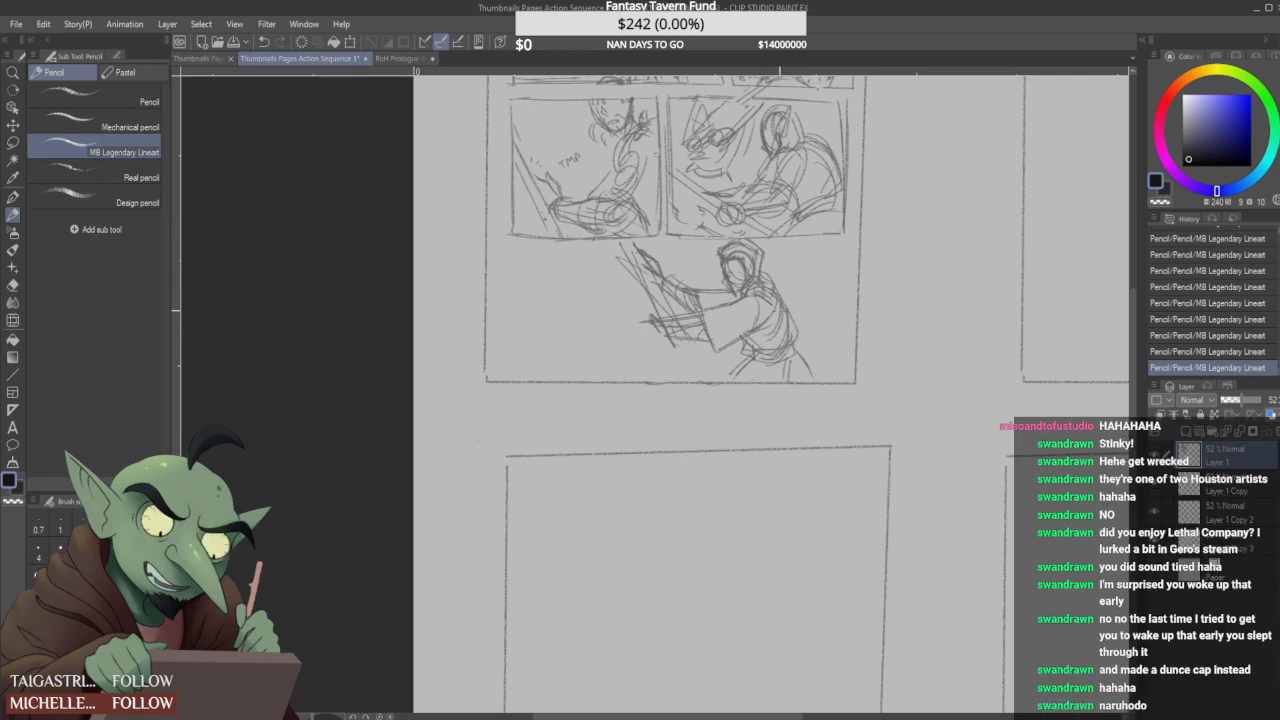
drag(778, 290, 813, 377)
click(1192, 186)
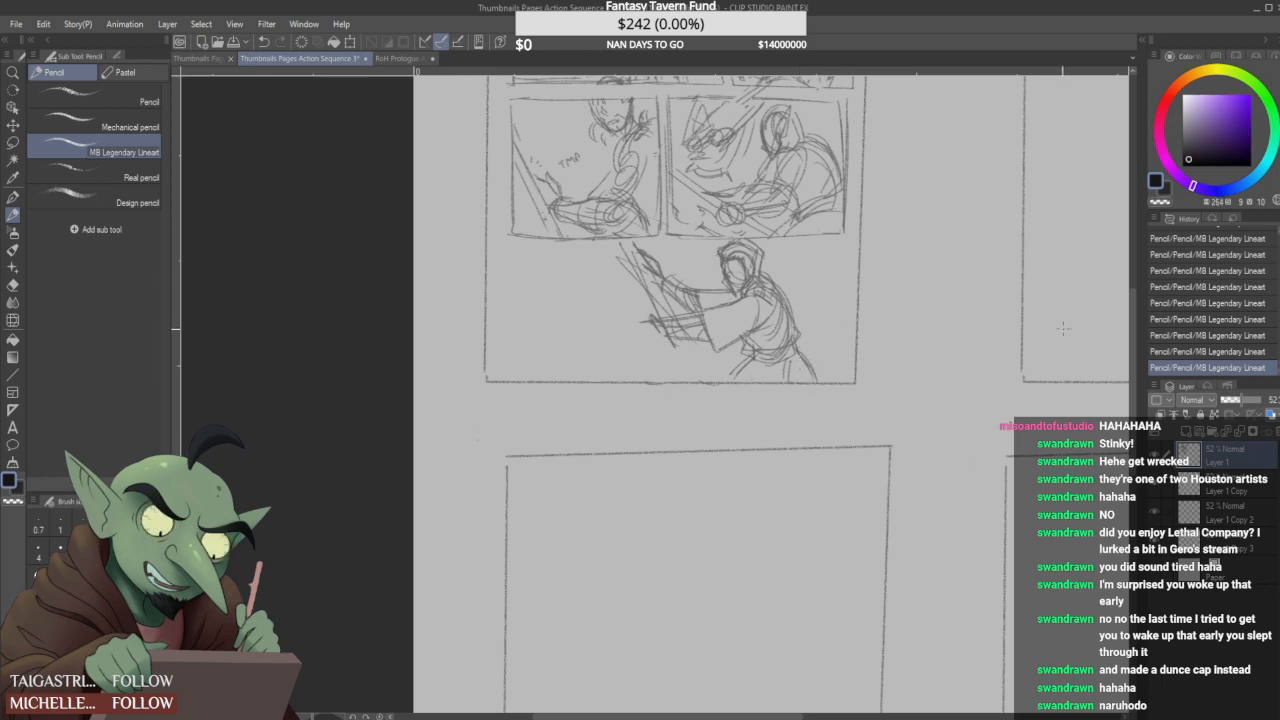
click(1165, 108)
click(1167, 100)
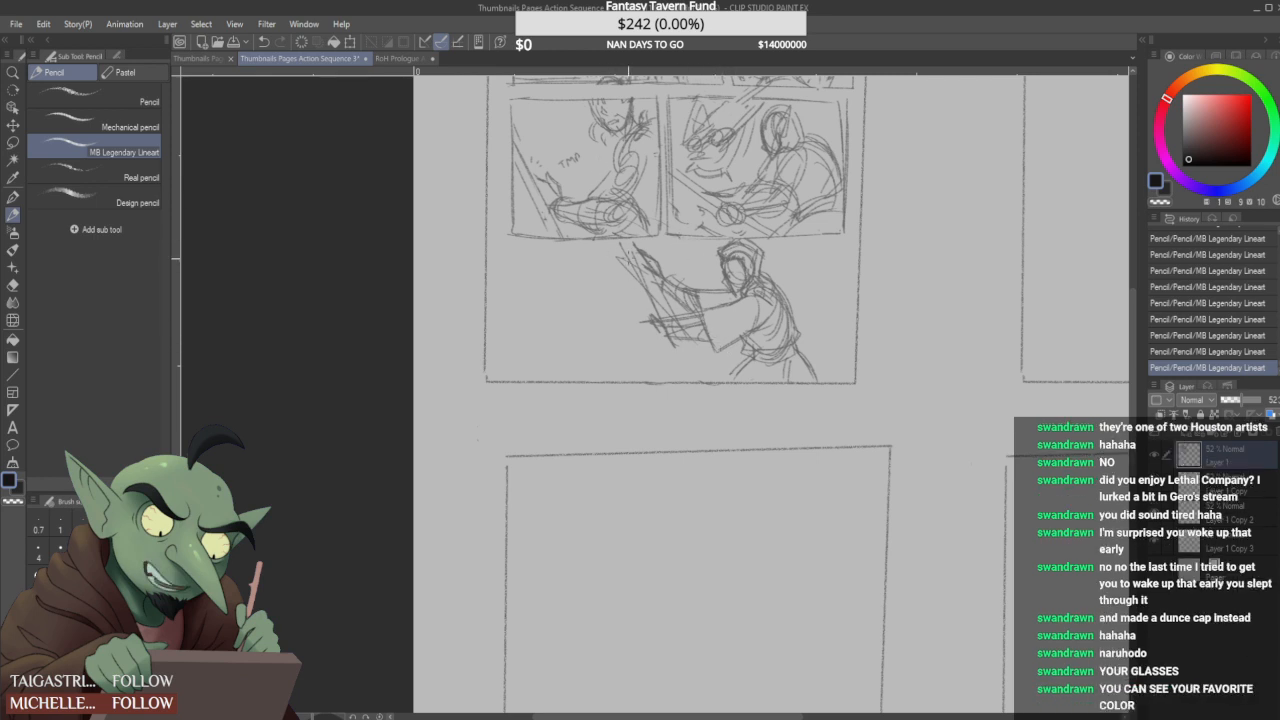
click(1245, 107)
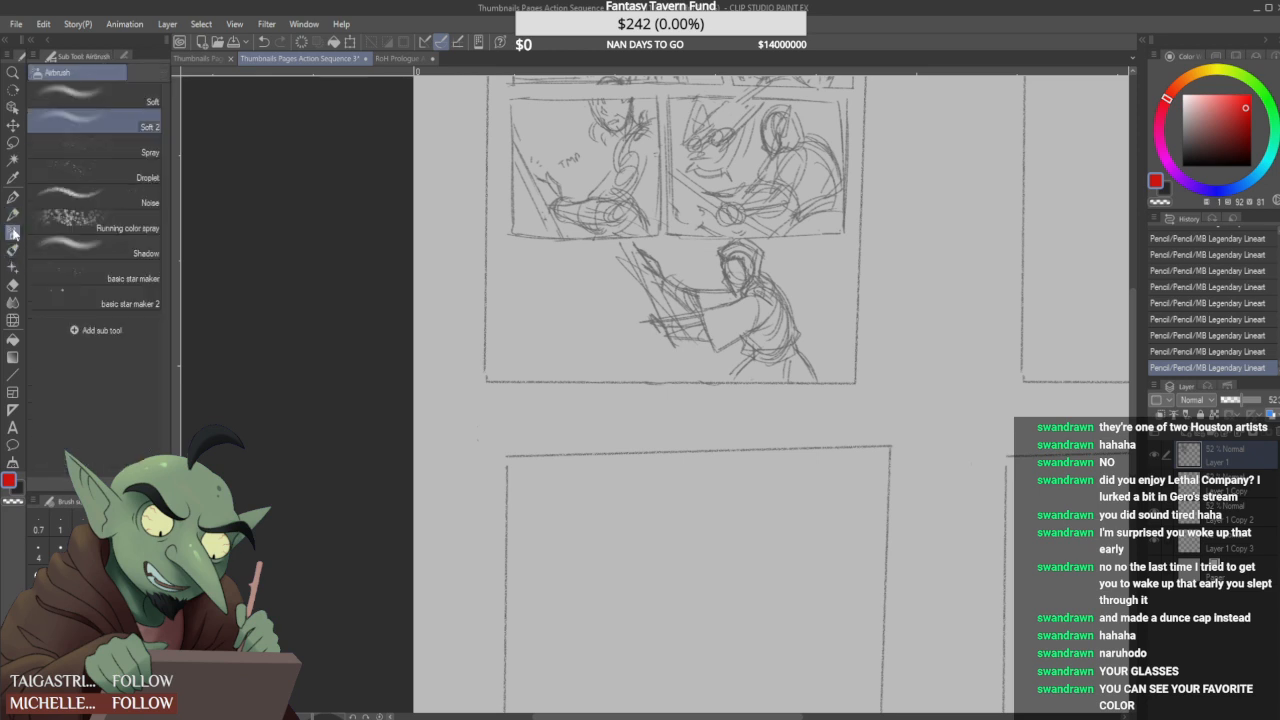
click(13, 249)
click(82, 160)
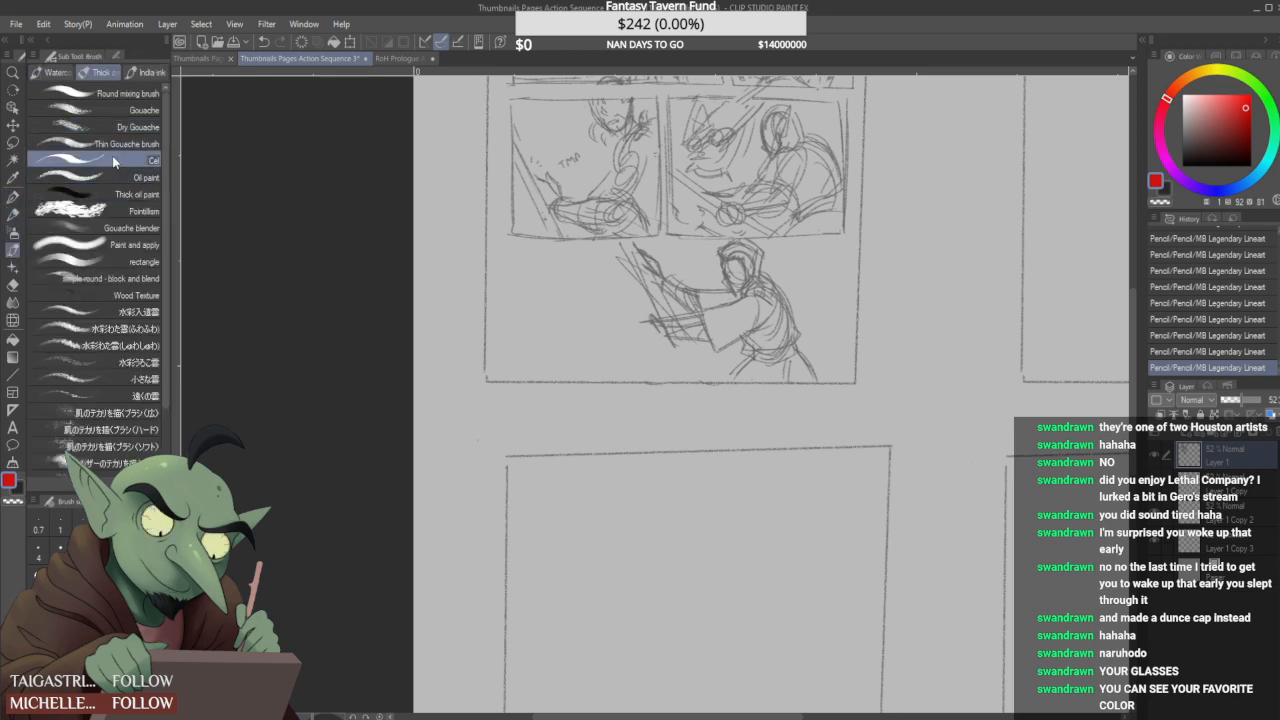
mouse_move(524, 312)
mouse_down()
mouse_move(554, 268)
mouse_move(529, 320)
mouse_move(558, 335)
mouse_move(587, 304)
mouse_move(607, 321)
mouse_move(632, 309)
mouse_move(674, 356)
mouse_up()
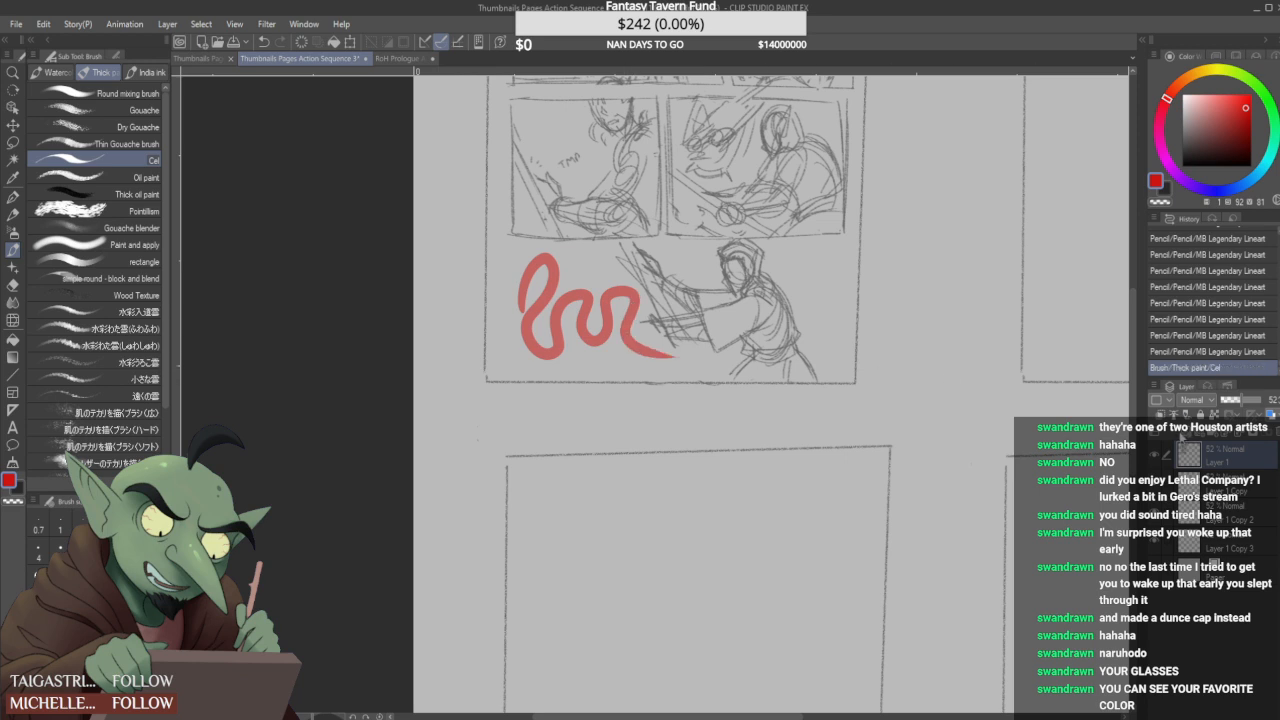
key(ctrl+z)
- Add a new raster layer and return to the MB Legendary Lineart pencil in near-black on Layer 1
key(ctrl+shift+n)
mouse_move(530, 308)
mouse_down()
mouse_move(580, 285)
mouse_move(572, 350)
mouse_move(600, 350)
mouse_move(608, 390)
mouse_move(588, 428)
mouse_move(610, 440)
mouse_move(636, 440)
mouse_move(666, 409)
mouse_move(735, 403)
mouse_move(733, 537)
mouse_move(556, 532)
mouse_move(492, 508)
mouse_move(491, 382)
mouse_move(588, 222)
mouse_move(688, 222)
mouse_move(700, 292)
mouse_move(859, 383)
mouse_move(925, 370)
mouse_move(885, 515)
mouse_move(822, 575)
mouse_move(875, 573)
mouse_move(534, 668)
mouse_move(640, 118)
mouse_move(560, 680)
mouse_move(445, 580)
mouse_up()
key(ctrl+z)
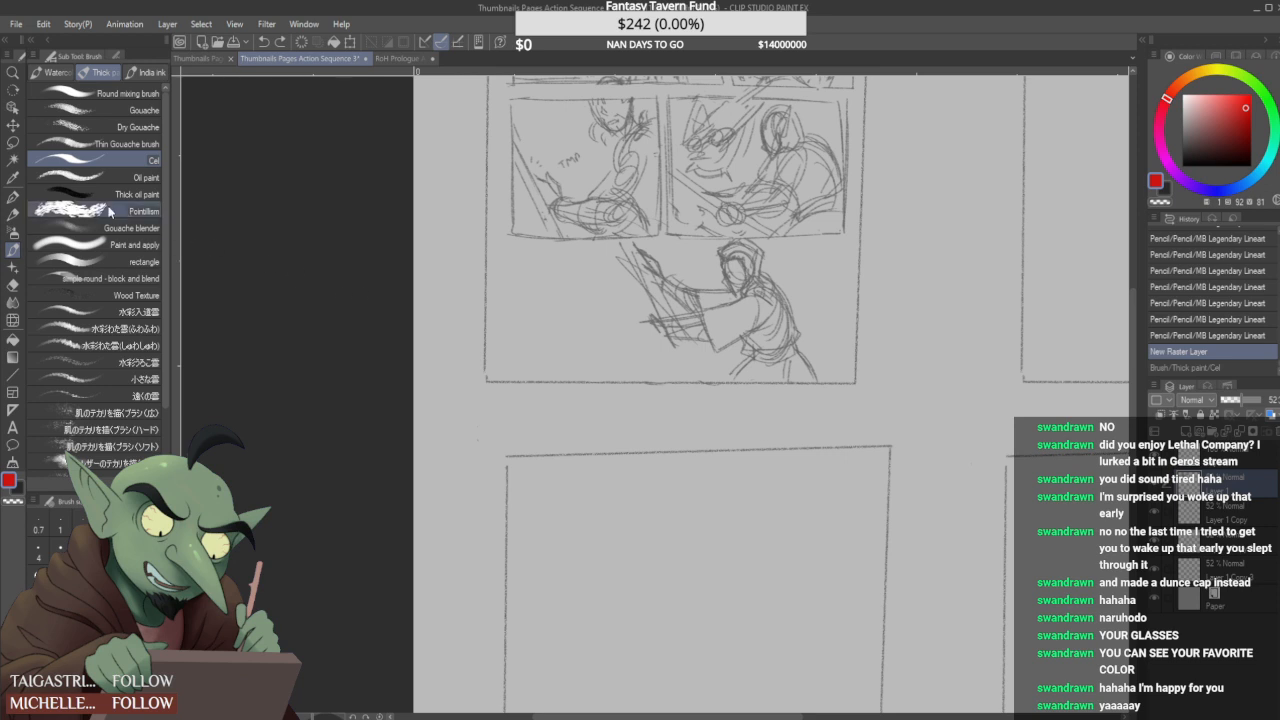
click(13, 214)
click(1187, 161)
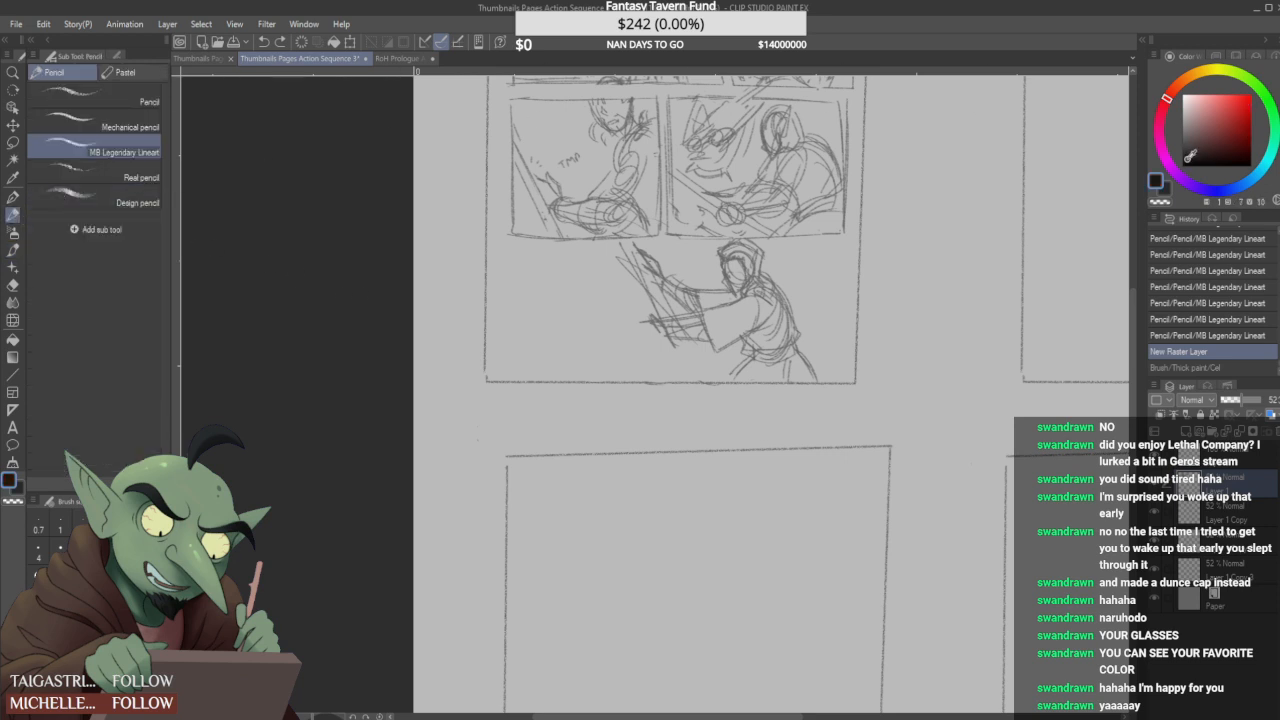
click(1156, 485)
click(1156, 485)
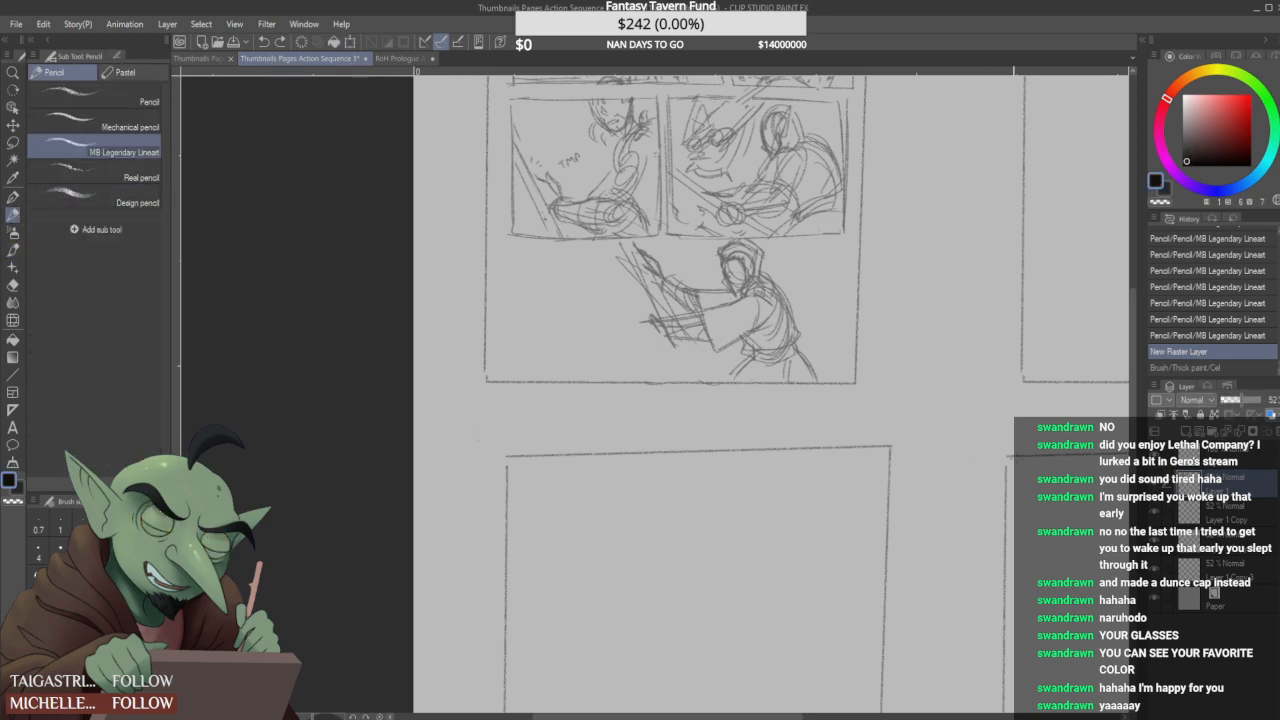
- Extend the right figure's diagonal blade to the page's bottom edge and add long, nearly horizontal blade strokes across it
mouse_move(657, 322)
mouse_down()
mouse_move(679, 370)
mouse_move(692, 368)
mouse_up()
mouse_move(681, 337)
mouse_down()
mouse_move(703, 374)
mouse_move(664, 336)
mouse_move(687, 376)
mouse_up()
drag(658, 318, 646, 309)
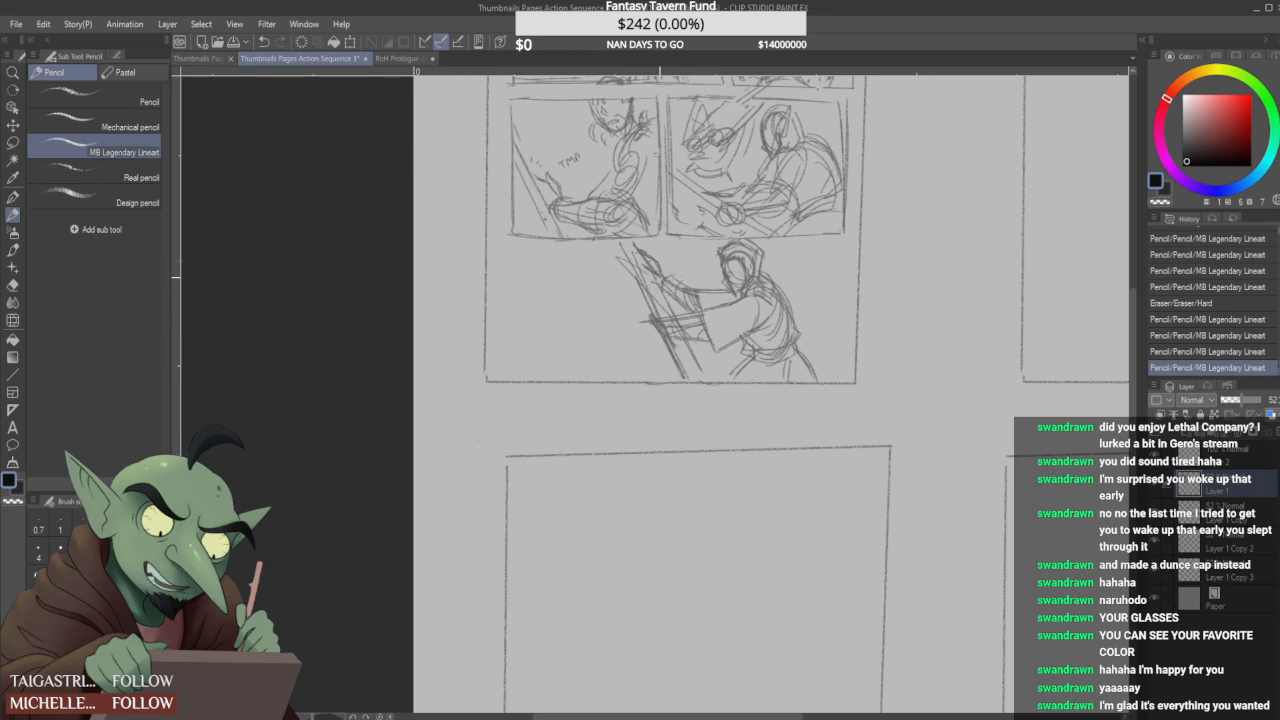
mouse_move(616, 304)
mouse_down()
mouse_move(714, 286)
mouse_move(692, 292)
mouse_up()
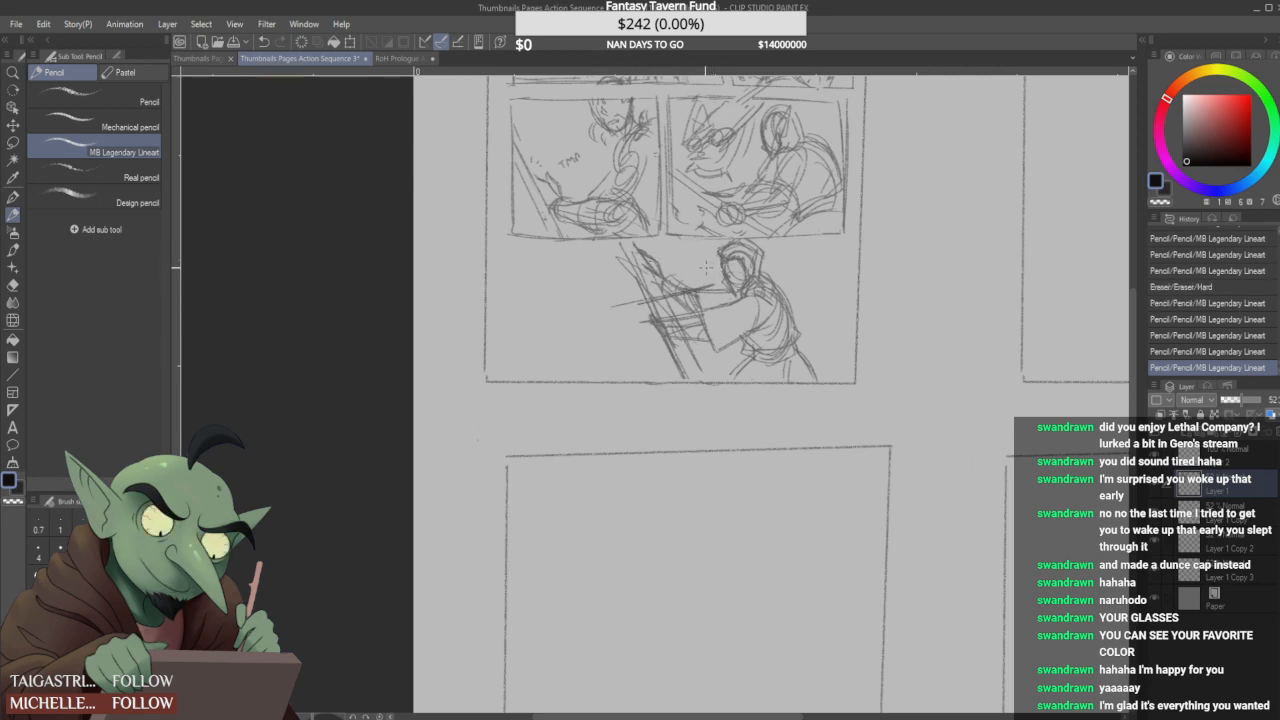
drag(632, 278, 592, 330)
mouse_move(552, 280)
mouse_down()
mouse_move(584, 240)
mouse_move(556, 262)
mouse_move(565, 288)
mouse_move(585, 270)
mouse_move(540, 306)
mouse_up()
mouse_move(592, 340)
mouse_down()
mouse_move(527, 292)
mouse_move(581, 337)
mouse_up()
drag(573, 334, 595, 341)
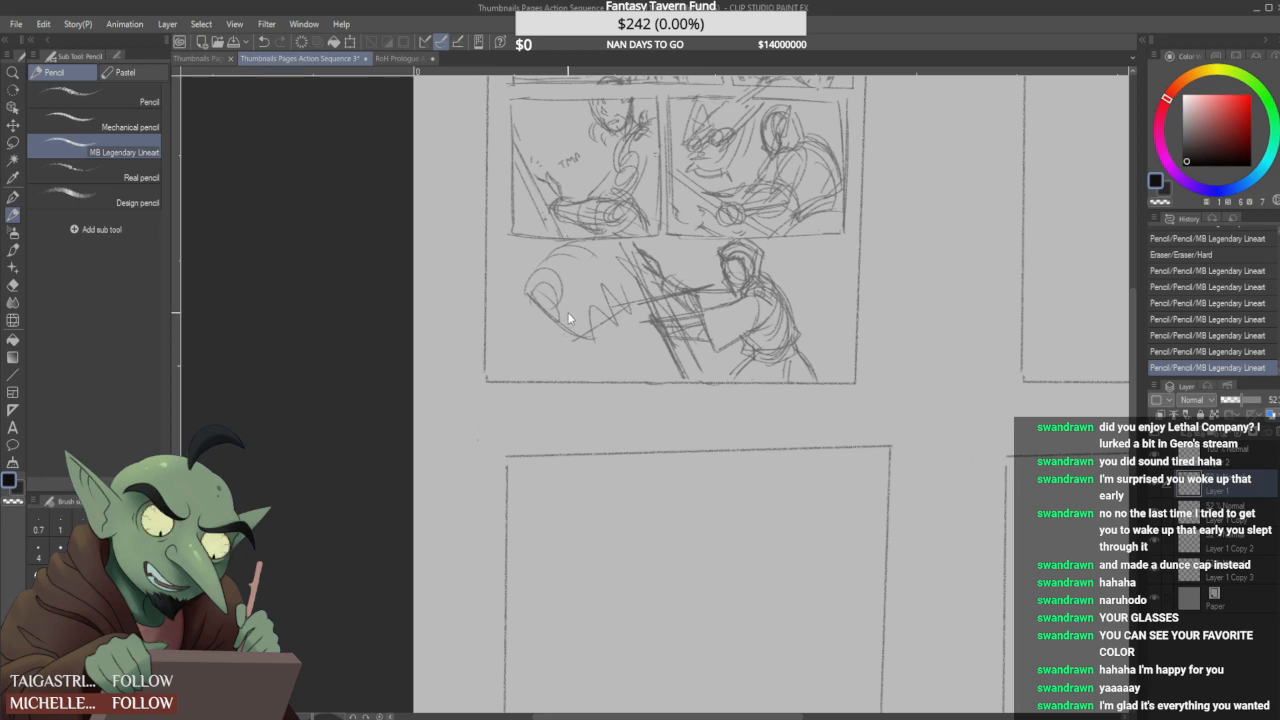
key(ctrl+z)
key(ctrl+z)
key(ctrl+z)
key(ctrl+z)
key(ctrl+z)
key(ctrl+z)
key(ctrl+z)
key(ctrl+z)
key(ctrl+z)
key(ctrl+z)
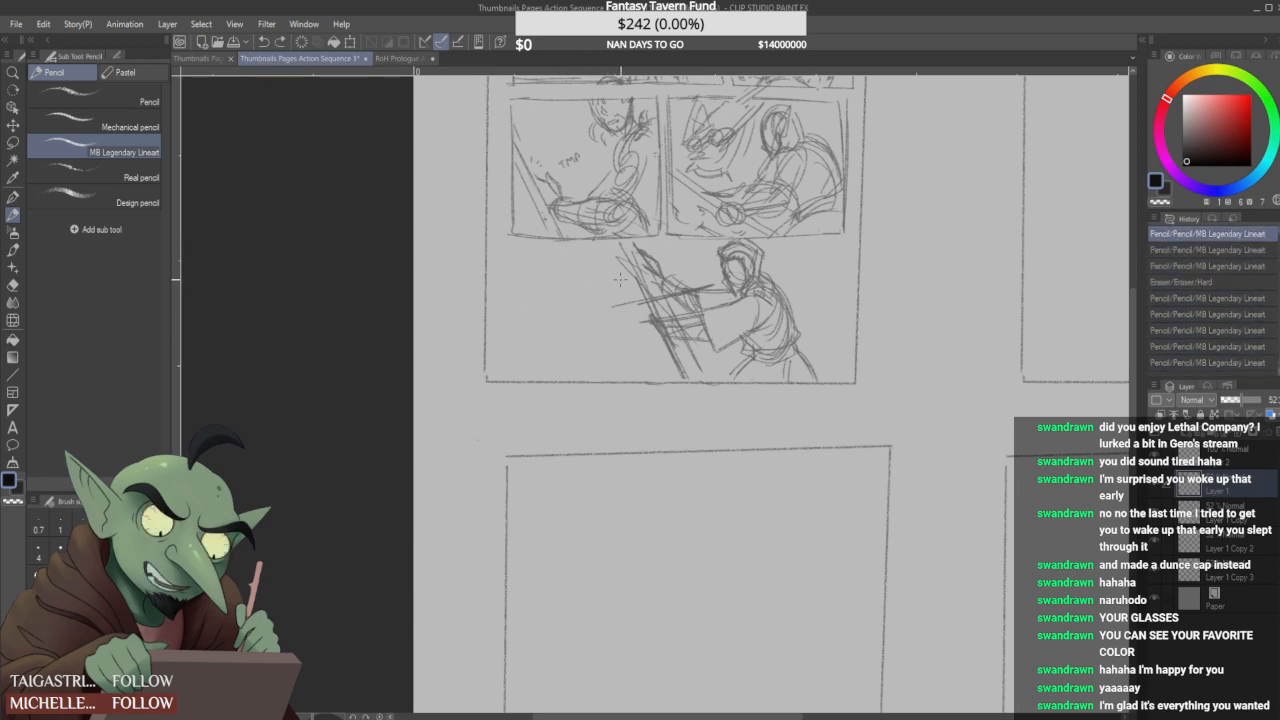
- Draw the left opponent's nearly horizontal sword with a short crossguard, a long grip and a round pommel, reaching across the diagonal blade
mouse_move(576, 289)
mouse_down()
mouse_move(616, 313)
mouse_move(583, 318)
mouse_up()
mouse_move(575, 274)
mouse_down()
mouse_move(601, 335)
mouse_move(700, 290)
mouse_up()
drag(593, 317, 680, 296)
mouse_move(576, 293)
mouse_down()
mouse_move(601, 335)
mouse_move(576, 274)
mouse_move(614, 286)
mouse_move(602, 260)
mouse_up()
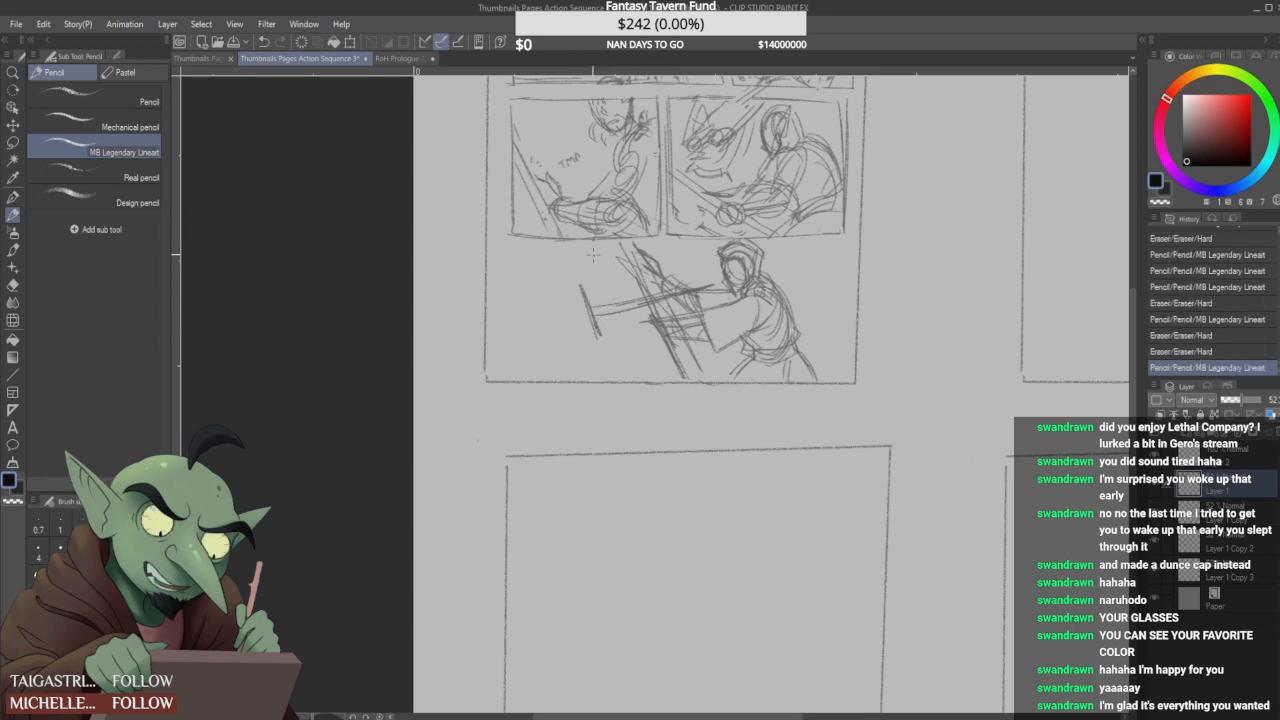
drag(596, 304, 622, 303)
drag(596, 305, 600, 304)
drag(700, 287, 688, 292)
mouse_move(584, 316)
mouse_down()
mouse_move(548, 315)
mouse_move(540, 327)
mouse_move(605, 307)
mouse_move(538, 324)
mouse_move(598, 311)
mouse_move(565, 306)
mouse_move(603, 310)
mouse_up()
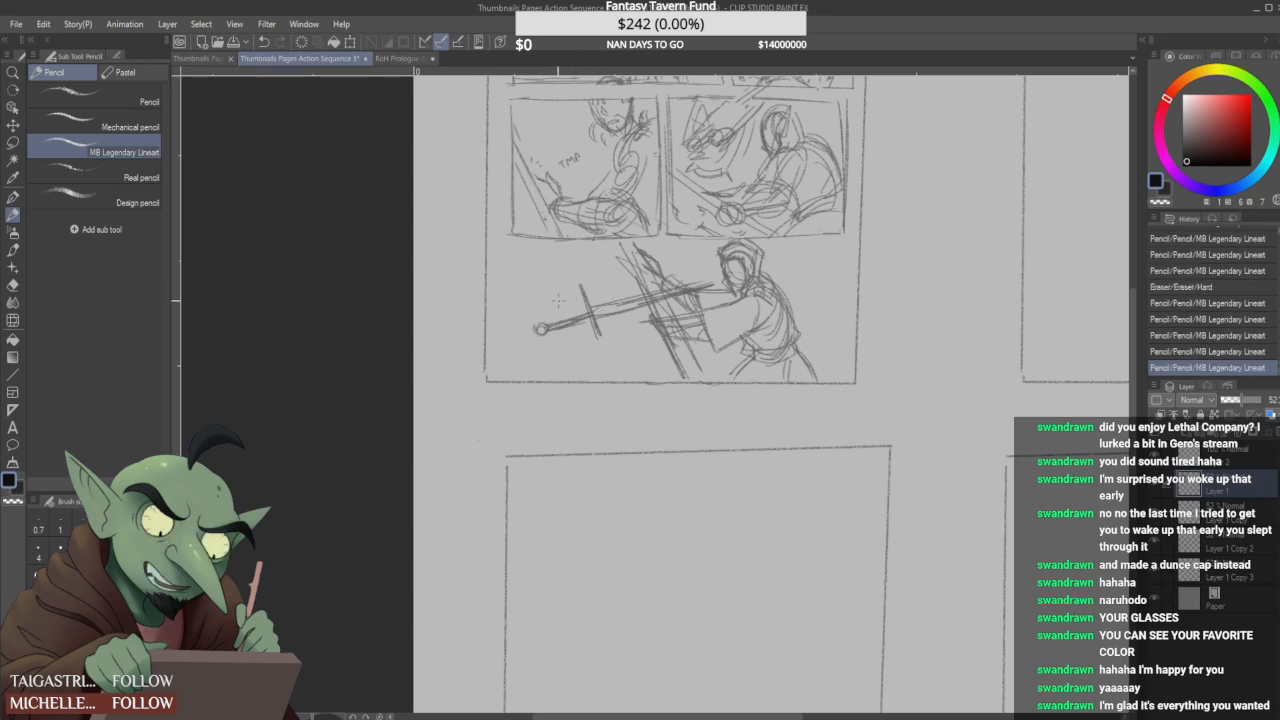
drag(602, 320, 612, 332)
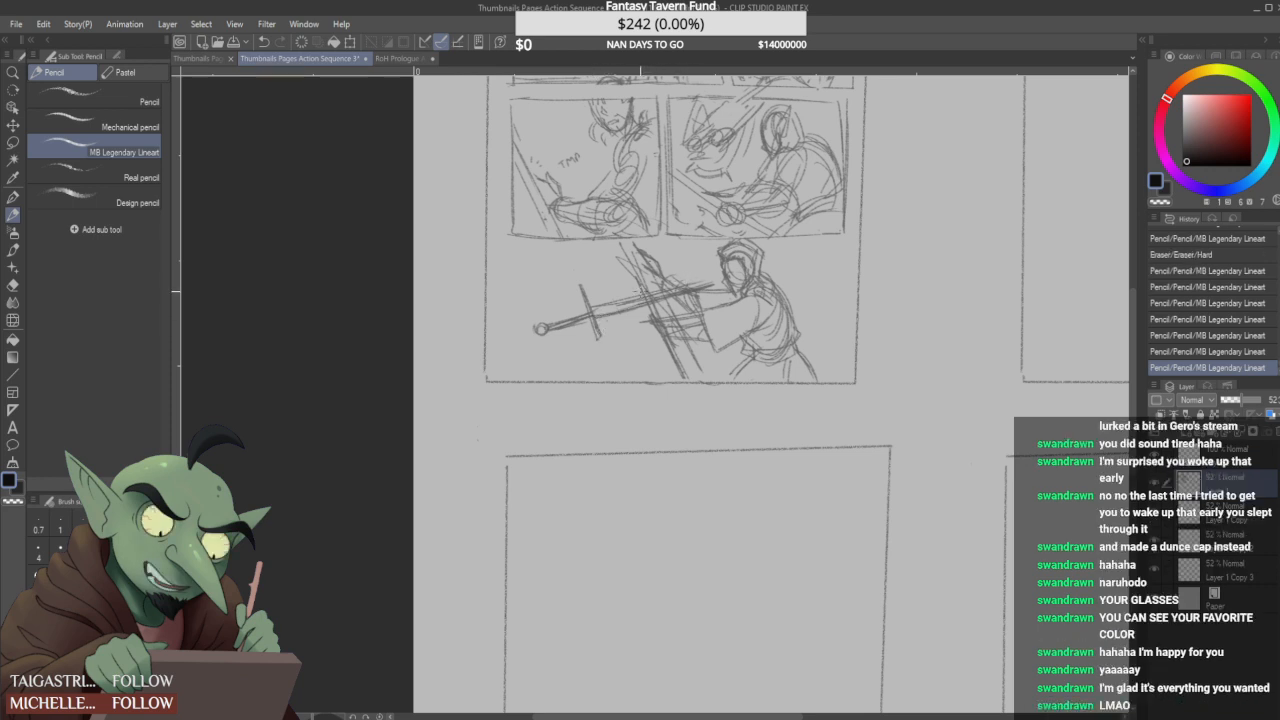
drag(590, 320, 634, 330)
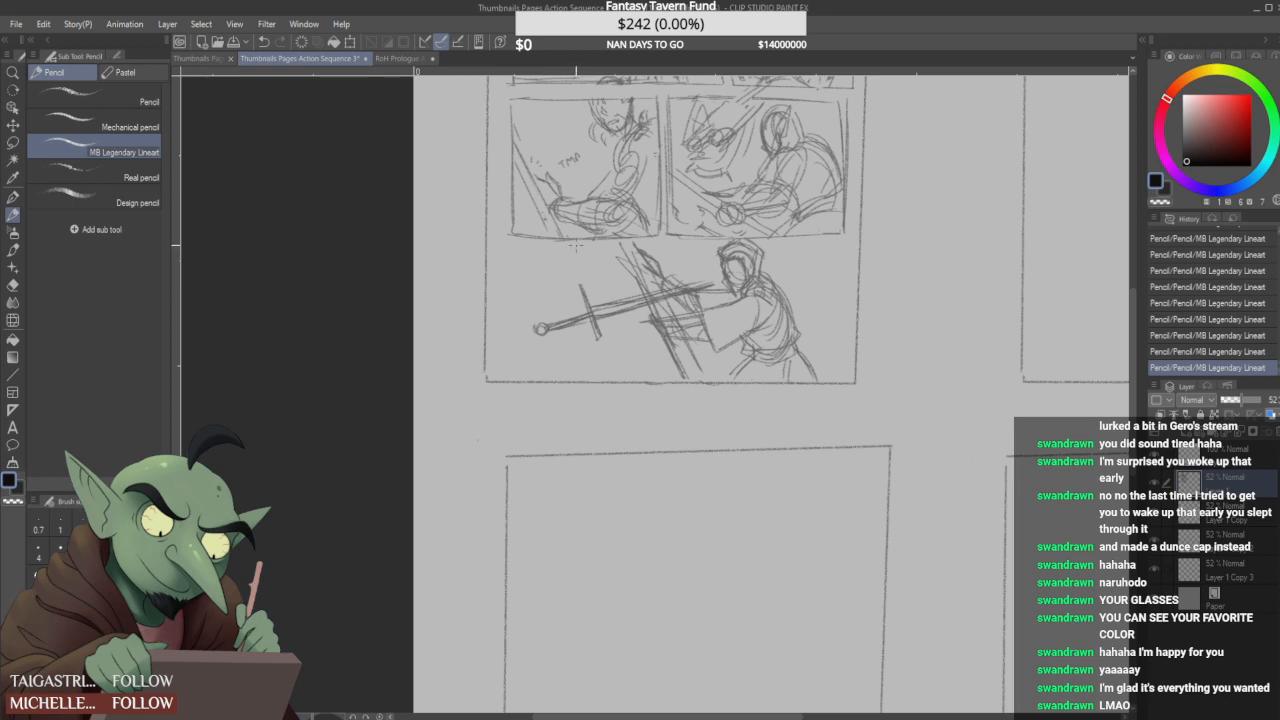
- Rough in the left opponent's rounded head and gripping hand with loose arcs around the hilt, and add long strokes along the sword
drag(545, 258, 560, 284)
drag(545, 294, 560, 330)
mouse_move(540, 276)
mouse_down()
mouse_move(587, 260)
mouse_move(588, 310)
mouse_up()
drag(584, 262, 617, 294)
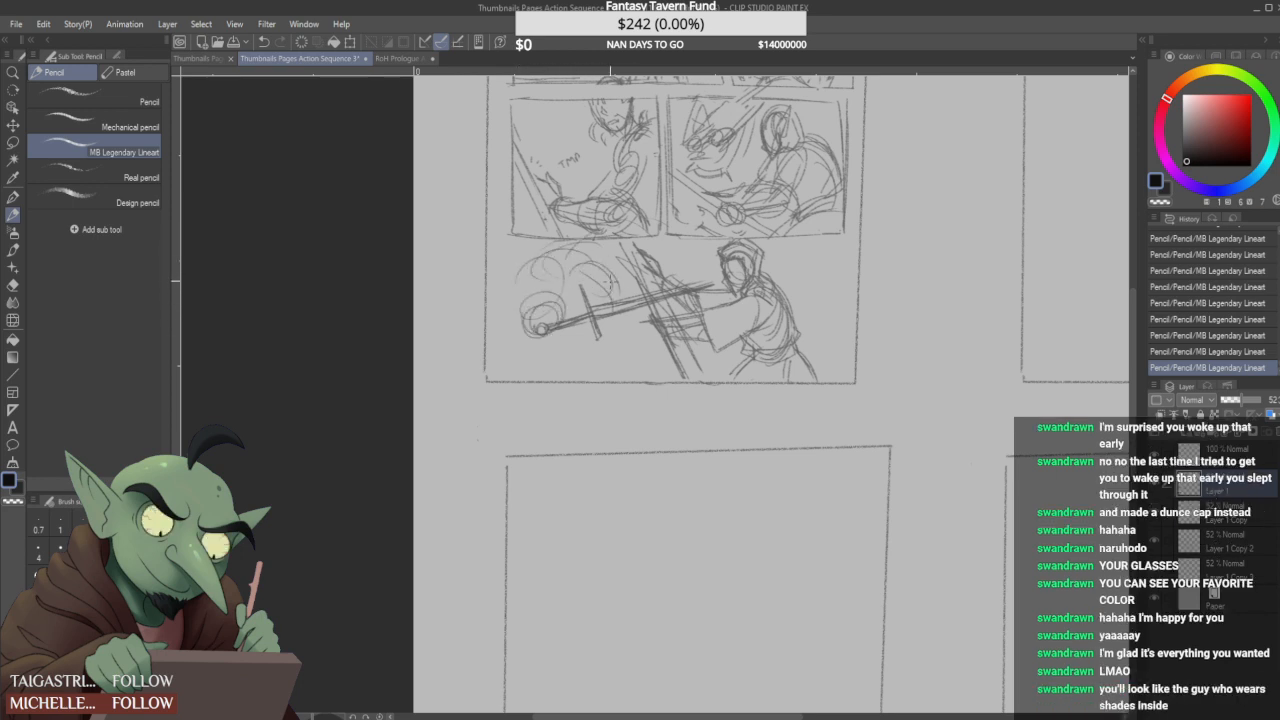
mouse_move(518, 321)
mouse_down()
mouse_move(579, 303)
mouse_move(489, 321)
mouse_up()
drag(597, 315, 632, 305)
drag(698, 282, 714, 274)
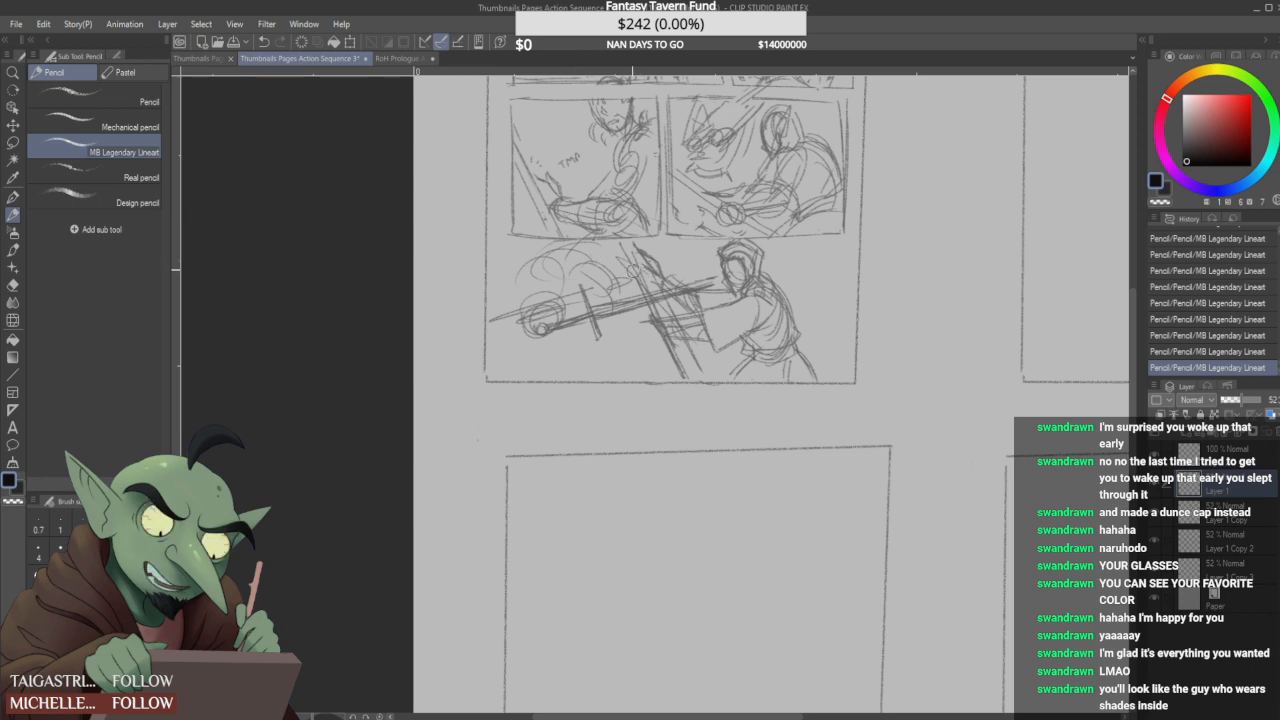
- Rework the upper part of the diagonal blade where the swords cross and add a sweeping curve behind the hooded figure
mouse_move(636, 264)
mouse_down()
mouse_move(656, 312)
mouse_move(649, 302)
mouse_up()
drag(631, 246, 657, 306)
drag(644, 260, 653, 279)
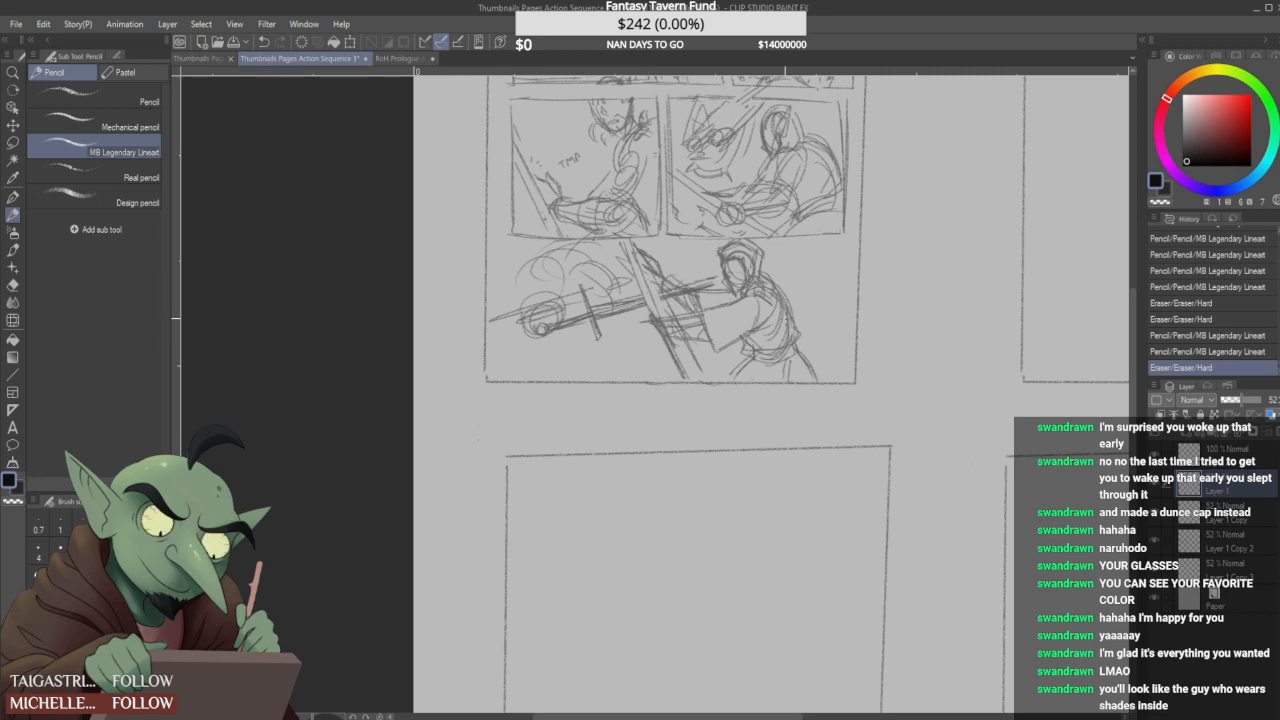
mouse_move(847, 272)
mouse_down()
mouse_move(659, 260)
mouse_move(847, 275)
mouse_move(716, 318)
mouse_move(711, 302)
mouse_move(684, 326)
mouse_up()
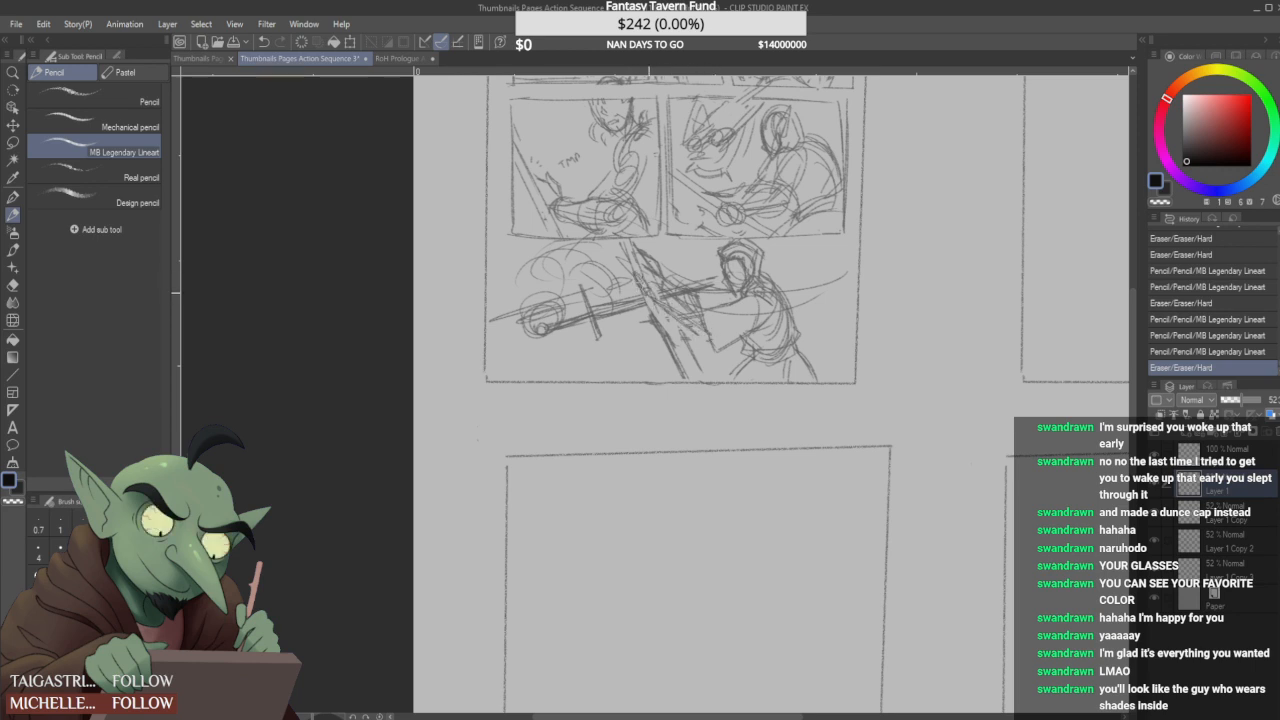
- Redraw the hooded figure's forearm and wide sleeve reaching toward the diagonal blade
mouse_move(656, 275)
mouse_down()
mouse_move(652, 287)
mouse_move(638, 275)
mouse_move(672, 334)
mouse_move(659, 309)
mouse_up()
mouse_move(650, 298)
mouse_down()
mouse_move(690, 331)
mouse_move(648, 296)
mouse_move(647, 314)
mouse_move(638, 291)
mouse_move(644, 327)
mouse_move(661, 312)
mouse_move(674, 322)
mouse_up()
mouse_move(666, 312)
mouse_down()
mouse_move(714, 350)
mouse_move(669, 331)
mouse_move(716, 347)
mouse_move(708, 326)
mouse_move(707, 351)
mouse_up()
mouse_move(707, 306)
mouse_down()
mouse_move(758, 297)
mouse_move(732, 308)
mouse_up()
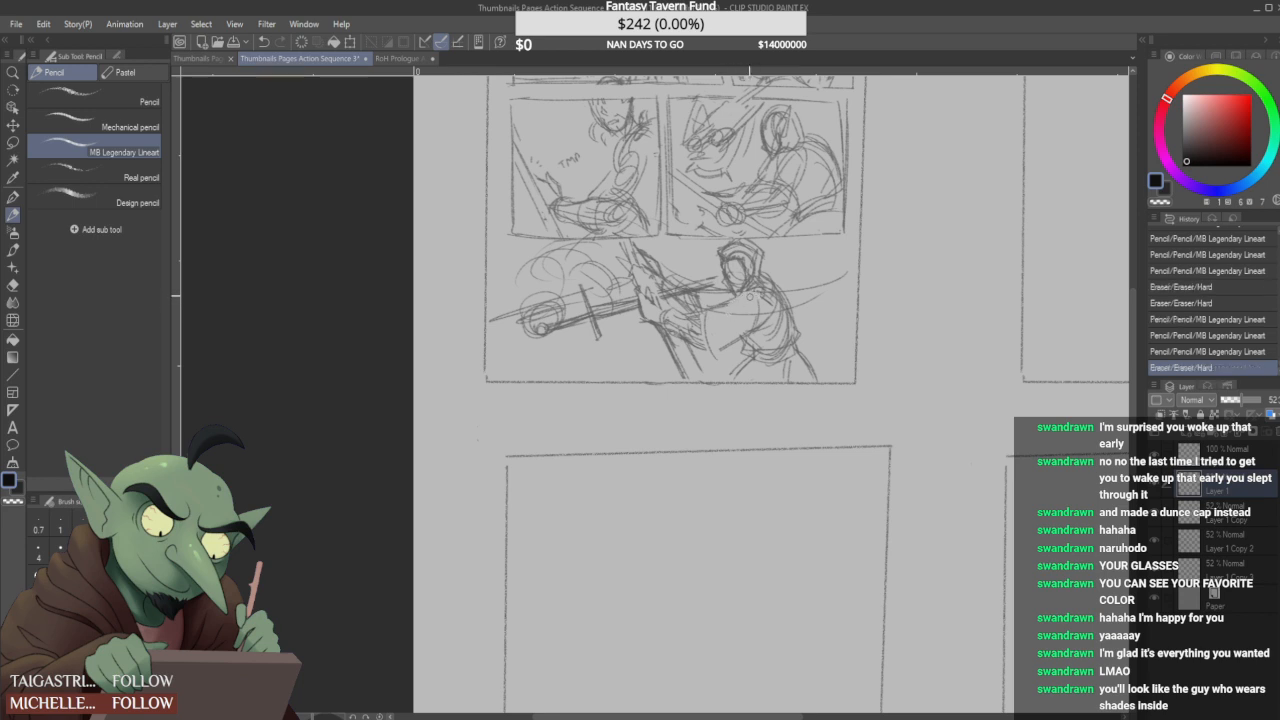
mouse_move(723, 351)
mouse_down()
mouse_move(747, 345)
mouse_move(708, 318)
mouse_move(708, 343)
mouse_up()
drag(712, 299, 721, 298)
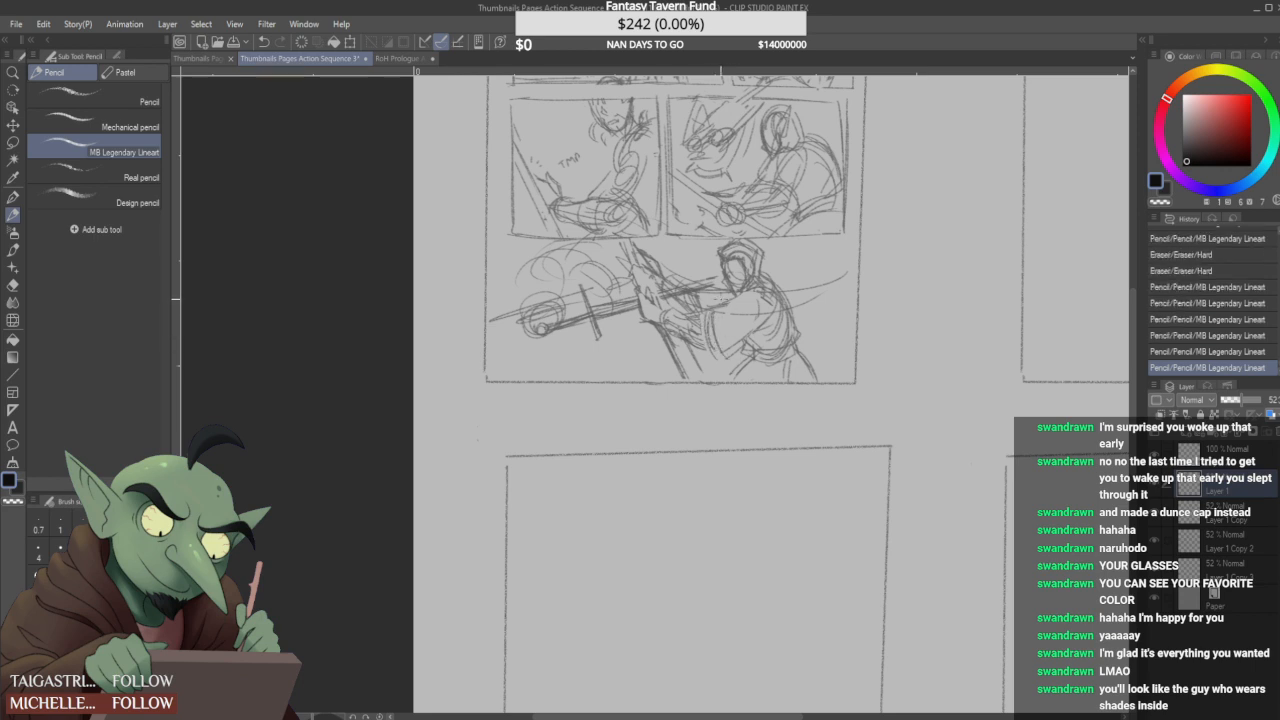
mouse_move(714, 360)
mouse_down()
mouse_move(712, 348)
mouse_move(724, 355)
mouse_up()
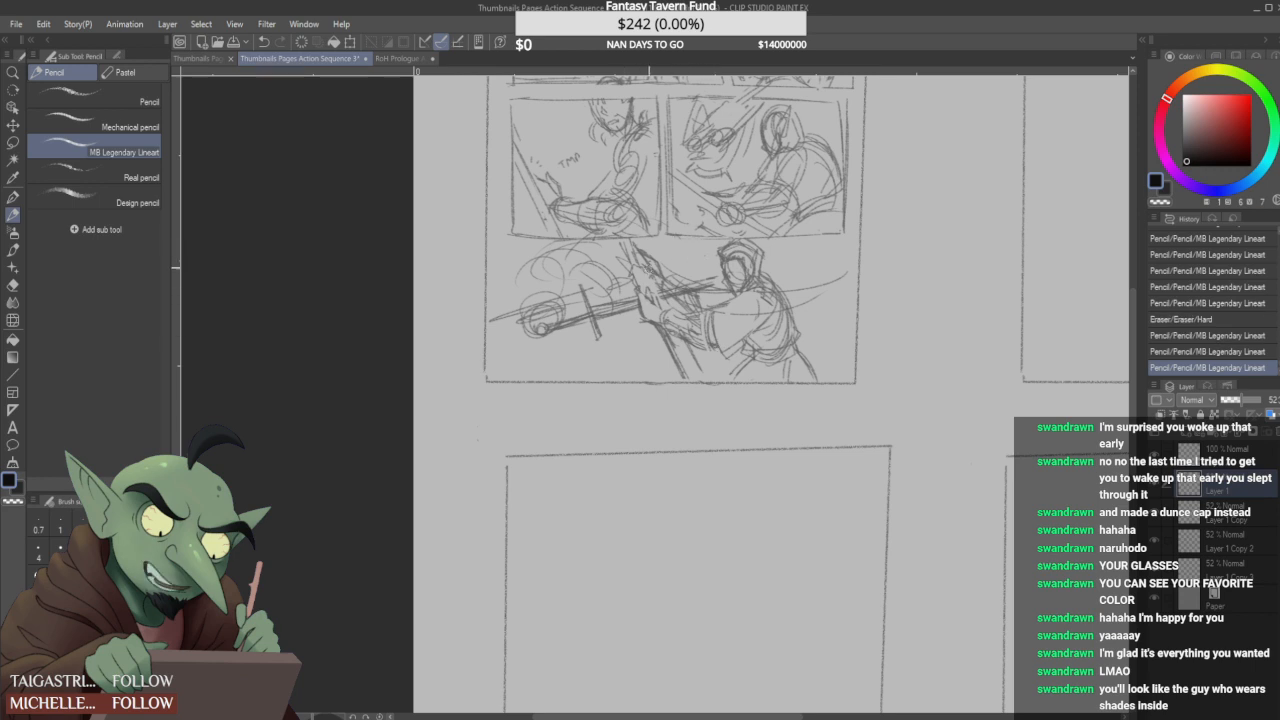
- Sketch the hooded figure's hands at the crossing point and restate the diagonal blade's edge down to the panel's bottom
mouse_move(648, 306)
mouse_down()
mouse_move(664, 288)
mouse_move(647, 297)
mouse_move(698, 337)
mouse_up()
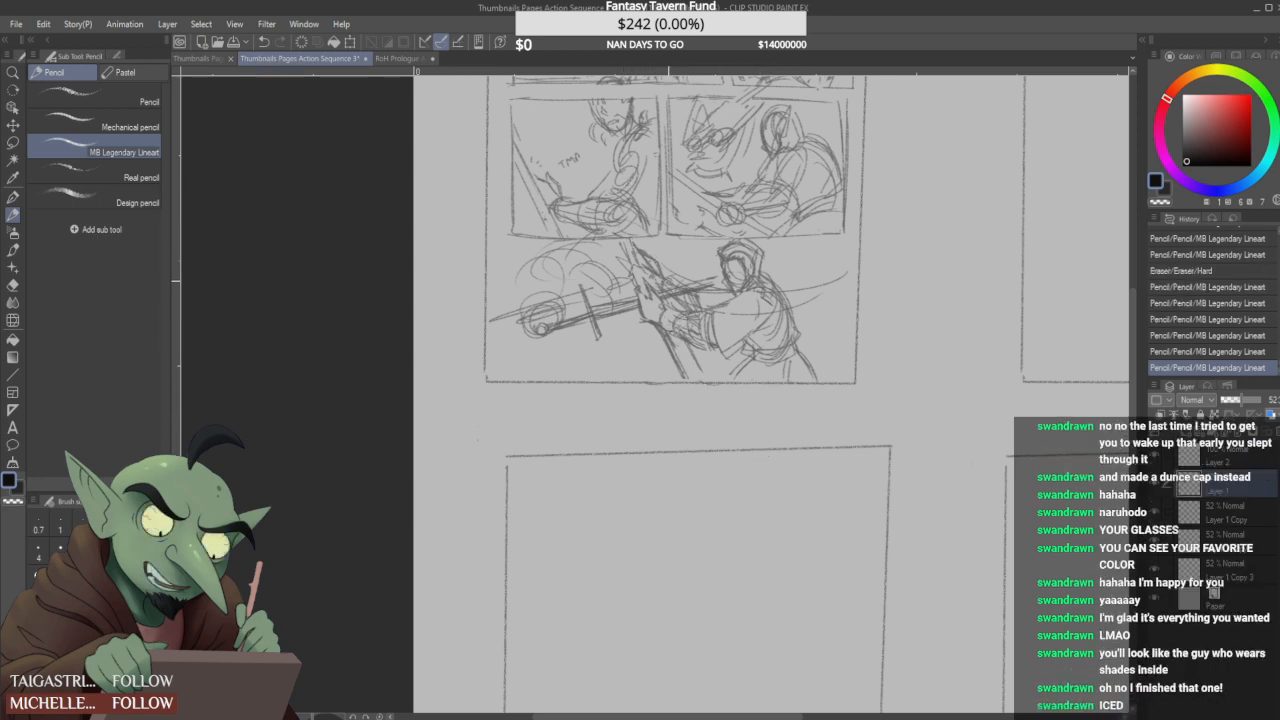
mouse_move(643, 278)
mouse_down()
mouse_move(647, 320)
mouse_move(683, 373)
mouse_up()
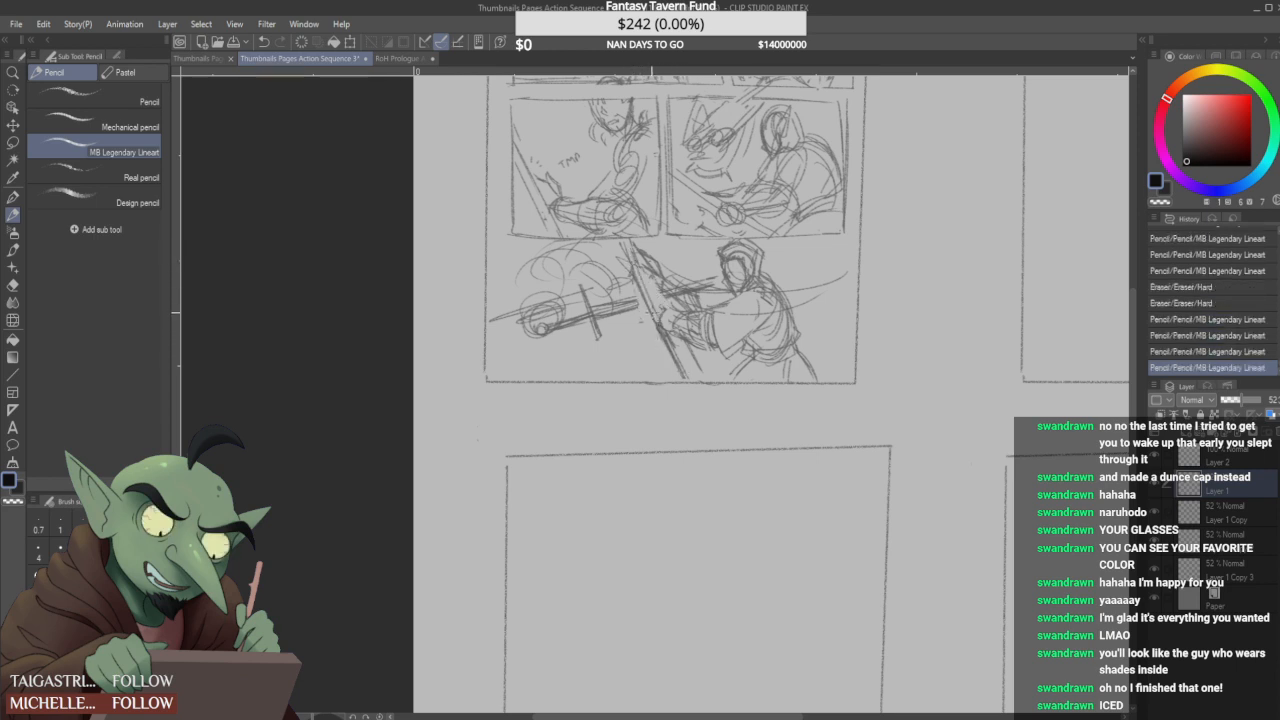
mouse_move(661, 292)
mouse_down()
mouse_move(674, 336)
mouse_move(686, 318)
mouse_move(676, 335)
mouse_move(688, 346)
mouse_up()
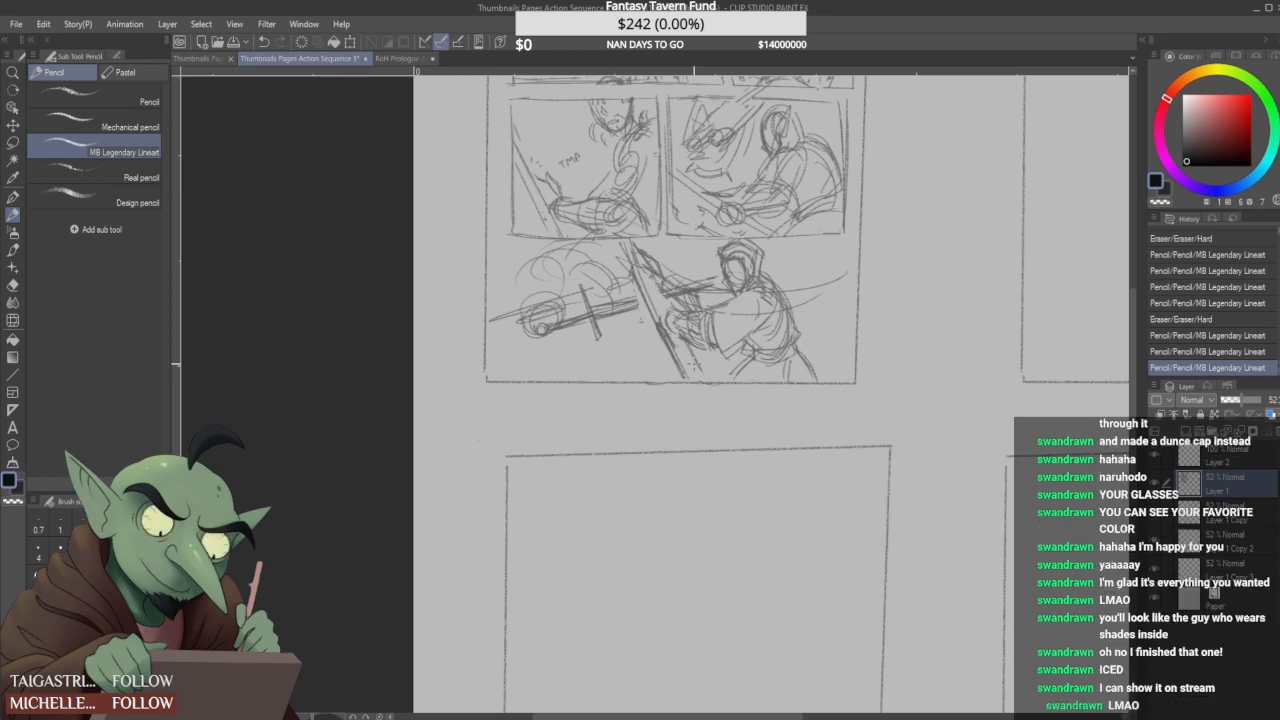
mouse_move(664, 314)
mouse_down()
mouse_move(700, 314)
mouse_move(672, 333)
mouse_move(696, 348)
mouse_move(670, 314)
mouse_move(699, 311)
mouse_move(662, 307)
mouse_up()
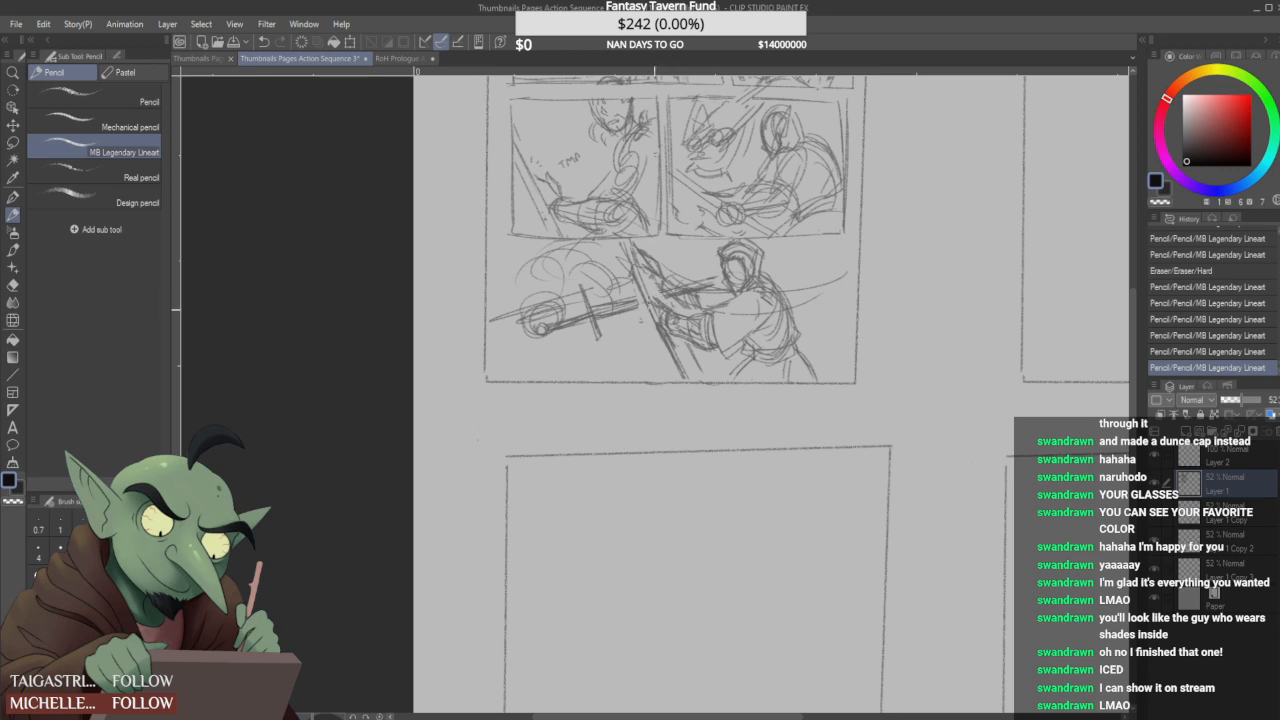
drag(670, 309, 679, 315)
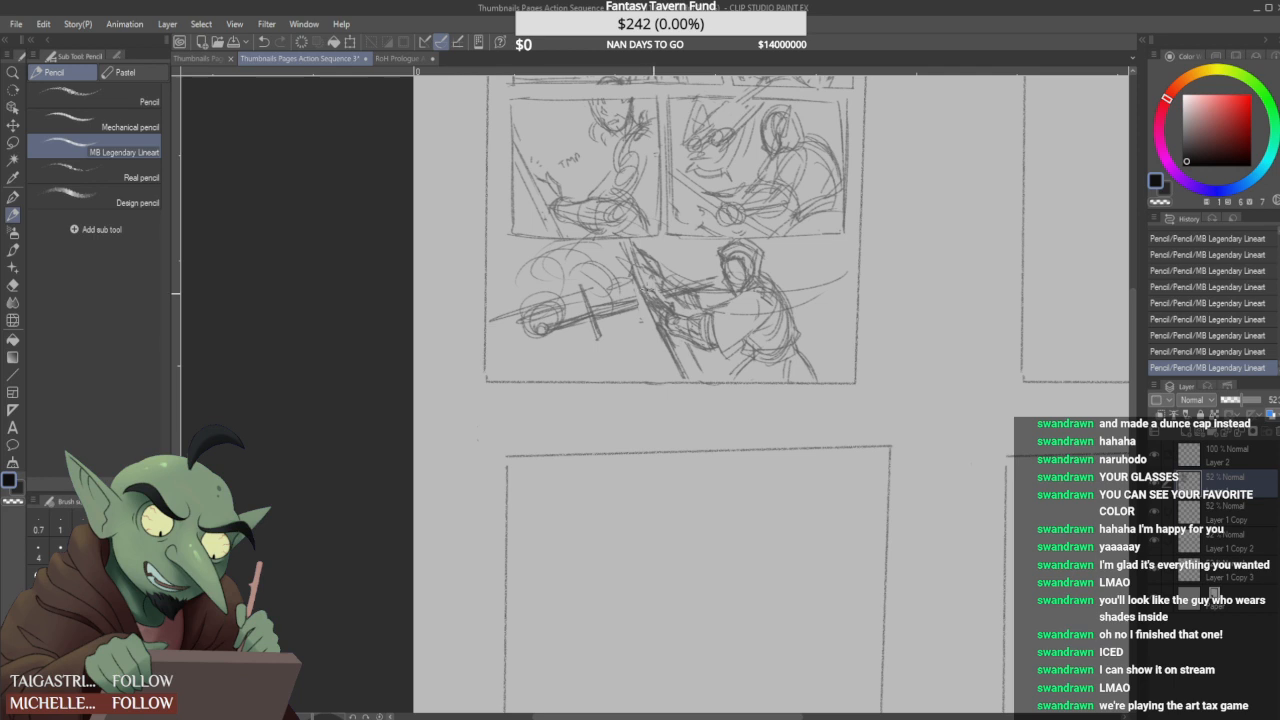
drag(647, 289, 667, 326)
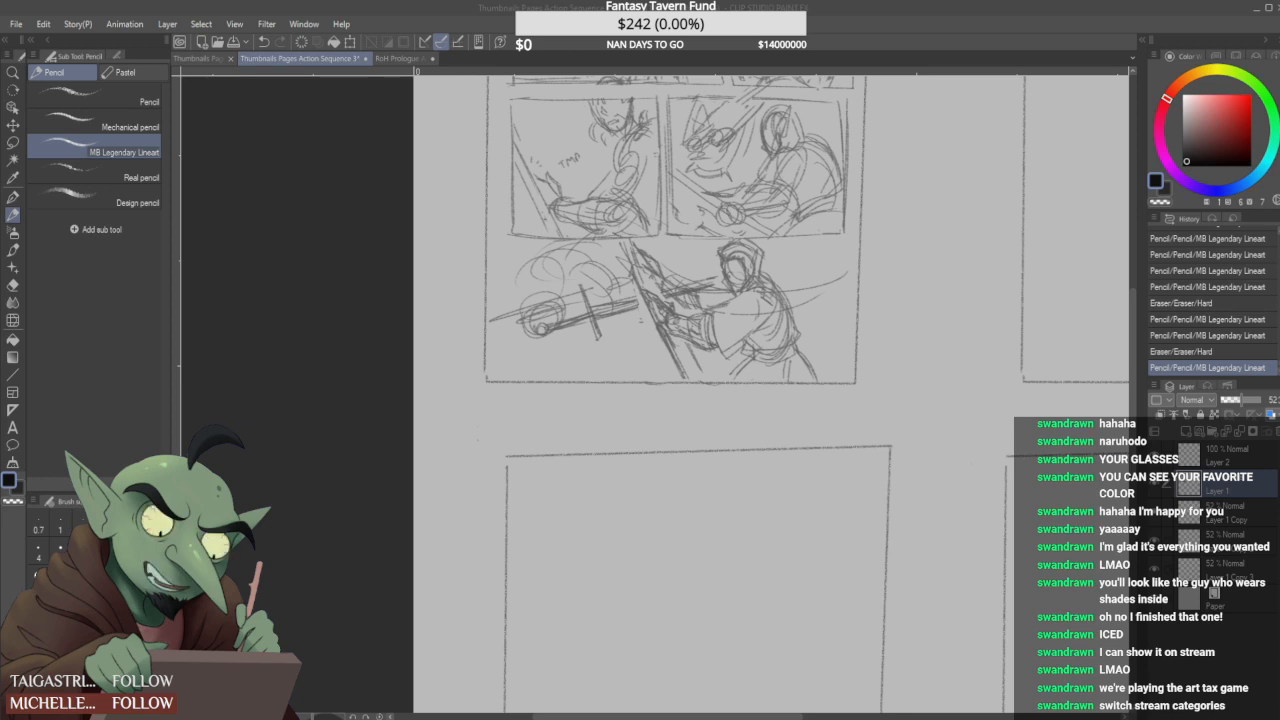
- Sketch the left opponent's second hand near the crossguard, and add strokes for the shoulder and arm by the panel's edge
scroll(683, 221, down, 1)
scroll(673, 239, up, 1)
mouse_move(582, 290)
mouse_down()
mouse_move(596, 318)
mouse_move(575, 316)
mouse_move(586, 315)
mouse_move(576, 301)
mouse_move(620, 335)
mouse_up()
mouse_move(630, 303)
mouse_down()
mouse_move(594, 323)
mouse_move(627, 340)
mouse_up()
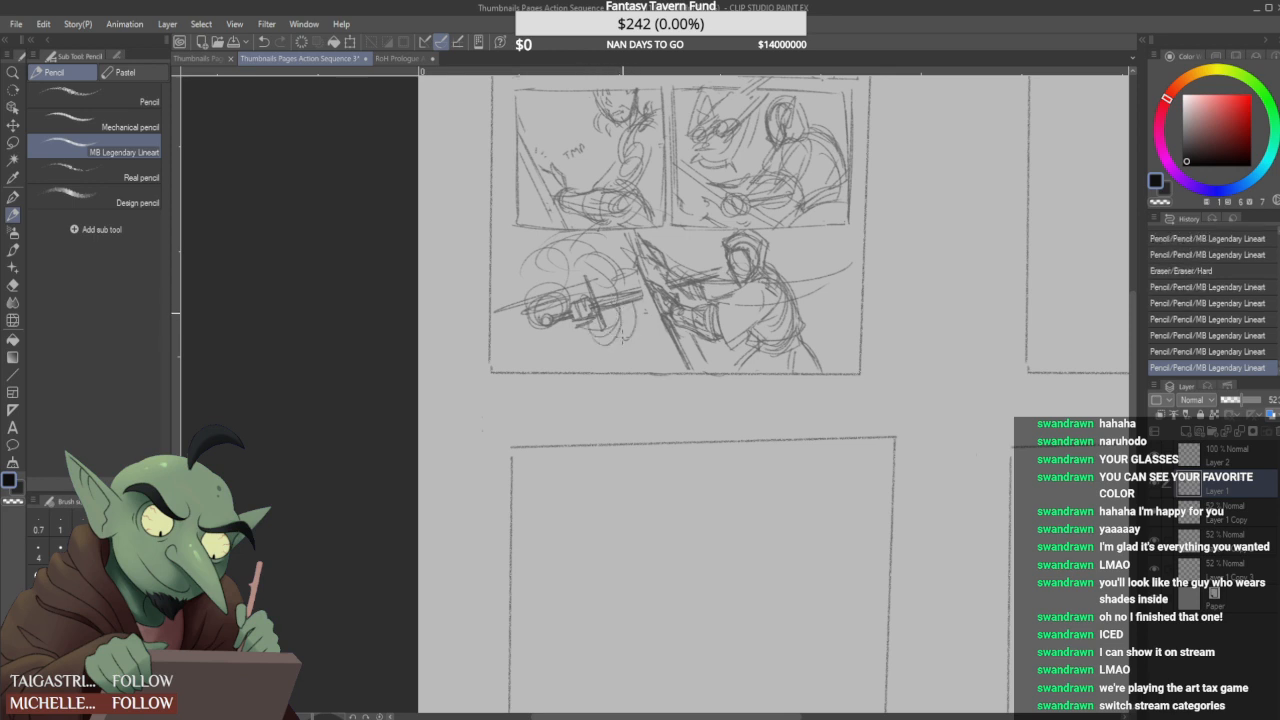
mouse_move(500, 305)
mouse_down()
mouse_move(548, 318)
mouse_move(532, 339)
mouse_move(552, 328)
mouse_move(530, 300)
mouse_move(520, 312)
mouse_move(527, 265)
mouse_move(568, 233)
mouse_up()
drag(512, 270, 556, 236)
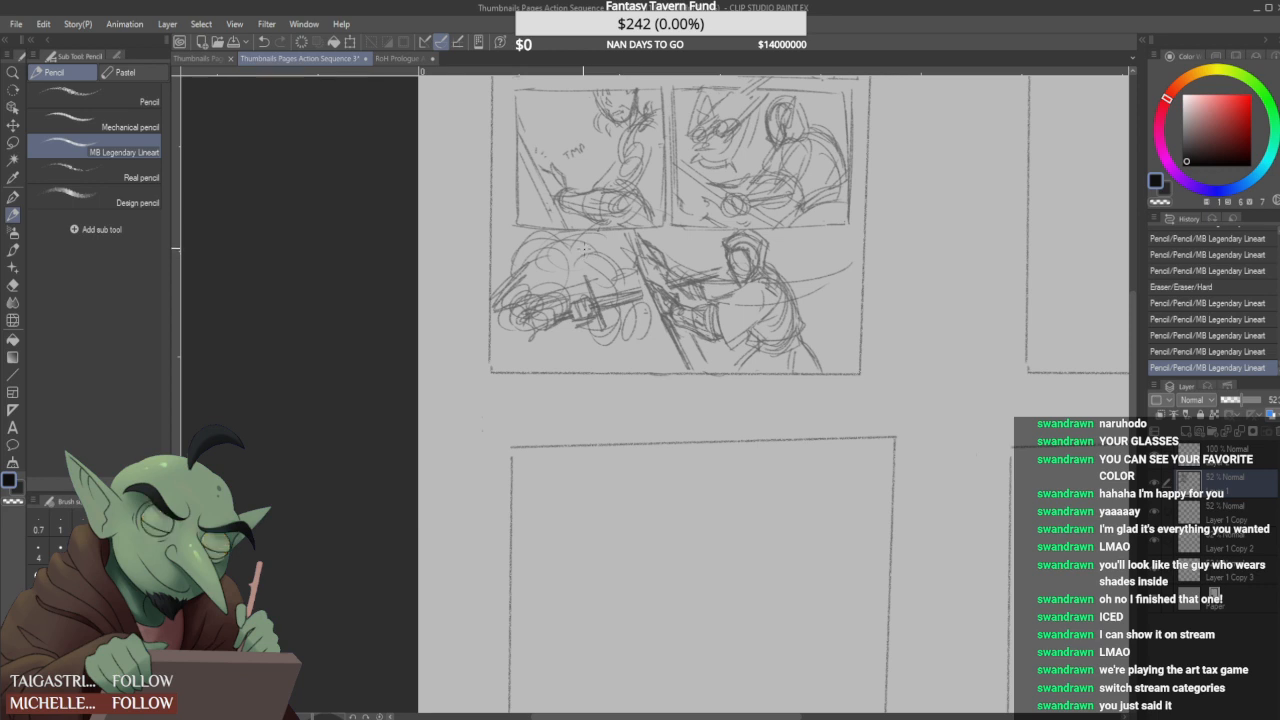
- Sketch curved body lines below the left opponent's sword and add a broad arc behind the hooded figure's head
drag(548, 331, 592, 338)
mouse_move(545, 333)
mouse_down()
mouse_move(576, 346)
mouse_move(614, 338)
mouse_up()
mouse_move(546, 343)
mouse_down()
mouse_move(614, 333)
mouse_move(552, 334)
mouse_move(497, 370)
mouse_up()
drag(622, 345, 629, 355)
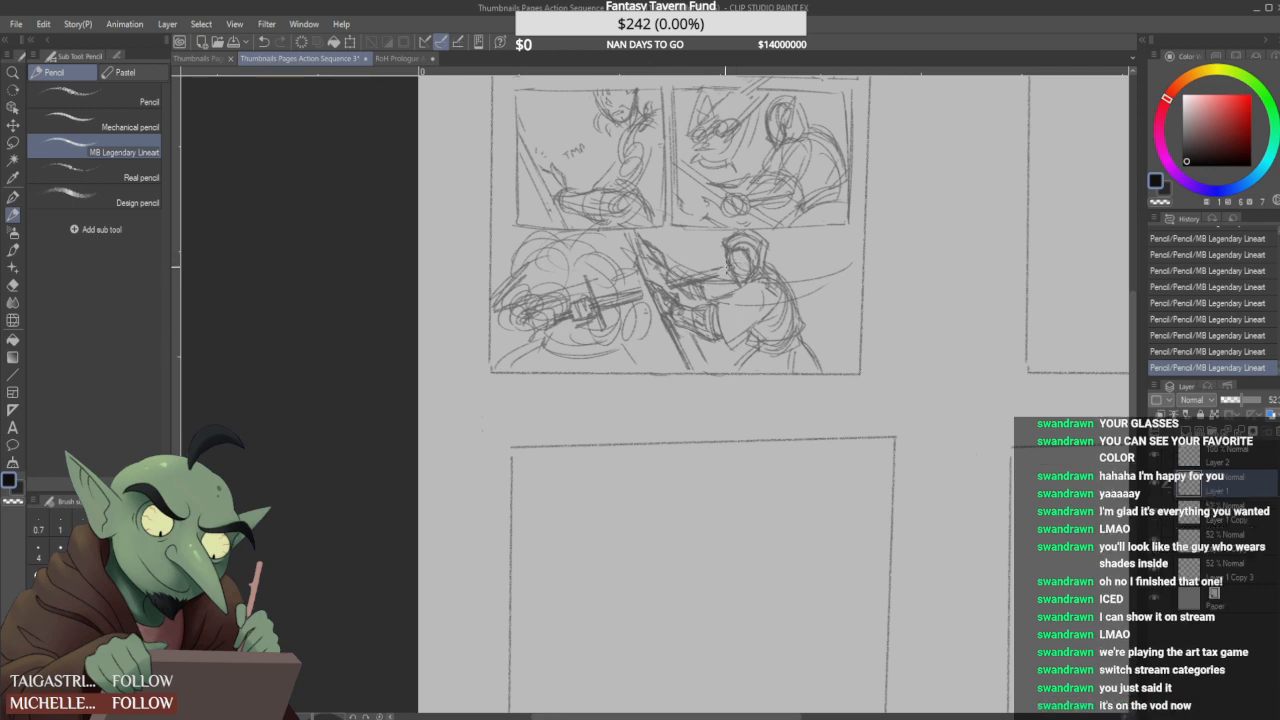
mouse_move(766, 256)
mouse_down()
mouse_move(813, 275)
mouse_move(796, 243)
mouse_move(843, 272)
mouse_move(813, 229)
mouse_move(828, 288)
mouse_up()
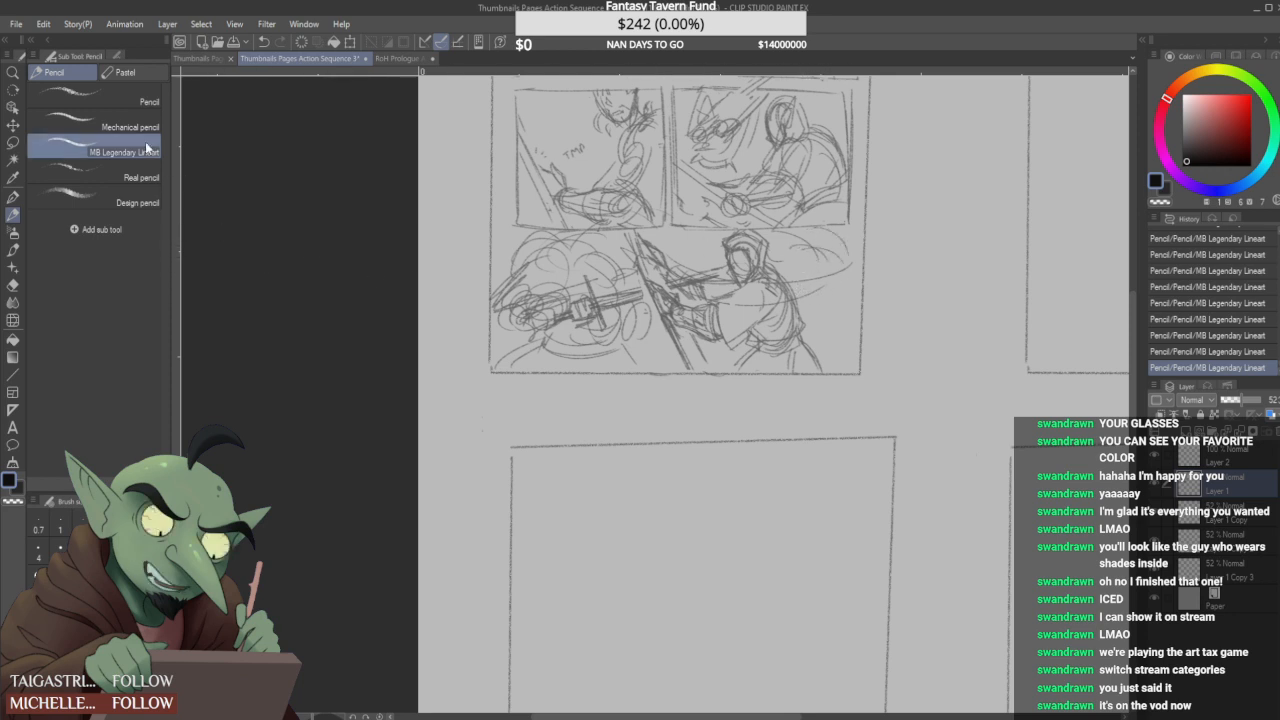
- Lasso and delete the hooded figure's arms and sleeve in two passes, keeping the head, torso and diagonal blade, and clear the selection
key(m)
mouse_move(670, 320)
mouse_down()
mouse_move(669, 275)
mouse_move(706, 296)
mouse_move(764, 298)
mouse_move(738, 348)
mouse_move(680, 338)
mouse_up()
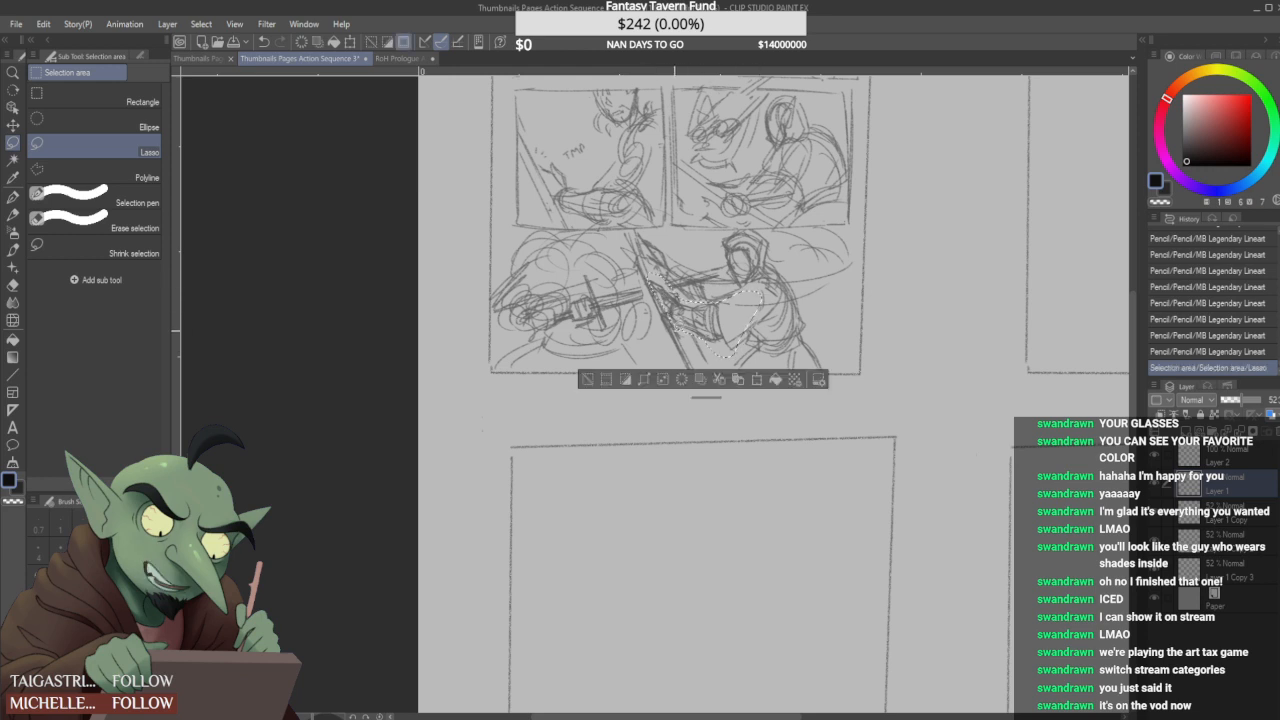
key(Delete)
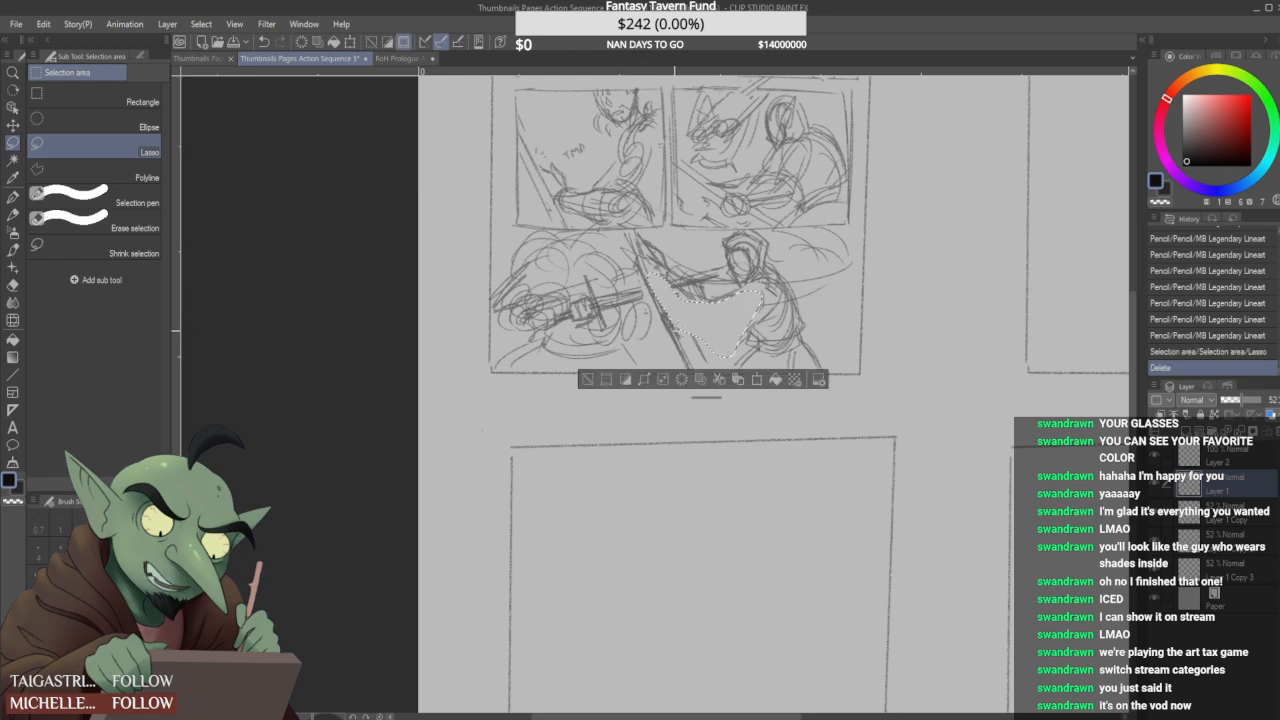
key(ctrl+d)
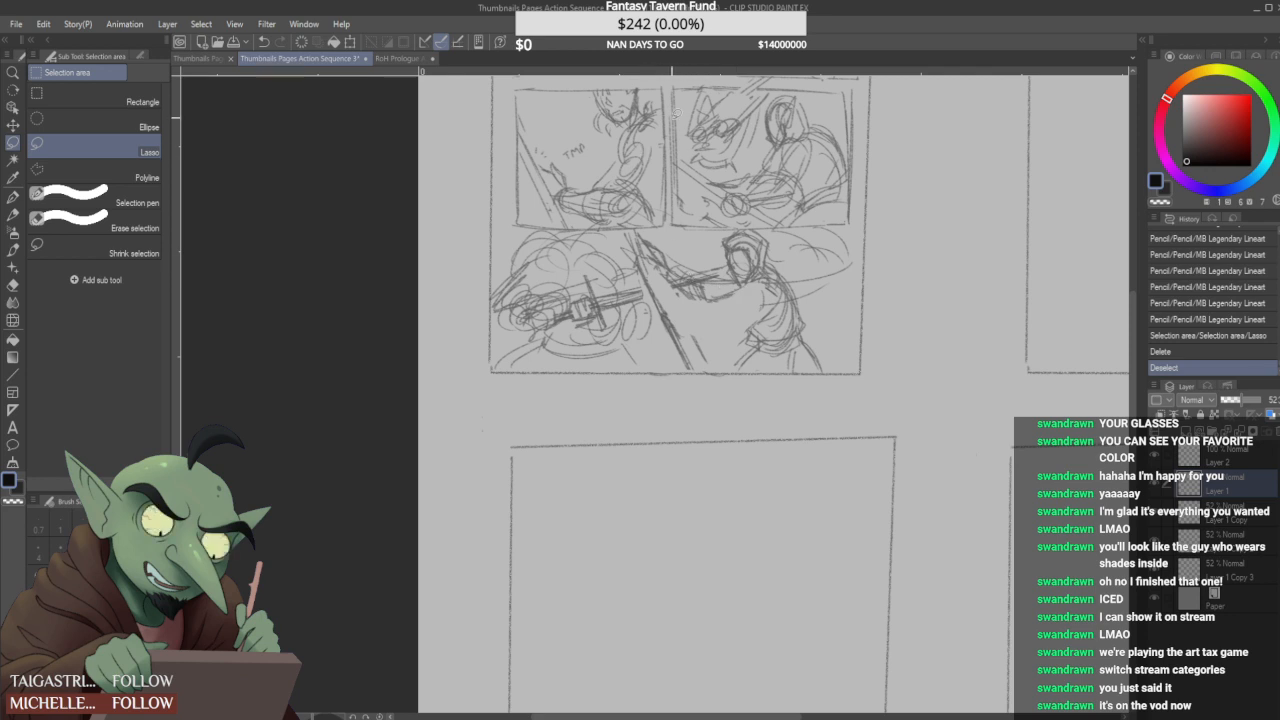
mouse_move(632, 228)
mouse_down()
mouse_move(705, 242)
mouse_move(760, 287)
mouse_move(717, 331)
mouse_up()
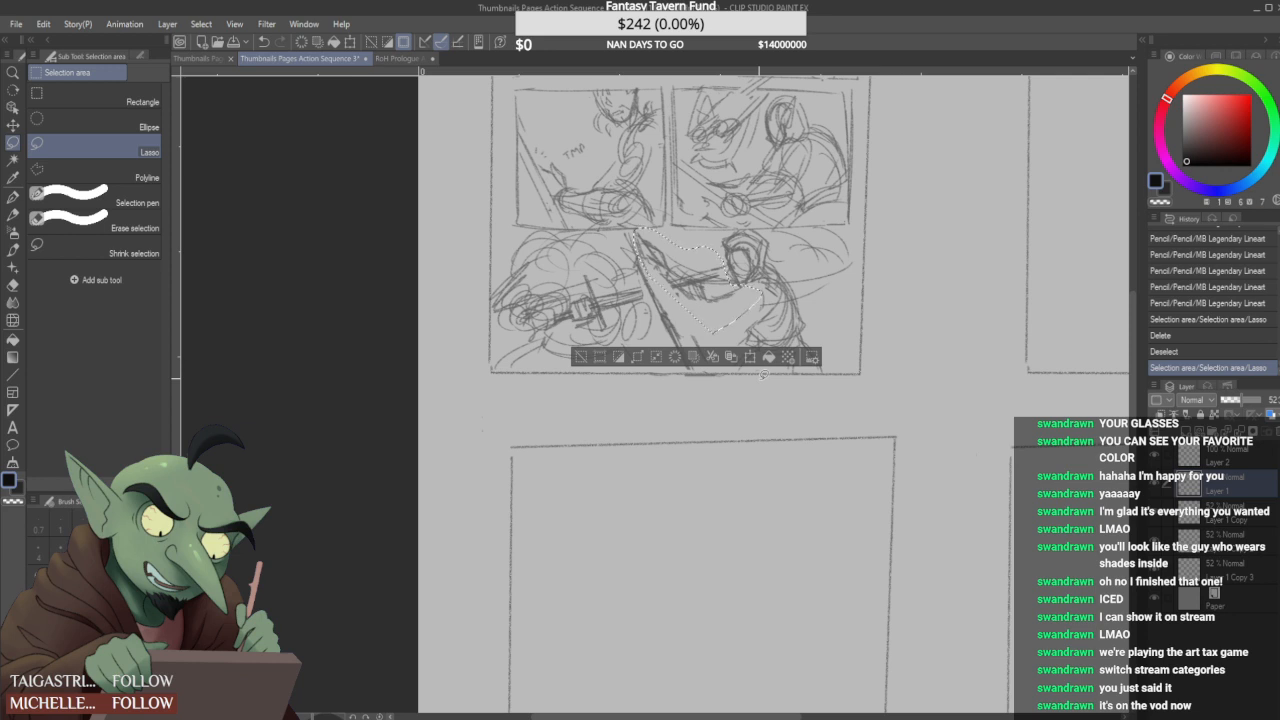
key(Delete)
key(ctrl+d)
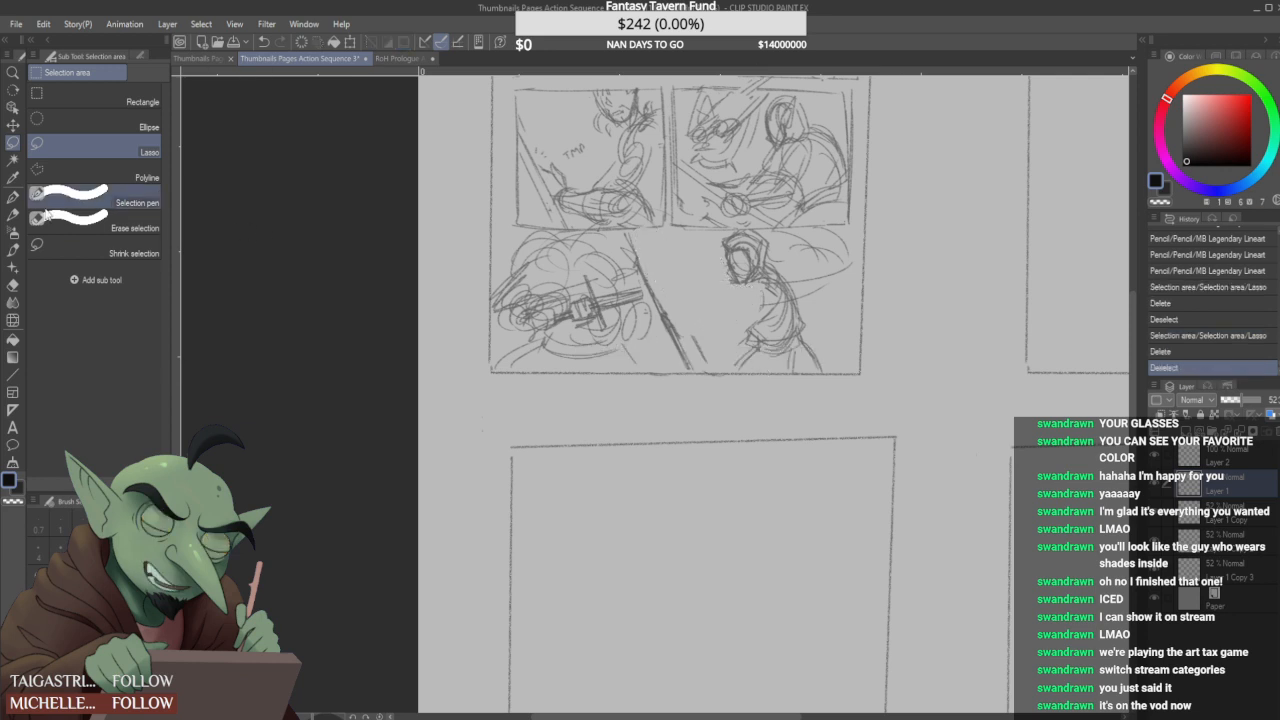
- Extend the left opponent's sword with the MB Legendary Lineart pencil, past the diagonal blade to the hooded figure's face
key(p)
drag(615, 294, 718, 282)
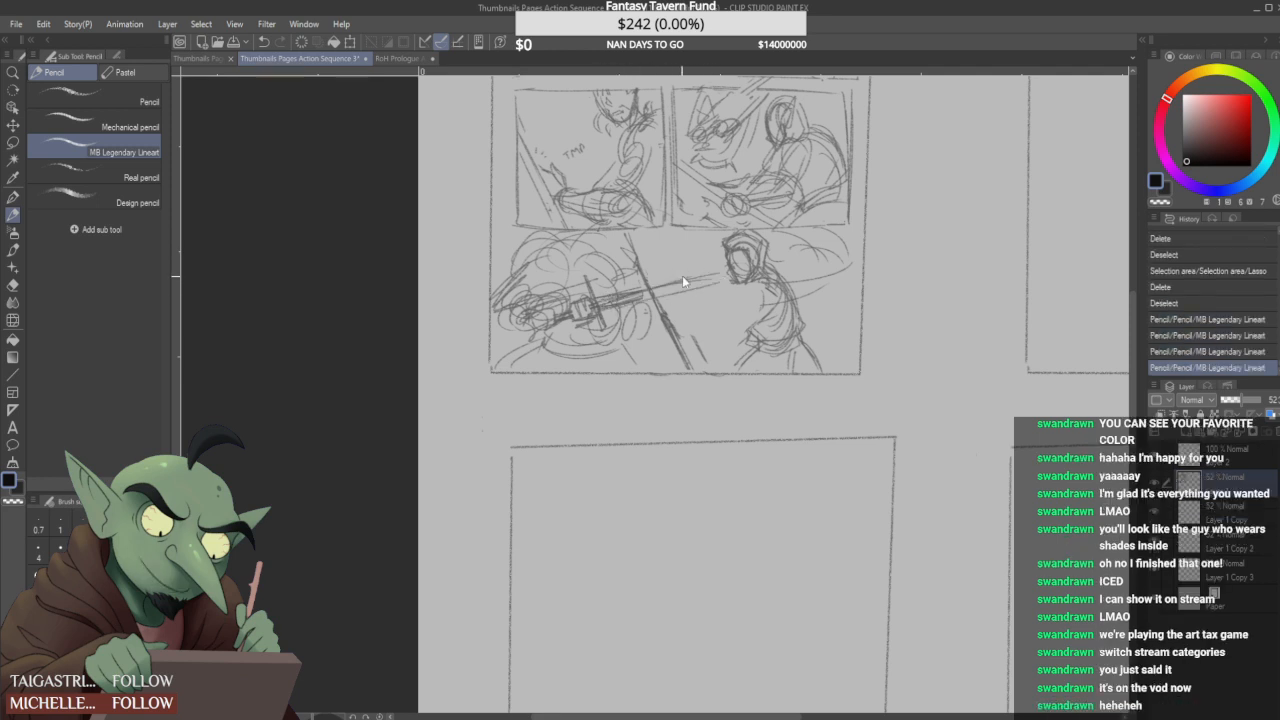
key(ctrl+z)
key(ctrl+z)
key(ctrl+y)
key(ctrl+y)
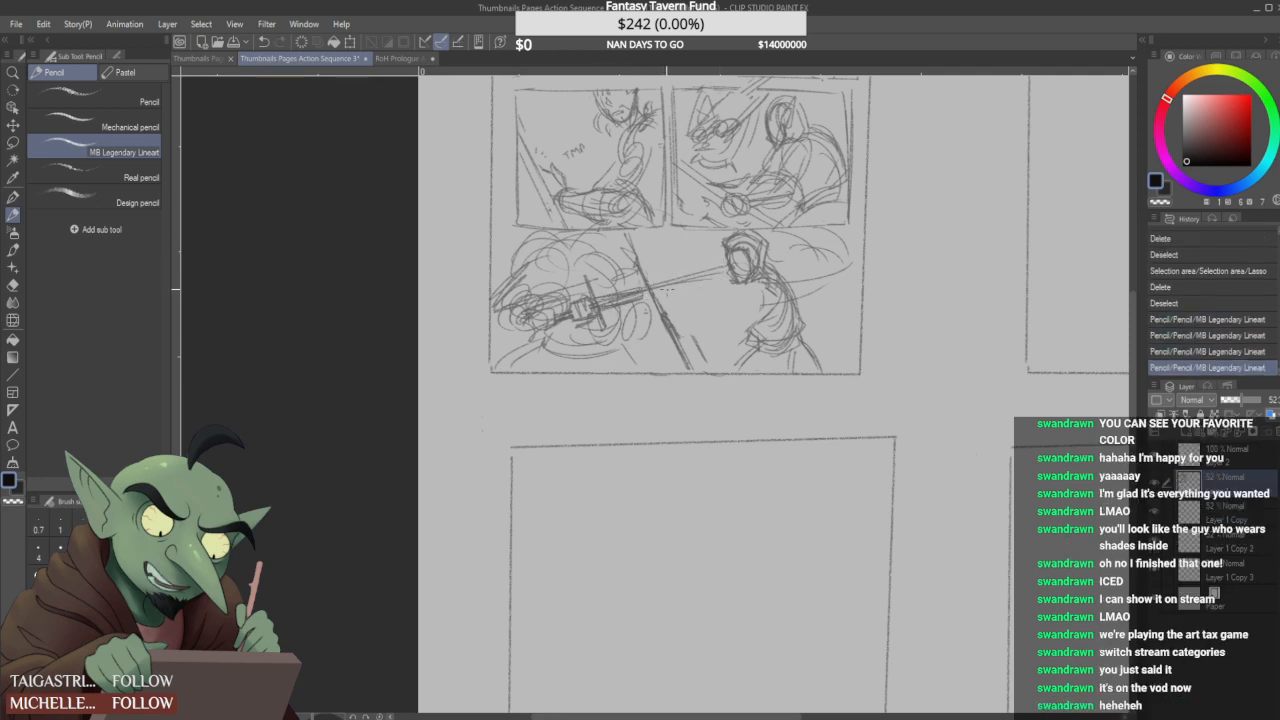
drag(640, 297, 720, 277)
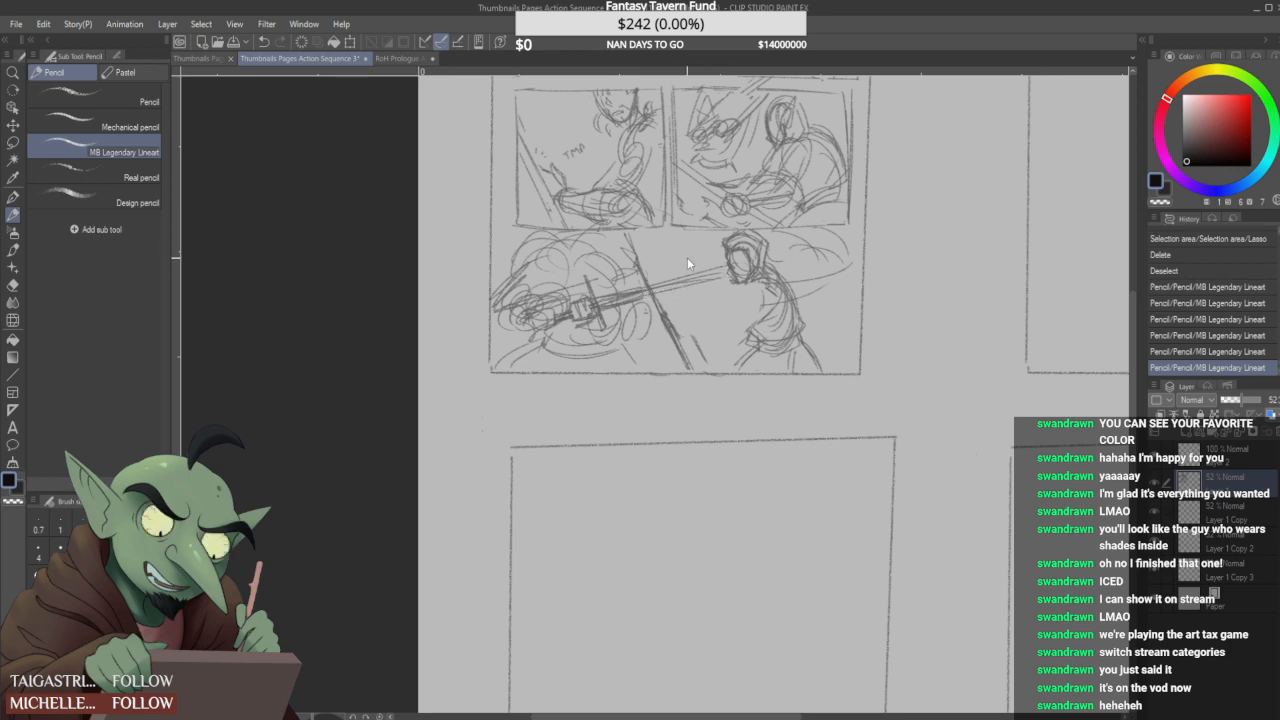
key(ctrl+z)
- Rebuild the diagonal blade as a broad band with straight parallel edges from the panel's upper edge to its bottom edge
mouse_move(642, 297)
mouse_down()
mouse_move(726, 270)
mouse_move(655, 284)
mouse_move(668, 243)
mouse_move(687, 334)
mouse_move(682, 322)
mouse_move(705, 365)
mouse_up()
drag(657, 233, 715, 365)
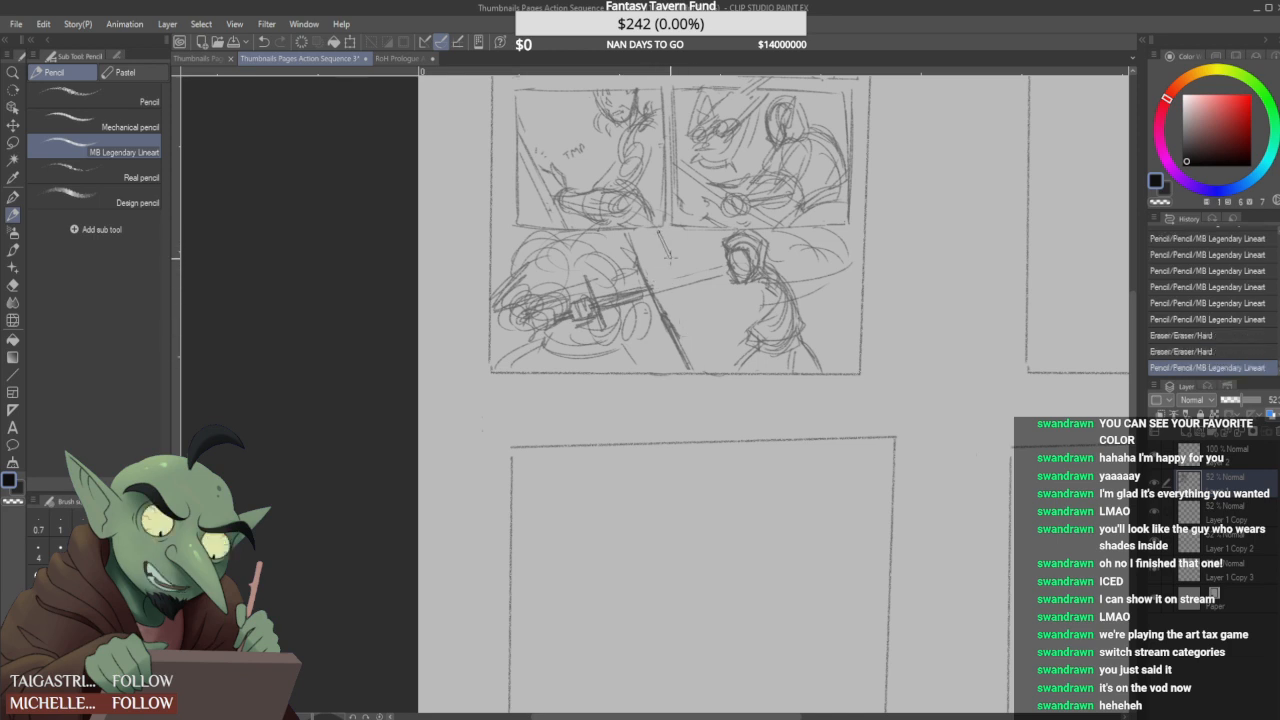
shift+click(719, 367)
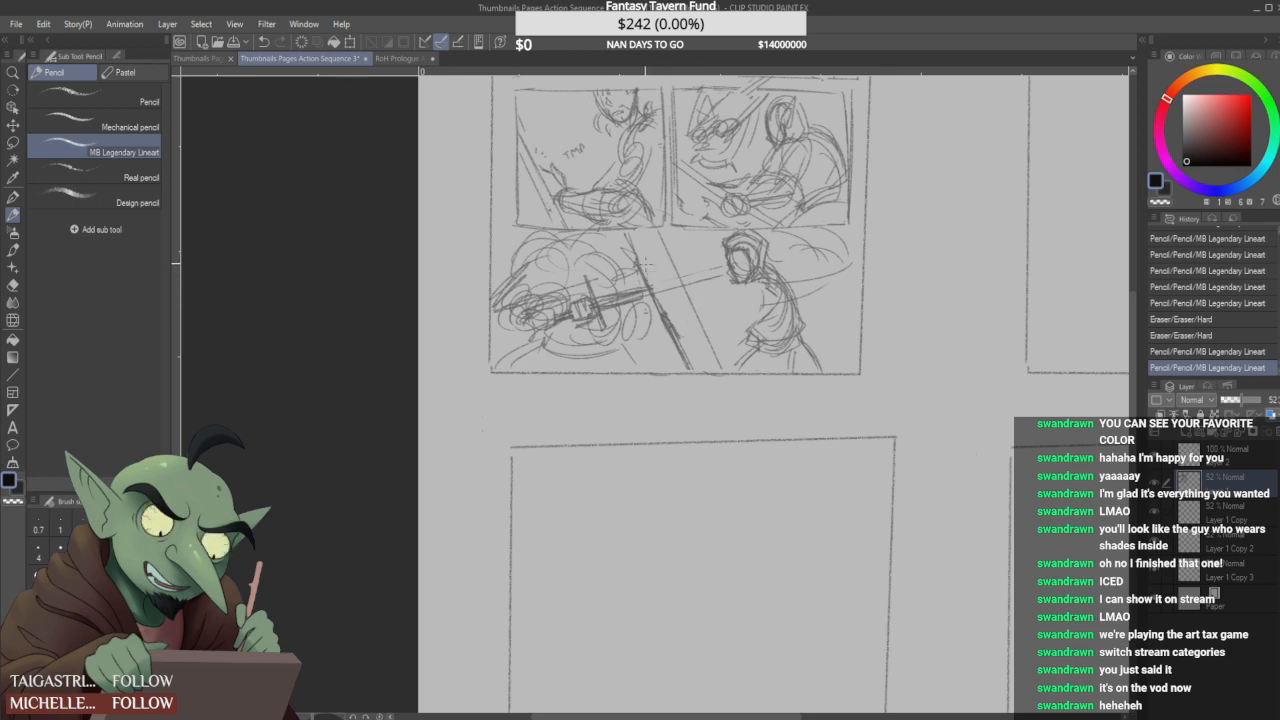
mouse_move(662, 304)
mouse_down()
mouse_move(692, 352)
mouse_move(641, 253)
mouse_move(690, 368)
mouse_up()
click(630, 235)
shift+click(688, 373)
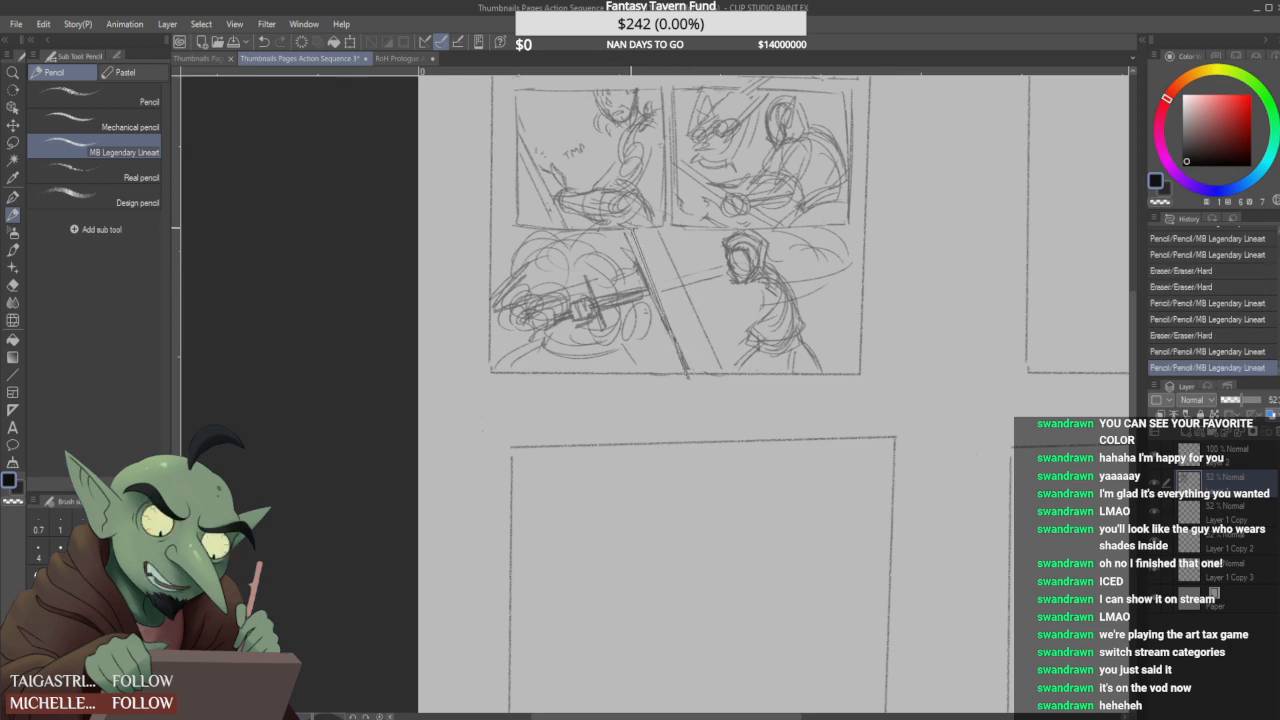
click(631, 230)
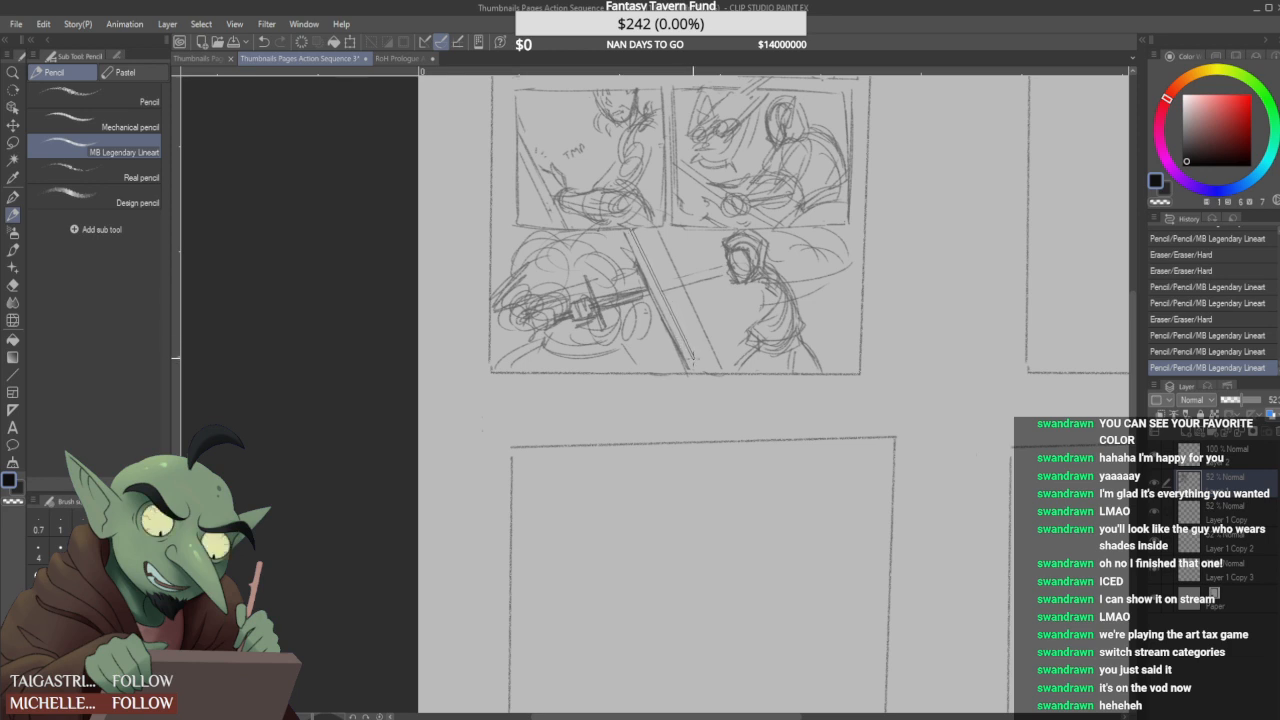
shift+click(699, 375)
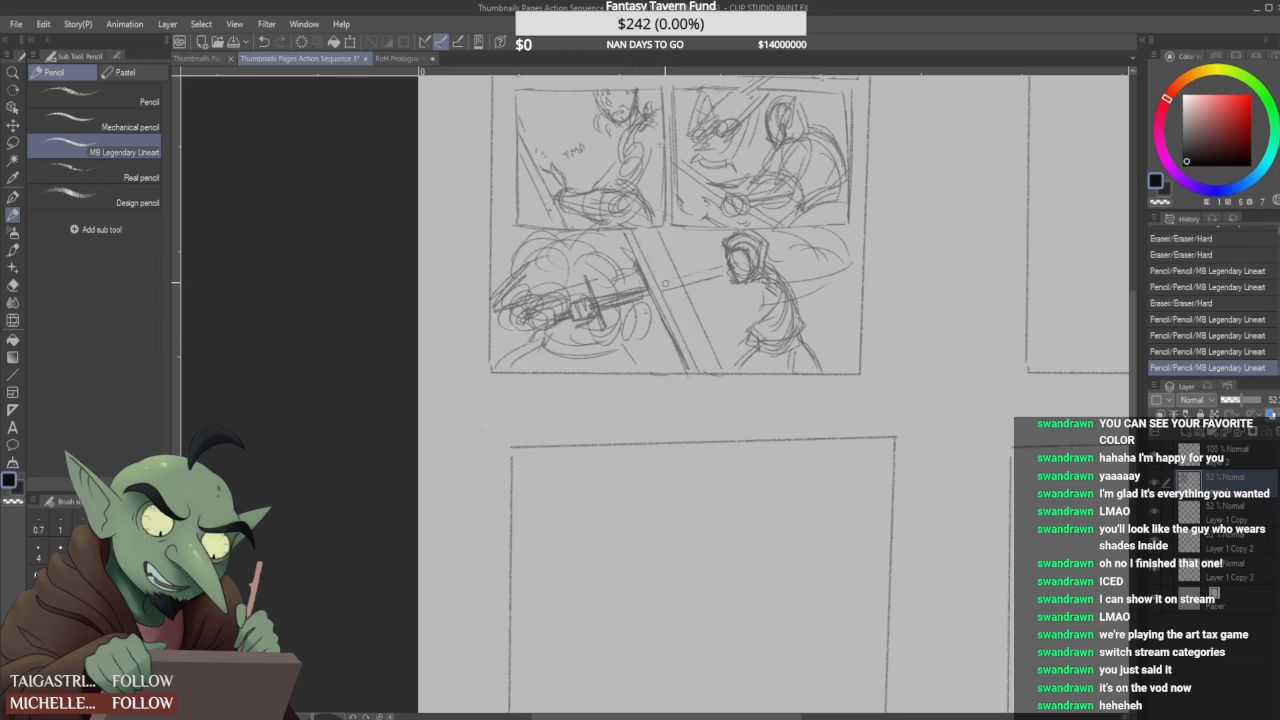
mouse_move(663, 262)
mouse_down()
mouse_move(685, 281)
mouse_move(655, 239)
mouse_move(718, 372)
mouse_up()
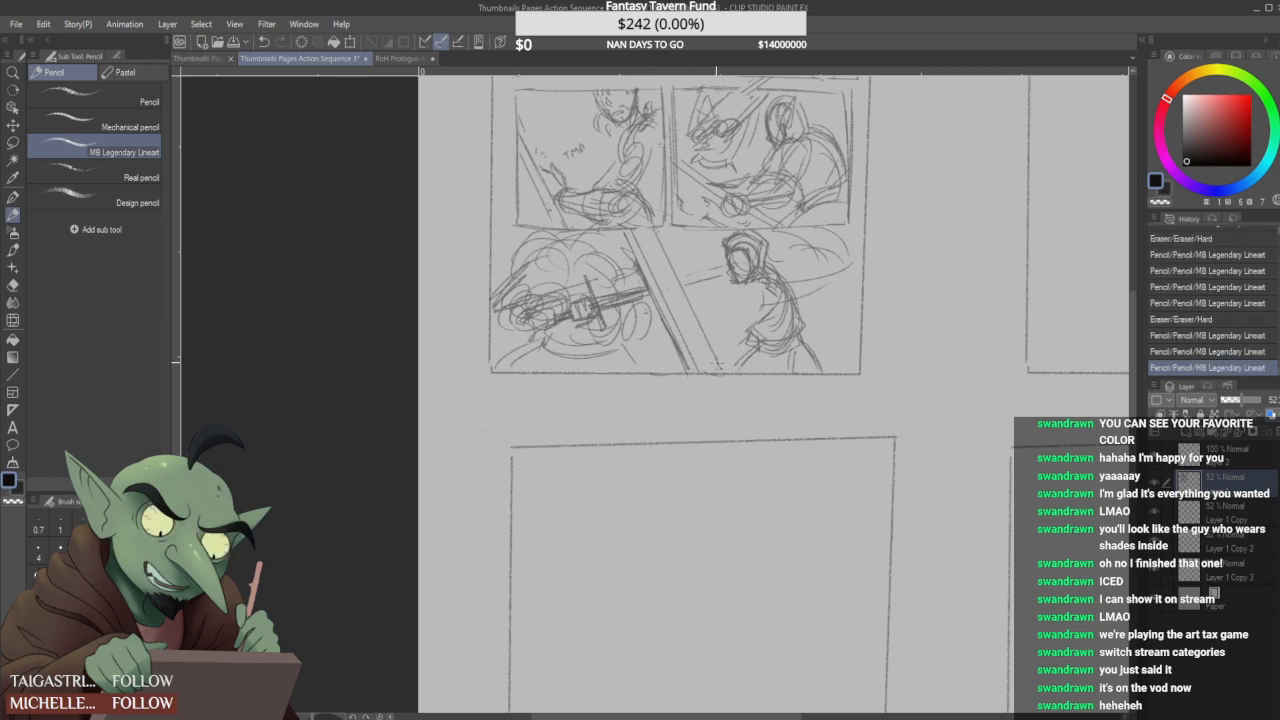
- Clean up the diagonal blade's edges and redraw the left opponent's sword across it to the hooded figure's face
mouse_move(678, 293)
mouse_down()
mouse_move(712, 274)
mouse_move(703, 334)
mouse_up()
mouse_move(654, 234)
mouse_down()
mouse_move(696, 304)
mouse_move(654, 240)
mouse_move(714, 372)
mouse_move(674, 282)
mouse_up()
mouse_move(704, 346)
mouse_down()
mouse_move(652, 234)
mouse_move(714, 370)
mouse_up()
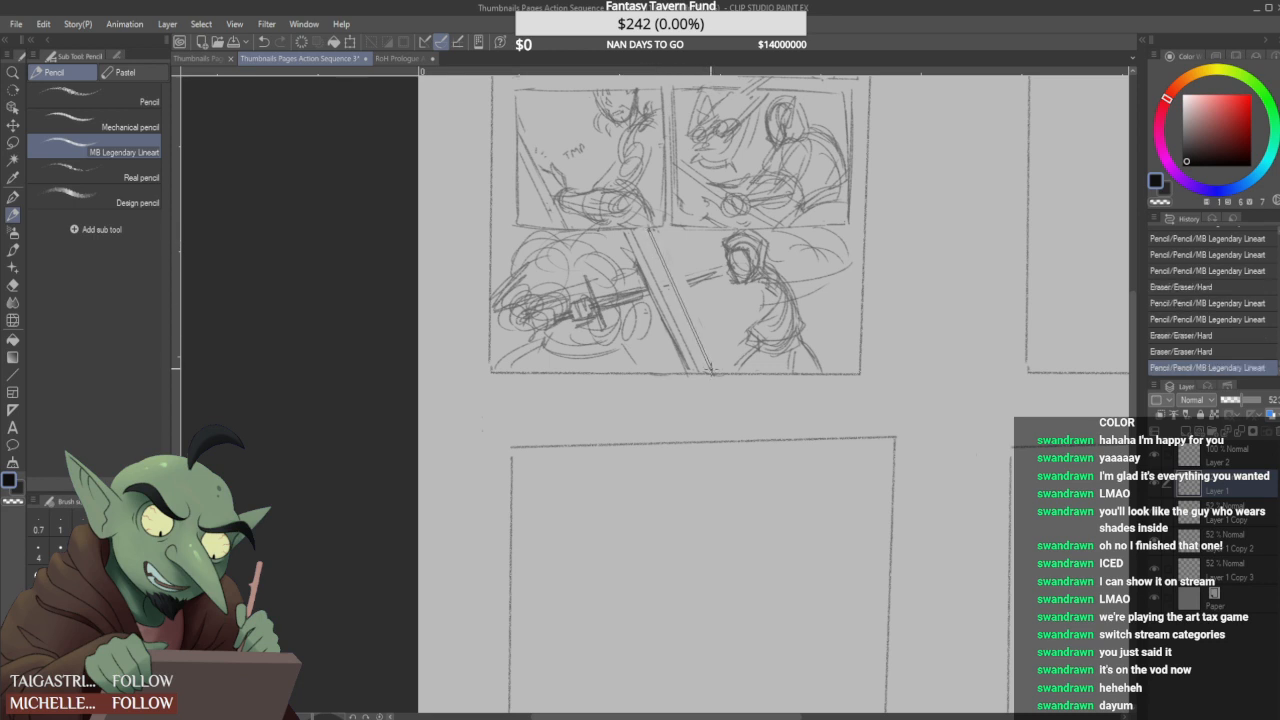
mouse_move(682, 279)
mouse_down()
mouse_move(661, 300)
mouse_move(723, 263)
mouse_up()
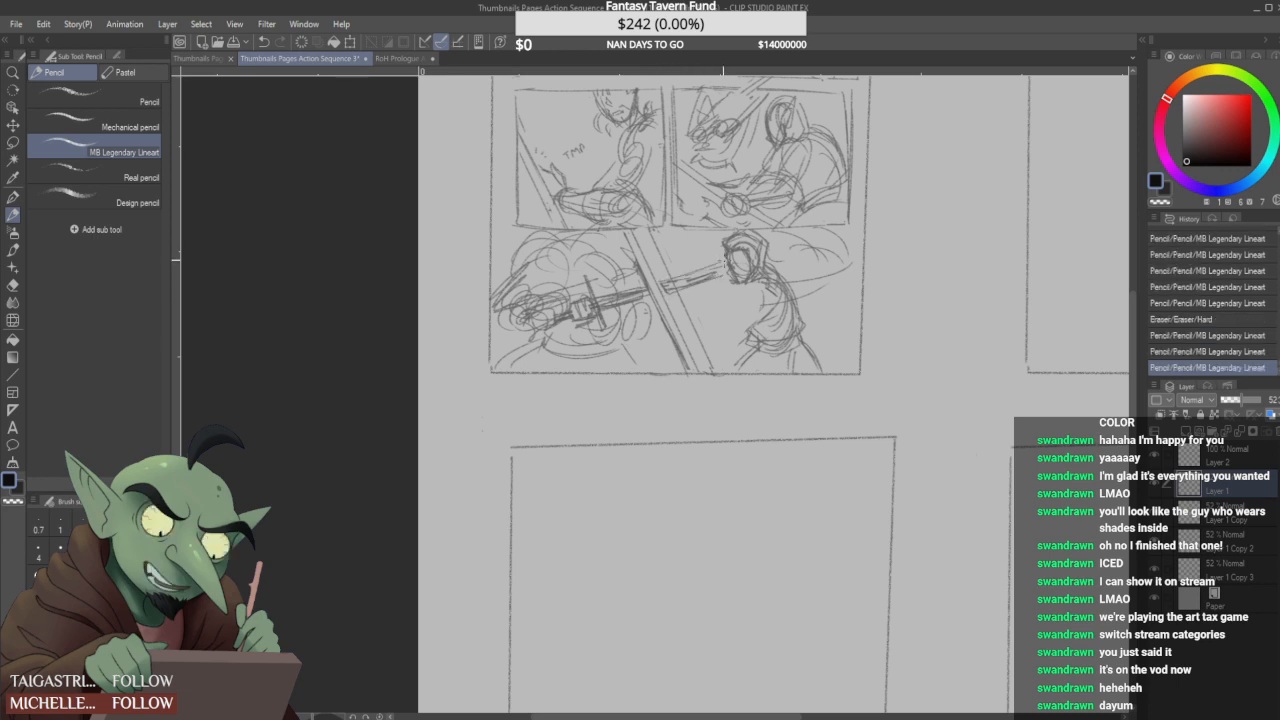
- Sketch the hooded figure's two arms reaching from the torso to the diagonal blade, with an upper hand and a forearm contour
drag(668, 310, 766, 291)
mouse_move(666, 286)
mouse_down()
mouse_move(657, 306)
mouse_move(655, 288)
mouse_move(686, 265)
mouse_up()
drag(682, 312, 756, 302)
drag(664, 272, 718, 273)
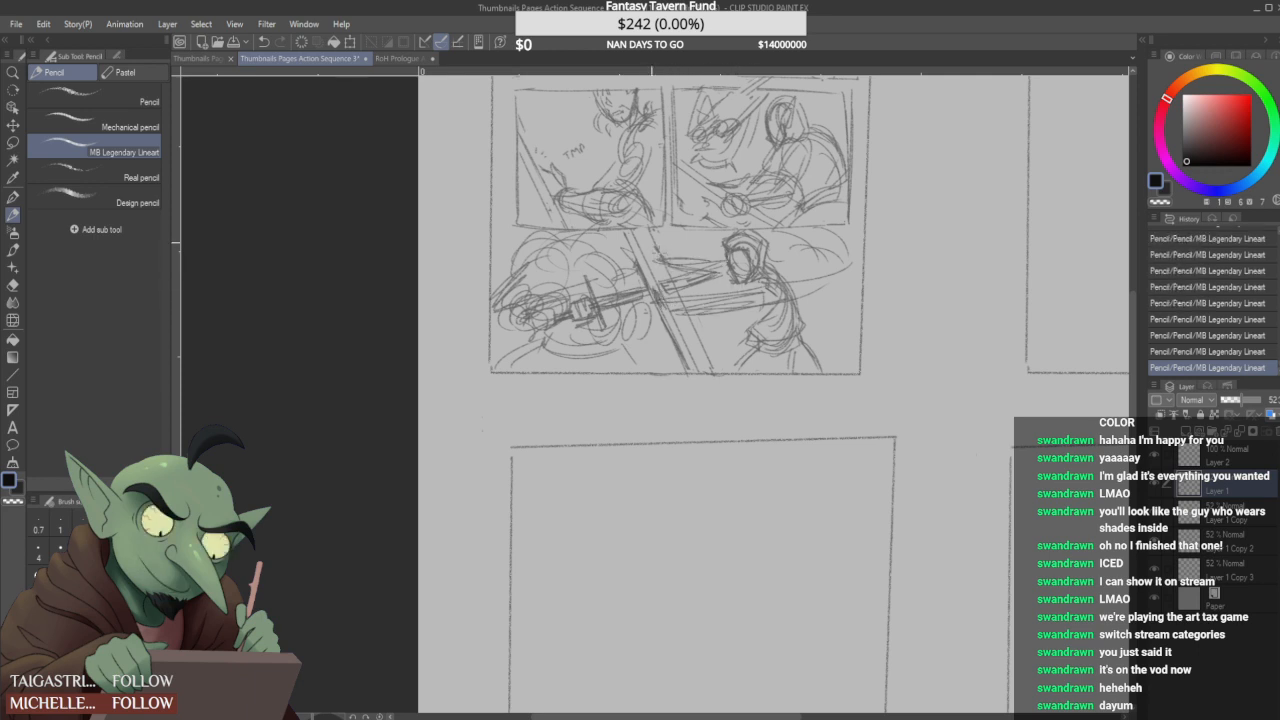
drag(659, 243, 667, 260)
mouse_move(764, 286)
mouse_down()
mouse_move(682, 307)
mouse_move(743, 312)
mouse_move(684, 319)
mouse_move(750, 308)
mouse_move(709, 315)
mouse_move(712, 291)
mouse_up()
drag(694, 290, 714, 290)
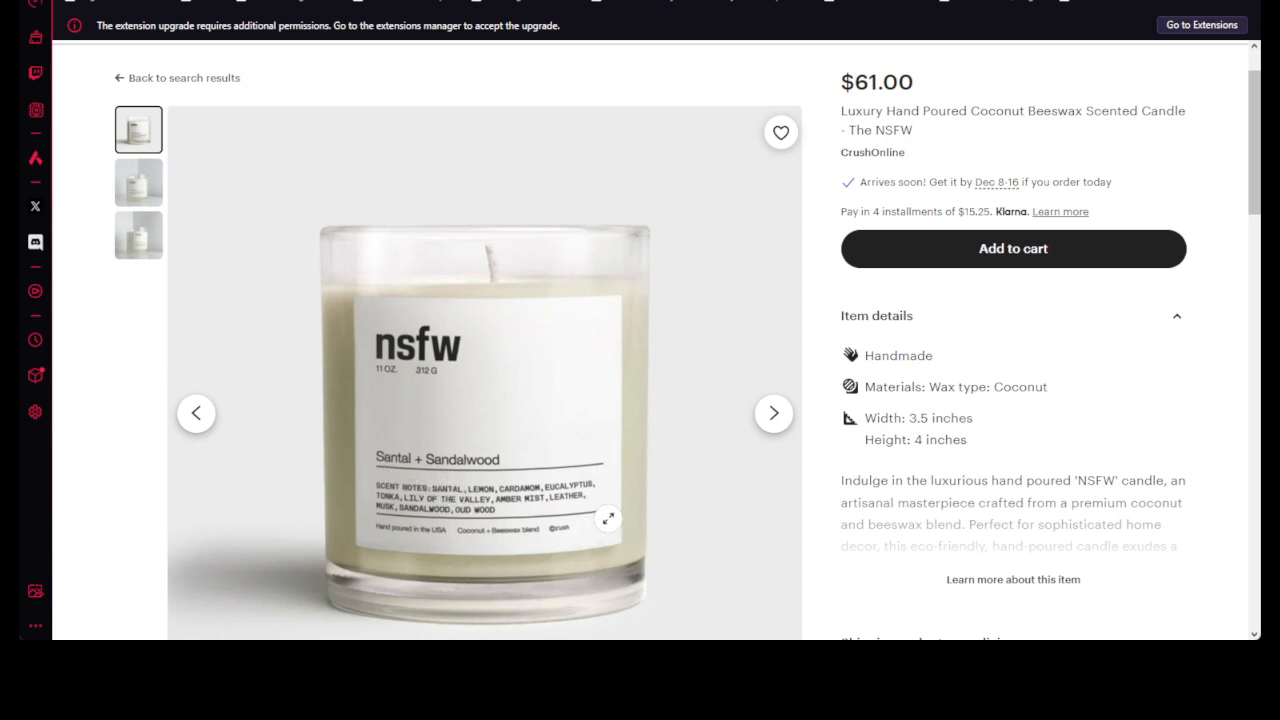
- Expand the full item description of the NSFW candle listing and read through it
scroll(946, 425, down, 1)
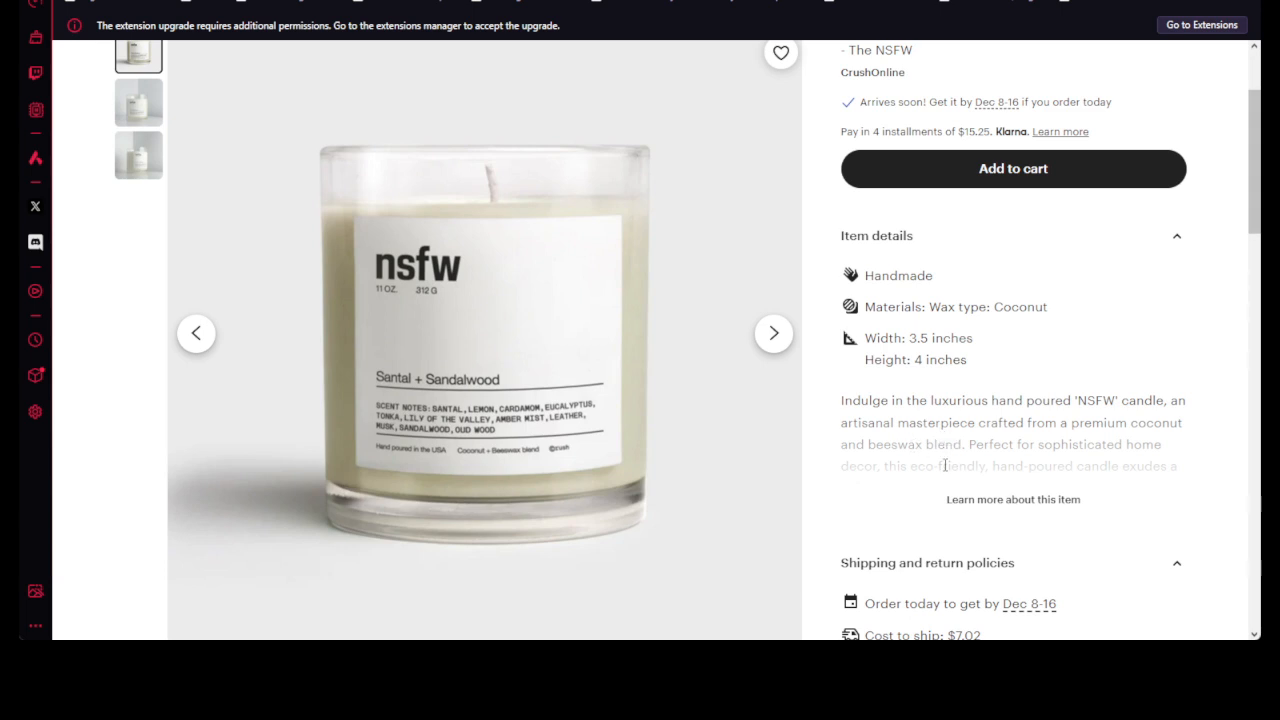
click(1005, 499)
scroll(1003, 495, down, 1)
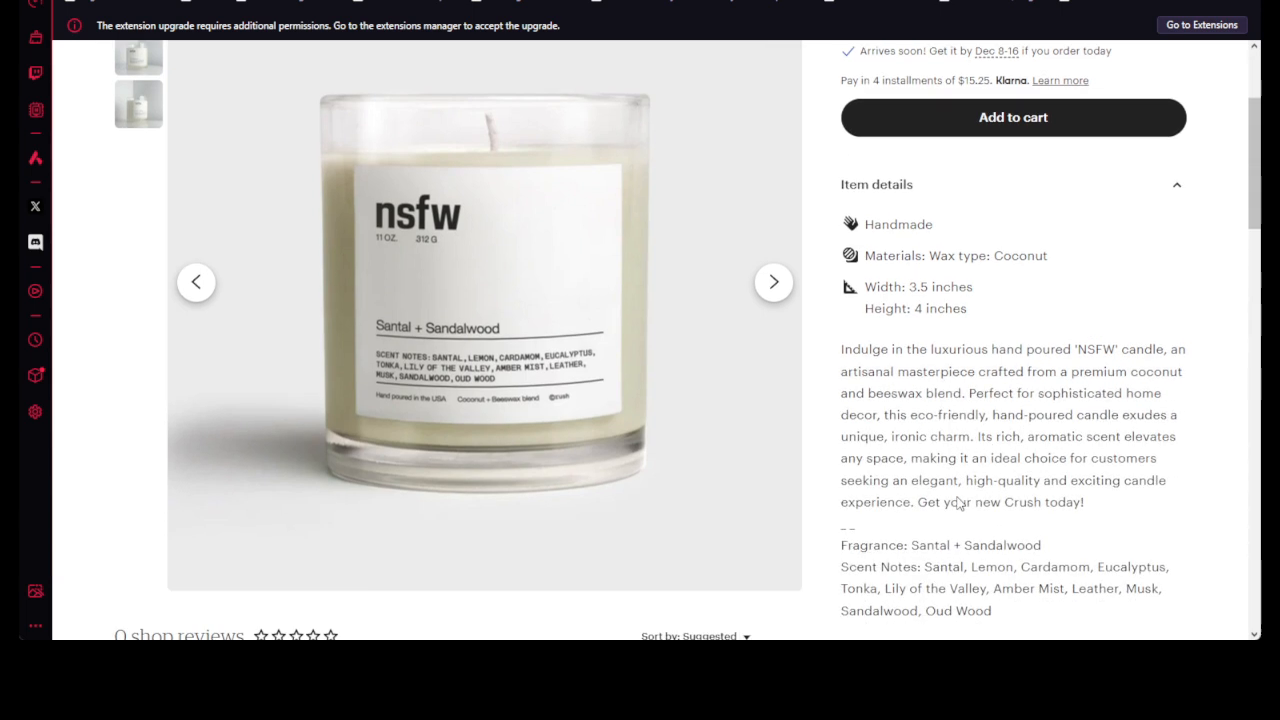
drag(1063, 320, 1177, 318)
drag(830, 350, 977, 364)
click(1067, 347)
click(977, 364)
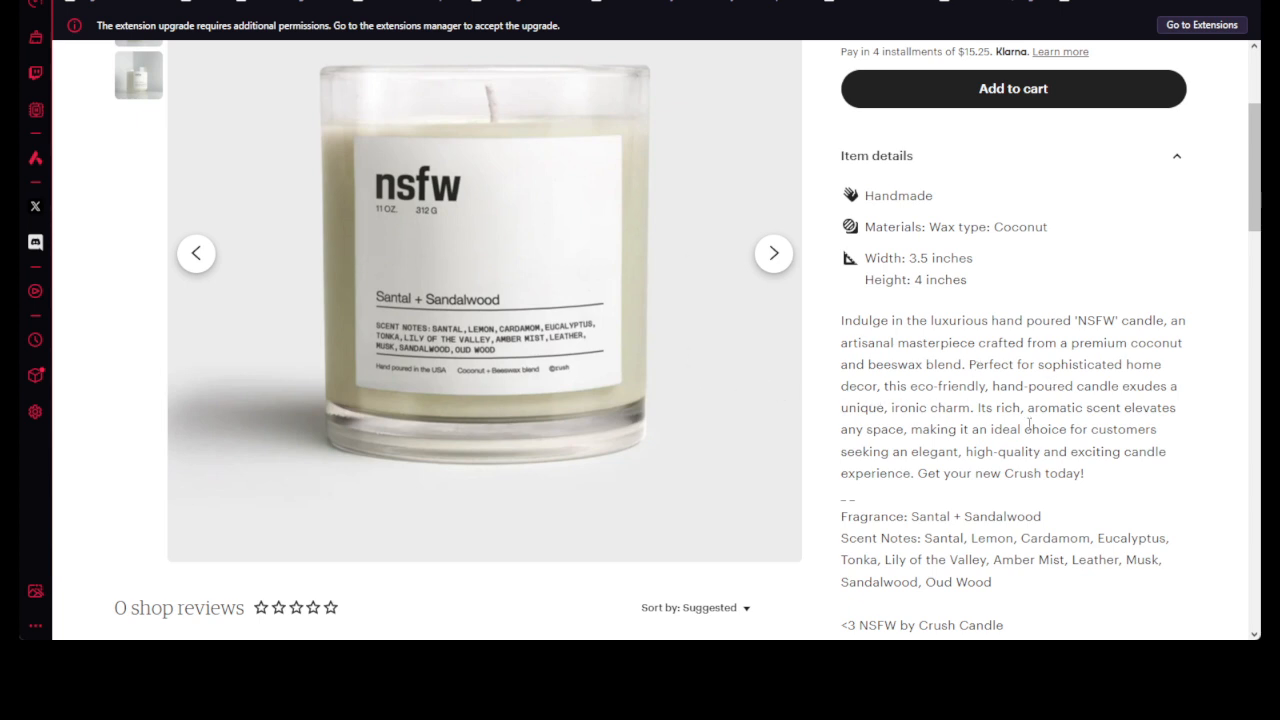
- Examine the candle's scent notes, highlighting Santal and Leather, and look over the seller section and related items
scroll(1010, 456, down, 1)
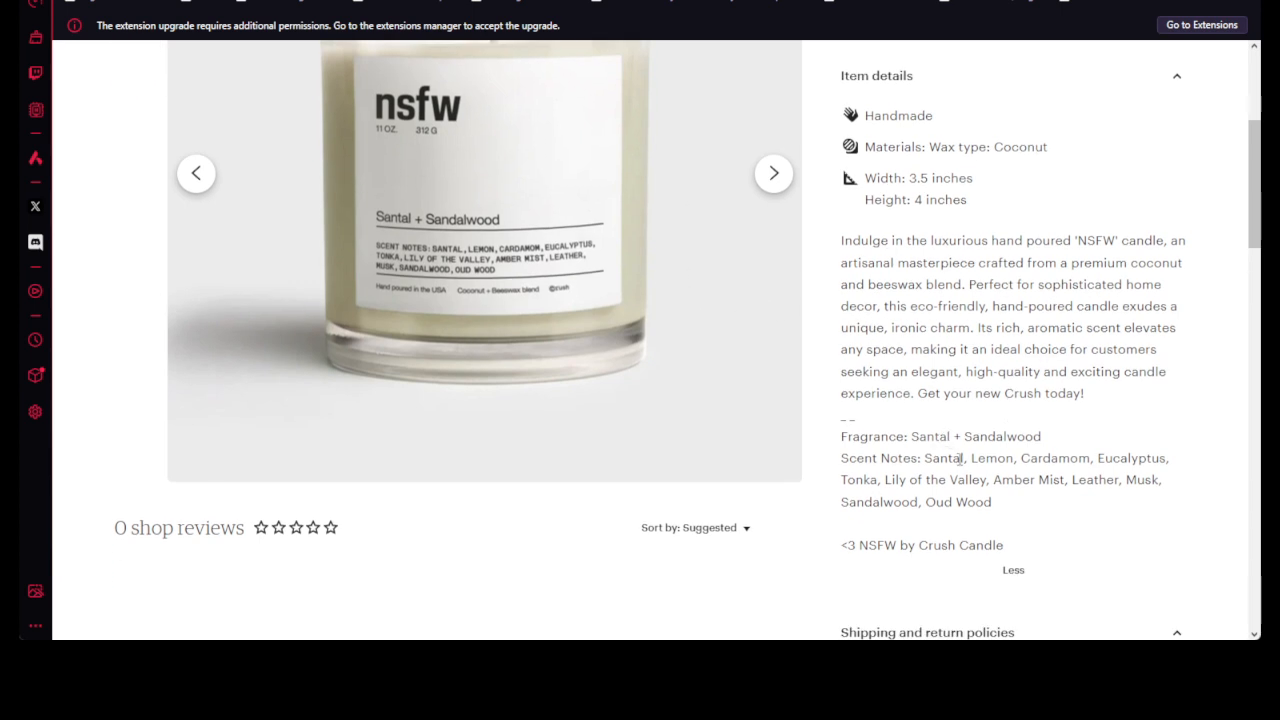
drag(924, 458, 970, 458)
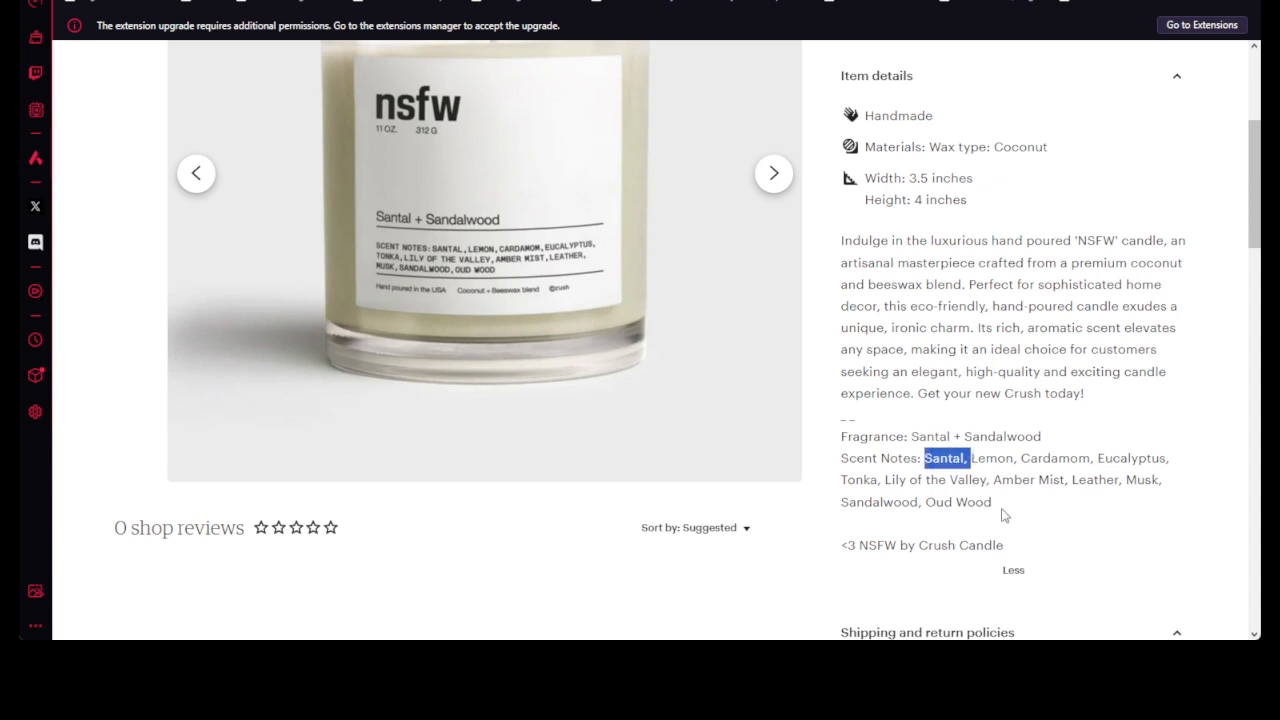
click(1090, 453)
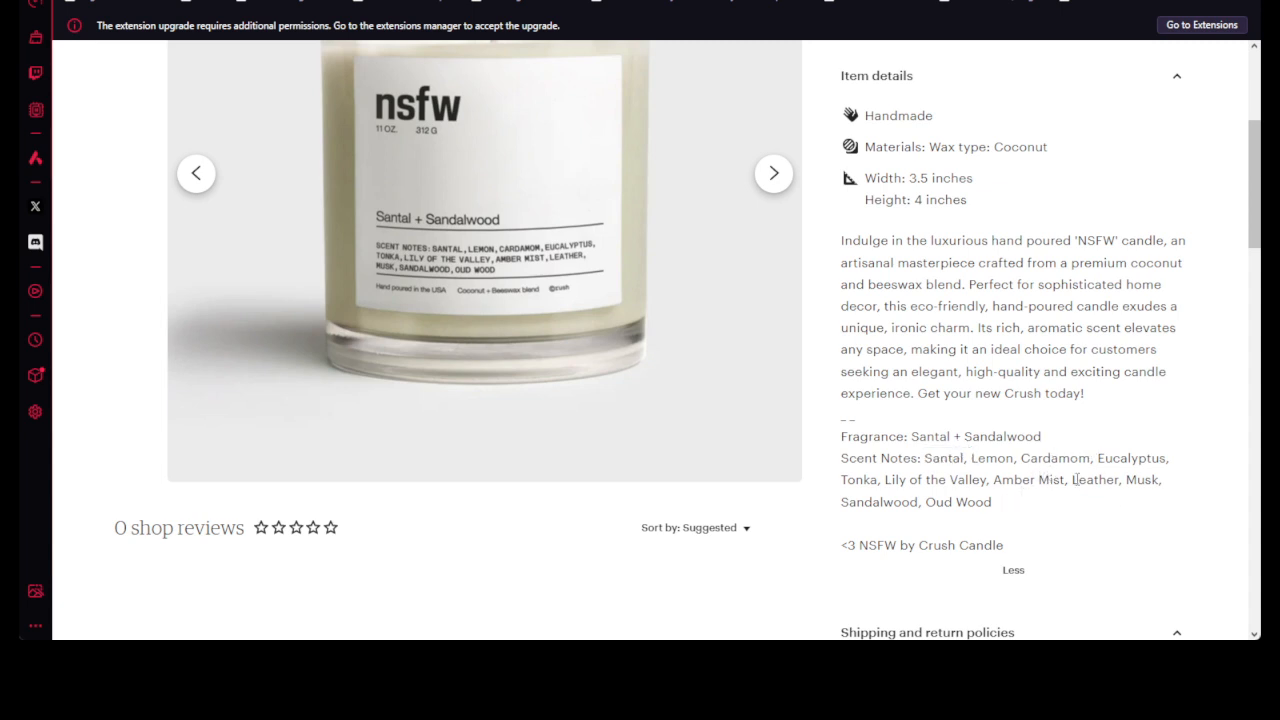
drag(1072, 480, 1126, 480)
drag(850, 458, 952, 458)
drag(1070, 480, 1118, 481)
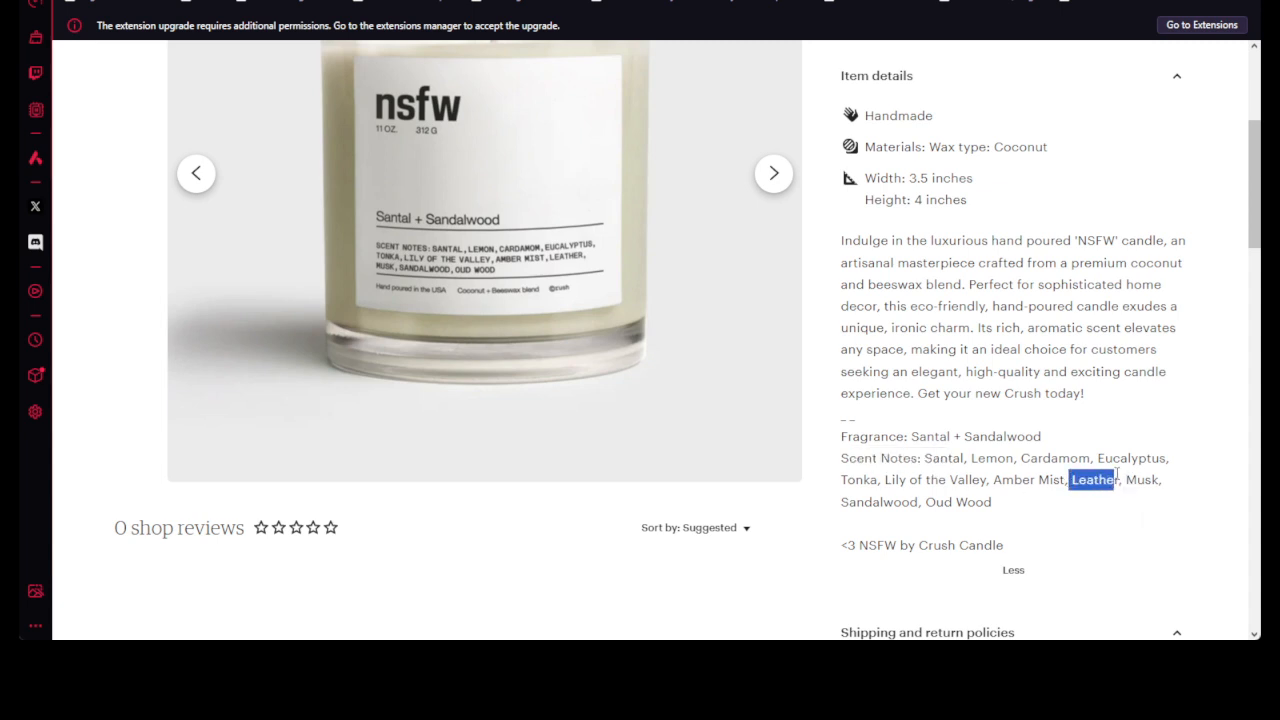
click(1076, 502)
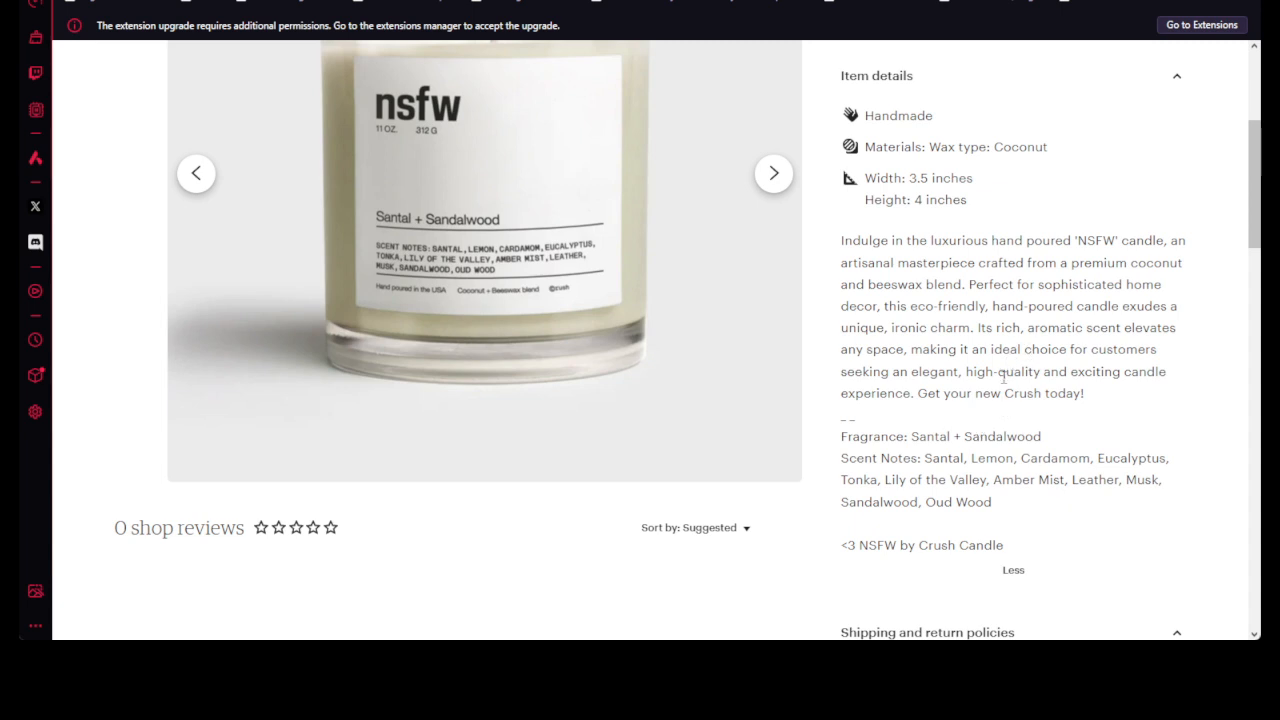
scroll(874, 389, down, 5)
scroll(879, 376, down, 2)
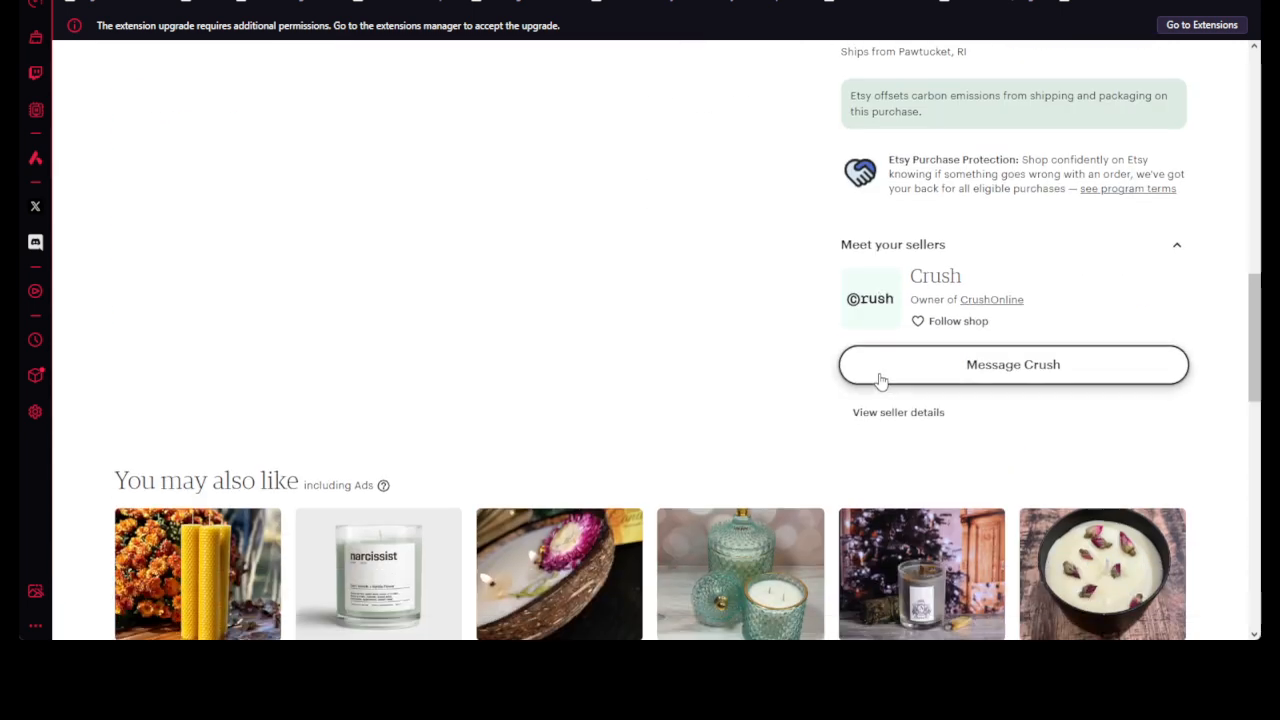
scroll(880, 376, down, 1)
scroll(880, 376, up, 15)
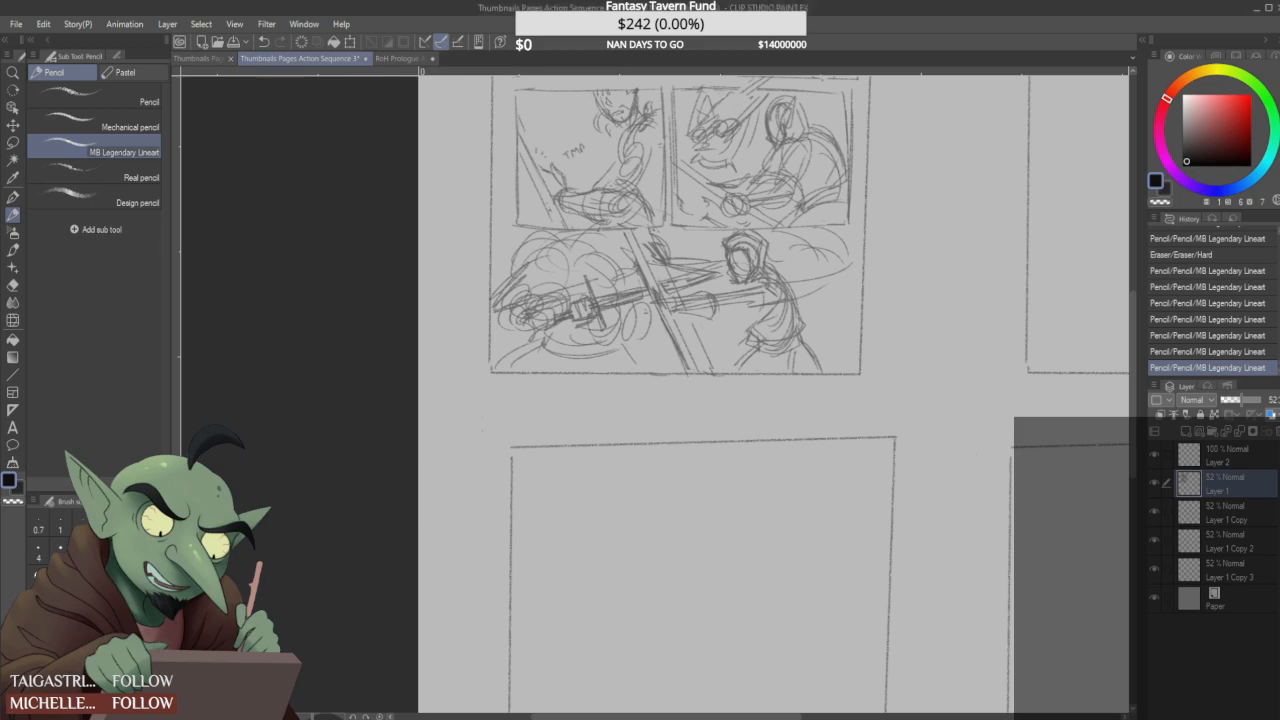
- Sketch the hooded figure's wide sleeve from the cuff back to the shoulder with the MB Legendary Lineart pencil
scroll(600, 404, down, 3)
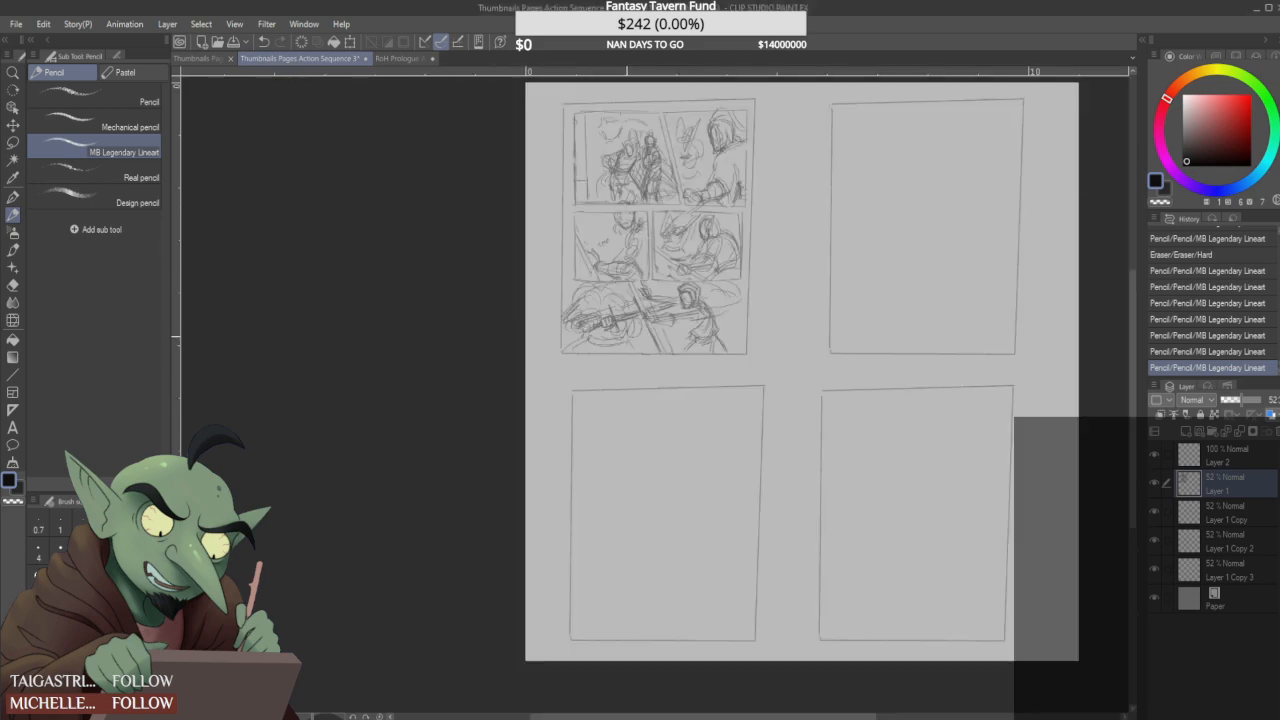
scroll(678, 381, up, 3)
click(13, 142)
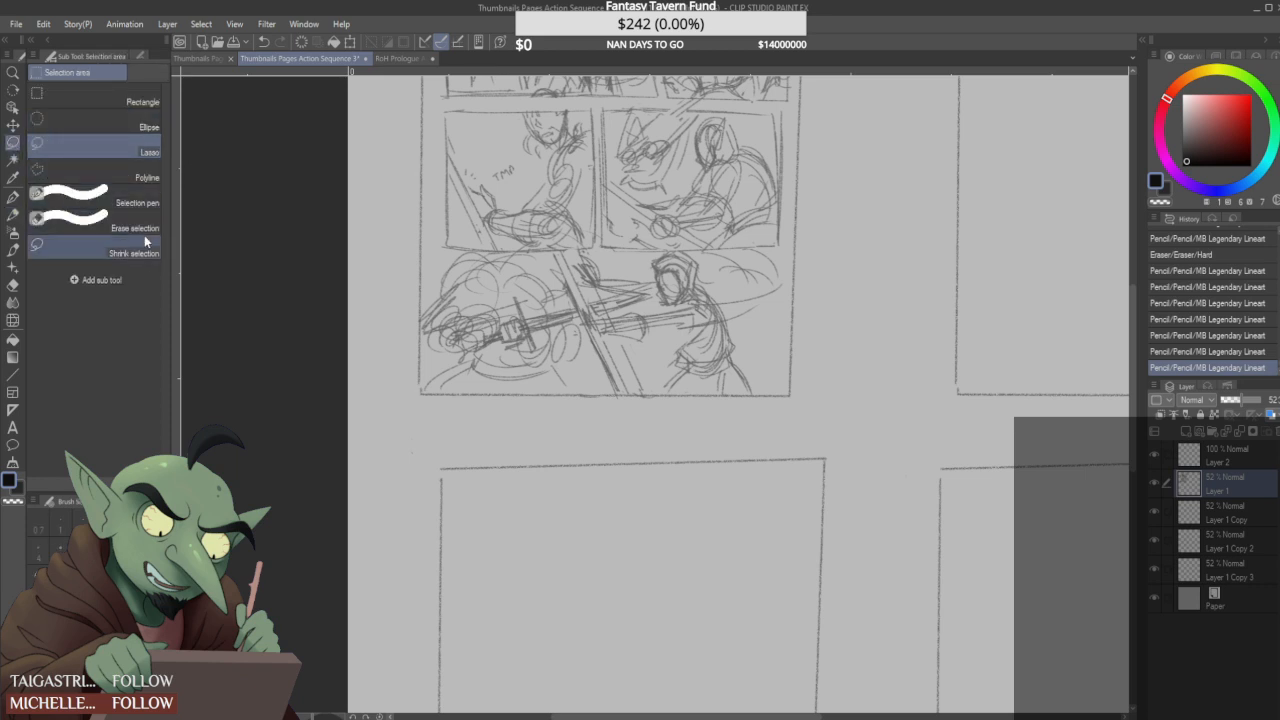
click(13, 214)
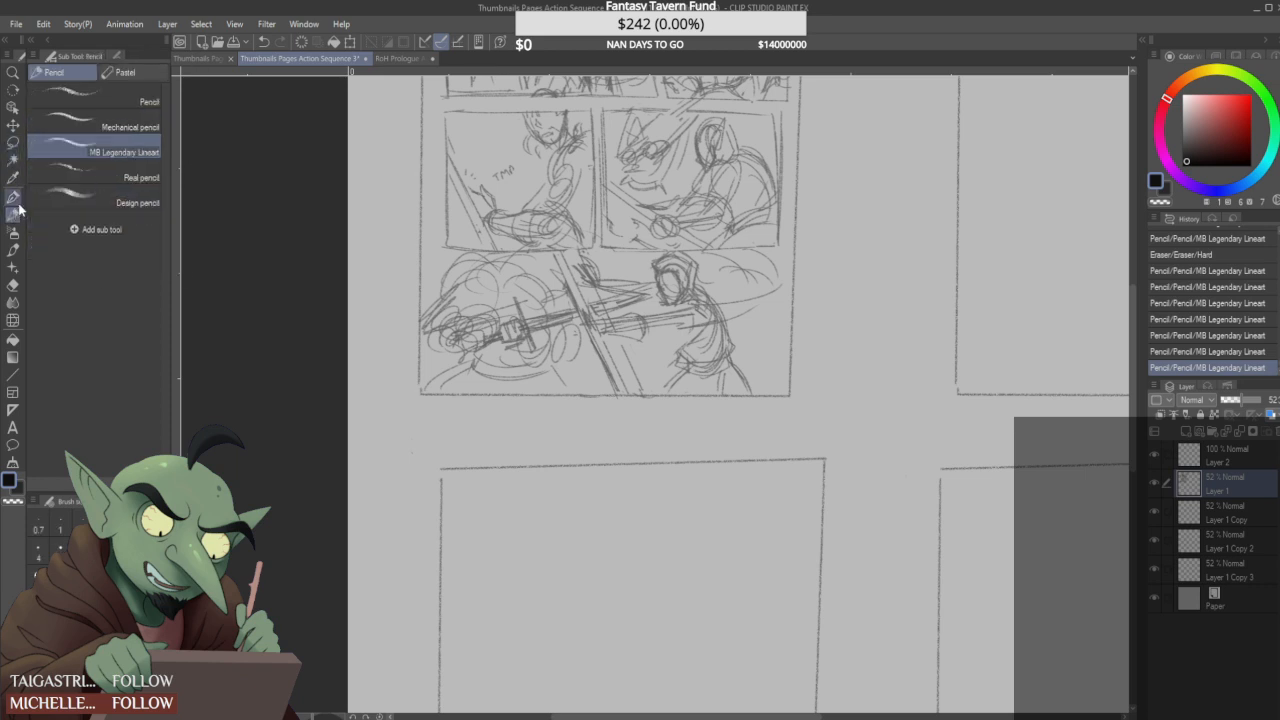
mouse_move(648, 311)
mouse_down()
mouse_move(656, 353)
mouse_move(699, 331)
mouse_move(665, 303)
mouse_move(653, 363)
mouse_move(690, 346)
mouse_up()
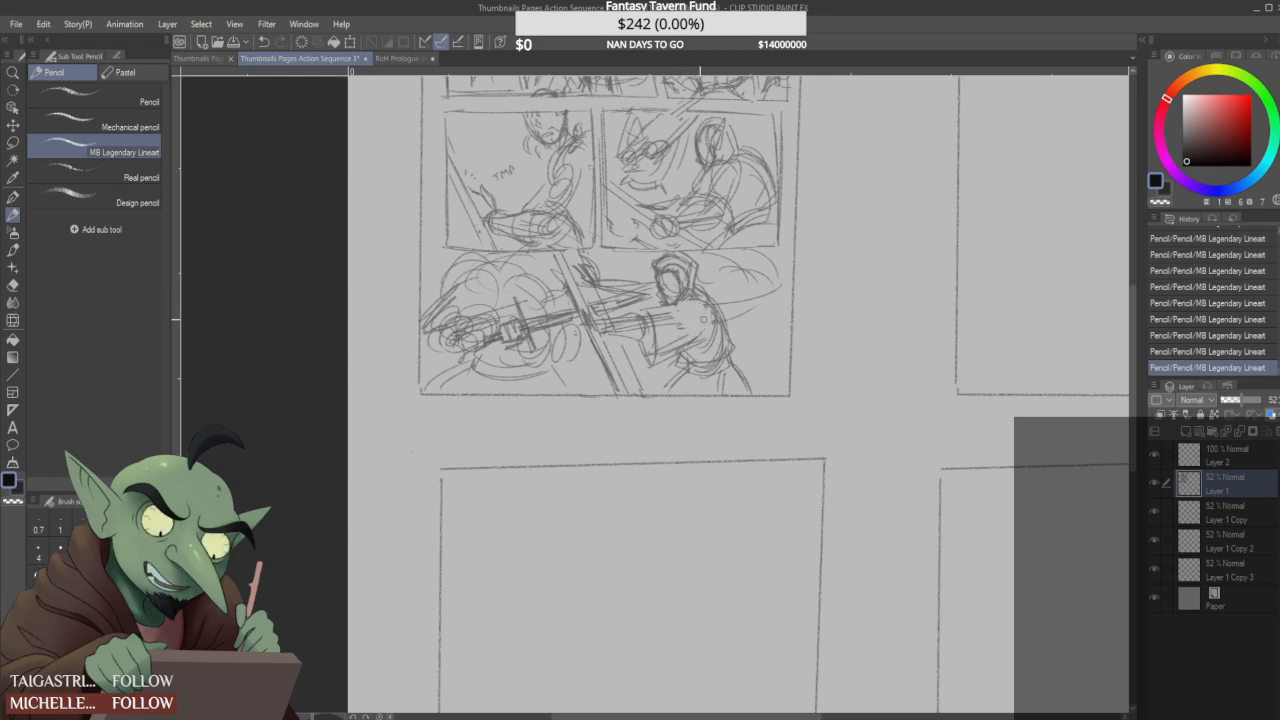
drag(702, 335, 707, 304)
mouse_move(703, 318)
mouse_down()
mouse_move(688, 305)
mouse_move(706, 299)
mouse_move(713, 318)
mouse_move(693, 318)
mouse_move(714, 316)
mouse_up()
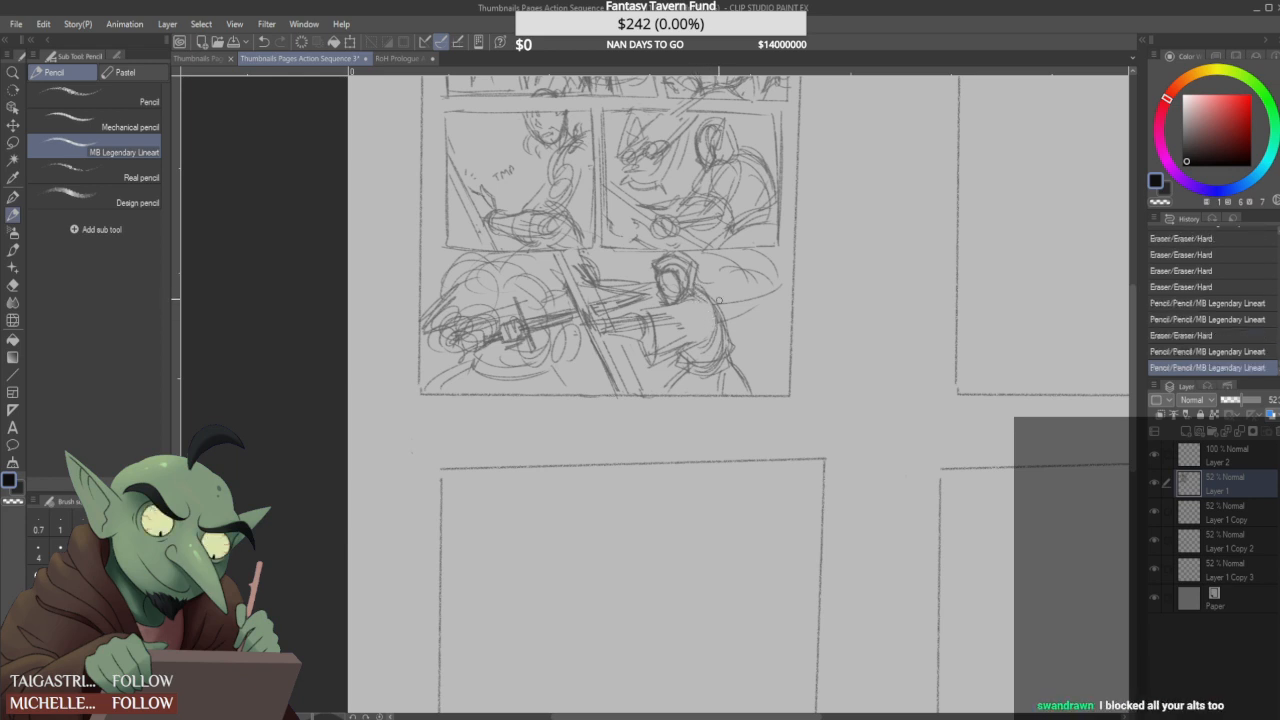
- Sketch the hooded figure's lower hand at the diagonal blade, undoing trial strokes, and refine the upper arm and sleeve
drag(692, 306, 702, 318)
drag(609, 334, 622, 335)
mouse_move(606, 331)
mouse_down()
mouse_move(628, 342)
mouse_move(638, 324)
mouse_move(622, 327)
mouse_move(640, 320)
mouse_move(629, 342)
mouse_move(641, 316)
mouse_move(631, 339)
mouse_up()
key(ctrl+z)
key(ctrl+z)
key(ctrl+z)
drag(602, 285, 640, 283)
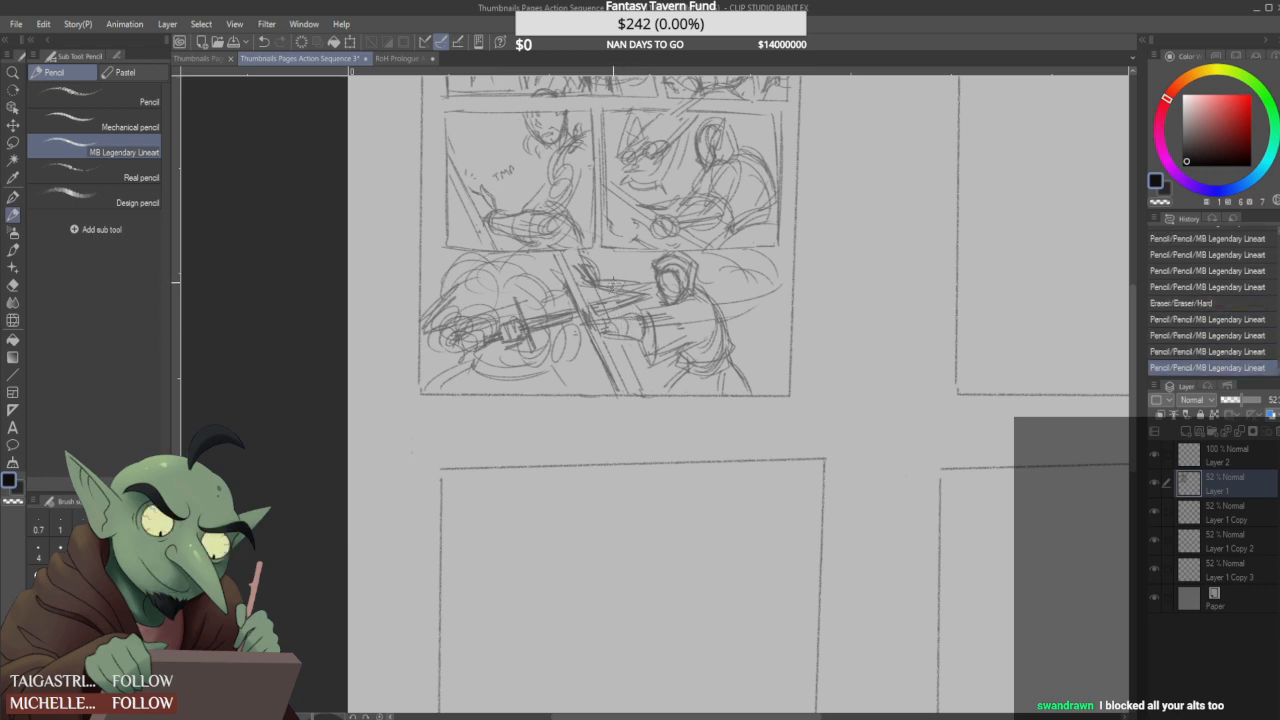
mouse_move(704, 319)
mouse_down()
mouse_move(701, 340)
mouse_move(708, 330)
mouse_up()
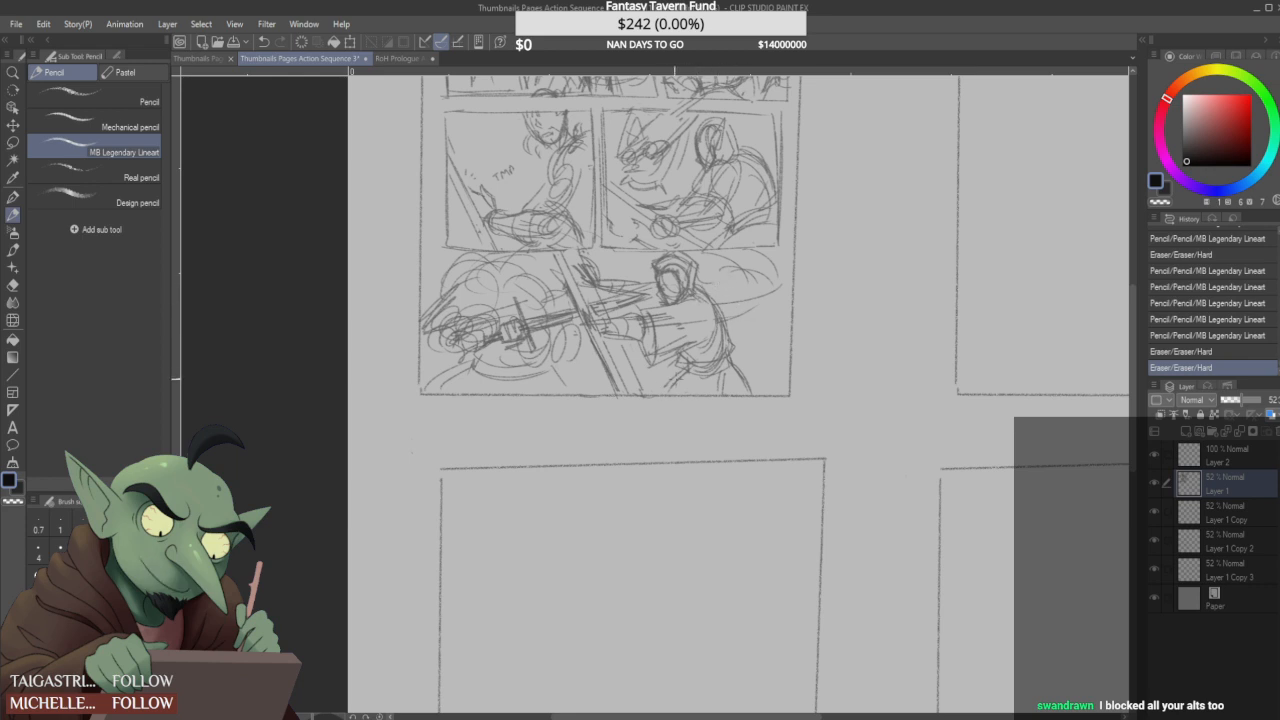
- Add flaring garment folds below the hooded figure's waist and strengthen the line of the back
drag(688, 369, 658, 386)
drag(724, 332, 738, 388)
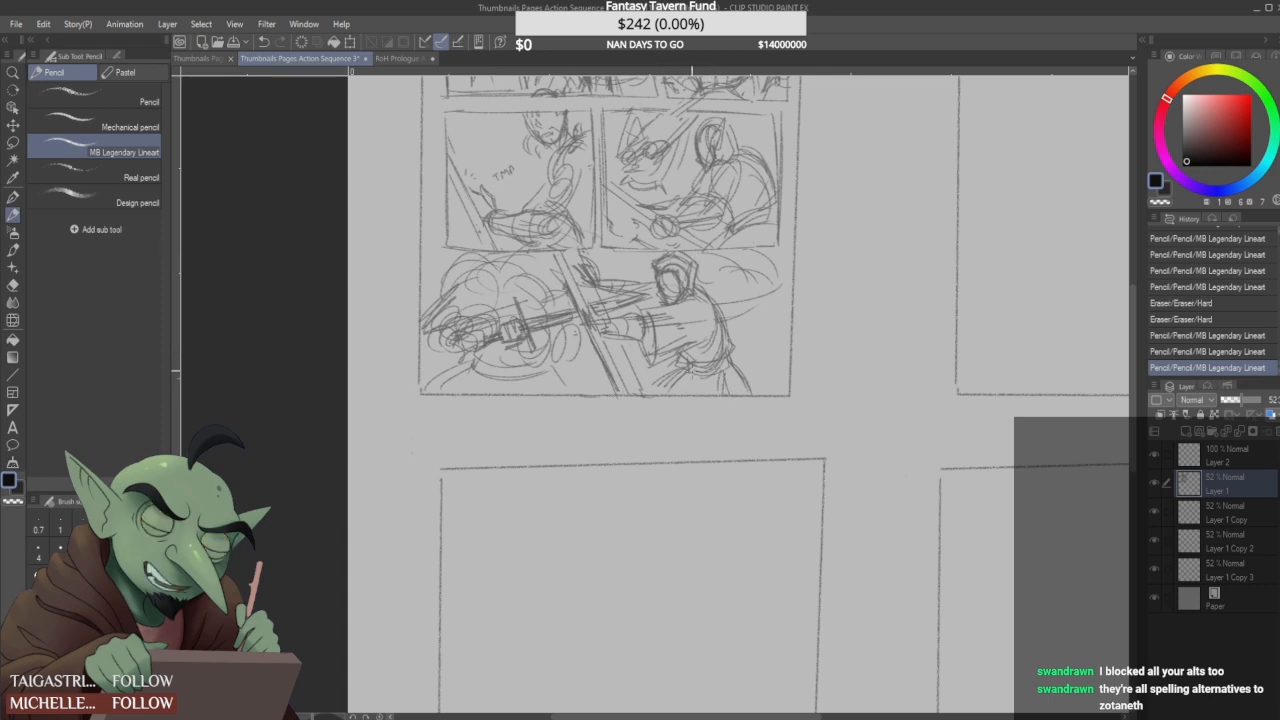
mouse_move(734, 357)
mouse_down()
mouse_move(729, 338)
mouse_move(737, 356)
mouse_up()
drag(718, 305, 727, 335)
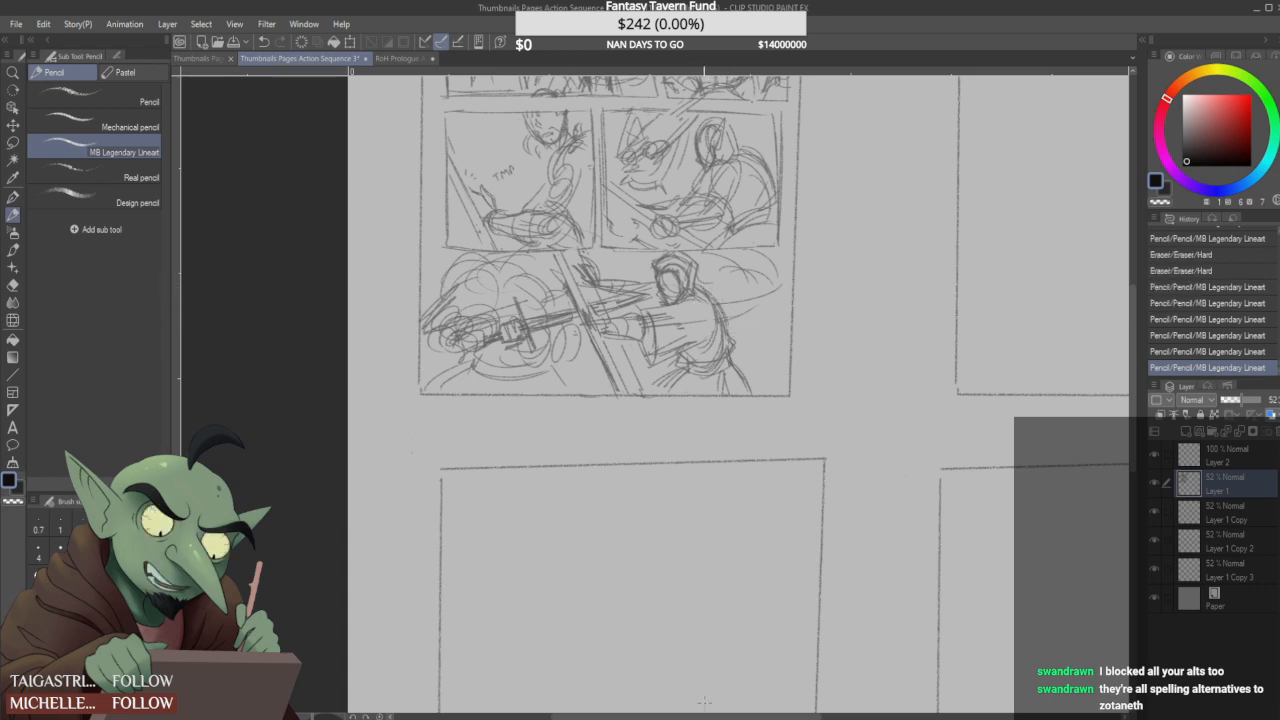
- Close the gap at the lower-left corner of the second page's frame with a short pencil stroke
drag(707, 714, 797, 708)
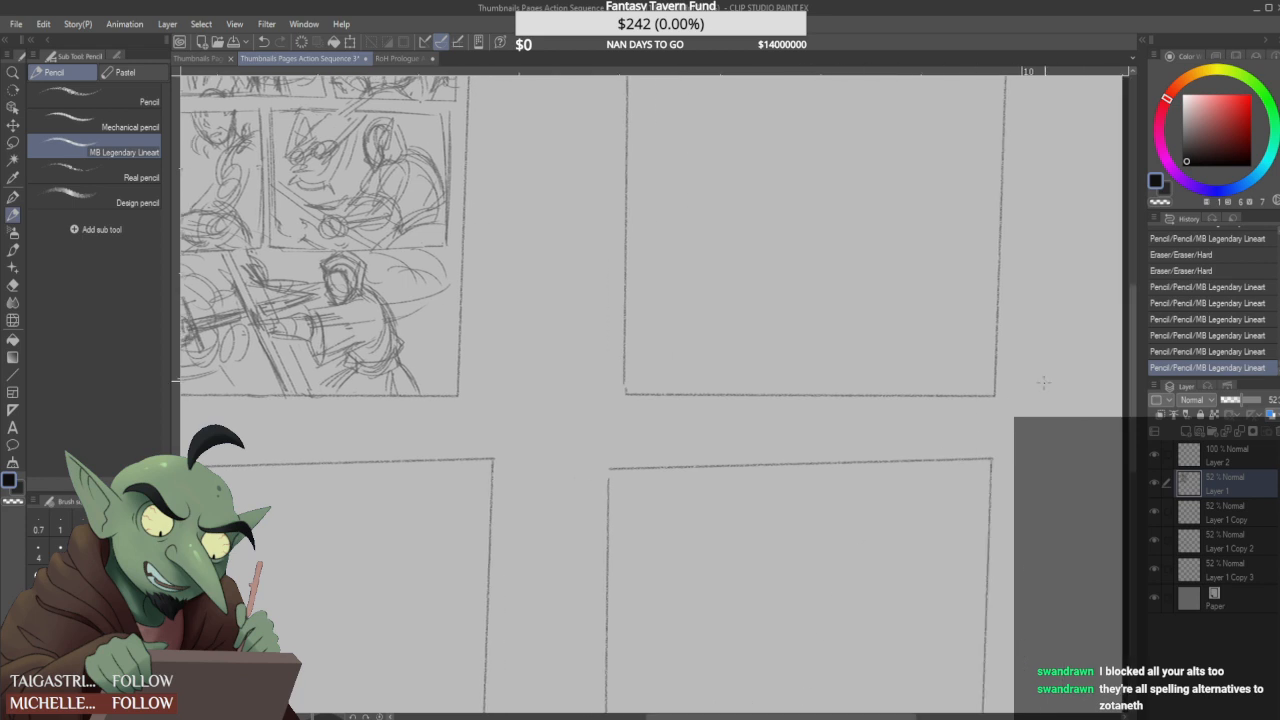
drag(1129, 329, 1128, 274)
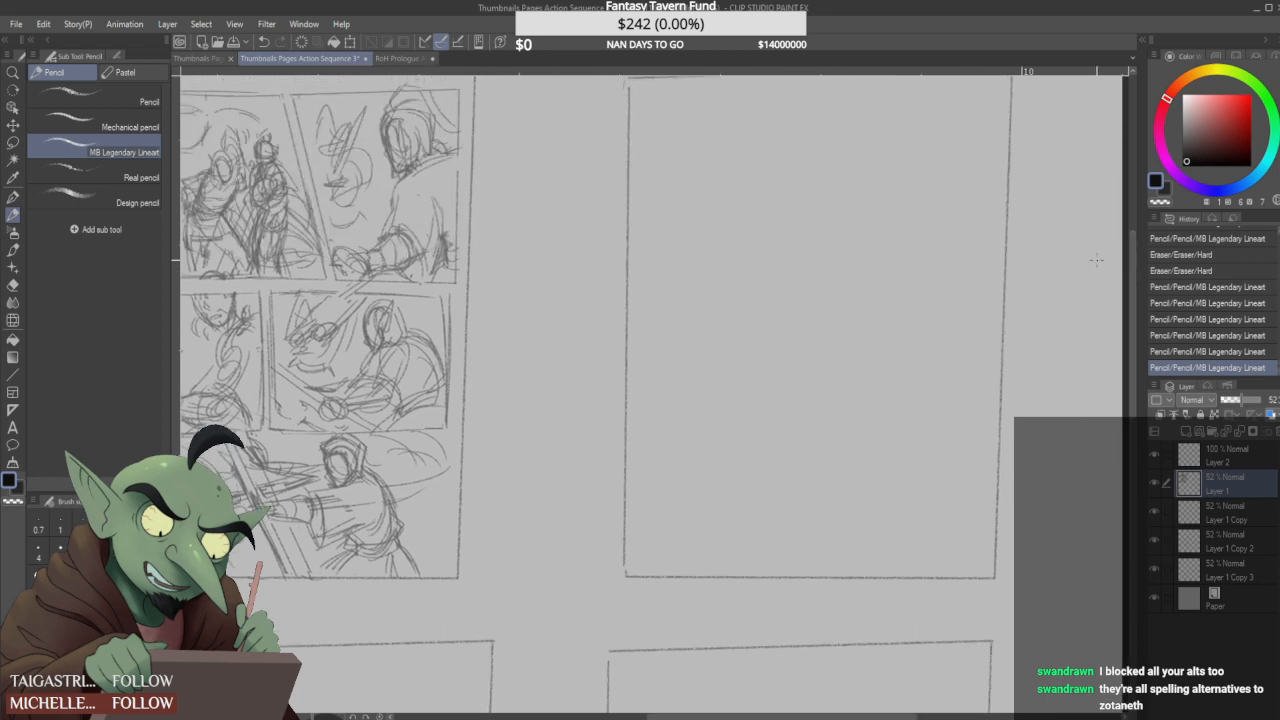
drag(624, 571, 625, 577)
- Write "Pg ??" beside the first page's upper-left corner, and repeat the label beside the second page on Layer 1 Copy
scroll(622, 509, down, 2)
scroll(639, 491, down, 2)
scroll(629, 488, up, 2)
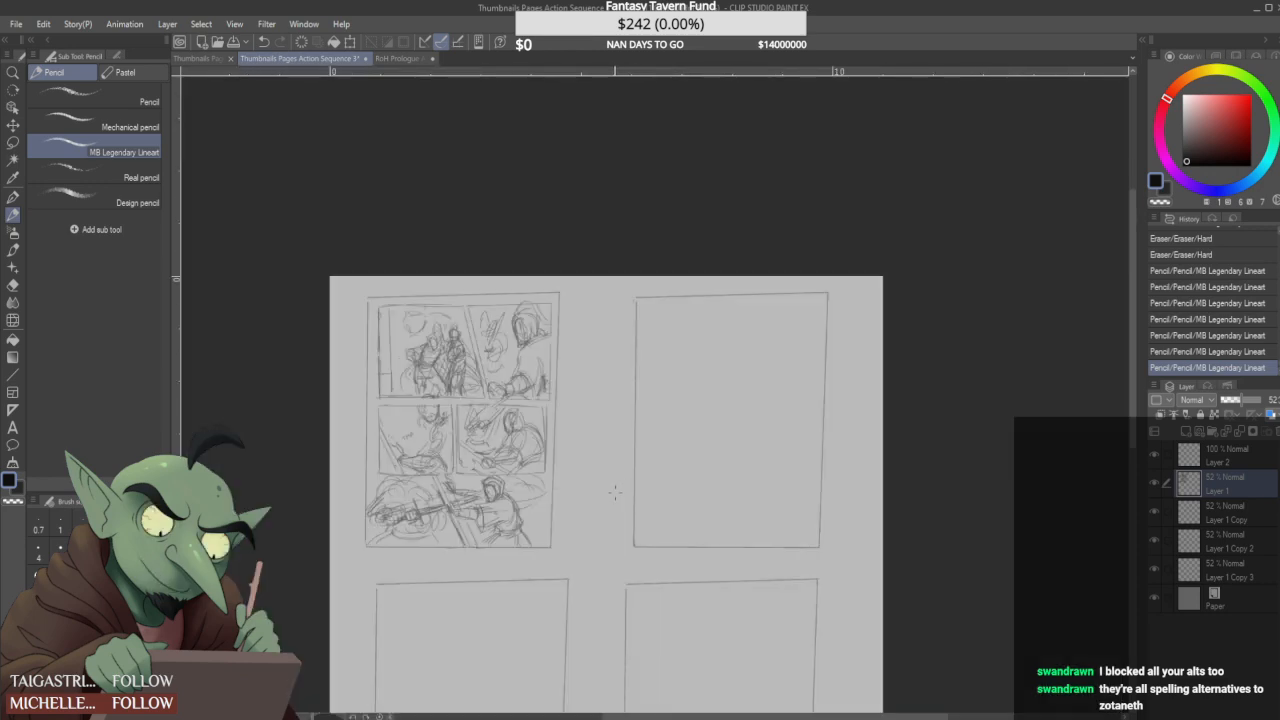
scroll(596, 508, up, 1)
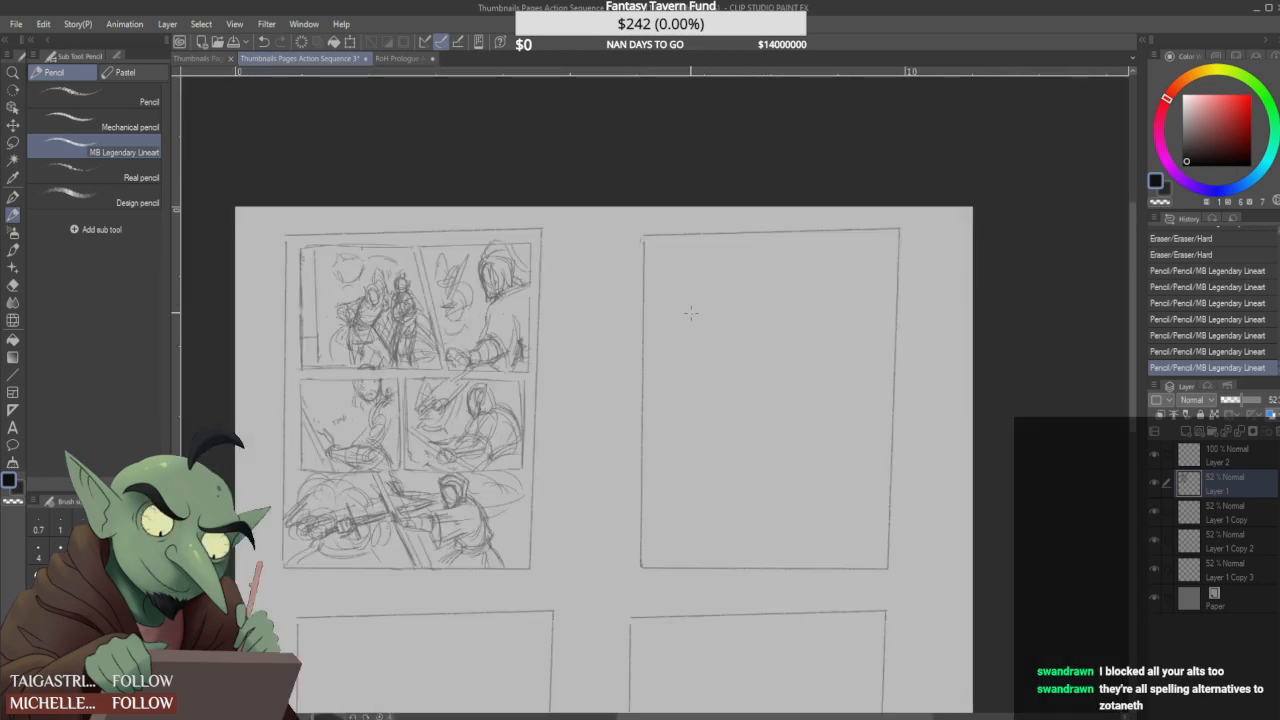
mouse_move(258, 246)
mouse_down()
mouse_move(270, 260)
mouse_move(264, 230)
mouse_move(276, 232)
mouse_up()
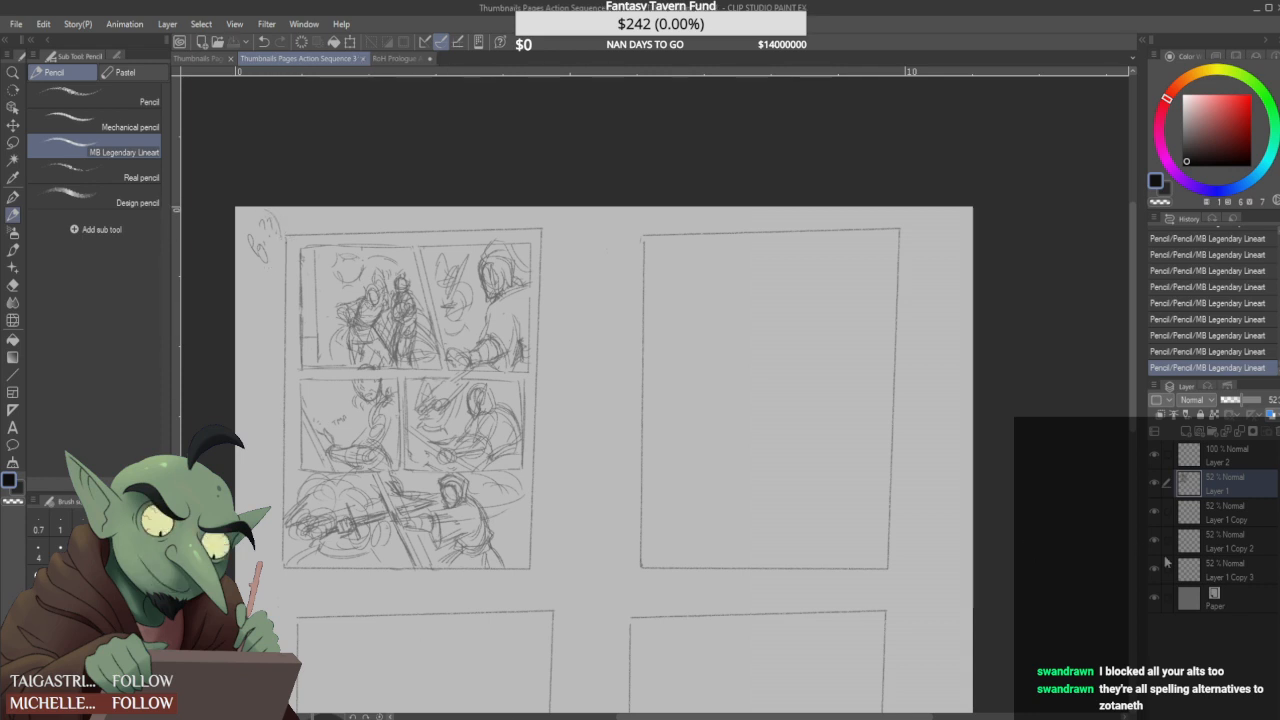
click(1225, 512)
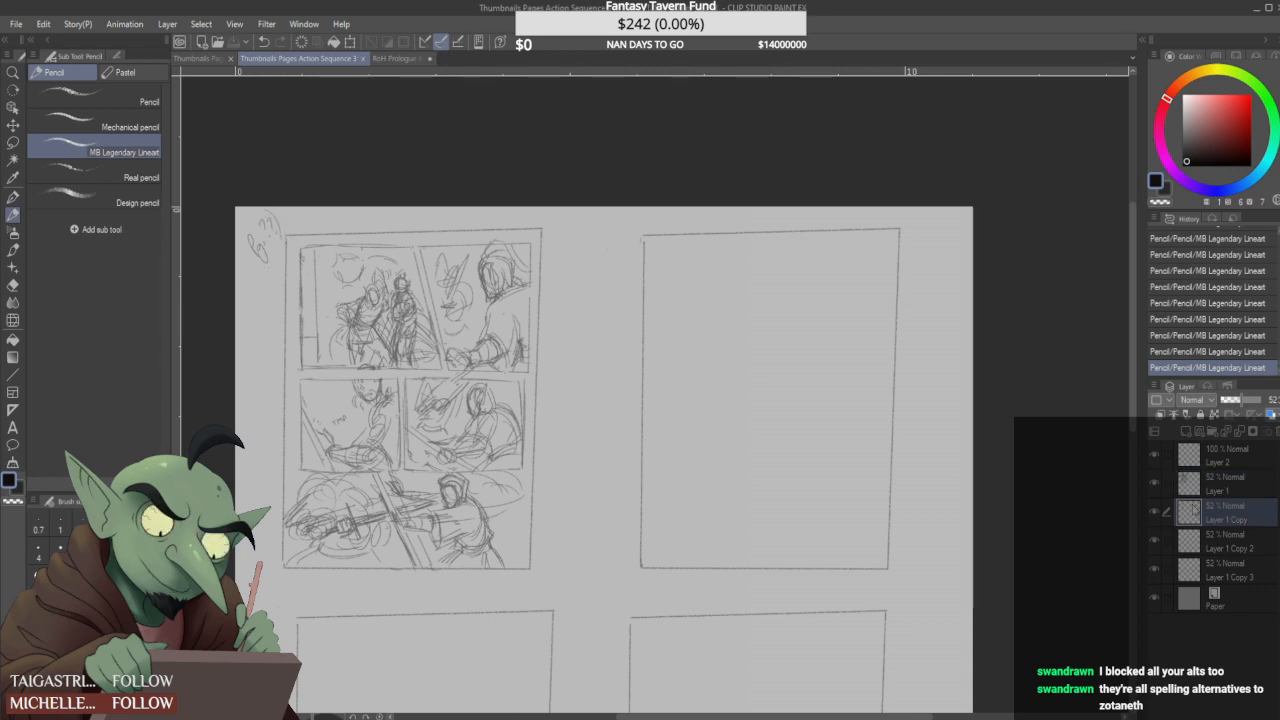
mouse_move(613, 239)
mouse_down()
mouse_move(624, 262)
mouse_move(638, 225)
mouse_up()
click(640, 231)
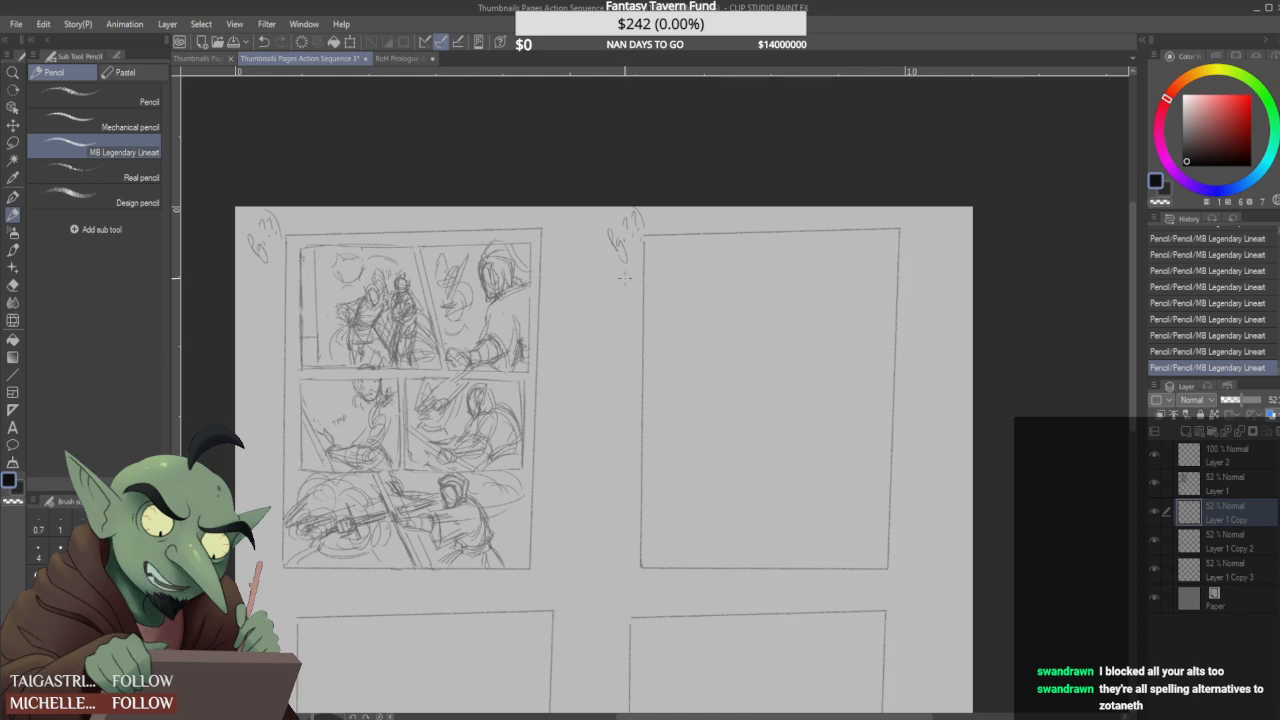
mouse_move(581, 384)
mouse_down()
mouse_move(615, 373)
mouse_move(585, 356)
mouse_move(591, 369)
mouse_move(610, 356)
mouse_move(598, 402)
mouse_move(615, 402)
mouse_move(565, 394)
mouse_move(568, 408)
mouse_move(580, 399)
mouse_move(585, 418)
mouse_move(622, 418)
mouse_move(625, 344)
mouse_move(577, 339)
mouse_move(575, 376)
mouse_up()
key(ctrl+z)
key(ctrl+z)
key(ctrl+z)
drag(580, 341, 592, 354)
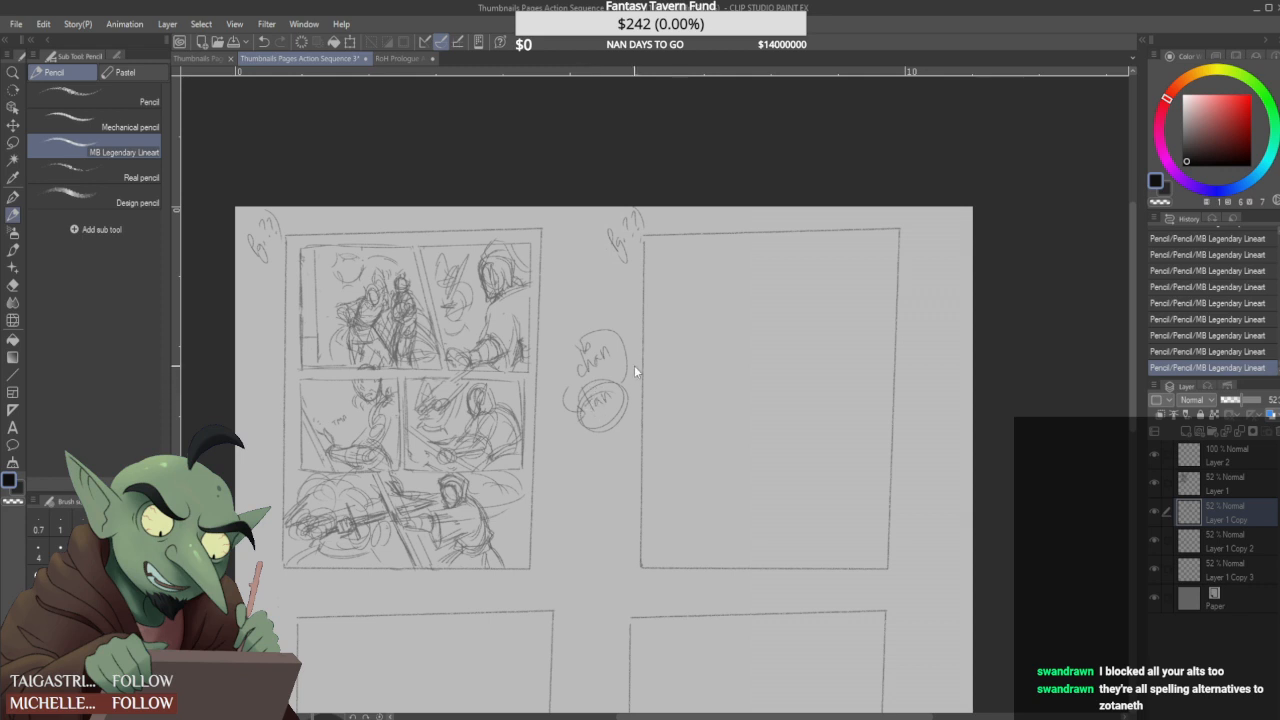
key(ctrl+z)
key(ctrl+z)
key(ctrl+z)
key(ctrl+z)
key(ctrl+z)
key(ctrl+z)
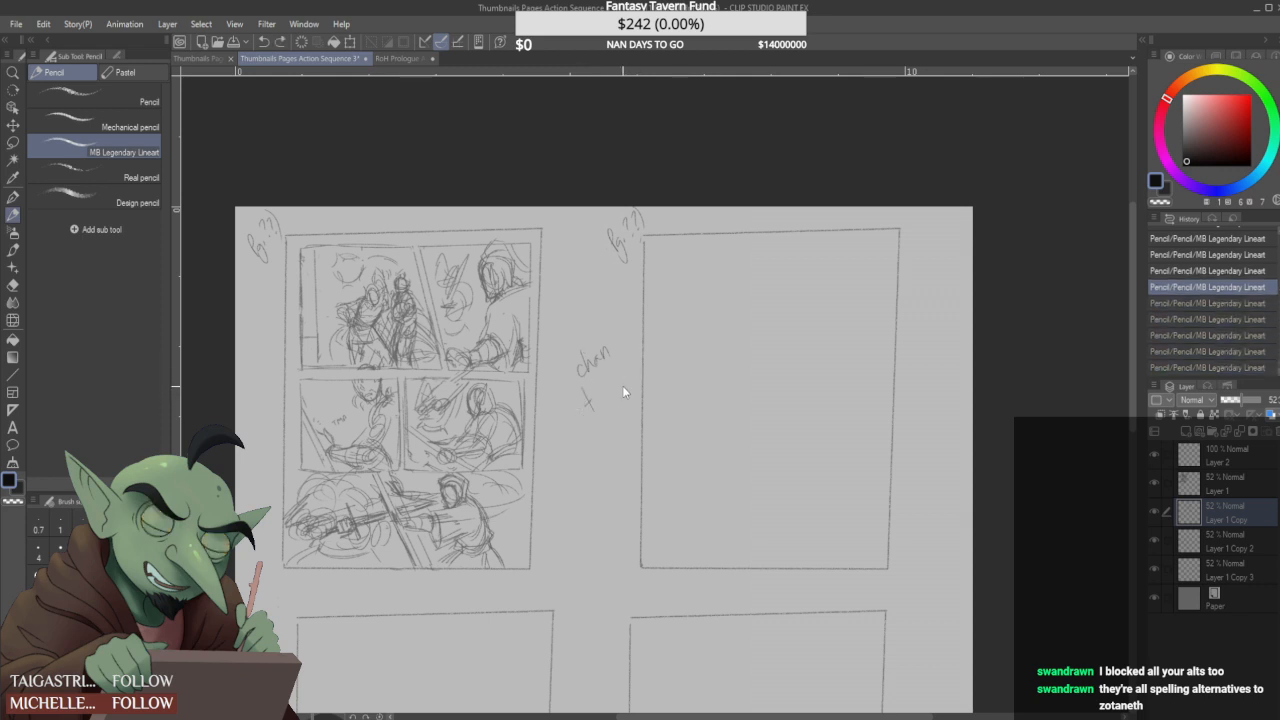
key(ctrl+z)
key(ctrl+z)
key(ctrl+z)
key(ctrl+z)
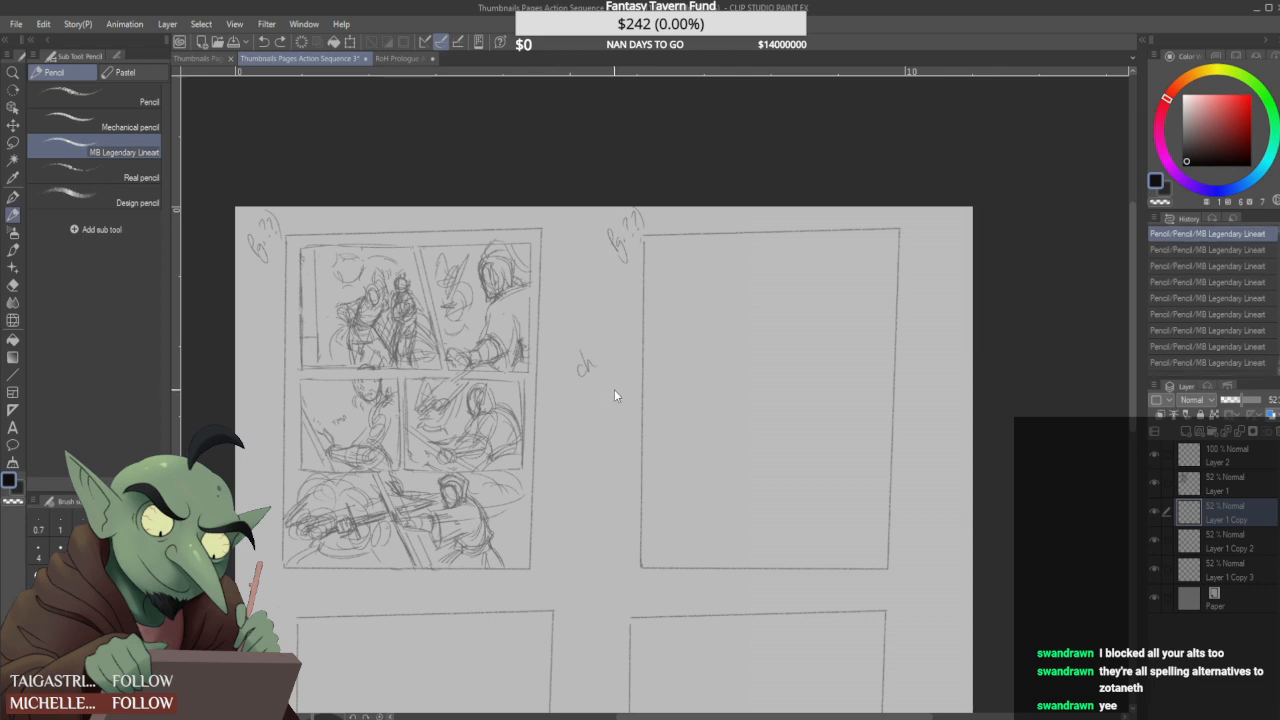
drag(575, 366, 587, 374)
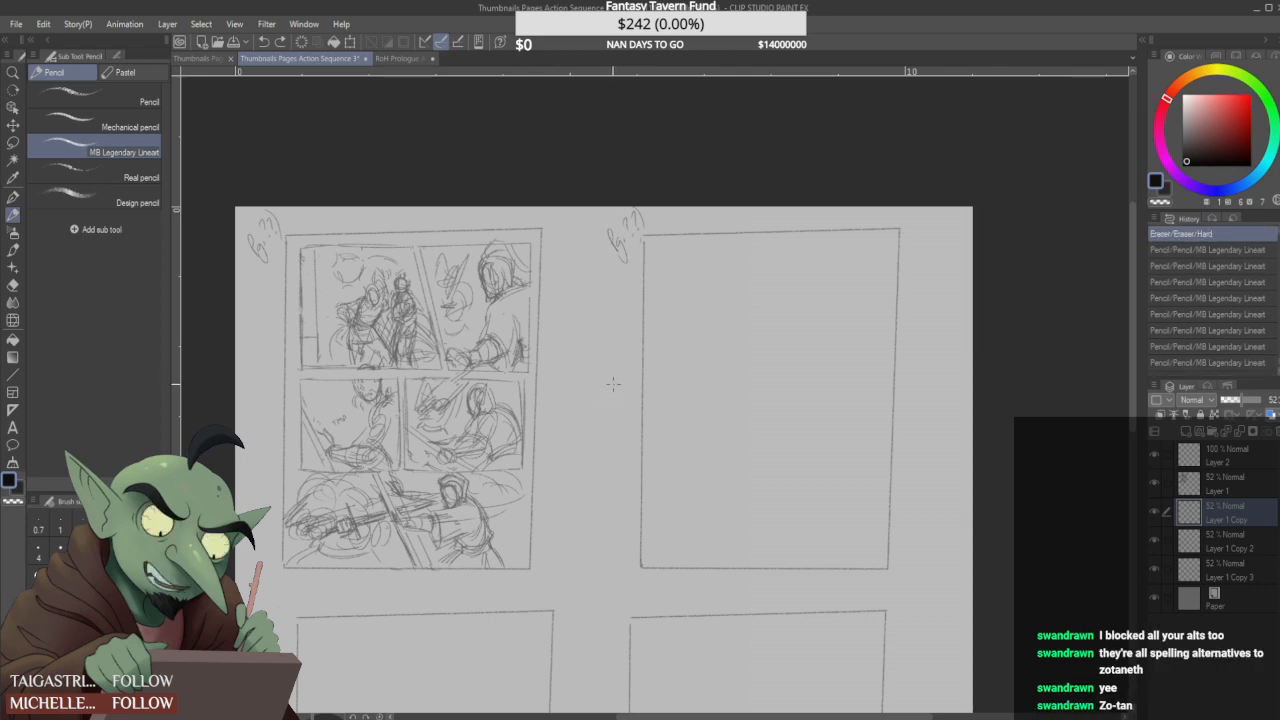
- Clean up and redraw the upper-left corner of the second page's frame next to its page label
drag(643, 238, 644, 243)
drag(645, 237, 644, 262)
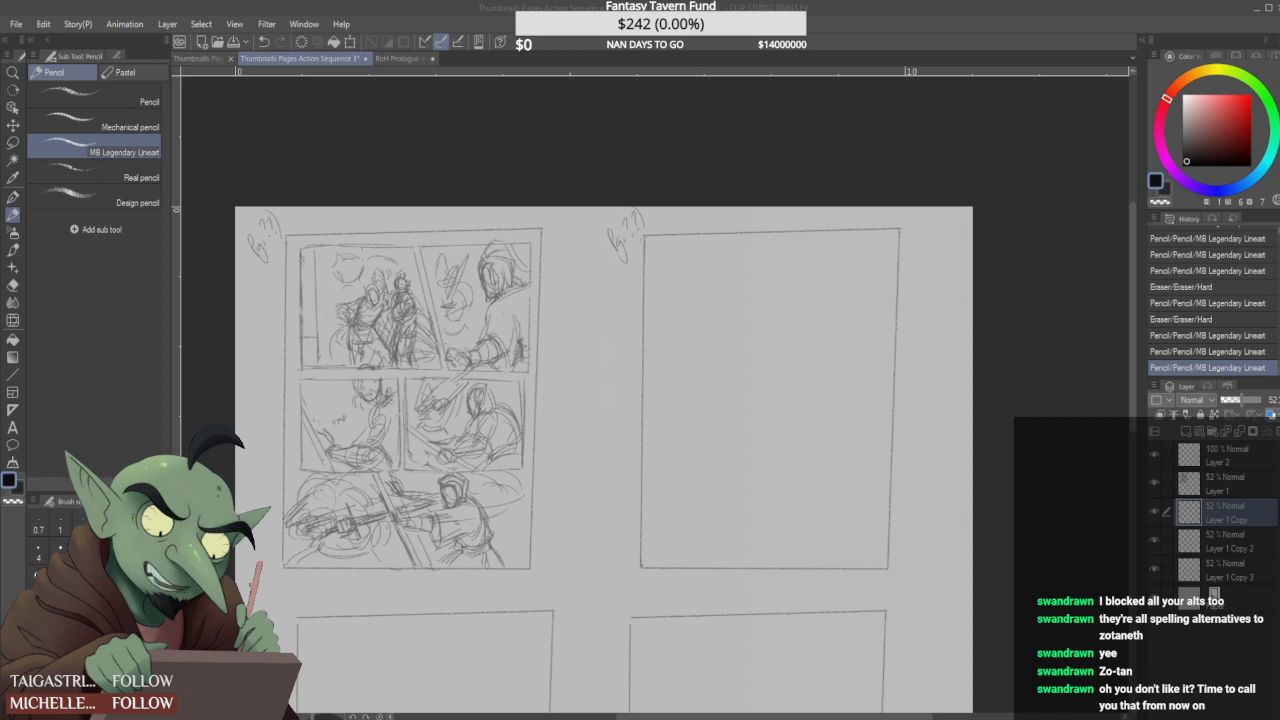
mouse_move(683, 368)
mouse_down()
mouse_move(717, 374)
mouse_move(725, 353)
mouse_move(797, 336)
mouse_up()
key(ctrl+z)
key(ctrl+z)
key(ctrl+z)
key(ctrl+z)
key(ctrl+z)
key(ctrl+z)
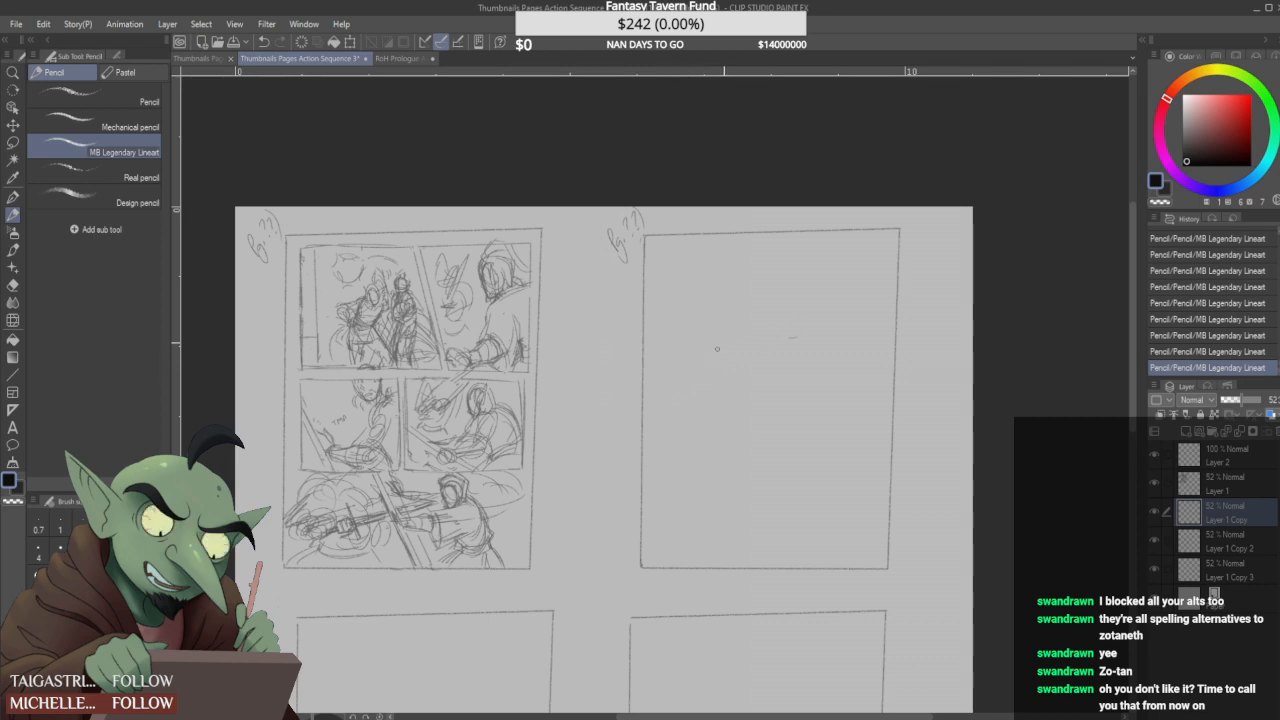
- Remove the stray marks and handwrite a nickname with an honorific inside the second page's frame, replacing the honorific with a shorter one
key(ctrl+z)
key(ctrl+z)
drag(663, 281, 691, 287)
drag(709, 275, 758, 264)
drag(762, 256, 766, 261)
click(762, 253)
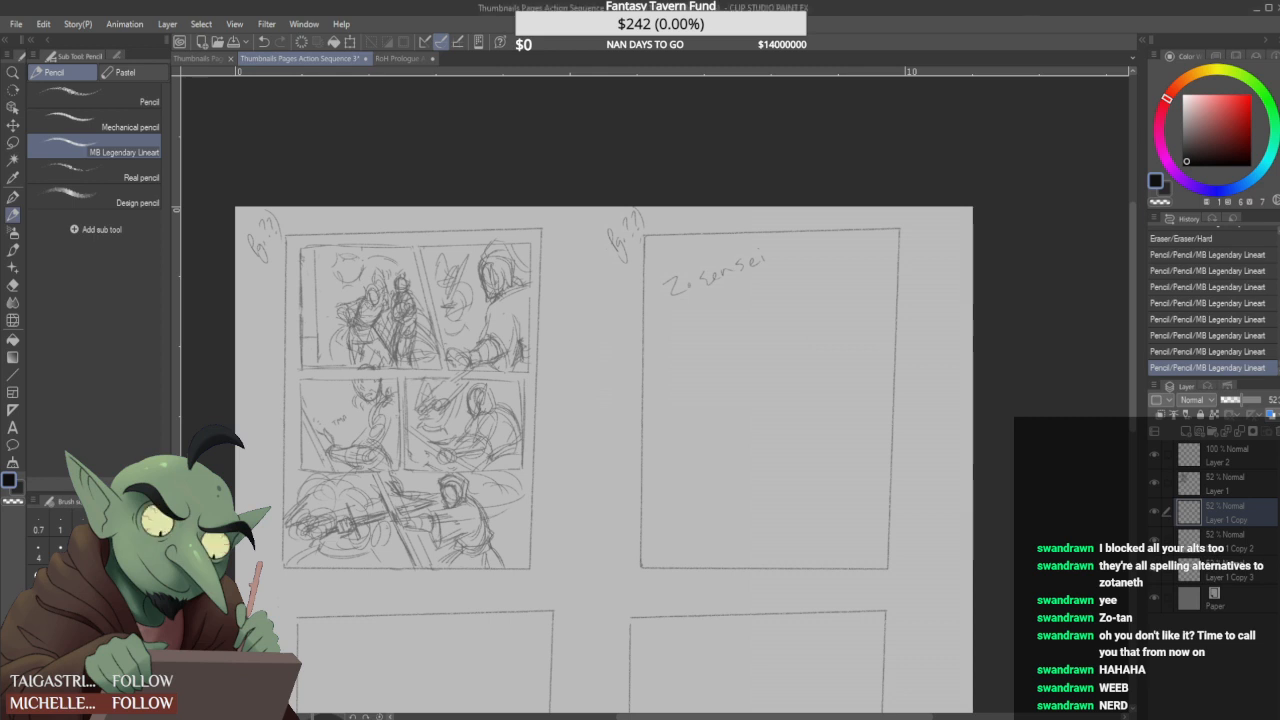
mouse_move(714, 279)
mouse_down()
mouse_move(743, 262)
mouse_move(722, 285)
mouse_move(736, 277)
mouse_up()
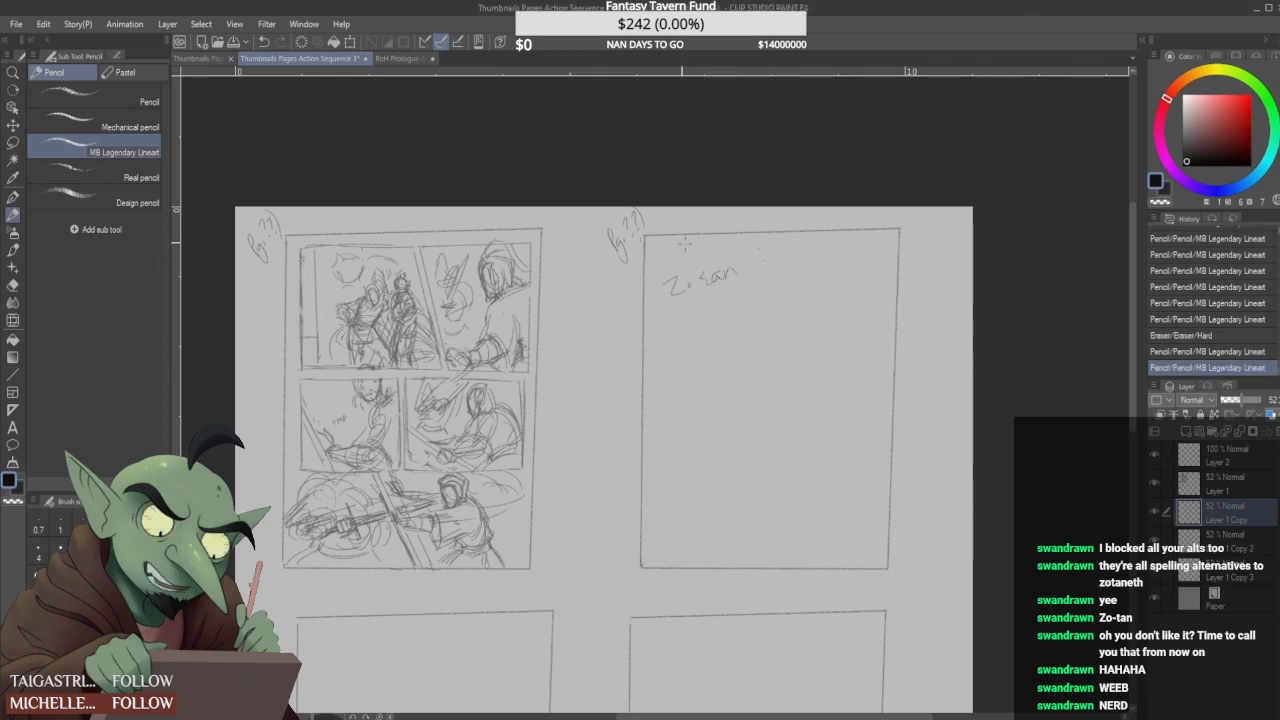
- Lasso the handwritten nickname in the second page's frame, delete it and clear the selection
key(m)
mouse_move(690, 335)
mouse_down()
mouse_move(805, 265)
mouse_move(806, 285)
mouse_up()
click(751, 367)
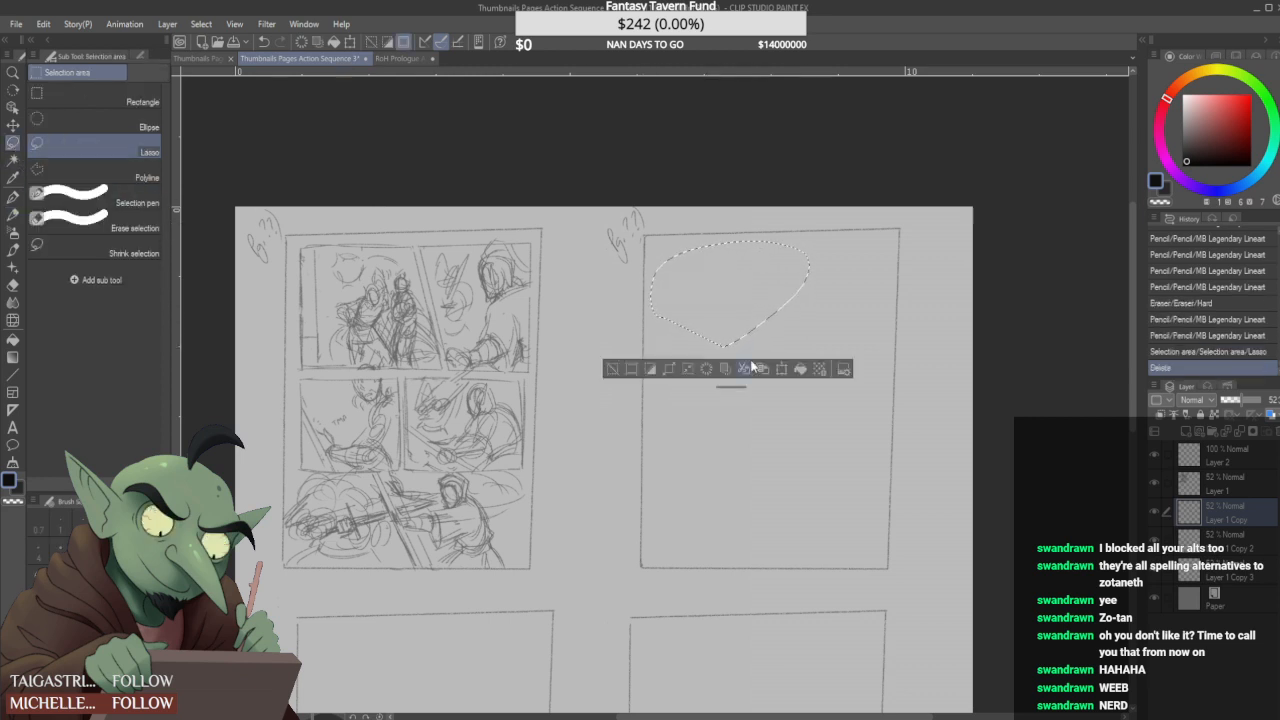
click(748, 368)
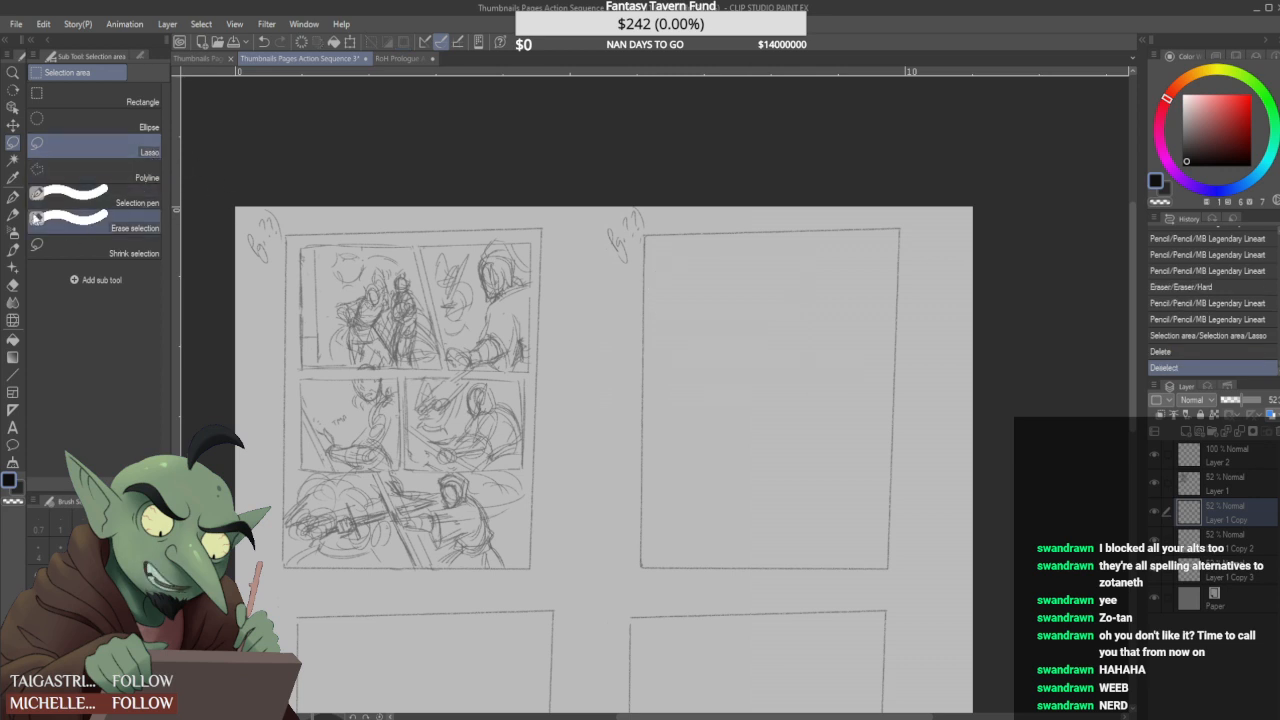
- Rough in a round head, body strokes and diagonal motion lines near the top of the second page's frame with MB Legendary Lineart
key(p)
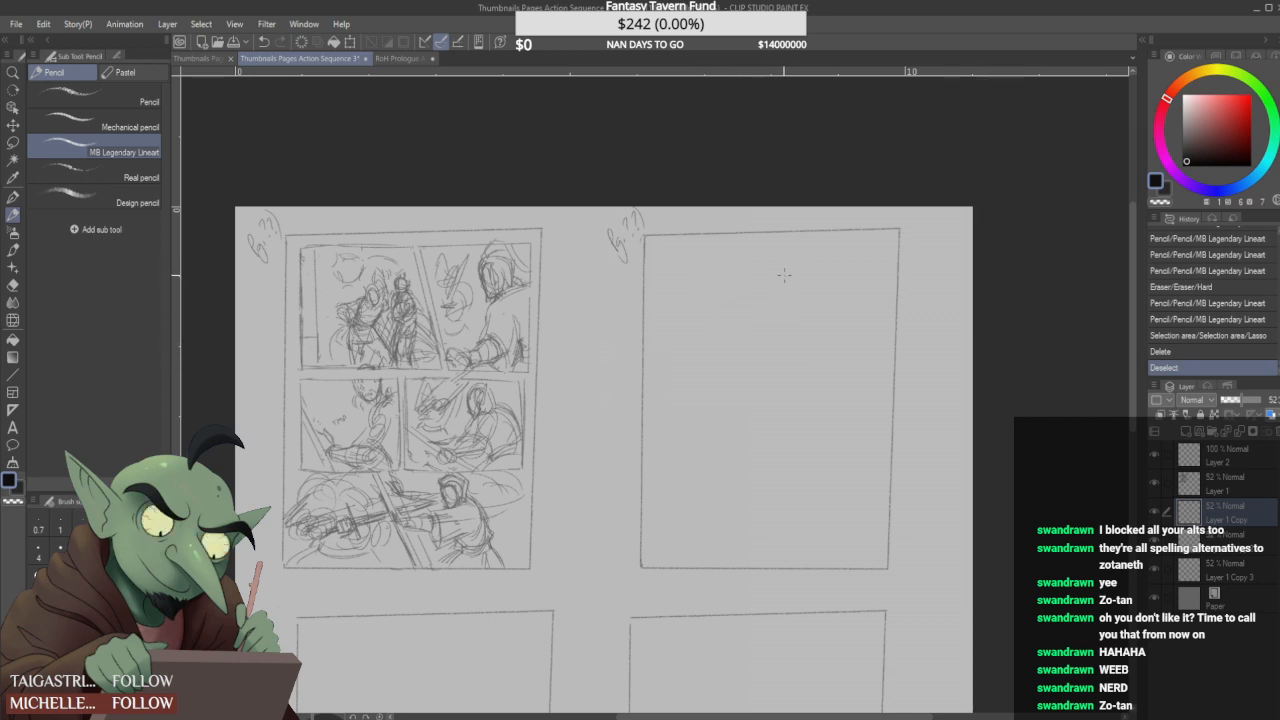
mouse_move(757, 267)
mouse_down()
mouse_move(728, 254)
mouse_move(814, 258)
mouse_up()
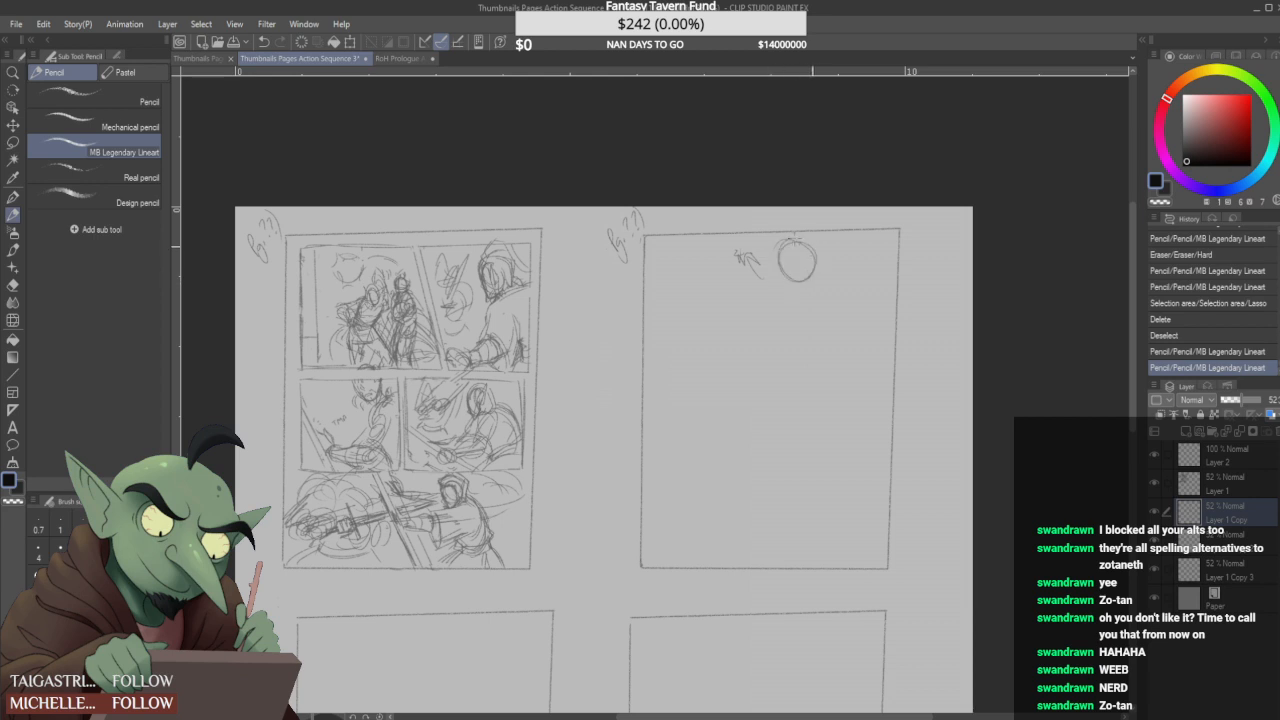
drag(692, 239, 749, 318)
drag(688, 272, 756, 332)
mouse_move(740, 238)
mouse_down()
mouse_move(793, 300)
mouse_move(842, 305)
mouse_up()
mouse_move(748, 295)
mouse_down()
mouse_move(782, 248)
mouse_move(777, 287)
mouse_move(784, 267)
mouse_move(811, 266)
mouse_move(795, 268)
mouse_move(806, 256)
mouse_move(789, 283)
mouse_move(808, 293)
mouse_move(780, 288)
mouse_up()
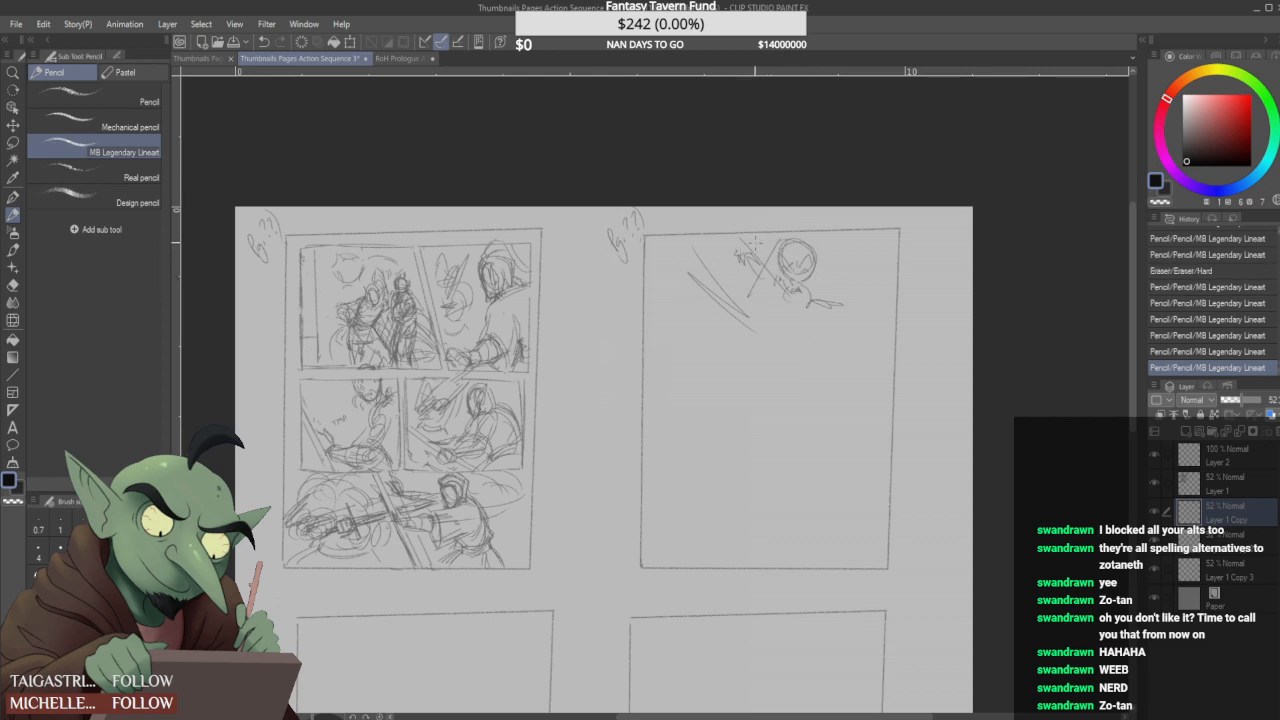
drag(758, 245, 765, 246)
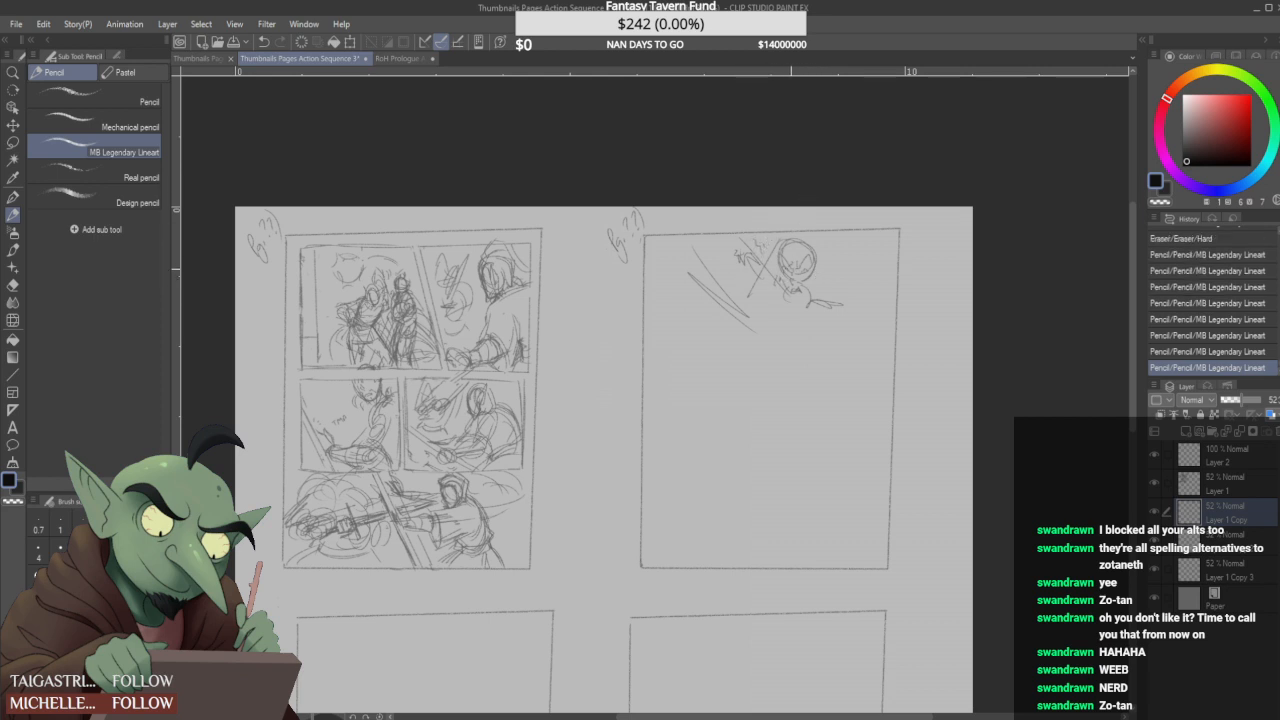
- Erase part of the diagonal lines beside the figure, redraw them as long blade strokes, and add crossing strokes and lower-body scribbles
drag(697, 274, 716, 302)
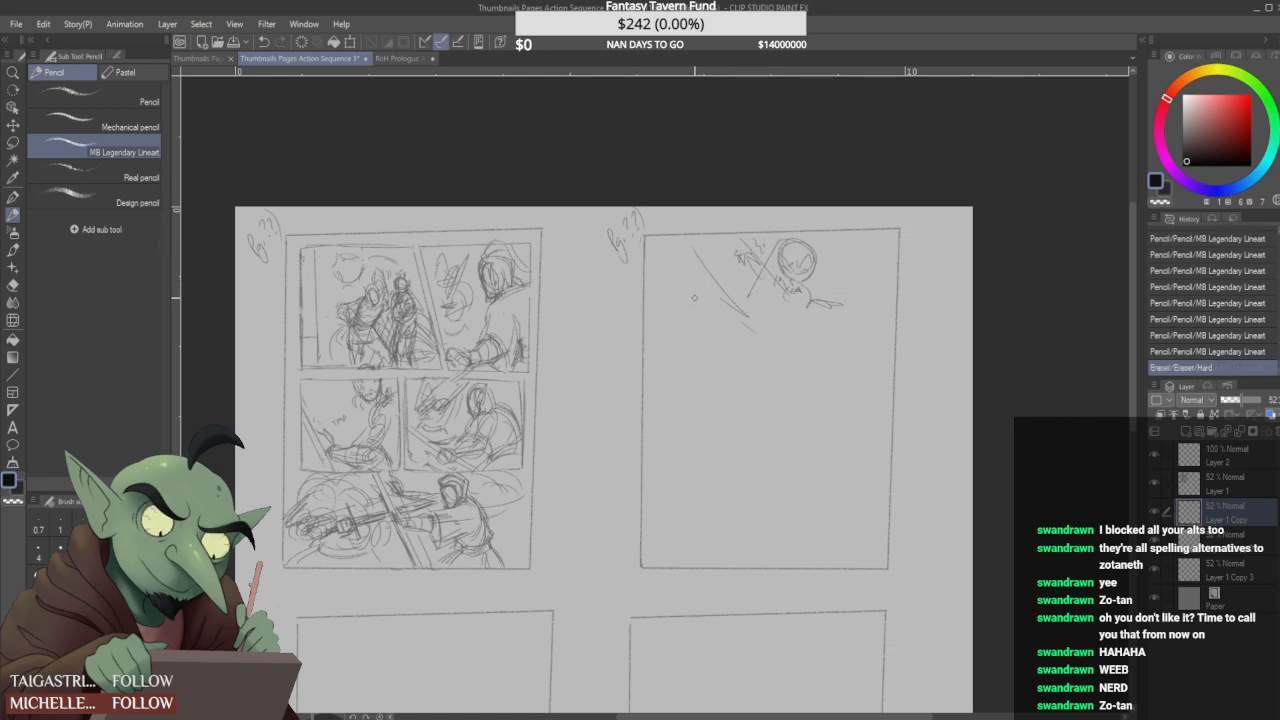
drag(693, 251, 757, 338)
drag(698, 259, 757, 325)
mouse_move(693, 251)
mouse_down()
mouse_move(768, 332)
mouse_move(690, 252)
mouse_move(755, 322)
mouse_move(695, 236)
mouse_move(750, 291)
mouse_move(750, 271)
mouse_move(762, 292)
mouse_move(708, 246)
mouse_move(766, 312)
mouse_move(707, 257)
mouse_move(766, 285)
mouse_move(761, 270)
mouse_move(702, 250)
mouse_move(764, 290)
mouse_move(746, 298)
mouse_move(739, 243)
mouse_move(785, 294)
mouse_up()
mouse_move(740, 245)
mouse_down()
mouse_move(778, 290)
mouse_move(735, 300)
mouse_move(742, 262)
mouse_move(729, 252)
mouse_move(778, 305)
mouse_move(749, 284)
mouse_up()
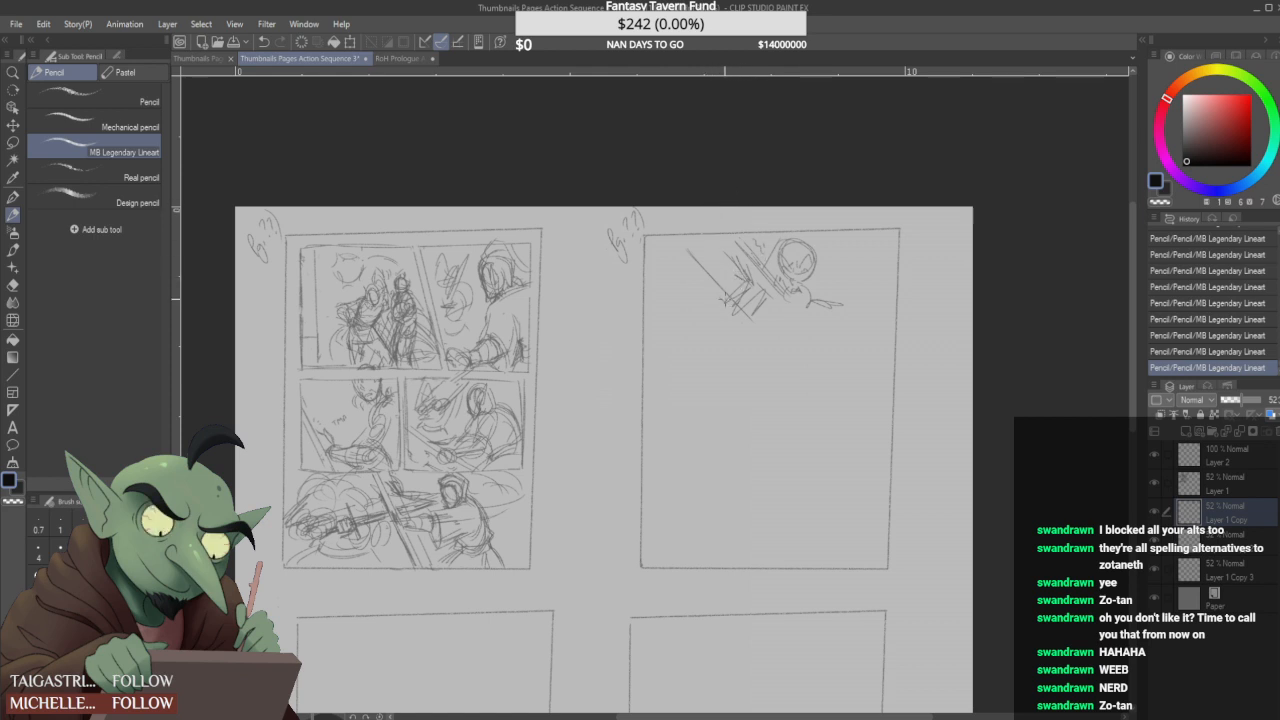
drag(738, 298, 720, 326)
mouse_move(826, 282)
mouse_down()
mouse_move(848, 288)
mouse_move(814, 326)
mouse_move(834, 324)
mouse_move(806, 327)
mouse_move(822, 304)
mouse_up()
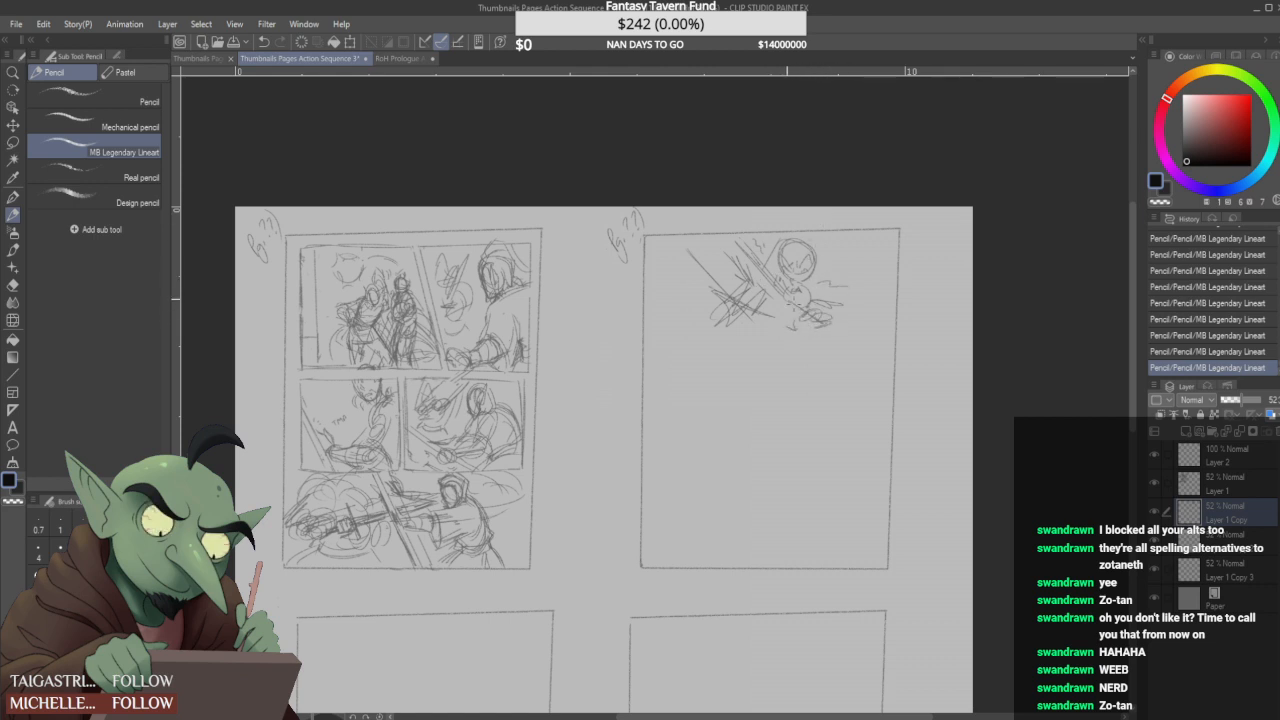
- Sketch a round form around the crossed strokes and a cloud-like outline on the other side of the figure's head
mouse_move(722, 280)
mouse_down()
mouse_move(706, 290)
mouse_move(716, 300)
mouse_up()
mouse_move(738, 245)
mouse_down()
mouse_move(754, 259)
mouse_move(713, 277)
mouse_up()
mouse_move(800, 249)
mouse_down()
mouse_move(789, 257)
mouse_move(866, 257)
mouse_up()
mouse_move(854, 285)
mouse_down()
mouse_move(826, 277)
mouse_move(869, 277)
mouse_move(834, 283)
mouse_up()
mouse_move(838, 278)
mouse_down()
mouse_move(875, 262)
mouse_move(872, 238)
mouse_move(850, 262)
mouse_up()
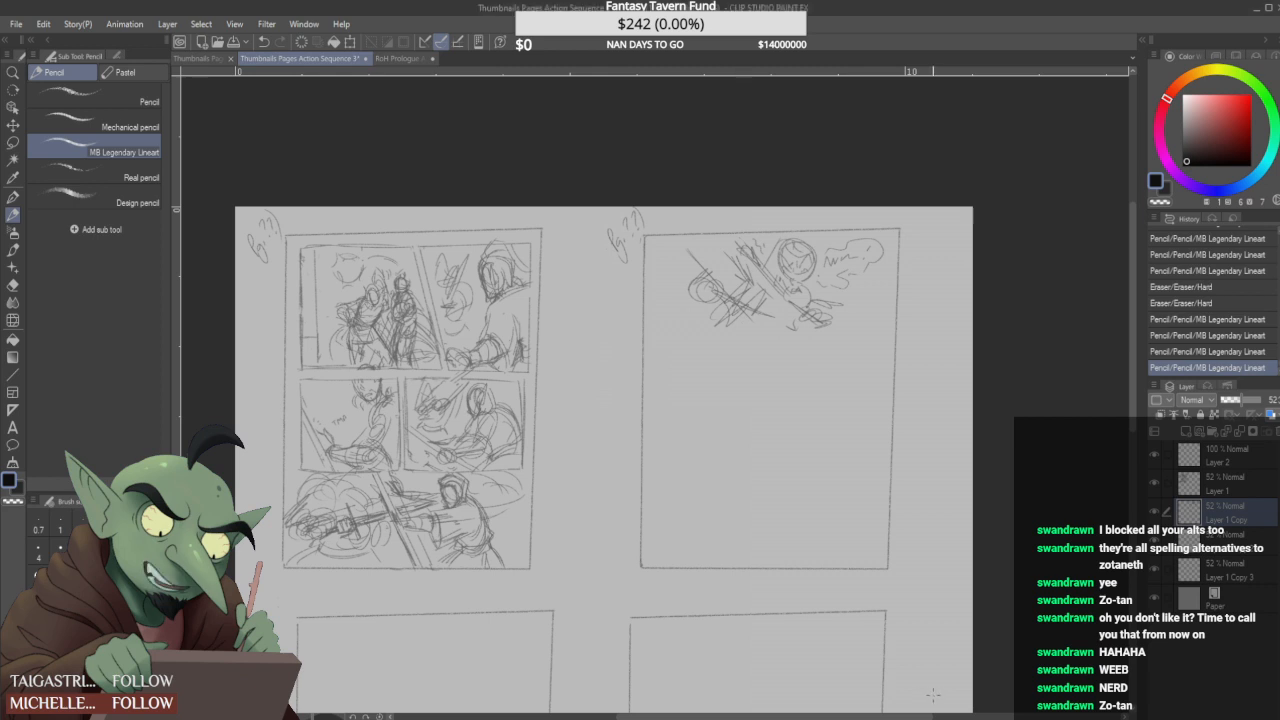
- Draw a nearly horizontal panel border across the second page below the top sketch, cleaning up its slanted first version
drag(658, 325, 897, 333)
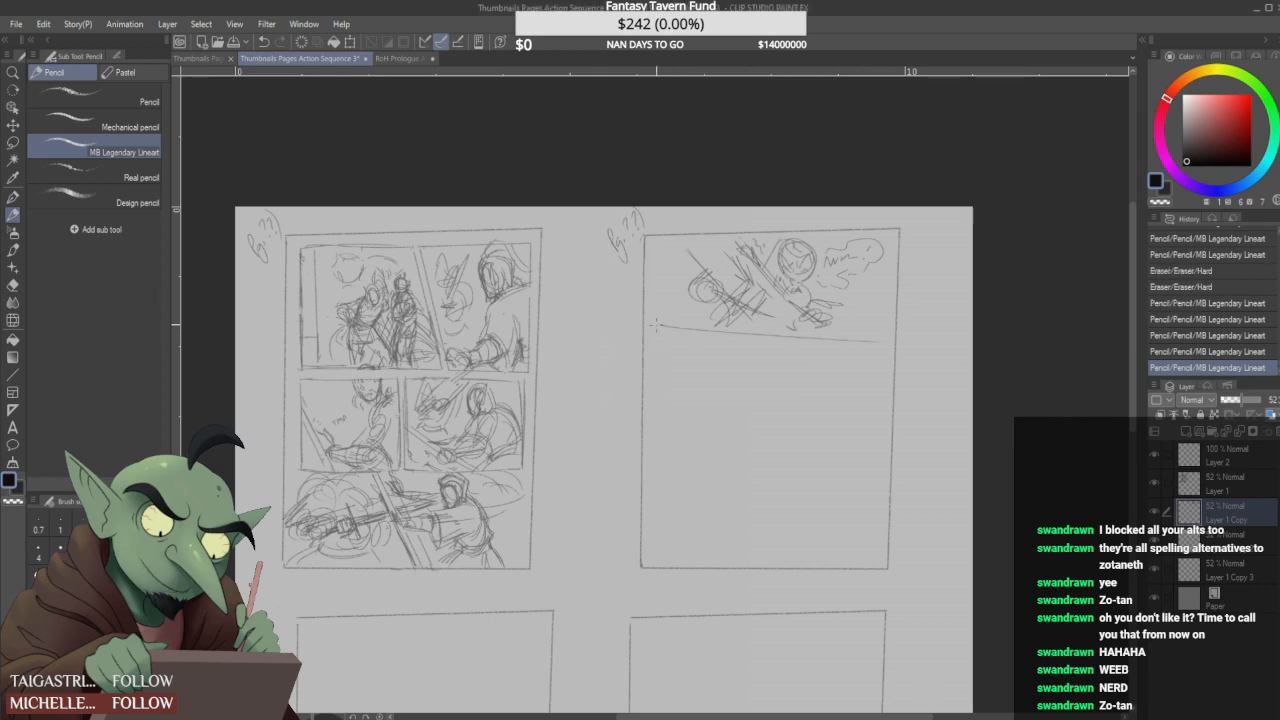
drag(782, 340, 675, 334)
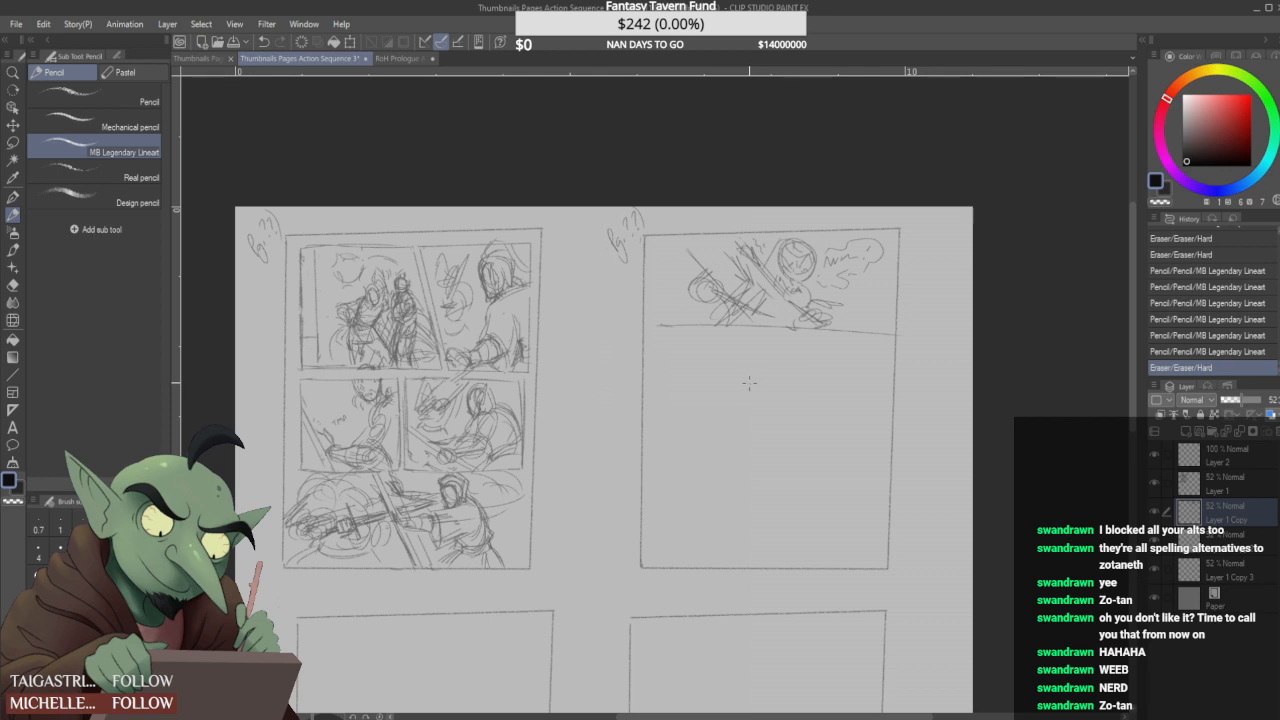
- Sketch a small round head with sweeping strokes and a second rounded form below the new panel border, erasing stray marks
mouse_move(768, 378)
mouse_down()
mouse_move(758, 392)
mouse_move(776, 391)
mouse_move(763, 380)
mouse_move(750, 396)
mouse_up()
mouse_move(794, 358)
mouse_down()
mouse_move(789, 374)
mouse_move(806, 376)
mouse_move(782, 392)
mouse_up()
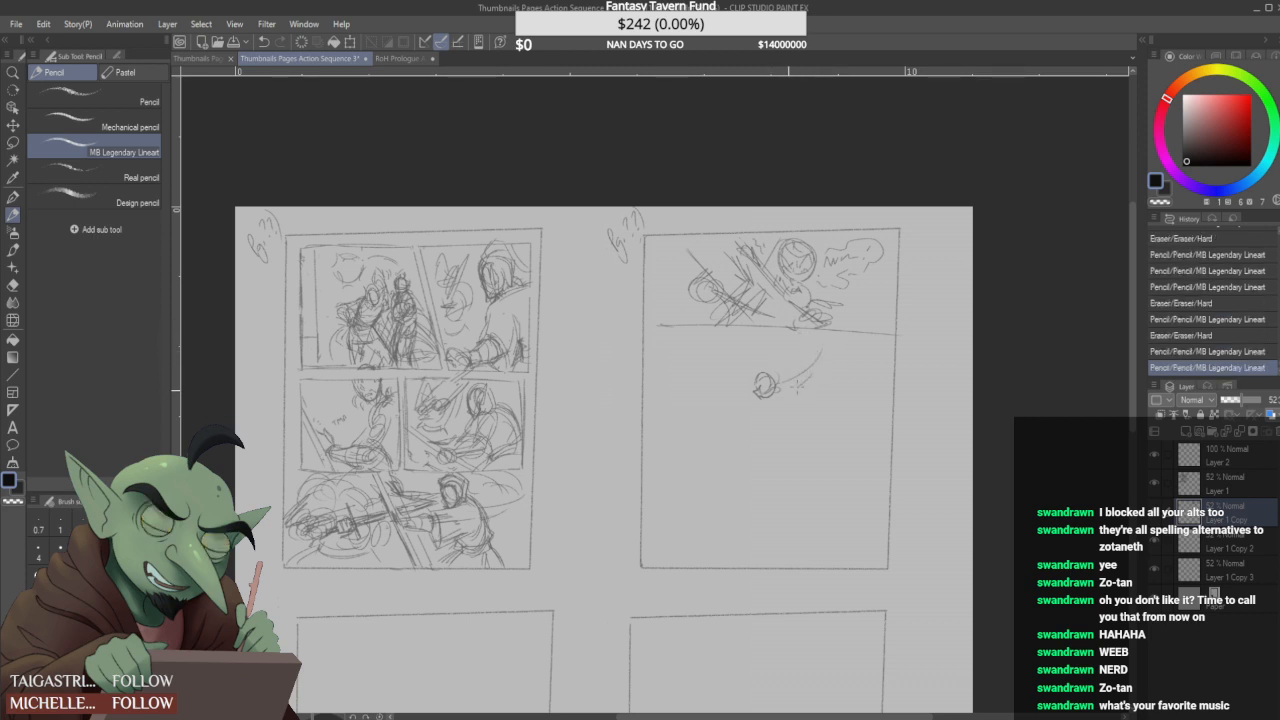
mouse_move(796, 386)
mouse_down()
mouse_move(816, 352)
mouse_move(813, 381)
mouse_move(770, 370)
mouse_move(789, 366)
mouse_move(758, 411)
mouse_up()
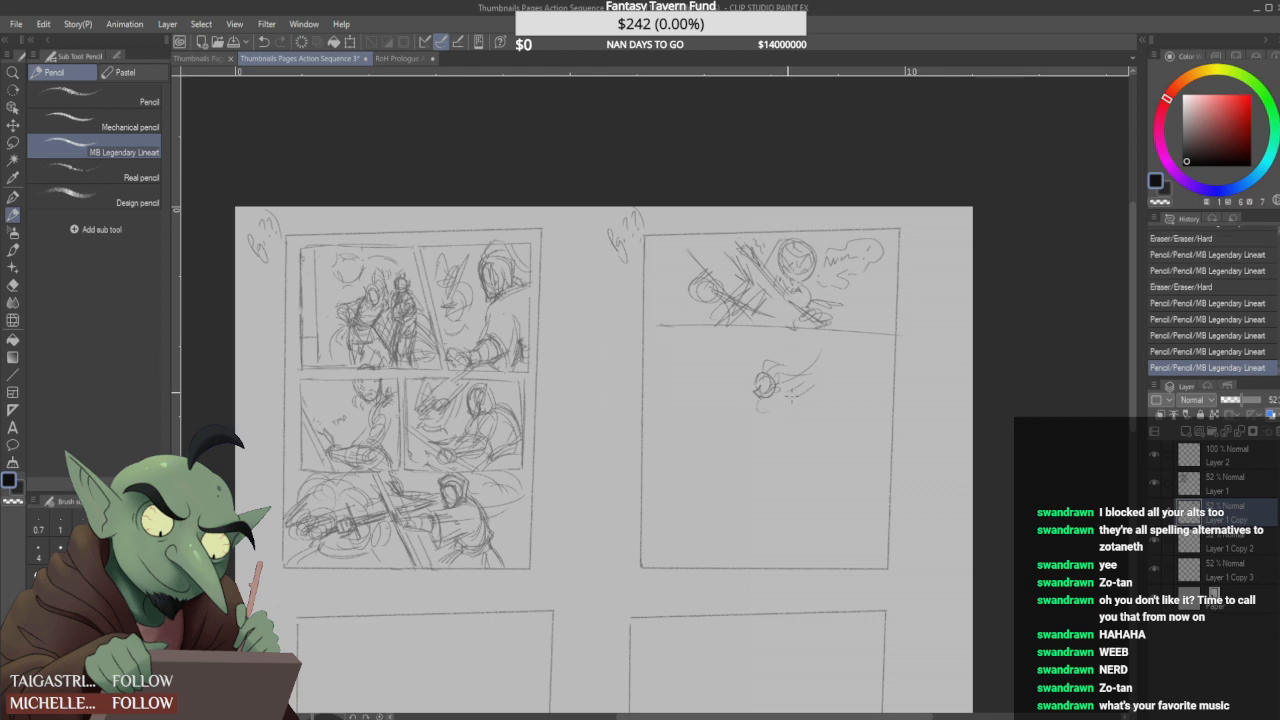
mouse_move(780, 360)
mouse_down()
mouse_move(784, 341)
mouse_move(727, 353)
mouse_move(763, 361)
mouse_move(745, 376)
mouse_move(730, 367)
mouse_up()
mouse_move(733, 368)
mouse_down()
mouse_move(714, 358)
mouse_move(708, 373)
mouse_up()
click(705, 331)
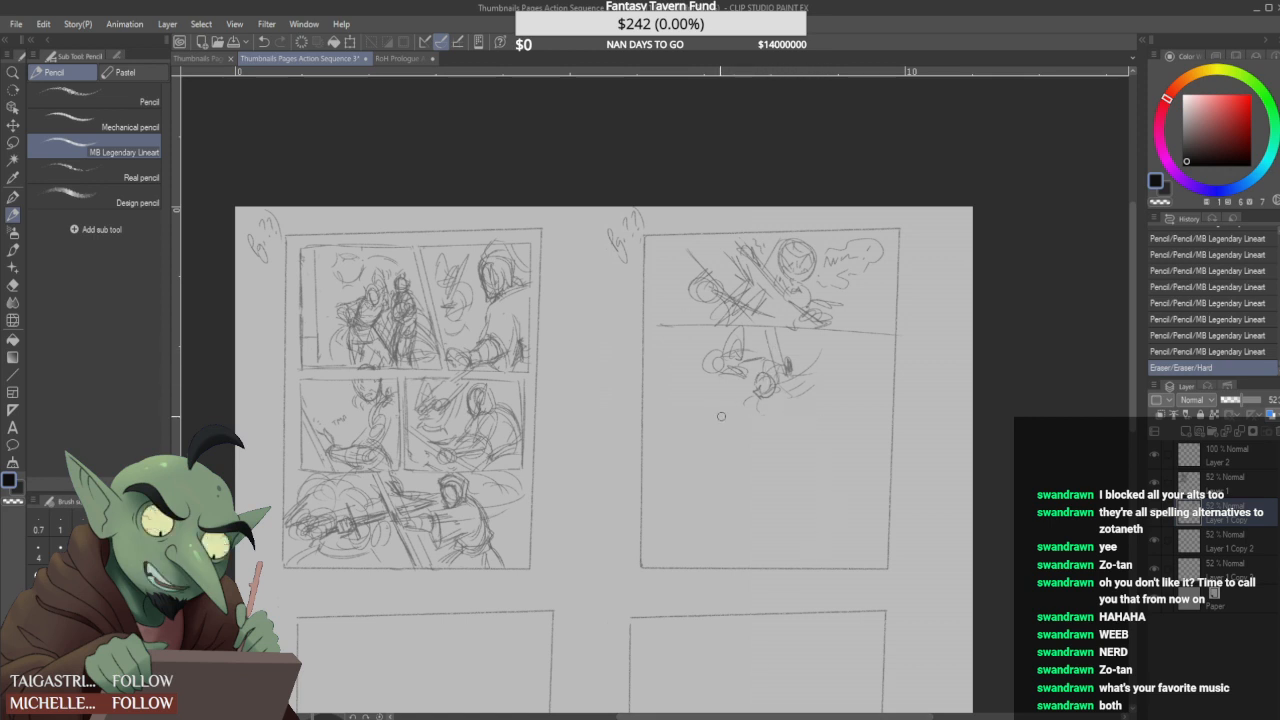
click(769, 409)
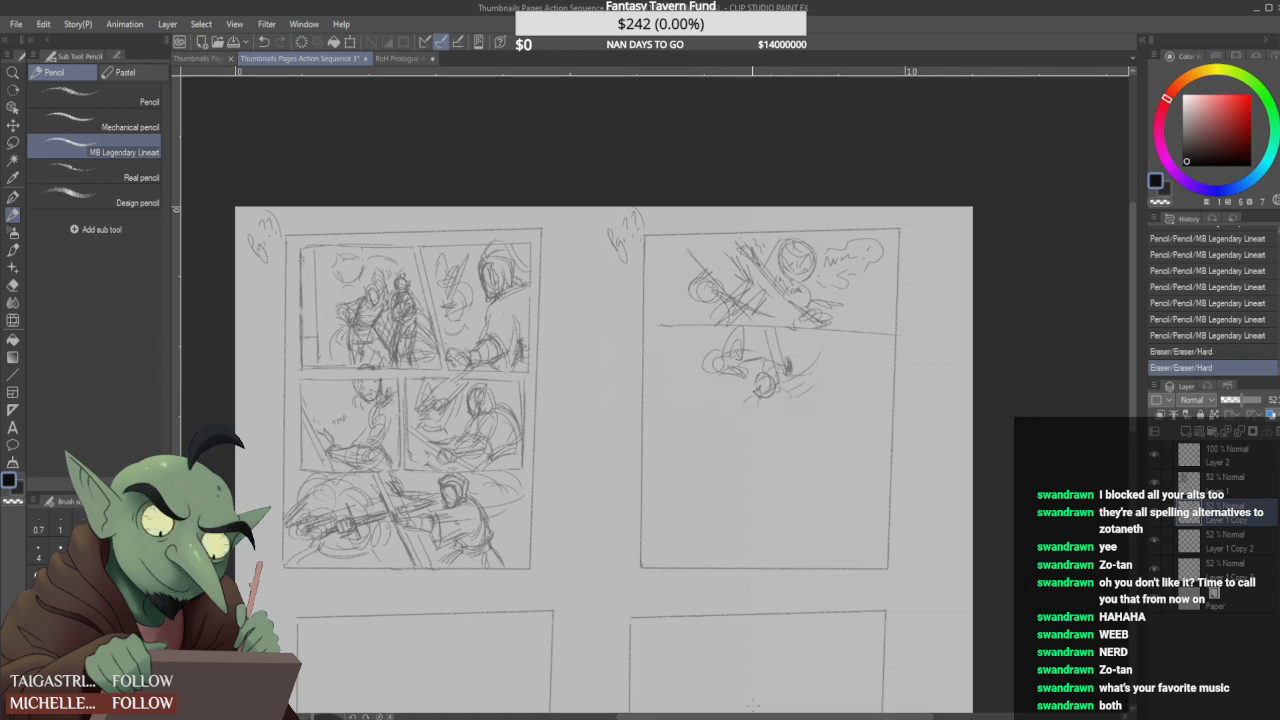
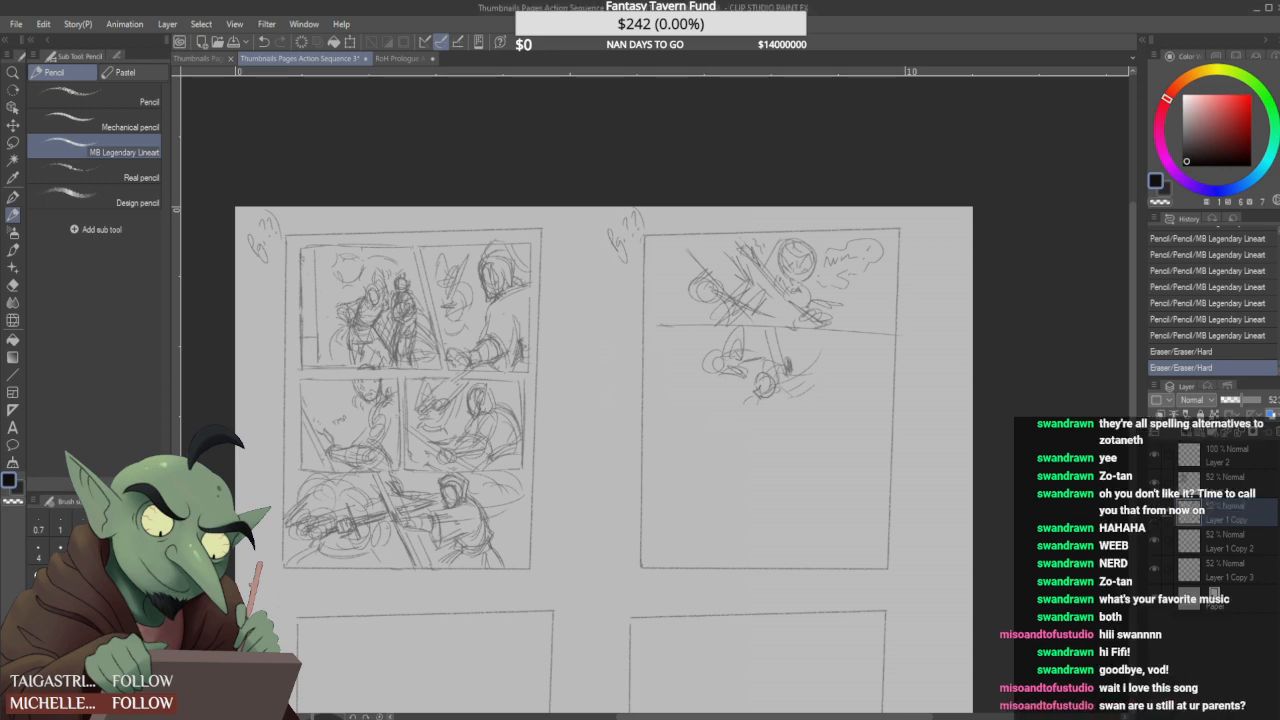
- Add strokes around the second rounded form, then sketch a small circle and long curved limb line below it, reworking the line's far end
scroll(784, 309, up, 1)
scroll(798, 411, down, 1)
scroll(788, 429, up, 4)
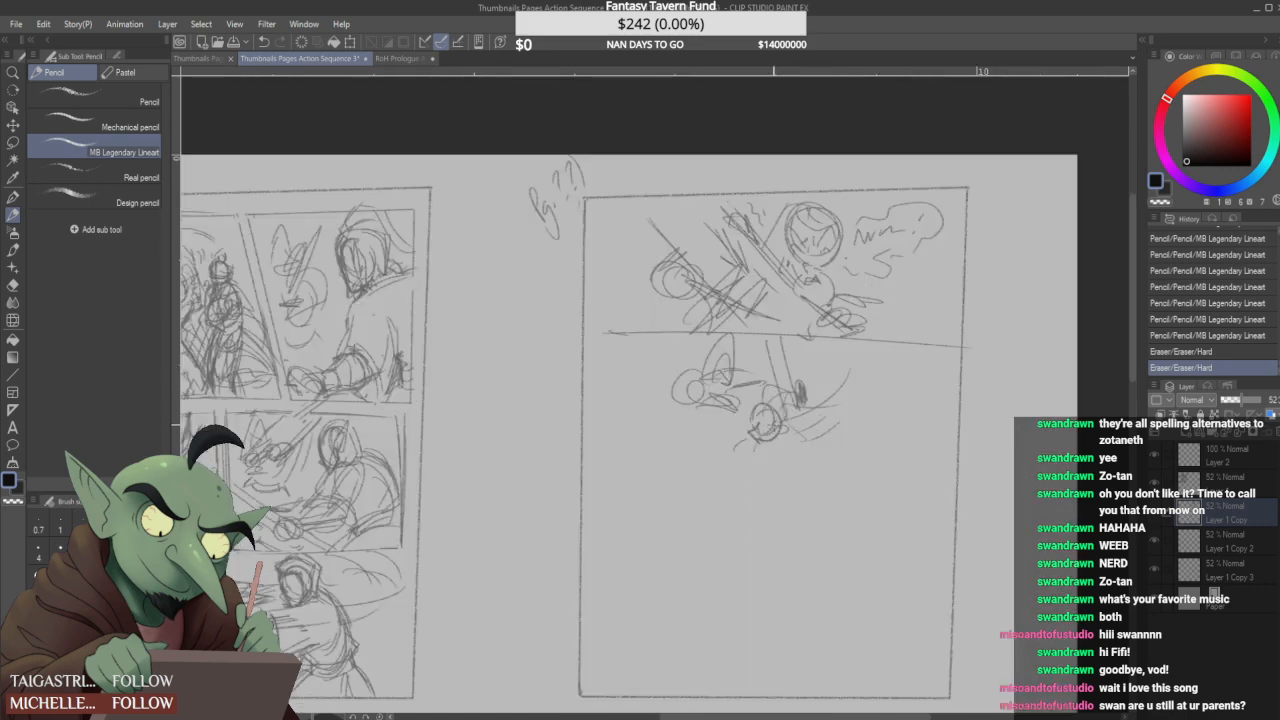
mouse_move(814, 352)
mouse_down()
mouse_move(828, 350)
mouse_move(876, 407)
mouse_move(834, 445)
mouse_up()
mouse_move(878, 406)
mouse_down()
mouse_move(838, 442)
mouse_move(854, 432)
mouse_up()
mouse_move(750, 463)
mouse_down()
mouse_move(786, 504)
mouse_move(731, 540)
mouse_move(585, 523)
mouse_move(705, 530)
mouse_move(684, 528)
mouse_up()
scroll(640, 521, down, 1)
mouse_move(741, 511)
mouse_down()
mouse_move(680, 530)
mouse_move(612, 524)
mouse_up()
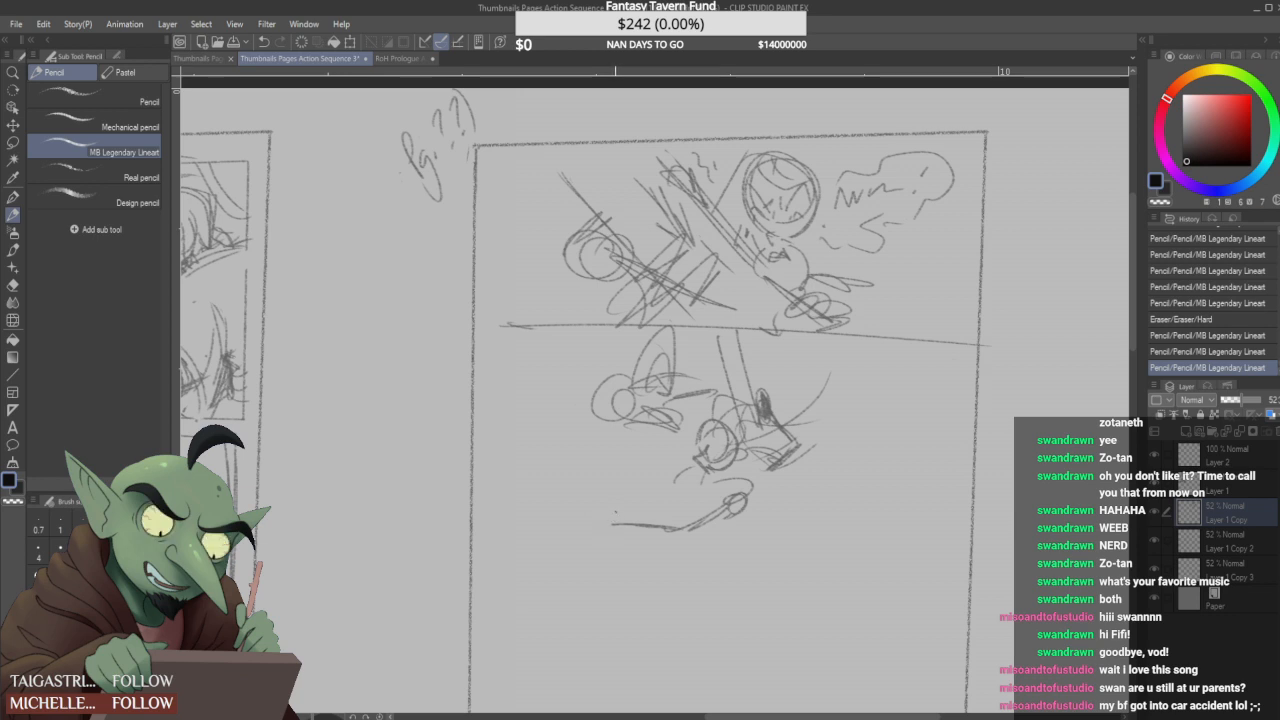
drag(628, 520, 604, 522)
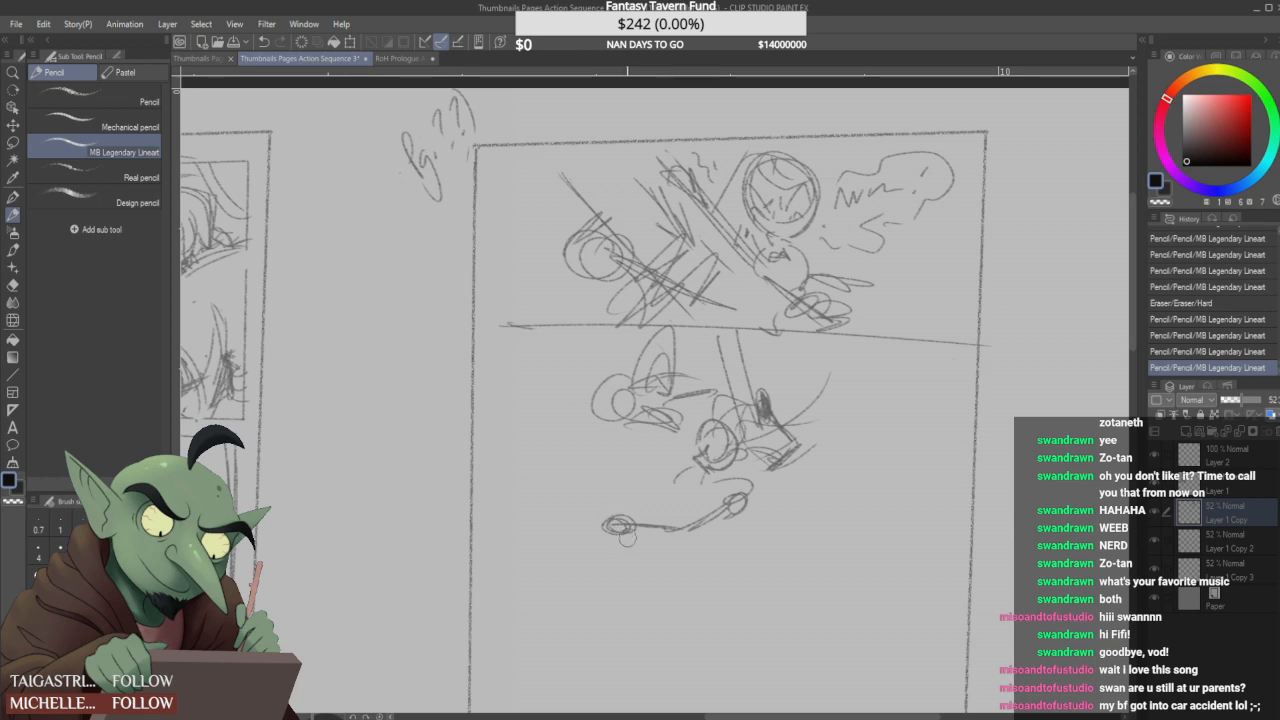
mouse_move(618, 523)
mouse_down()
mouse_move(606, 524)
mouse_move(613, 534)
mouse_move(632, 520)
mouse_move(638, 532)
mouse_move(616, 514)
mouse_move(624, 534)
mouse_move(609, 526)
mouse_up()
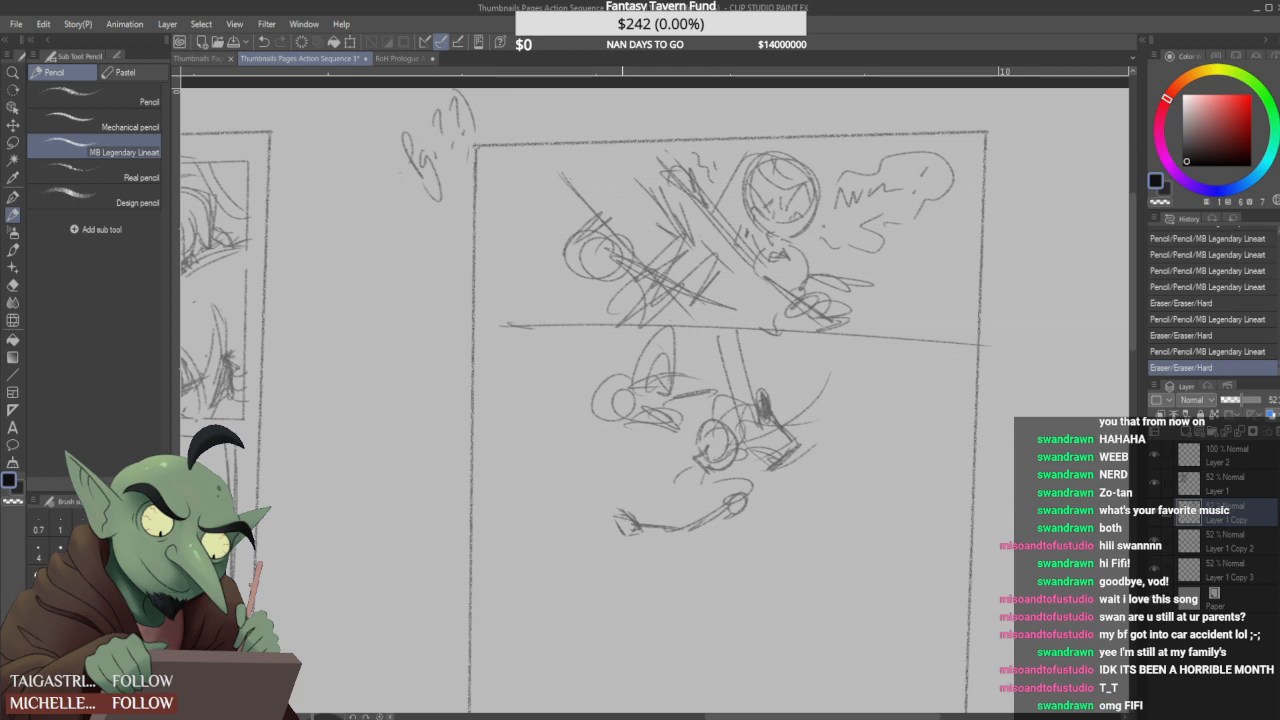
- Thicken the curved limb with hatching, add a small oval beside its circle, and scribble over its far end
drag(634, 527, 708, 554)
mouse_move(684, 518)
mouse_down()
mouse_move(718, 500)
mouse_move(732, 541)
mouse_up()
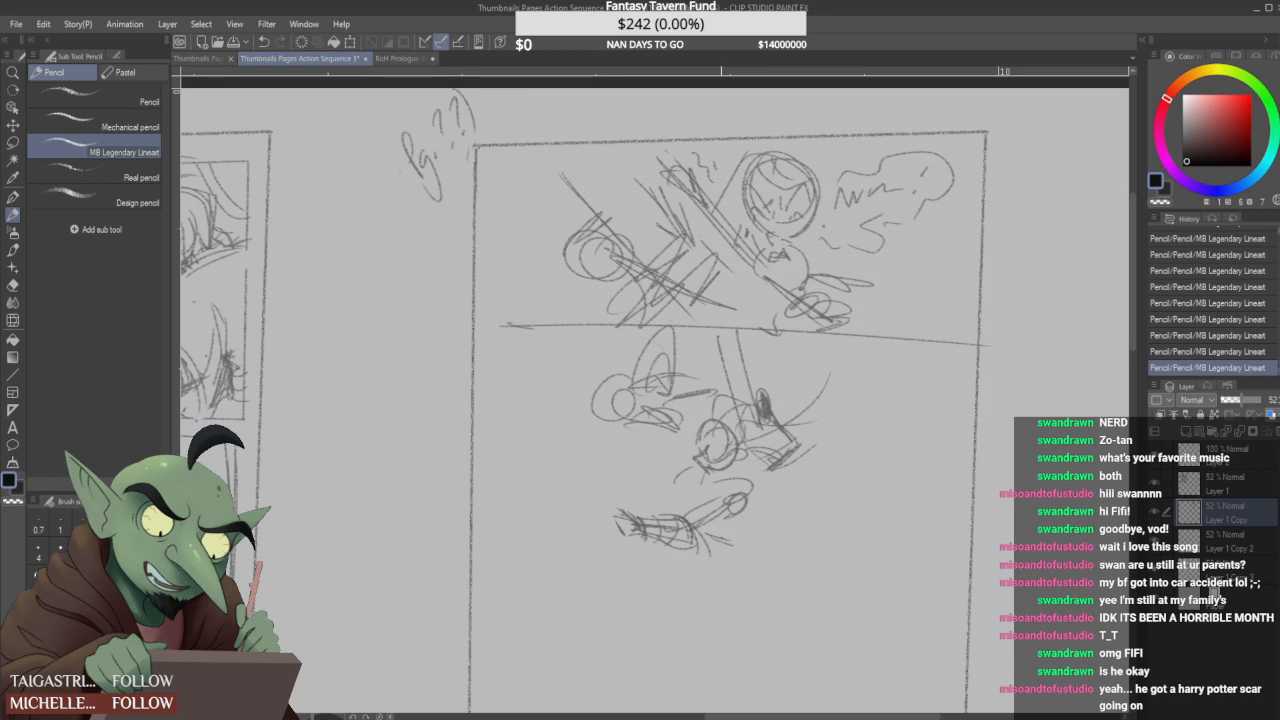
mouse_move(704, 550)
mouse_down()
mouse_move(720, 542)
mouse_move(690, 548)
mouse_move(724, 538)
mouse_move(718, 495)
mouse_move(746, 484)
mouse_move(748, 504)
mouse_move(774, 504)
mouse_up()
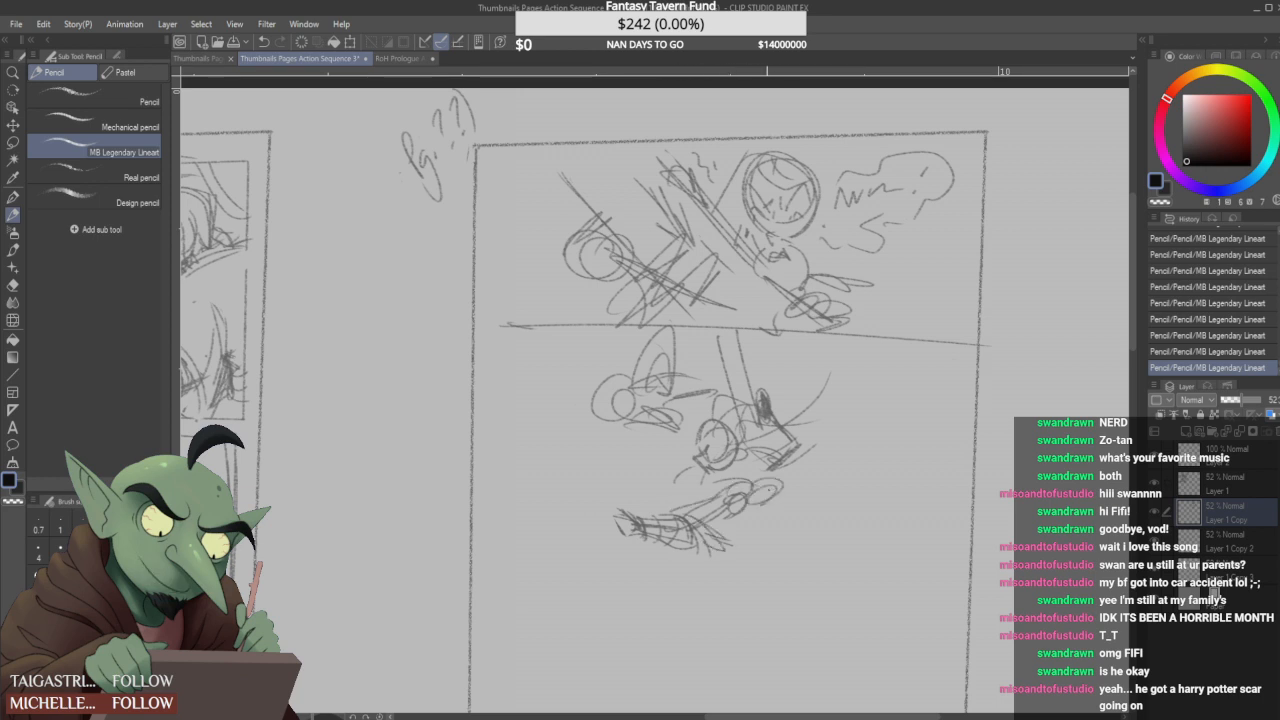
mouse_move(612, 510)
mouse_down()
mouse_move(636, 538)
mouse_move(618, 500)
mouse_move(602, 508)
mouse_move(623, 526)
mouse_up()
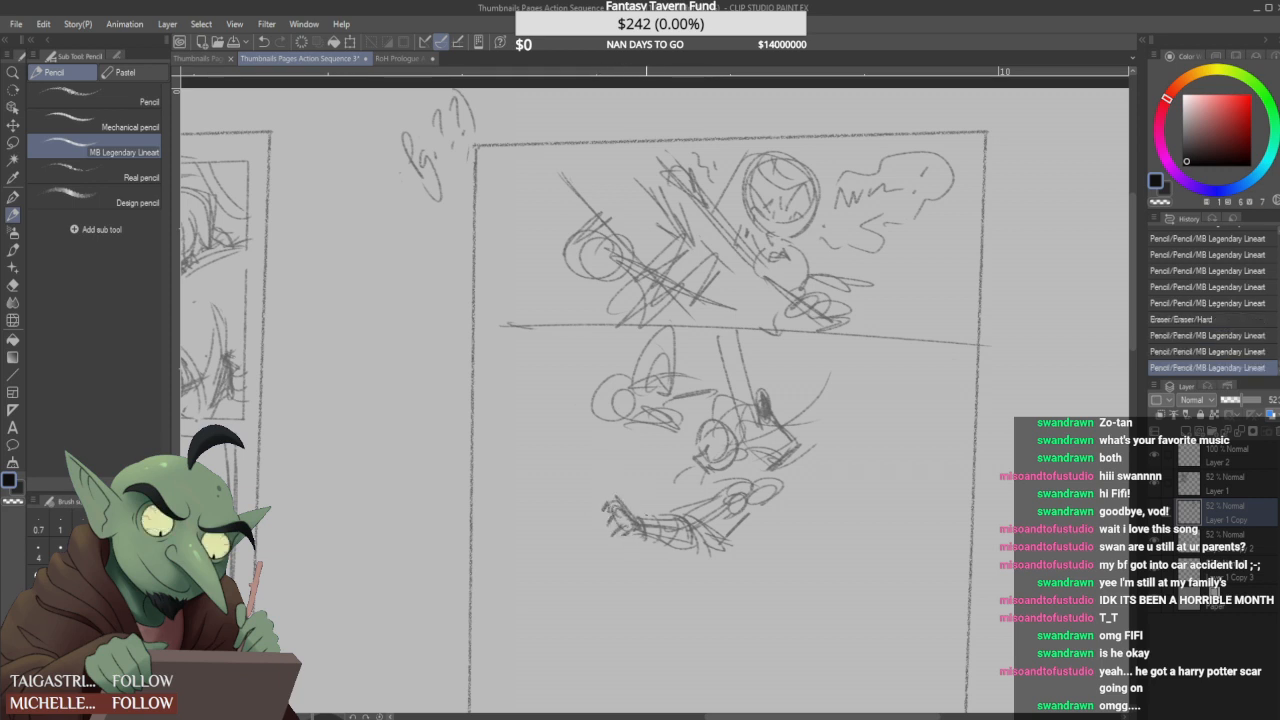
- Darken the rounded form above the limb, sketch a shaded round shape at the limb's near end, and add loose strokes underneath
mouse_move(722, 474)
mouse_down()
mouse_move(712, 484)
mouse_move(748, 458)
mouse_move(768, 482)
mouse_move(766, 455)
mouse_move(796, 440)
mouse_up()
mouse_move(766, 482)
mouse_down()
mouse_move(796, 500)
mouse_move(780, 520)
mouse_up()
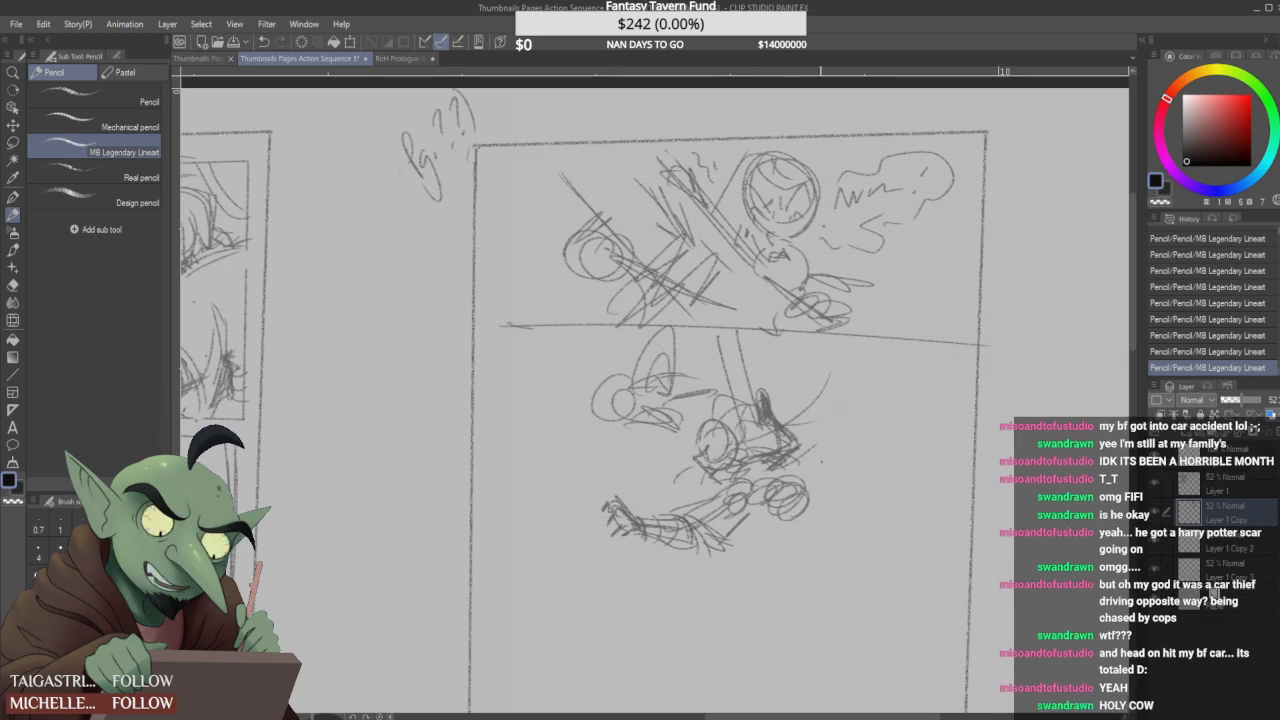
mouse_move(745, 528)
mouse_down()
mouse_move(792, 524)
mouse_move(806, 502)
mouse_move(800, 516)
mouse_move(790, 500)
mouse_move(800, 532)
mouse_move(718, 570)
mouse_move(843, 548)
mouse_up()
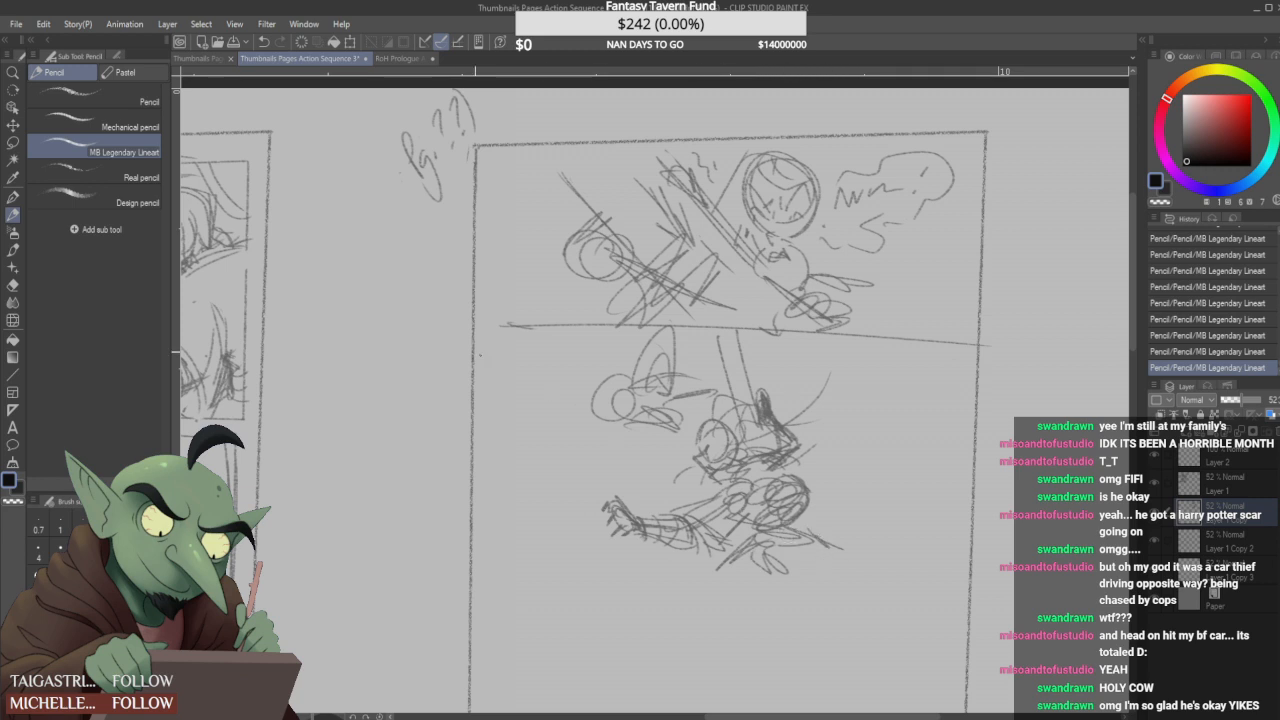
- Lasso the lower figure in the second panel, scale it down slightly, reposition it under the border, and clear the selection
click(14, 145)
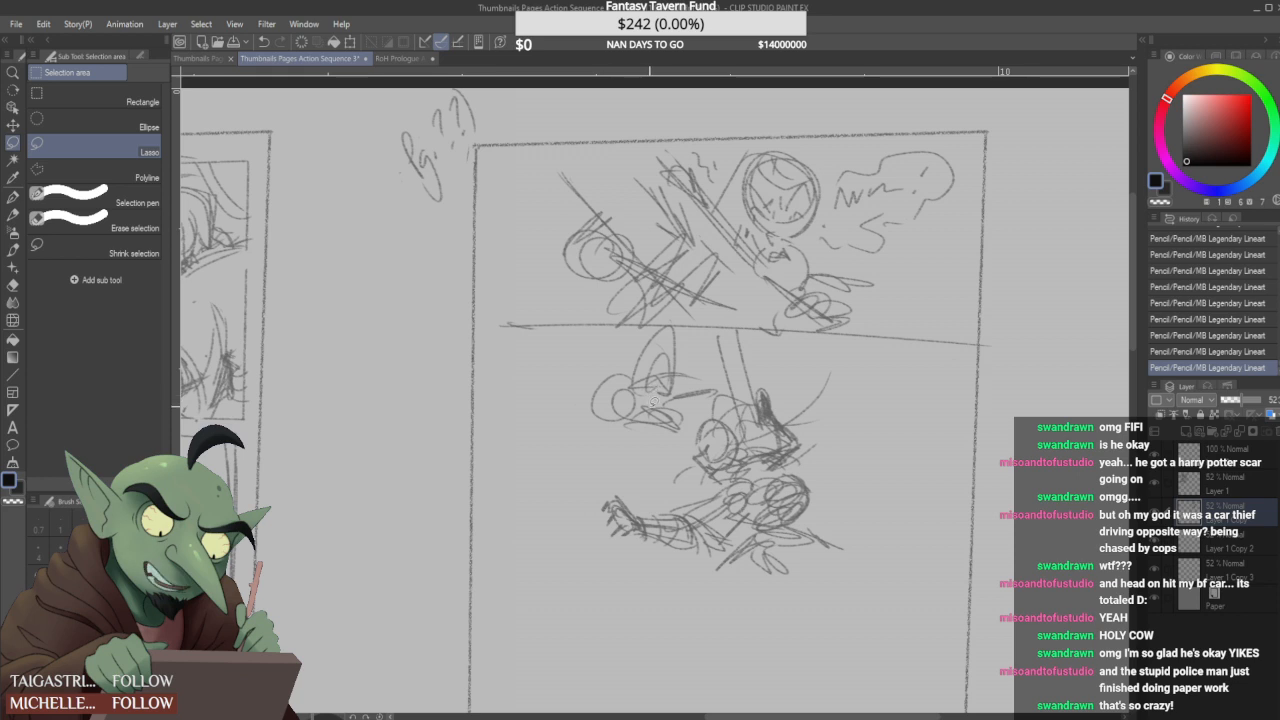
mouse_move(612, 553)
mouse_down()
mouse_move(649, 466)
mouse_move(680, 456)
mouse_up()
mouse_move(712, 395)
mouse_down()
mouse_move(716, 336)
mouse_move(812, 367)
mouse_move(858, 485)
mouse_move(698, 607)
mouse_up()
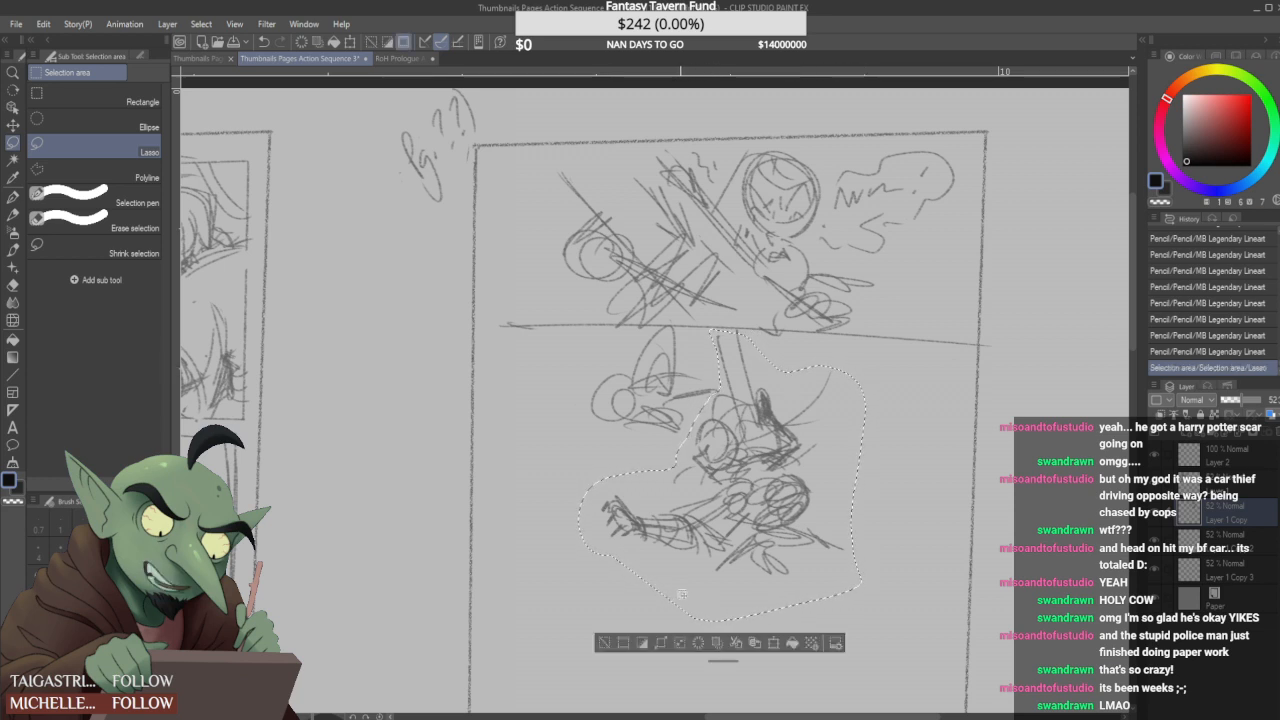
key(ctrl+t)
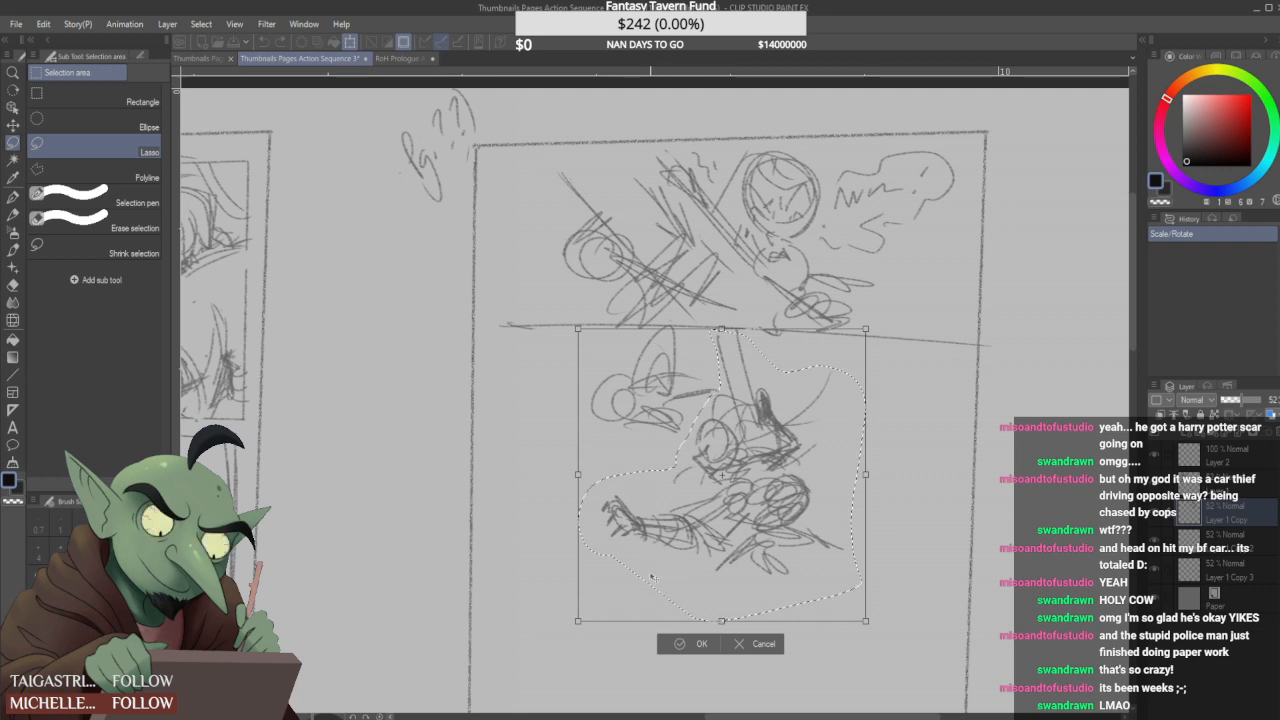
drag(578, 621, 599, 600)
drag(652, 541, 646, 536)
drag(594, 596, 601, 588)
drag(694, 494, 678, 503)
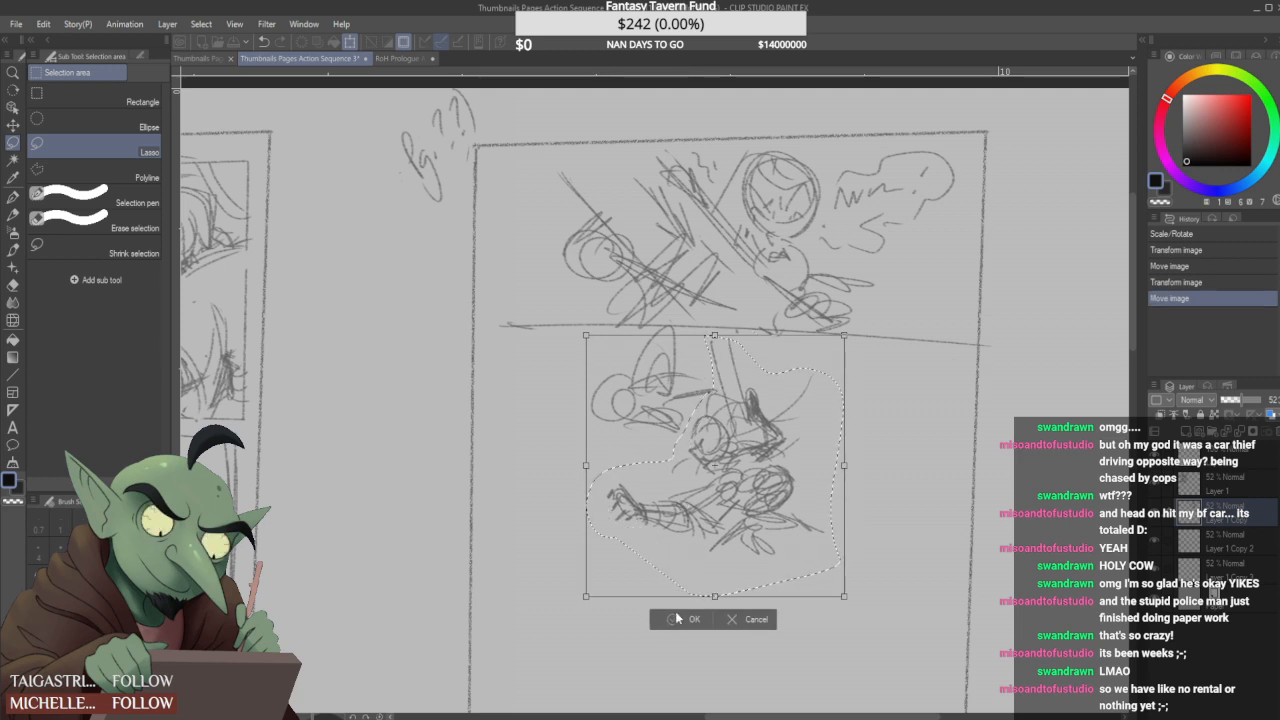
click(683, 619)
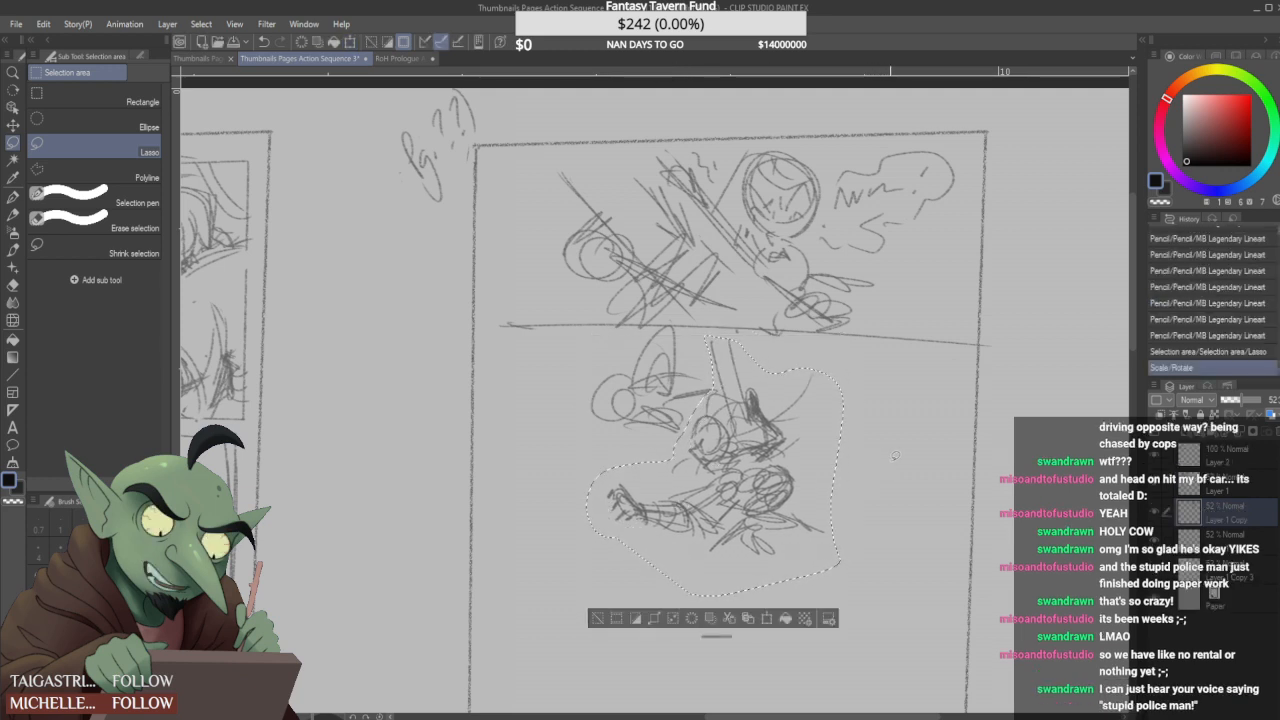
key(ctrl+d)
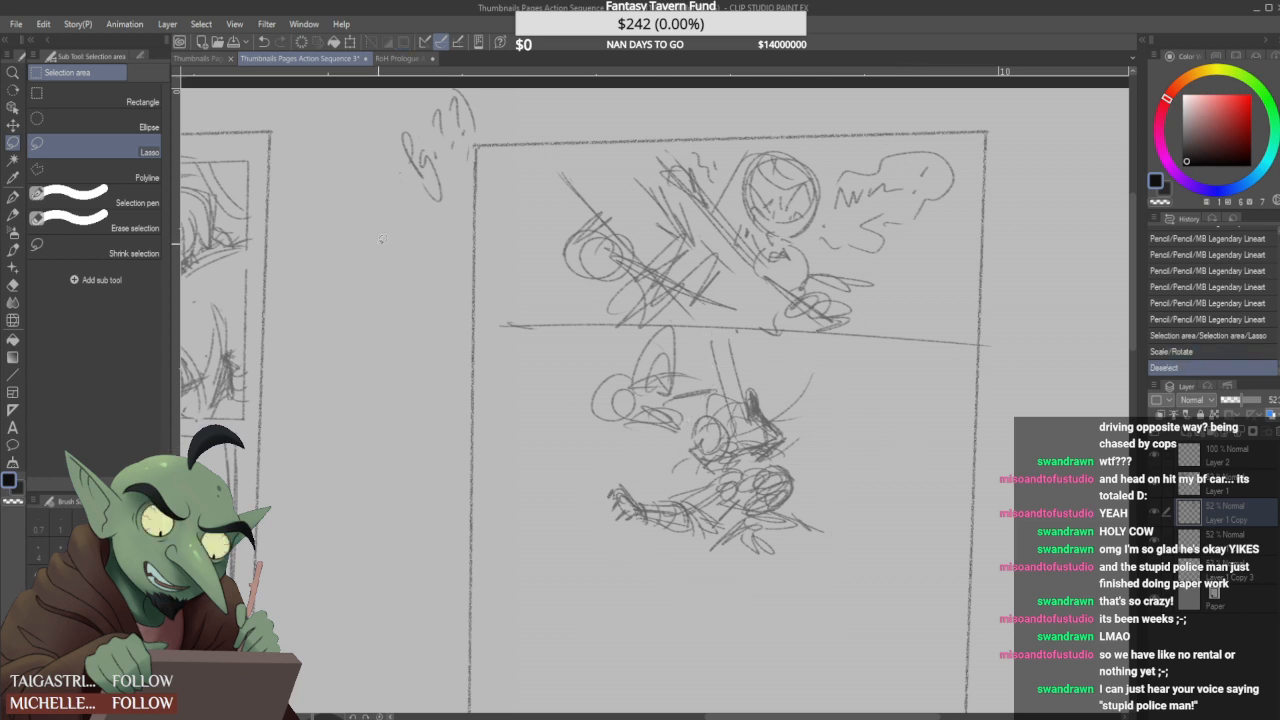
- Sketch a long slanted blade across the second panel, rough in the swordsman's upper body, and add small impact marks near the border
click(13, 215)
drag(682, 417, 862, 365)
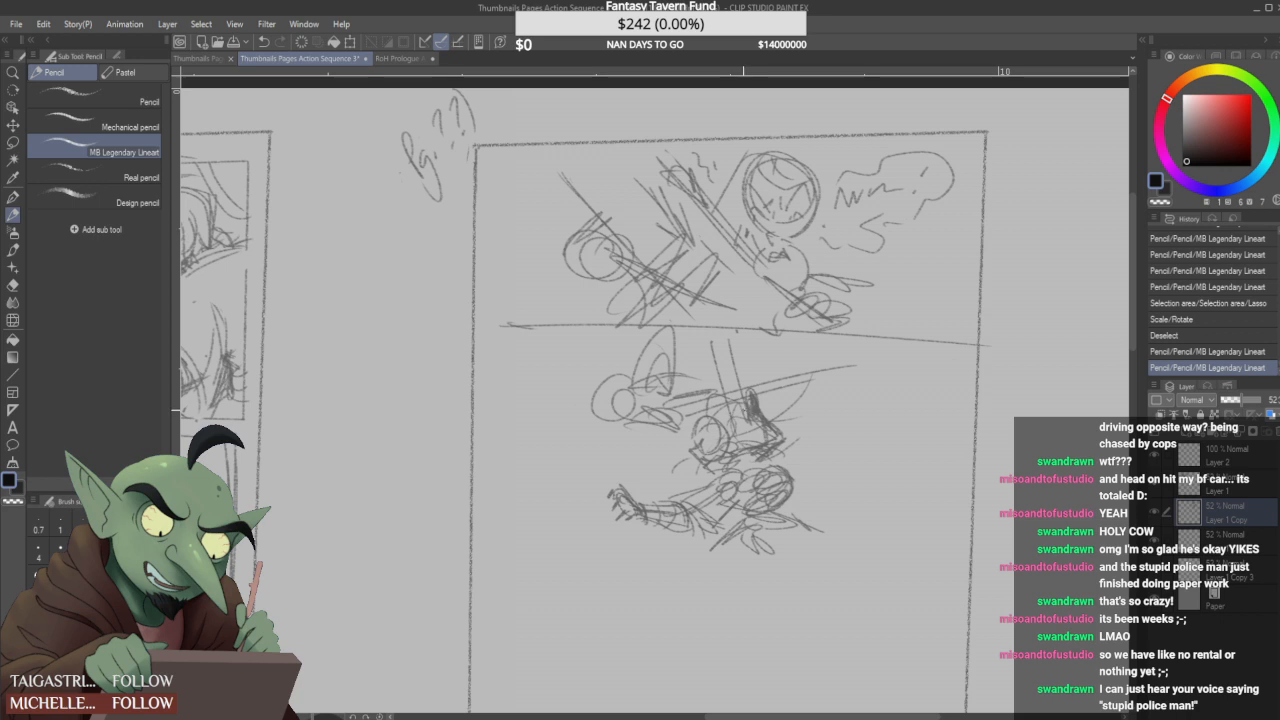
drag(862, 366, 752, 394)
mouse_move(634, 411)
mouse_down()
mouse_move(655, 439)
mouse_move(587, 439)
mouse_move(686, 376)
mouse_move(652, 386)
mouse_up()
drag(656, 338, 671, 378)
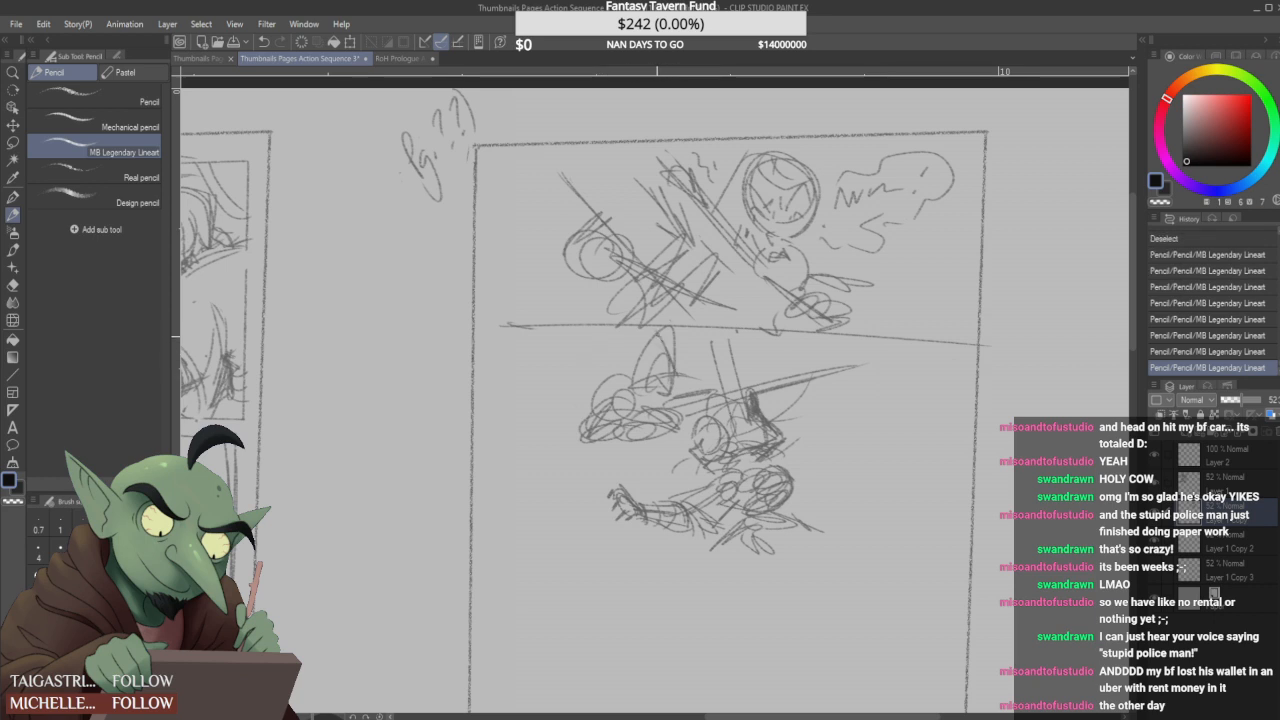
mouse_move(637, 339)
mouse_down()
mouse_move(634, 381)
mouse_move(694, 347)
mouse_up()
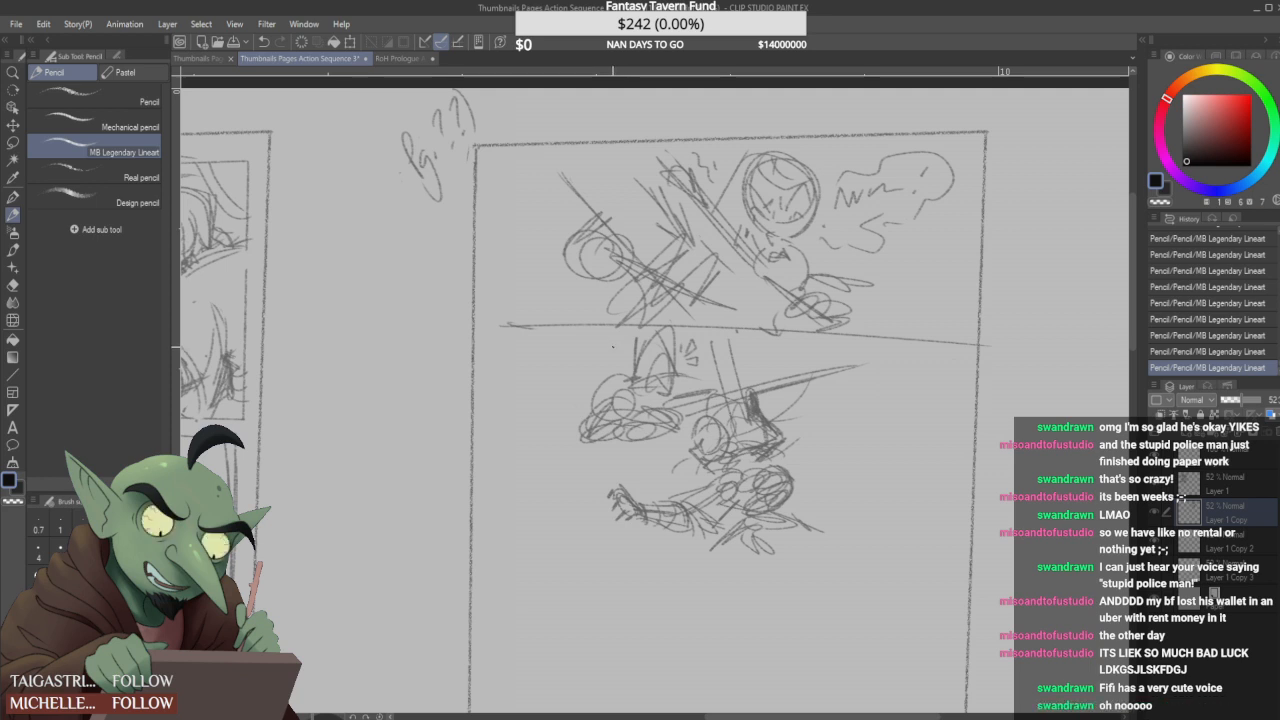
- Sketch a small round form below the swordsman's head, add arcs around the head, and outline the form with angled strokes
mouse_move(601, 421)
mouse_down()
mouse_move(580, 441)
mouse_move(603, 436)
mouse_move(602, 458)
mouse_up()
mouse_move(597, 430)
mouse_down()
mouse_move(636, 426)
mouse_move(601, 454)
mouse_move(634, 430)
mouse_move(606, 420)
mouse_move(590, 438)
mouse_move(602, 454)
mouse_move(598, 425)
mouse_move(591, 455)
mouse_up()
mouse_move(601, 421)
mouse_down()
mouse_move(595, 453)
mouse_move(570, 450)
mouse_up()
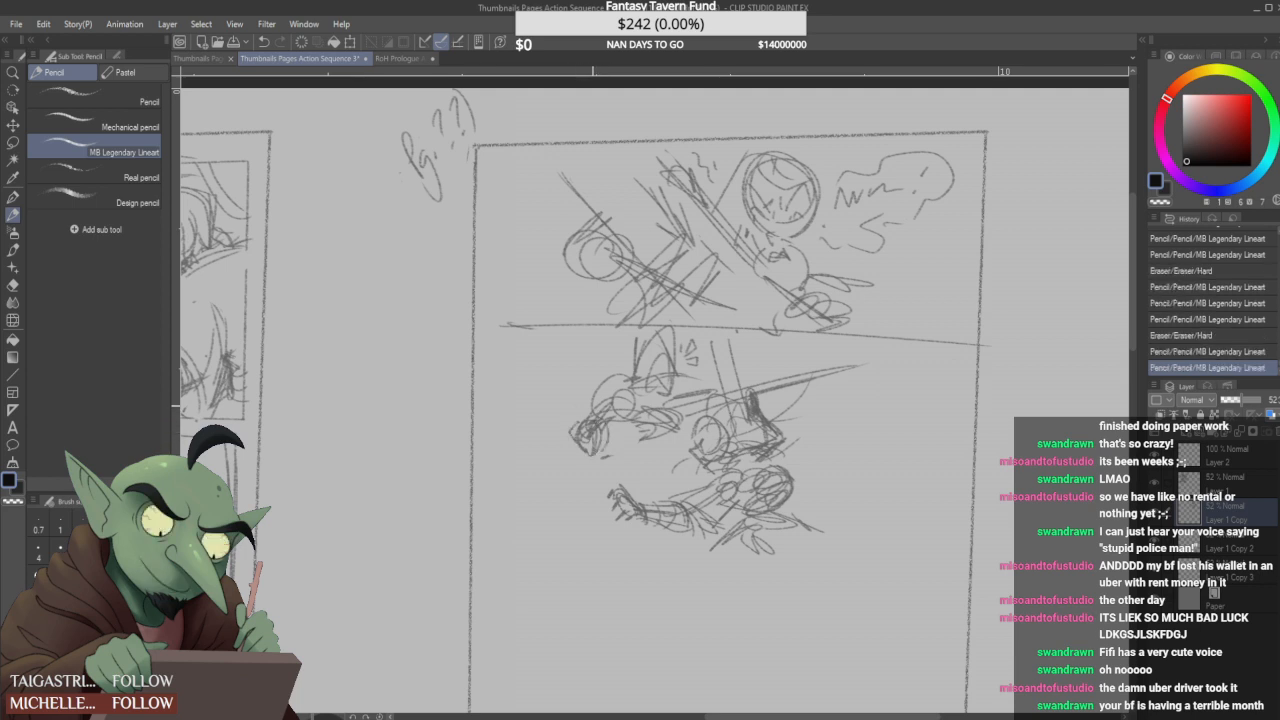
drag(605, 380, 580, 410)
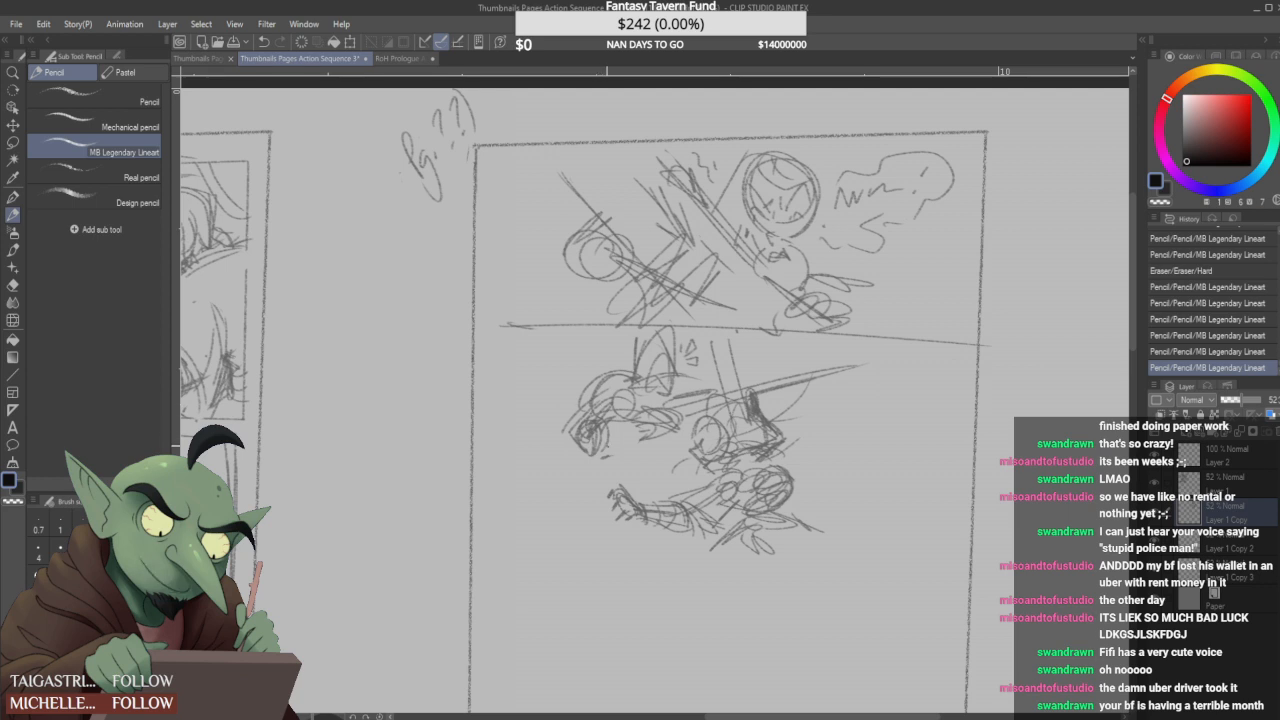
drag(590, 436, 568, 462)
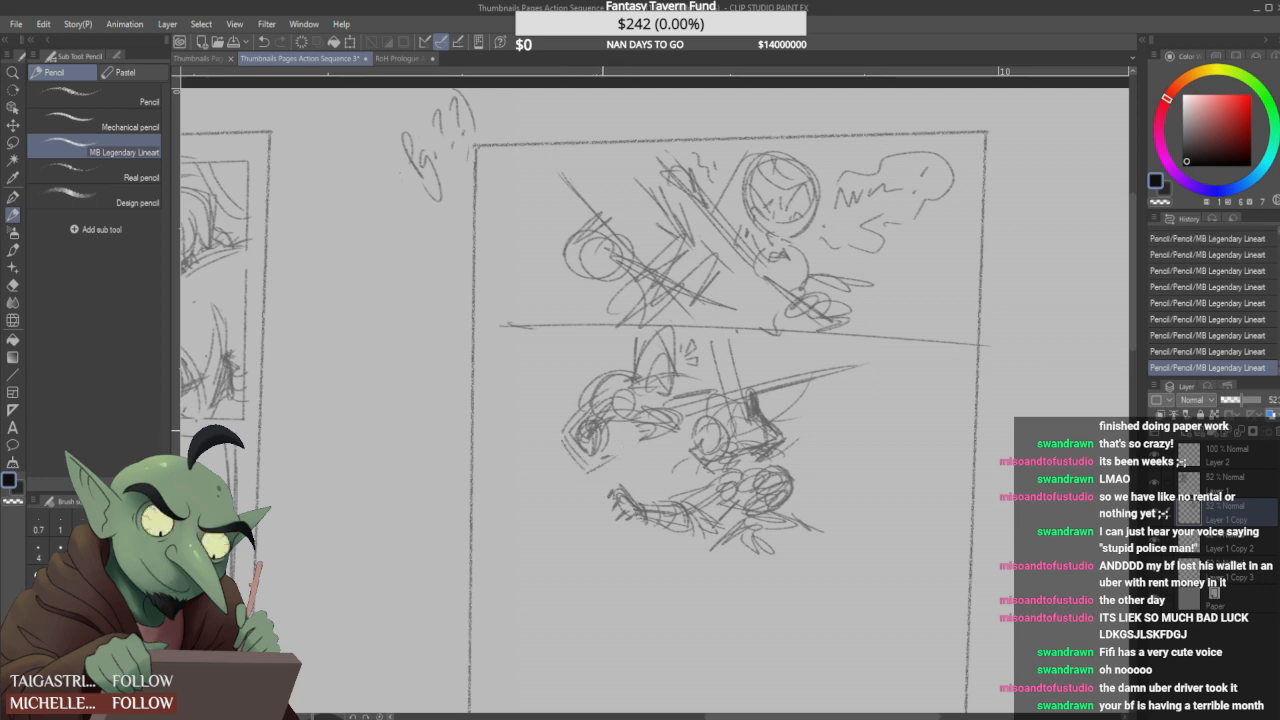
mouse_move(604, 468)
mouse_down()
mouse_move(645, 441)
mouse_move(634, 450)
mouse_up()
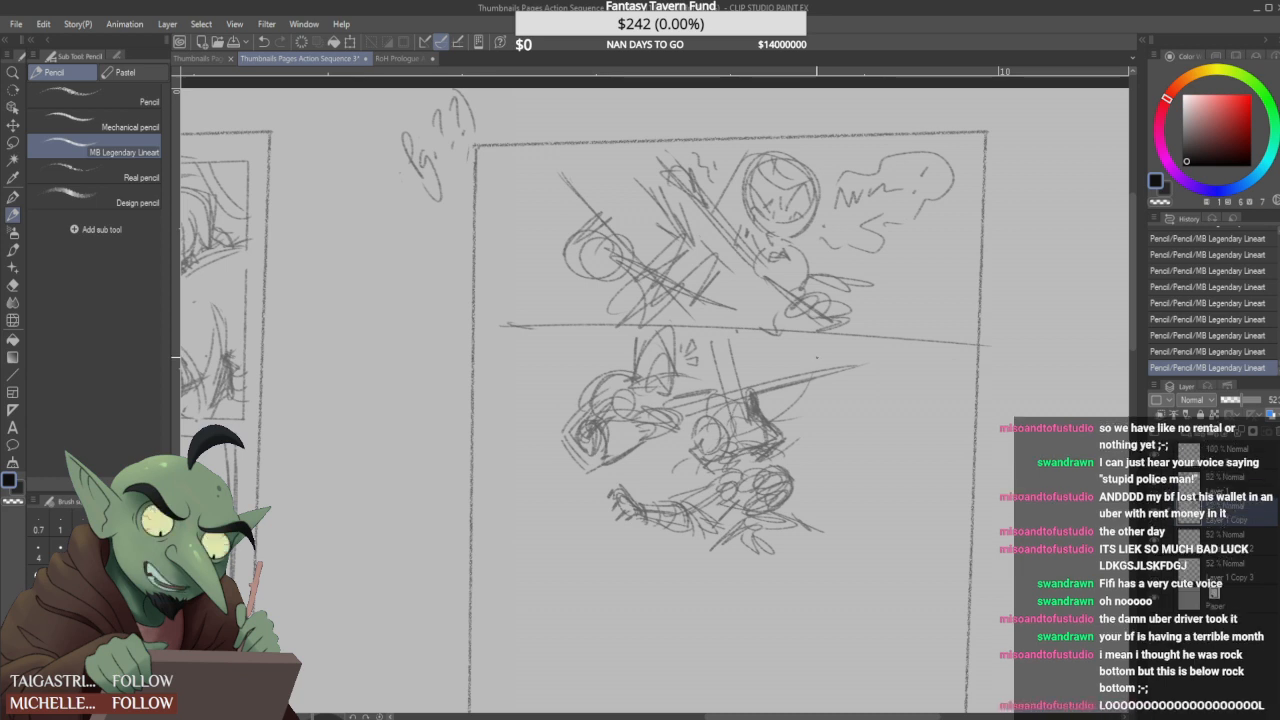
- Clean up the swordsman's forearm lines and sketch dark, rounded hand shapes at the base of the blade
mouse_move(631, 430)
mouse_down()
mouse_move(633, 450)
mouse_move(659, 450)
mouse_move(650, 440)
mouse_move(641, 458)
mouse_move(648, 421)
mouse_up()
mouse_move(640, 425)
mouse_down()
mouse_move(646, 439)
mouse_move(640, 426)
mouse_up()
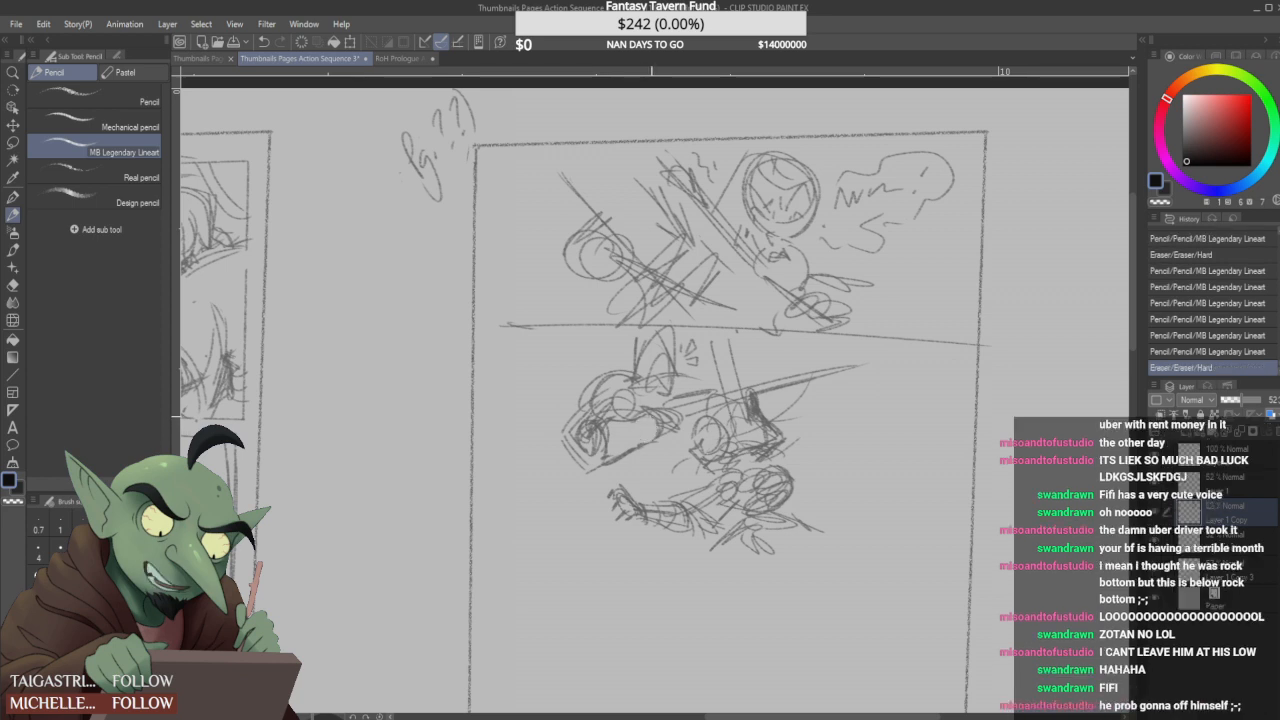
mouse_move(654, 425)
mouse_down()
mouse_move(648, 438)
mouse_move(655, 430)
mouse_up()
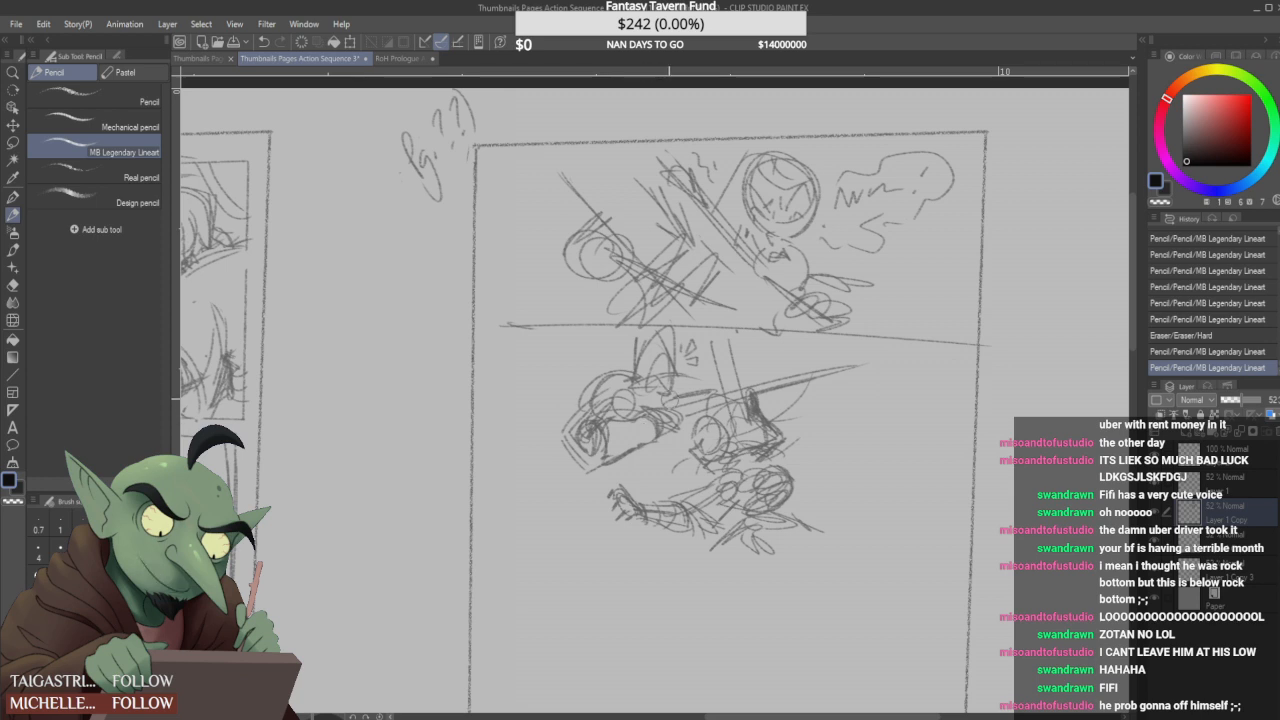
mouse_move(670, 408)
mouse_down()
mouse_move(650, 426)
mouse_move(674, 430)
mouse_move(654, 412)
mouse_move(669, 405)
mouse_move(690, 412)
mouse_up()
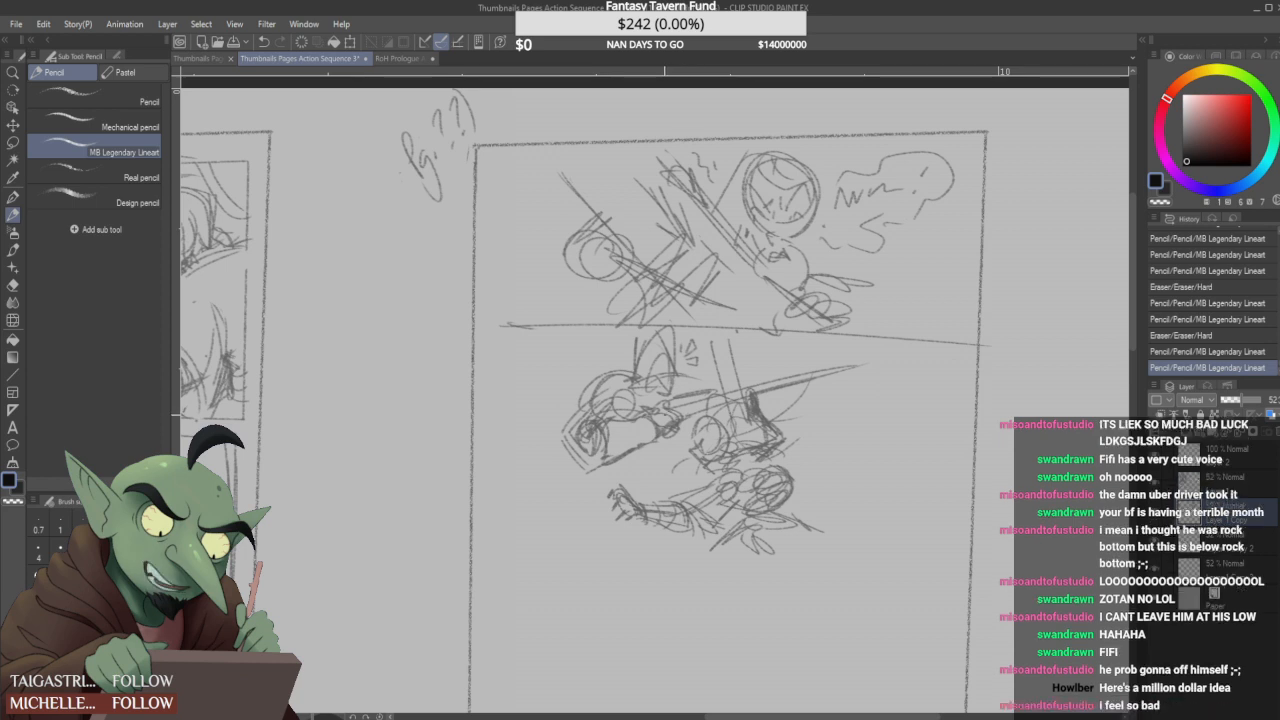
mouse_move(654, 432)
mouse_down()
mouse_move(681, 432)
mouse_move(674, 448)
mouse_move(661, 434)
mouse_move(686, 462)
mouse_up()
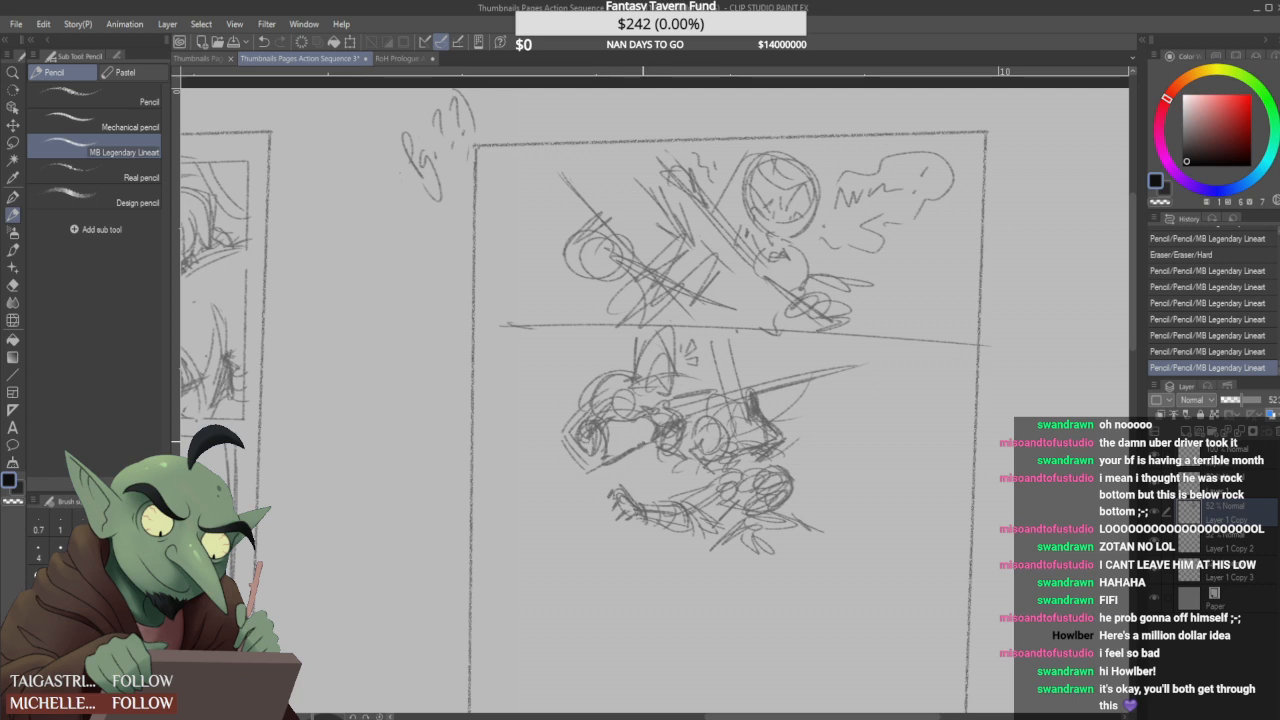
- Draw curved body strokes above the lower limb and flaring strokes below the swordsman's outline
drag(632, 476, 682, 487)
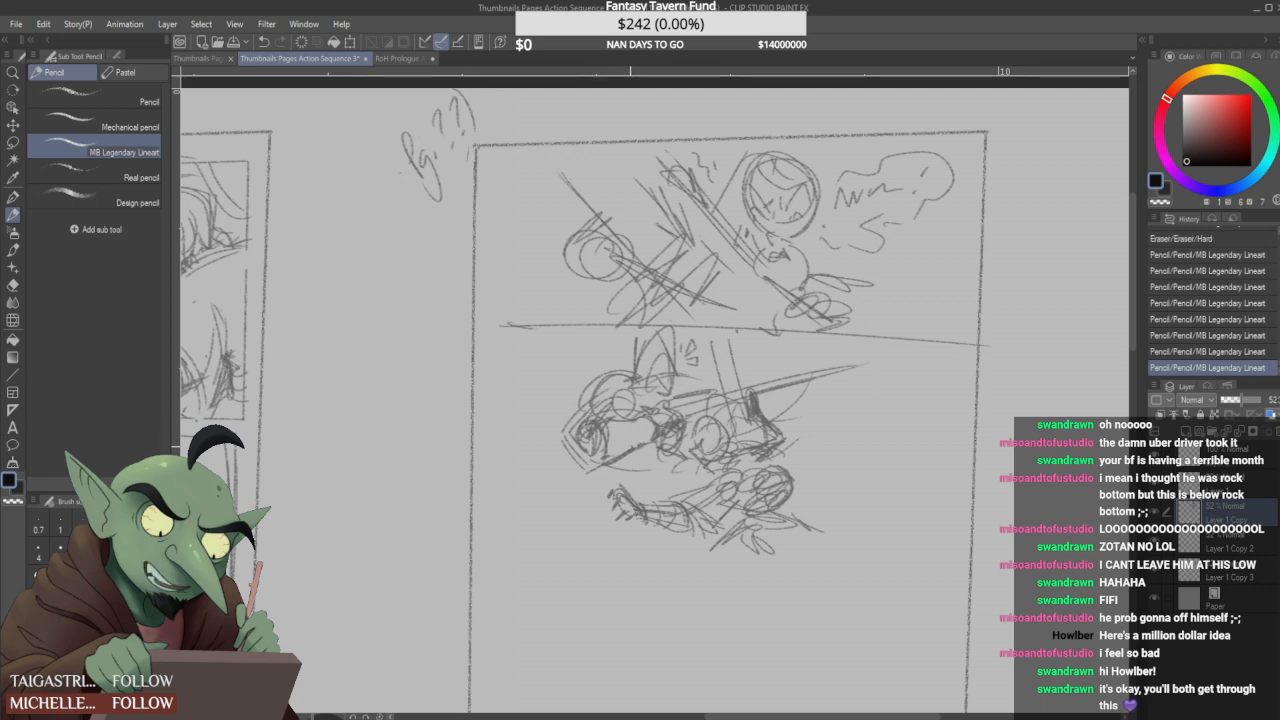
drag(580, 489, 613, 496)
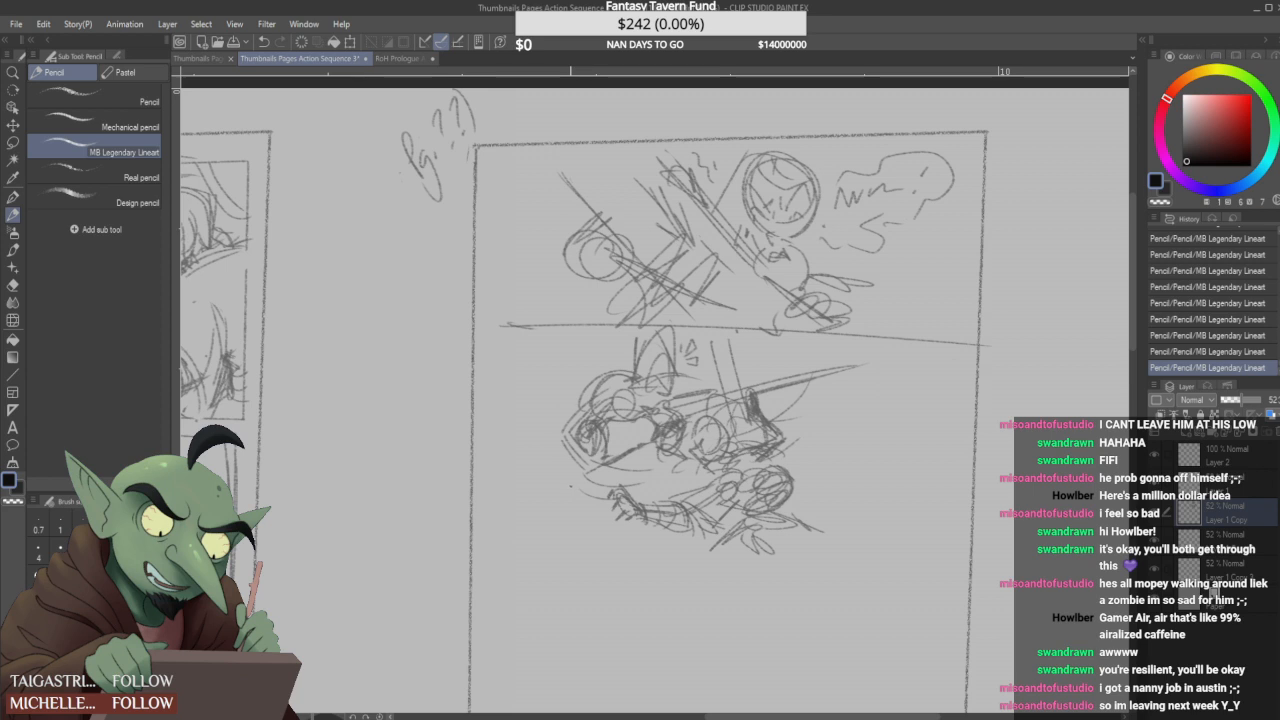
drag(596, 466, 538, 508)
drag(642, 492, 672, 468)
mouse_move(578, 488)
mouse_down()
mouse_move(576, 524)
mouse_move(561, 514)
mouse_up()
drag(570, 476, 552, 524)
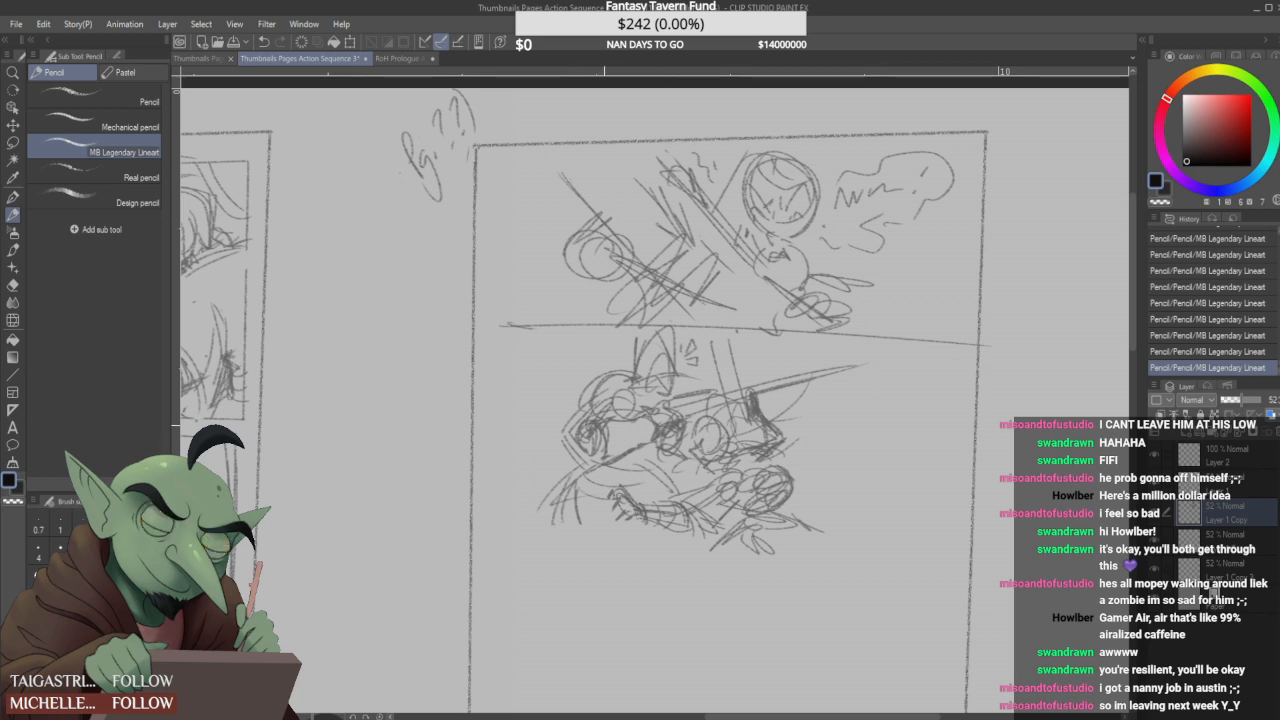
- Erase the small round form below the swordsman's head, redraw the shoulder and side lines, and add strokes to the head
drag(604, 430, 604, 468)
drag(601, 423, 606, 456)
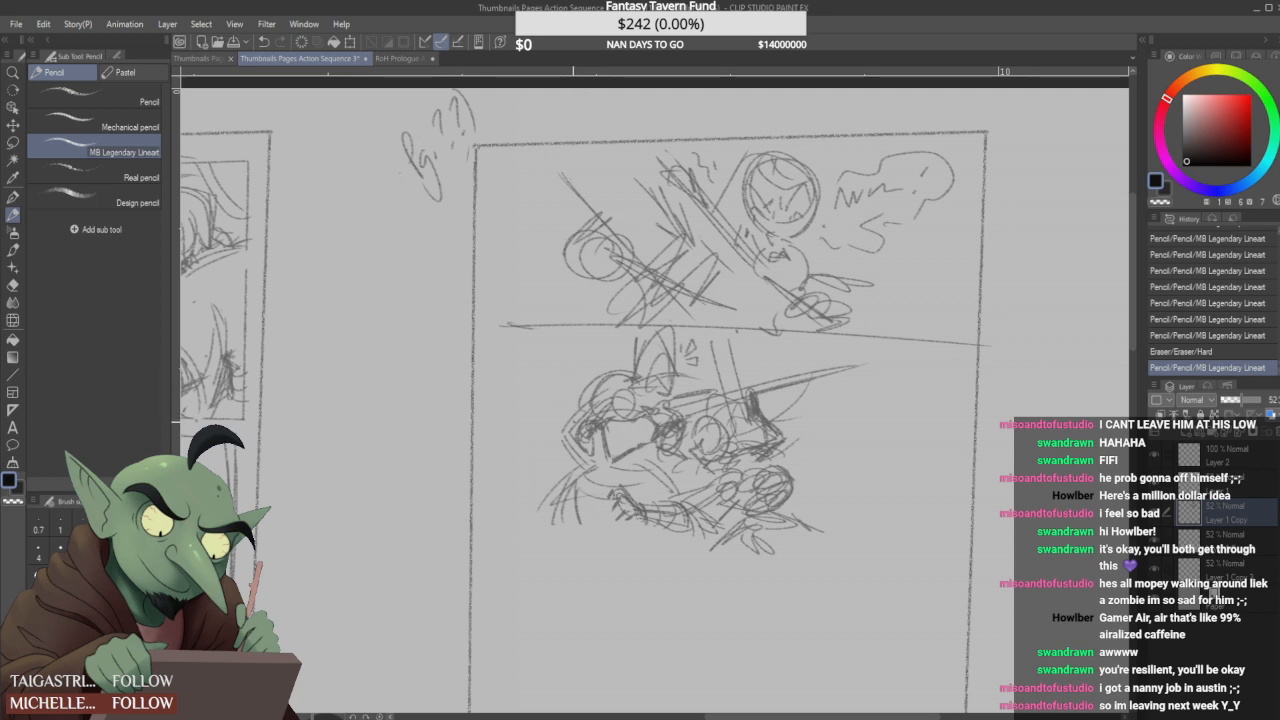
mouse_move(562, 428)
mouse_down()
mouse_move(590, 396)
mouse_move(585, 479)
mouse_move(609, 471)
mouse_move(589, 489)
mouse_up()
mouse_move(587, 427)
mouse_down()
mouse_move(578, 470)
mouse_move(586, 438)
mouse_move(613, 454)
mouse_move(574, 442)
mouse_move(588, 436)
mouse_move(579, 429)
mouse_move(612, 440)
mouse_move(561, 452)
mouse_move(563, 441)
mouse_up()
mouse_move(598, 394)
mouse_down()
mouse_move(607, 380)
mouse_move(603, 398)
mouse_move(624, 406)
mouse_move(596, 389)
mouse_up()
mouse_move(584, 394)
mouse_down()
mouse_move(622, 369)
mouse_move(608, 412)
mouse_move(638, 404)
mouse_up()
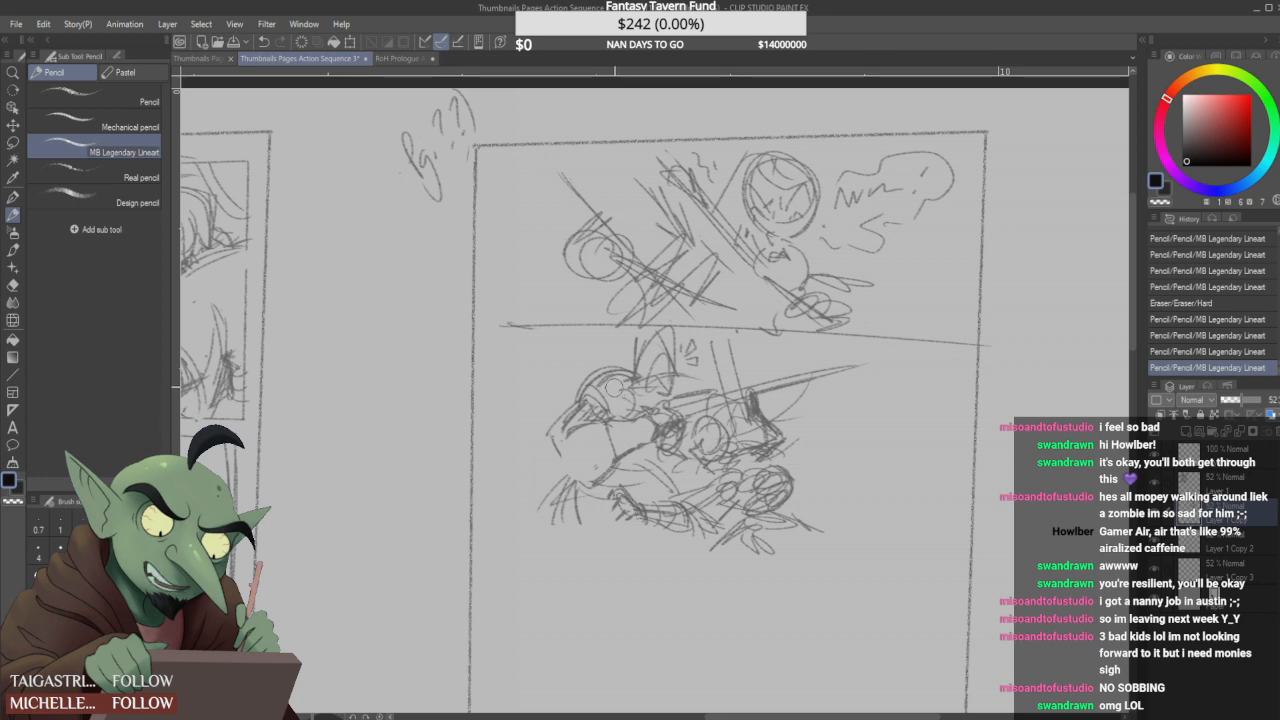
- Erase the marks inside the swordsman's head, redraw its round outline with an arc towards the blade, and add strokes between the figures
drag(614, 384, 630, 400)
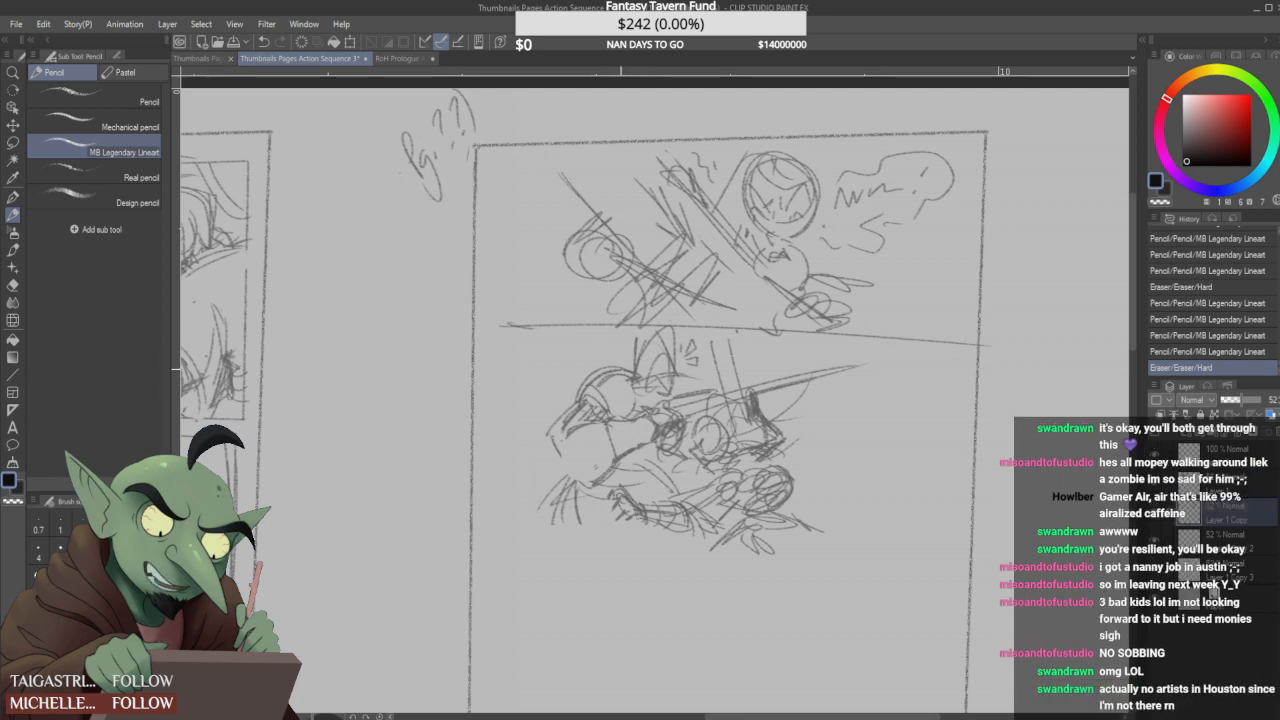
drag(645, 381, 641, 402)
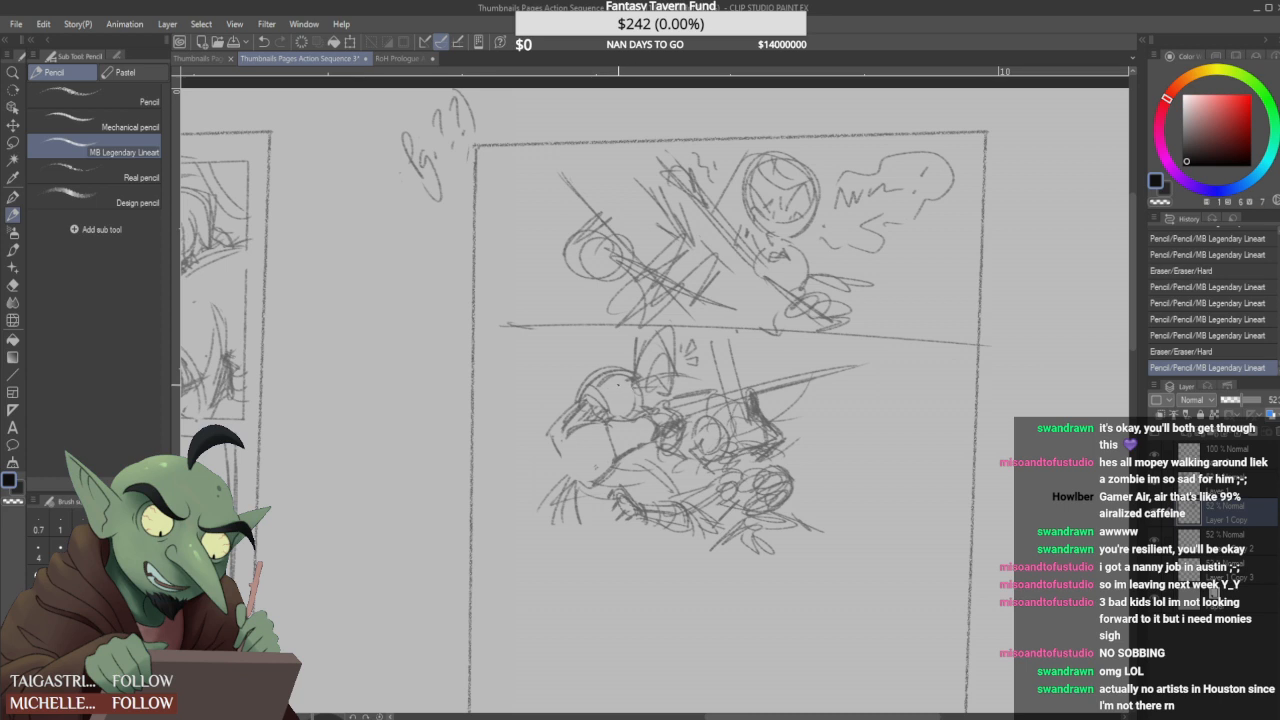
mouse_move(608, 370)
mouse_down()
mouse_move(627, 388)
mouse_move(612, 374)
mouse_move(574, 401)
mouse_move(634, 378)
mouse_move(711, 388)
mouse_move(690, 398)
mouse_up()
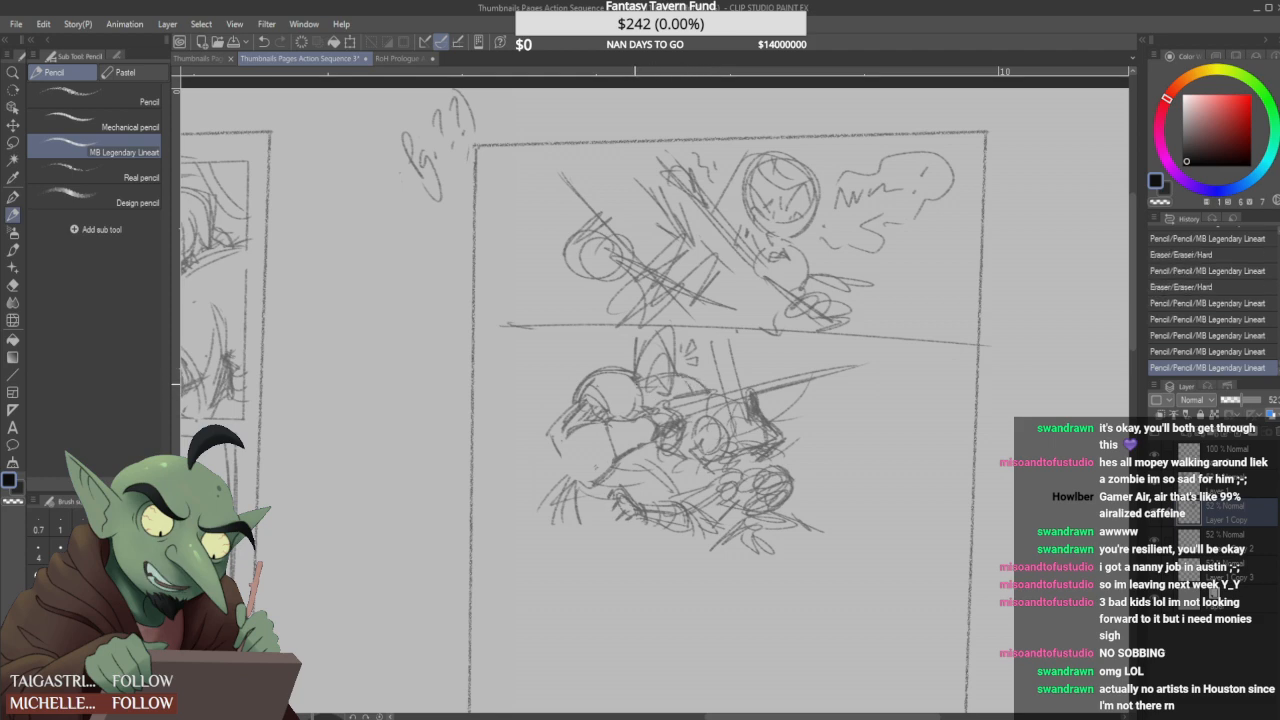
scroll(787, 372, down, 1)
scroll(786, 438, up, 1)
mouse_move(775, 403)
mouse_down()
mouse_move(790, 409)
mouse_move(693, 459)
mouse_move(714, 486)
mouse_up()
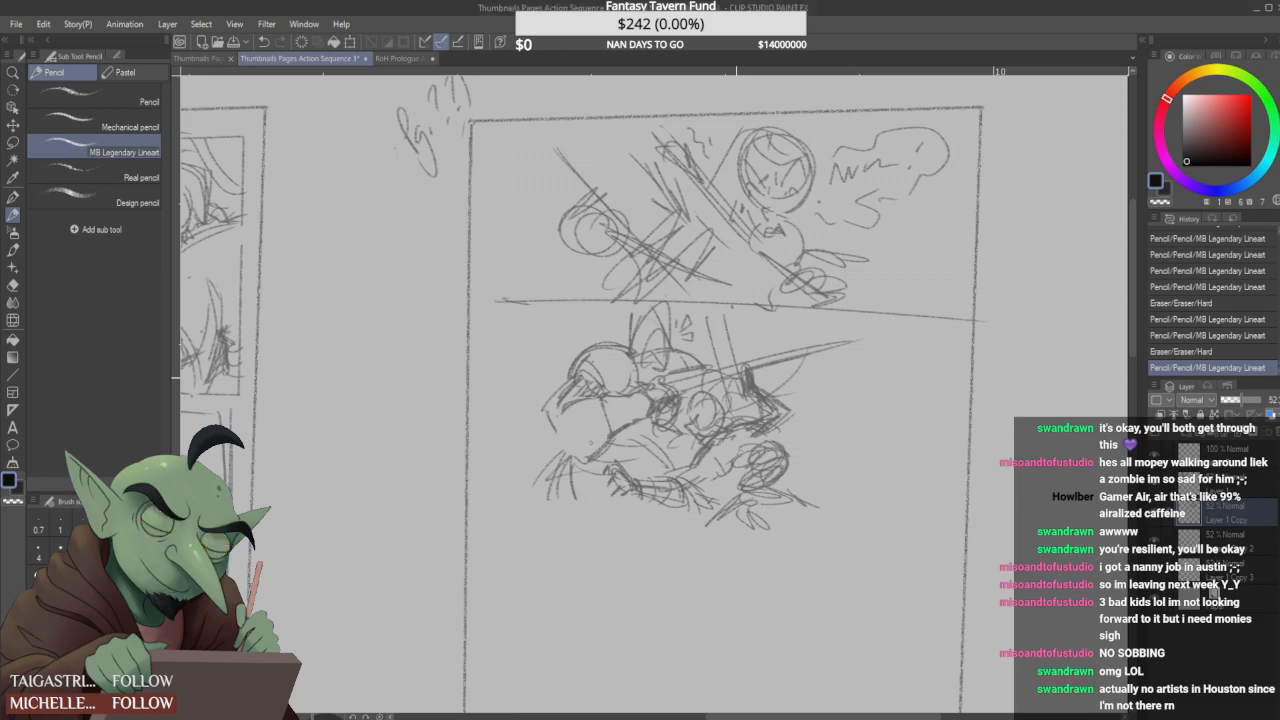
- Draw sweeping speed lines trailing behind the swordsman's body and around the blade in the second panel
drag(784, 431, 774, 421)
drag(762, 476, 863, 442)
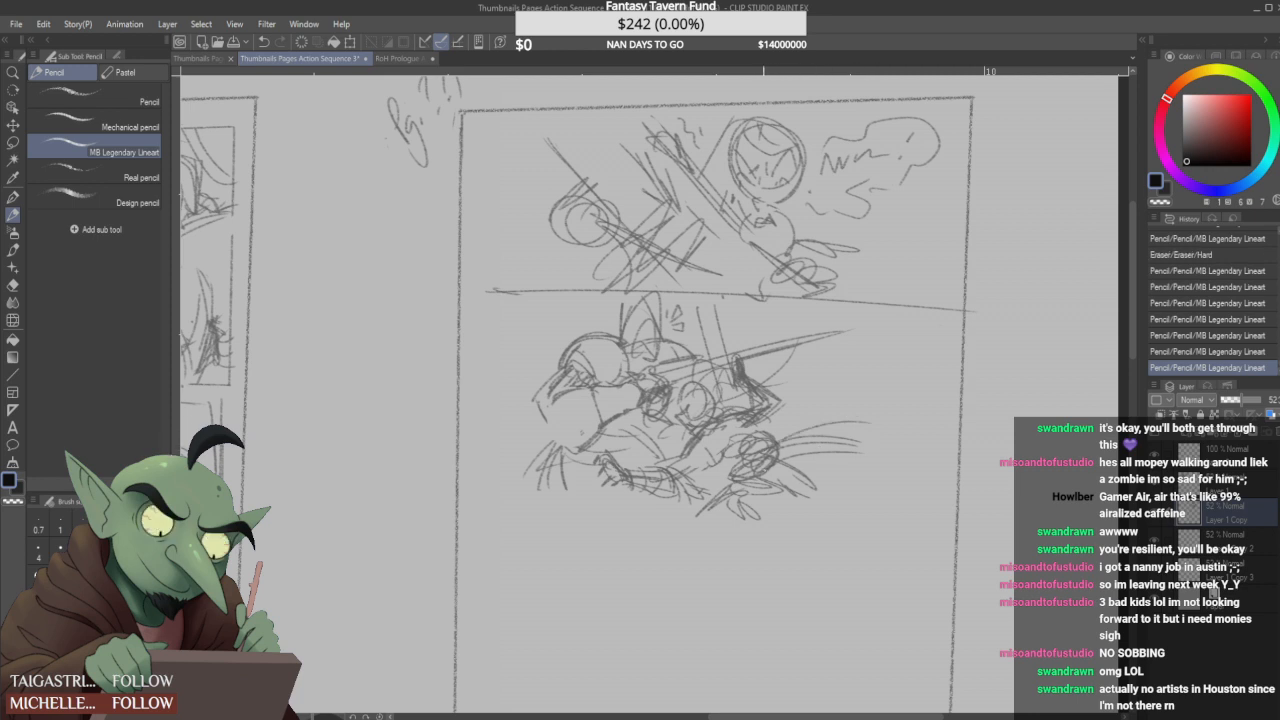
drag(783, 404, 839, 401)
mouse_move(779, 396)
mouse_down()
mouse_move(832, 388)
mouse_move(832, 373)
mouse_move(792, 384)
mouse_move(780, 360)
mouse_move(822, 353)
mouse_up()
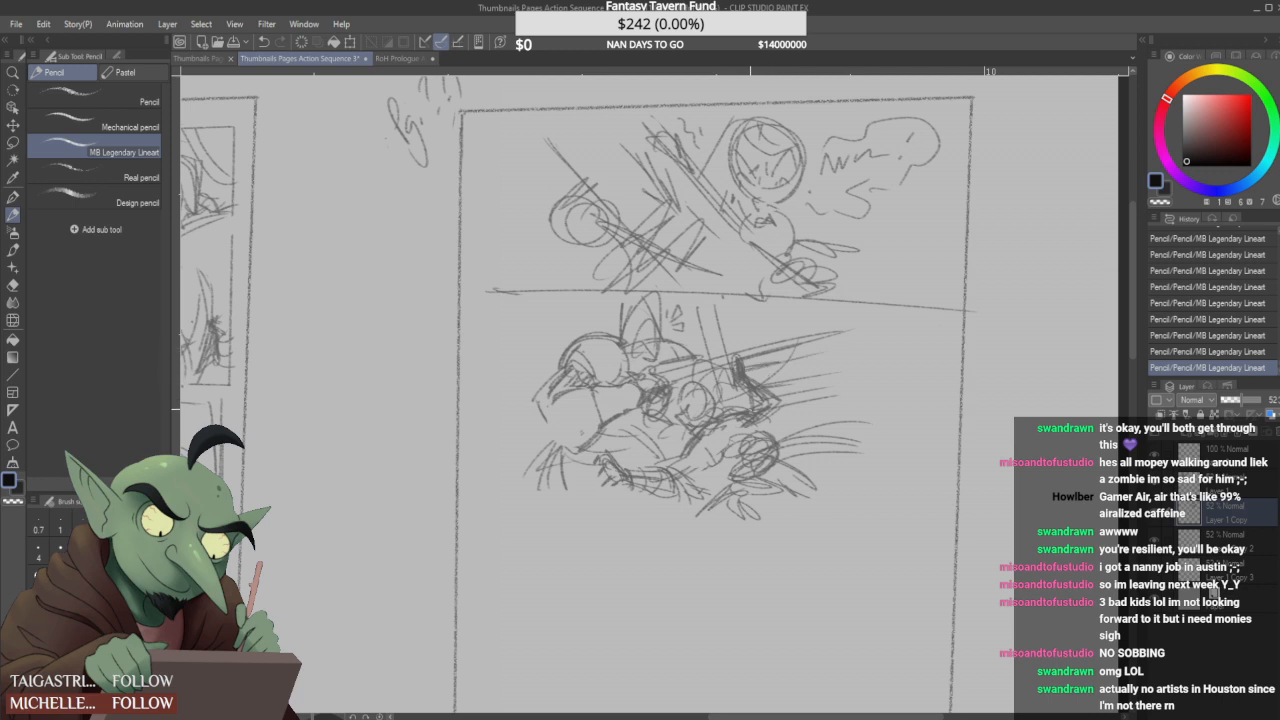
- Reinforce the long strokes above the blade and the pointed form between the figures, and erase below the lower limb
mouse_move(699, 298)
mouse_down()
mouse_move(715, 378)
mouse_move(730, 356)
mouse_move(735, 374)
mouse_up()
drag(628, 305, 614, 345)
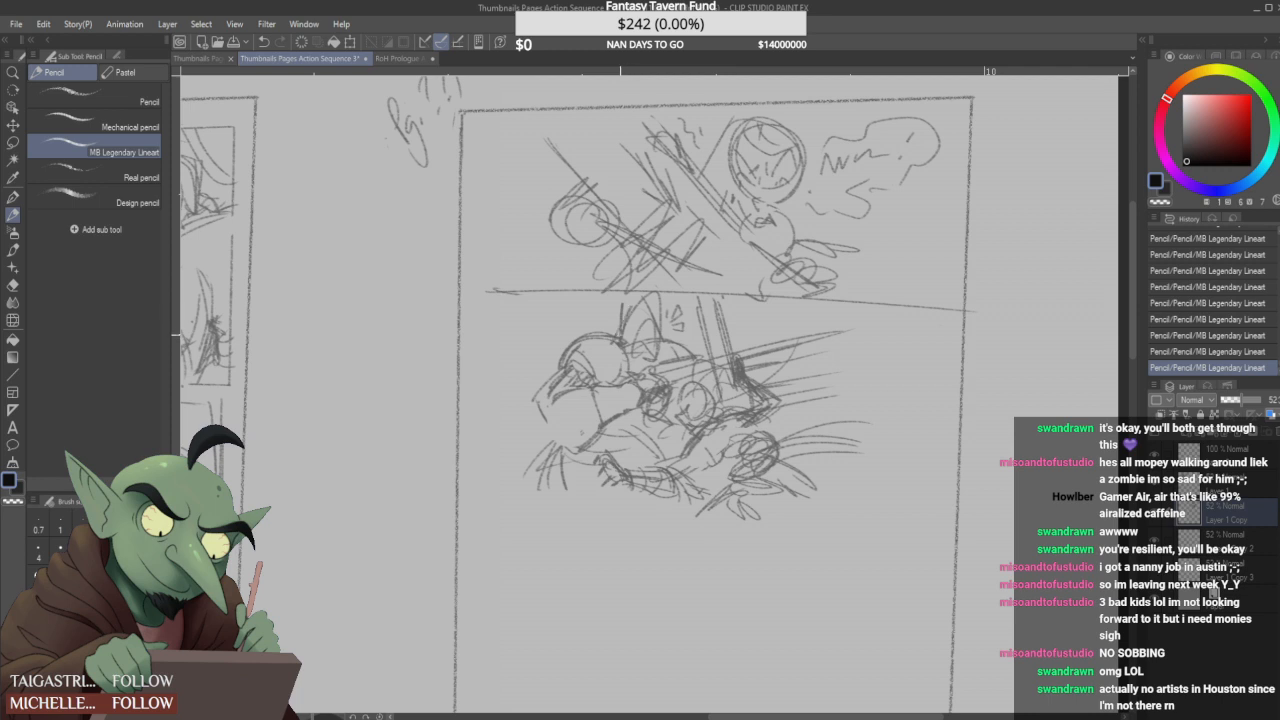
mouse_move(633, 286)
mouse_down()
mouse_move(623, 316)
mouse_move(647, 335)
mouse_up()
drag(636, 495, 666, 504)
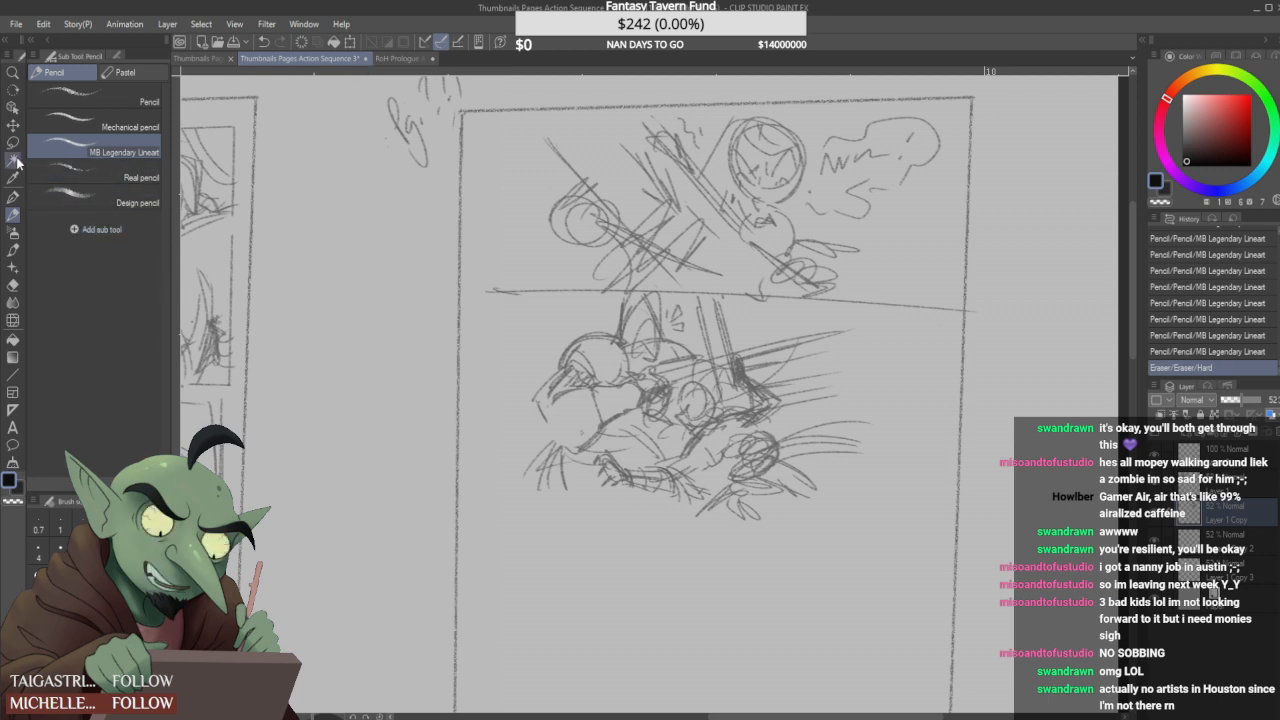
- Lasso the dark lower limb strokes beneath the figures, reposition them slightly higher with a transform, and deselect
key(m)
mouse_move(594, 490)
mouse_down()
mouse_move(638, 438)
mouse_move(714, 472)
mouse_move(650, 514)
mouse_move(603, 509)
mouse_move(627, 484)
mouse_up()
key(ctrl+t)
drag(722, 488, 721, 492)
drag(645, 481, 644, 476)
click(615, 527)
key(ctrl+d)
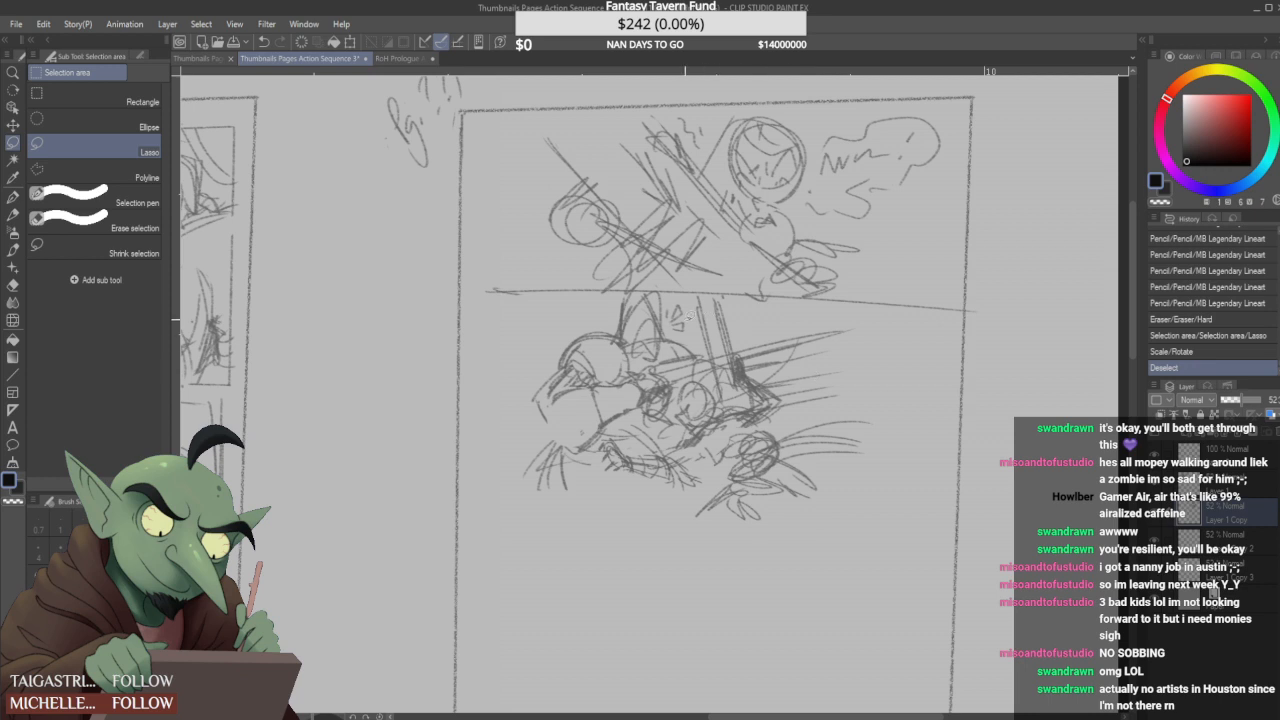
- Erase the stray strokes below the figures and draw a straight border line under the second panel
click(13, 215)
click(674, 527)
mouse_move(836, 530)
mouse_down()
mouse_move(620, 517)
mouse_move(612, 505)
mouse_up()
click(496, 496)
drag(498, 496, 957, 503)
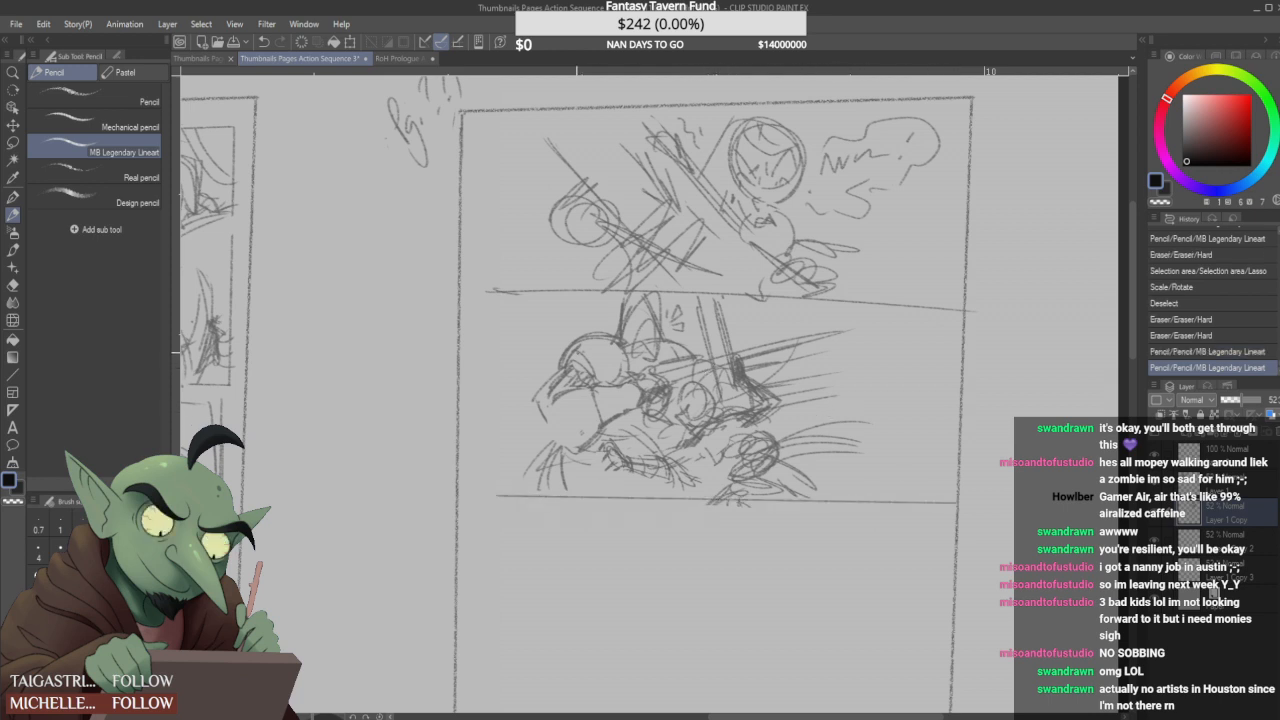
- Add curved speed lines fanning out from the dark hilt area beneath the blade
mouse_move(752, 366)
mouse_down()
mouse_move(861, 387)
mouse_move(857, 401)
mouse_move(832, 338)
mouse_move(829, 350)
mouse_up()
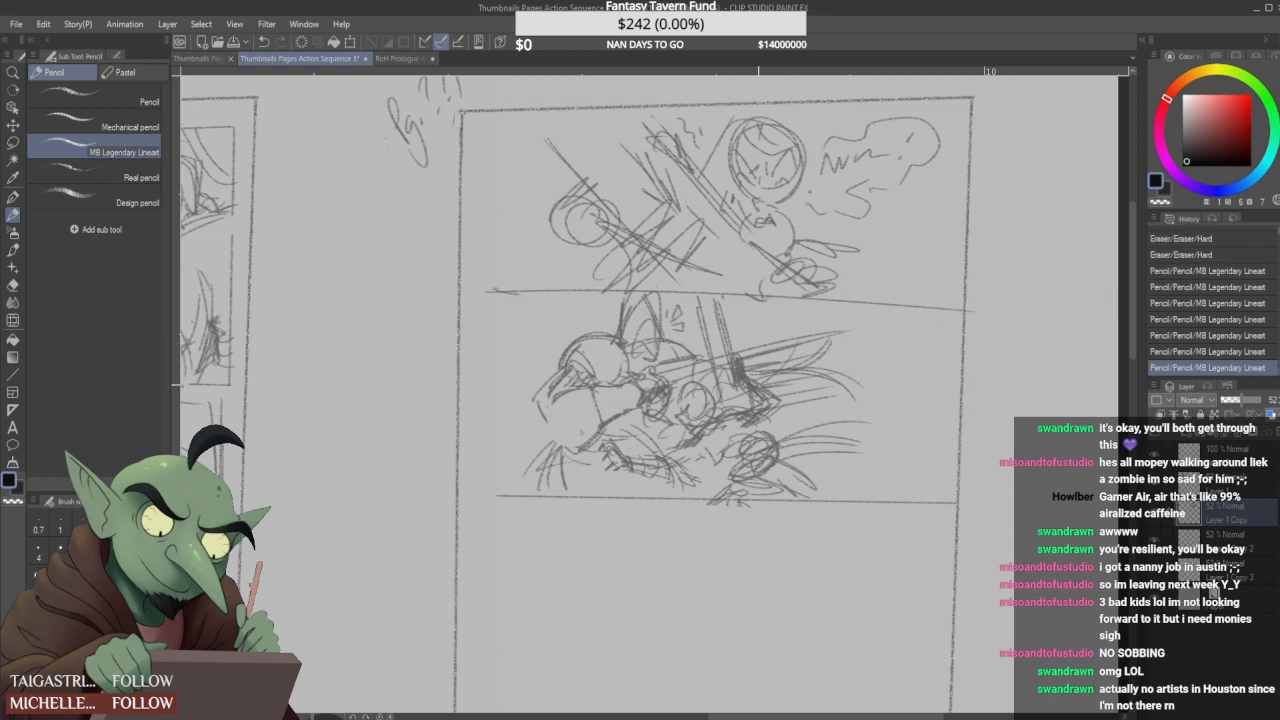
key(ctrl+z)
key(ctrl+z)
key(ctrl+z)
key(ctrl+z)
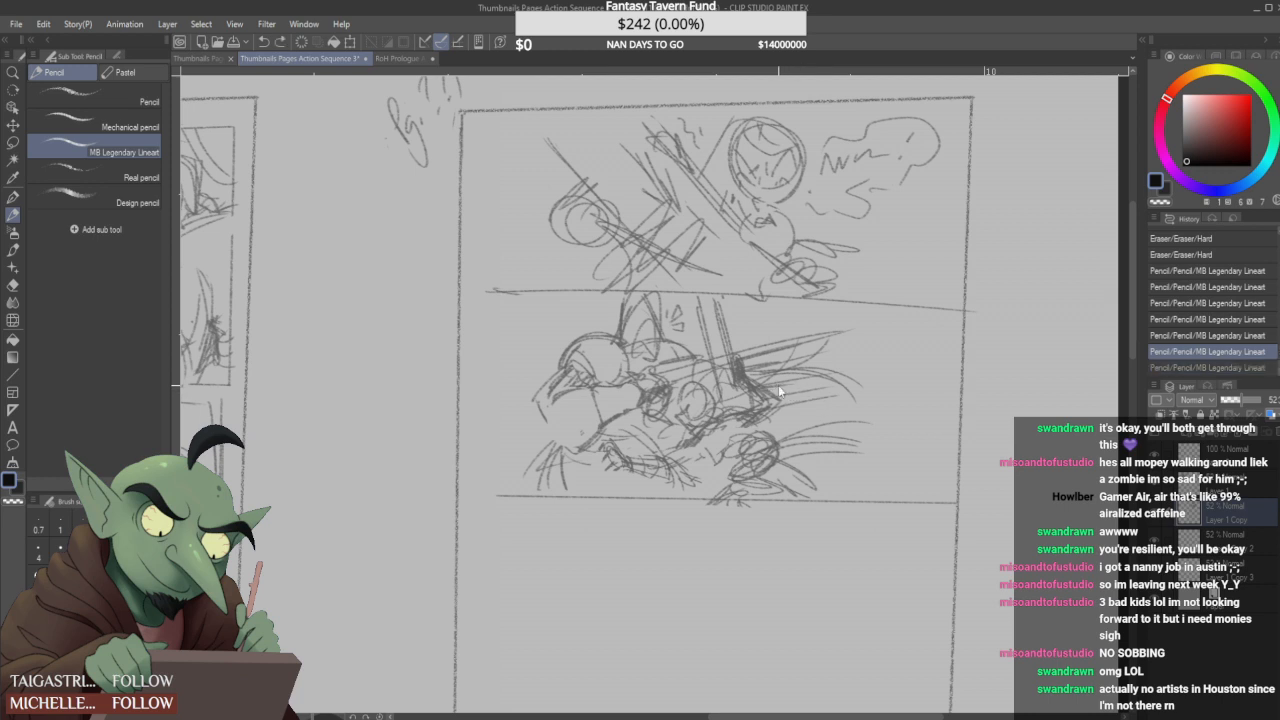
key(ctrl+y)
key(ctrl+y)
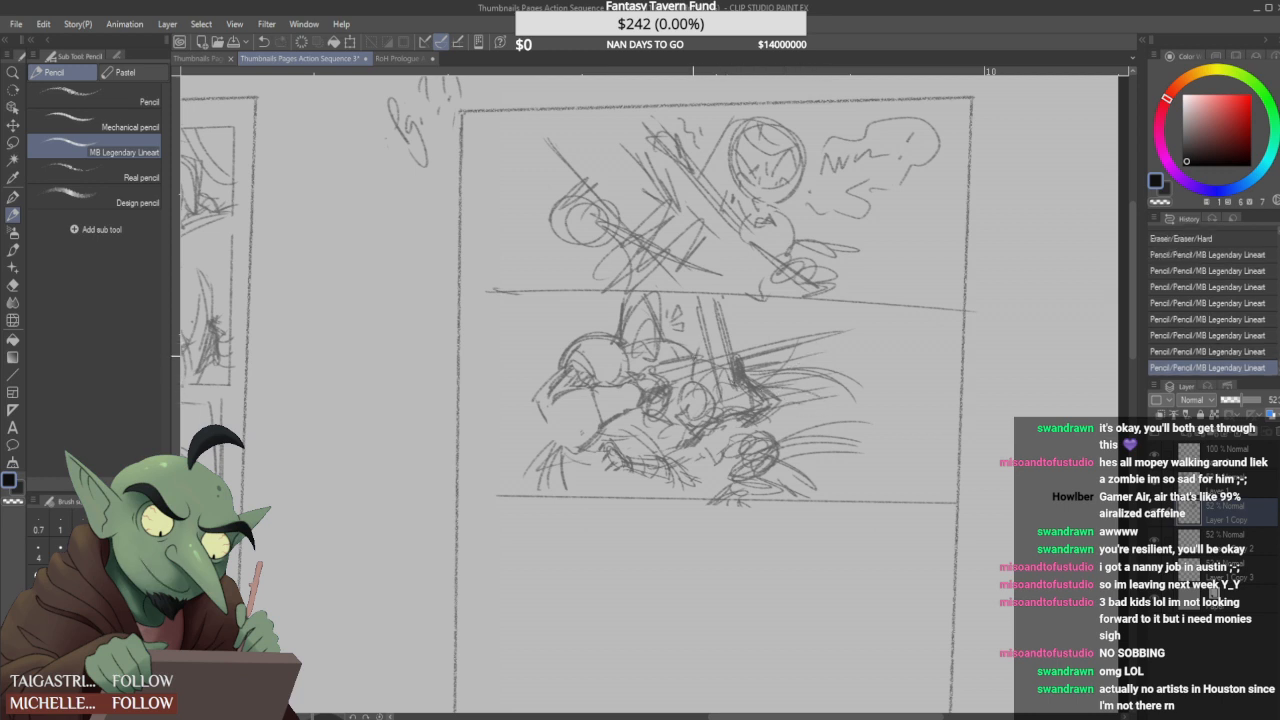
mouse_move(753, 370)
mouse_down()
mouse_move(793, 338)
mouse_move(787, 360)
mouse_up()
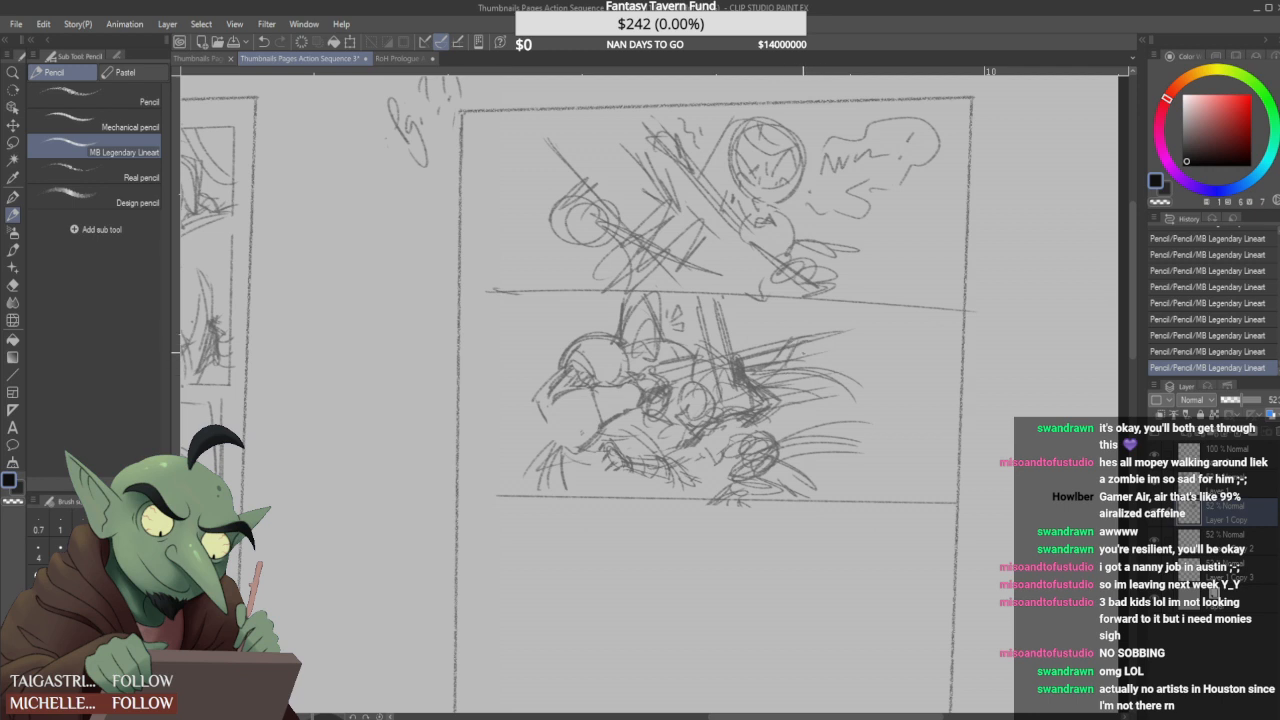
- Darken the contour between the two bodies, add marks around the swordsman's head and shoulder, and thicken the lower limb strokes
drag(689, 489, 723, 451)
mouse_move(709, 477)
mouse_down()
mouse_move(725, 451)
mouse_move(695, 423)
mouse_move(698, 448)
mouse_move(698, 417)
mouse_move(686, 440)
mouse_move(702, 460)
mouse_move(678, 467)
mouse_move(697, 448)
mouse_move(714, 458)
mouse_up()
drag(759, 415, 774, 404)
mouse_move(752, 420)
mouse_down()
mouse_move(802, 414)
mouse_move(759, 399)
mouse_up()
drag(733, 409, 760, 394)
mouse_move(778, 416)
mouse_down()
mouse_move(798, 404)
mouse_move(721, 418)
mouse_move(745, 410)
mouse_move(727, 418)
mouse_move(692, 390)
mouse_move(716, 378)
mouse_move(726, 410)
mouse_move(732, 394)
mouse_move(725, 419)
mouse_move(753, 412)
mouse_move(716, 399)
mouse_move(722, 408)
mouse_up()
mouse_move(718, 404)
mouse_down()
mouse_move(742, 392)
mouse_move(752, 414)
mouse_up()
drag(720, 412, 726, 416)
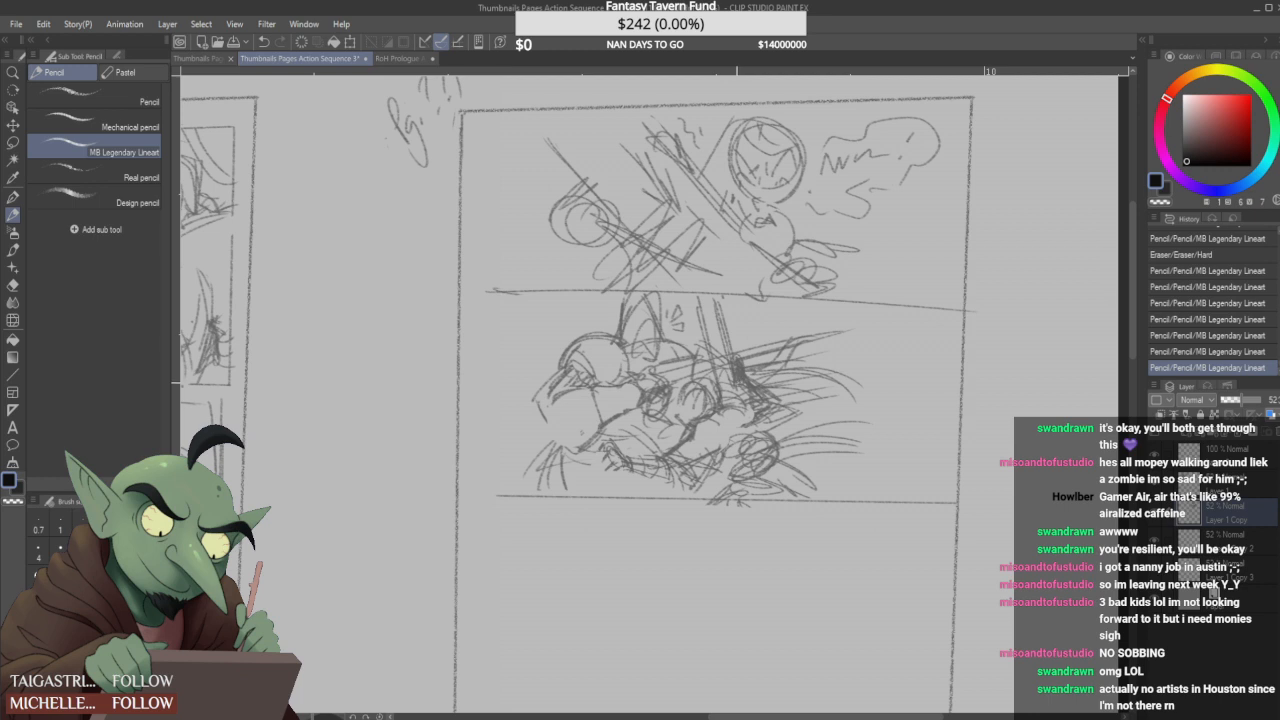
mouse_move(707, 482)
mouse_down()
mouse_move(718, 490)
mouse_move(738, 470)
mouse_up()
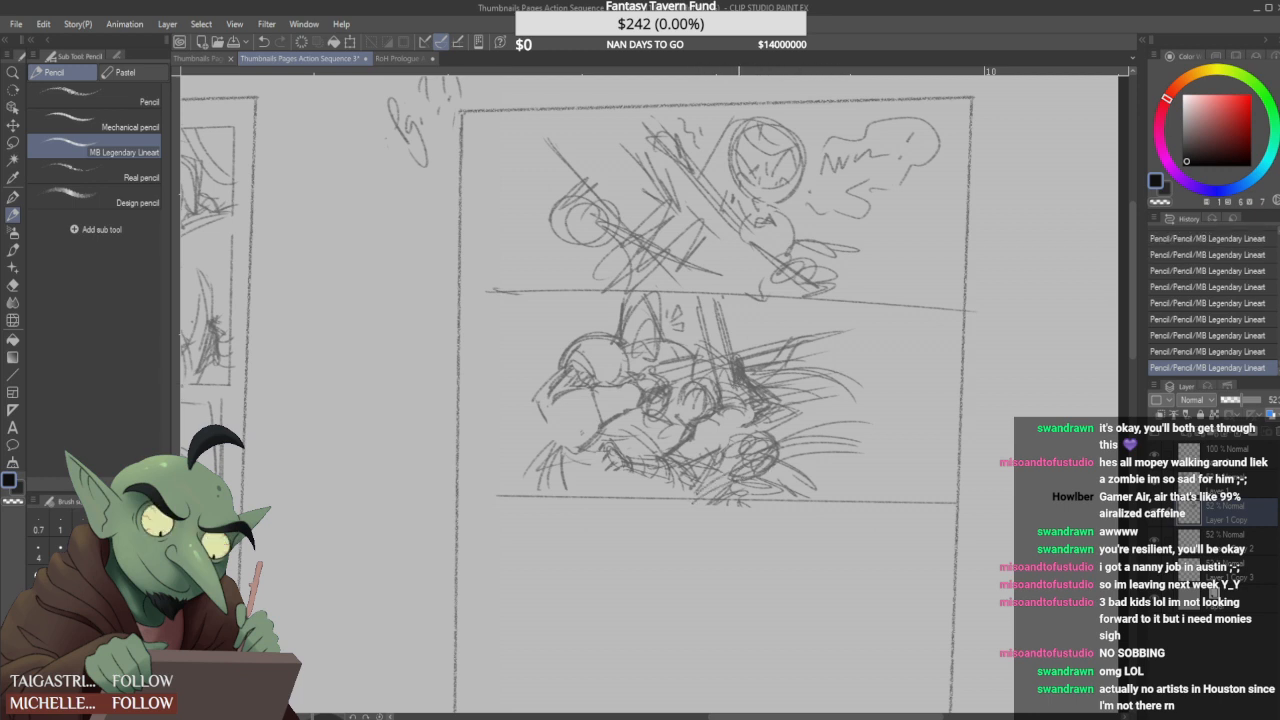
- Erase the sketch overhang below the second panel's lower border and extend that line towards the page's inner edge
scroll(686, 420, down, 3)
scroll(688, 430, up, 1)
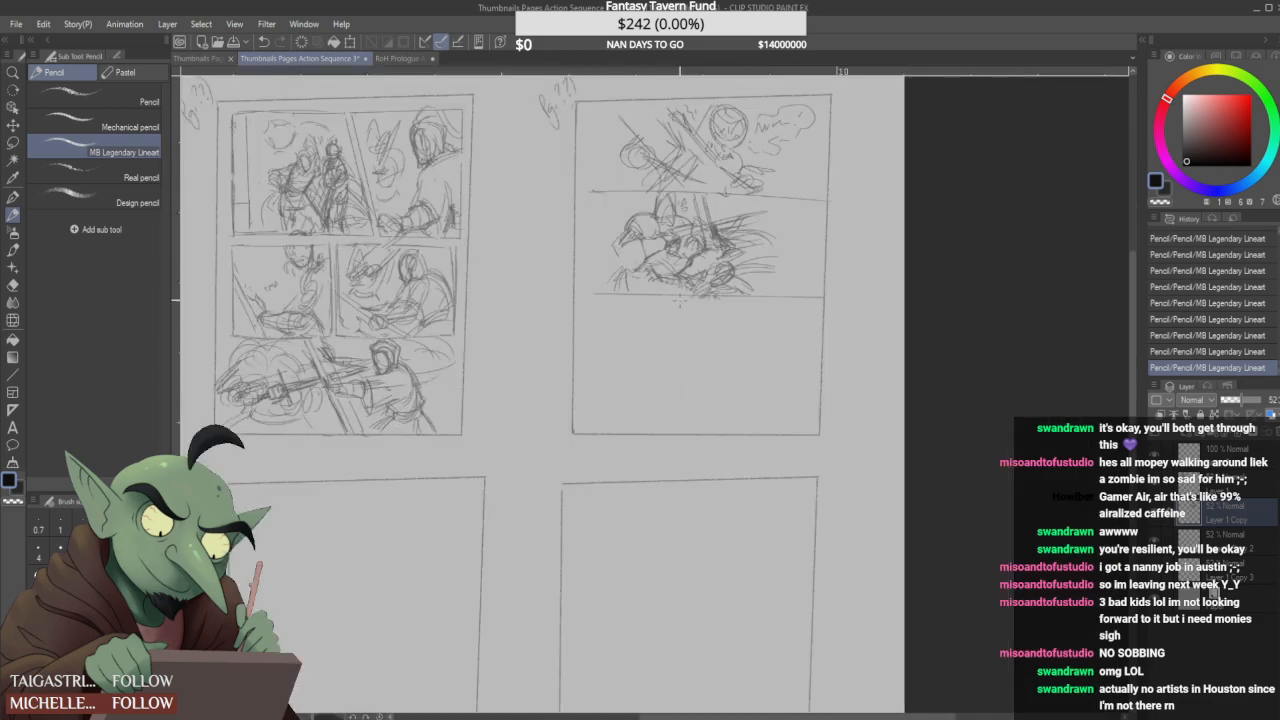
drag(681, 301, 693, 310)
drag(589, 294, 583, 293)
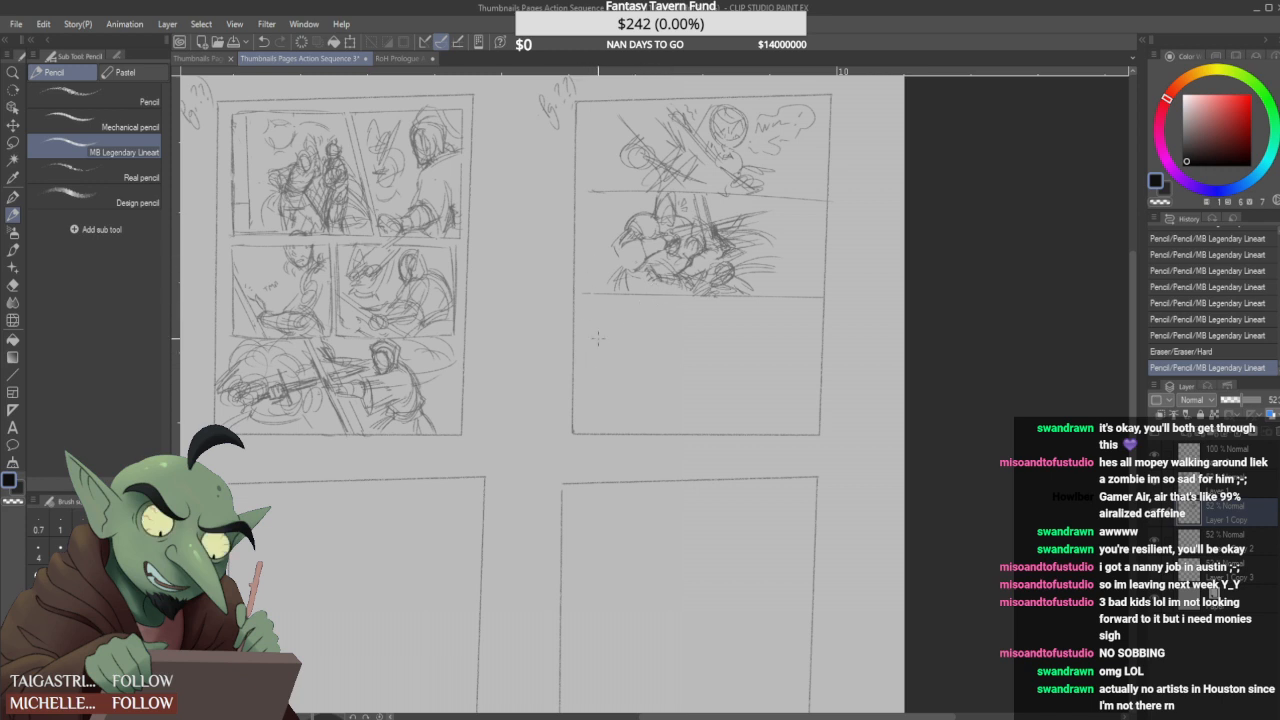
click(581, 371)
shift+click(819, 362)
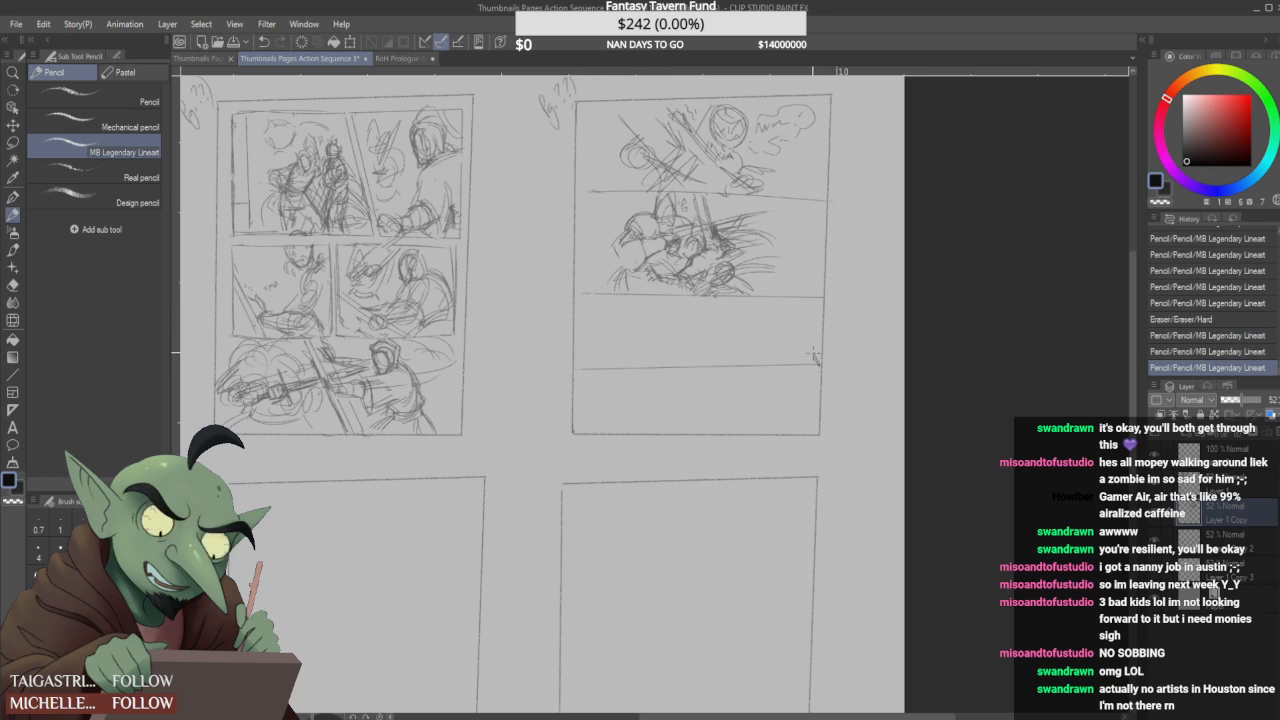
drag(818, 364, 578, 372)
- Frame a third panel in the page's lower area with a vertical side, a slanted divider and a bottom edge
drag(584, 296, 584, 408)
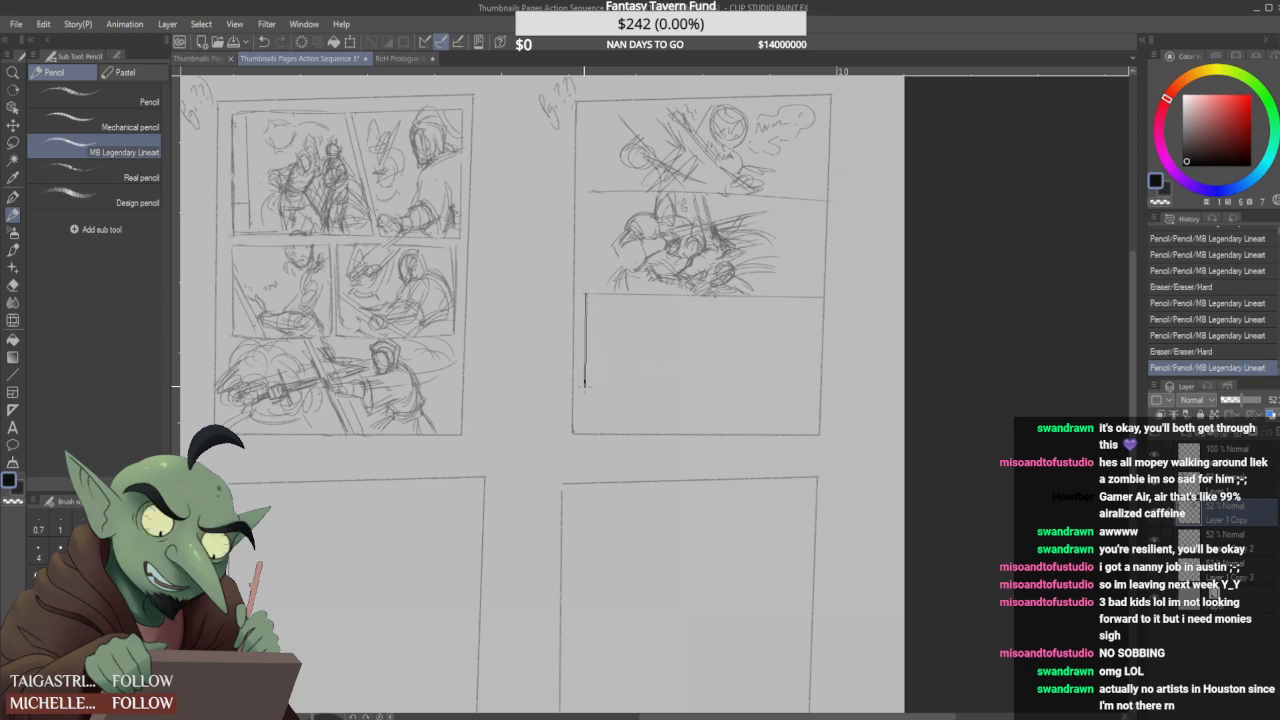
shift+click(584, 421)
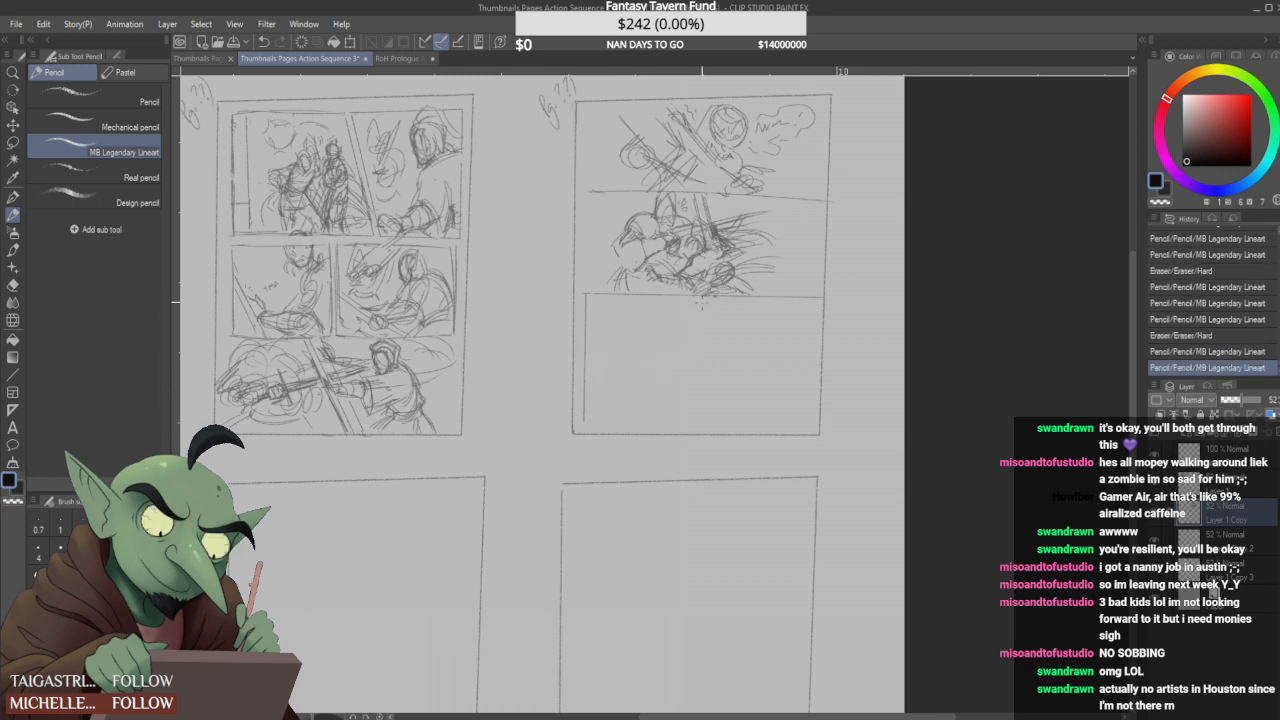
drag(701, 298, 672, 420)
shift+click(586, 421)
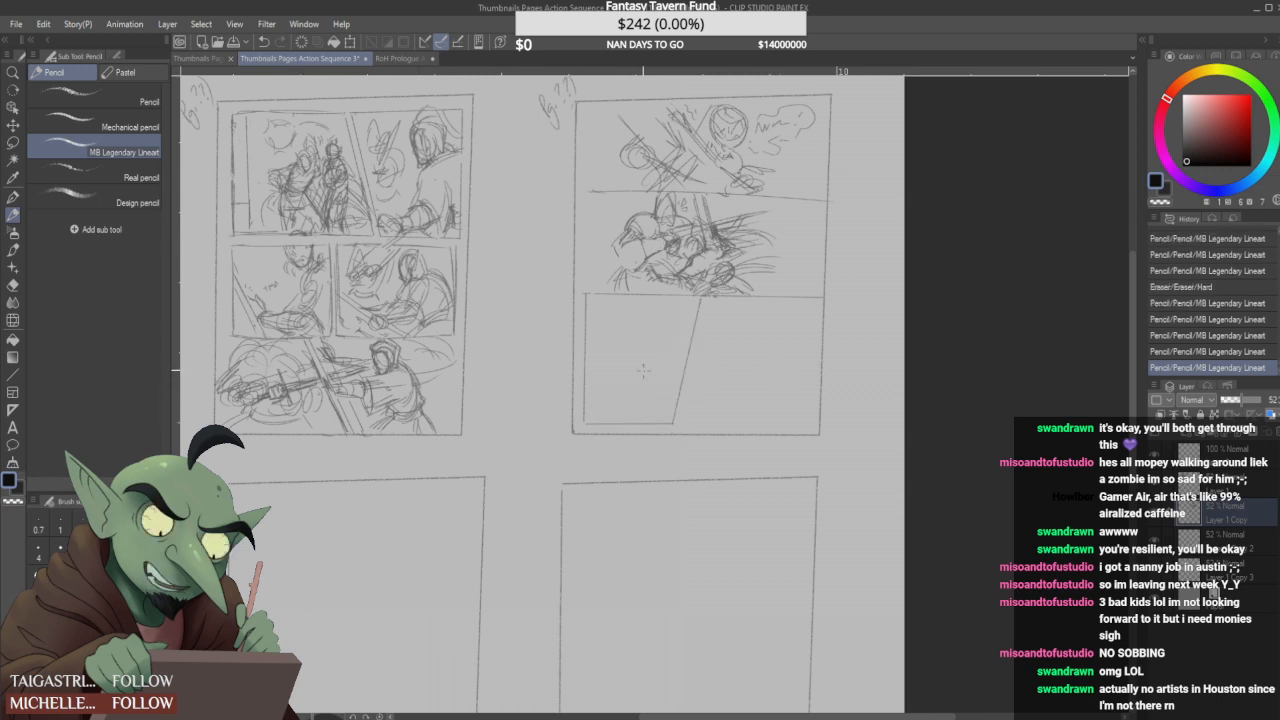
scroll(634, 341, up, 2)
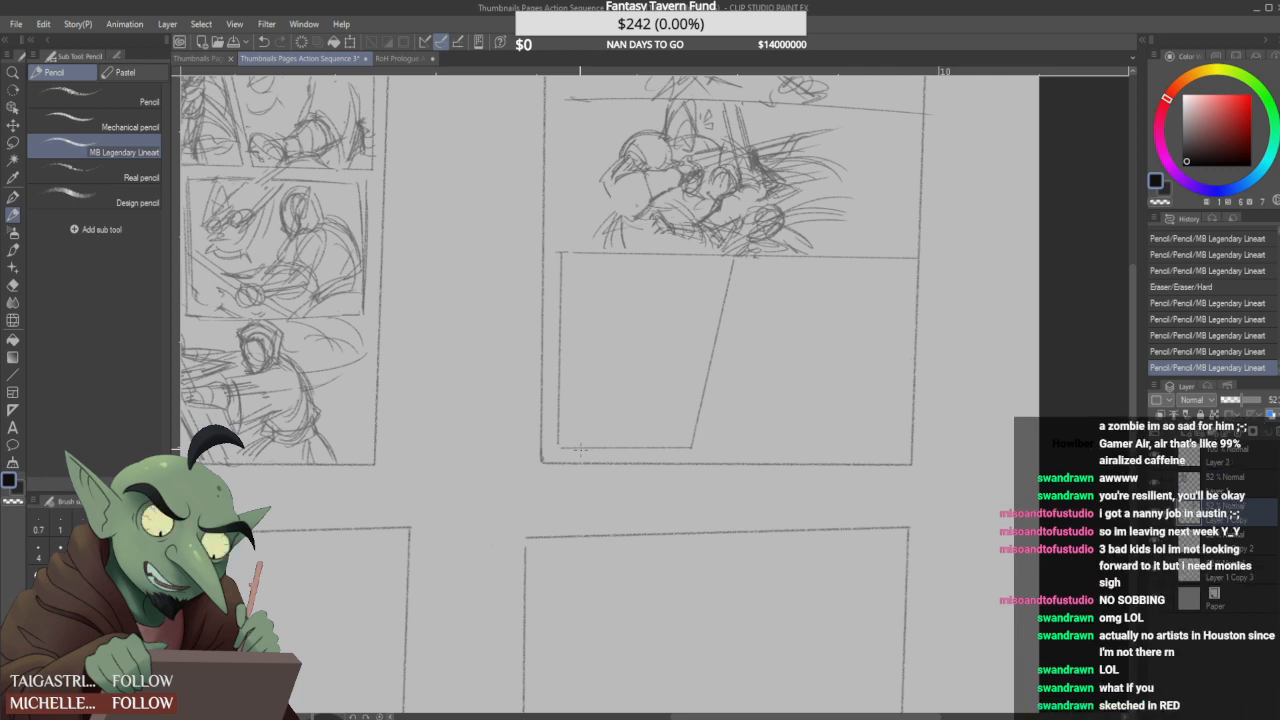
click(1239, 117)
mouse_move(627, 352)
mouse_down()
mouse_move(612, 310)
mouse_move(664, 299)
mouse_up()
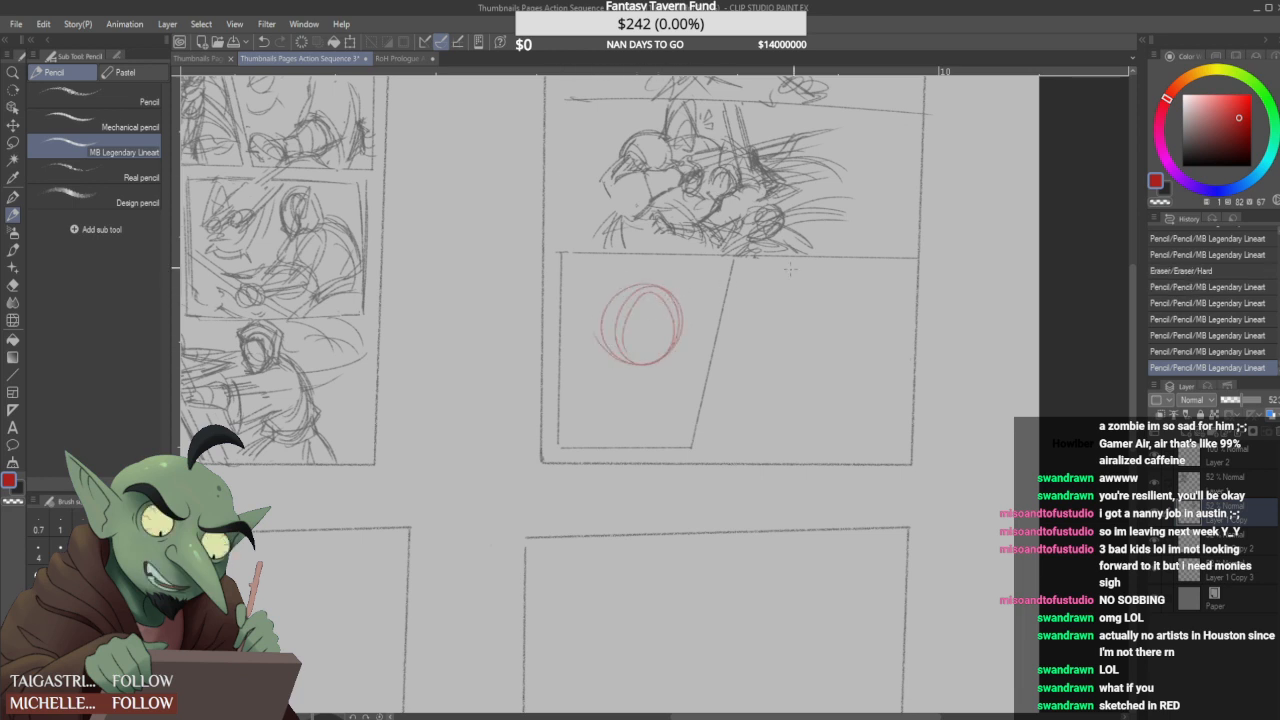
click(1233, 132)
key(ctrl+z)
mouse_move(641, 320)
mouse_down()
mouse_move(682, 320)
mouse_move(672, 332)
mouse_move(627, 300)
mouse_move(636, 318)
mouse_move(648, 290)
mouse_up()
click(1252, 132)
key(ctrl+z)
- Choose a darker red drawing colour, erase the third panel's slanted divider and redraw it slanting outward with an extended bottom edge
key(ctrl+z)
click(1242, 122)
key(ctrl+z)
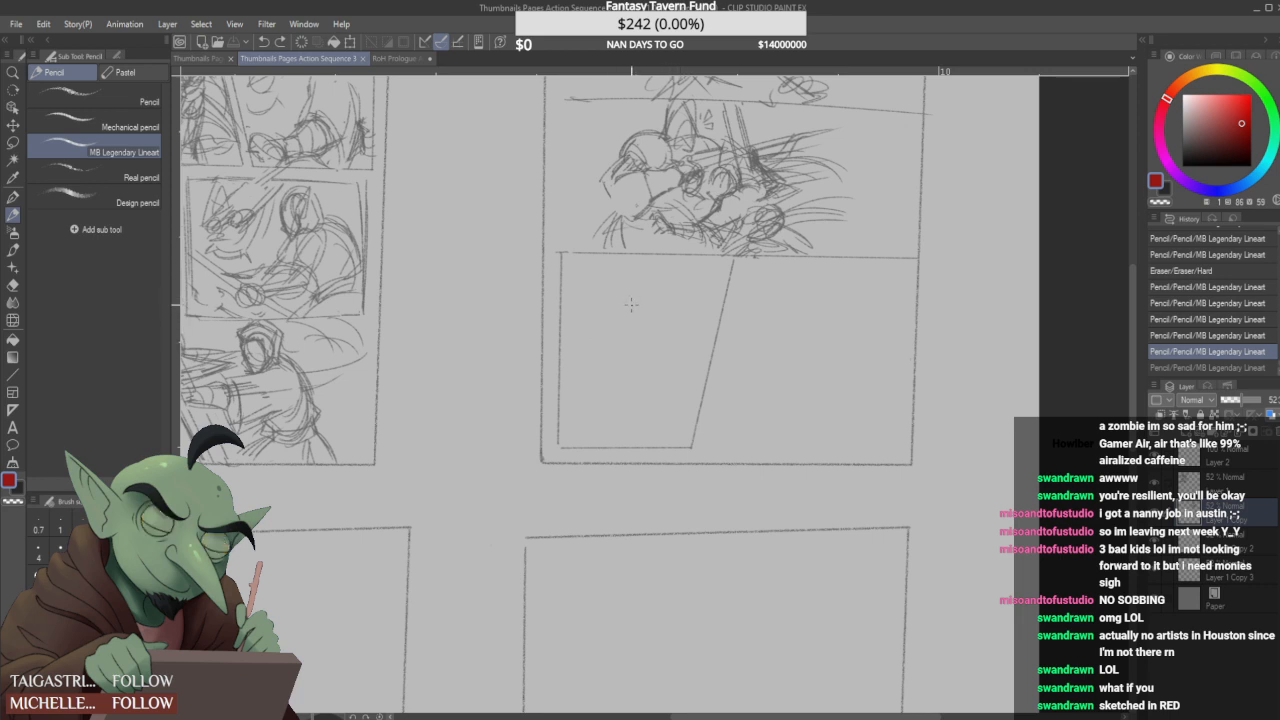
drag(732, 256, 690, 447)
mouse_move(757, 268)
mouse_down()
mouse_move(790, 419)
mouse_move(689, 441)
mouse_move(772, 448)
mouse_up()
mouse_move(693, 434)
mouse_down()
mouse_move(760, 431)
mouse_move(780, 414)
mouse_move(791, 444)
mouse_move(546, 447)
mouse_move(680, 445)
mouse_up()
drag(558, 450, 548, 448)
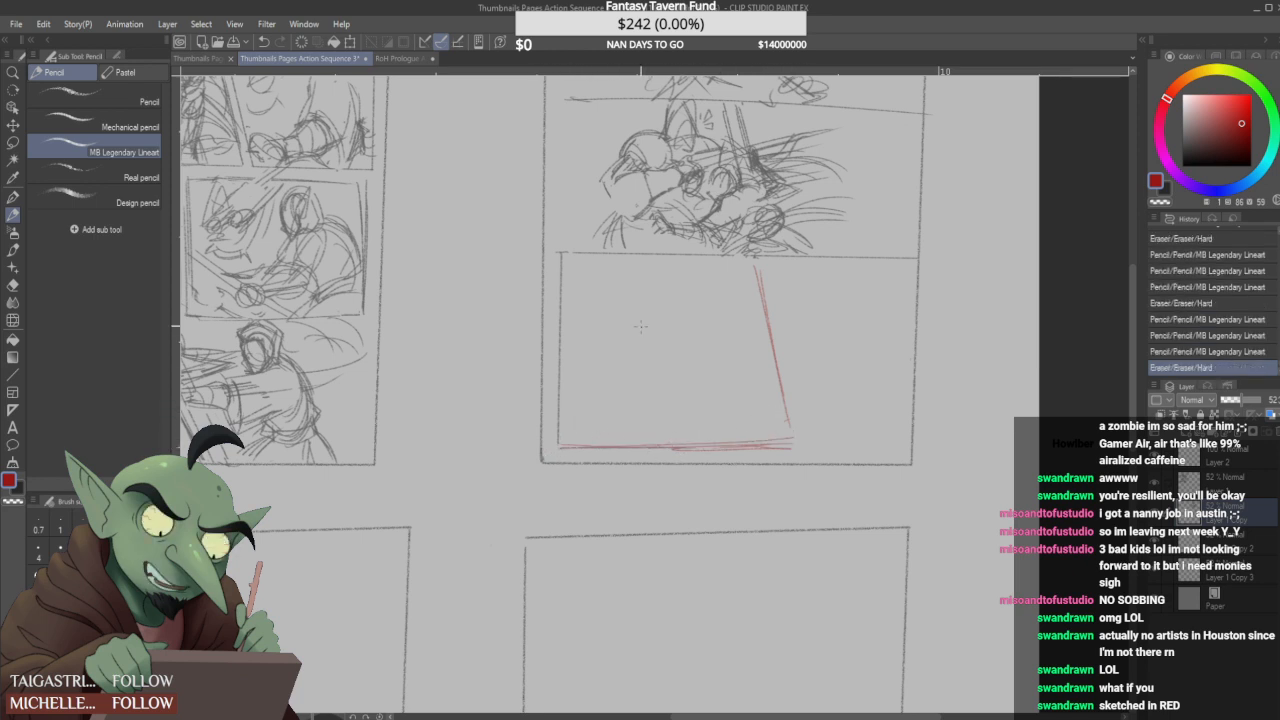
- Rough in the third panel's action in red with a long diagonal bar, a round head, a narrow body and crossing limb strokes
mouse_move(696, 346)
mouse_down()
mouse_move(737, 392)
mouse_move(757, 375)
mouse_up()
mouse_move(608, 366)
mouse_down()
mouse_move(706, 324)
mouse_move(664, 375)
mouse_move(590, 398)
mouse_move(700, 330)
mouse_move(762, 334)
mouse_up()
mouse_move(626, 342)
mouse_down()
mouse_move(632, 384)
mouse_move(640, 376)
mouse_move(656, 396)
mouse_up()
mouse_move(626, 400)
mouse_down()
mouse_move(652, 396)
mouse_move(644, 406)
mouse_up()
mouse_move(622, 346)
mouse_down()
mouse_move(626, 324)
mouse_move(630, 350)
mouse_move(626, 338)
mouse_move(610, 346)
mouse_up()
mouse_move(720, 332)
mouse_down()
mouse_move(708, 344)
mouse_move(748, 352)
mouse_move(725, 314)
mouse_up()
mouse_move(596, 324)
mouse_down()
mouse_move(626, 323)
mouse_move(594, 285)
mouse_move(636, 420)
mouse_up()
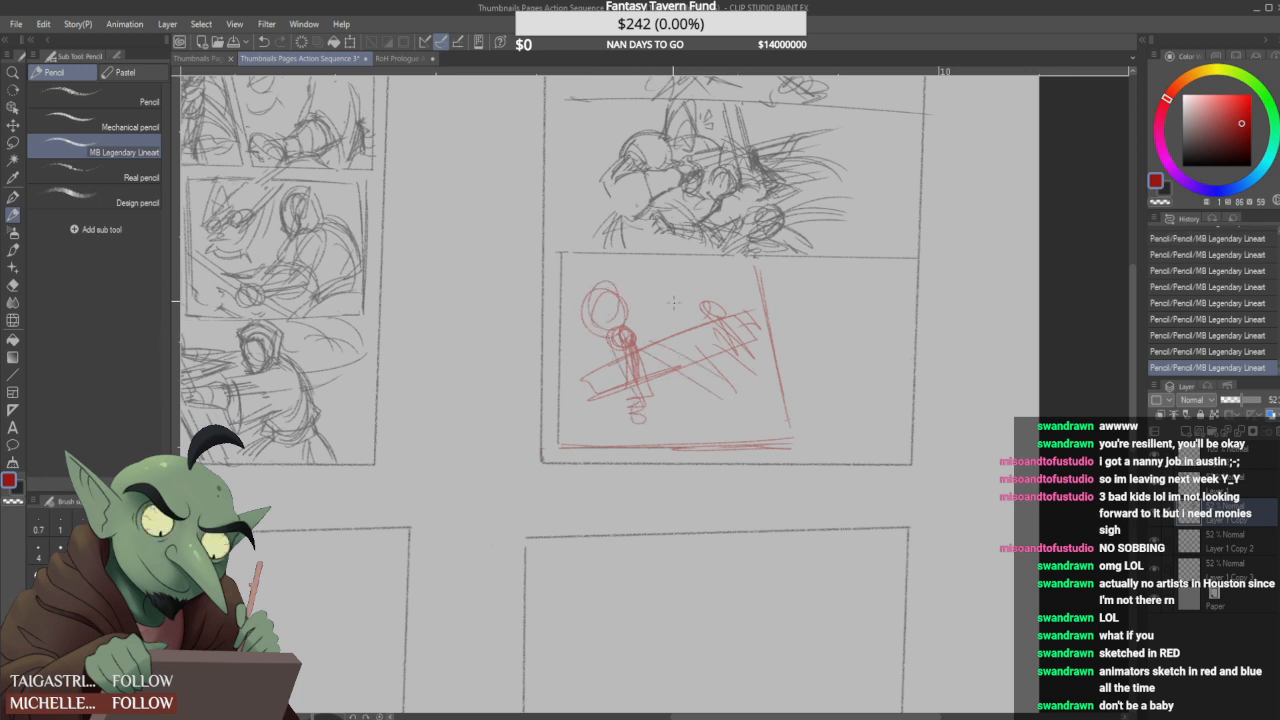
- Add guide lines inside the round head, arcs above the diagonal bar, and a crossing diagonal blade ending in a small round pommel
drag(612, 286, 608, 330)
mouse_move(641, 256)
mouse_down()
mouse_move(644, 300)
mouse_move(641, 264)
mouse_up()
mouse_move(664, 243)
mouse_down()
mouse_move(685, 279)
mouse_move(645, 297)
mouse_move(687, 288)
mouse_up()
mouse_move(653, 307)
mouse_down()
mouse_move(683, 294)
mouse_move(653, 319)
mouse_move(689, 311)
mouse_up()
mouse_move(657, 318)
mouse_down()
mouse_move(701, 293)
mouse_move(686, 310)
mouse_move(688, 344)
mouse_move(760, 294)
mouse_up()
mouse_move(662, 372)
mouse_down()
mouse_move(593, 425)
mouse_move(674, 372)
mouse_move(677, 399)
mouse_up()
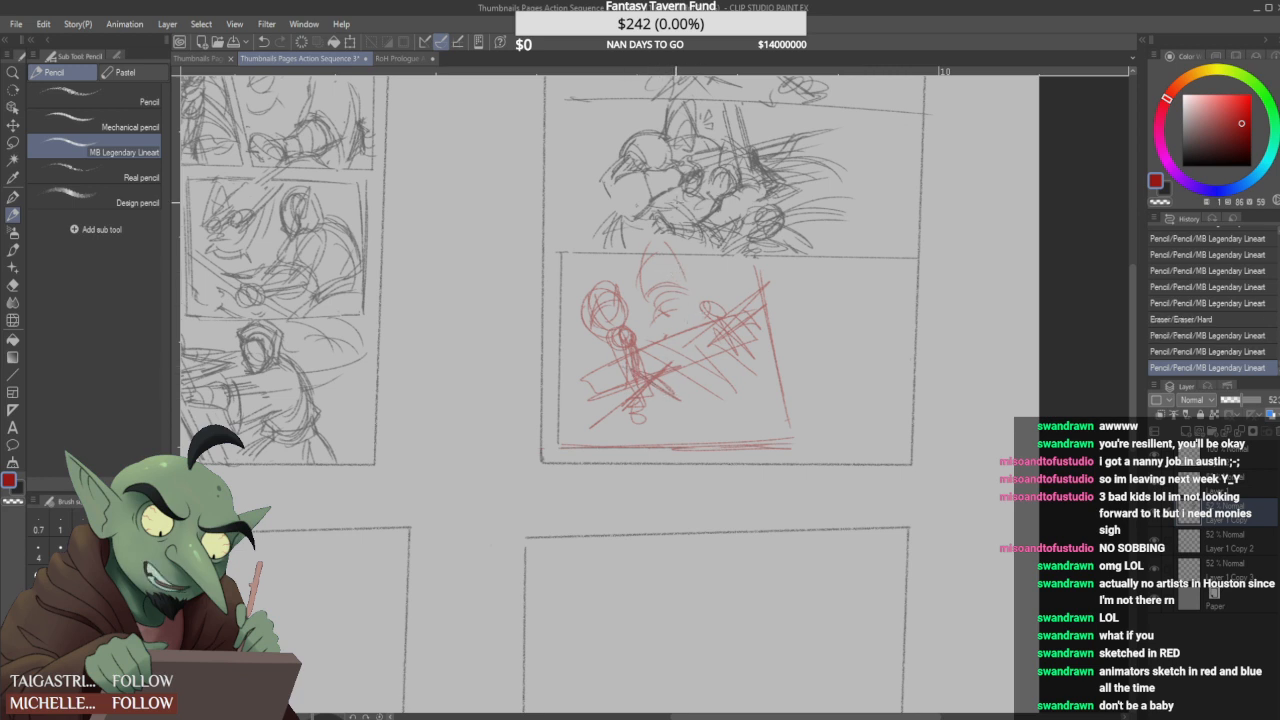
drag(602, 422, 592, 430)
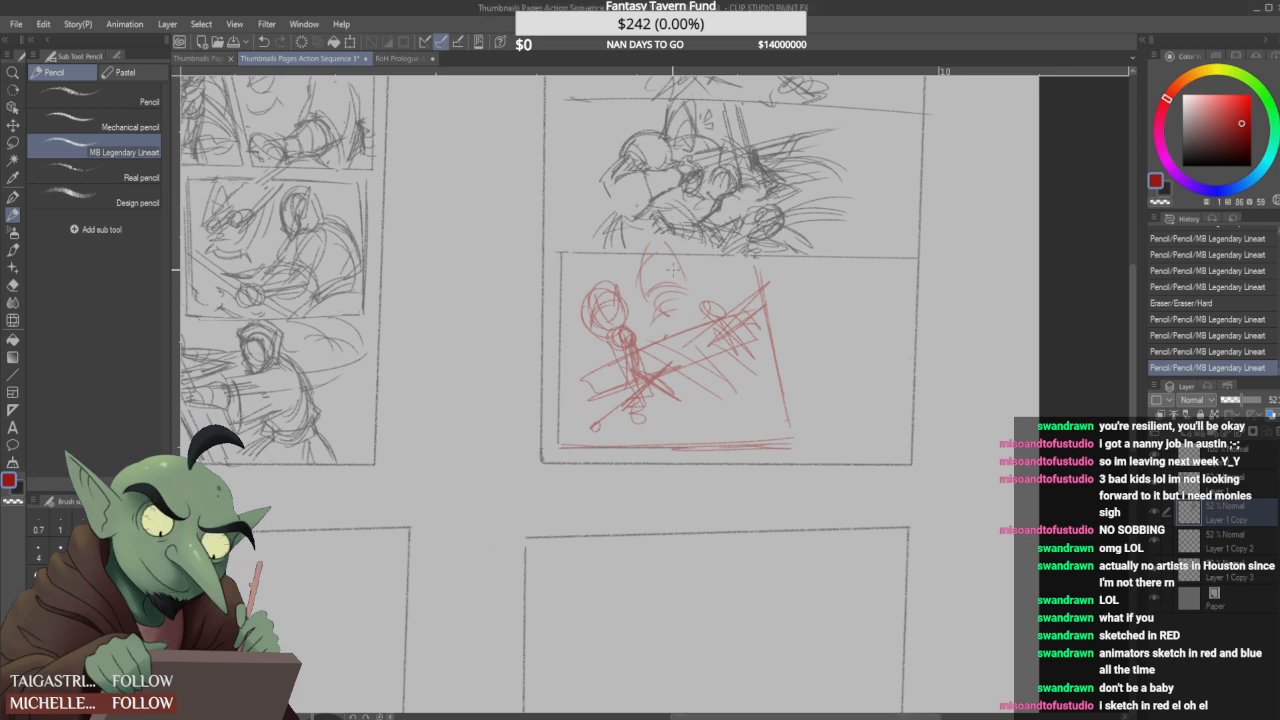
- Rework the arcs into a jagged form above the crossed blades and add an oval below them and strokes beside the divider
mouse_move(713, 306)
mouse_down()
mouse_move(740, 309)
mouse_move(769, 361)
mouse_move(722, 366)
mouse_up()
mouse_move(742, 300)
mouse_down()
mouse_move(722, 276)
mouse_move(672, 310)
mouse_up()
mouse_move(660, 302)
mouse_down()
mouse_move(650, 308)
mouse_move(674, 314)
mouse_up()
drag(668, 278, 668, 306)
drag(668, 278, 658, 322)
drag(650, 266, 647, 304)
mouse_move(650, 260)
mouse_down()
mouse_move(648, 313)
mouse_move(678, 308)
mouse_up()
mouse_move(669, 309)
mouse_down()
mouse_move(699, 284)
mouse_move(688, 308)
mouse_up()
mouse_move(666, 246)
mouse_down()
mouse_move(689, 282)
mouse_move(647, 300)
mouse_move(696, 290)
mouse_move(650, 304)
mouse_move(663, 306)
mouse_up()
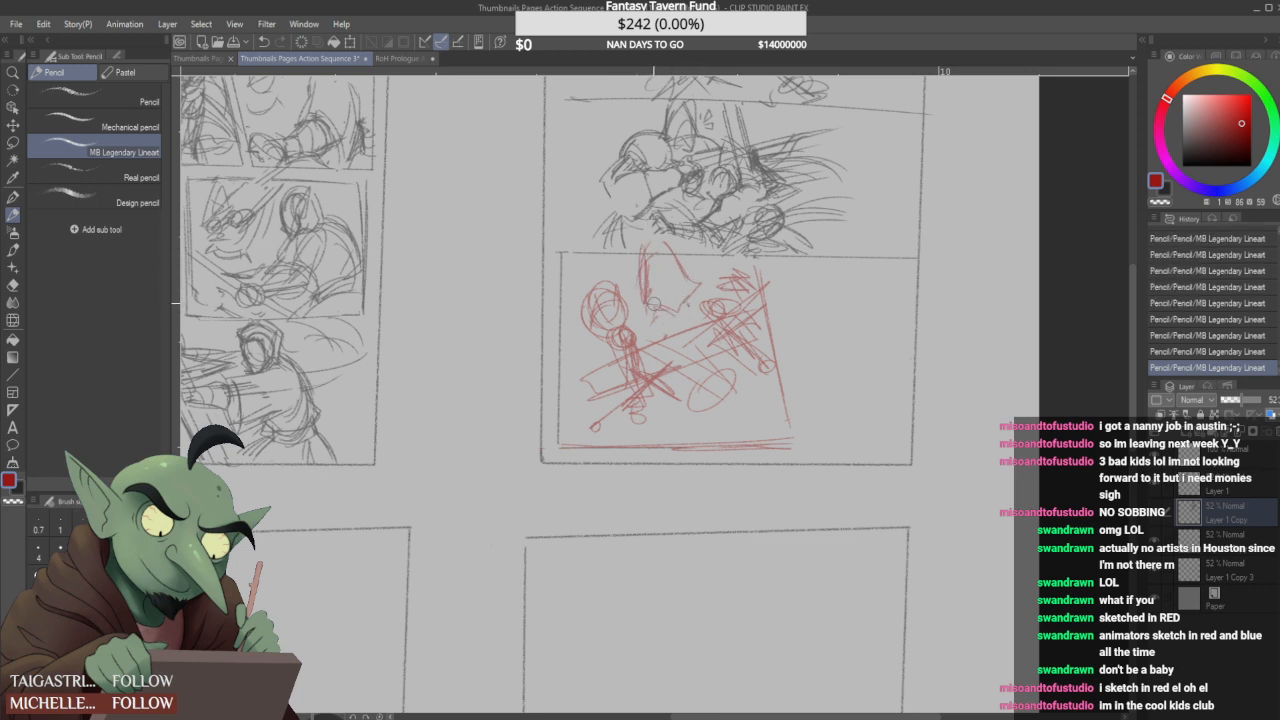
mouse_move(668, 318)
mouse_down()
mouse_move(657, 299)
mouse_move(670, 307)
mouse_move(658, 329)
mouse_move(718, 308)
mouse_up()
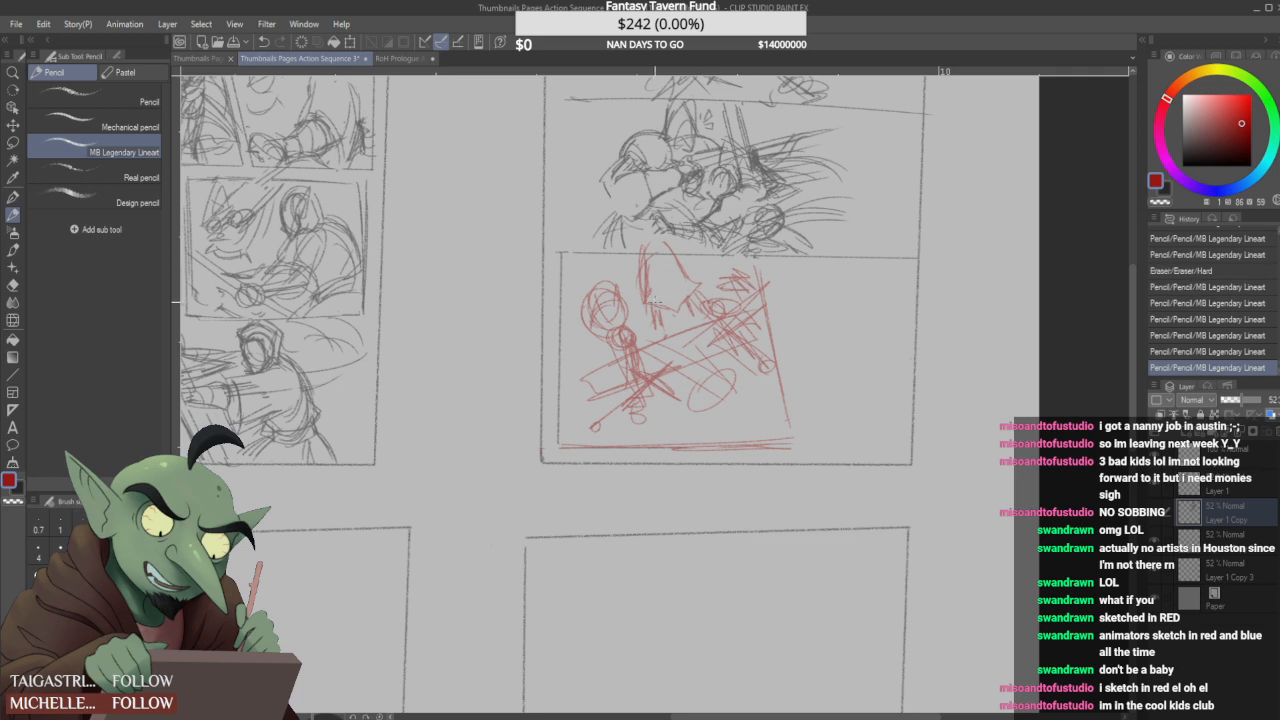
- Rework the jagged form's outline, add zigzag marks beside it, and draw dark strokes towards the figure's body
drag(640, 303, 647, 305)
drag(651, 256, 642, 294)
mouse_move(653, 249)
mouse_down()
mouse_move(641, 297)
mouse_move(650, 247)
mouse_move(669, 244)
mouse_up()
drag(682, 304, 690, 317)
mouse_move(640, 284)
mouse_down()
mouse_move(636, 296)
mouse_move(626, 277)
mouse_move(648, 273)
mouse_move(702, 311)
mouse_move(646, 321)
mouse_move(655, 331)
mouse_move(620, 372)
mouse_up()
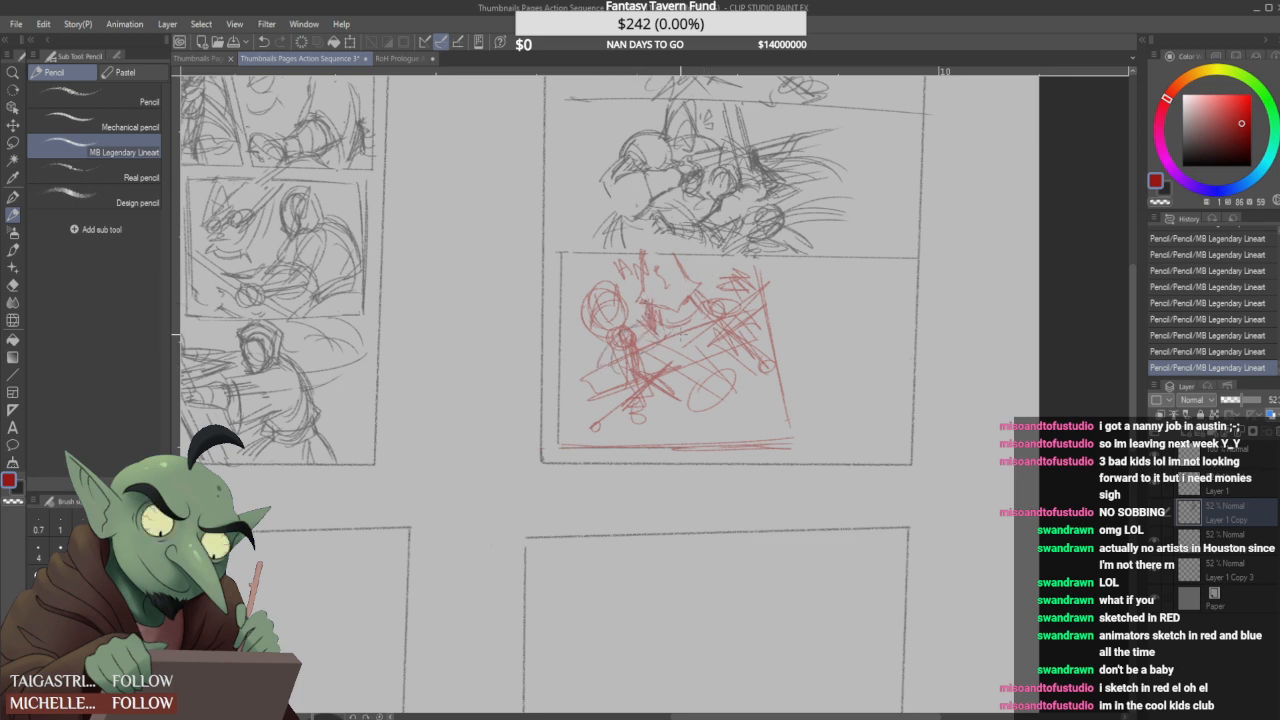
- Hatch around the oval, add diagonal strokes across the figure's lower body, and clean up the round head's inner lines
mouse_move(740, 372)
mouse_down()
mouse_move(698, 421)
mouse_move(772, 402)
mouse_up()
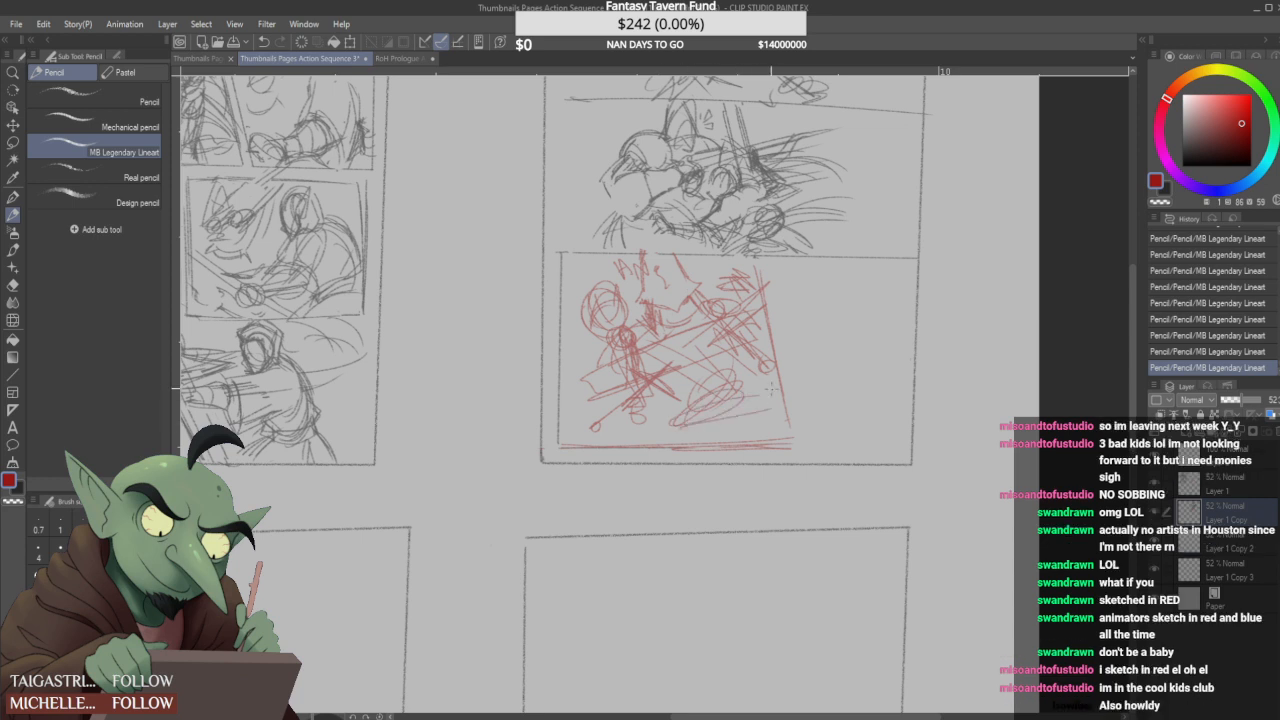
drag(569, 382, 631, 360)
drag(574, 411, 645, 384)
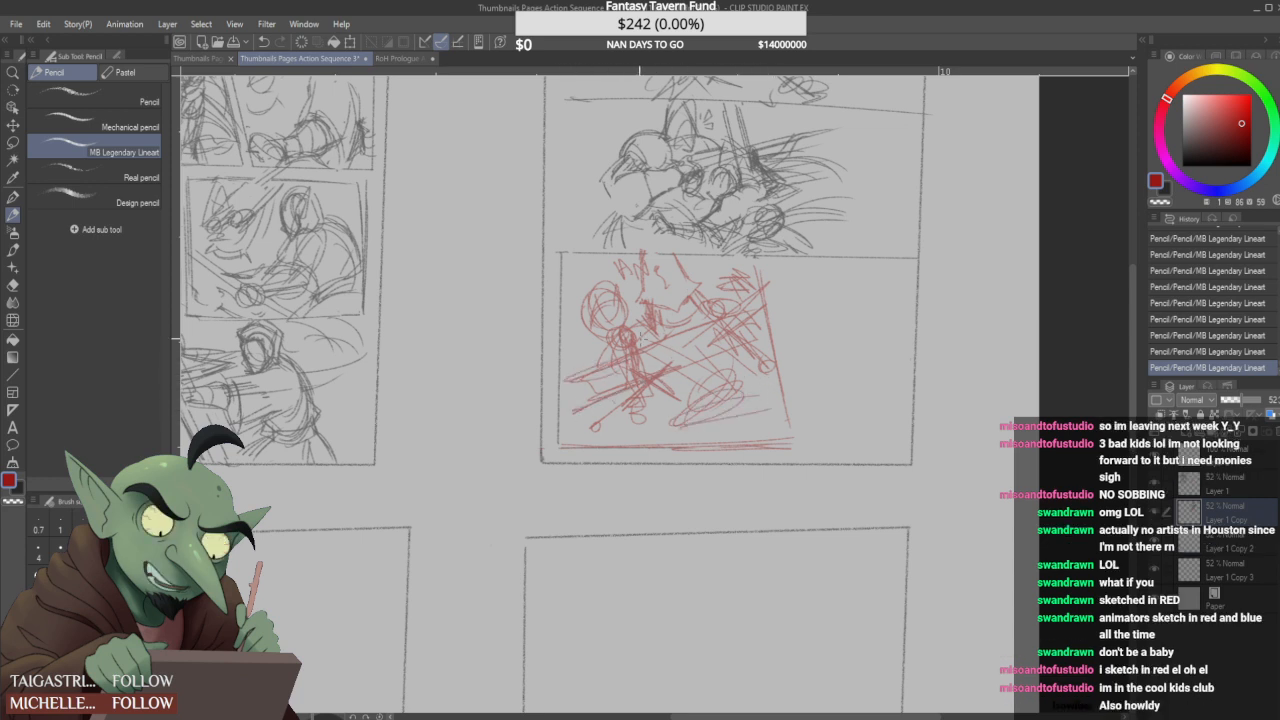
mouse_move(612, 318)
mouse_down()
mouse_move(628, 326)
mouse_move(610, 312)
mouse_up()
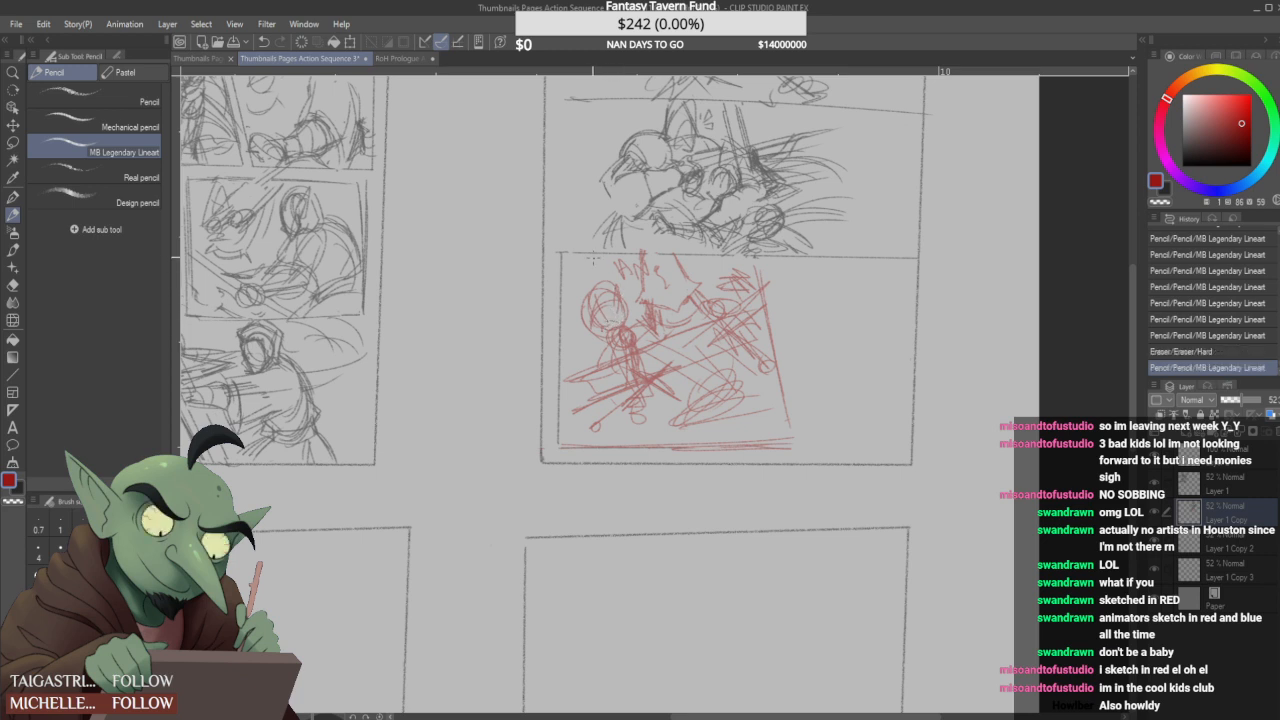
- Redraw the figure's body below the head as a longer tapered limb ending in a rounded form
drag(642, 388, 658, 425)
drag(653, 427, 634, 431)
mouse_move(627, 345)
mouse_down()
mouse_move(653, 424)
mouse_move(650, 390)
mouse_move(636, 394)
mouse_move(654, 397)
mouse_up()
drag(637, 398, 629, 411)
mouse_move(615, 366)
mouse_down()
mouse_move(637, 388)
mouse_move(621, 355)
mouse_up()
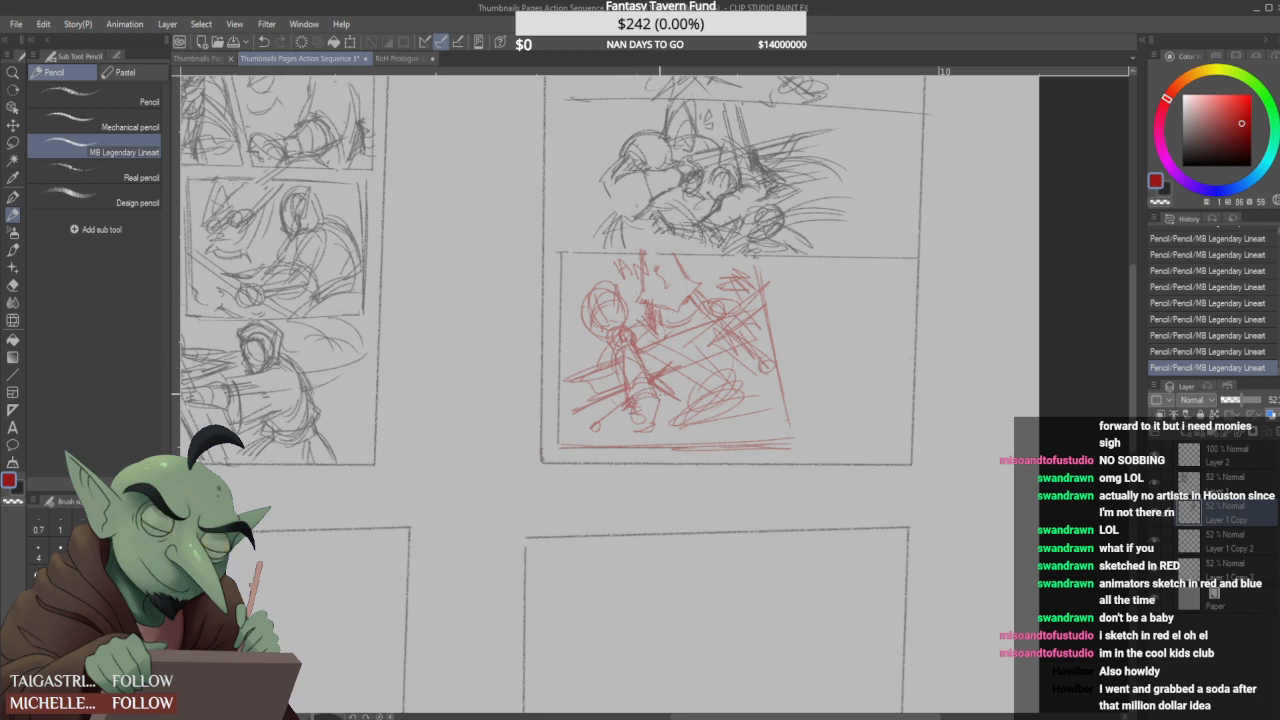
mouse_move(629, 356)
mouse_down()
mouse_move(630, 396)
mouse_move(619, 388)
mouse_up()
drag(619, 378, 632, 398)
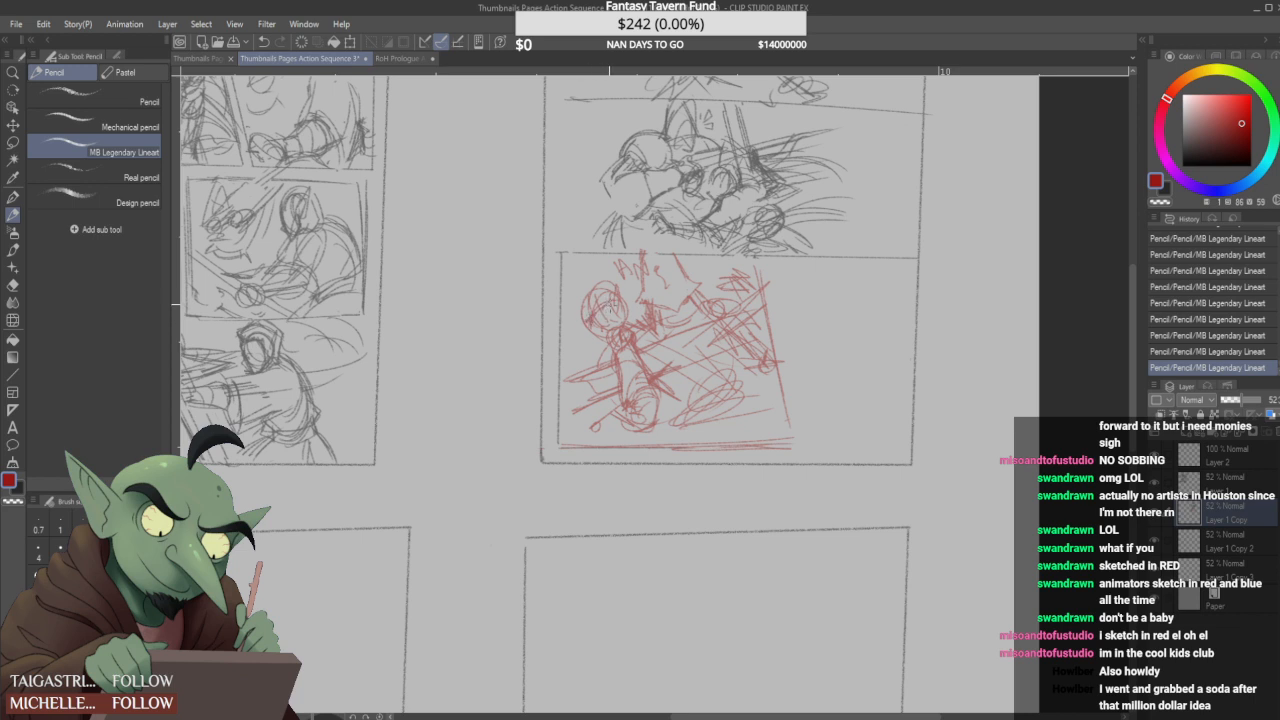
- Add a facial mark inside the round head and scribble a dark oval form in the third panel's lower corner
drag(611, 310, 622, 320)
mouse_move(630, 435)
mouse_down()
mouse_move(676, 391)
mouse_move(584, 438)
mouse_move(581, 415)
mouse_move(600, 442)
mouse_up()
drag(596, 440, 580, 446)
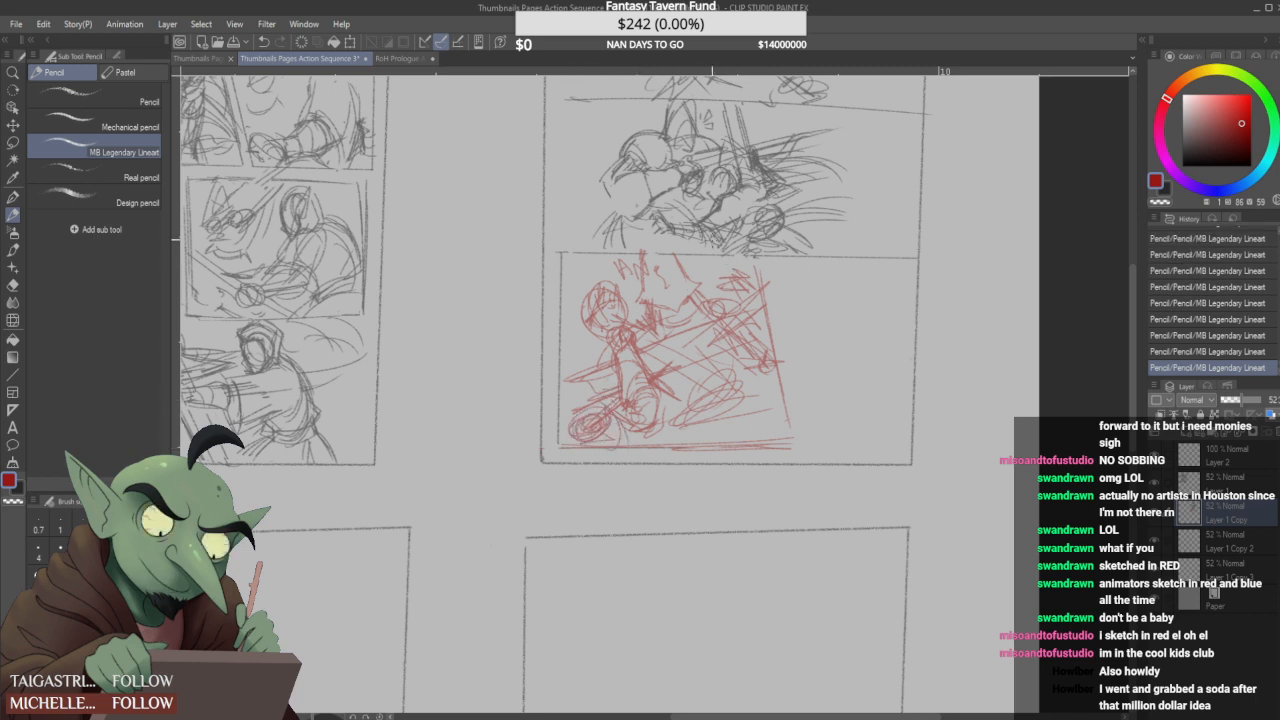
- Clean up and redraw the opposing figure beside the red divider with rounded body shapes and jagged strokes above
mouse_move(727, 266)
mouse_down()
mouse_move(746, 326)
mouse_move(730, 330)
mouse_up()
drag(736, 342, 764, 374)
mouse_move(712, 301)
mouse_down()
mouse_move(738, 304)
mouse_move(771, 352)
mouse_move(747, 317)
mouse_move(728, 324)
mouse_move(742, 320)
mouse_move(722, 300)
mouse_up()
mouse_move(716, 286)
mouse_down()
mouse_move(728, 296)
mouse_move(712, 298)
mouse_move(744, 300)
mouse_move(723, 294)
mouse_move(752, 320)
mouse_up()
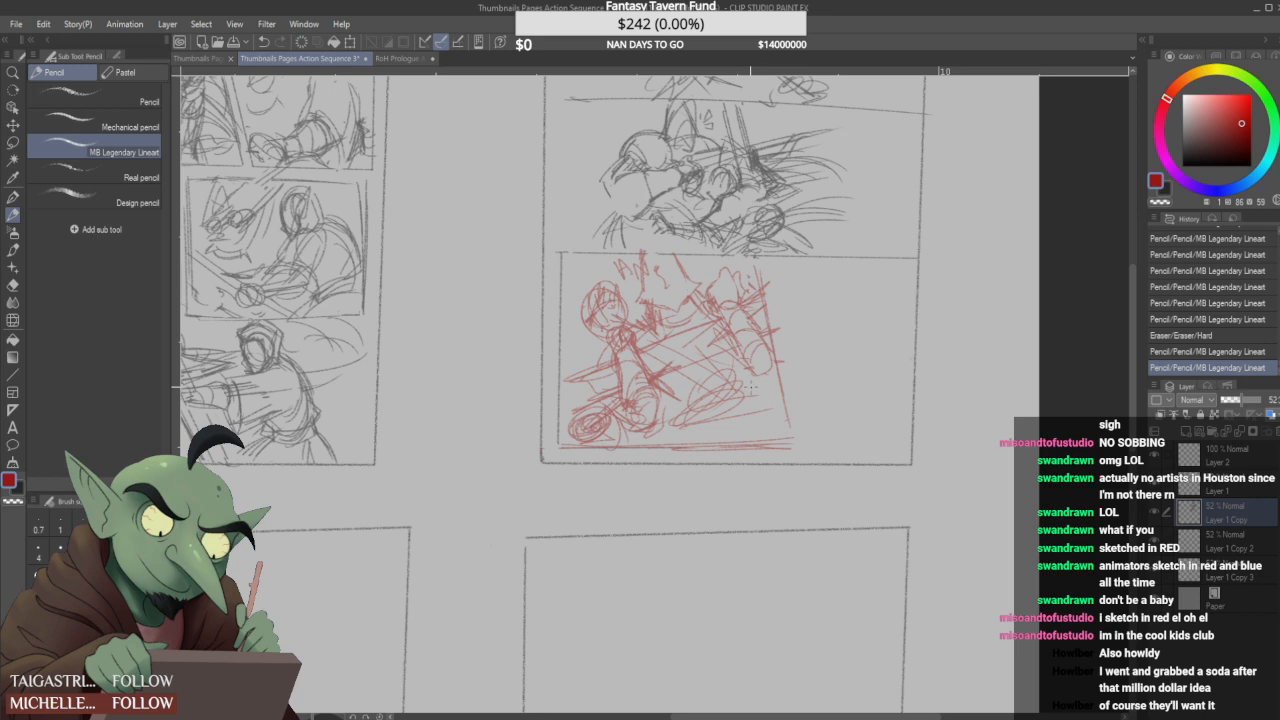
- Clear the hatching between the third panel's two figures, leaving long parallel diagonals, and rework the opposing figure's torso in red
drag(602, 374, 578, 395)
drag(758, 341, 669, 373)
drag(735, 352, 667, 383)
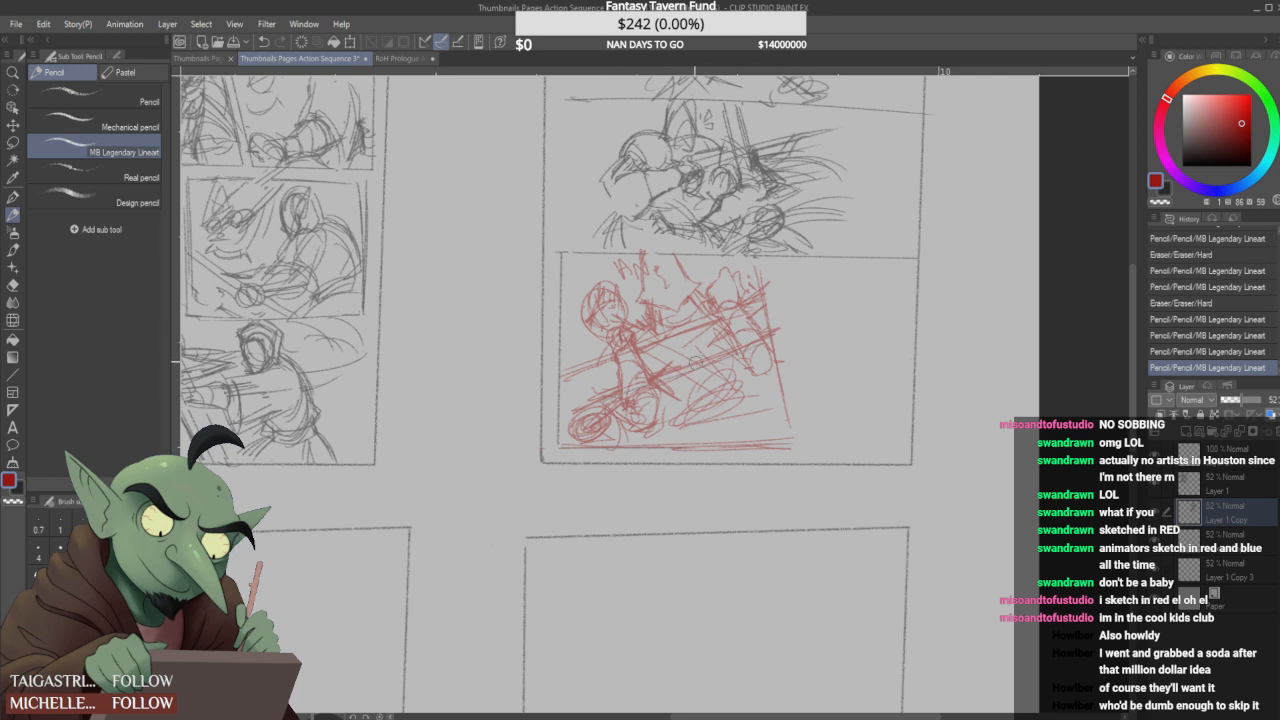
drag(683, 273, 676, 268)
mouse_move(720, 326)
mouse_down()
mouse_move(741, 365)
mouse_move(752, 334)
mouse_up()
drag(754, 318, 762, 344)
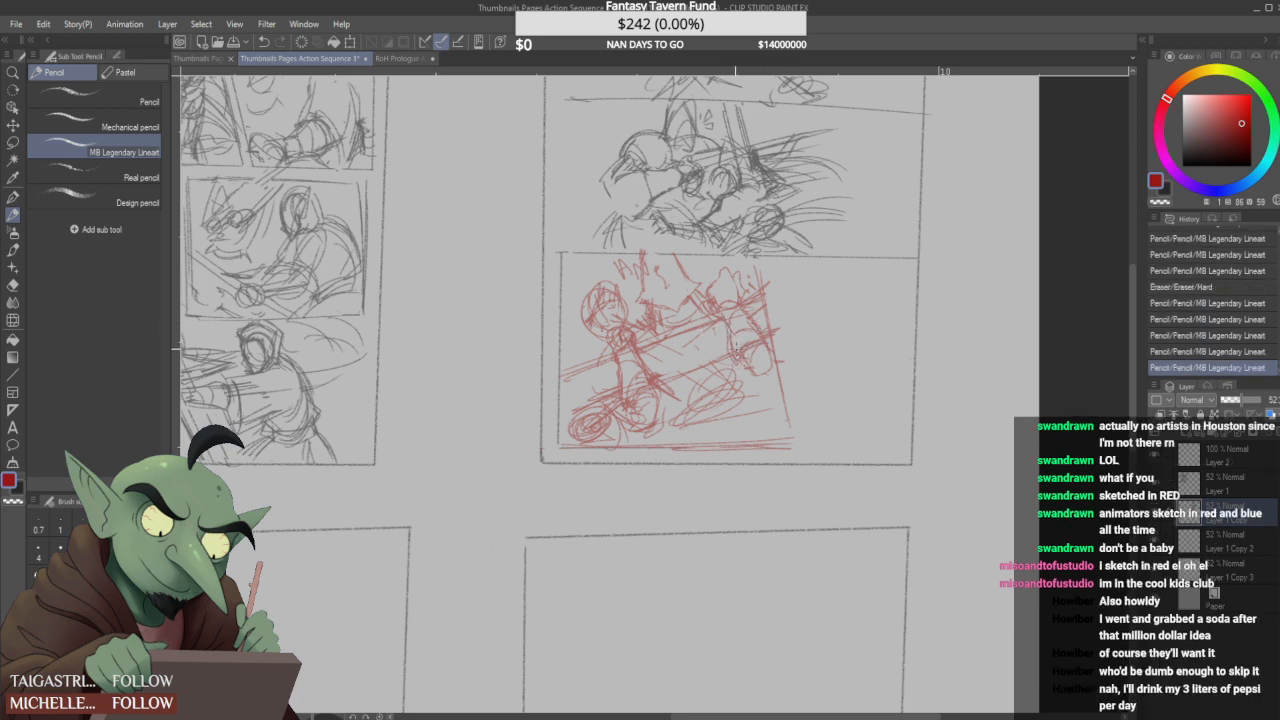
- Redraw the opposing figure's rounded lower form and add sweeping ground strokes beneath it in the third panel
mouse_move(736, 364)
mouse_down()
mouse_move(758, 389)
mouse_move(748, 371)
mouse_move(775, 361)
mouse_move(767, 351)
mouse_move(748, 376)
mouse_up()
mouse_move(736, 368)
mouse_down()
mouse_move(754, 401)
mouse_move(680, 413)
mouse_move(738, 385)
mouse_move(675, 418)
mouse_up()
mouse_move(766, 391)
mouse_down()
mouse_move(675, 432)
mouse_move(765, 392)
mouse_up()
mouse_move(702, 444)
mouse_down()
mouse_move(791, 411)
mouse_move(740, 425)
mouse_move(788, 404)
mouse_up()
mouse_move(748, 393)
mouse_down()
mouse_move(781, 388)
mouse_move(750, 362)
mouse_up()
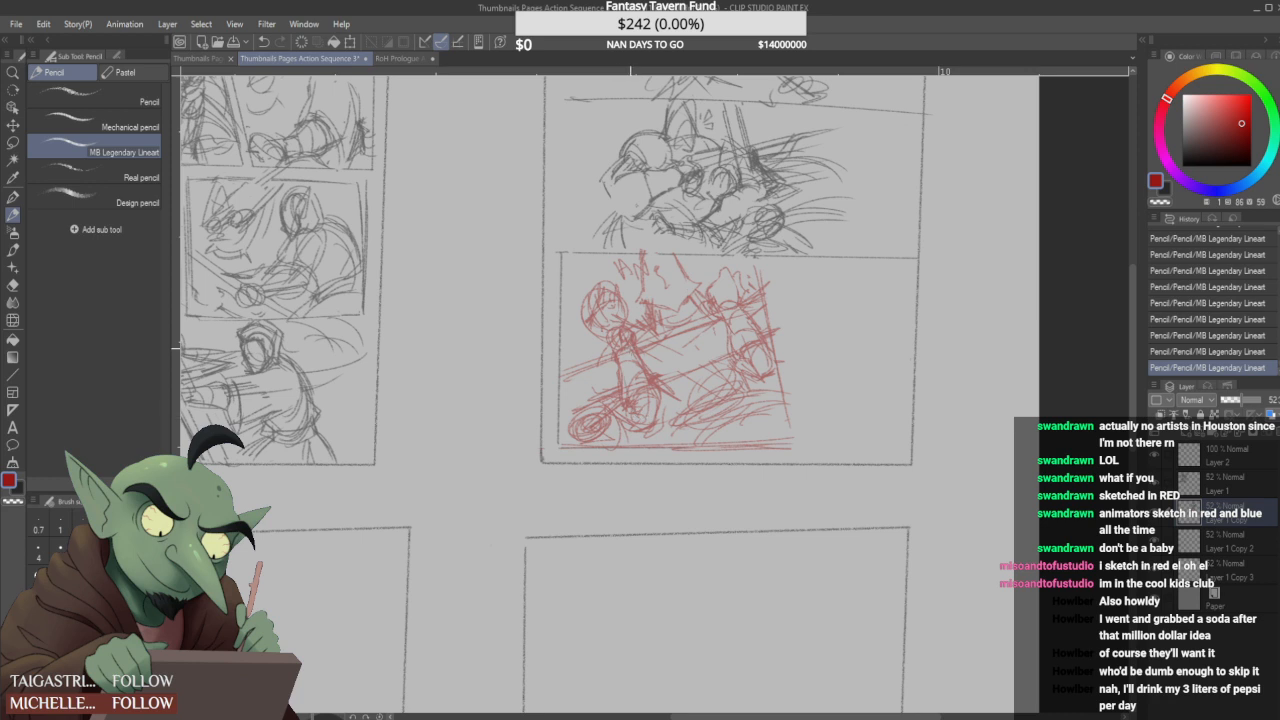
- Add strokes around the round head of the first figure in the third panel
mouse_move(581, 269)
mouse_down()
mouse_move(570, 358)
mouse_move(587, 357)
mouse_up()
drag(594, 288, 576, 310)
scroll(695, 373, down, 1)
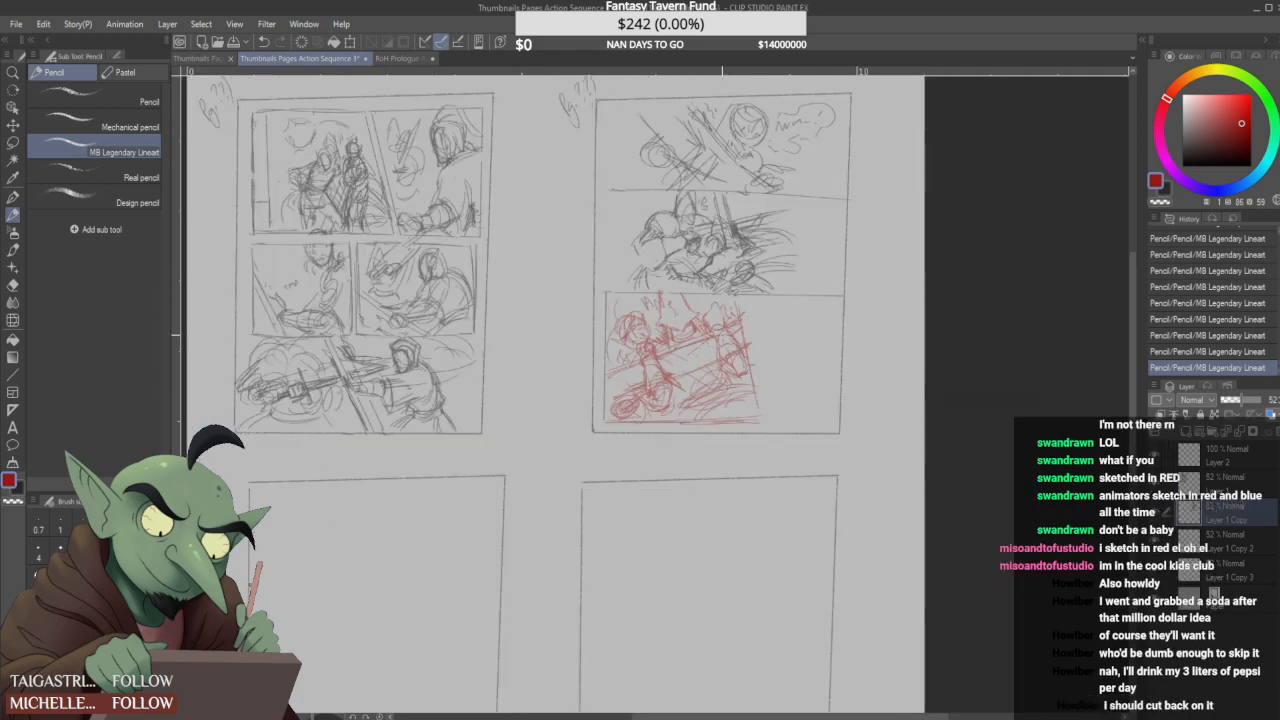
scroll(695, 286, up, 1)
scroll(704, 341, down, 1)
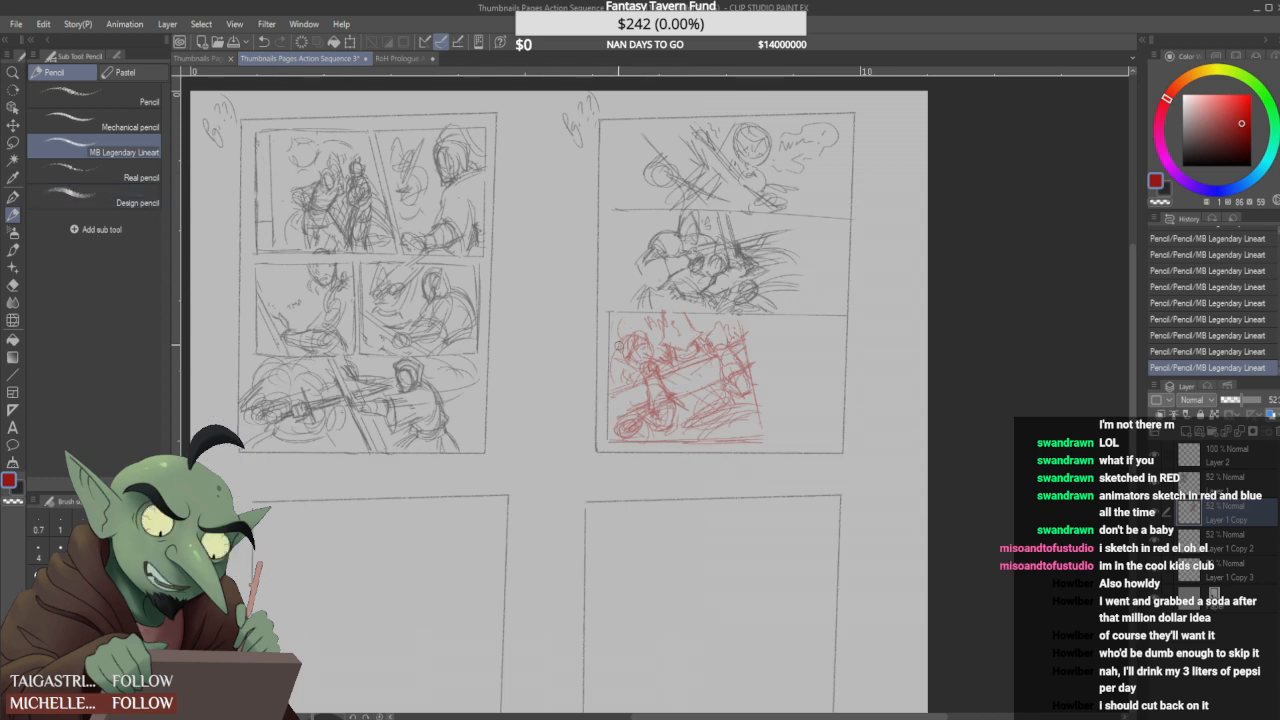
- Erase the third panel's outer vertical red border and redraw it slightly farther inside the page frame
drag(608, 313, 610, 430)
drag(614, 348, 615, 438)
drag(614, 322, 613, 441)
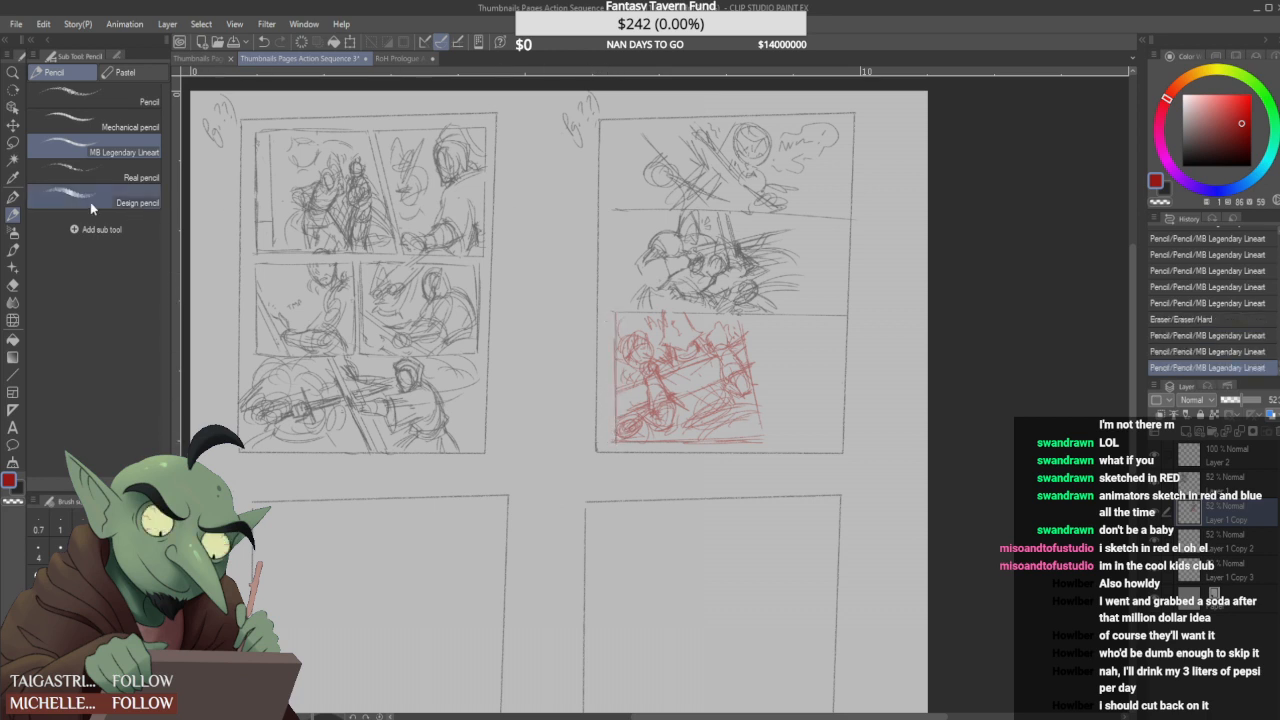
- Lasso the third panel's red sketch, shift it slightly left toward the page frame, and erase the upper slanted border
key(m)
mouse_move(625, 440)
mouse_down()
mouse_move(611, 356)
mouse_move(629, 301)
mouse_move(734, 310)
mouse_move(785, 369)
mouse_move(786, 420)
mouse_move(769, 441)
mouse_move(694, 444)
mouse_move(723, 413)
mouse_up()
key(ctrl+t)
click(664, 474)
key(ctrl+d)
mouse_move(736, 326)
mouse_down()
mouse_move(760, 411)
mouse_move(747, 348)
mouse_up()
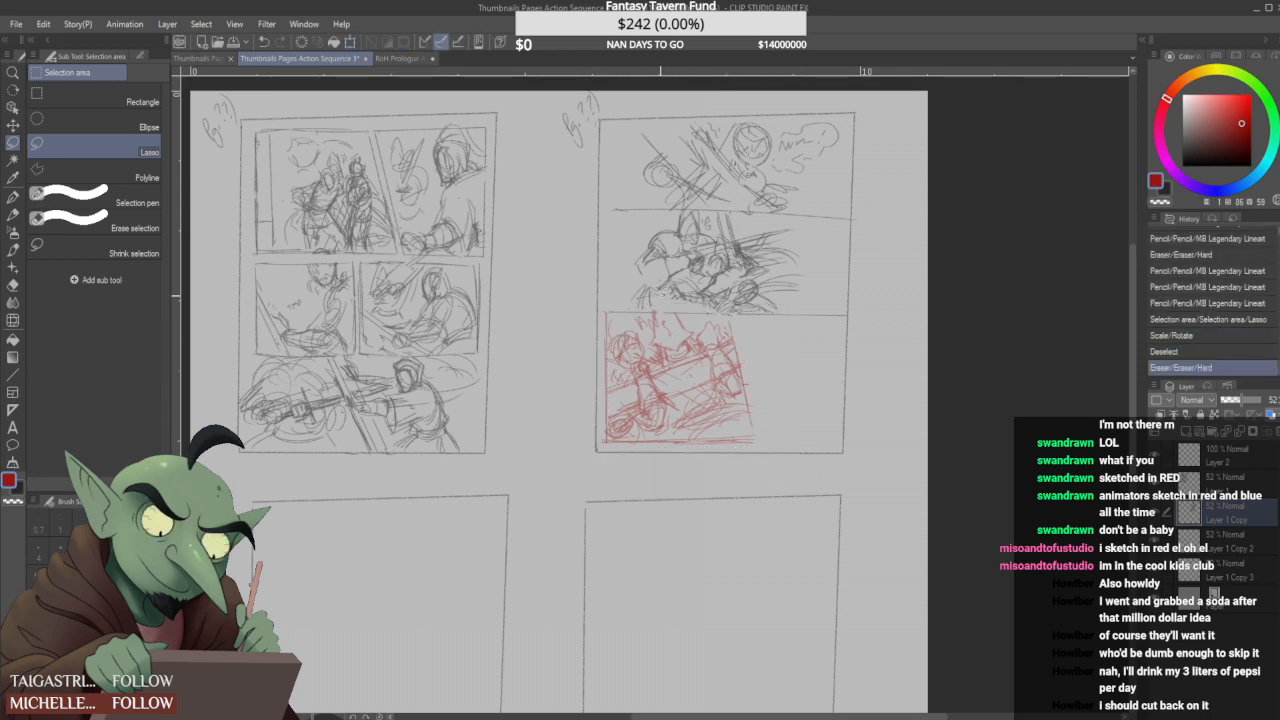
- Lasso the red figures without the slanted border, nudge them farther left, and erase stray lines beside the opposing figure
mouse_move(614, 368)
mouse_down()
mouse_move(612, 322)
mouse_move(629, 310)
mouse_move(716, 310)
mouse_move(748, 393)
mouse_move(749, 426)
mouse_move(613, 430)
mouse_up()
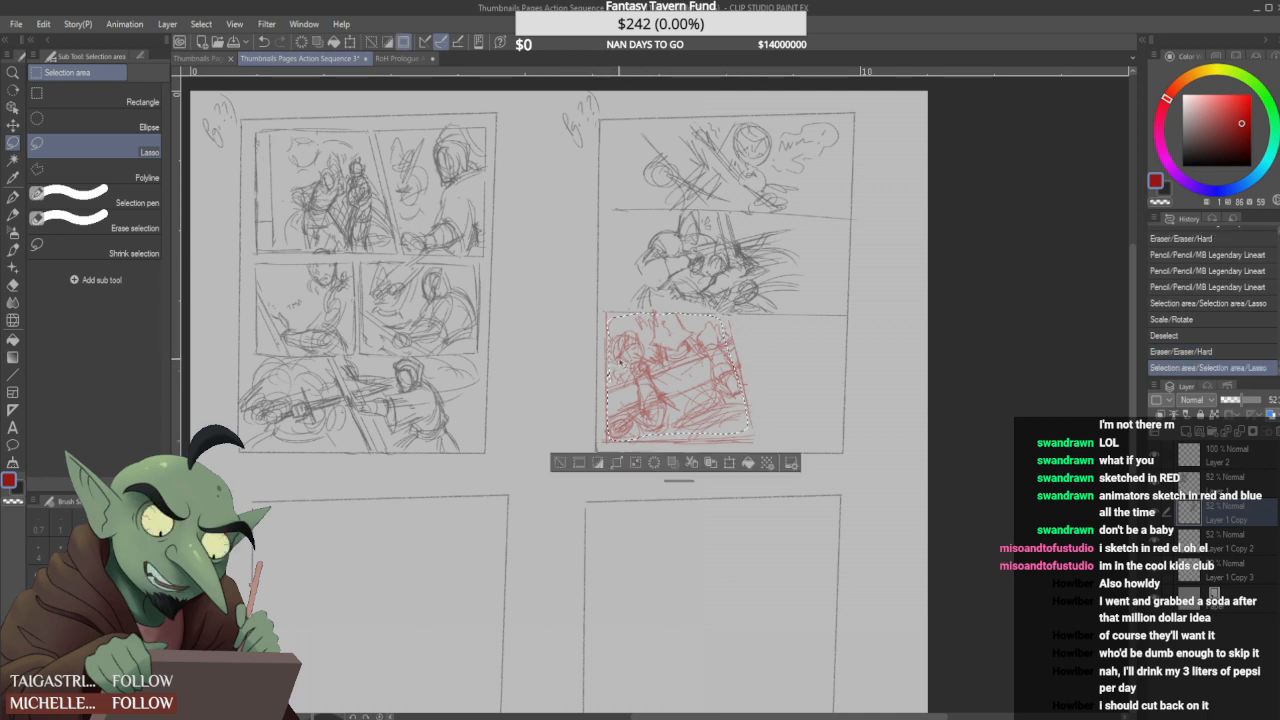
key(ctrl+t)
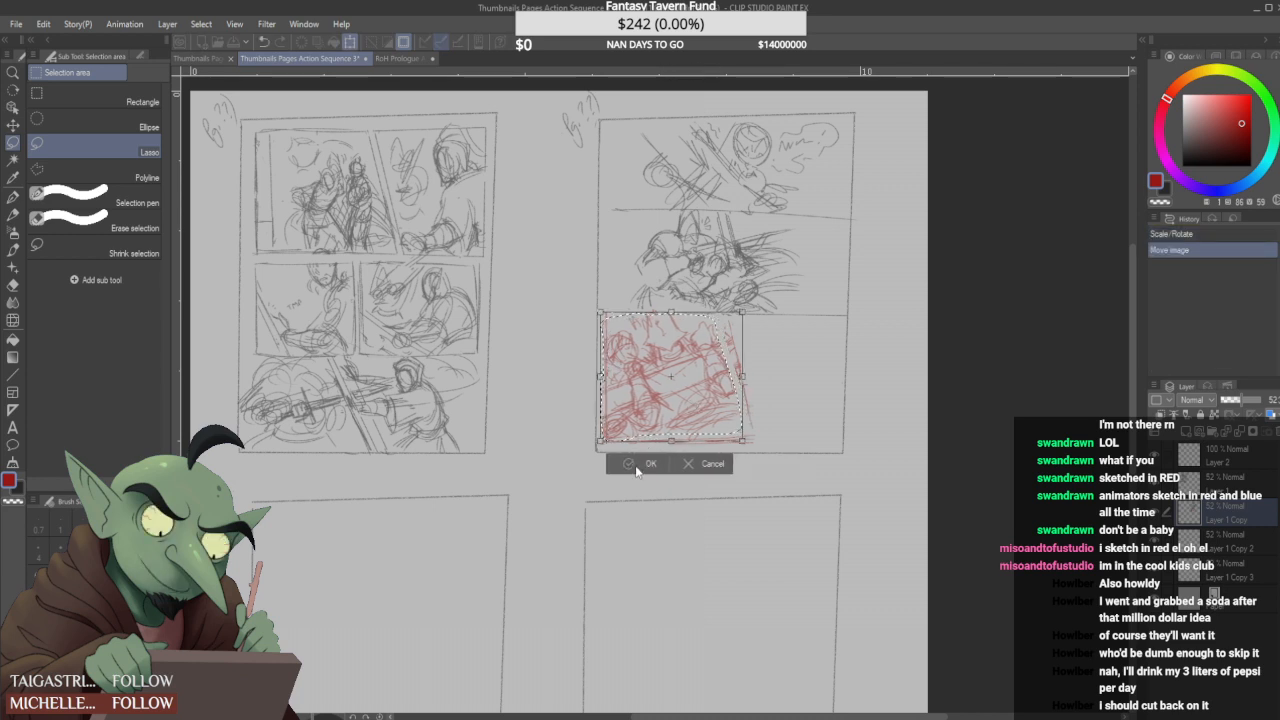
key(Return)
key(ctrl+d)
mouse_move(739, 365)
mouse_down()
mouse_move(727, 336)
mouse_move(739, 387)
mouse_up()
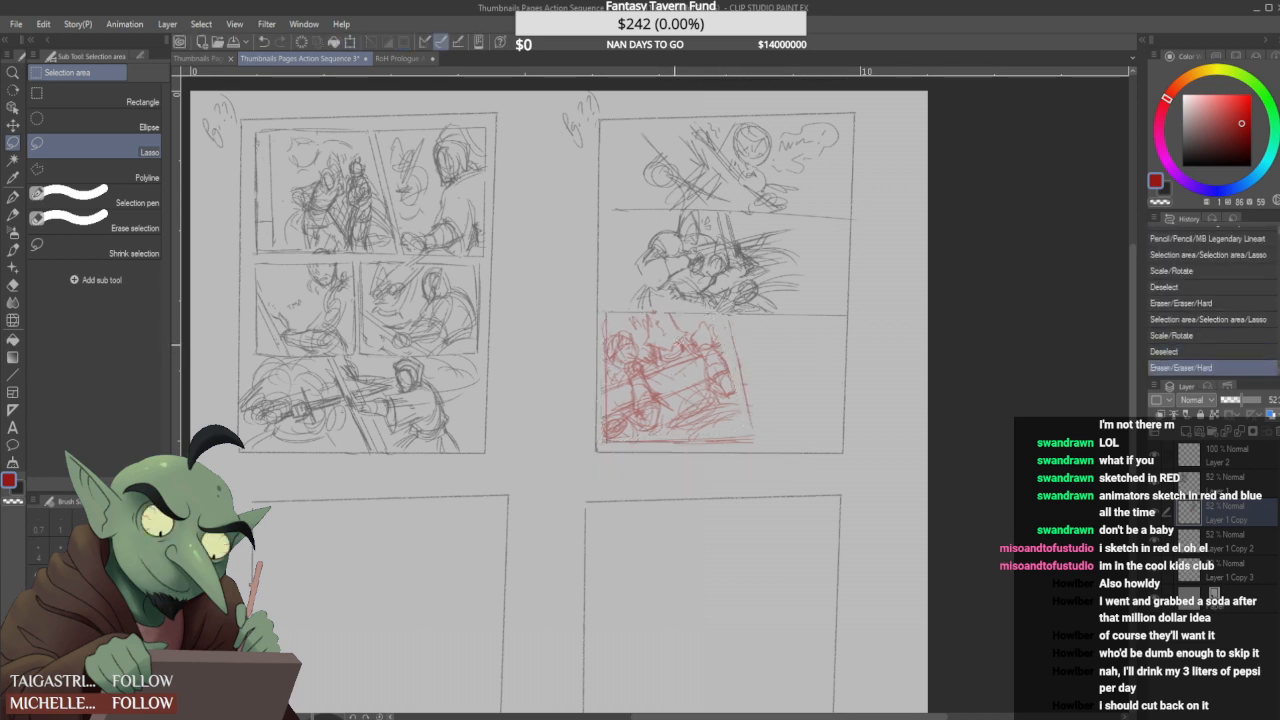
- Touch up the opposing figure and the jagged strokes above the figures, and add a curved stroke near the ground
click(13, 215)
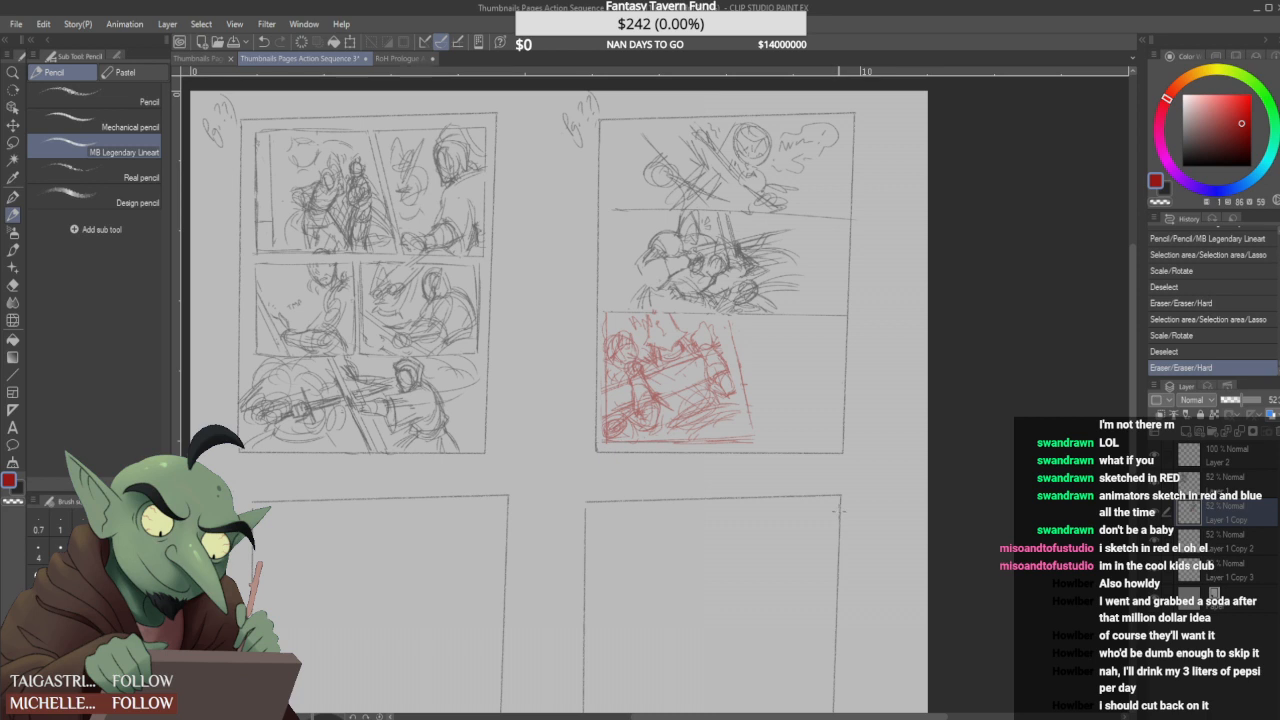
mouse_move(712, 346)
mouse_down()
mouse_move(728, 338)
mouse_move(737, 379)
mouse_move(709, 348)
mouse_move(736, 360)
mouse_up()
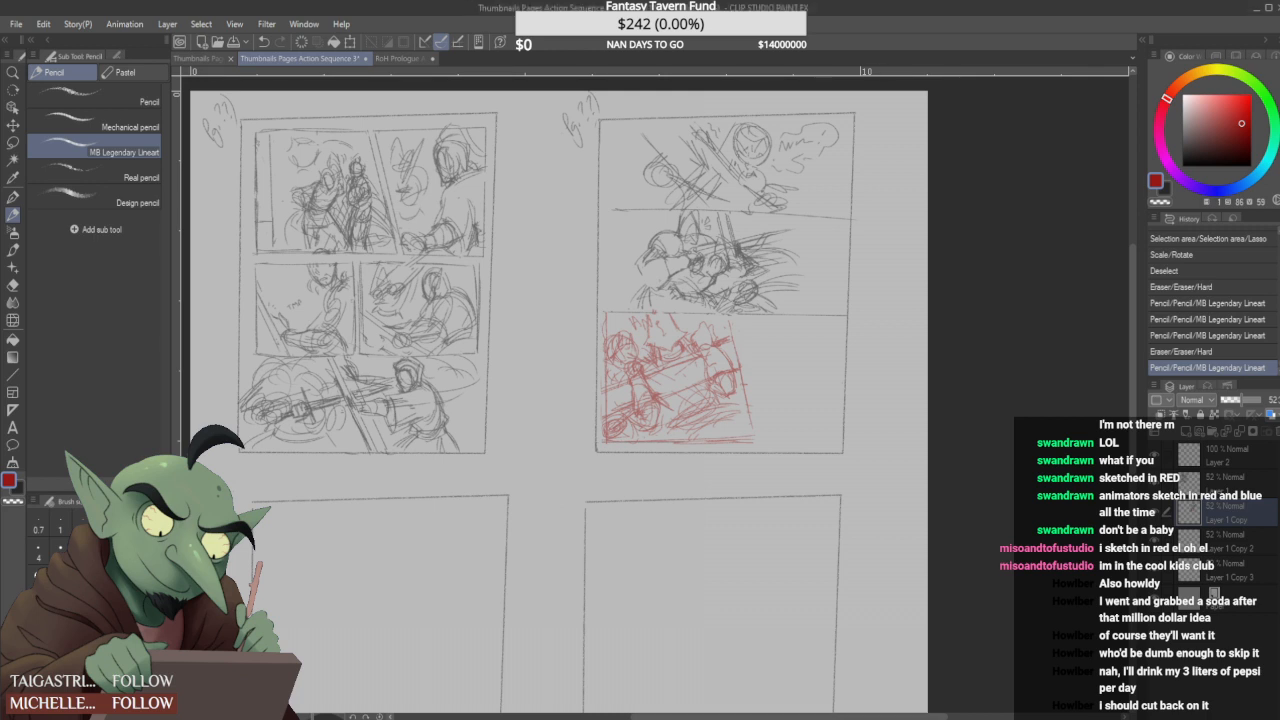
drag(627, 330, 652, 373)
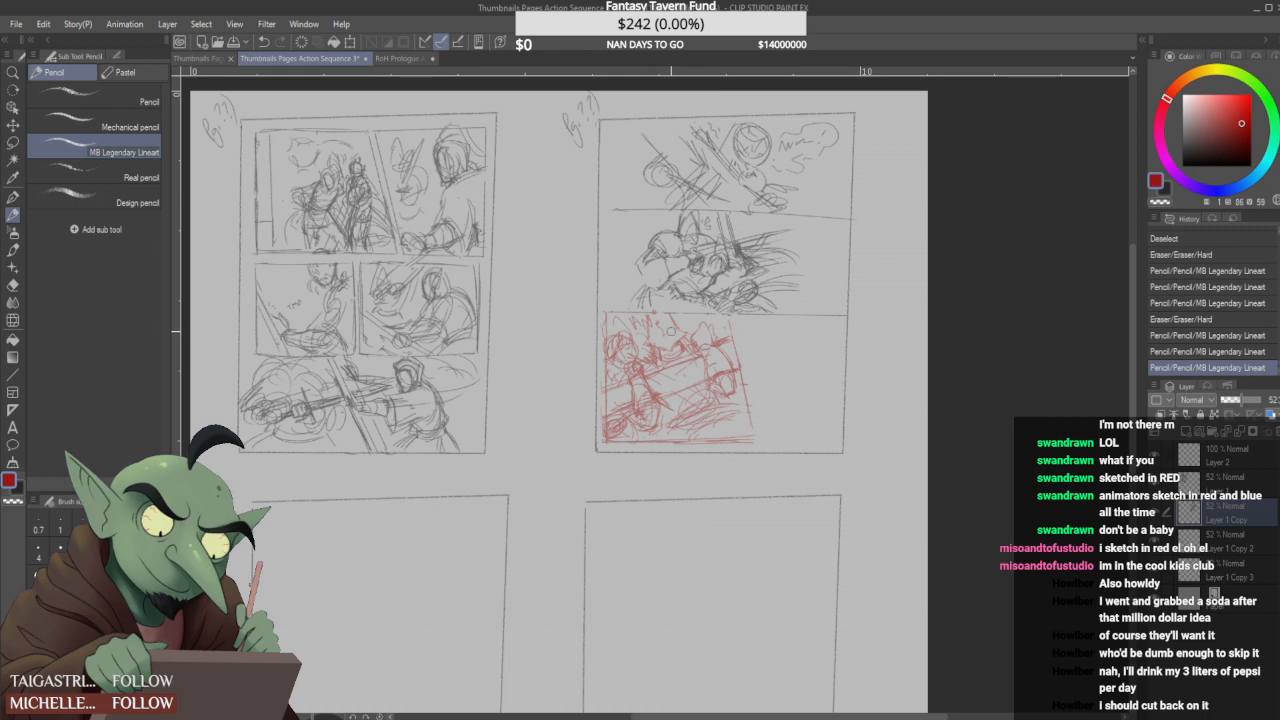
drag(735, 425, 738, 409)
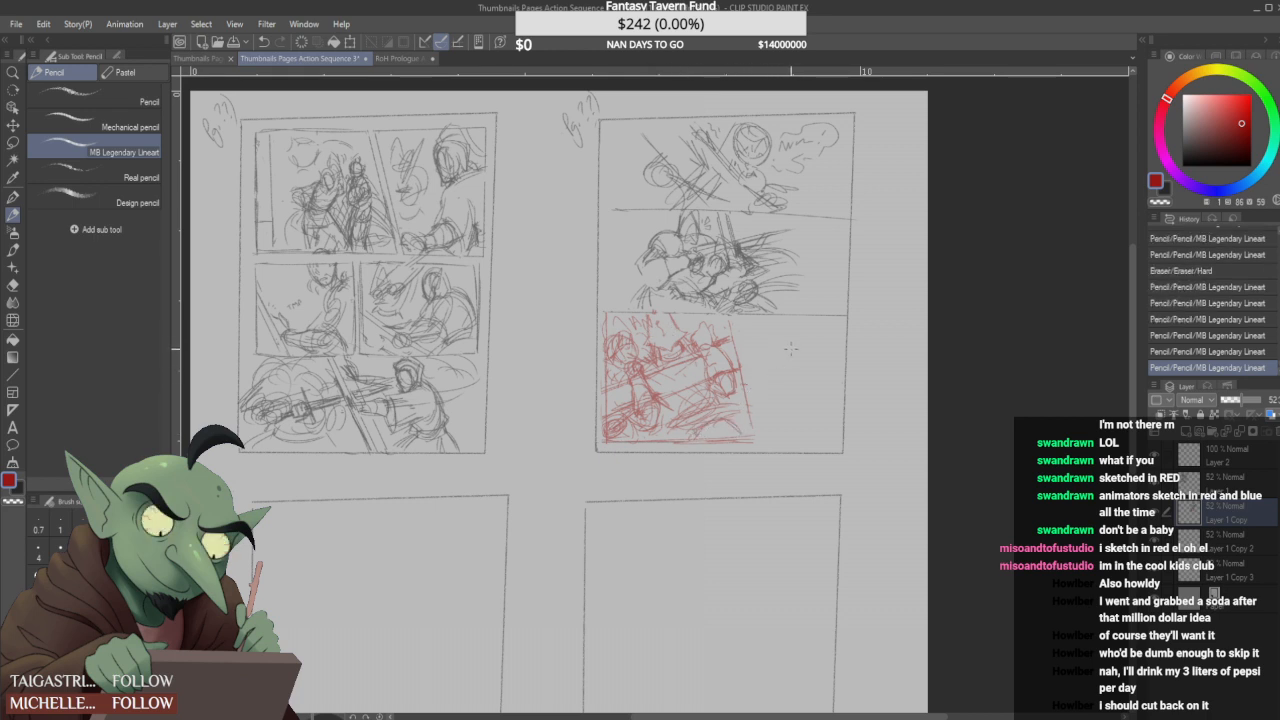
- Retrace the third panel's slanted side border in red, and erase it
drag(738, 332, 761, 421)
drag(732, 322, 761, 432)
drag(741, 345, 760, 434)
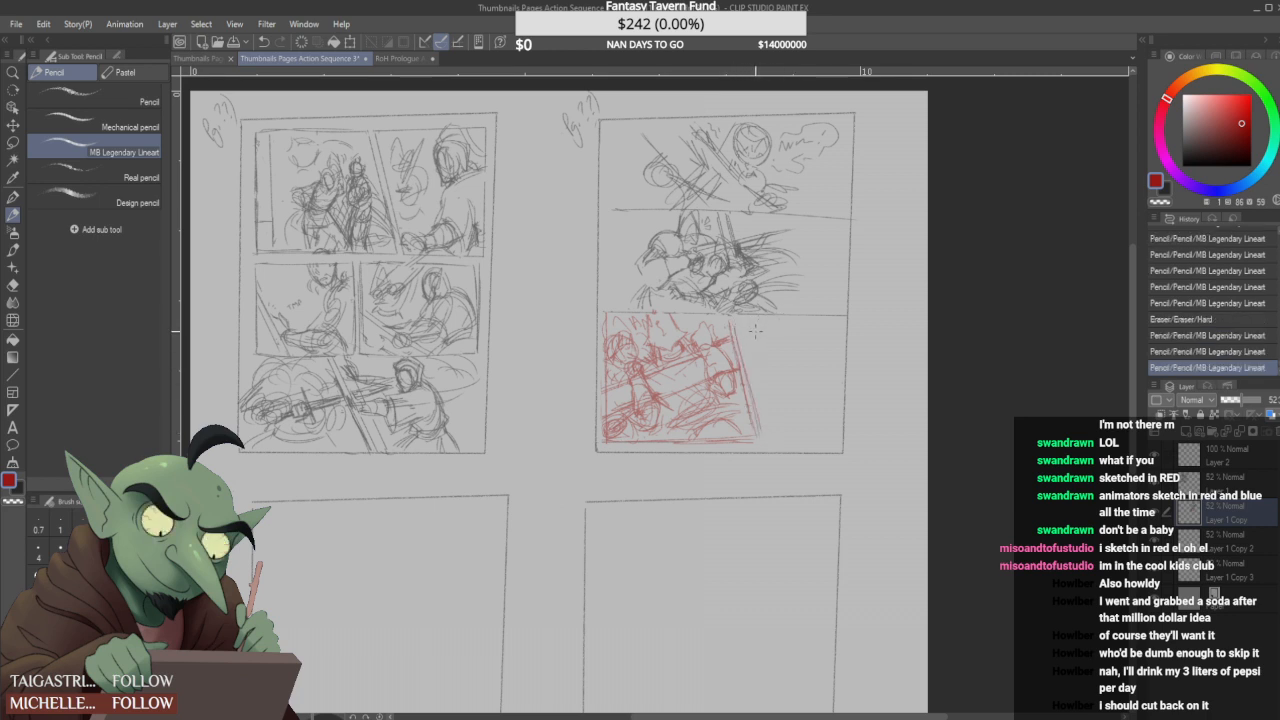
drag(731, 324, 760, 440)
click(13, 143)
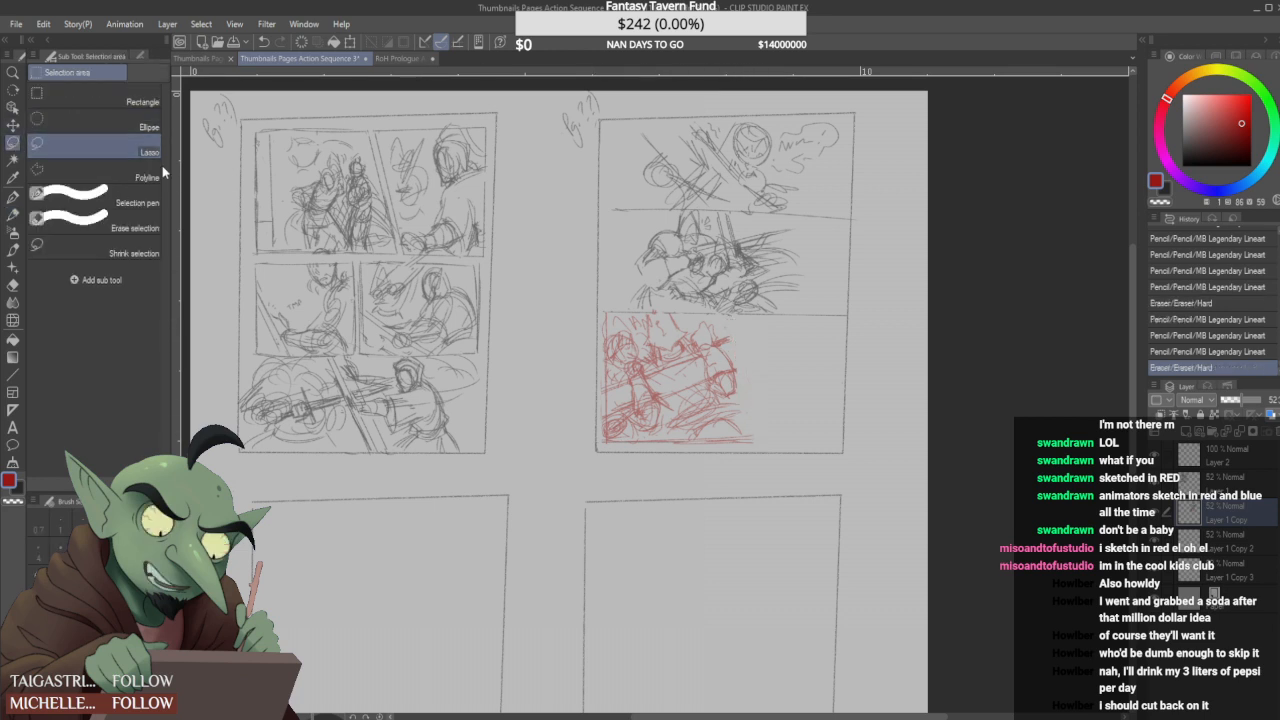
mouse_move(603, 442)
mouse_down()
mouse_move(608, 292)
mouse_move(608, 426)
mouse_move(610, 412)
mouse_up()
key(ctrl+d)
key(ctrl+d)
drag(599, 308, 608, 370)
key(ctrl+d)
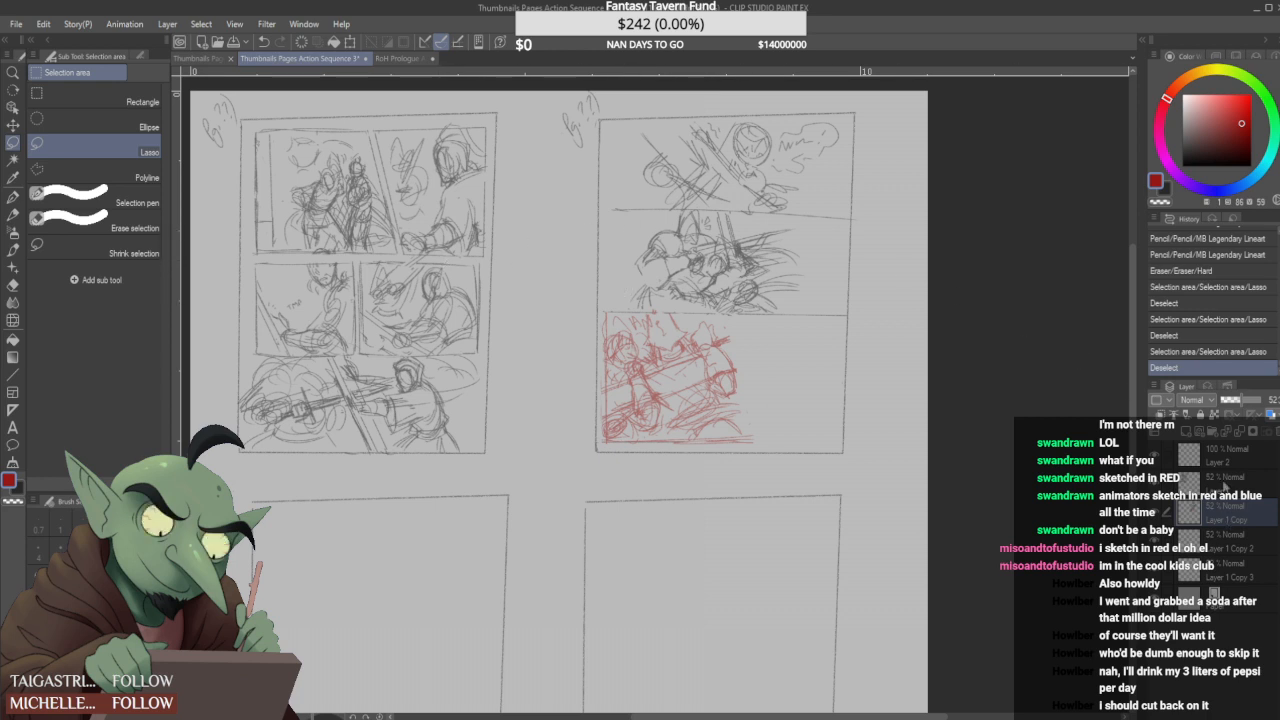
- Lasso the crouching figure in the second panel, move it slightly right, and erase the overlapping lines
mouse_move(648, 305)
mouse_down()
mouse_move(624, 292)
mouse_move(684, 208)
mouse_move(718, 228)
mouse_move(700, 272)
mouse_move(662, 288)
mouse_move(656, 306)
mouse_move(686, 282)
mouse_up()
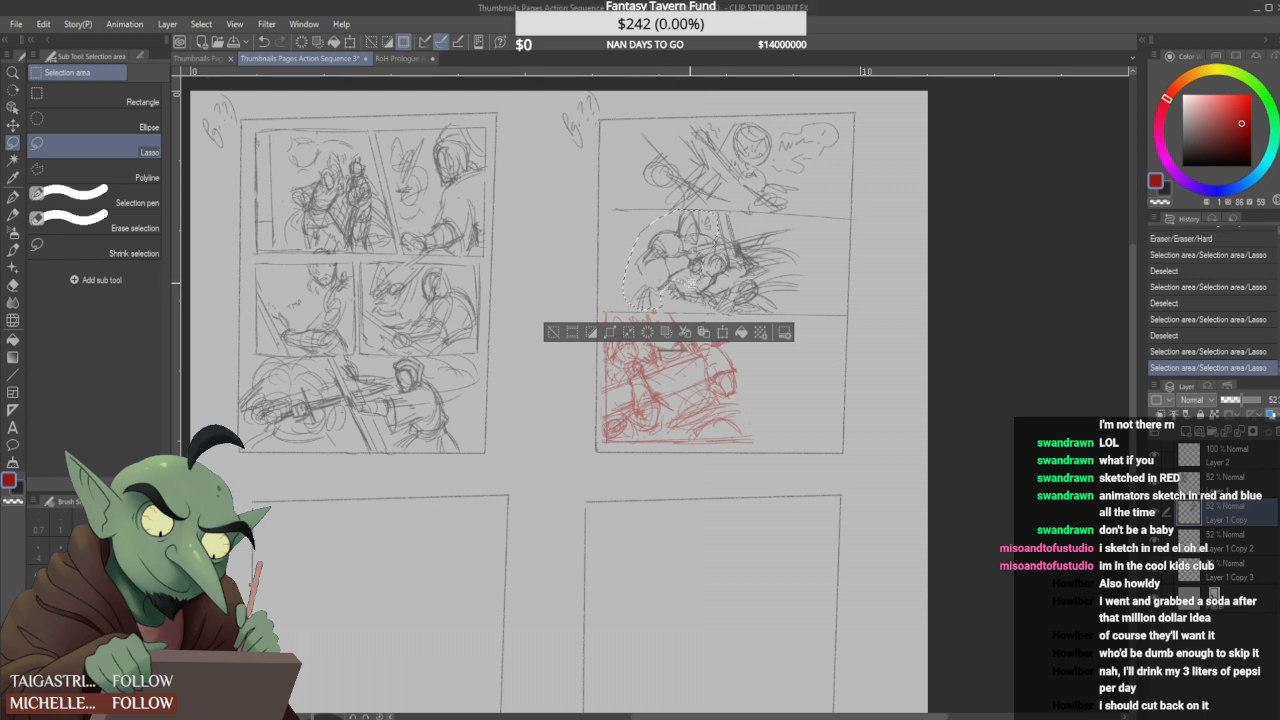
key(ctrl+t)
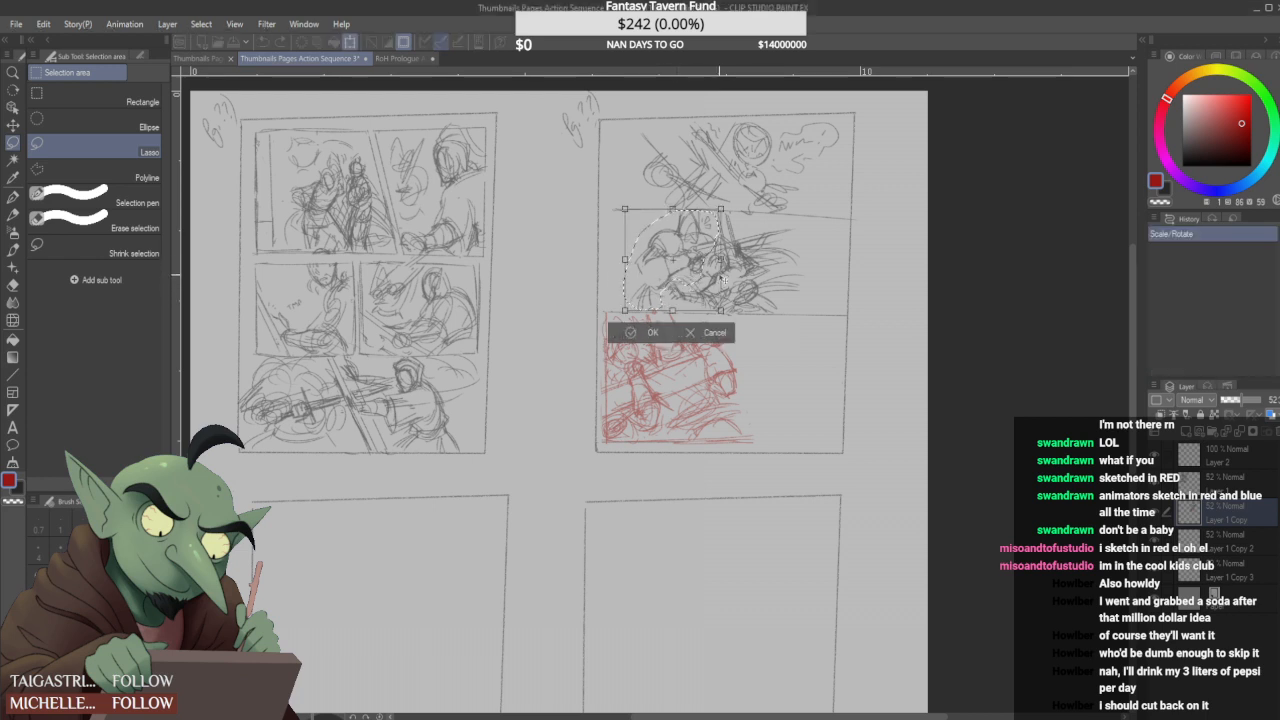
drag(729, 278, 733, 278)
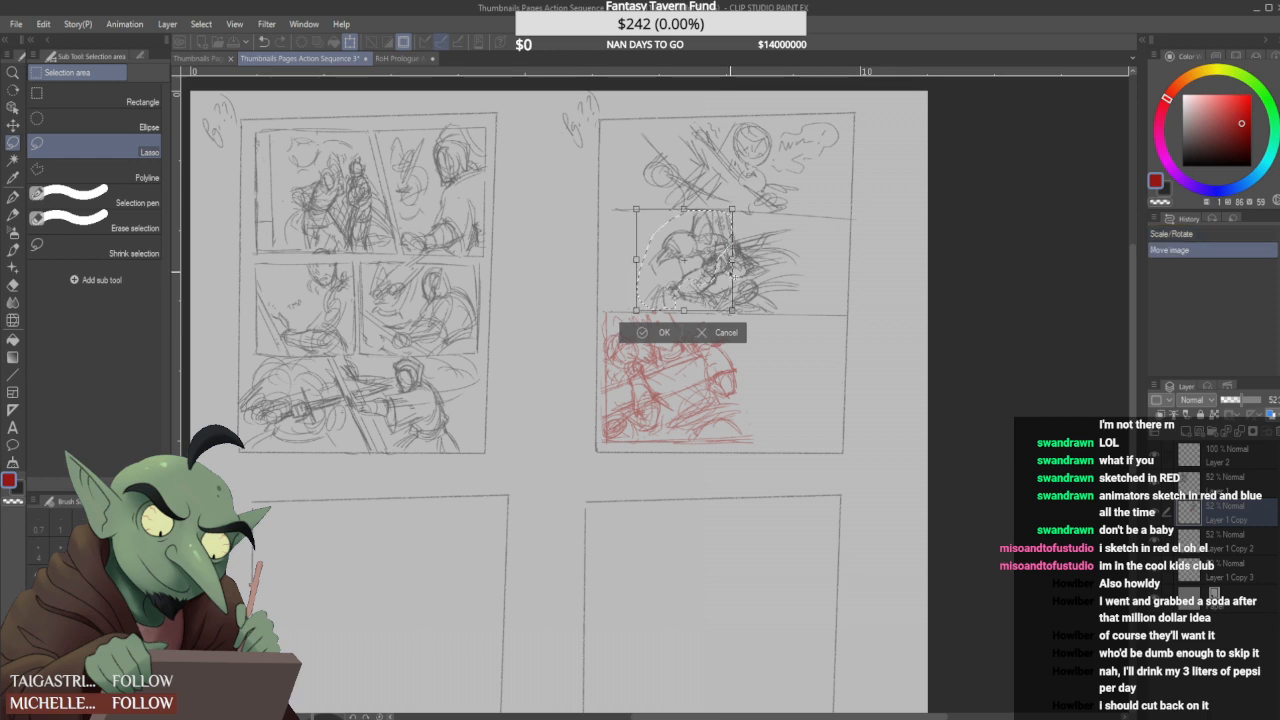
key(Return)
key(ctrl+d)
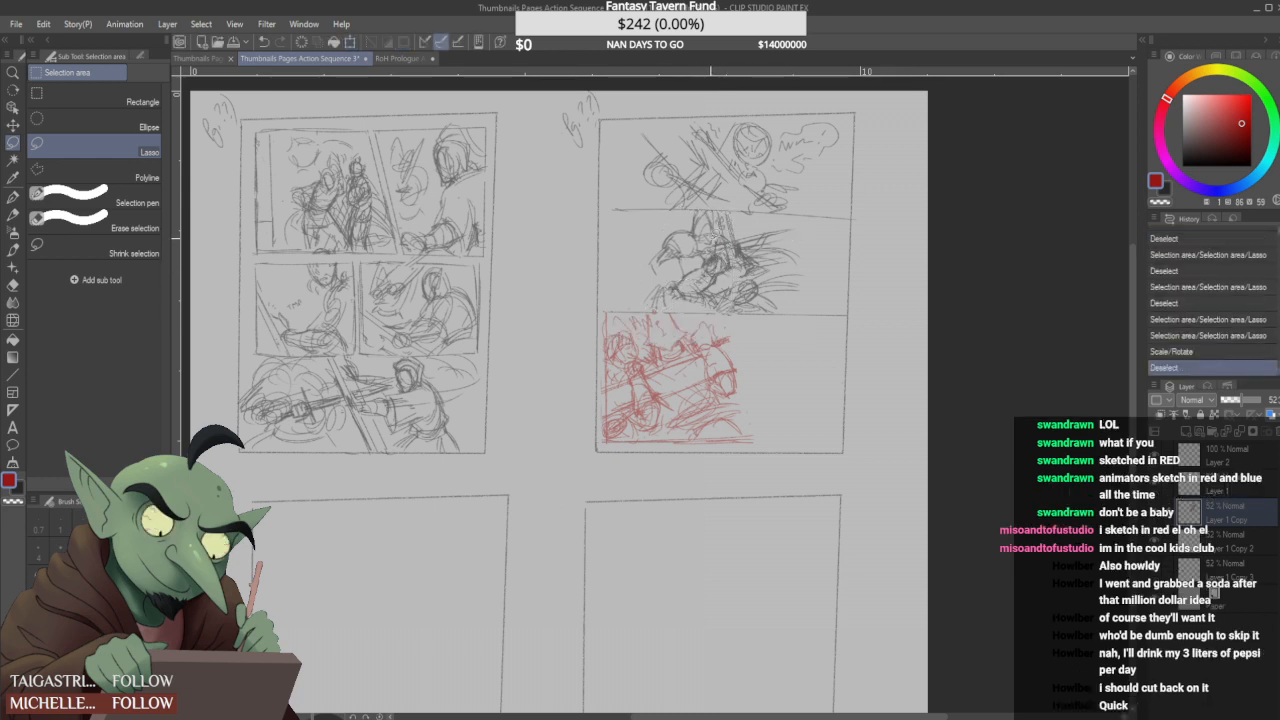
drag(712, 269, 716, 266)
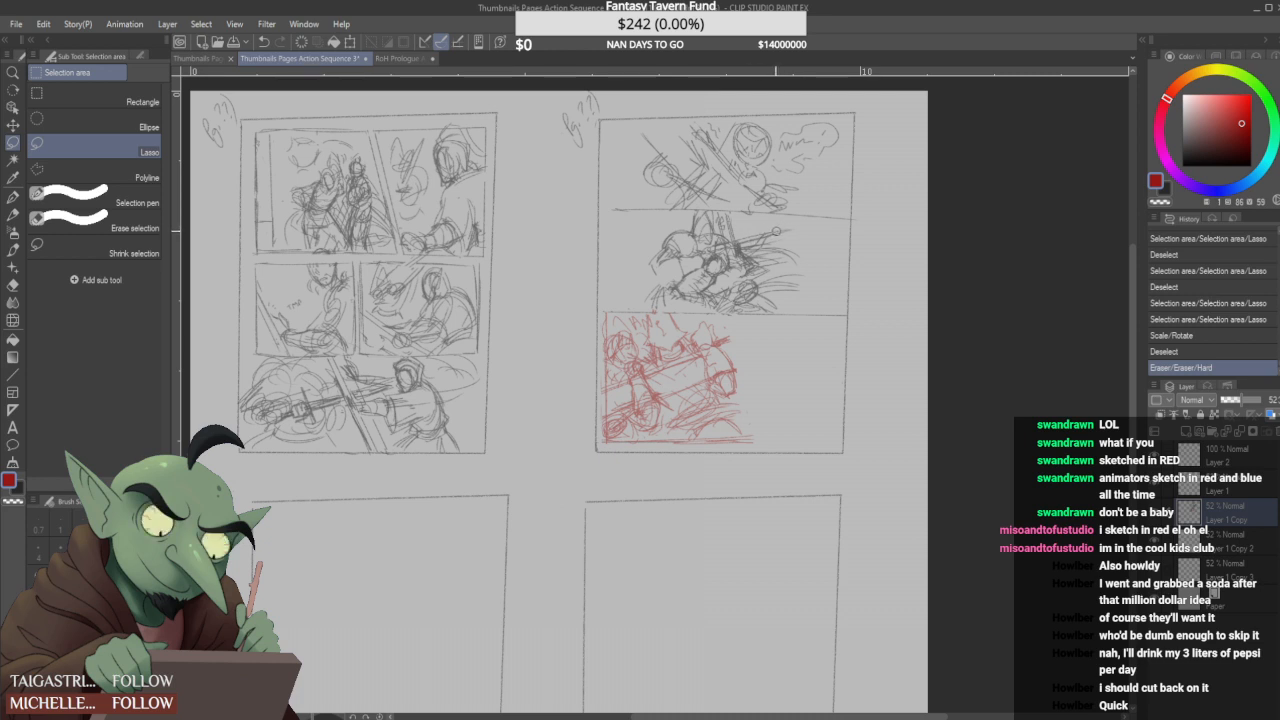
- Draw red horizontal speed lines on both sides of the second panel's crouching figure with the pencil, undoing unwanted strokes
key(p)
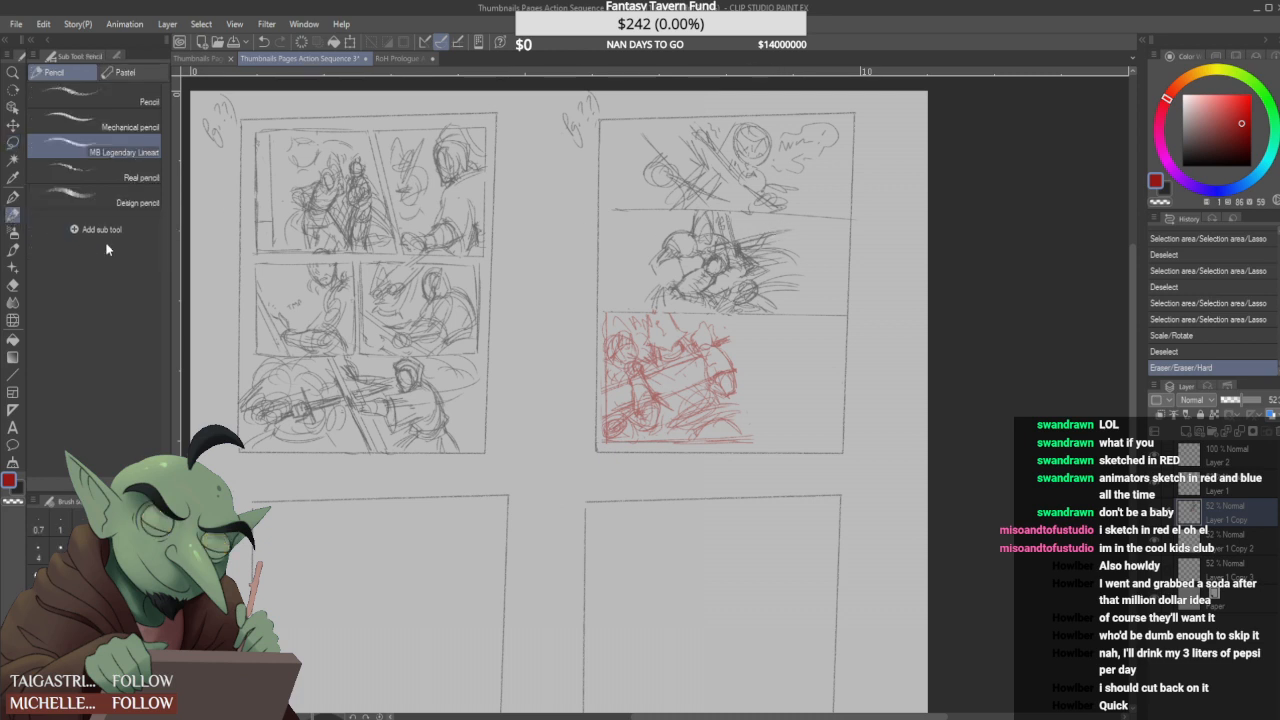
mouse_move(744, 267)
mouse_down()
mouse_move(825, 265)
mouse_move(830, 281)
mouse_up()
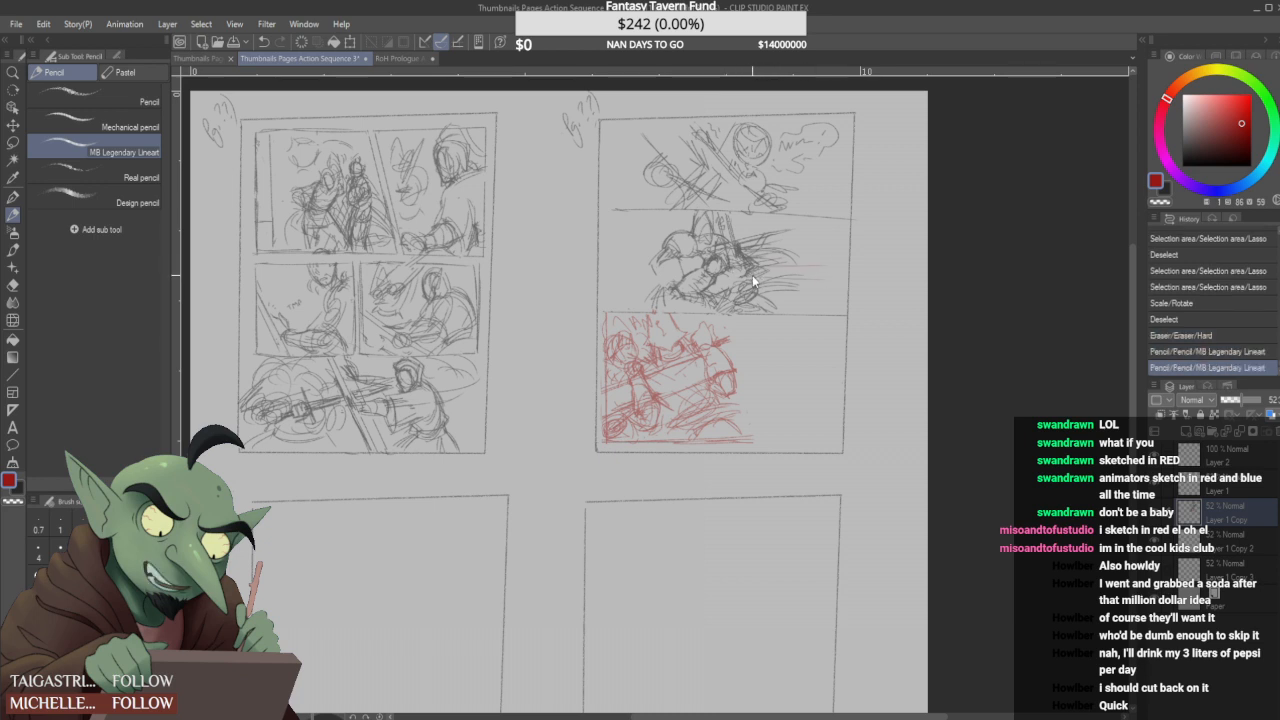
key(ctrl+z)
key(ctrl+z)
drag(750, 268, 830, 255)
mouse_move(760, 272)
mouse_down()
mouse_move(842, 264)
mouse_move(844, 242)
mouse_move(836, 284)
mouse_up()
drag(627, 223, 682, 220)
drag(605, 231, 652, 234)
drag(605, 277, 646, 277)
key(ctrl+z)
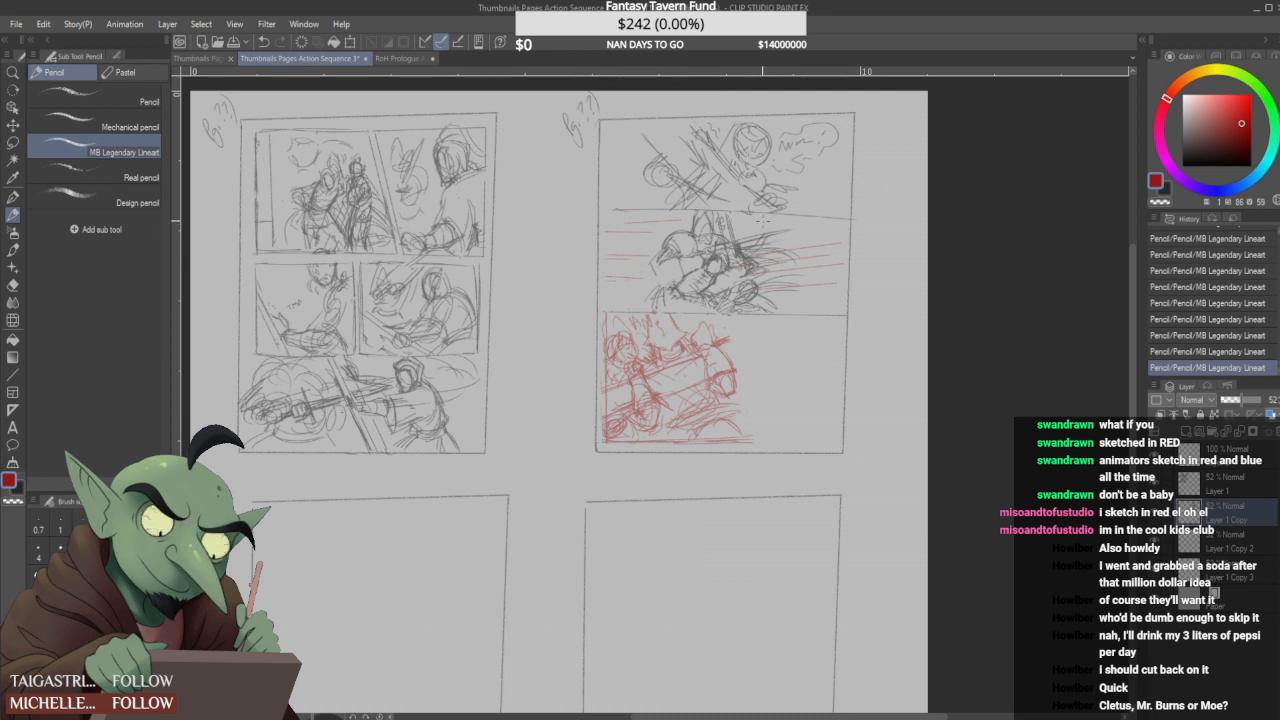
- Fill in more red speed lines along the second panel's upper and lower edges and in front of the figure
drag(740, 226, 838, 226)
key(ctrl+z)
drag(610, 302, 798, 307)
key(ctrl+z)
drag(607, 291, 658, 296)
key(ctrl+z)
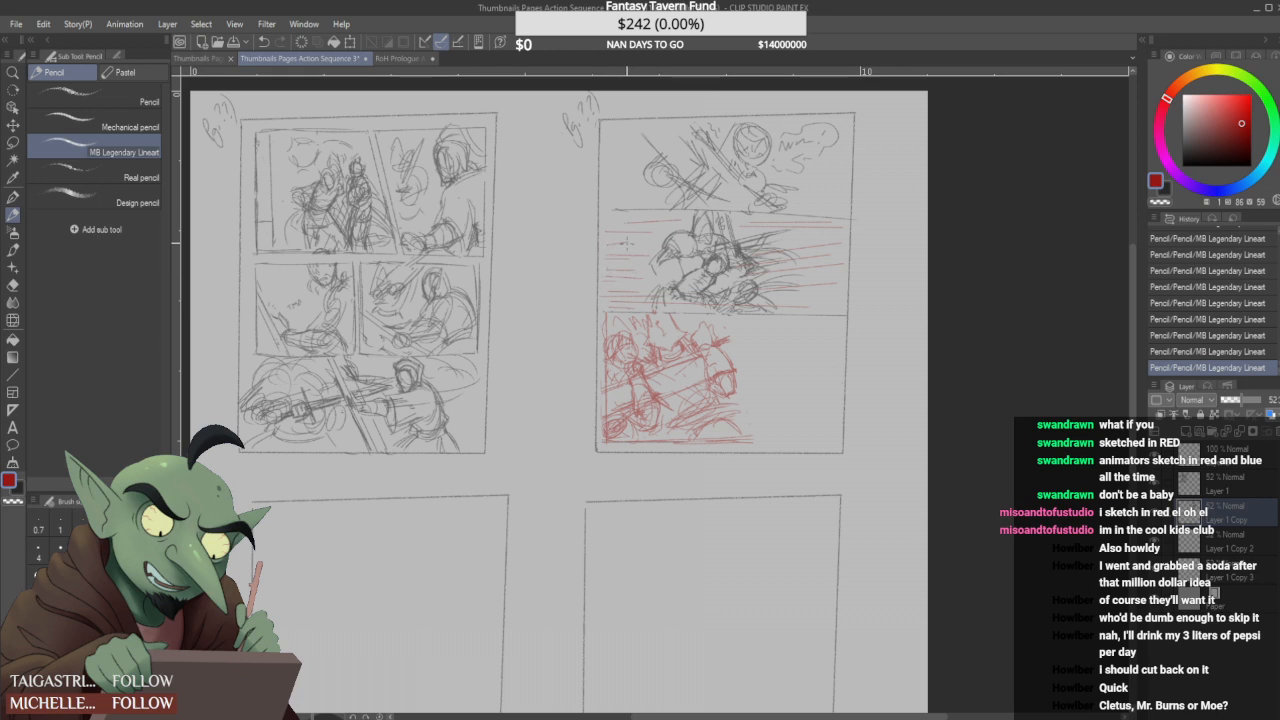
key(ctrl+z)
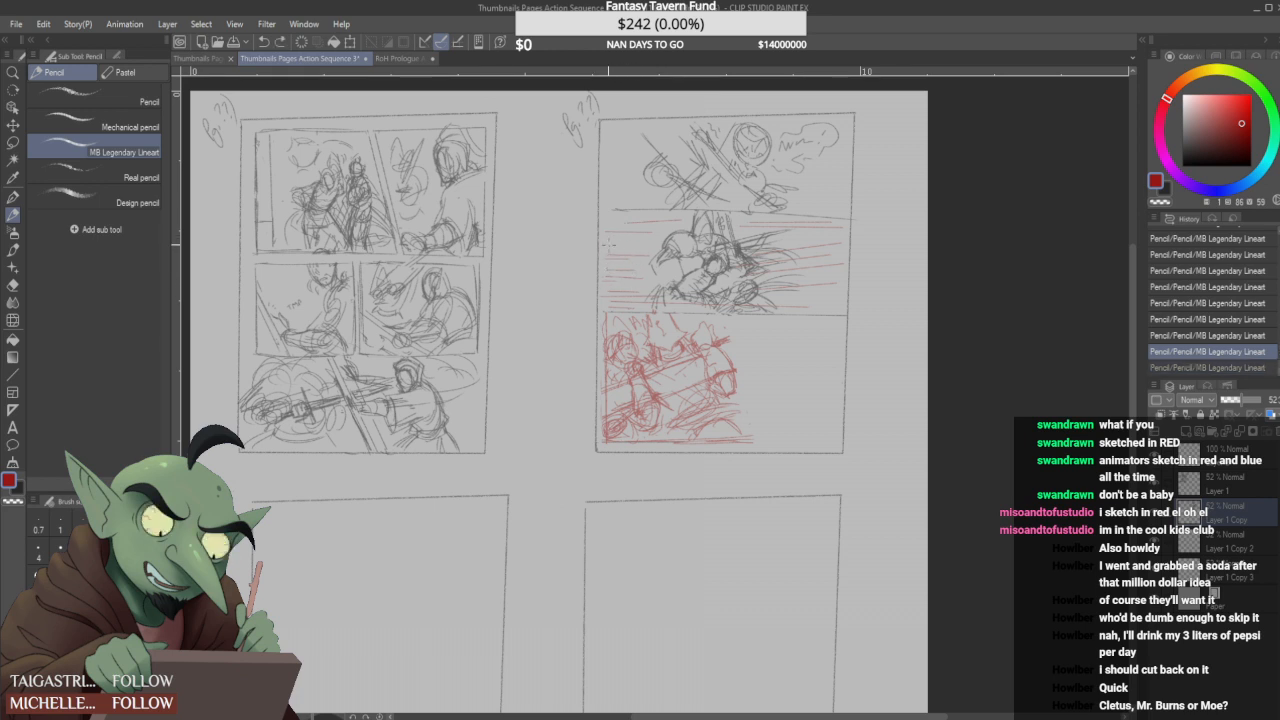
drag(607, 246, 630, 245)
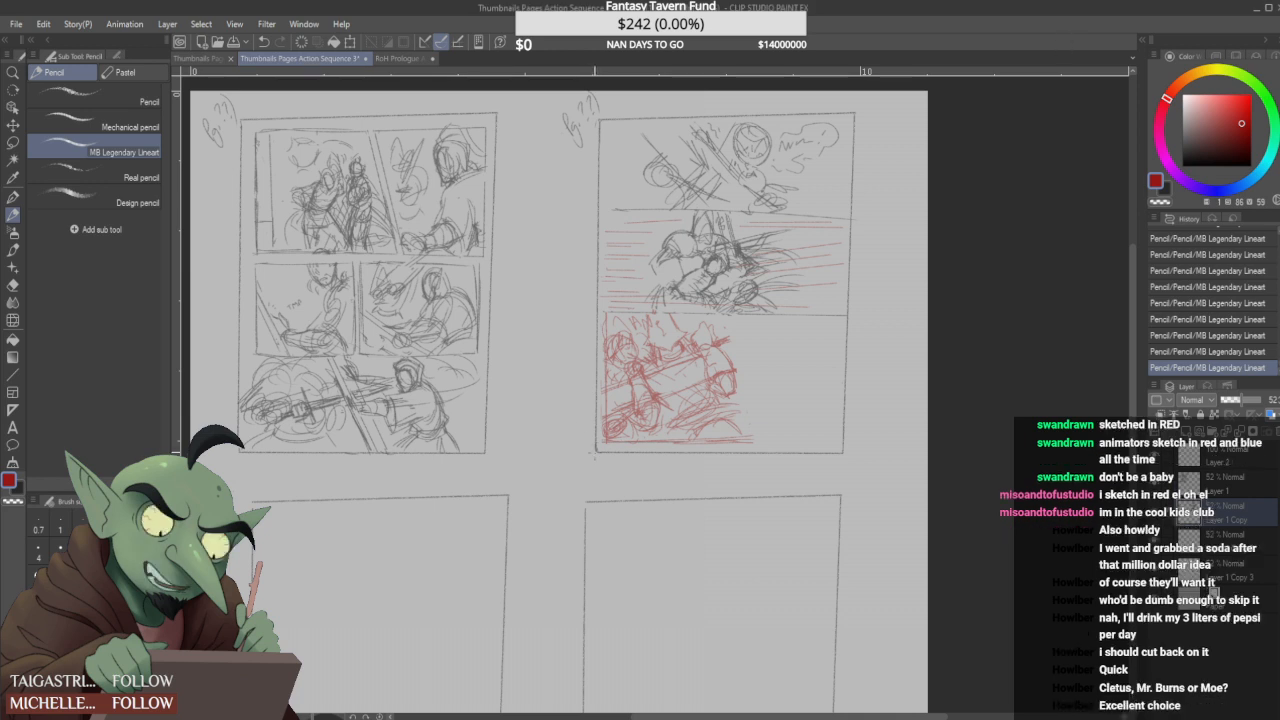
- Redraw the first figure's lower diagonal strokes and add sloping lines across the opposing figure's arm in the third panel
scroll(677, 356, down, 1)
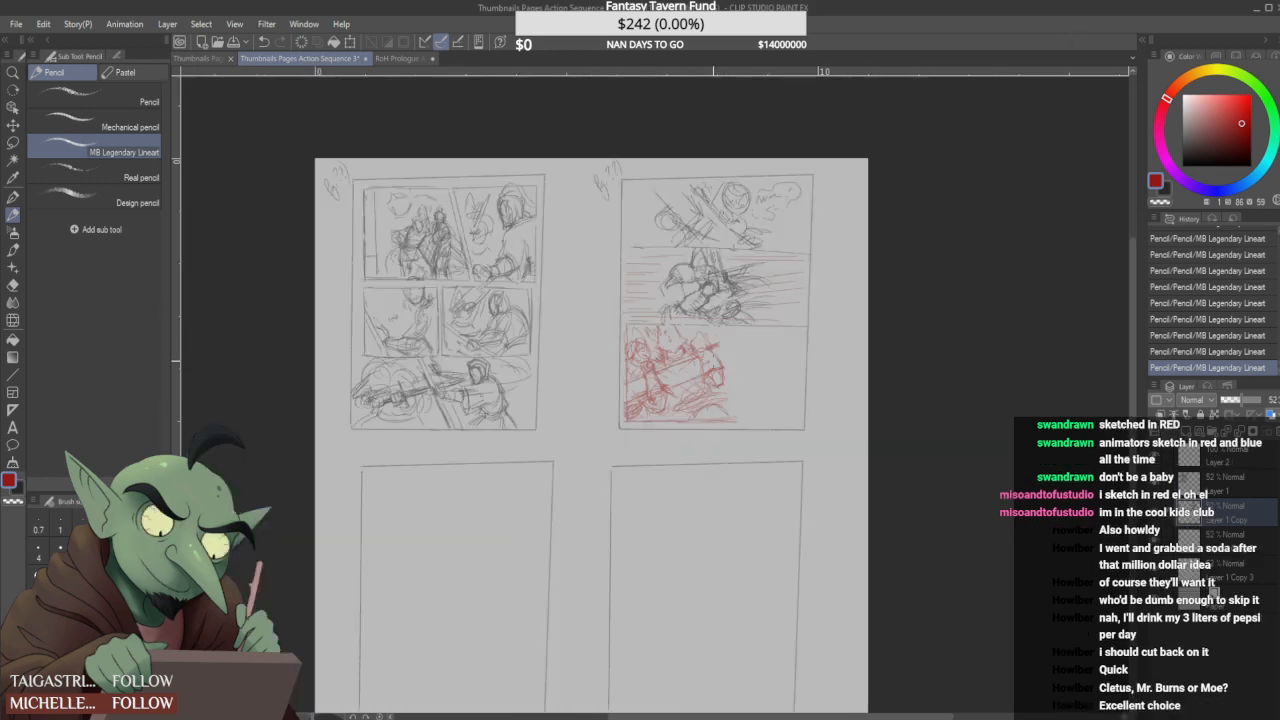
scroll(724, 376, up, 2)
scroll(708, 320, down, 1)
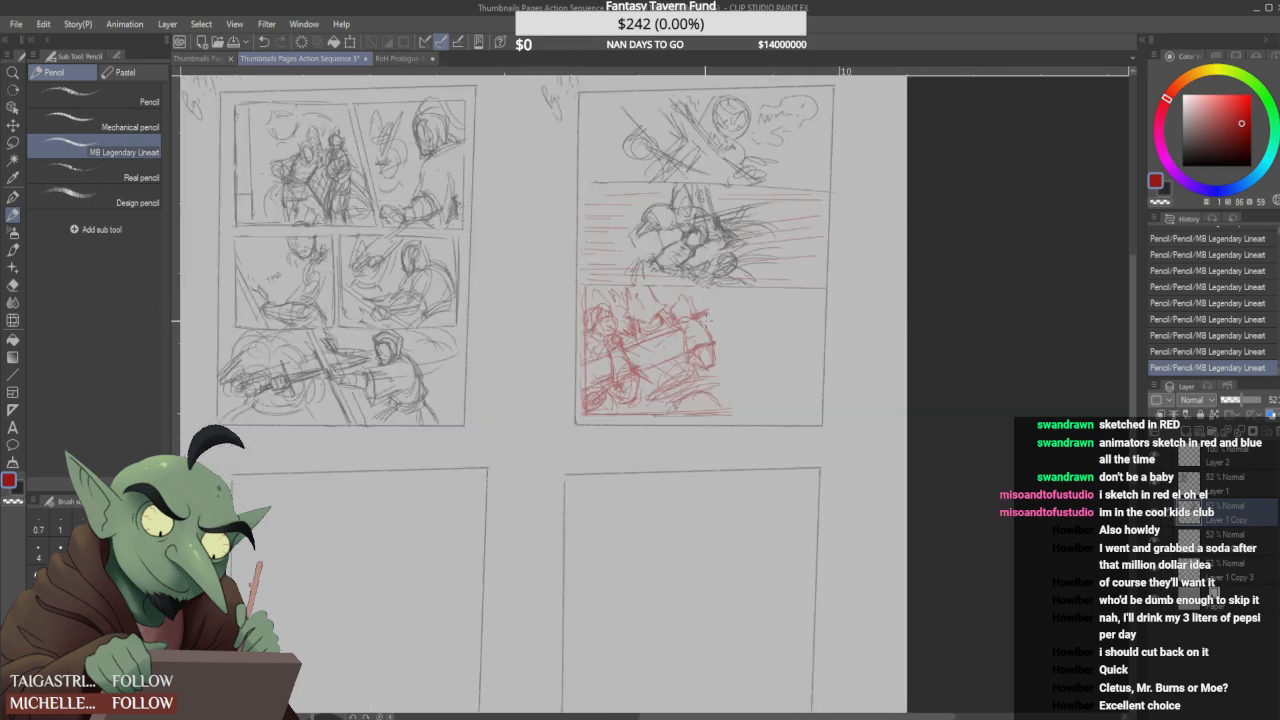
scroll(655, 362, up, 2)
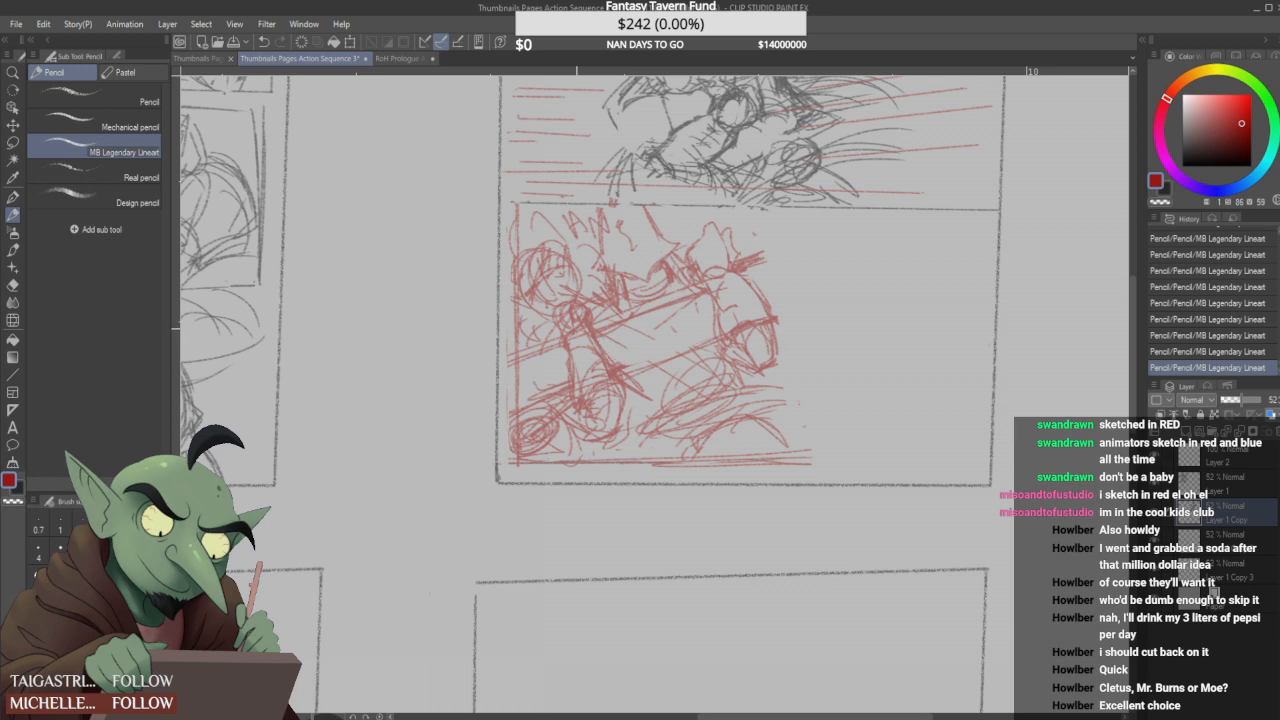
drag(592, 345, 658, 396)
mouse_move(724, 323)
mouse_down()
mouse_move(734, 303)
mouse_move(750, 308)
mouse_move(800, 355)
mouse_up()
drag(752, 290, 787, 326)
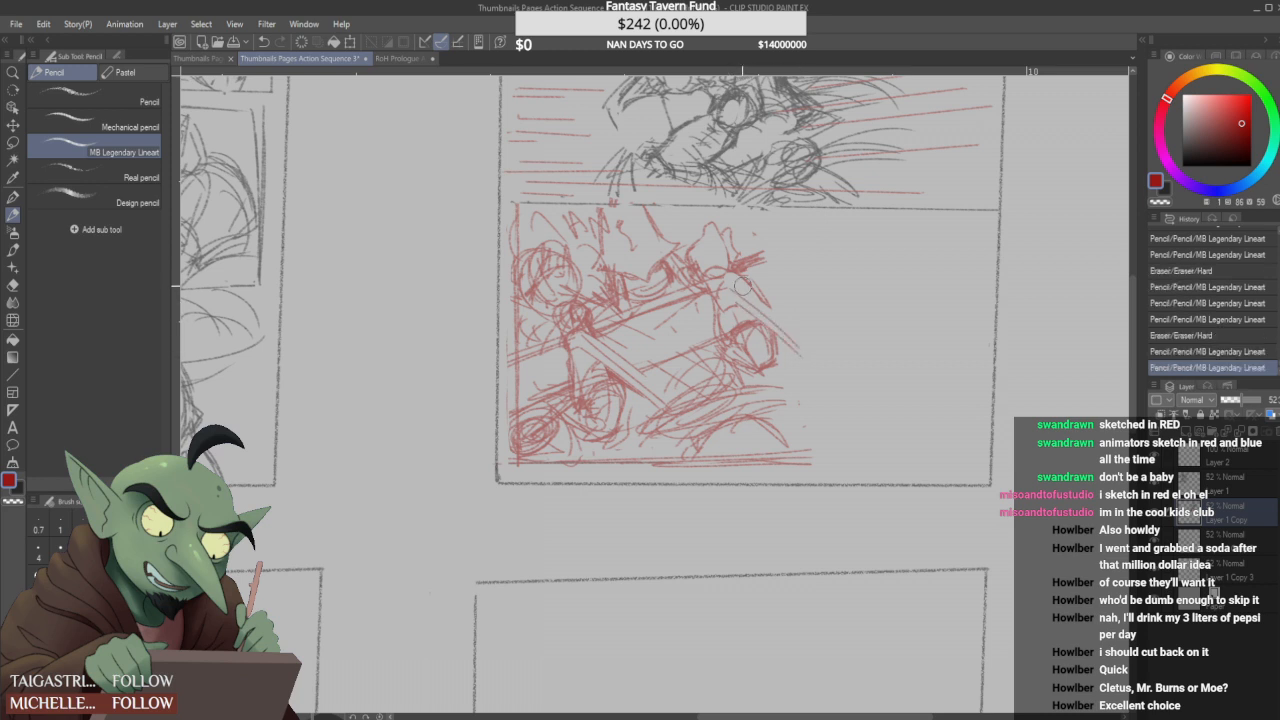
- Redraw the third panel's slanted side border as one clean red line and erase the strokes extending past it
mouse_move(735, 275)
mouse_down()
mouse_move(773, 309)
mouse_move(810, 378)
mouse_move(809, 460)
mouse_up()
drag(806, 398, 806, 462)
drag(811, 402, 808, 440)
drag(768, 234, 795, 465)
key(ctrl+z)
mouse_move(756, 209)
mouse_down()
mouse_move(769, 264)
mouse_move(768, 218)
mouse_up()
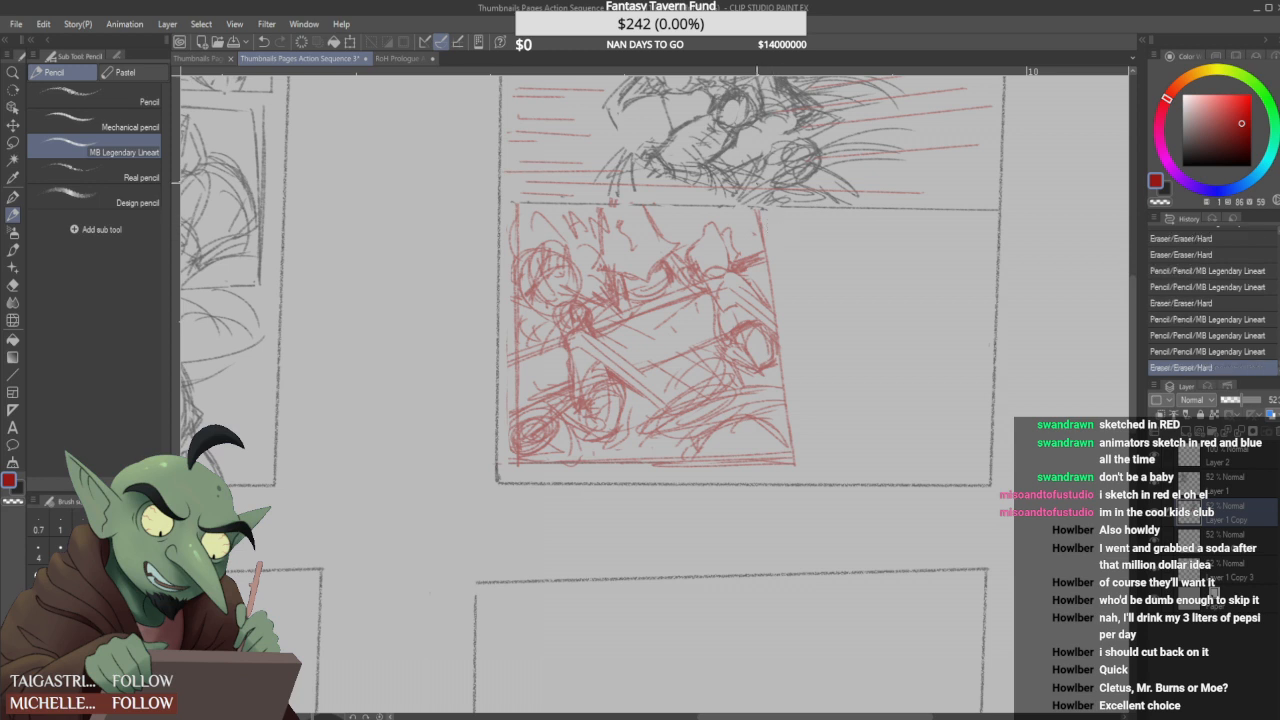
- Frame the second page's fourth panel in red with a slanted inner side parallel to the third panel's, a lower edge and an outer side
click(765, 212)
click(768, 210)
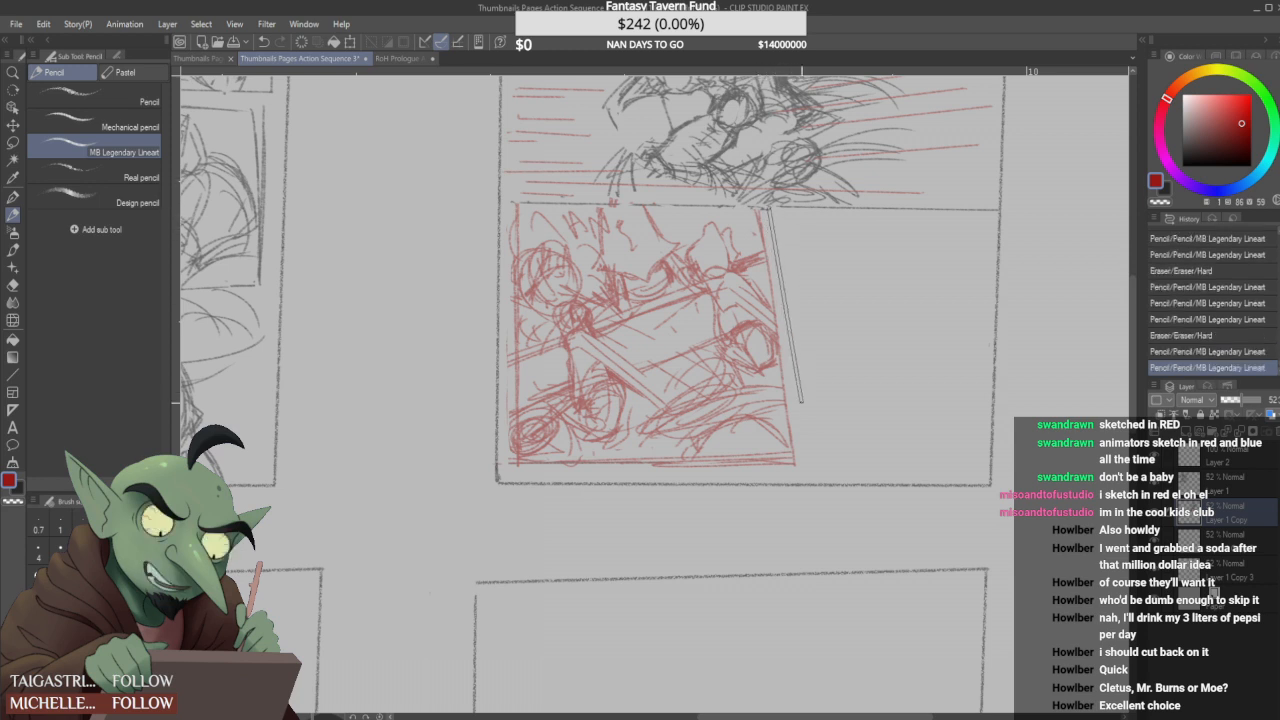
shift+click(808, 466)
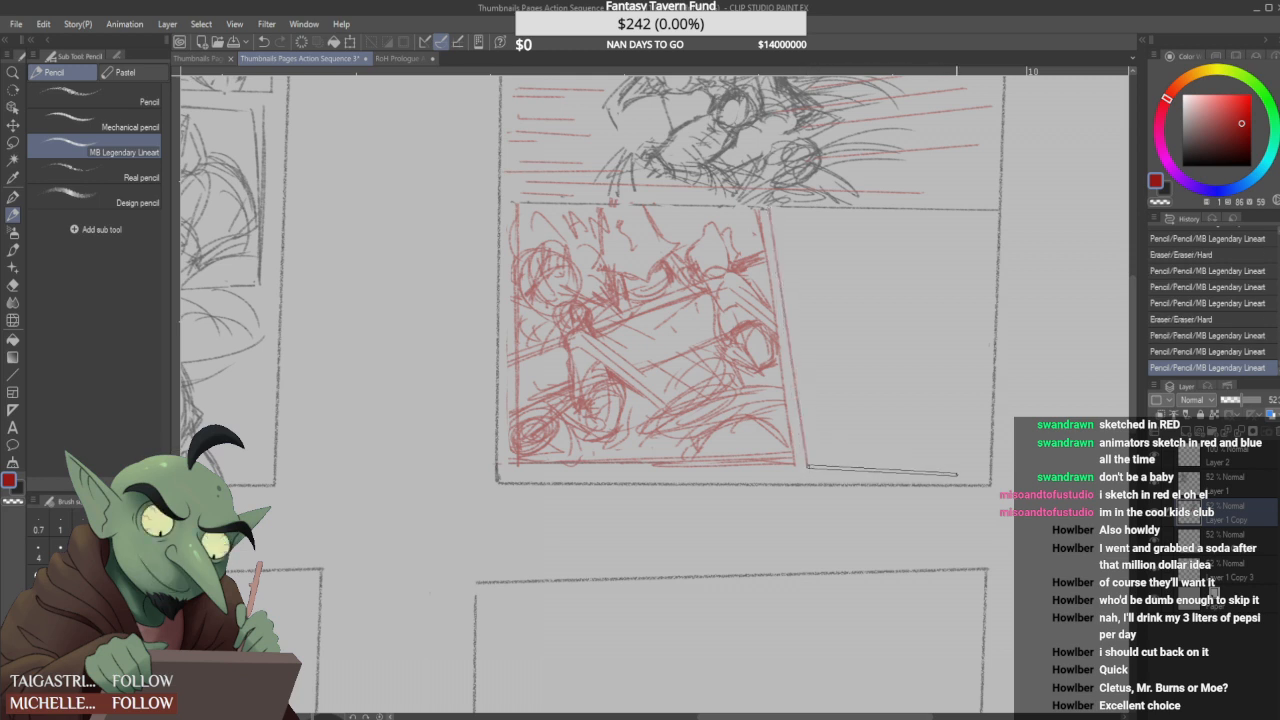
shift+click(981, 468)
shift+click(983, 209)
drag(986, 216, 992, 206)
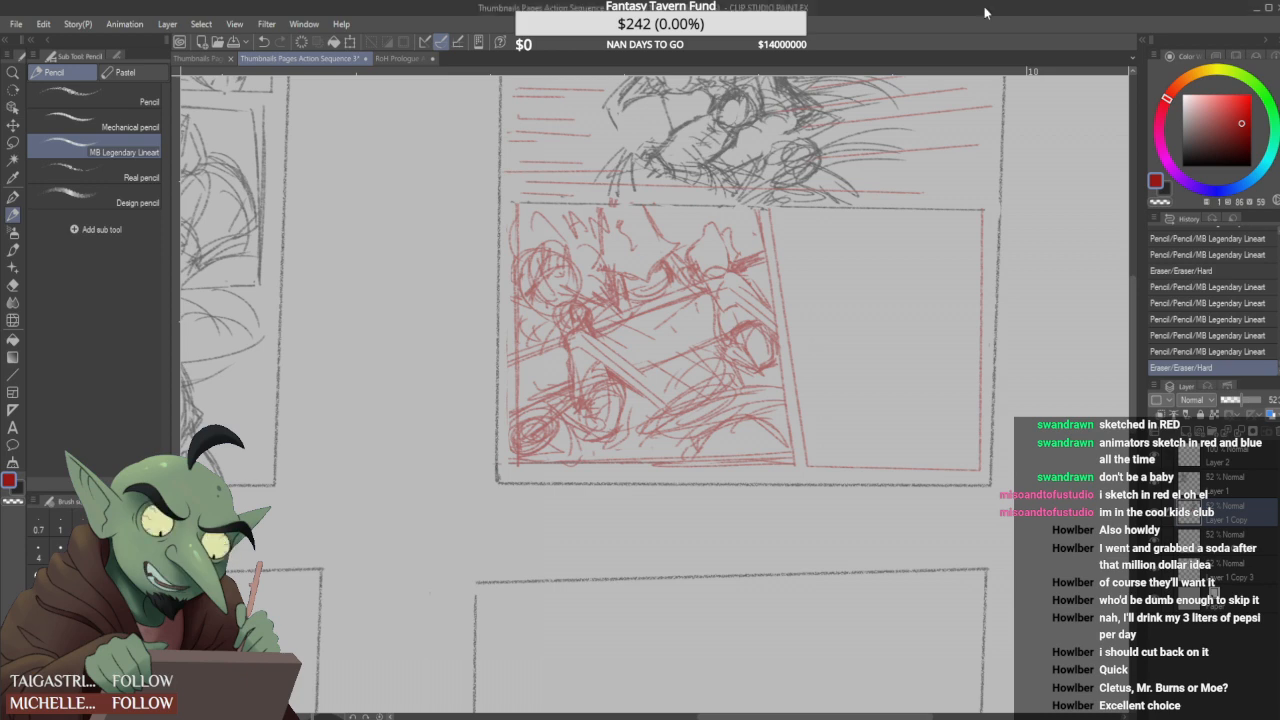
- Clean up the stray border ends at the corners of the third and fourth panels' red frames
scroll(627, 409, down, 2)
scroll(713, 328, up, 2)
drag(674, 288, 674, 302)
drag(698, 546, 706, 552)
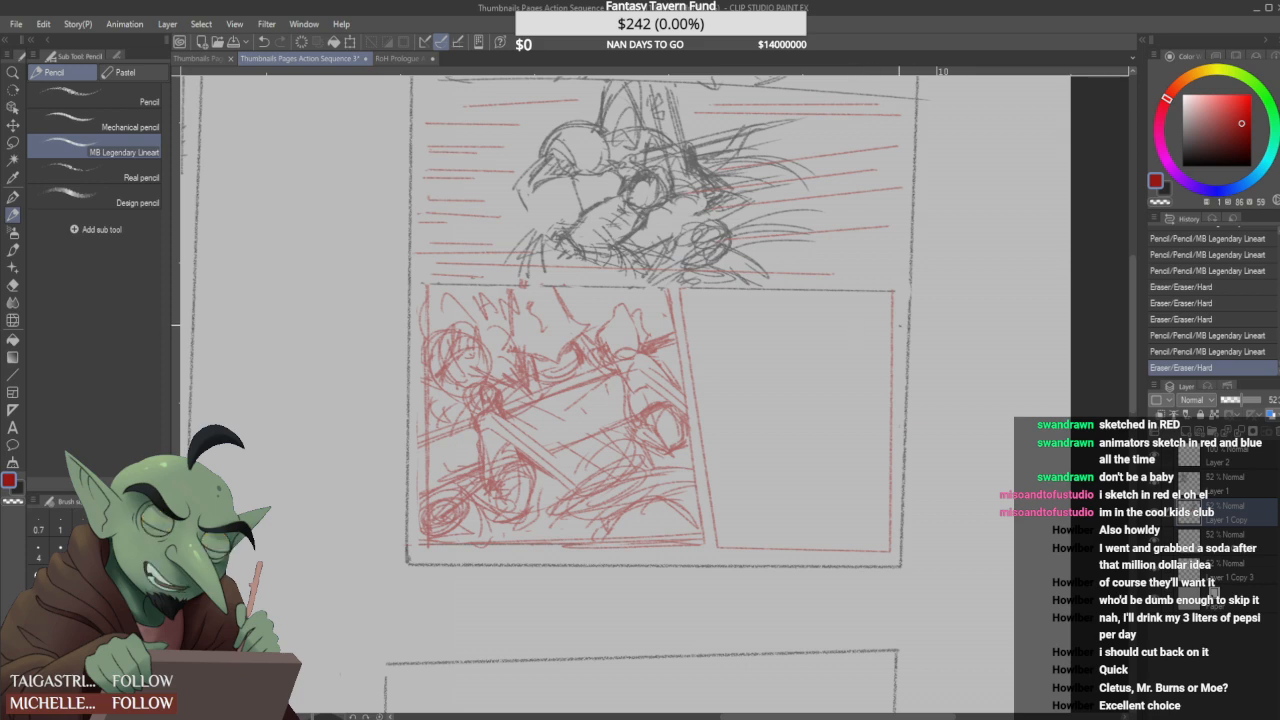
drag(911, 295, 913, 301)
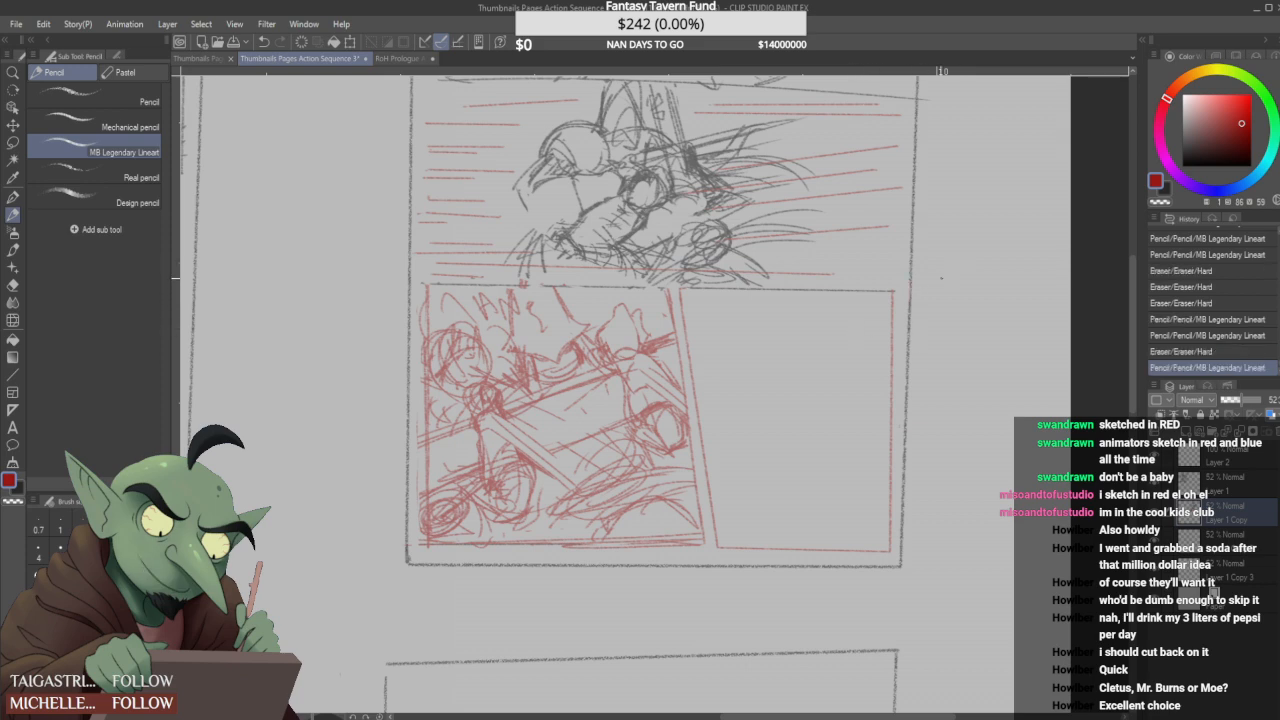
scroll(924, 293, down, 1)
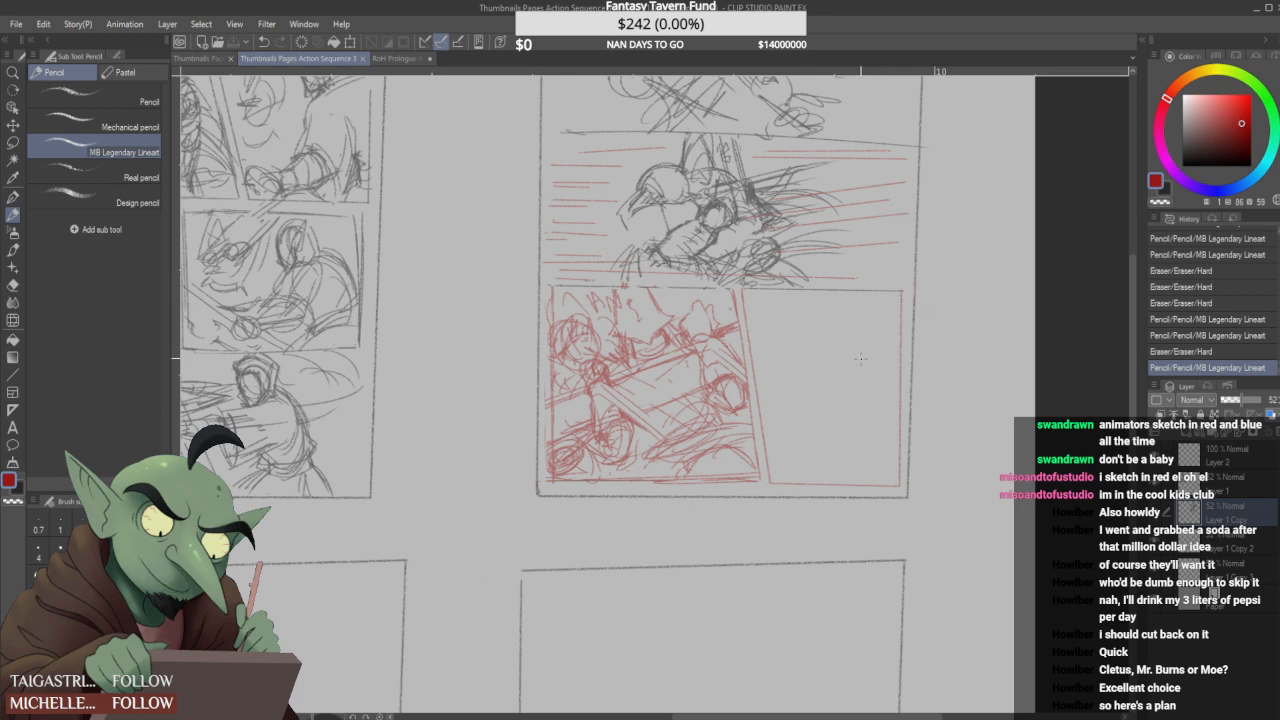
- Sketch a small red figure's head with a pointed top and its slanted upper-body strokes in the fourth panel
mouse_move(786, 320)
mouse_down()
mouse_move(792, 341)
mouse_move(777, 349)
mouse_up()
mouse_move(778, 347)
mouse_down()
mouse_move(795, 347)
mouse_move(773, 367)
mouse_move(825, 330)
mouse_move(794, 322)
mouse_move(798, 332)
mouse_move(804, 314)
mouse_move(824, 348)
mouse_move(797, 404)
mouse_up()
mouse_move(800, 380)
mouse_down()
mouse_move(790, 412)
mouse_move(827, 377)
mouse_move(848, 406)
mouse_move(777, 434)
mouse_up()
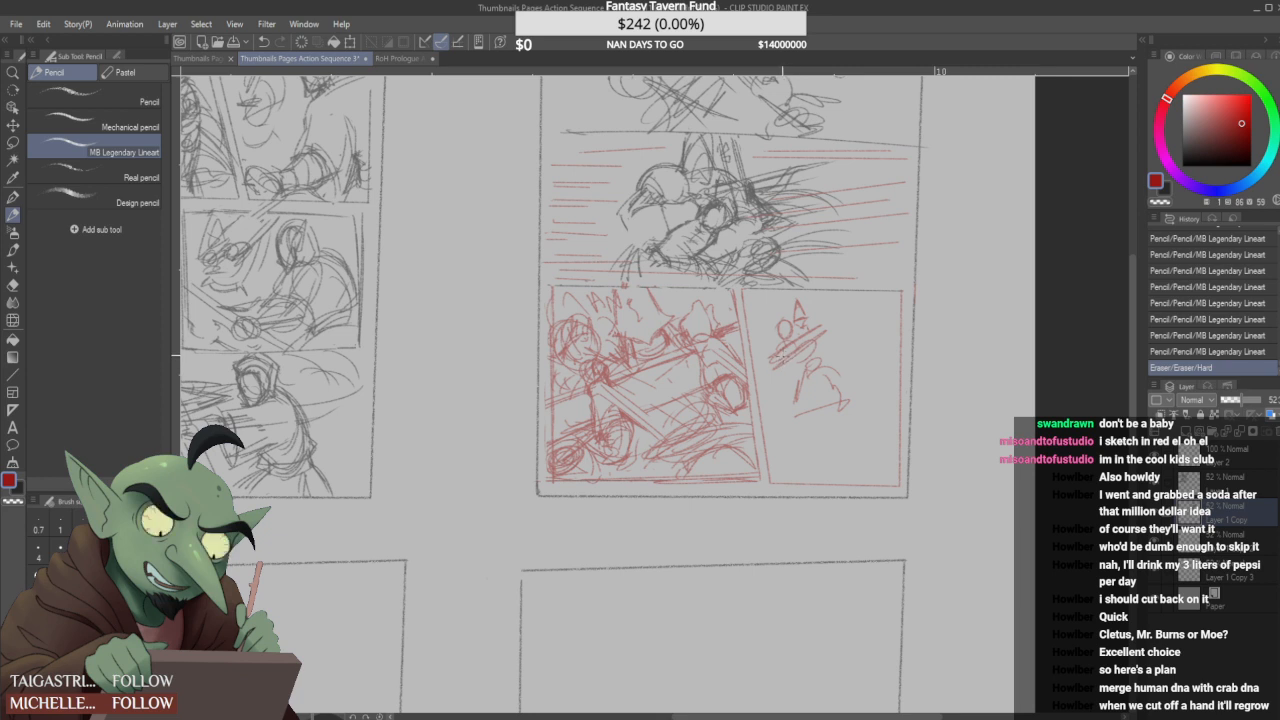
mouse_move(779, 352)
mouse_down()
mouse_move(782, 384)
mouse_move(781, 355)
mouse_move(797, 367)
mouse_up()
drag(816, 322, 826, 338)
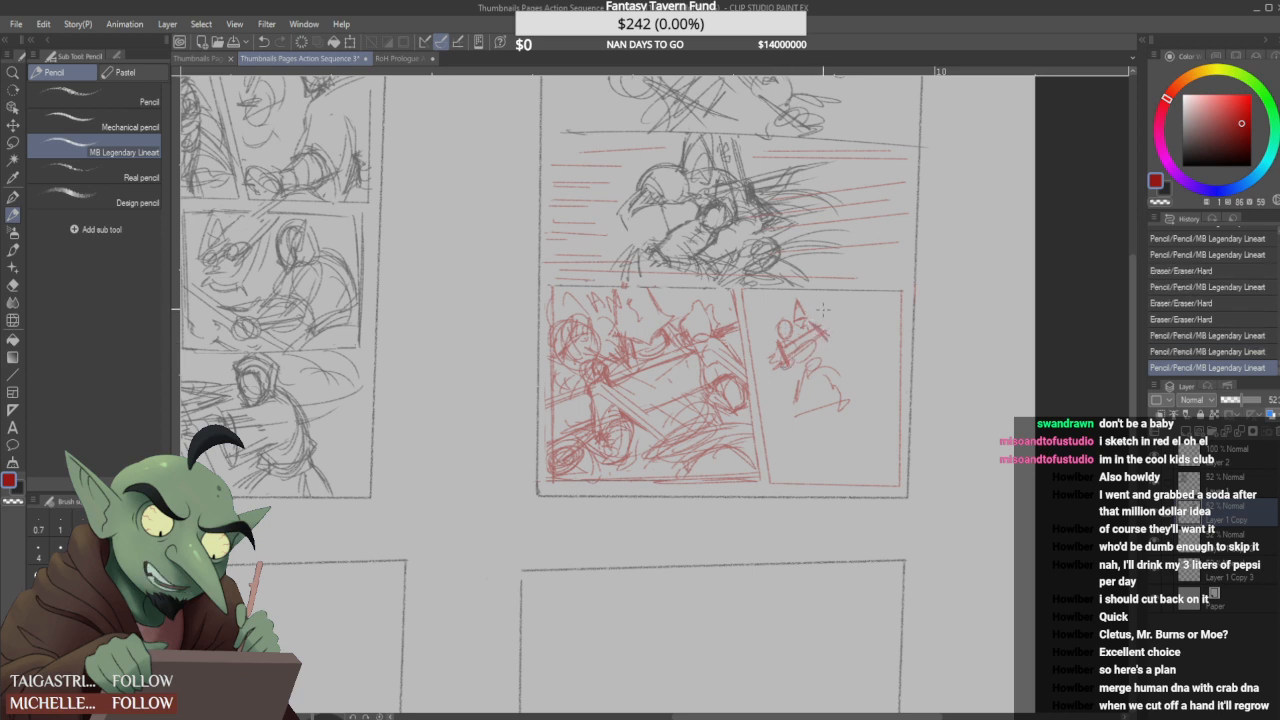
mouse_move(800, 326)
mouse_down()
mouse_move(798, 298)
mouse_move(828, 318)
mouse_up()
drag(822, 310, 832, 318)
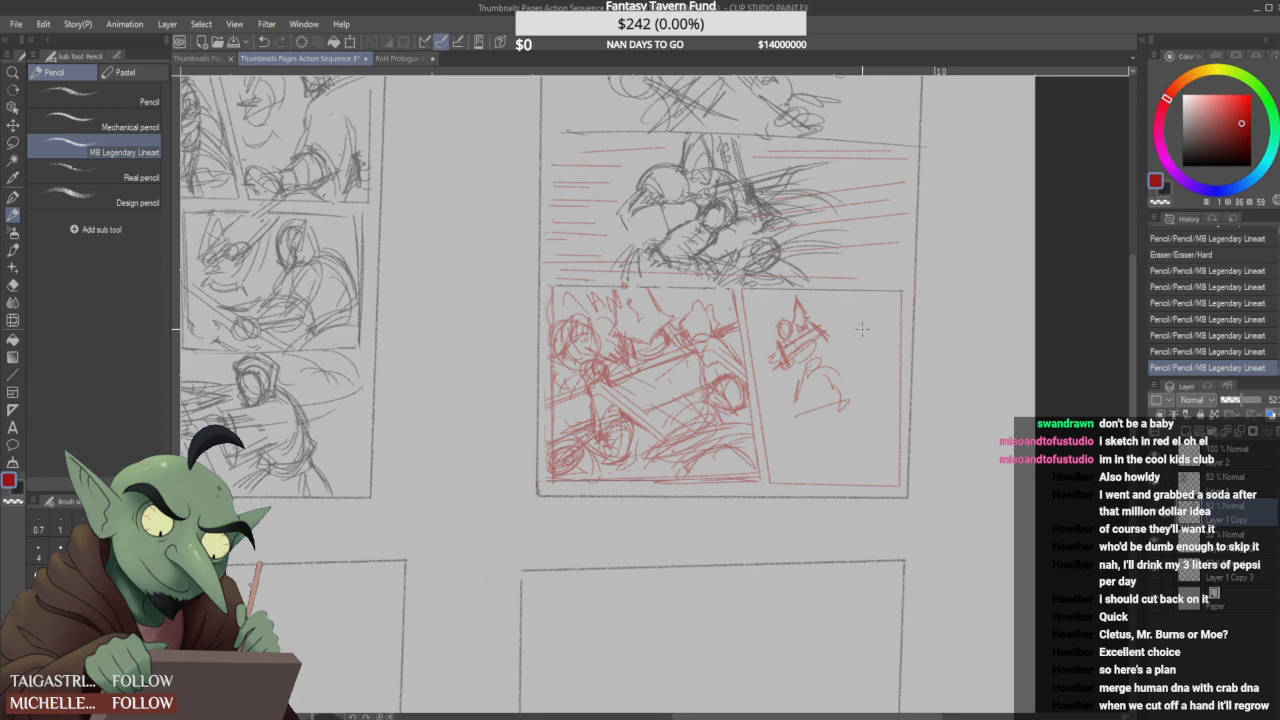
- Sketch the small figure's hips and two spread legs, erasing and redrawing the lower leg strokes
drag(803, 405, 816, 388)
mouse_move(832, 370)
mouse_down()
mouse_move(820, 384)
mouse_move(852, 378)
mouse_move(856, 396)
mouse_move(795, 436)
mouse_move(855, 385)
mouse_move(807, 384)
mouse_up()
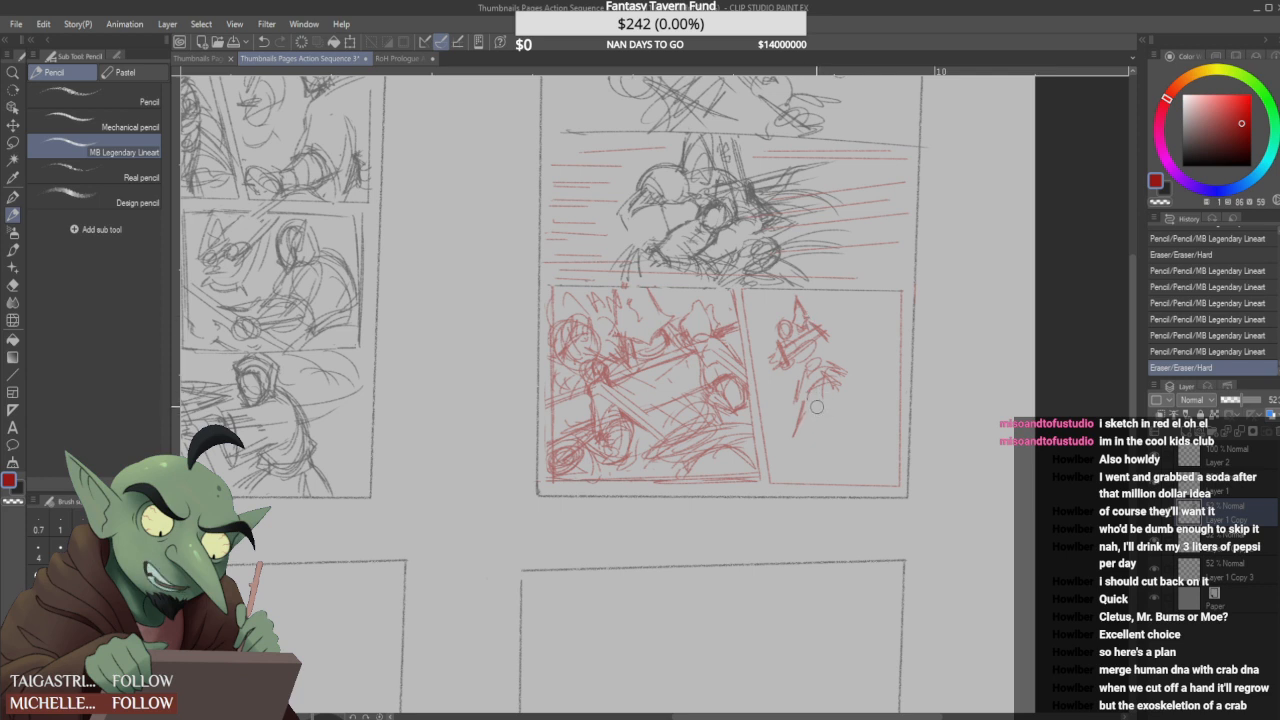
drag(799, 434, 801, 413)
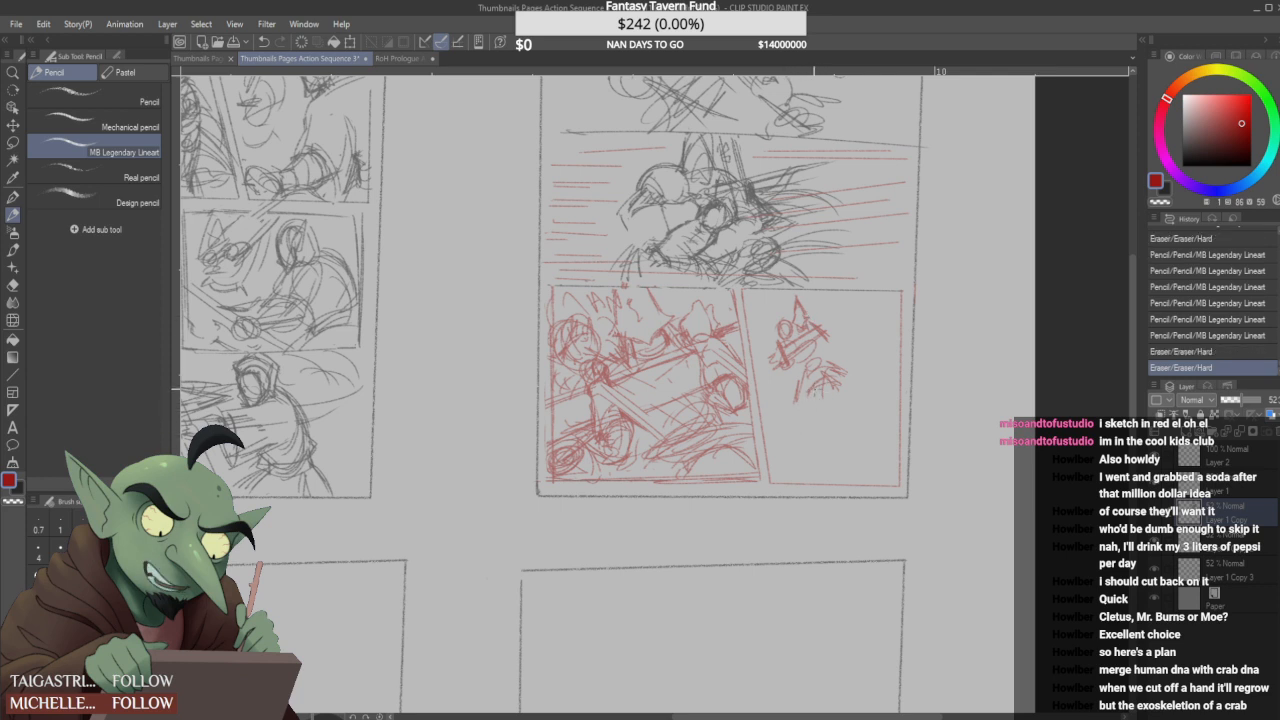
drag(795, 400, 796, 405)
mouse_move(804, 368)
mouse_down()
mouse_move(798, 398)
mouse_move(824, 394)
mouse_up()
drag(806, 408, 789, 437)
drag(840, 388, 846, 376)
mouse_move(836, 378)
mouse_down()
mouse_move(842, 430)
mouse_move(846, 398)
mouse_up()
drag(801, 413, 797, 434)
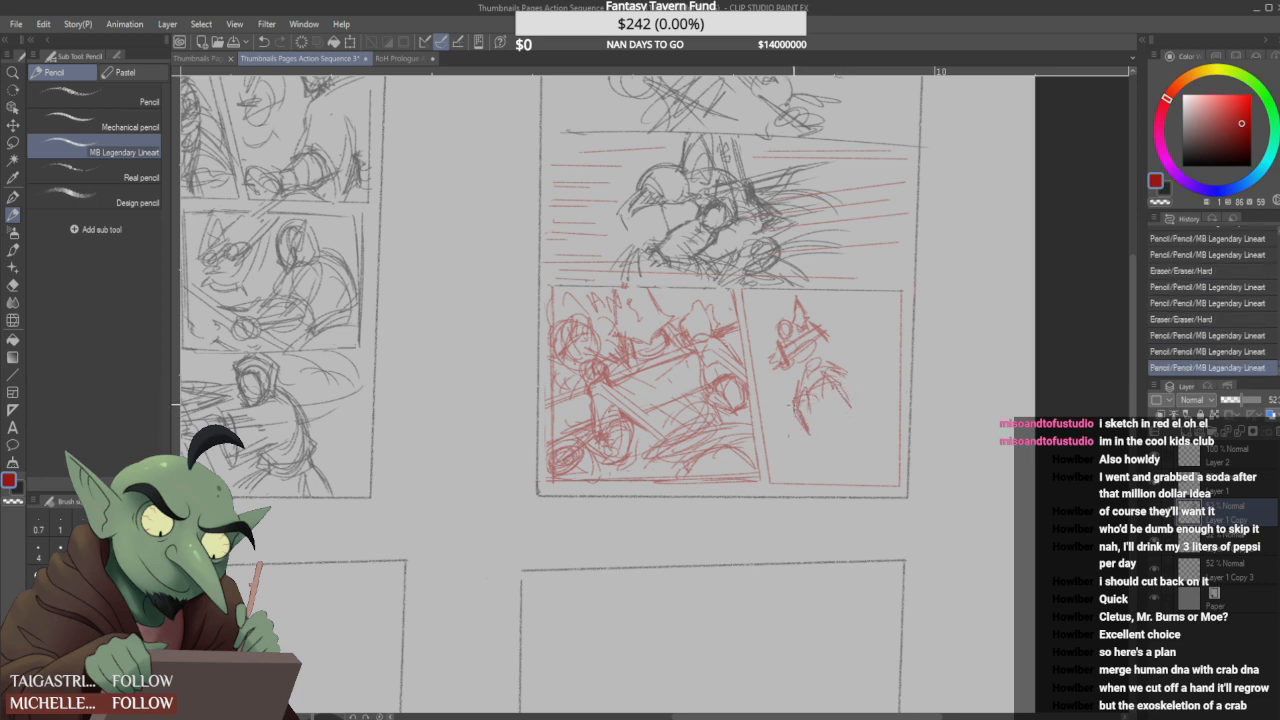
mouse_move(838, 394)
mouse_down()
mouse_move(862, 435)
mouse_move(826, 385)
mouse_move(812, 435)
mouse_move(796, 437)
mouse_move(849, 439)
mouse_up()
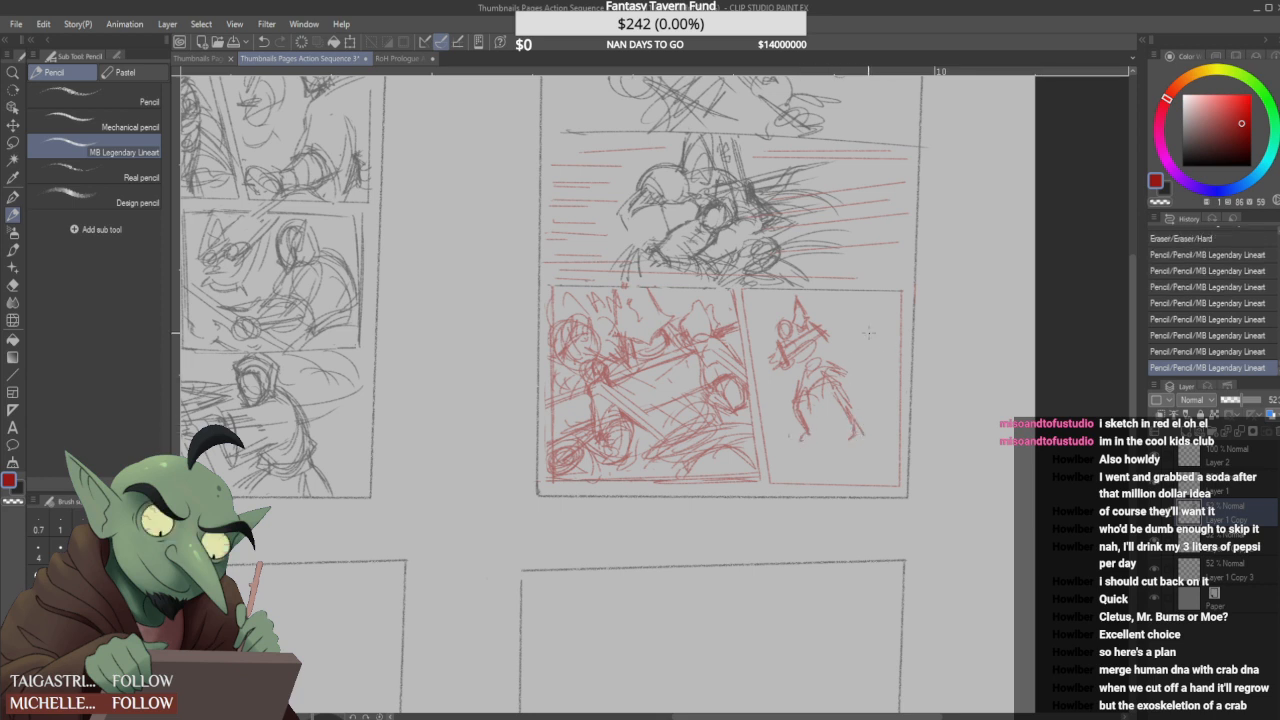
drag(823, 330, 808, 346)
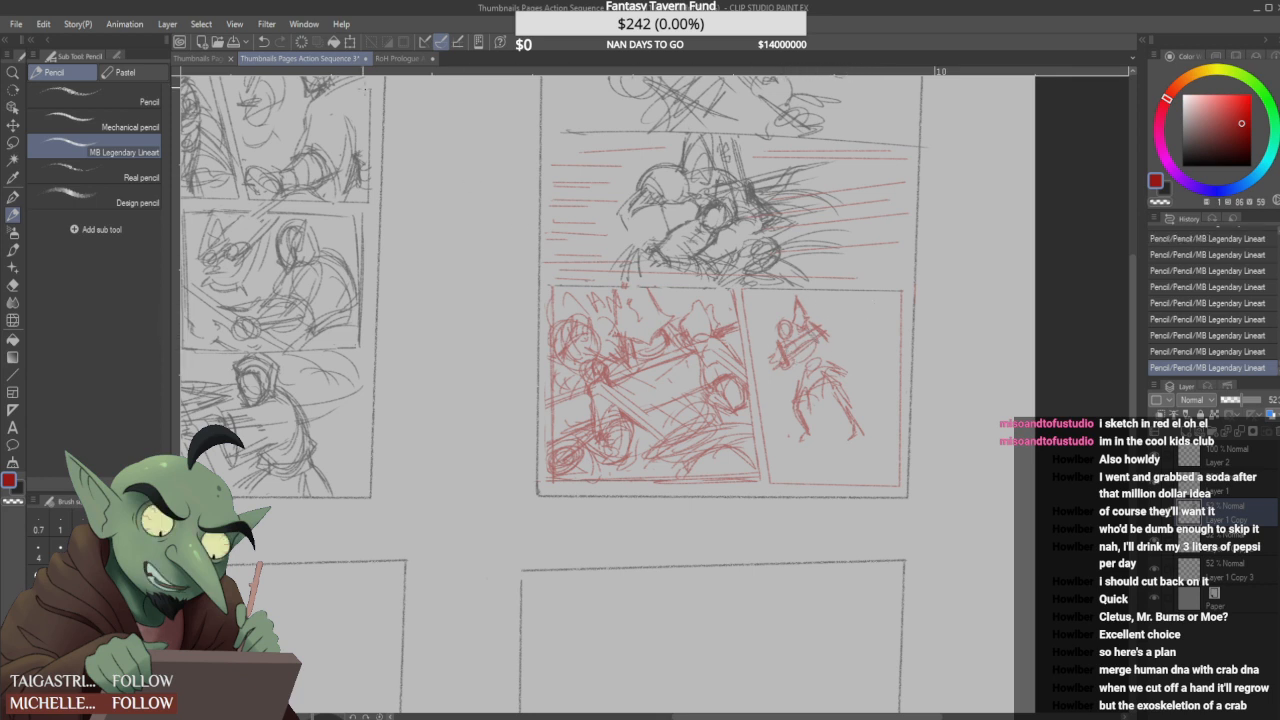
- Examine the coloured page in the RoH Prologue Action Sequence 5 document, and return to the Action Sequence 3 thumbnails
click(190, 58)
click(399, 58)
scroll(519, 278, up, 1)
scroll(520, 279, down, 2)
scroll(515, 221, up, 1)
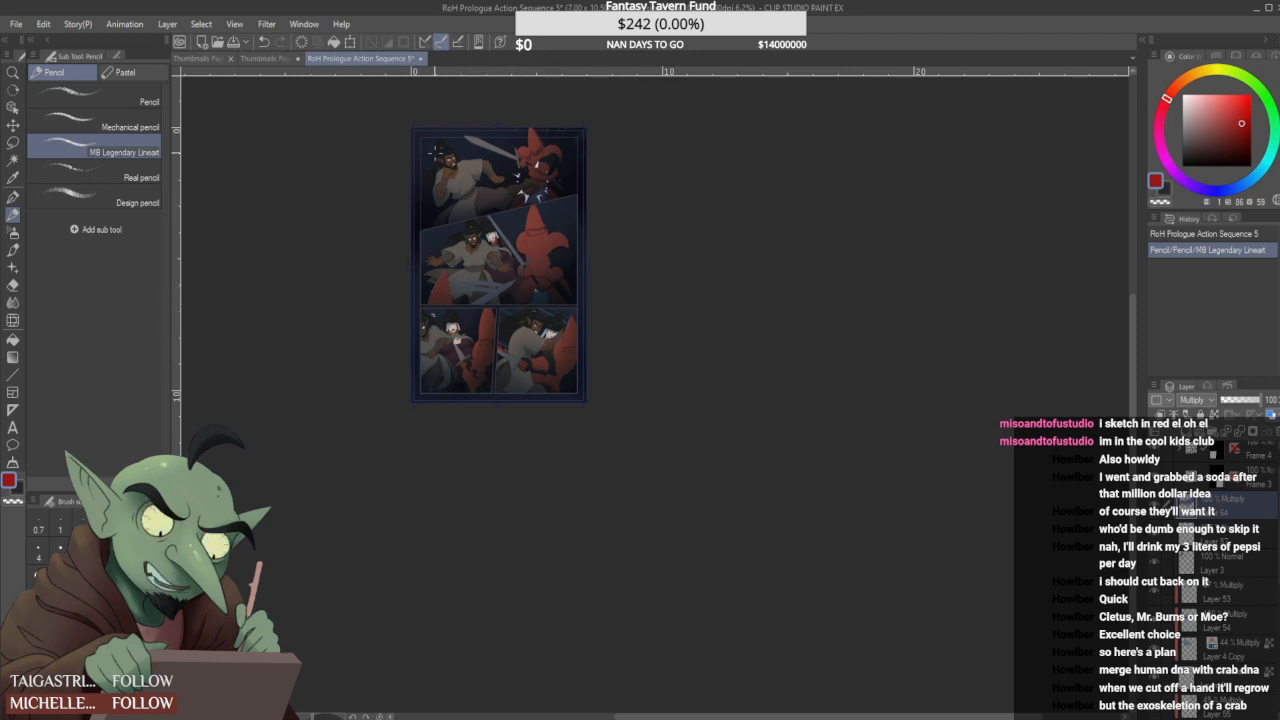
click(265, 58)
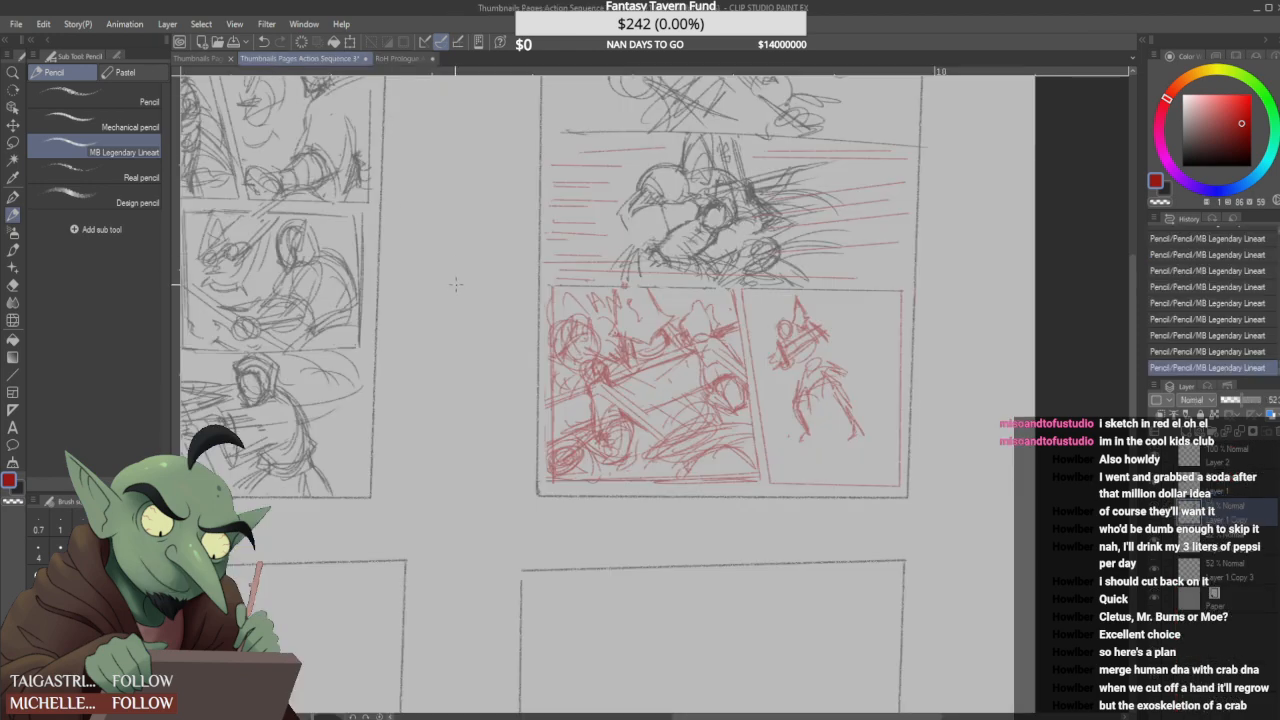
- Add sloping red strokes across the third panel's middle and a diagonal stroke through the fourth panel figure's upper body
scroll(460, 285, down, 2)
scroll(300, 180, up, 2)
scroll(290, 185, down, 2)
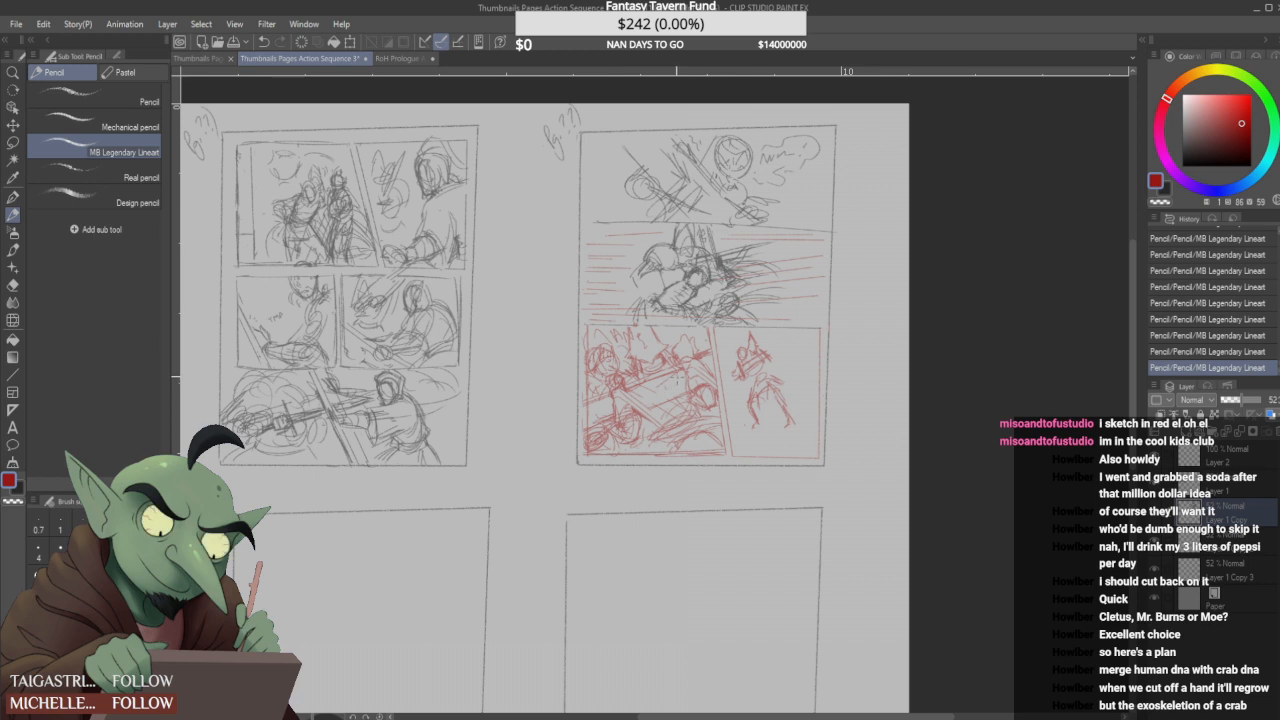
drag(651, 393, 702, 371)
mouse_move(655, 389)
mouse_down()
mouse_move(727, 353)
mouse_move(717, 359)
mouse_up()
mouse_move(663, 393)
mouse_down()
mouse_move(711, 369)
mouse_move(664, 396)
mouse_move(678, 400)
mouse_up()
mouse_move(648, 384)
mouse_down()
mouse_move(658, 406)
mouse_move(654, 395)
mouse_move(684, 400)
mouse_up()
drag(771, 342, 738, 375)
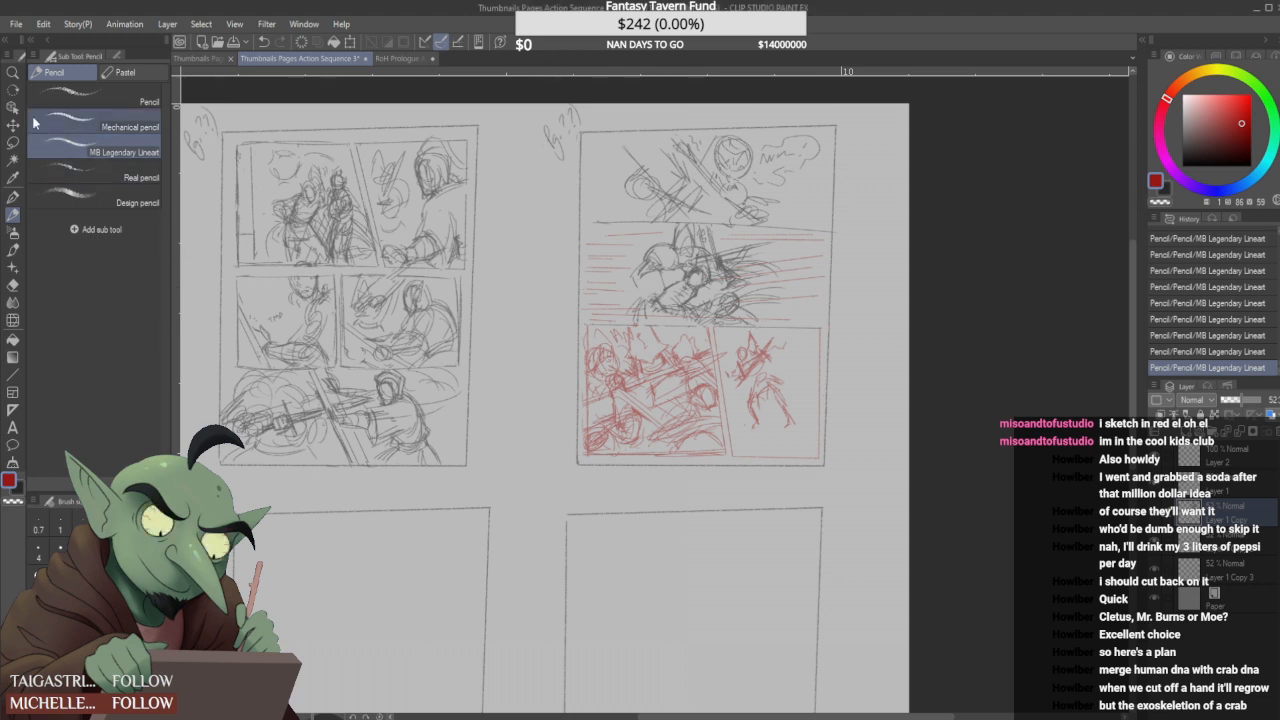
- Lasso the fourth panel's small figure, scale it down slightly, and deselect it
key(m)
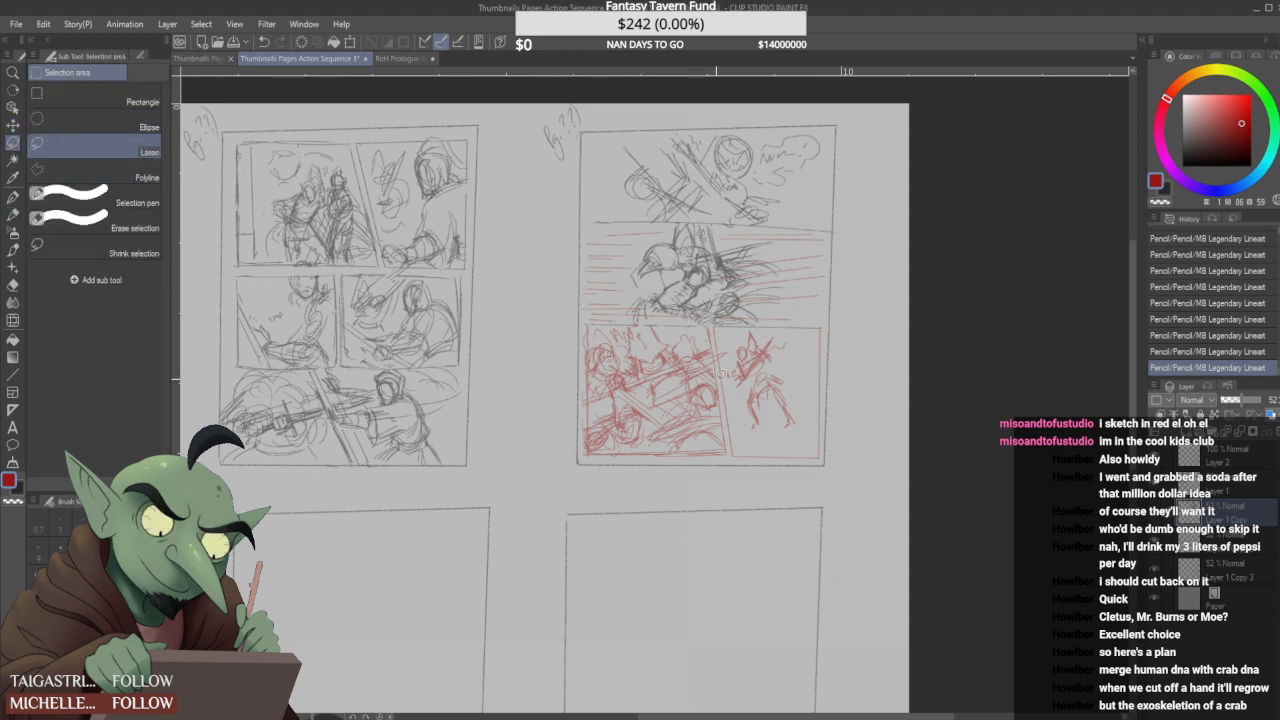
mouse_move(728, 389)
mouse_down()
mouse_move(750, 323)
mouse_move(788, 329)
mouse_move(803, 423)
mouse_move(752, 448)
mouse_up()
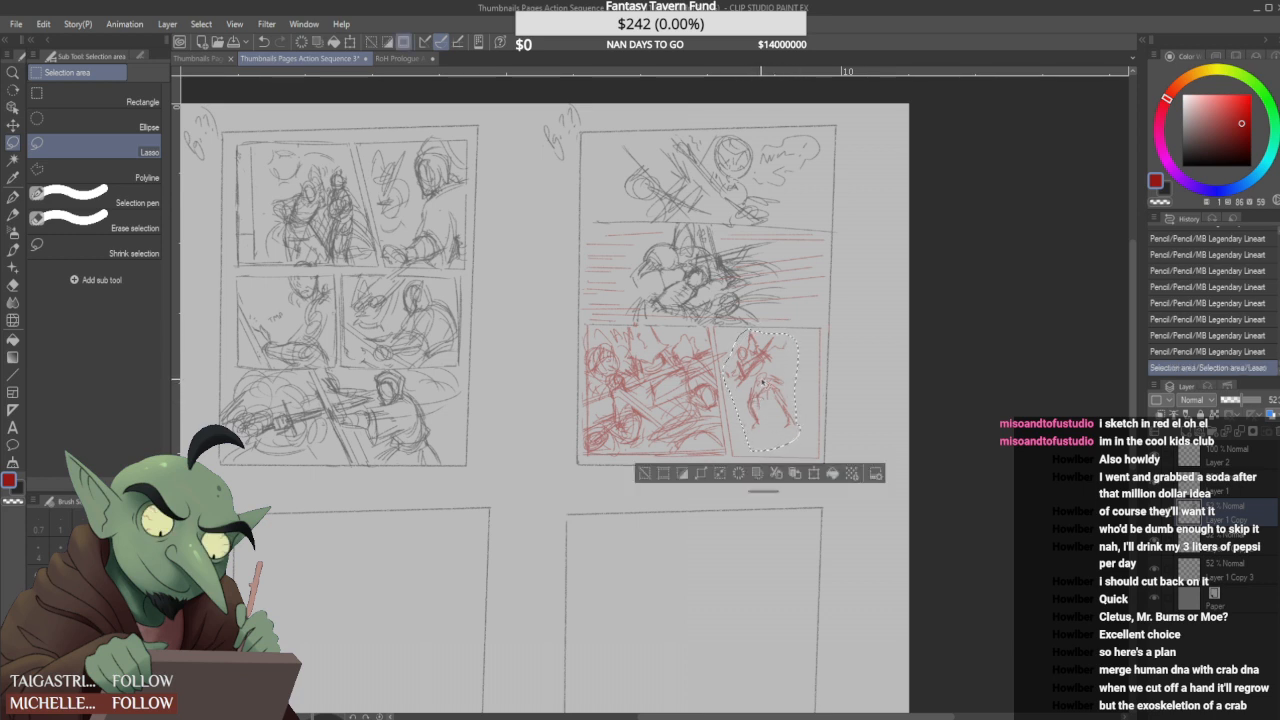
key(ctrl+t)
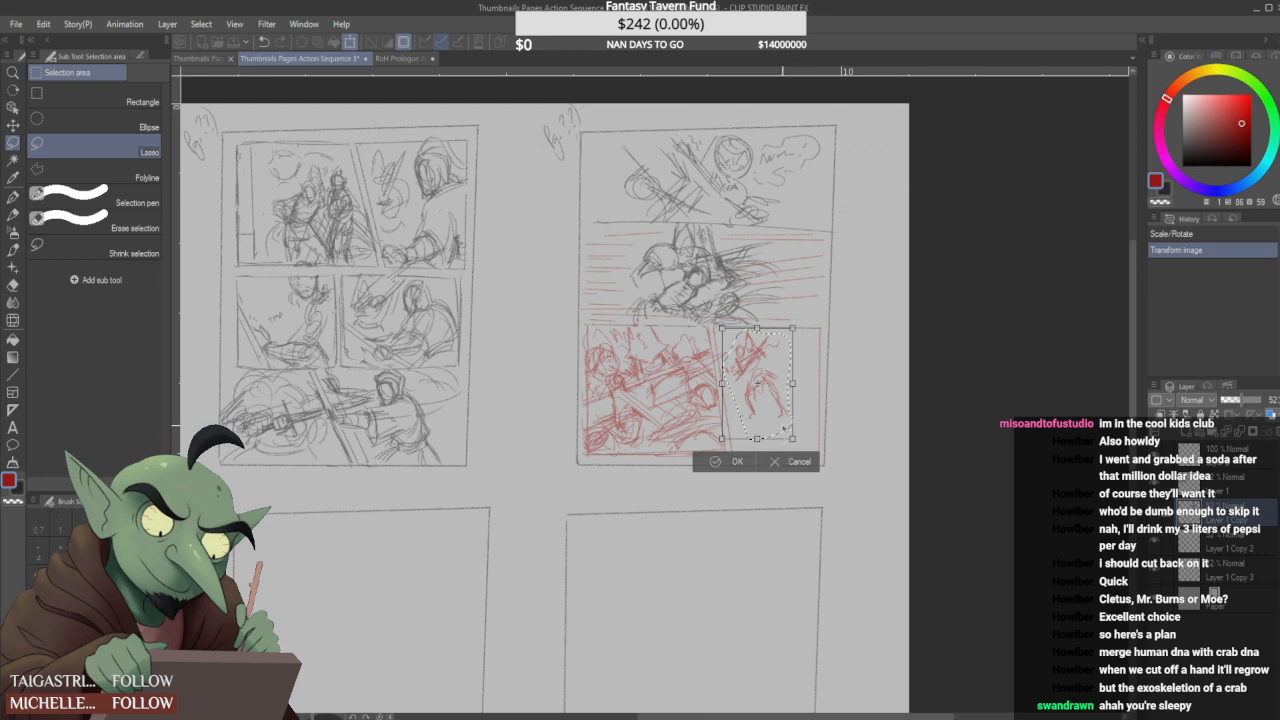
drag(791, 436, 785, 430)
click(737, 458)
key(ctrl+d)
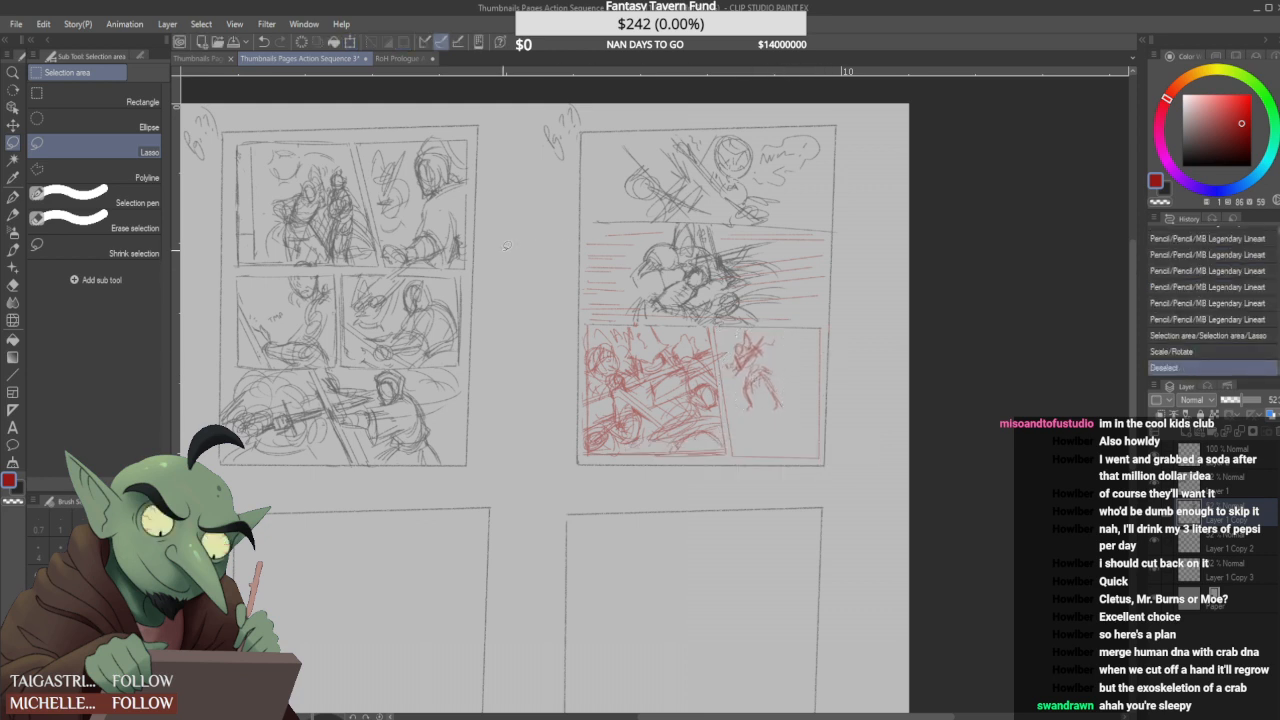
- Draw a large red oval foreground form with sweeping arcs overlapping the fourth panel's outer border using the MB Legendary Lineart pencil
click(13, 214)
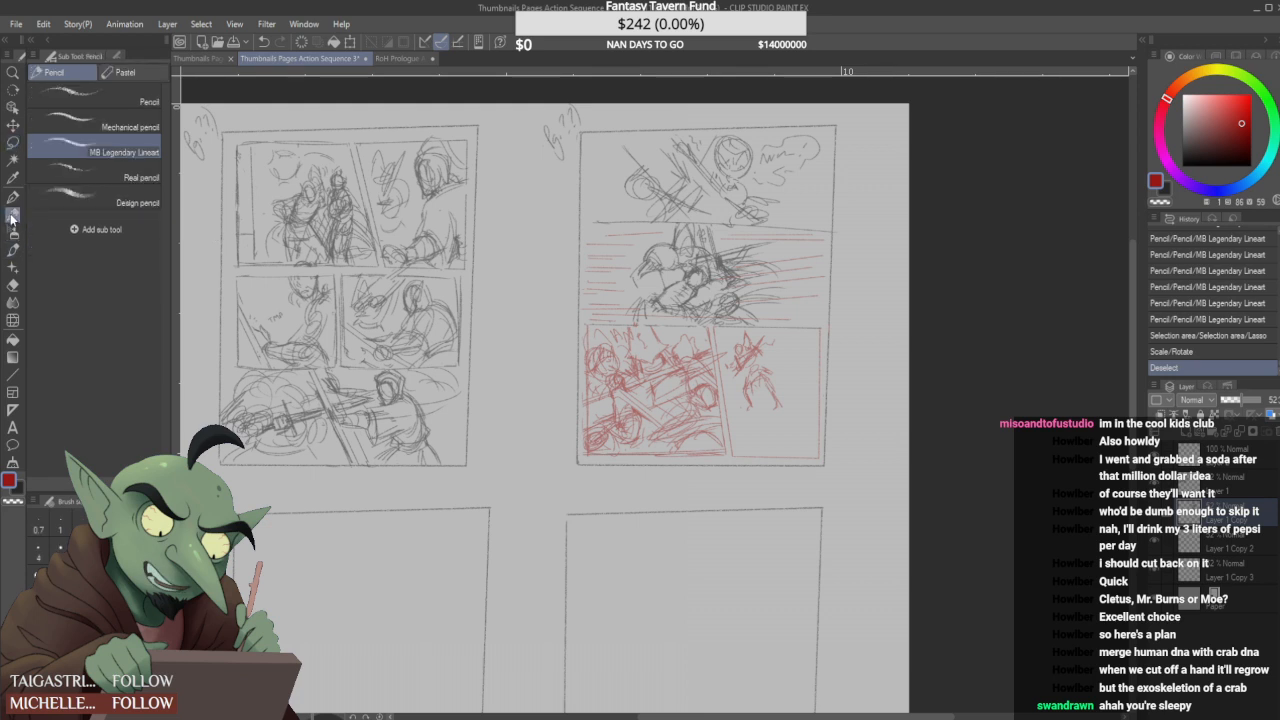
mouse_move(798, 397)
mouse_down()
mouse_move(806, 366)
mouse_move(807, 408)
mouse_up()
mouse_move(814, 364)
mouse_down()
mouse_move(812, 408)
mouse_move(799, 392)
mouse_up()
mouse_move(801, 378)
mouse_down()
mouse_move(797, 406)
mouse_move(808, 392)
mouse_up()
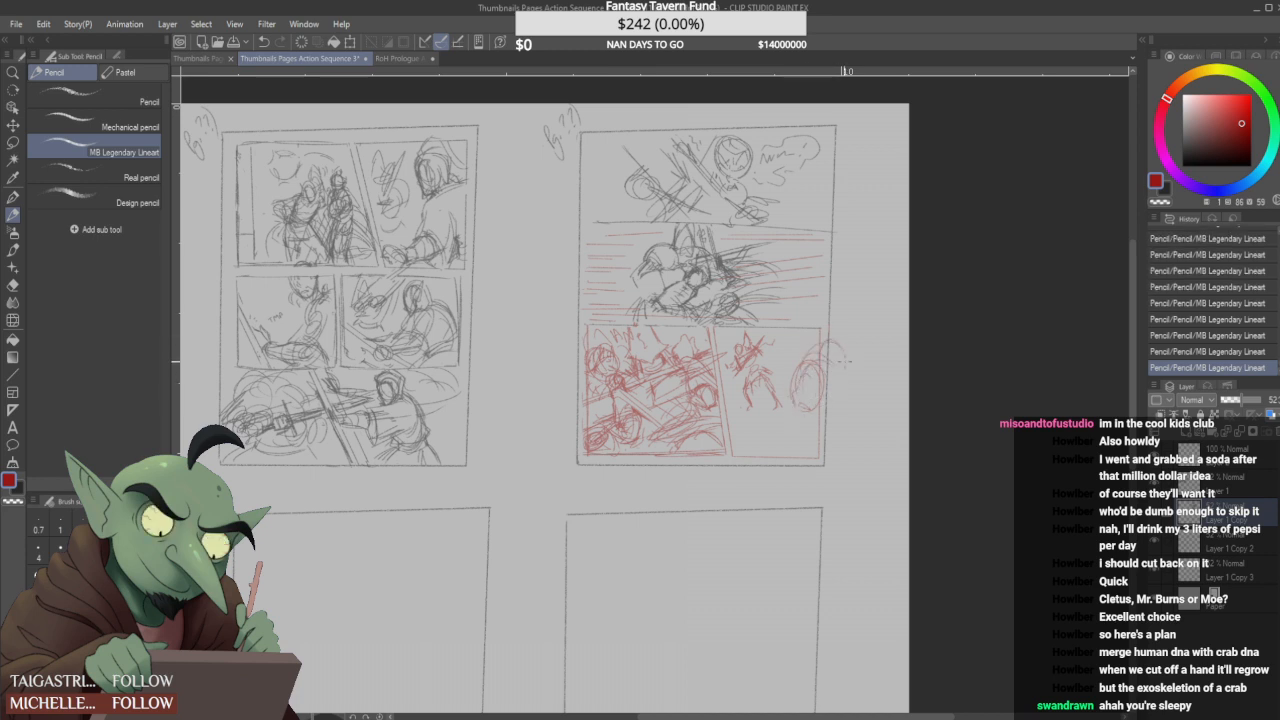
drag(799, 417, 821, 387)
mouse_move(790, 334)
mouse_down()
mouse_move(781, 346)
mouse_move(792, 335)
mouse_move(796, 352)
mouse_up()
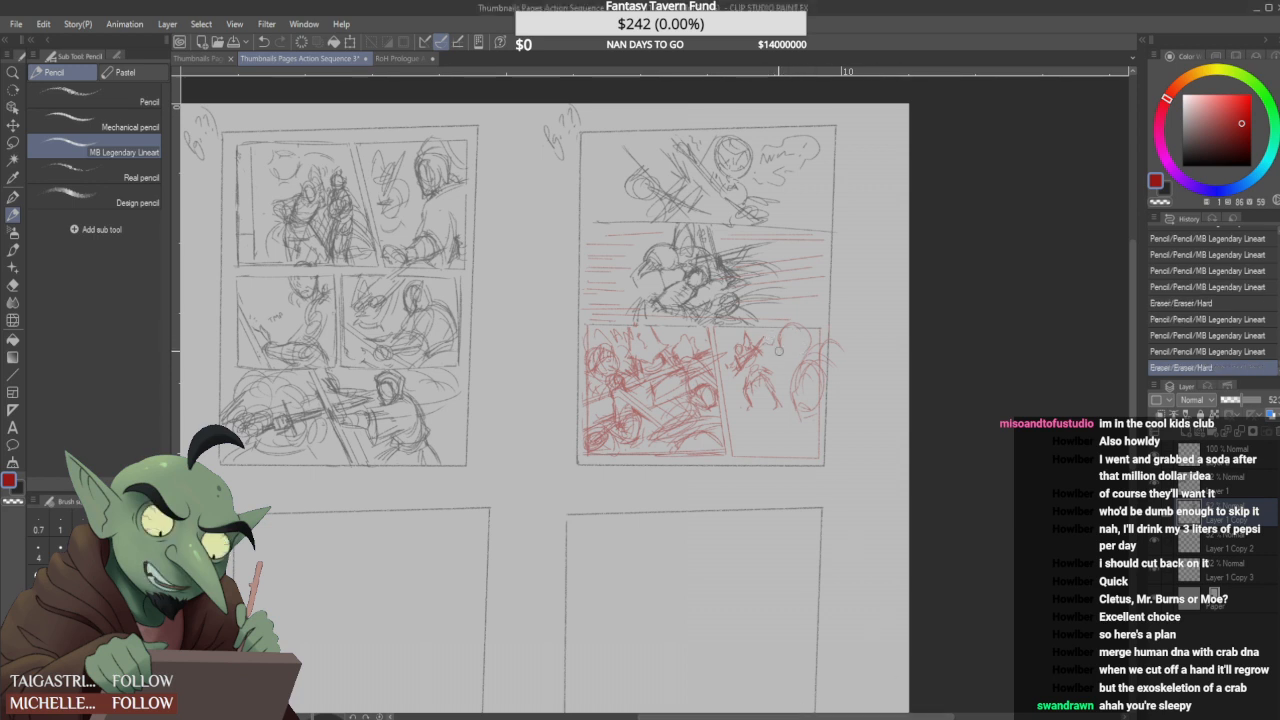
- Sketch a spiky rounded outline along the fourth panel's upper edge, sweeping curves in its lower part, and lines around the figure's legs
drag(786, 332, 802, 328)
mouse_move(802, 328)
mouse_down()
mouse_move(810, 346)
mouse_move(806, 322)
mouse_move(808, 346)
mouse_move(774, 356)
mouse_move(748, 339)
mouse_move(760, 338)
mouse_up()
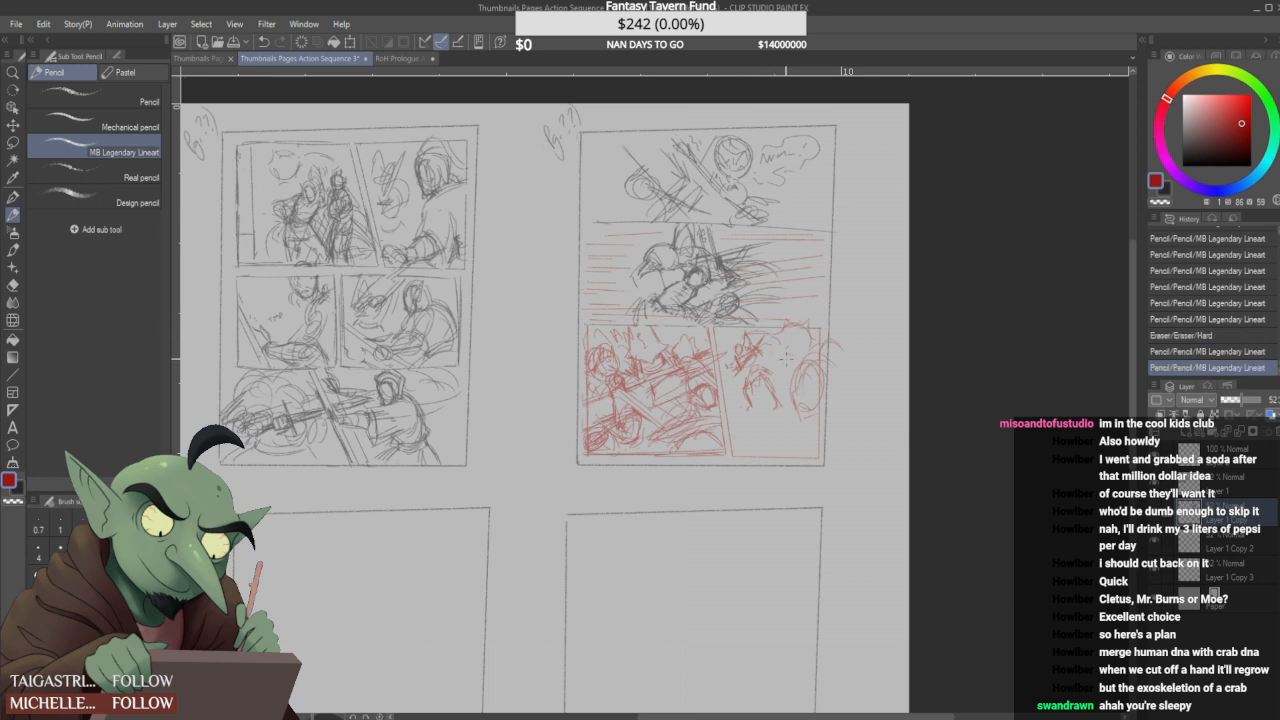
mouse_move(820, 428)
mouse_down()
mouse_move(761, 443)
mouse_move(790, 430)
mouse_up()
mouse_move(764, 447)
mouse_down()
mouse_move(782, 437)
mouse_move(742, 445)
mouse_up()
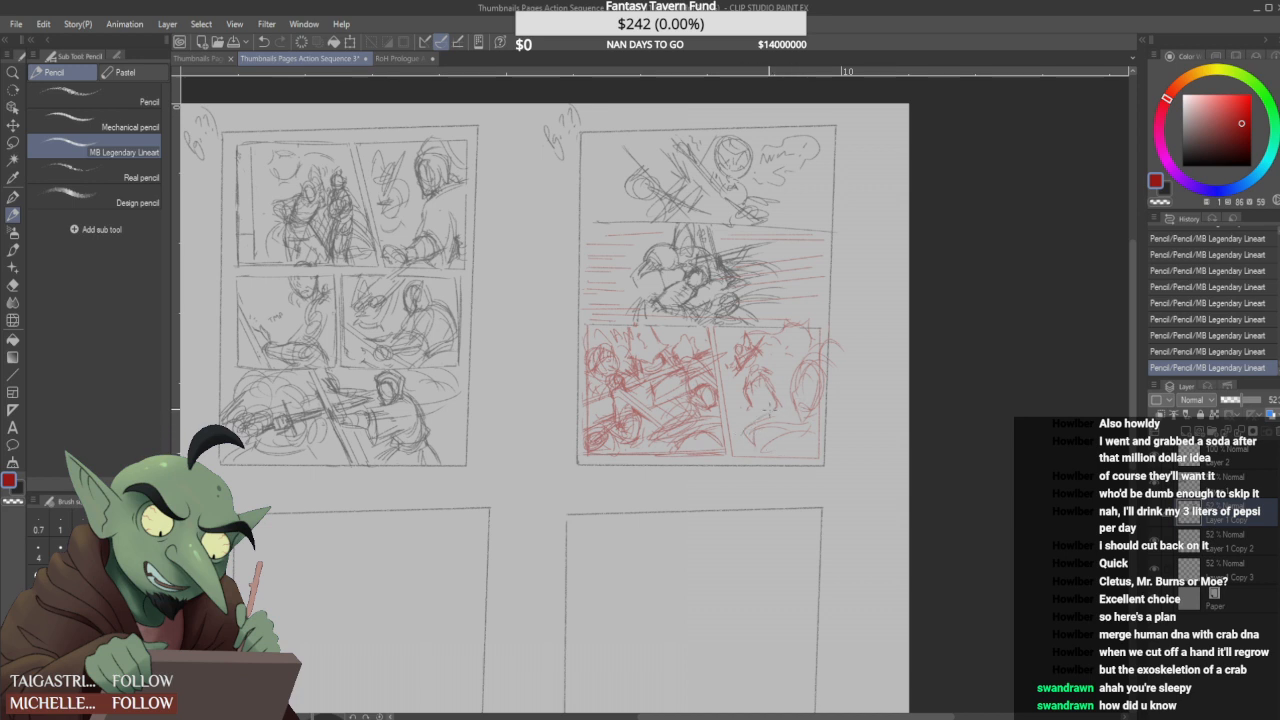
mouse_move(770, 411)
mouse_down()
mouse_move(820, 402)
mouse_move(796, 438)
mouse_move(783, 413)
mouse_up()
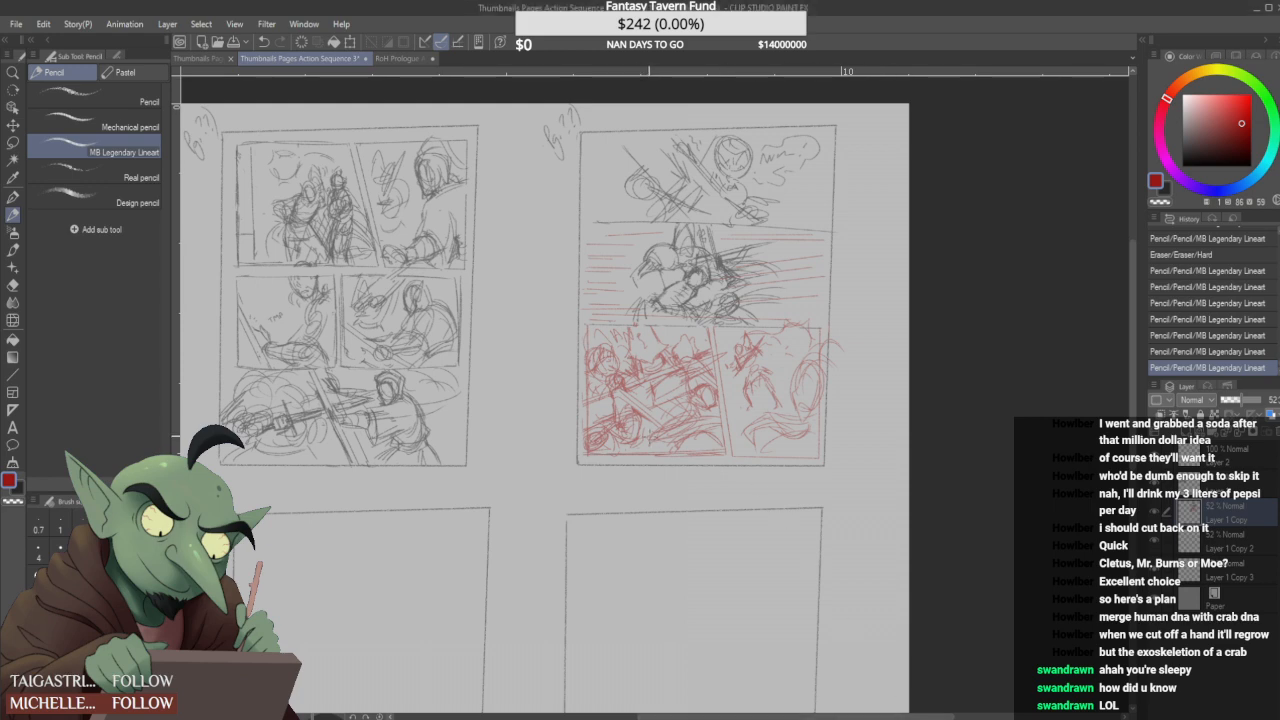
- Erase the stray mark inside the fourth panel's large oval form
scroll(646, 437, down, 1)
scroll(744, 408, up, 2)
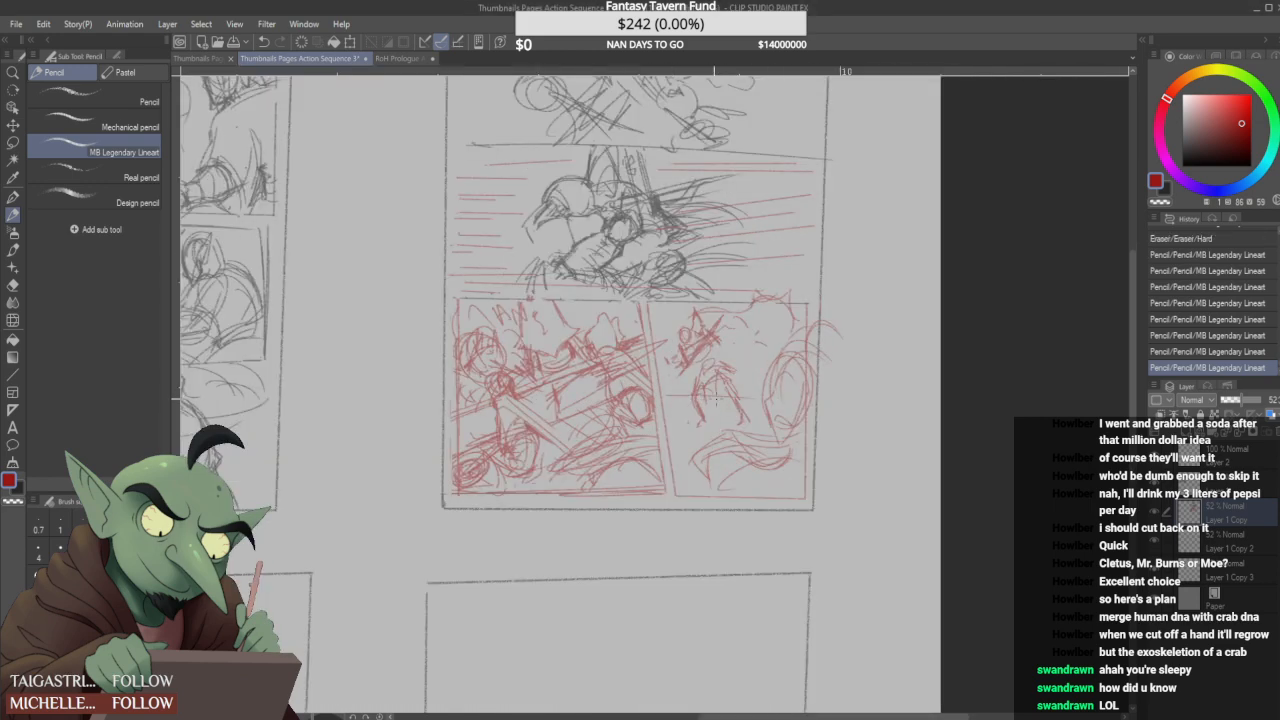
scroll(851, 378, down, 1)
scroll(851, 378, up, 2)
scroll(757, 385, up, 1)
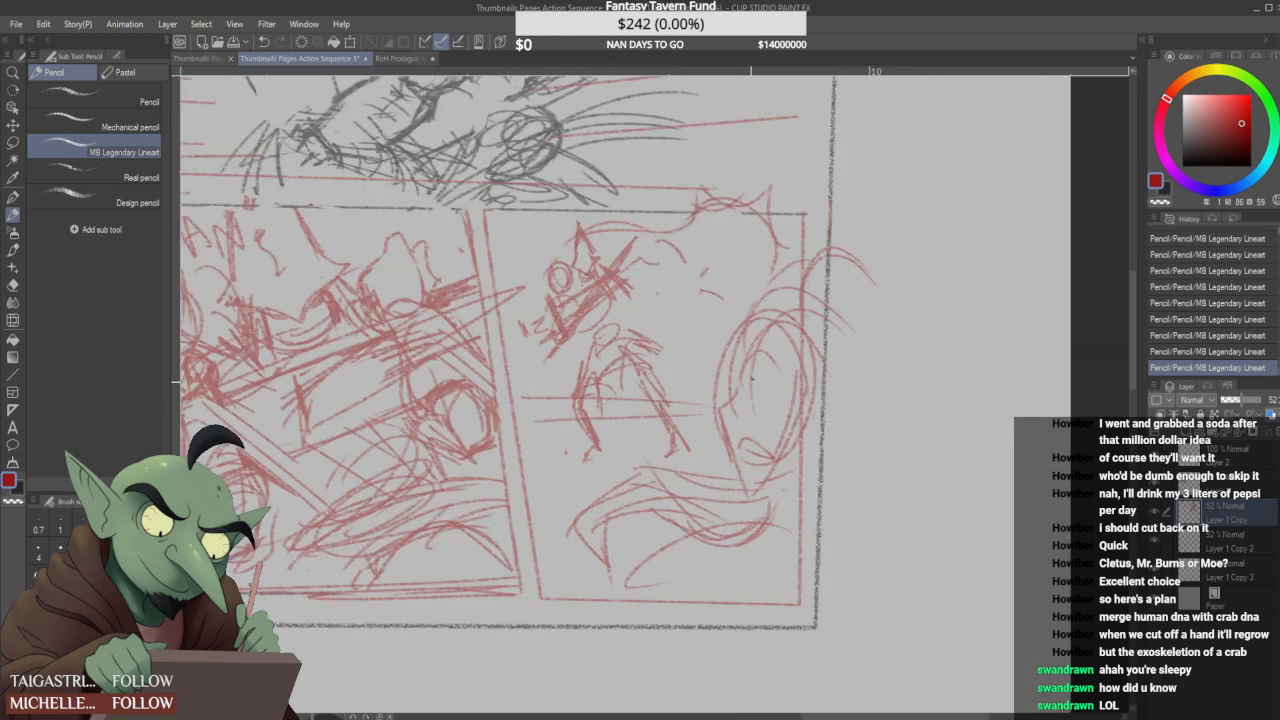
drag(748, 380, 765, 400)
scroll(763, 367, down, 3)
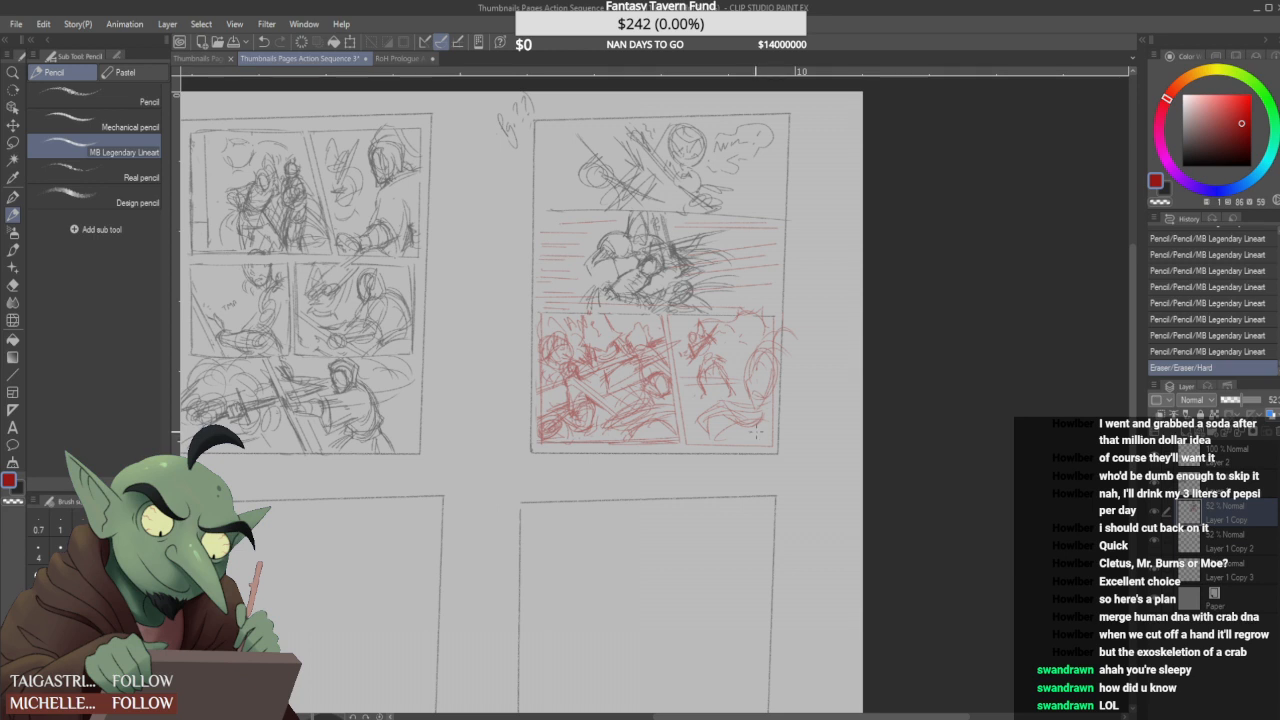
scroll(743, 365, down, 3)
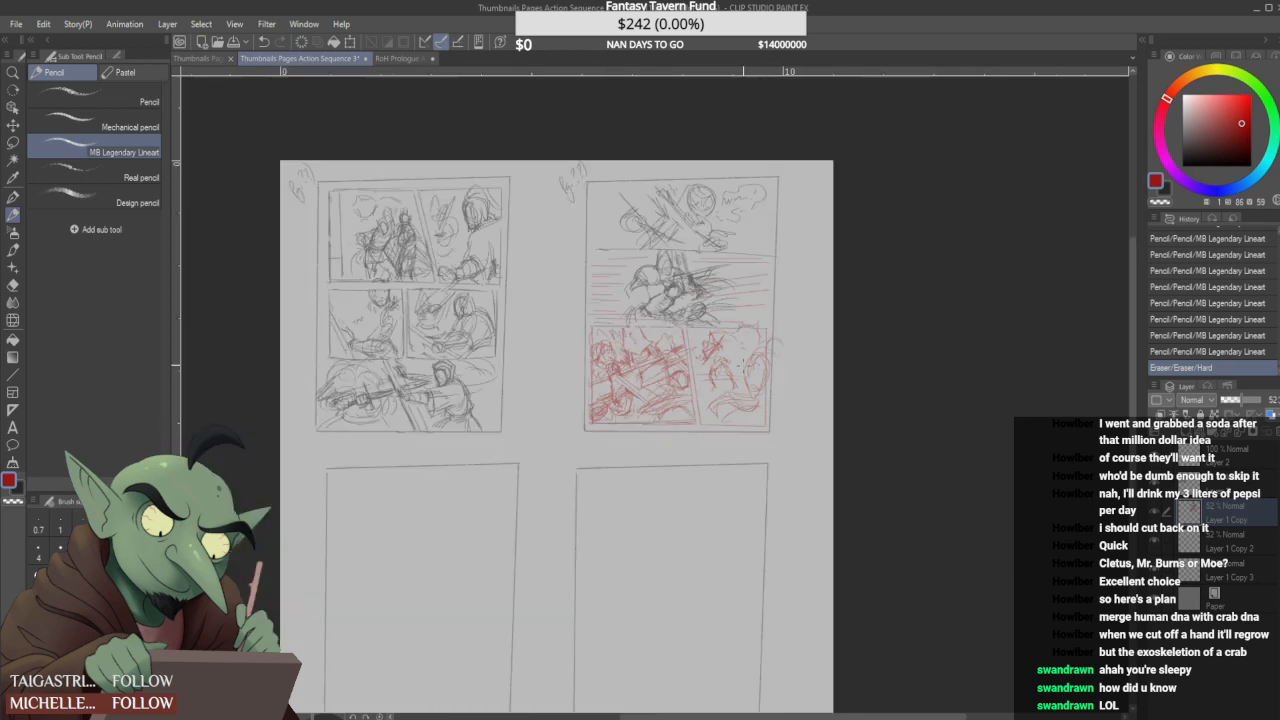
scroll(682, 410, up, 2)
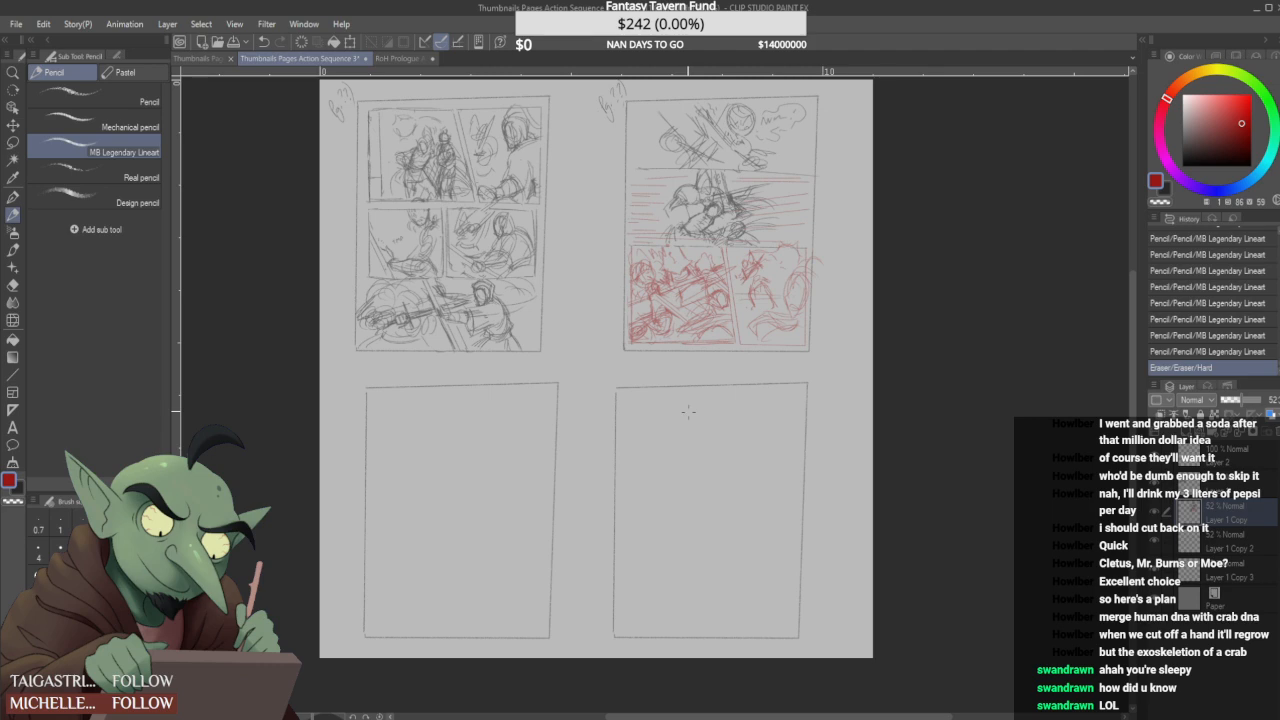
scroll(497, 490, up, 2)
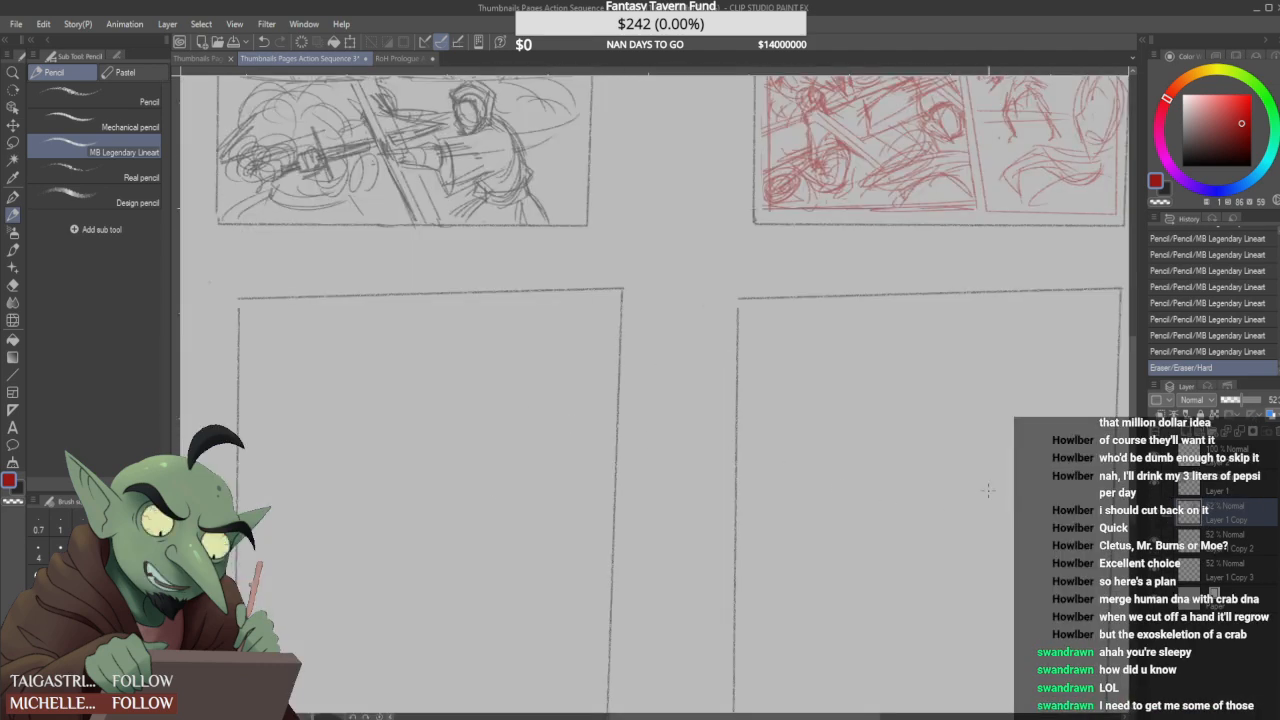
scroll(559, 495, down, 2)
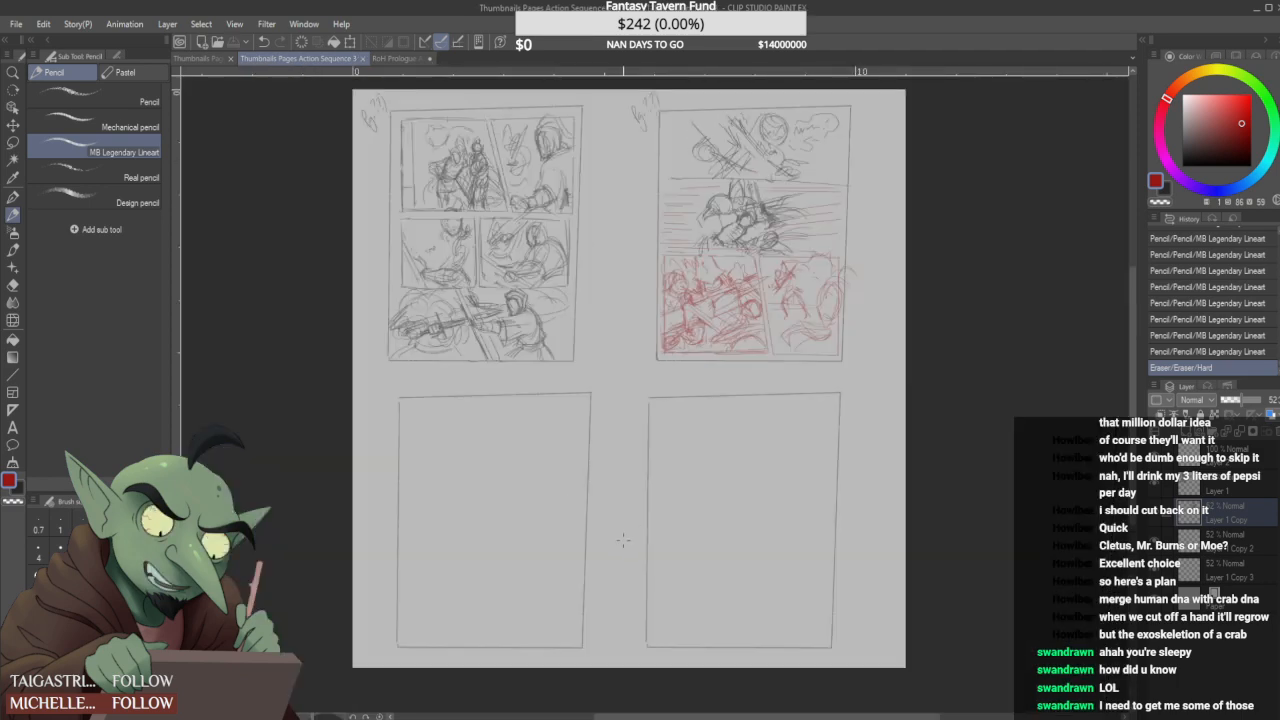
- Select Layer 1 Copy 2 and write the red label "Pg ??" beside the third page's upper outer corner
click(1235, 544)
mouse_move(380, 405)
mouse_down()
mouse_move(374, 417)
mouse_move(372, 405)
mouse_up()
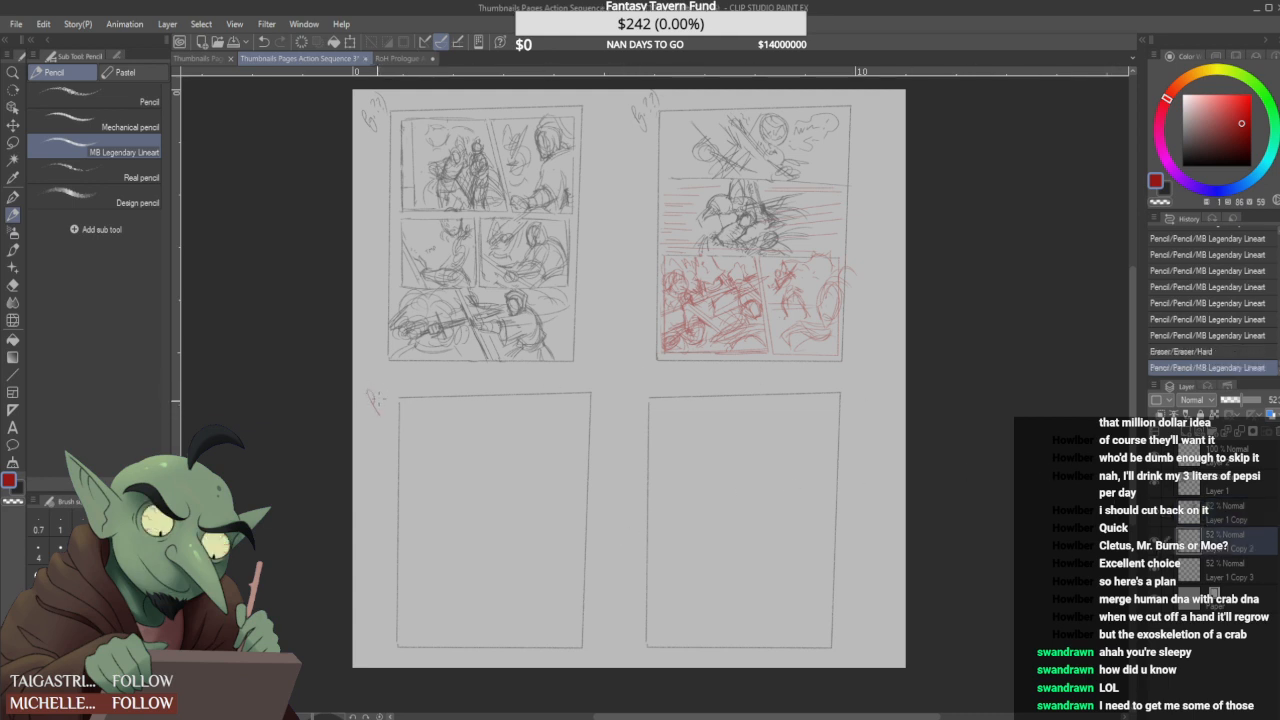
drag(390, 381, 393, 387)
click(394, 390)
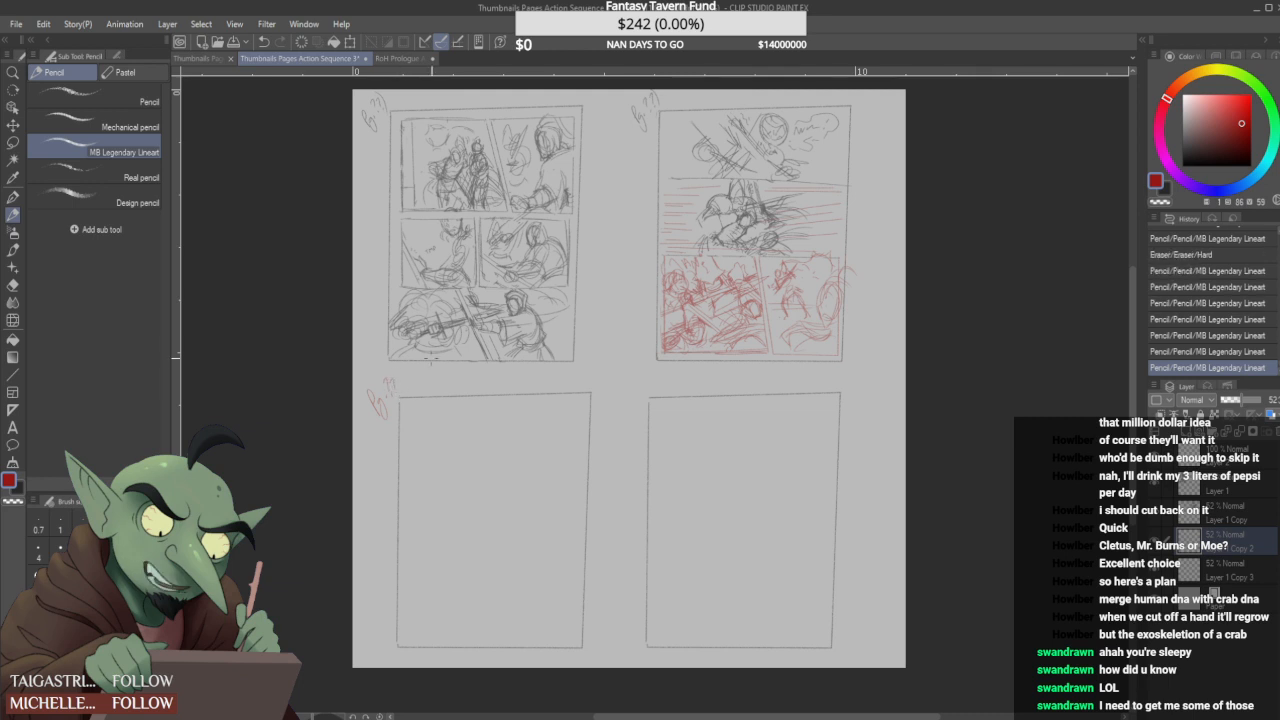
- Draw a roughly square red panel border in the upper inner corner of the third page with the MB Legendary Lineart pencil
click(1155, 541)
click(1155, 541)
drag(408, 410, 408, 480)
mouse_move(428, 410)
mouse_down()
mouse_move(486, 408)
mouse_move(436, 411)
mouse_move(409, 456)
mouse_up()
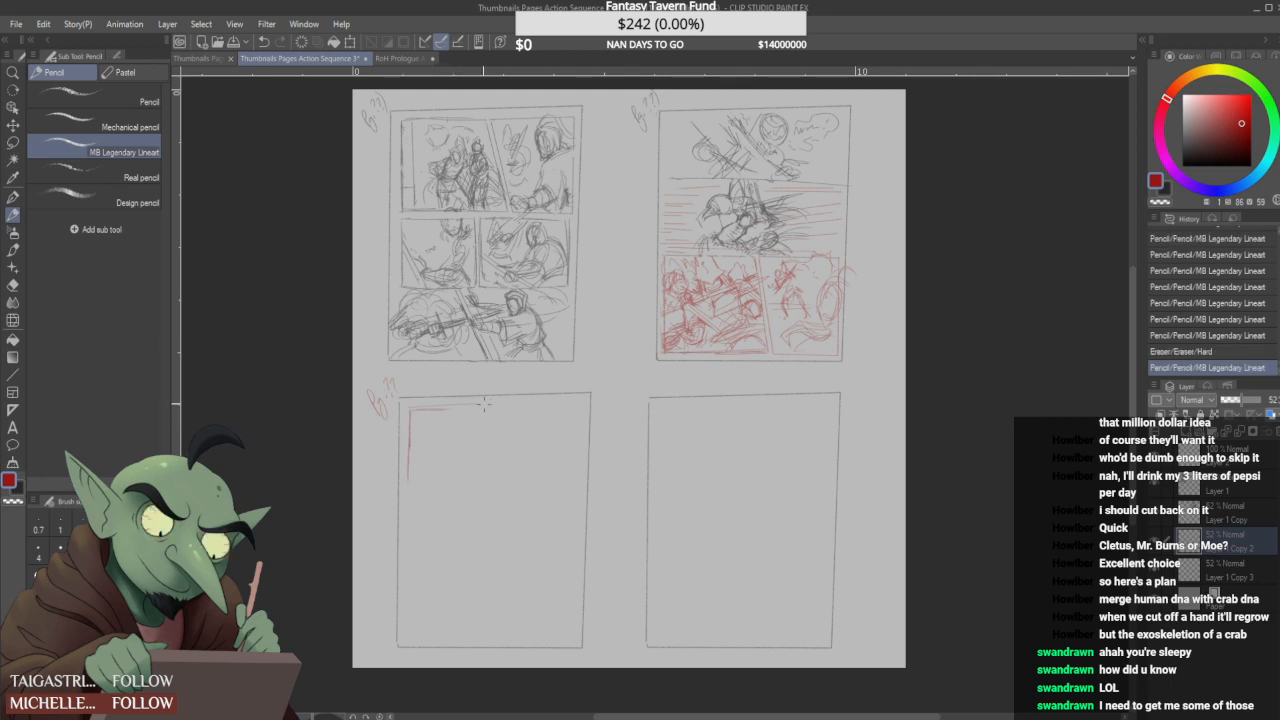
mouse_move(440, 410)
mouse_down()
mouse_move(418, 411)
mouse_move(487, 406)
mouse_move(485, 478)
mouse_move(472, 484)
mouse_up()
drag(483, 406, 480, 466)
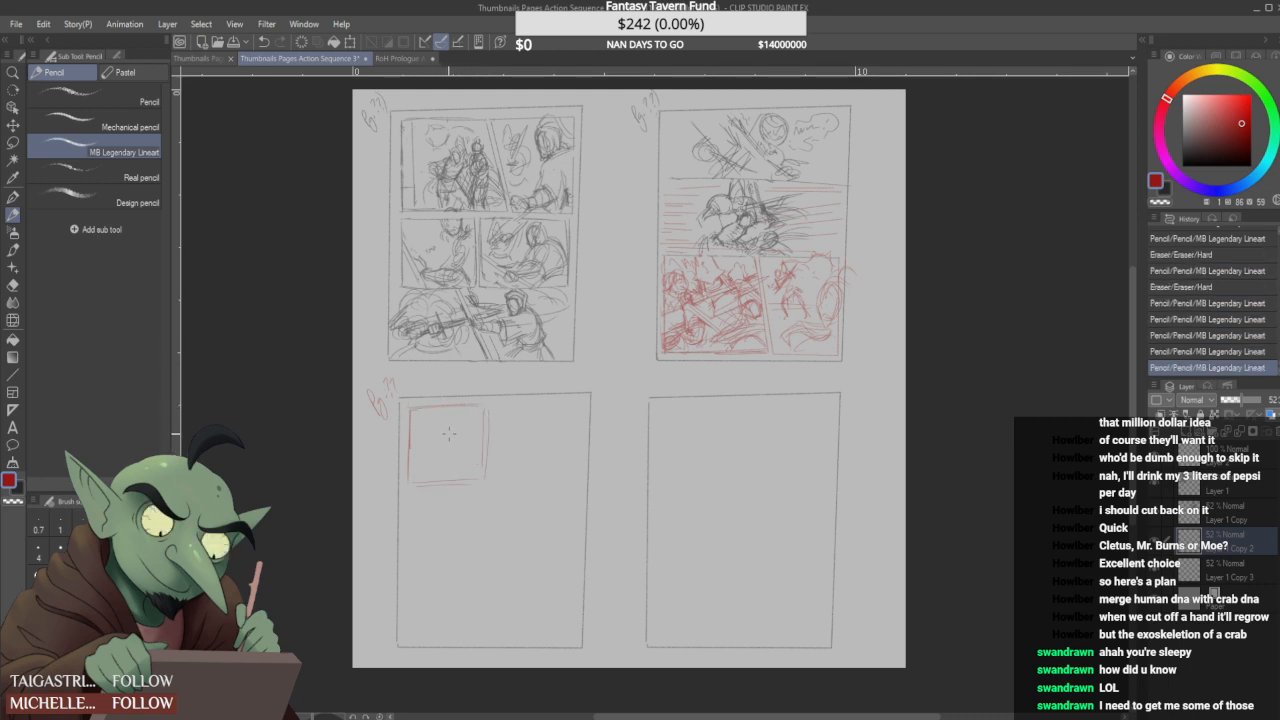
- Sketch a close-up face with angled brows, a mouth and framing hair lines inside the third page's first panel
mouse_move(431, 424)
mouse_down()
mouse_move(438, 466)
mouse_move(456, 437)
mouse_move(436, 423)
mouse_move(461, 440)
mouse_up()
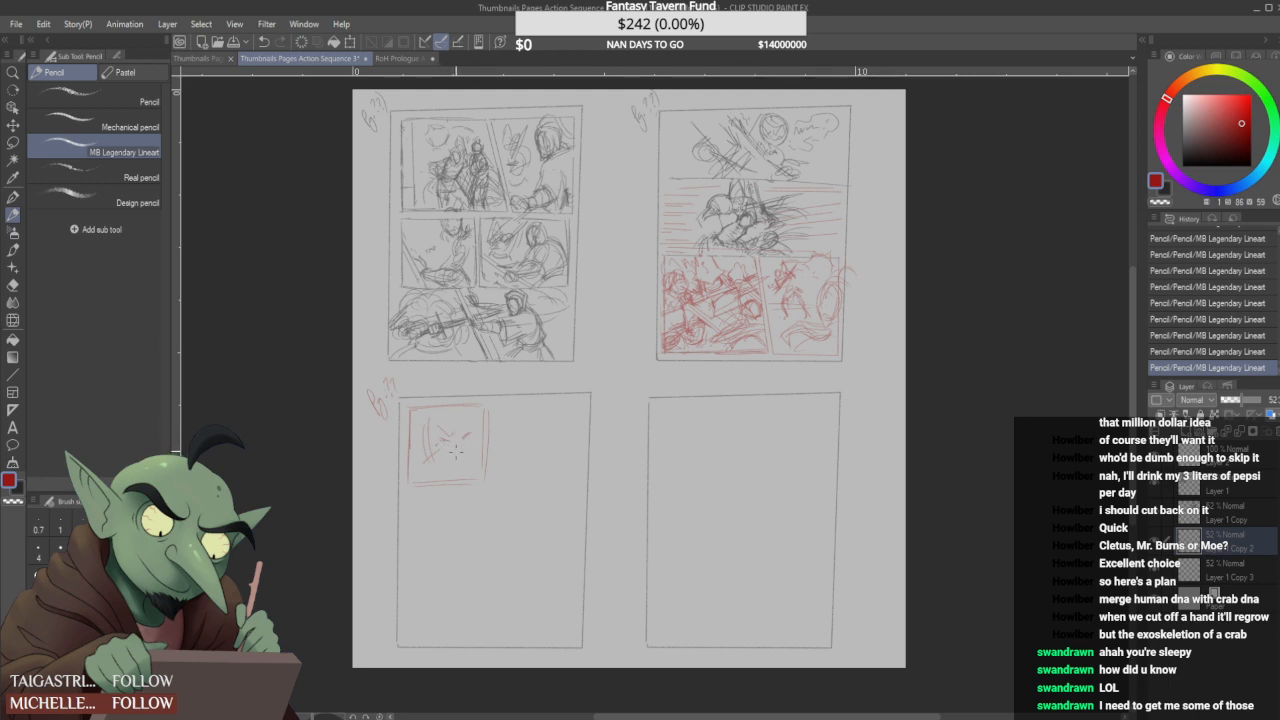
mouse_move(459, 452)
mouse_down()
mouse_move(469, 417)
mouse_move(451, 426)
mouse_move(448, 450)
mouse_move(440, 425)
mouse_move(453, 458)
mouse_up()
drag(436, 420, 430, 468)
drag(478, 412, 477, 452)
drag(433, 414, 462, 449)
key(ctrl+z)
key(ctrl+y)
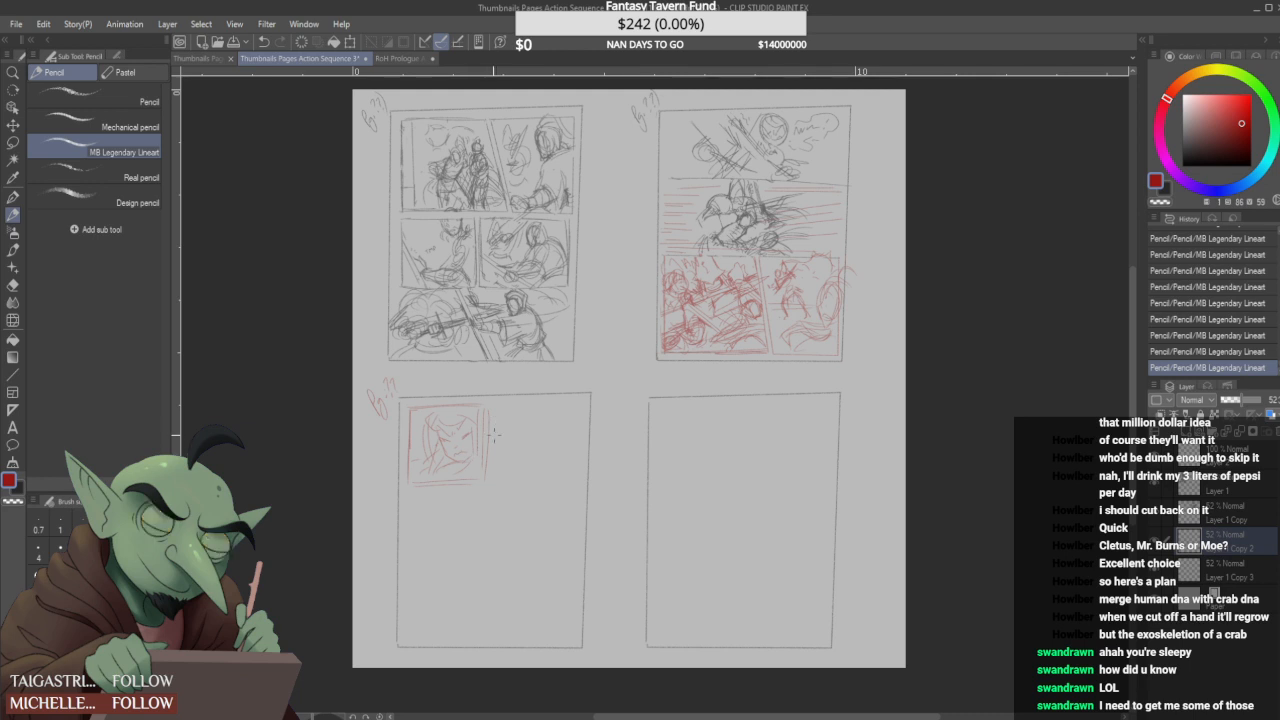
- Outline a second panel beside the face panel on the third page, and undo its lower edge
drag(492, 416, 491, 464)
mouse_move(545, 402)
mouse_down()
mouse_move(512, 403)
mouse_move(576, 403)
mouse_move(576, 470)
mouse_up()
drag(495, 482, 576, 477)
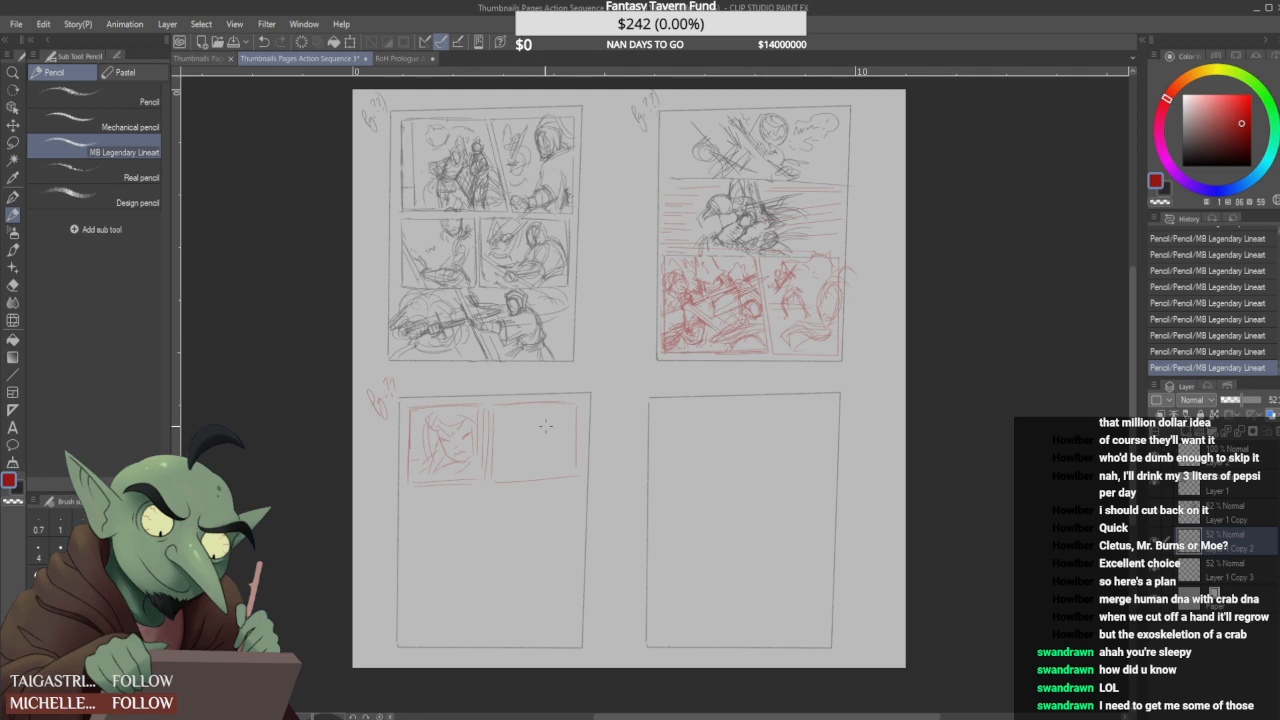
key(ctrl+z)
- Outline a small panel beneath a shortened face panel and extend the neighbouring panel down to about the same depth
mouse_move(485, 485)
mouse_down()
mouse_move(414, 479)
mouse_move(495, 476)
mouse_move(408, 481)
mouse_move(418, 467)
mouse_move(476, 468)
mouse_up()
mouse_move(436, 469)
mouse_down()
mouse_move(482, 477)
mouse_move(408, 499)
mouse_move(408, 534)
mouse_move(488, 532)
mouse_up()
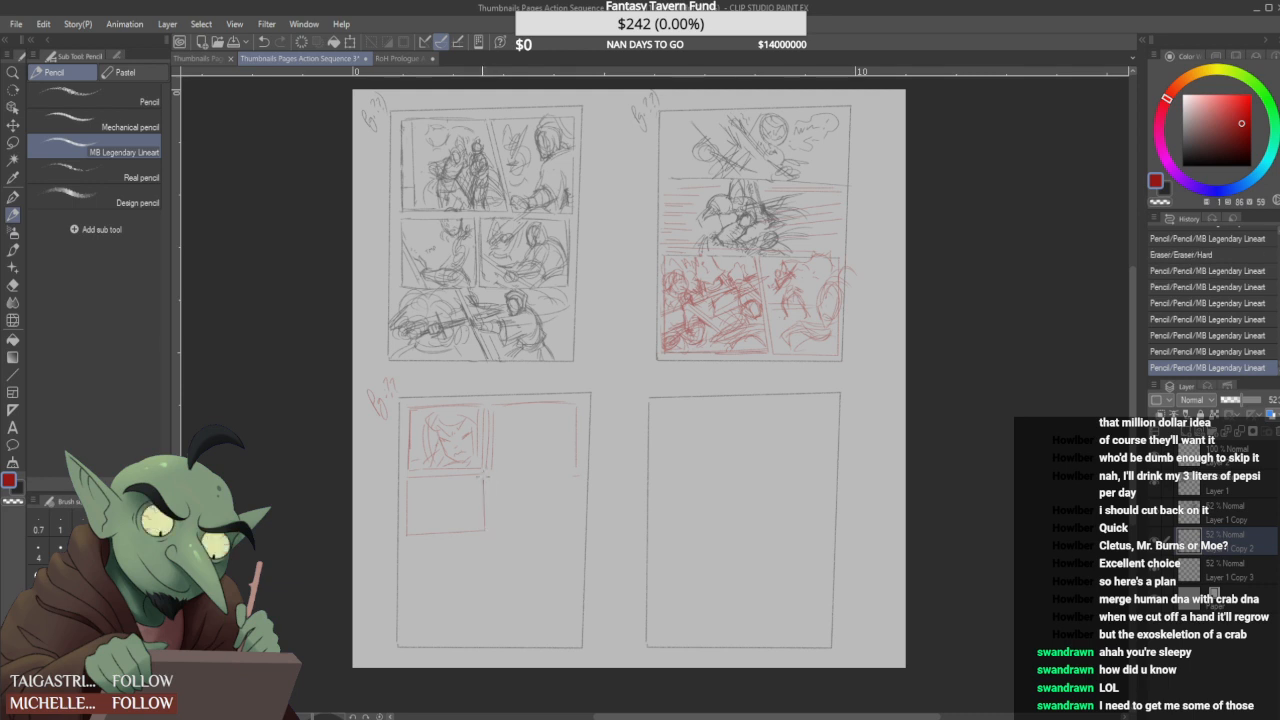
mouse_move(487, 474)
mouse_down()
mouse_move(494, 522)
mouse_move(569, 524)
mouse_up()
mouse_move(572, 459)
mouse_down()
mouse_move(573, 508)
mouse_move(489, 521)
mouse_move(571, 521)
mouse_up()
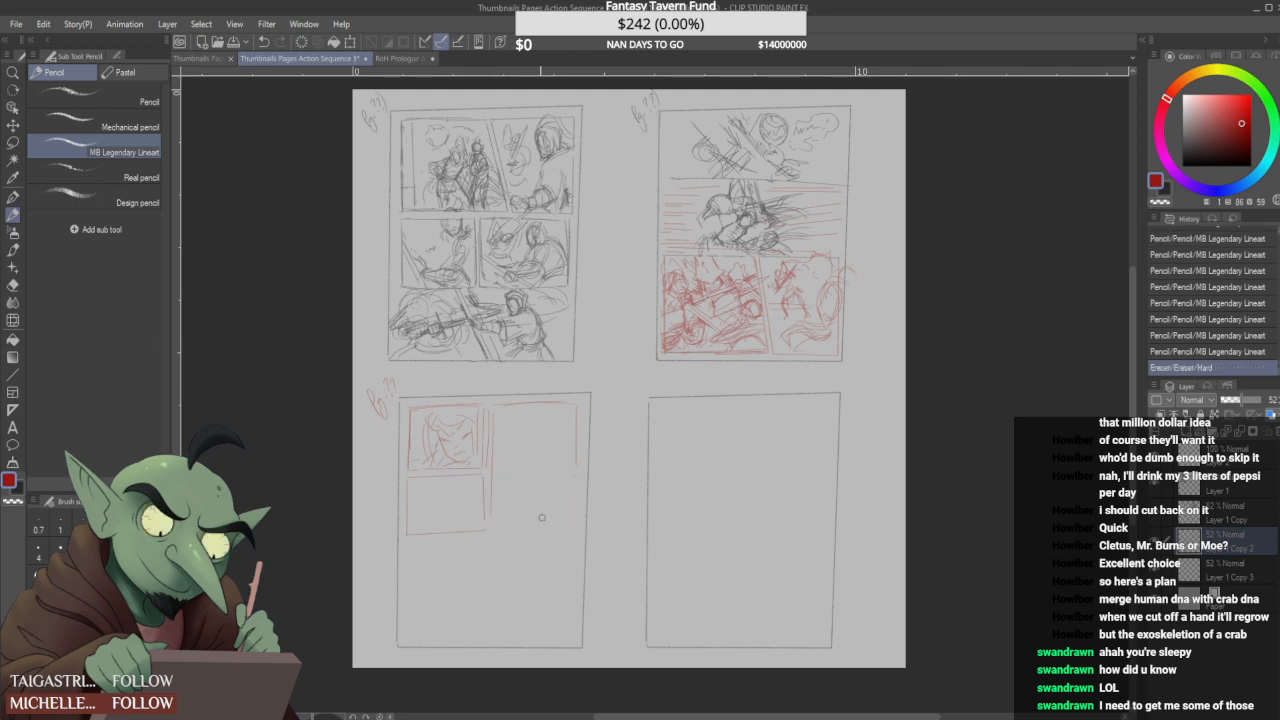
mouse_move(489, 508)
mouse_down()
mouse_move(490, 531)
mouse_move(574, 524)
mouse_up()
drag(576, 464, 574, 523)
- Reinforce the vertical borders between the third page's panels with darker red pencil strokes and tidy the gutter
click(13, 144)
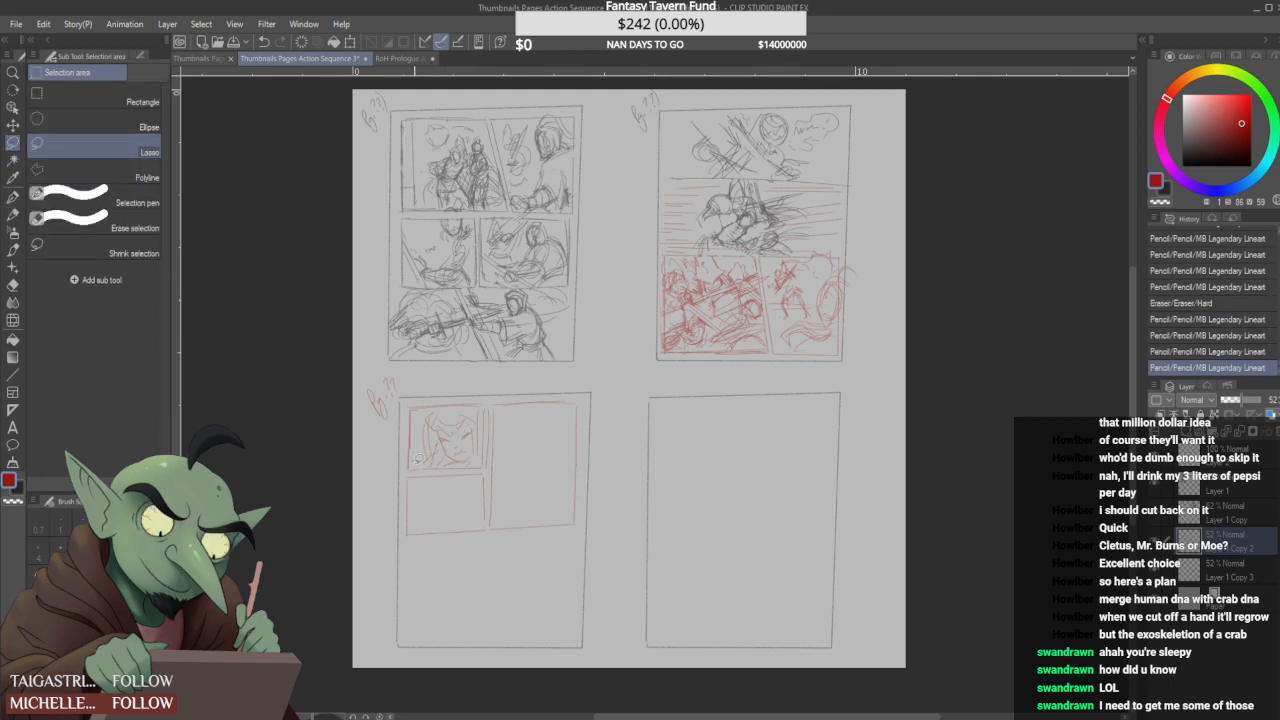
click(13, 214)
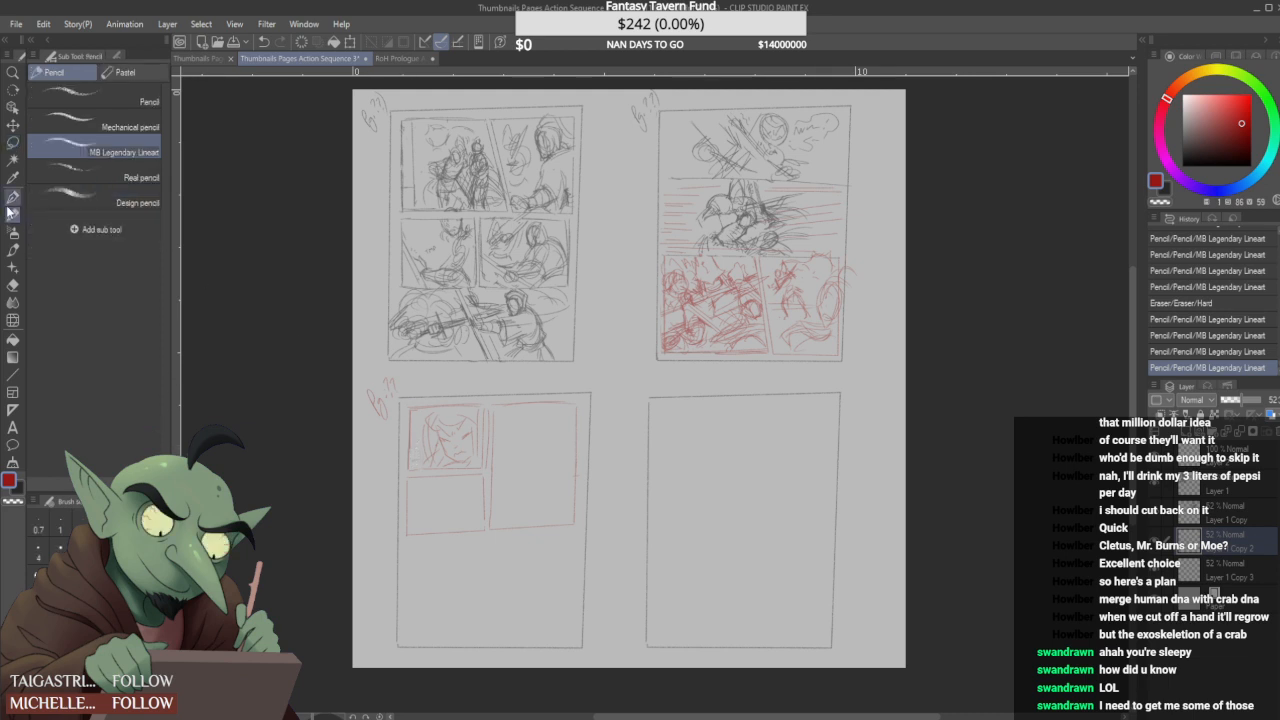
drag(484, 474, 485, 526)
drag(490, 440, 491, 528)
drag(492, 404, 492, 530)
mouse_move(493, 402)
mouse_down()
mouse_move(578, 402)
mouse_move(578, 522)
mouse_move(496, 527)
mouse_up()
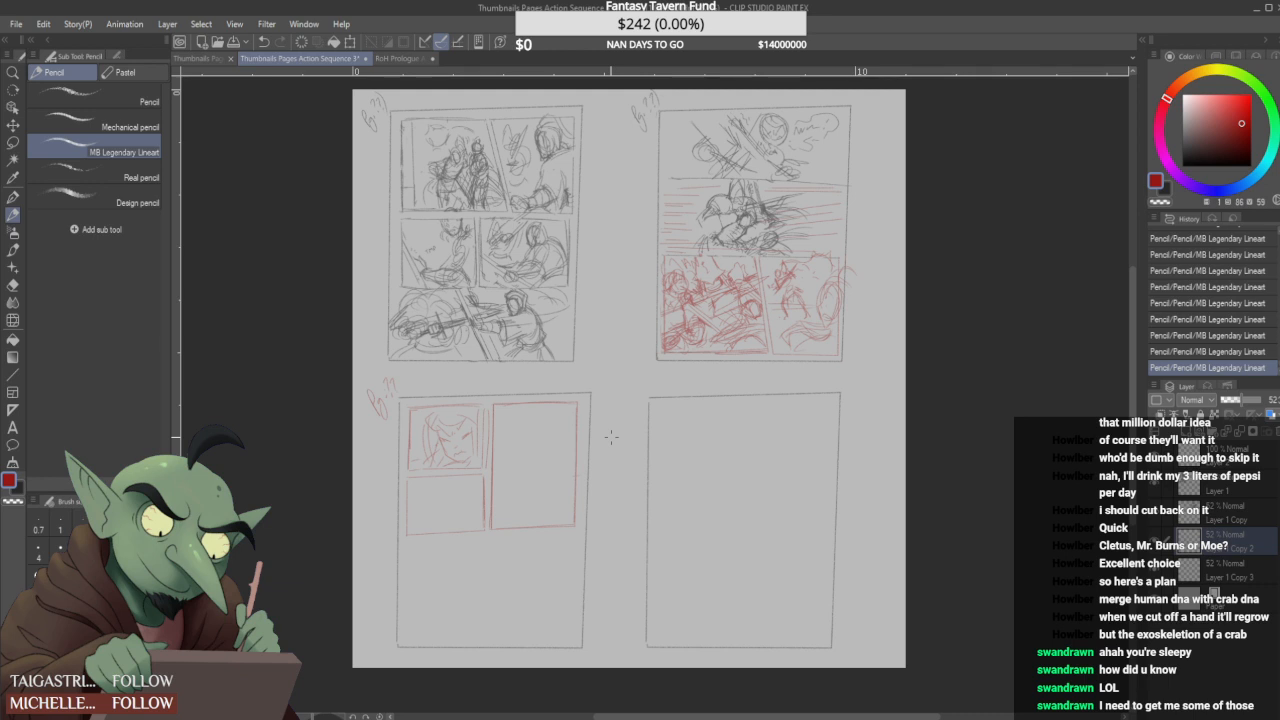
mouse_move(490, 446)
mouse_down()
mouse_move(488, 410)
mouse_move(484, 474)
mouse_move(484, 403)
mouse_up()
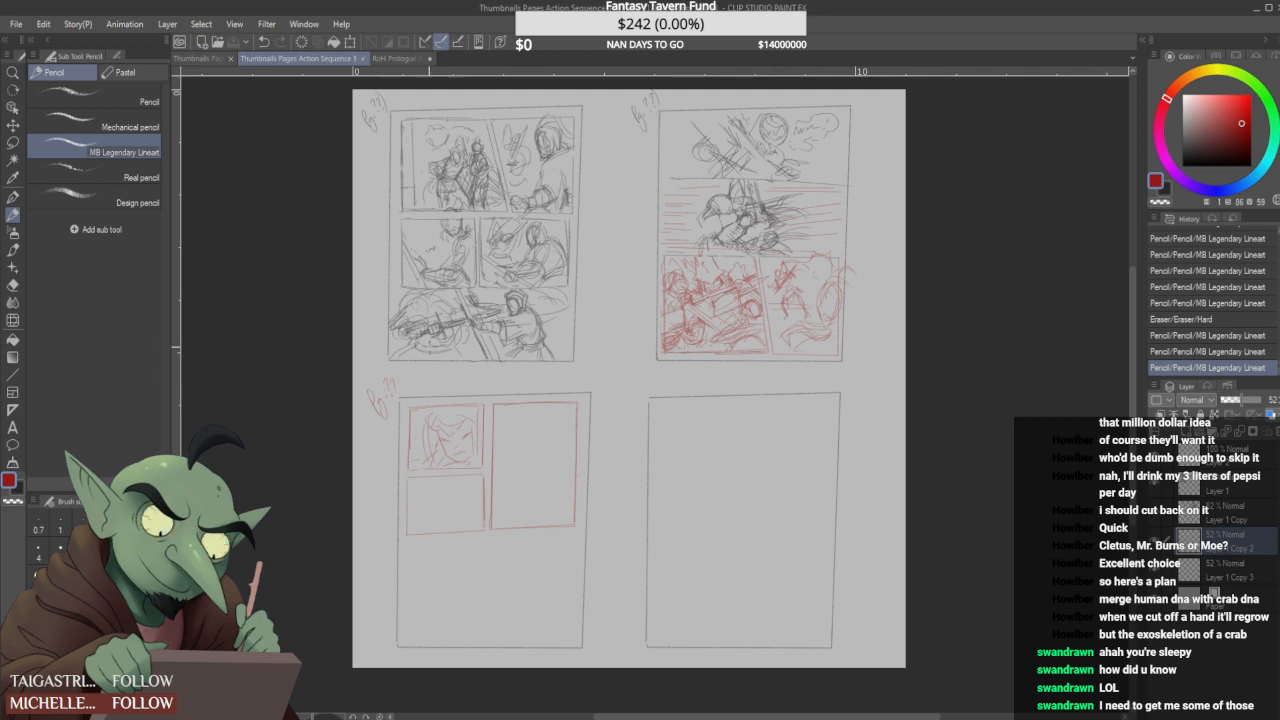
- Sketch light curved strokes for a rounded form in the panel below the face, erasing stray marks
click(461, 515)
click(455, 516)
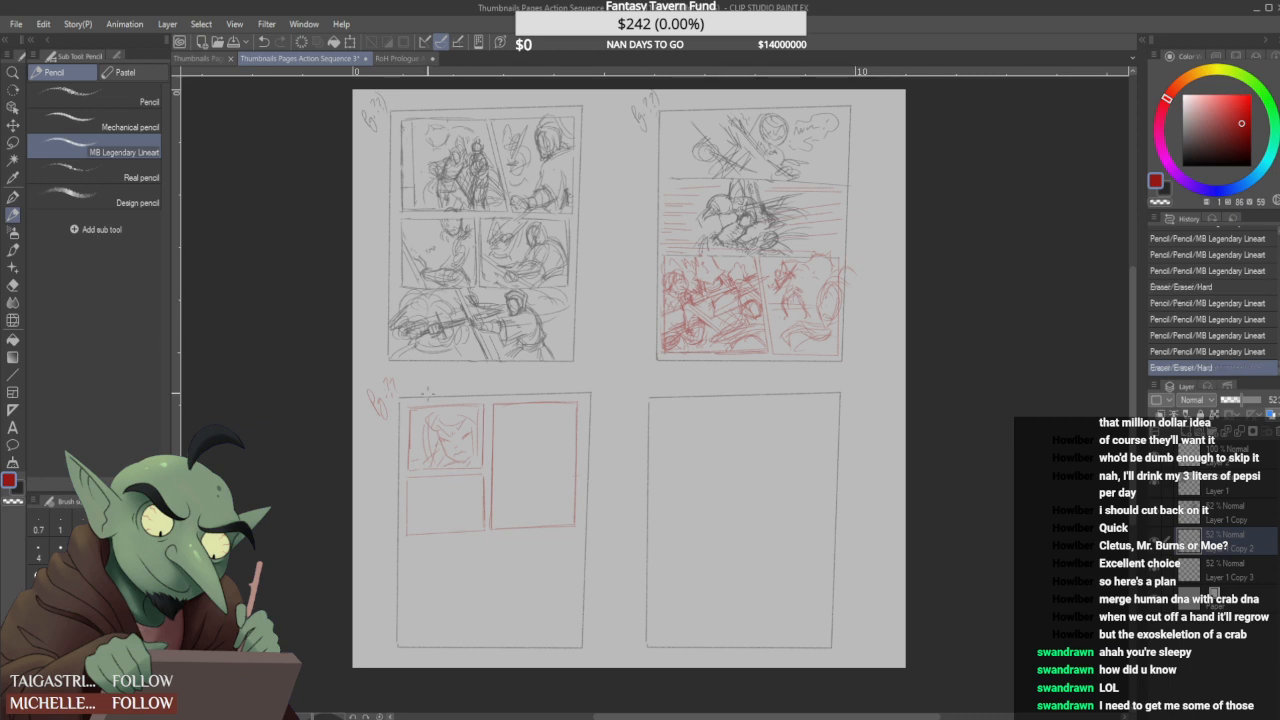
click(457, 480)
click(455, 485)
drag(452, 482, 445, 508)
click(462, 499)
click(467, 502)
click(459, 518)
click(468, 500)
drag(464, 516, 467, 507)
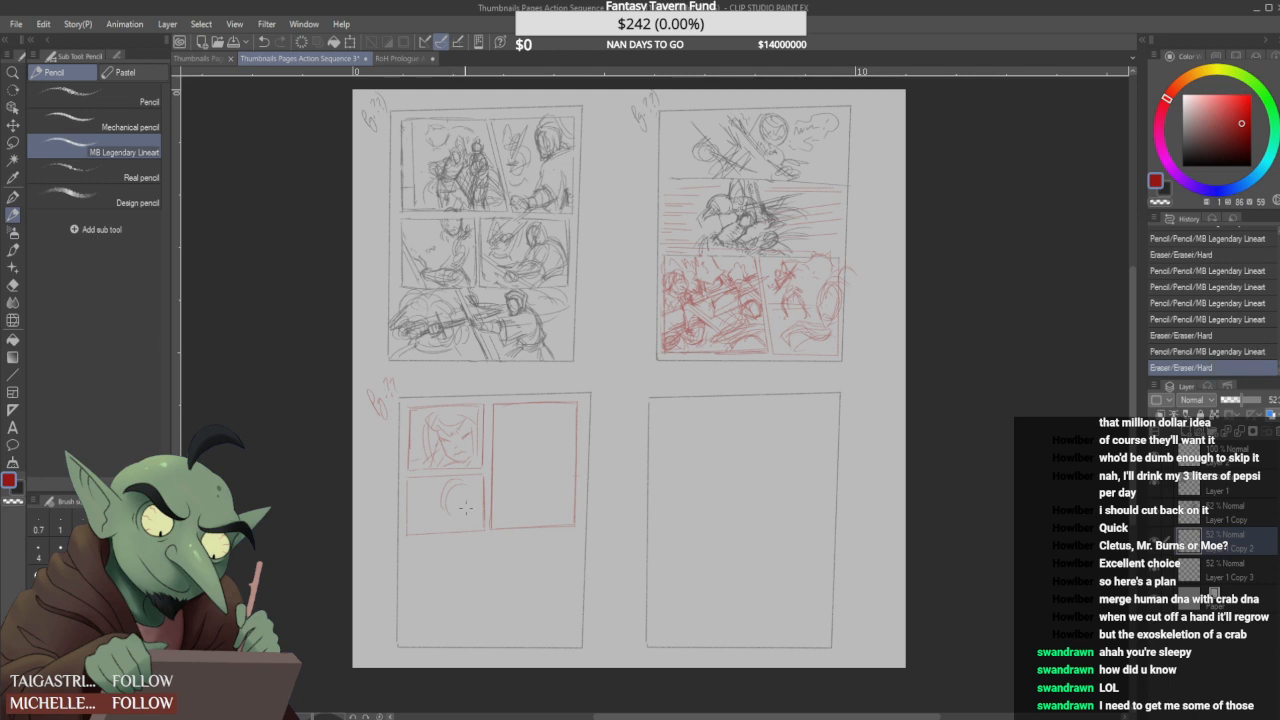
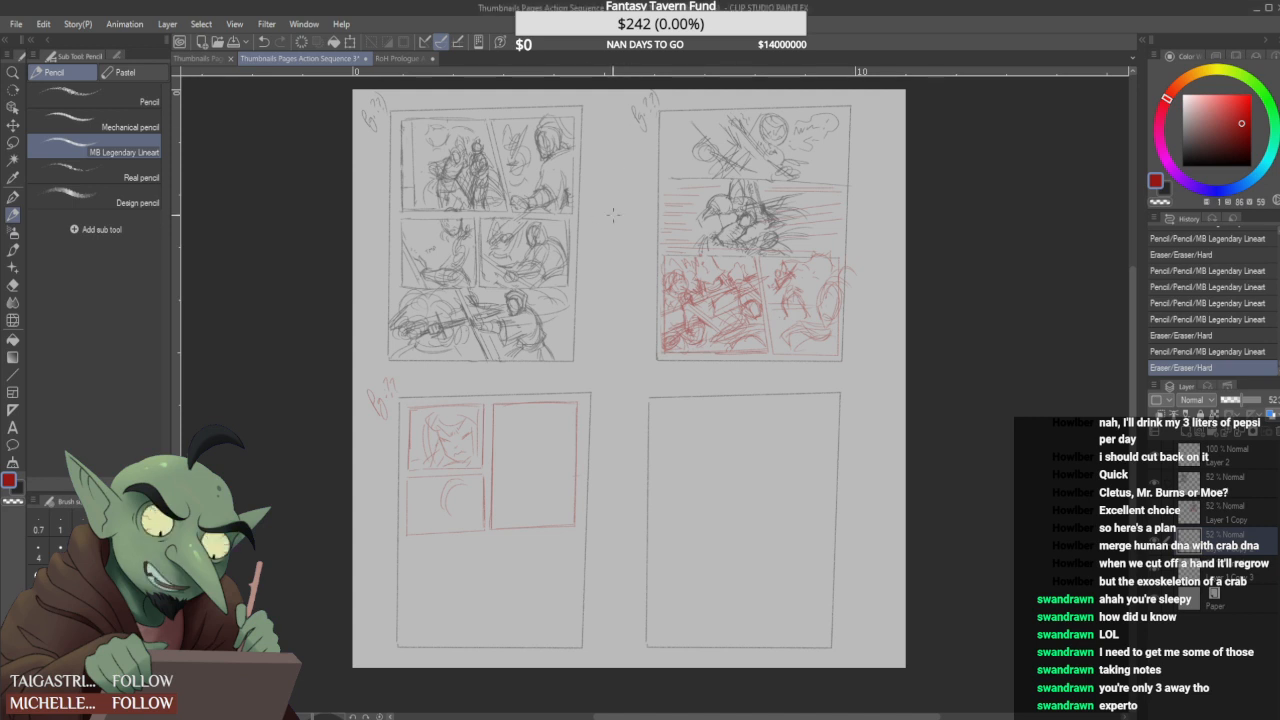
- Clear the rough rounded form from the panel below the face and reinforce the jawline of the angry face above
scroll(473, 480, up, 3)
mouse_move(456, 541)
mouse_down()
mouse_move(418, 518)
mouse_move(464, 584)
mouse_up()
drag(398, 507, 418, 610)
mouse_move(387, 540)
mouse_down()
mouse_move(432, 624)
mouse_move(380, 564)
mouse_move(410, 604)
mouse_up()
mouse_move(470, 550)
mouse_down()
mouse_move(457, 620)
mouse_move(429, 589)
mouse_move(452, 592)
mouse_move(428, 584)
mouse_move(442, 561)
mouse_move(446, 615)
mouse_move(387, 537)
mouse_move(400, 578)
mouse_move(459, 546)
mouse_move(434, 500)
mouse_move(464, 534)
mouse_move(428, 494)
mouse_up()
scroll(410, 495, down, 2)
scroll(405, 494, up, 2)
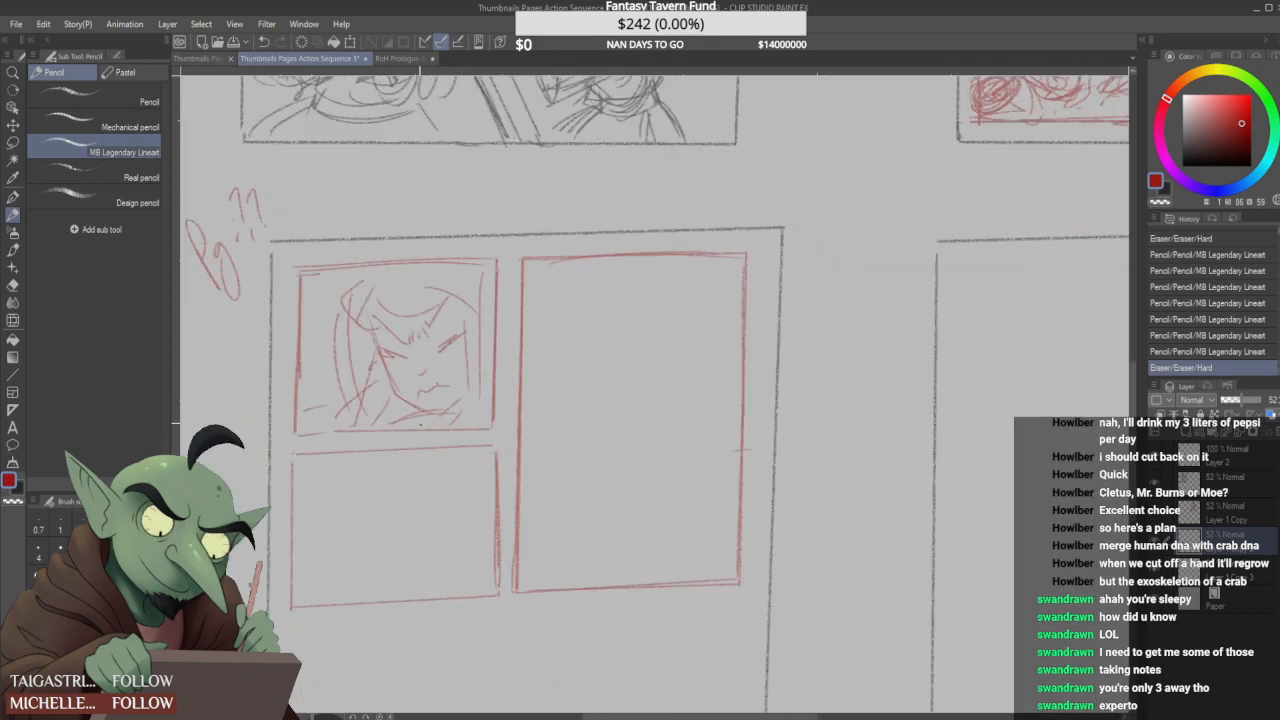
drag(387, 379, 400, 397)
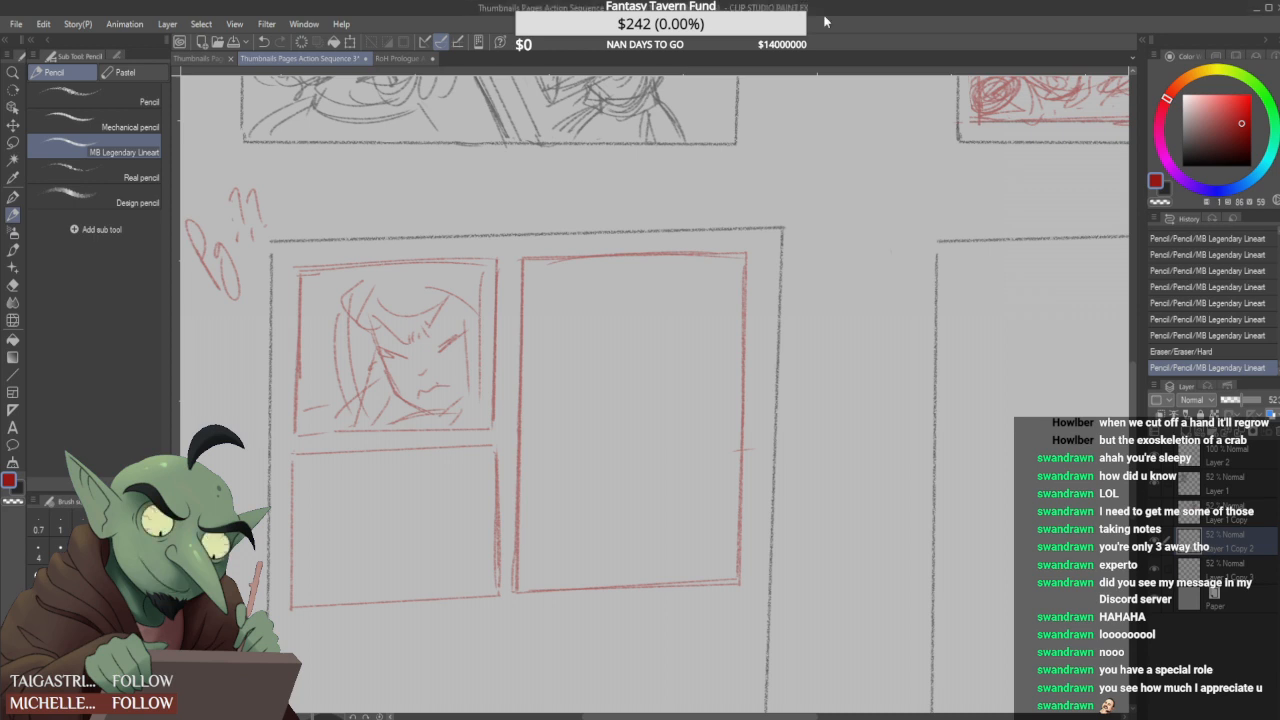
- Sketch a narrow oval face with frowning eyes and a small mouth in the panel below the angry face
scroll(604, 452, down, 1)
scroll(568, 452, up, 2)
scroll(480, 463, down, 2)
scroll(434, 521, up, 2)
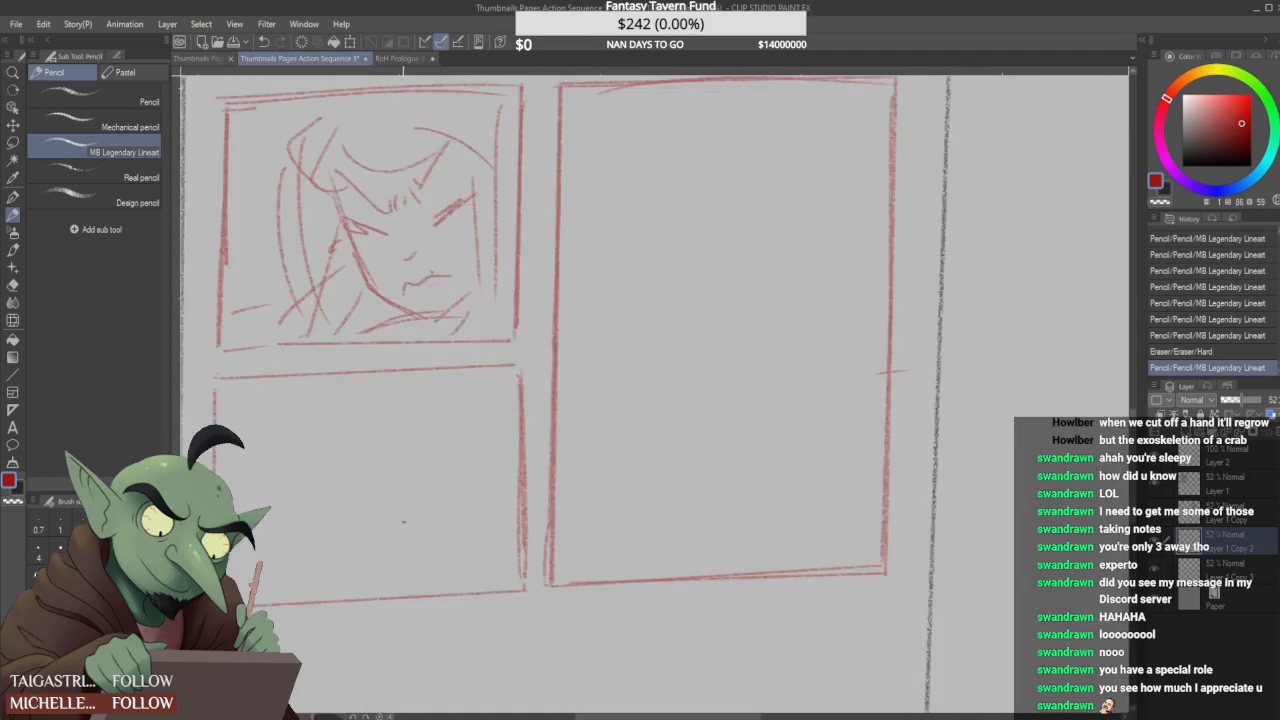
mouse_move(352, 505)
mouse_down()
mouse_move(448, 392)
mouse_move(488, 485)
mouse_up()
mouse_move(416, 376)
mouse_down()
mouse_move(342, 460)
mouse_move(380, 552)
mouse_up()
drag(370, 515, 395, 535)
mouse_move(372, 416)
mouse_down()
mouse_move(360, 516)
mouse_move(456, 515)
mouse_up()
scroll(455, 450, down, 1)
mouse_move(423, 436)
mouse_down()
mouse_move(394, 468)
mouse_move(419, 501)
mouse_move(448, 443)
mouse_move(400, 477)
mouse_move(411, 481)
mouse_move(398, 460)
mouse_move(426, 431)
mouse_up()
mouse_move(393, 475)
mouse_down()
mouse_move(440, 473)
mouse_move(416, 440)
mouse_move(426, 497)
mouse_up()
mouse_move(457, 451)
mouse_down()
mouse_move(408, 521)
mouse_move(441, 530)
mouse_move(432, 506)
mouse_move(431, 527)
mouse_up()
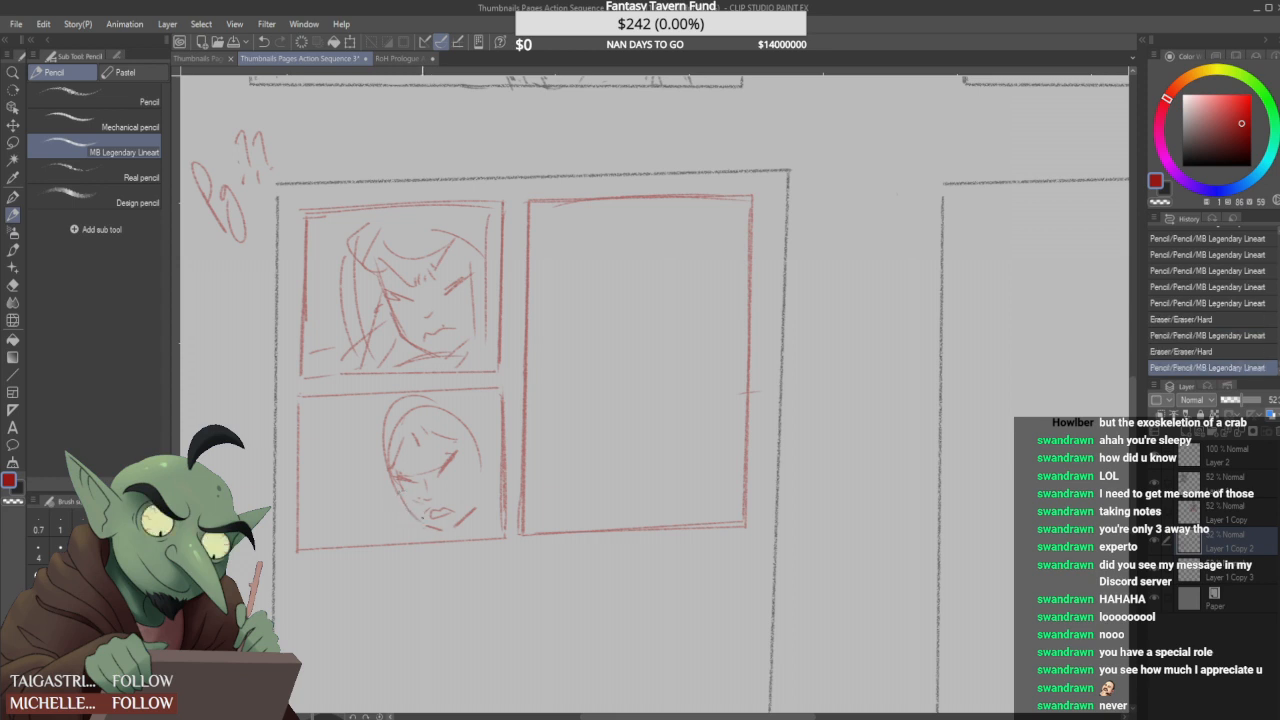
- Define the second face's jaw and surround the head with loose, swept hair strokes
drag(476, 507, 454, 528)
drag(477, 492, 456, 526)
drag(398, 476, 368, 519)
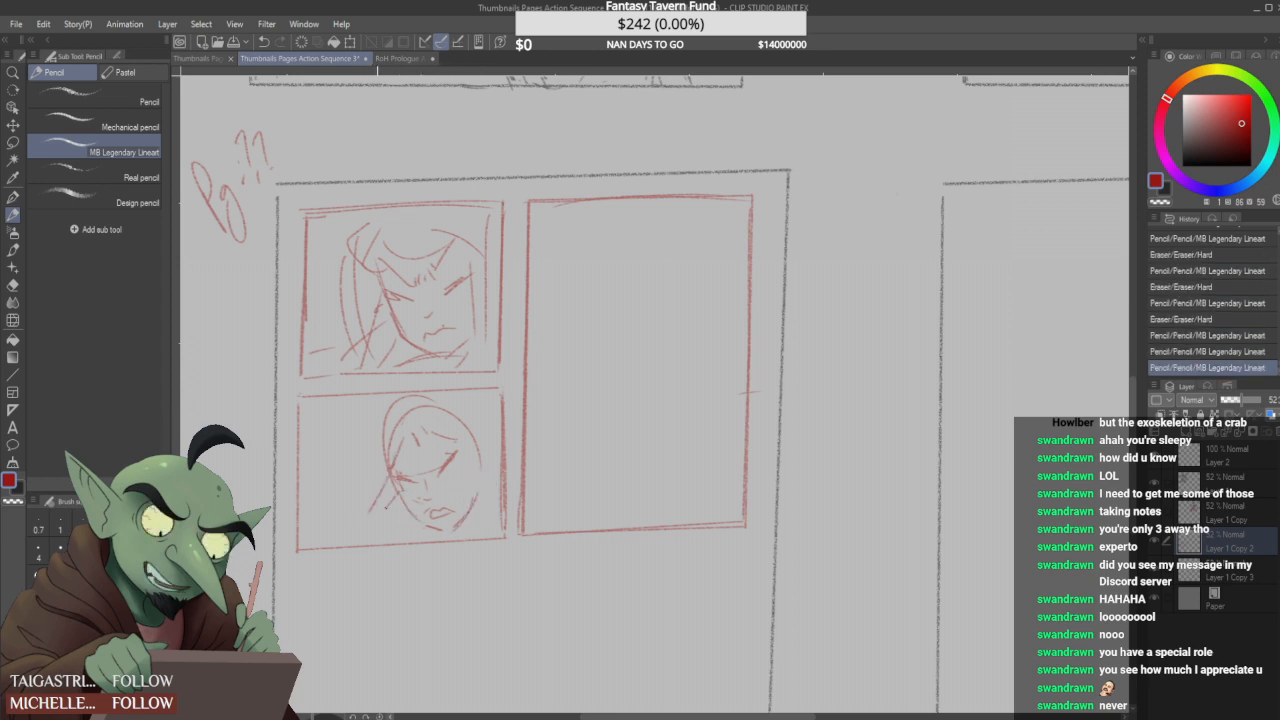
drag(405, 428, 401, 446)
mouse_move(413, 430)
mouse_down()
mouse_move(418, 444)
mouse_move(455, 441)
mouse_move(360, 447)
mouse_up()
drag(390, 392, 358, 422)
drag(362, 398, 392, 382)
drag(460, 426, 492, 410)
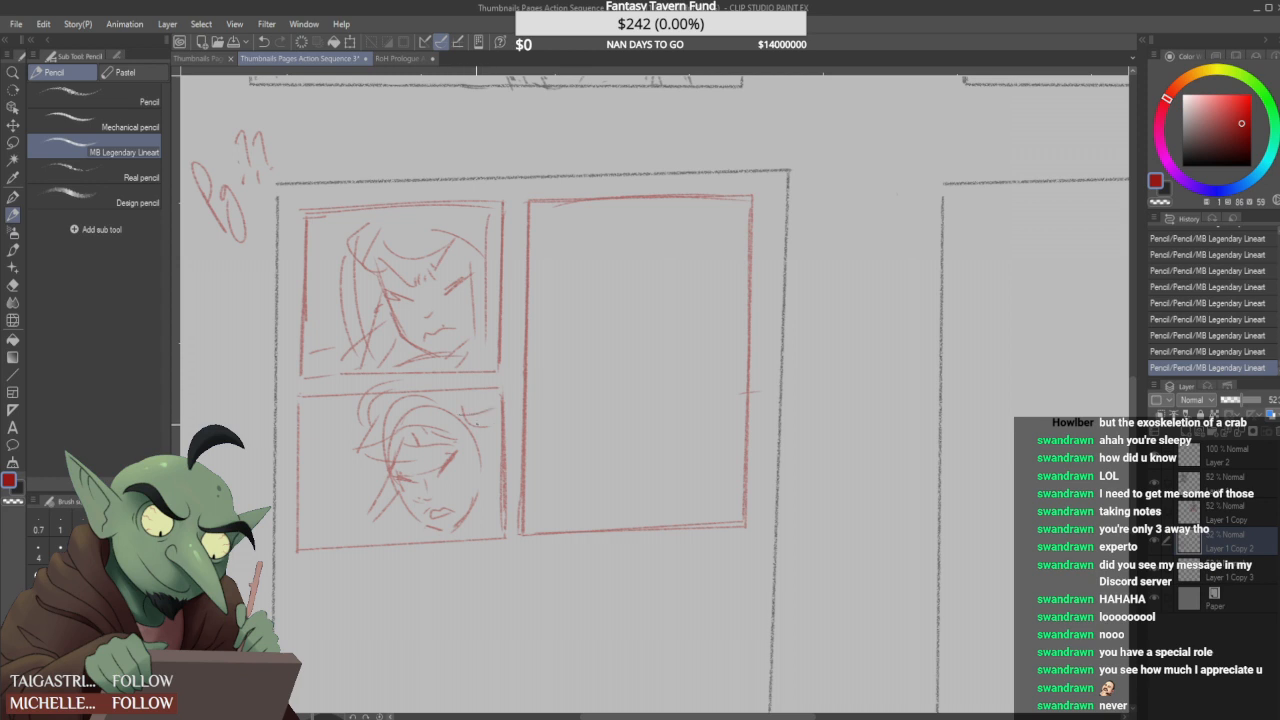
- Rough in background shapes beside the second face, adding hair strands along its cheek and a small mark by the eye
mouse_move(362, 448)
mouse_down()
mouse_move(302, 487)
mouse_move(330, 507)
mouse_move(355, 502)
mouse_move(335, 443)
mouse_move(322, 462)
mouse_move(326, 452)
mouse_move(342, 480)
mouse_up()
mouse_move(315, 433)
mouse_down()
mouse_move(287, 488)
mouse_move(322, 526)
mouse_move(328, 426)
mouse_move(332, 436)
mouse_up()
drag(290, 478, 318, 452)
mouse_move(336, 520)
mouse_down()
mouse_move(356, 506)
mouse_move(378, 535)
mouse_move(367, 537)
mouse_move(399, 544)
mouse_up()
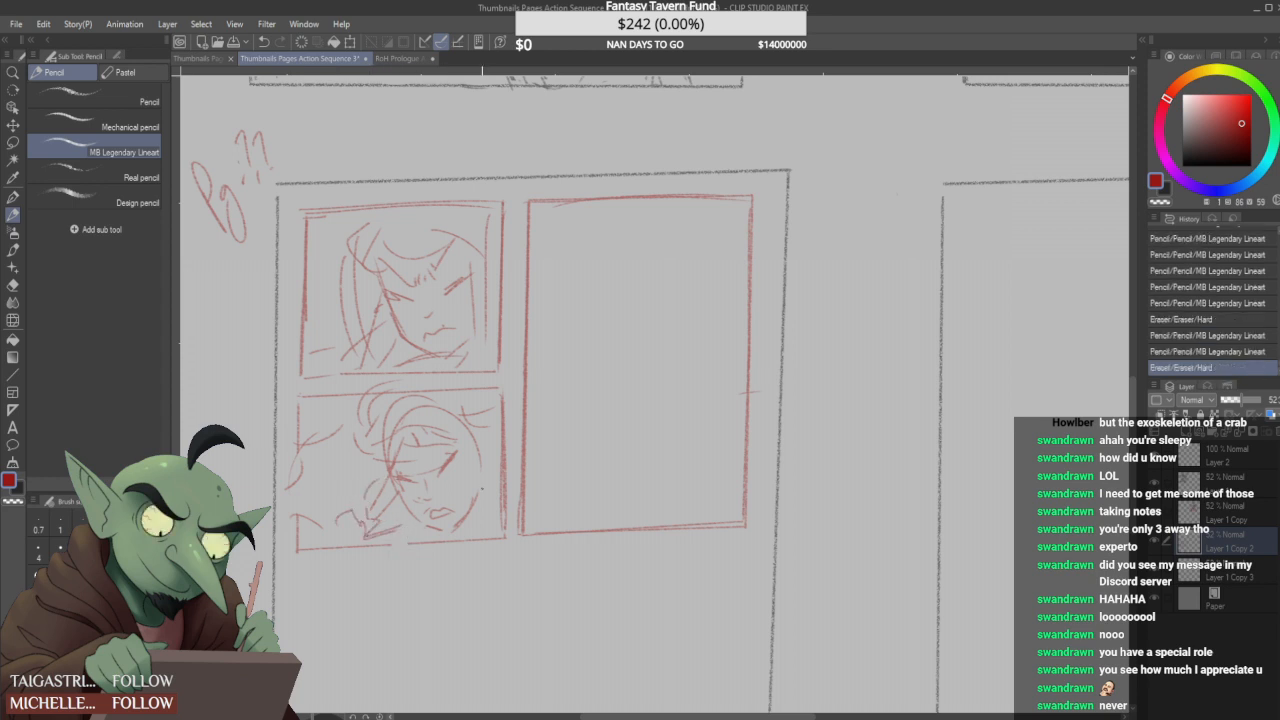
mouse_move(463, 428)
mouse_down()
mouse_move(490, 496)
mouse_move(474, 504)
mouse_up()
drag(477, 449, 500, 458)
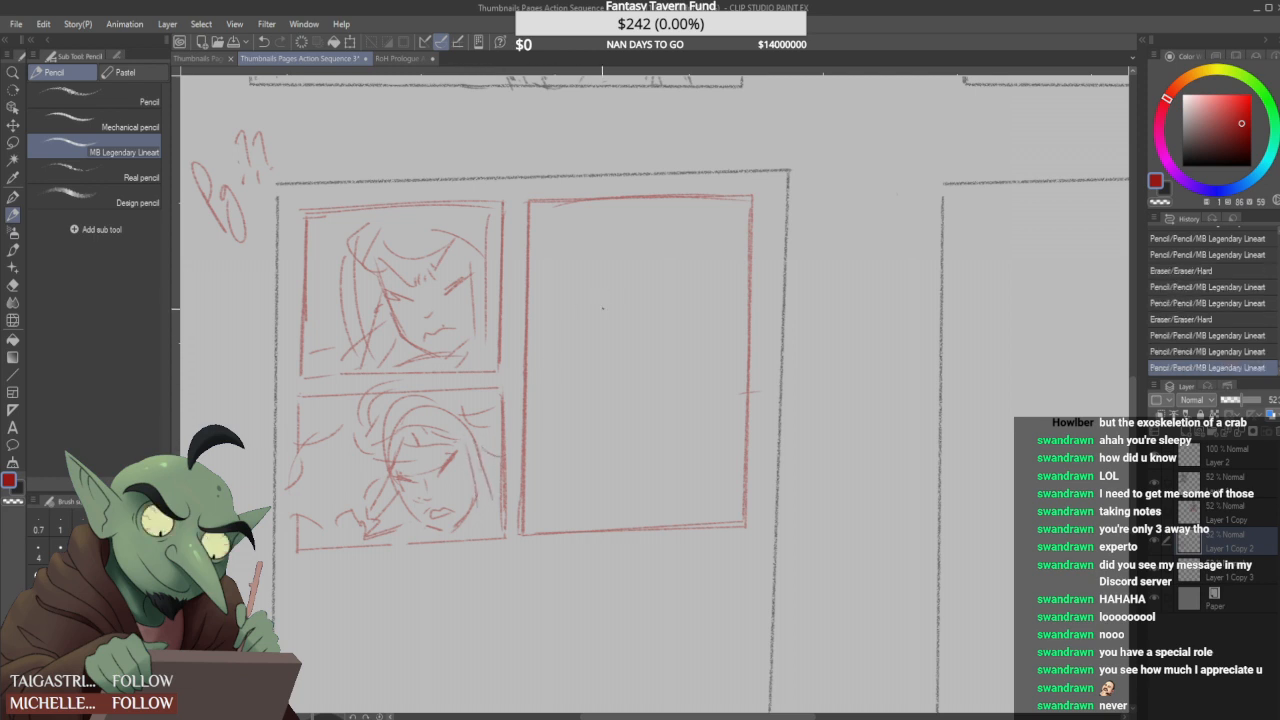
drag(453, 465, 433, 476)
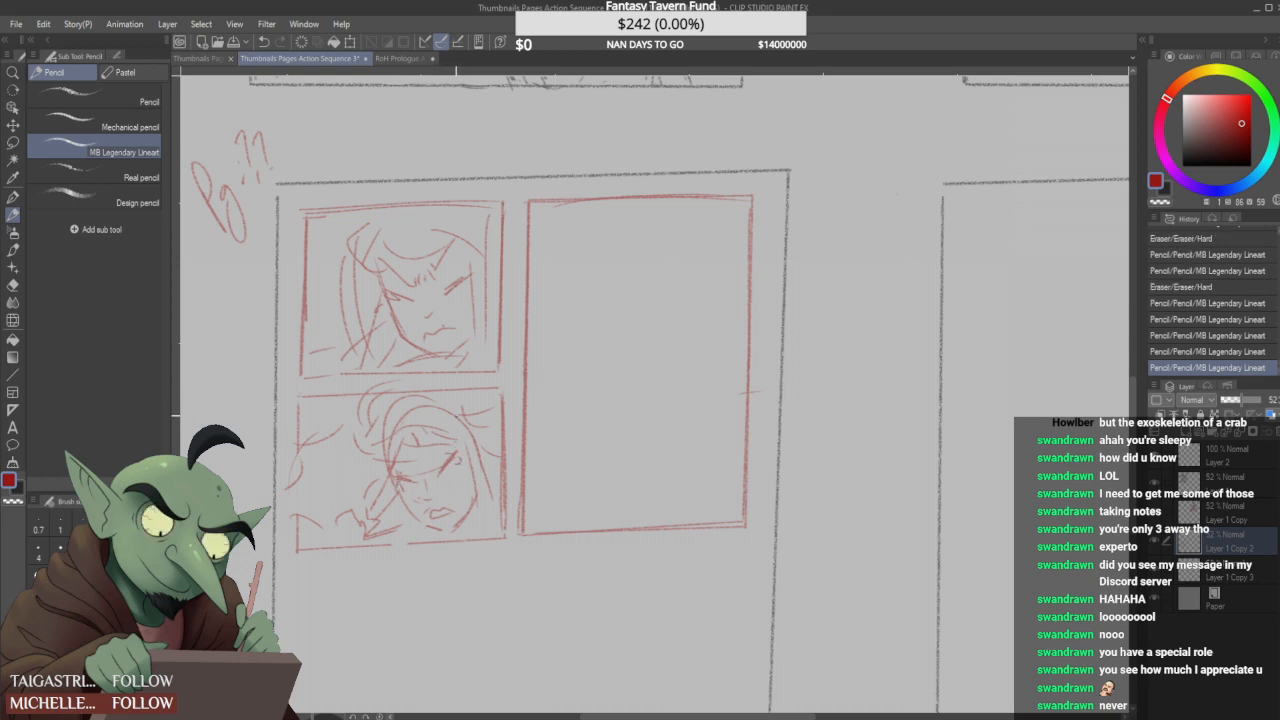
- Rough in a shallow curve and overlapping circles in the tall panel, checking the Action Sequence 2 thumbnails for reference
drag(563, 322, 640, 366)
mouse_move(690, 315)
mouse_down()
mouse_move(705, 350)
mouse_move(735, 345)
mouse_move(737, 358)
mouse_up()
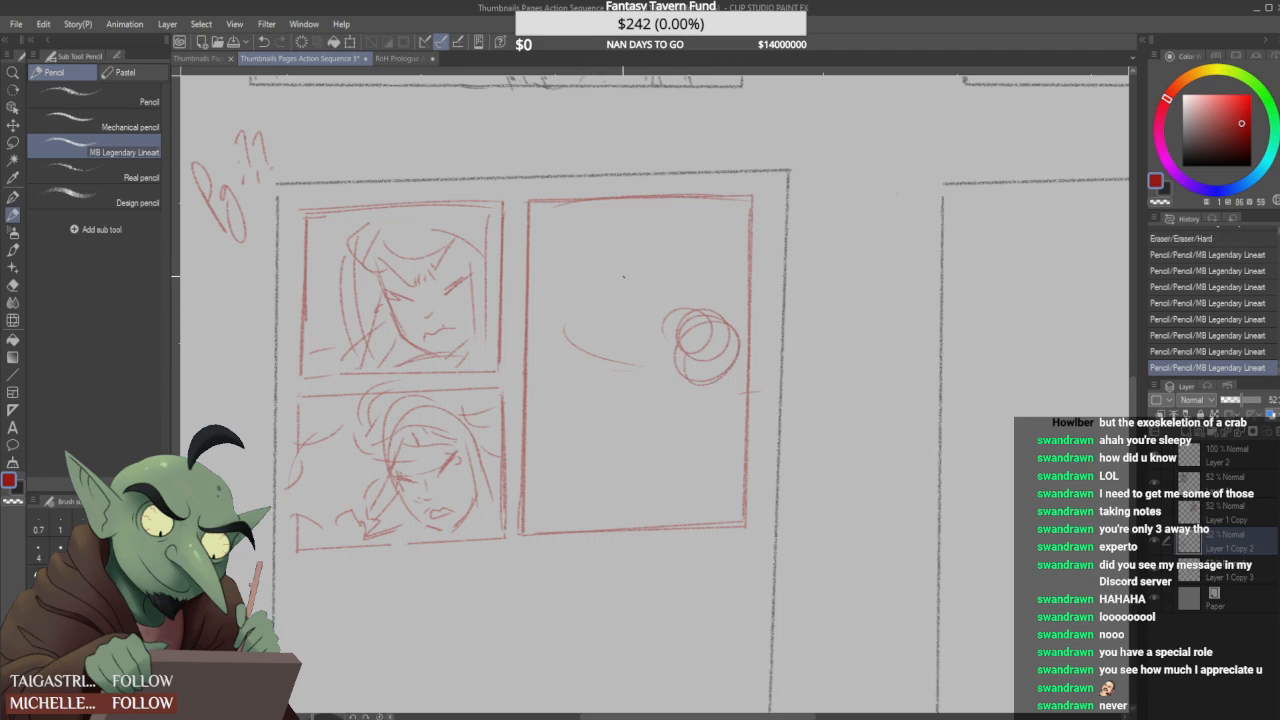
click(206, 60)
click(320, 60)
scroll(625, 380, down, 7)
scroll(625, 380, up, 5)
scroll(718, 348, up, 2)
scroll(718, 349, down, 2)
drag(434, 494, 550, 355)
scroll(550, 355, up, 1)
scroll(542, 357, up, 2)
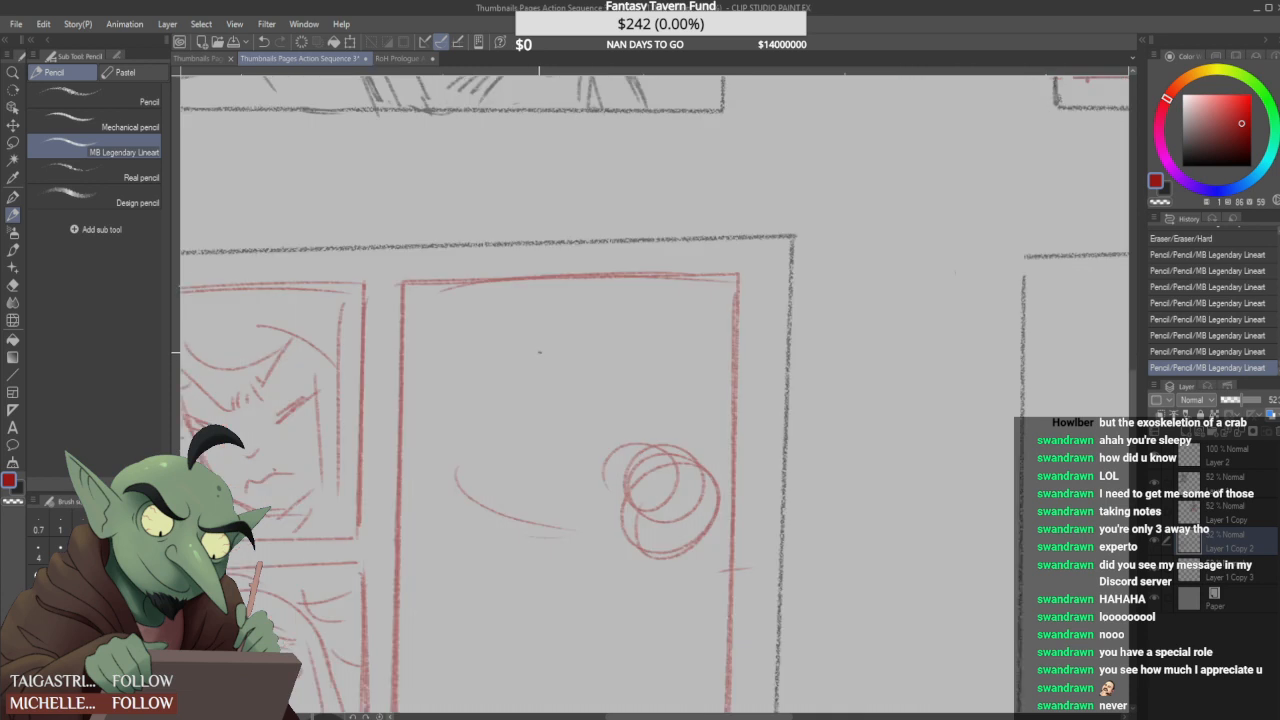
- Block in a small figure with stacked ovals and a flared lower body near the tall panel's upper corner
mouse_move(462, 346)
mouse_down()
mouse_move(492, 333)
mouse_move(451, 332)
mouse_move(461, 344)
mouse_move(452, 327)
mouse_move(476, 369)
mouse_move(445, 387)
mouse_move(500, 318)
mouse_up()
drag(456, 372, 496, 366)
mouse_move(444, 412)
mouse_down()
mouse_move(506, 439)
mouse_move(448, 430)
mouse_move(485, 416)
mouse_move(522, 445)
mouse_move(434, 451)
mouse_move(424, 486)
mouse_up()
drag(522, 457, 532, 477)
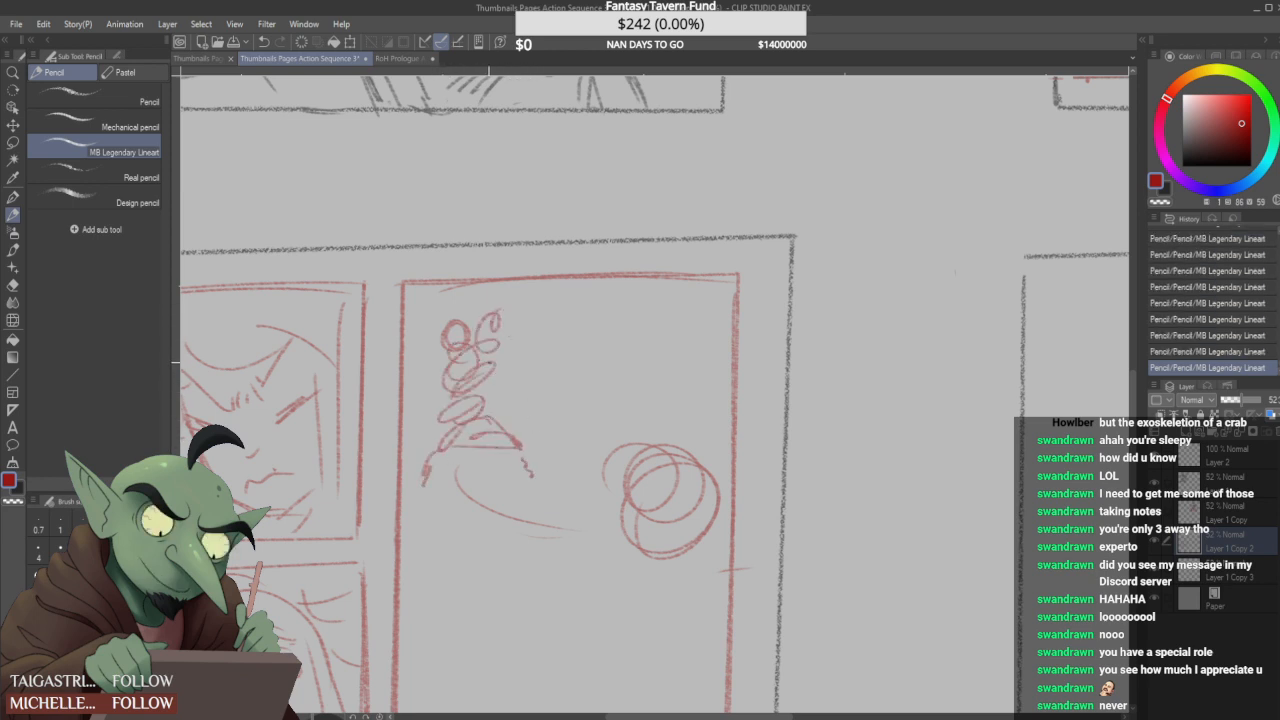
- Build up the small figure's torso and arm details, and hatch its flared legs with denser strokes
drag(440, 366, 476, 342)
mouse_move(488, 356)
mouse_down()
mouse_move(500, 345)
mouse_move(523, 371)
mouse_move(503, 346)
mouse_move(505, 376)
mouse_up()
mouse_move(504, 334)
mouse_down()
mouse_move(512, 374)
mouse_move(496, 346)
mouse_move(503, 356)
mouse_up()
mouse_move(502, 347)
mouse_down()
mouse_move(526, 366)
mouse_move(438, 393)
mouse_up()
drag(470, 440, 494, 470)
drag(492, 452, 510, 478)
mouse_move(450, 420)
mouse_down()
mouse_move(407, 484)
mouse_move(423, 452)
mouse_move(413, 457)
mouse_move(518, 478)
mouse_up()
drag(494, 430, 484, 482)
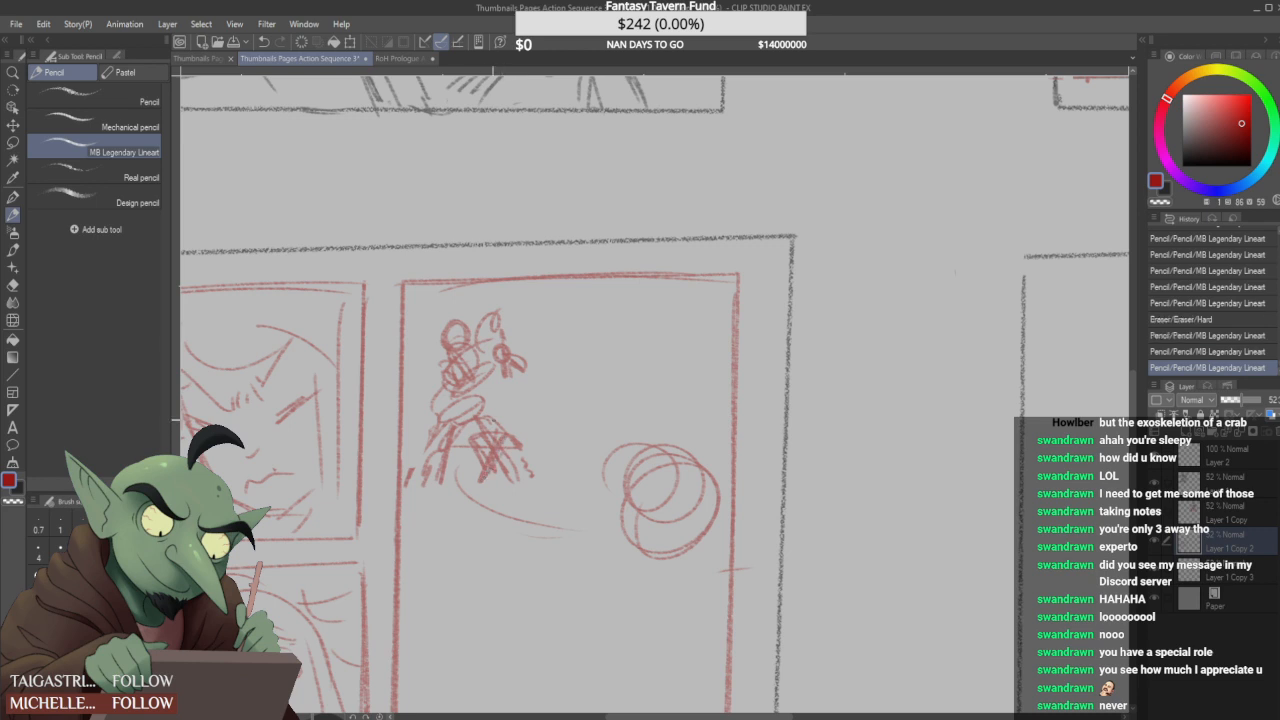
drag(448, 424, 410, 484)
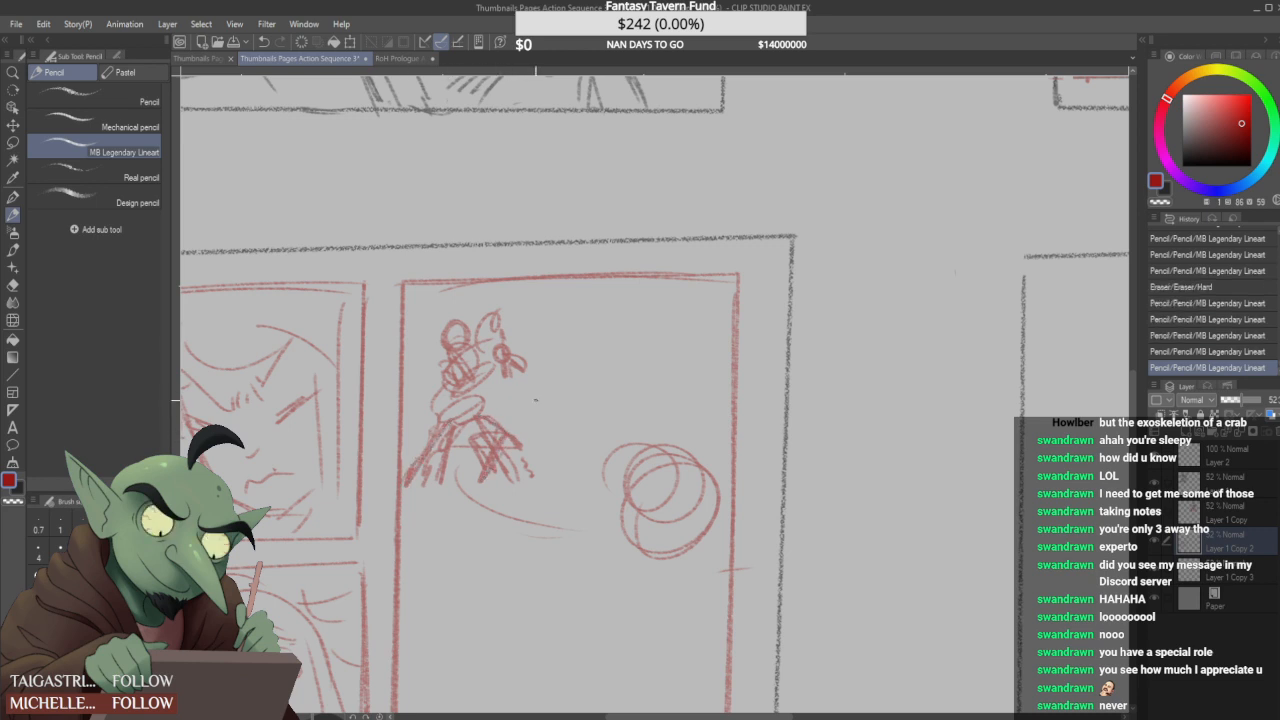
- Try to sketch a second figure's head and slanted weapon strokes facing the small figure
mouse_move(598, 314)
mouse_down()
mouse_move(588, 340)
mouse_move(610, 320)
mouse_move(586, 358)
mouse_move(542, 395)
mouse_up()
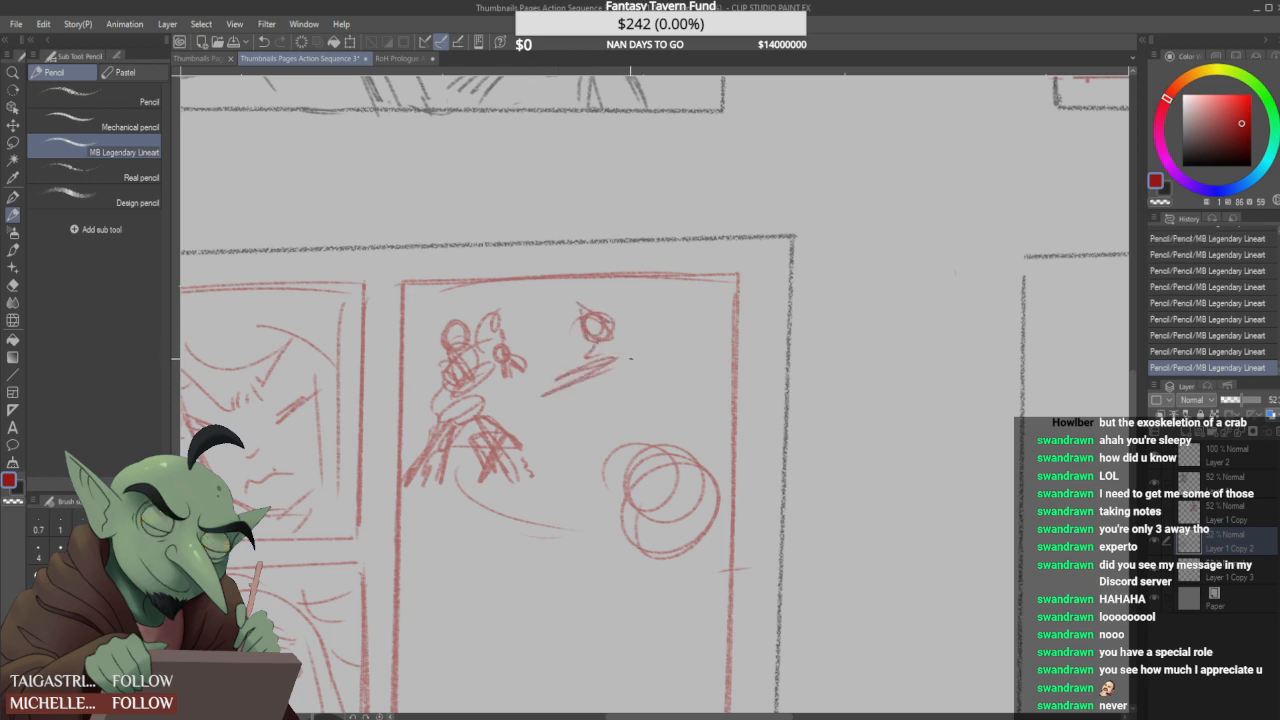
drag(620, 360, 548, 394)
mouse_move(597, 314)
mouse_down()
mouse_move(609, 360)
mouse_move(590, 344)
mouse_move(608, 315)
mouse_move(649, 337)
mouse_move(609, 342)
mouse_up()
mouse_move(601, 312)
mouse_down()
mouse_move(622, 333)
mouse_move(600, 347)
mouse_up()
- Review the Action Sequence 2 thumbnails and the coloured Prologue Action Sequence 5 page, and return to Action Sequence 3
click(205, 60)
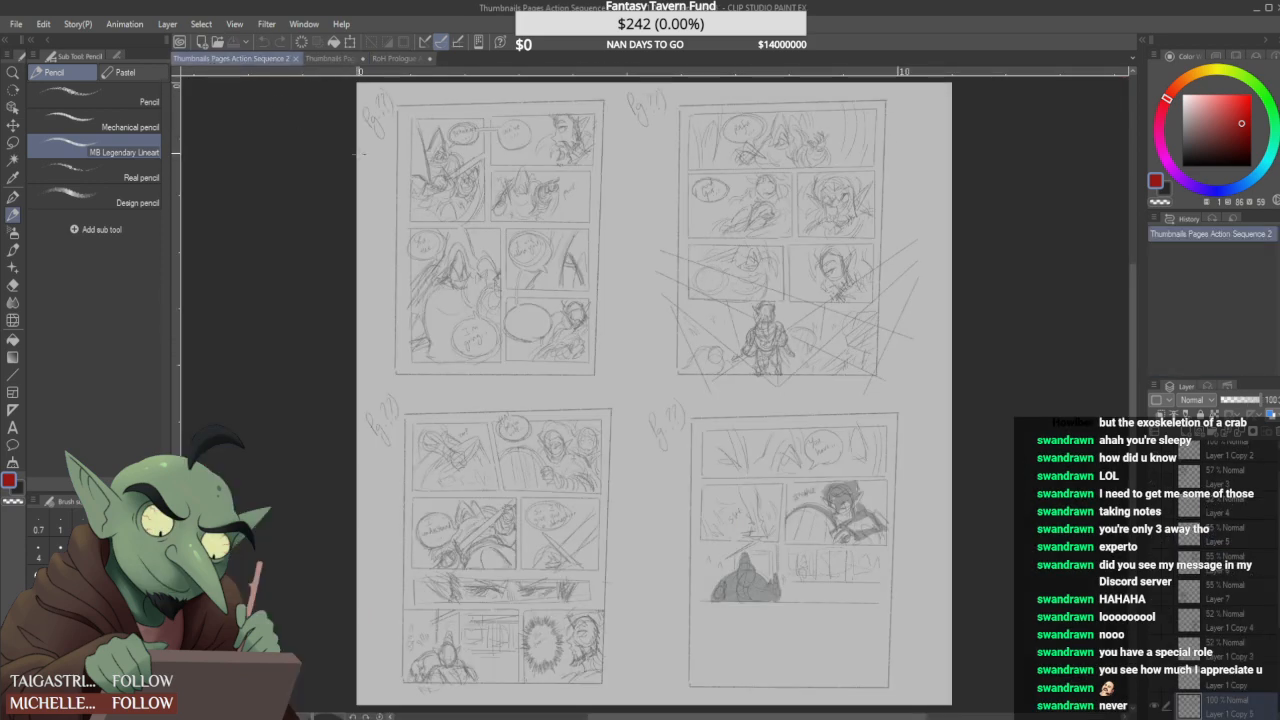
click(396, 58)
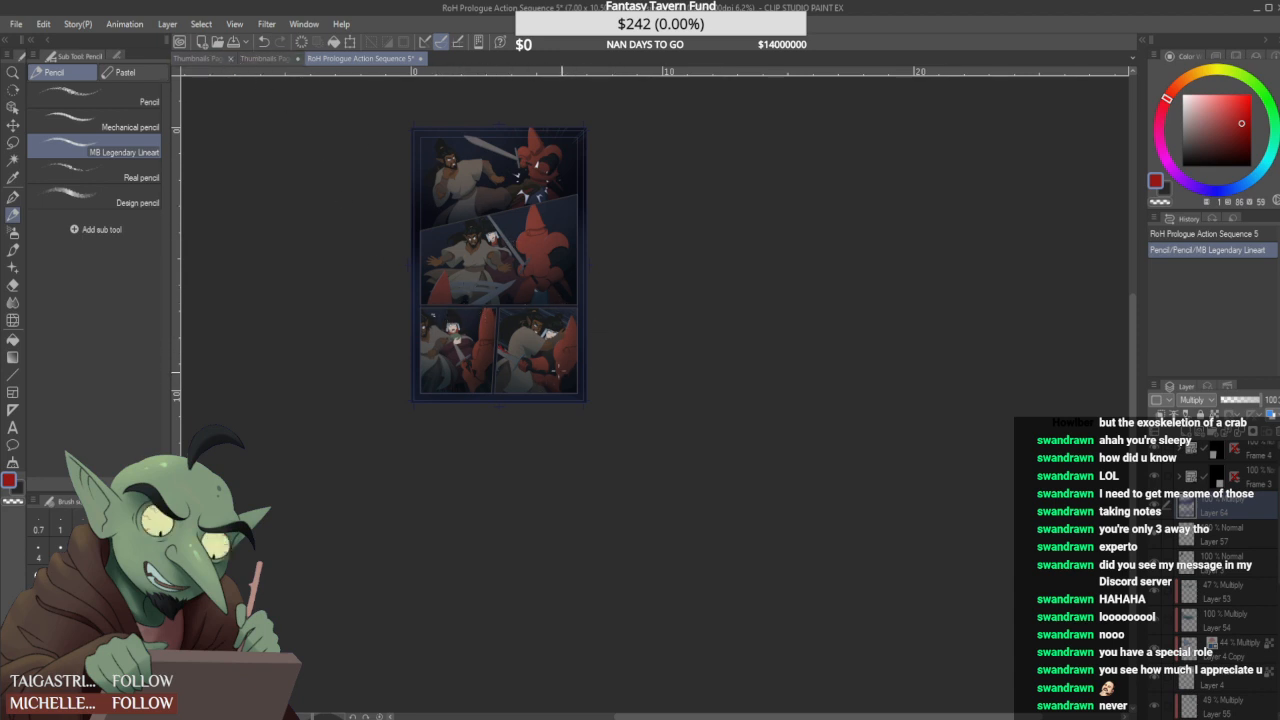
click(205, 59)
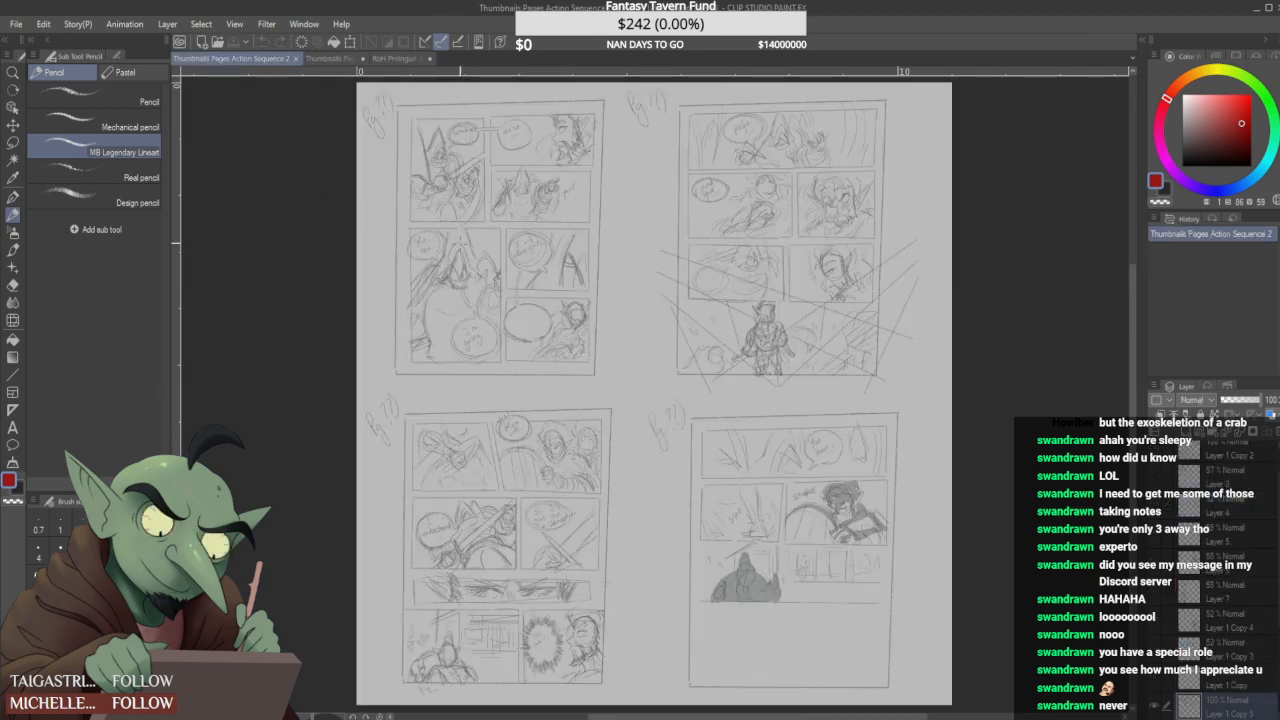
click(329, 58)
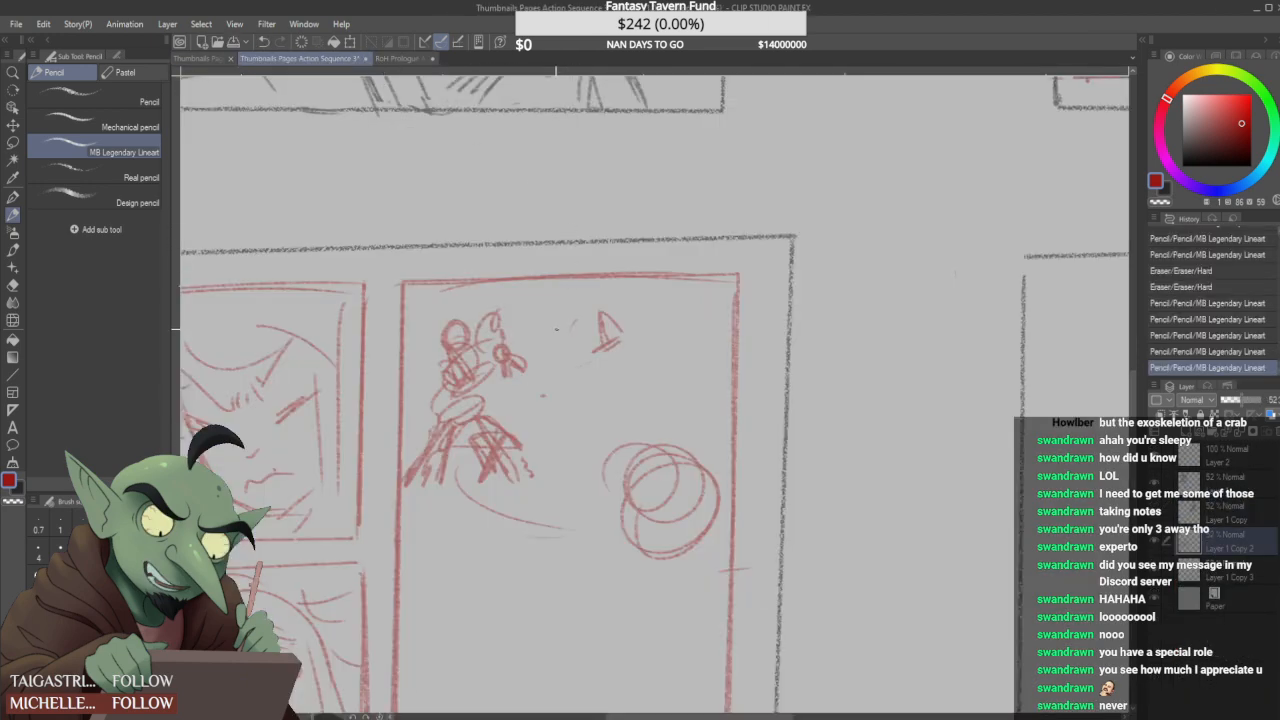
- Scribble overlapping red circles in the margin beside the first page's opening panel
scroll(557, 330, down, 6)
scroll(501, 203, up, 3)
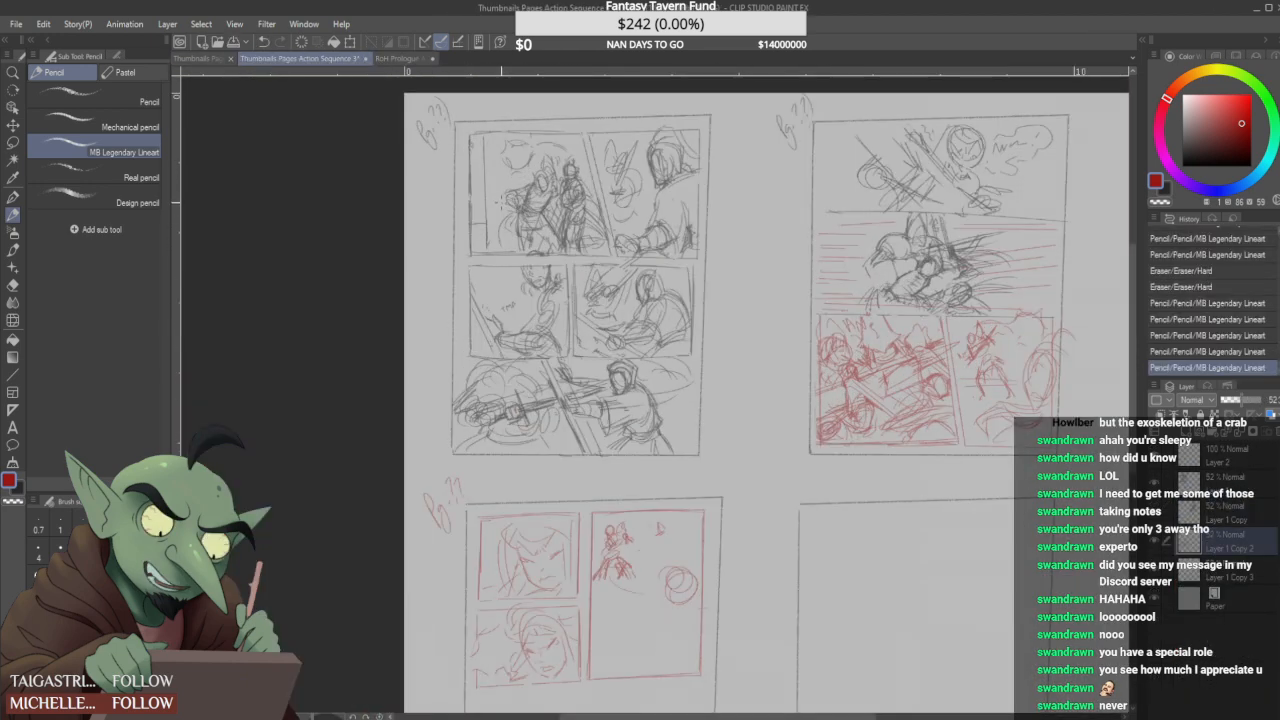
scroll(507, 202, down, 2)
mouse_move(441, 207)
mouse_down()
mouse_move(444, 177)
mouse_move(438, 208)
mouse_up()
mouse_move(430, 168)
mouse_down()
mouse_move(462, 209)
mouse_move(447, 186)
mouse_up()
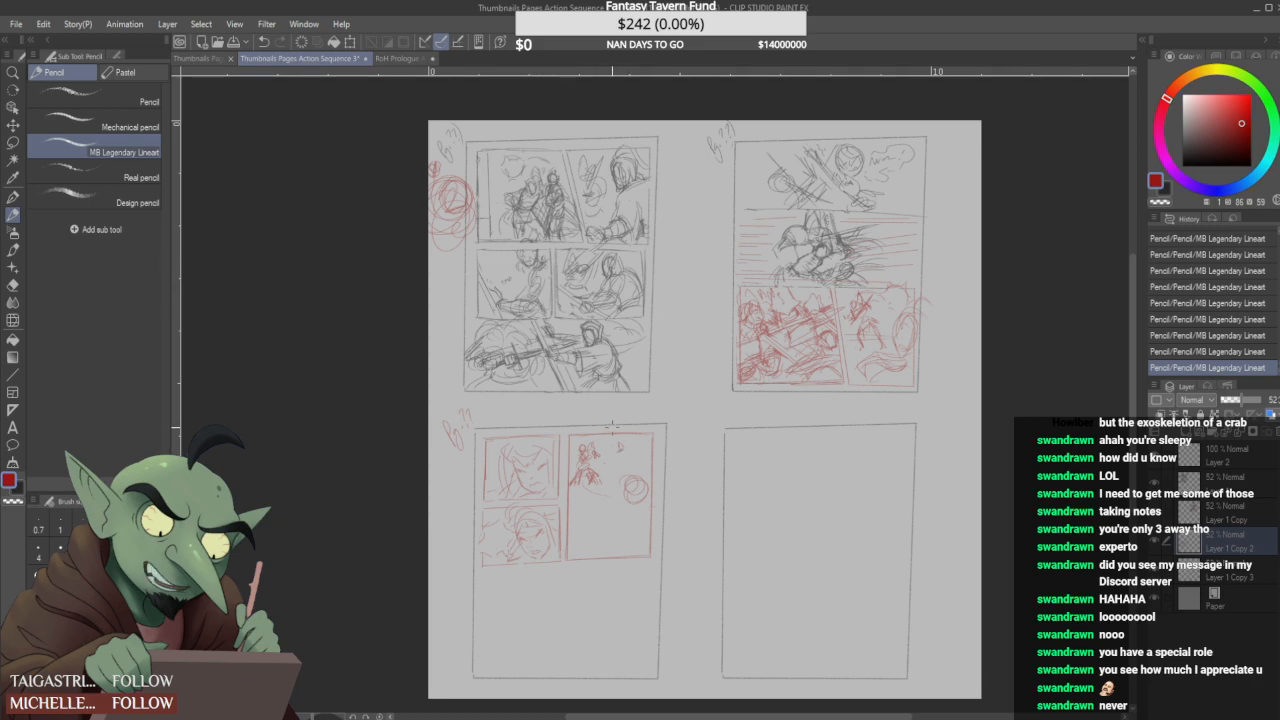
- Erase the second figure's leftover strokes and consult the other Prologue Action Sequence pages before returning to the thumbnails
scroll(612, 428, up, 3)
drag(626, 446, 600, 466)
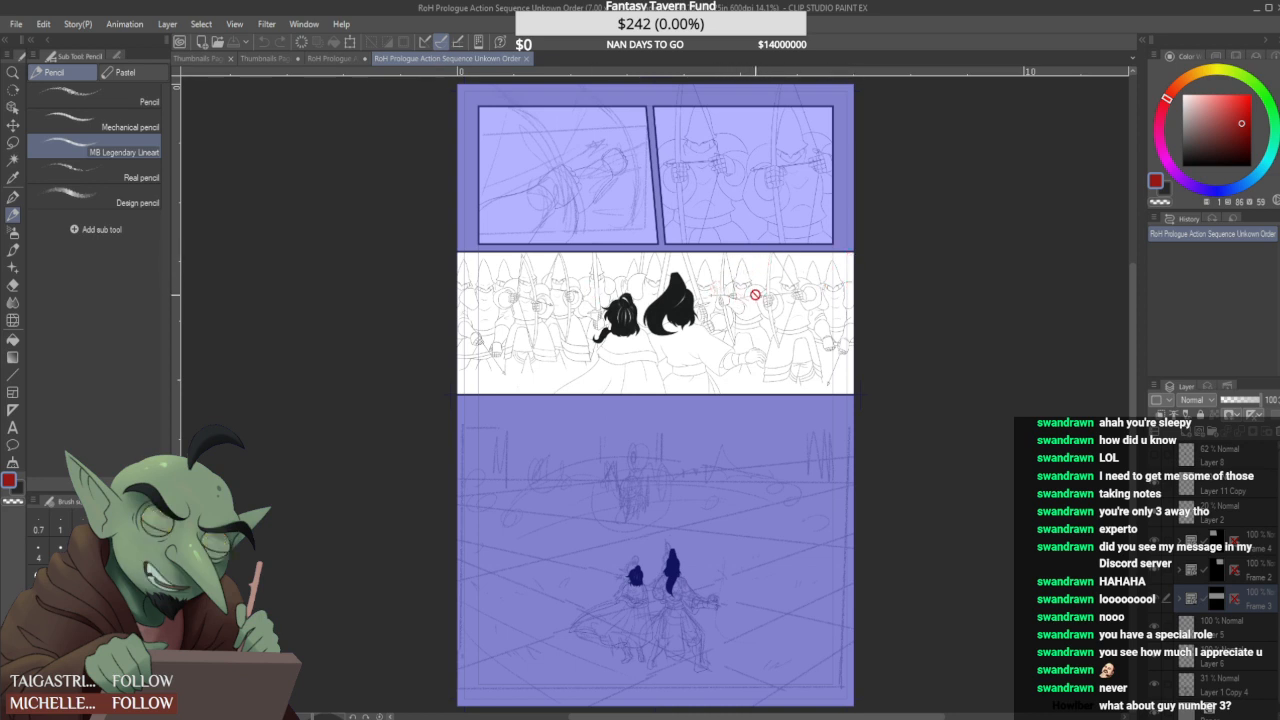
click(335, 58)
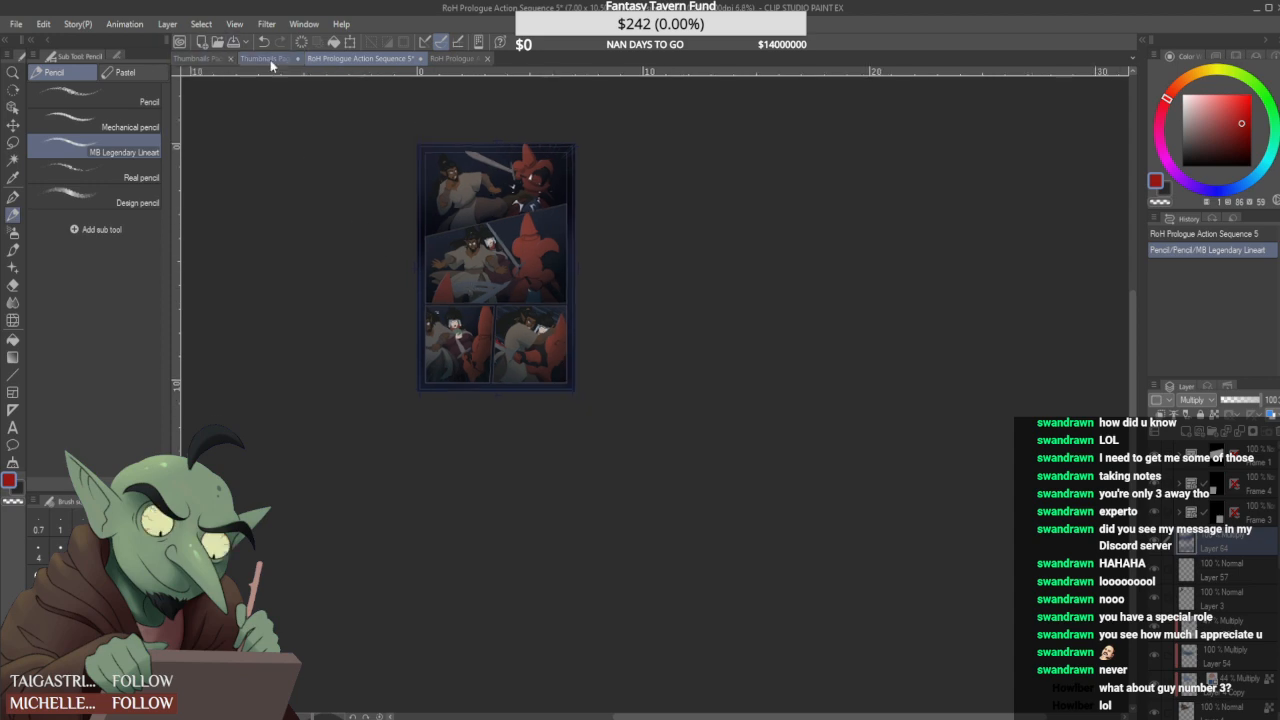
click(265, 58)
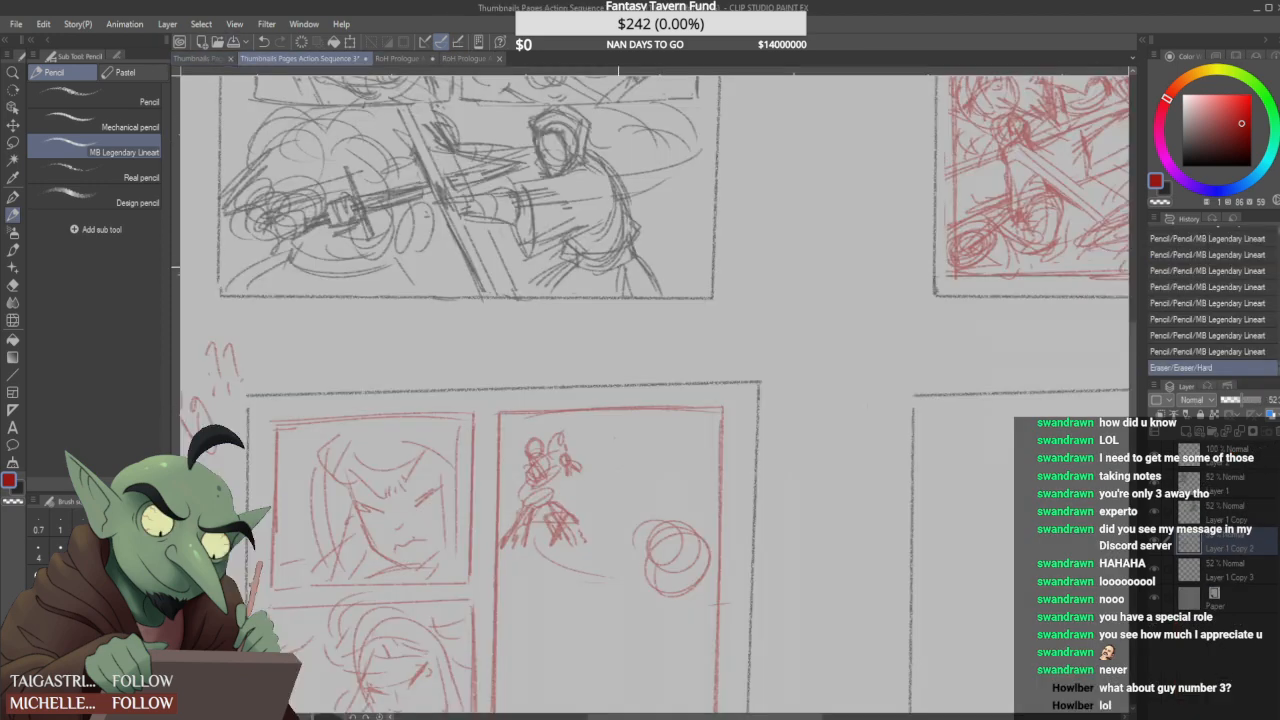
- Sketch an opposing figure with a pointed hat and a long diagonal blade across from the small figure
mouse_move(622, 437)
mouse_down()
mouse_move(617, 462)
mouse_move(641, 471)
mouse_move(624, 478)
mouse_move(646, 478)
mouse_move(634, 463)
mouse_move(652, 487)
mouse_move(624, 501)
mouse_up()
drag(601, 483, 624, 501)
drag(592, 452, 620, 498)
drag(579, 426, 614, 483)
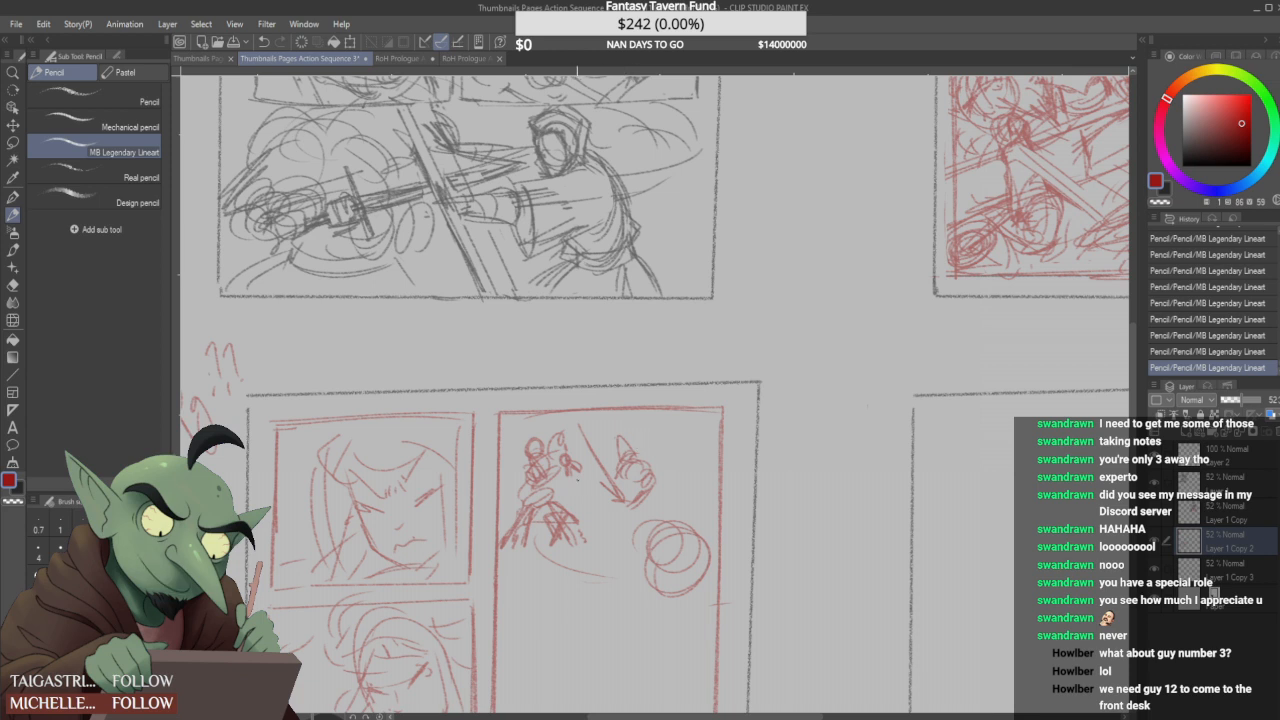
- Add hatched leg strokes beneath the pointed-hat figure, extending down beside the overlapping circles
drag(584, 538, 586, 522)
mouse_move(645, 494)
mouse_down()
mouse_move(662, 499)
mouse_move(634, 525)
mouse_up()
mouse_move(630, 528)
mouse_down()
mouse_move(604, 556)
mouse_move(590, 535)
mouse_move(609, 558)
mouse_up()
drag(627, 533, 607, 558)
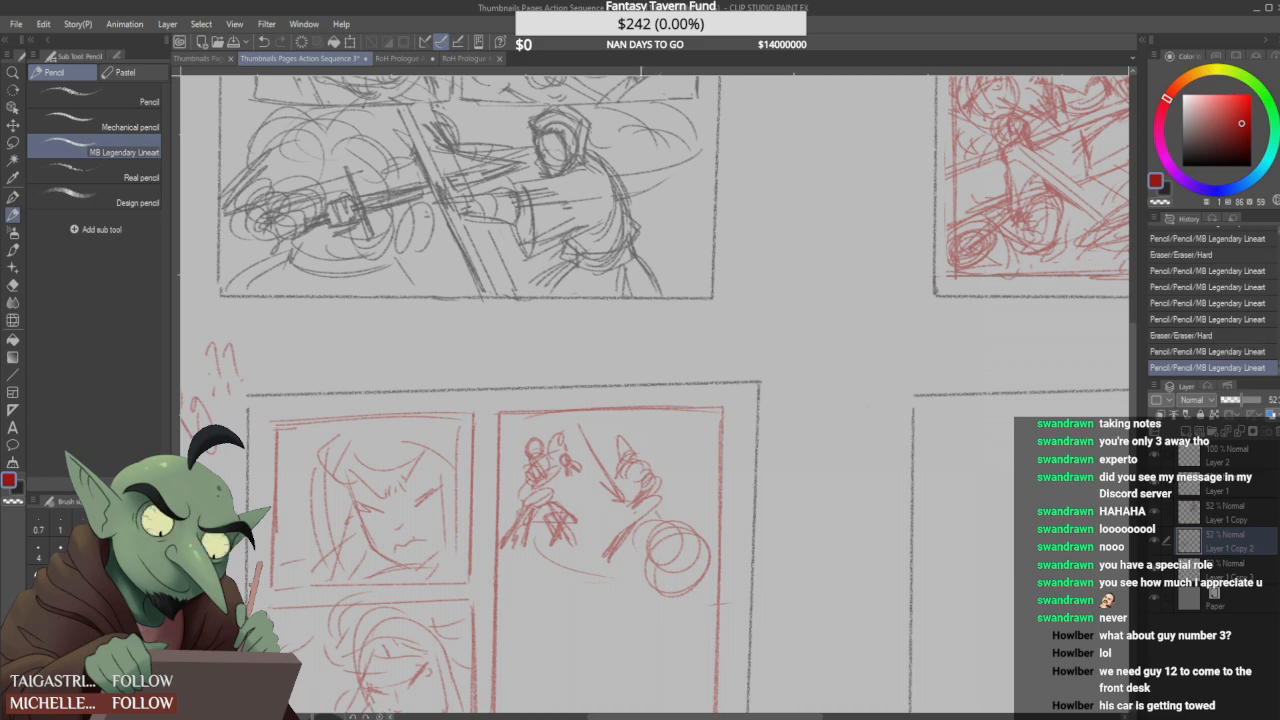
key(ctrl+minus)
key(ctrl+minus)
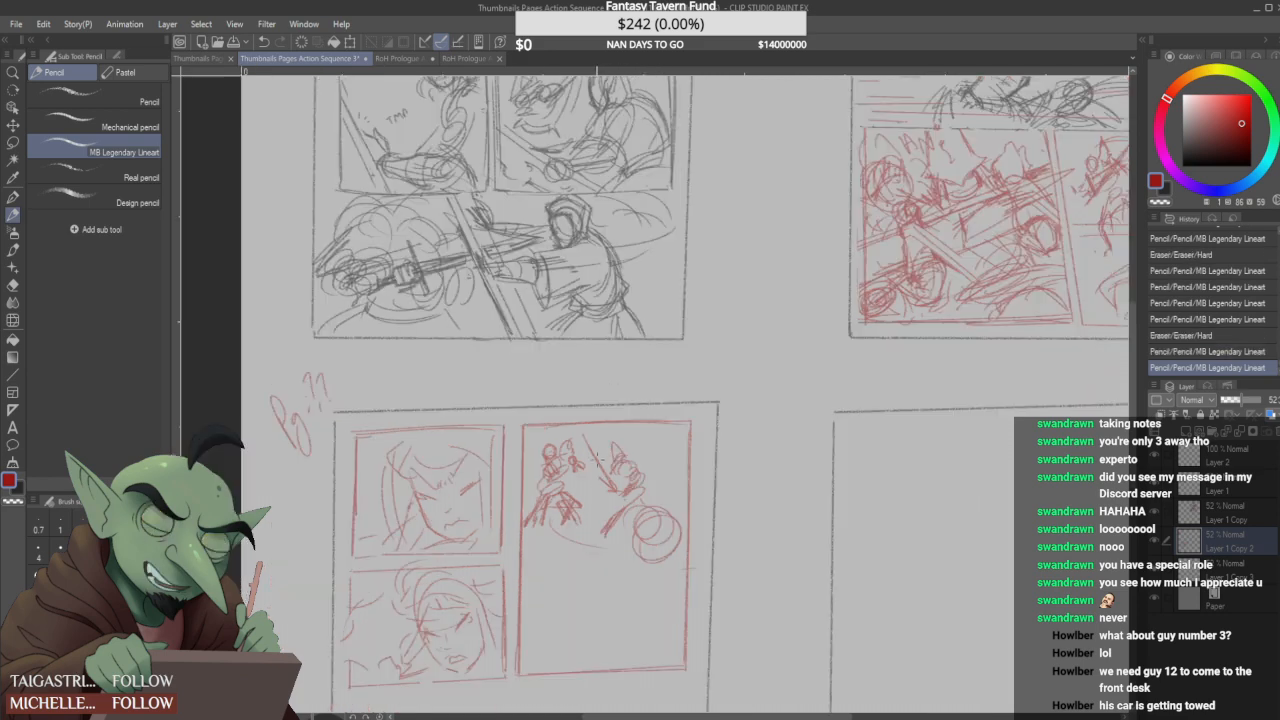
scroll(568, 448, up, 2)
drag(540, 432, 560, 455)
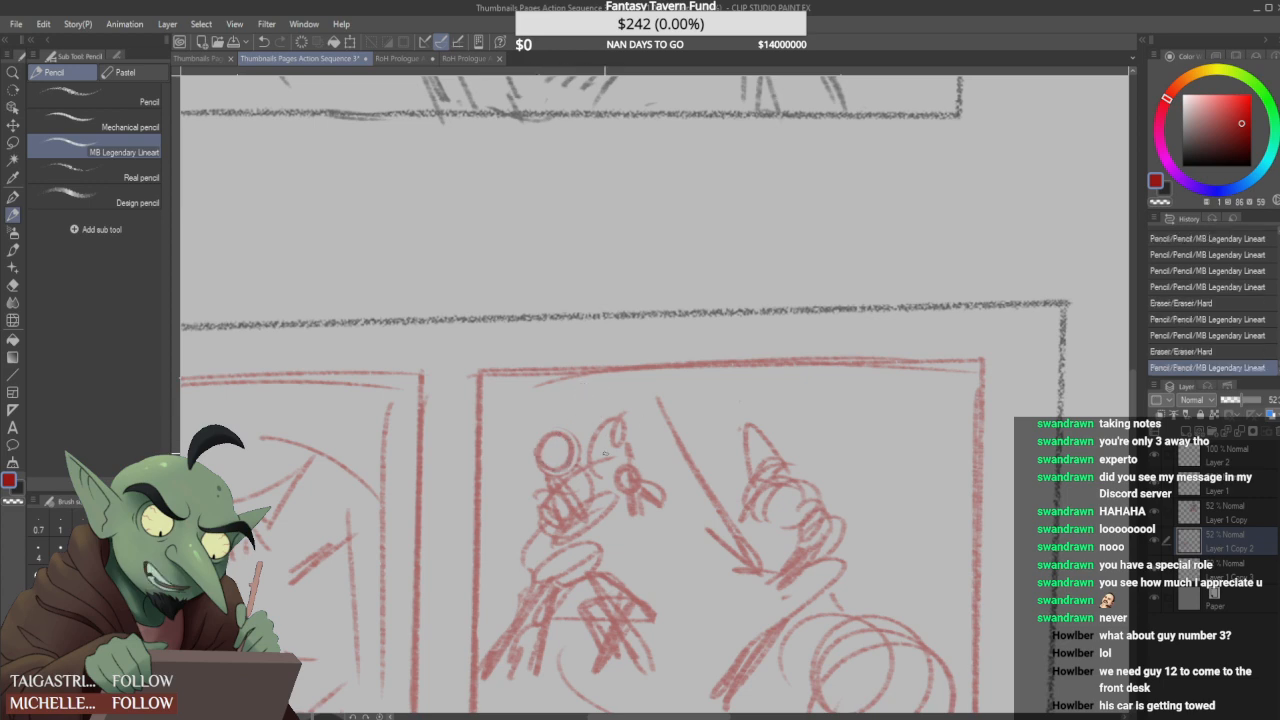
- Outline a large, roughly square panel beneath the second face on the third page
scroll(602, 449, down, 3)
scroll(590, 547, down, 5)
scroll(590, 547, up, 7)
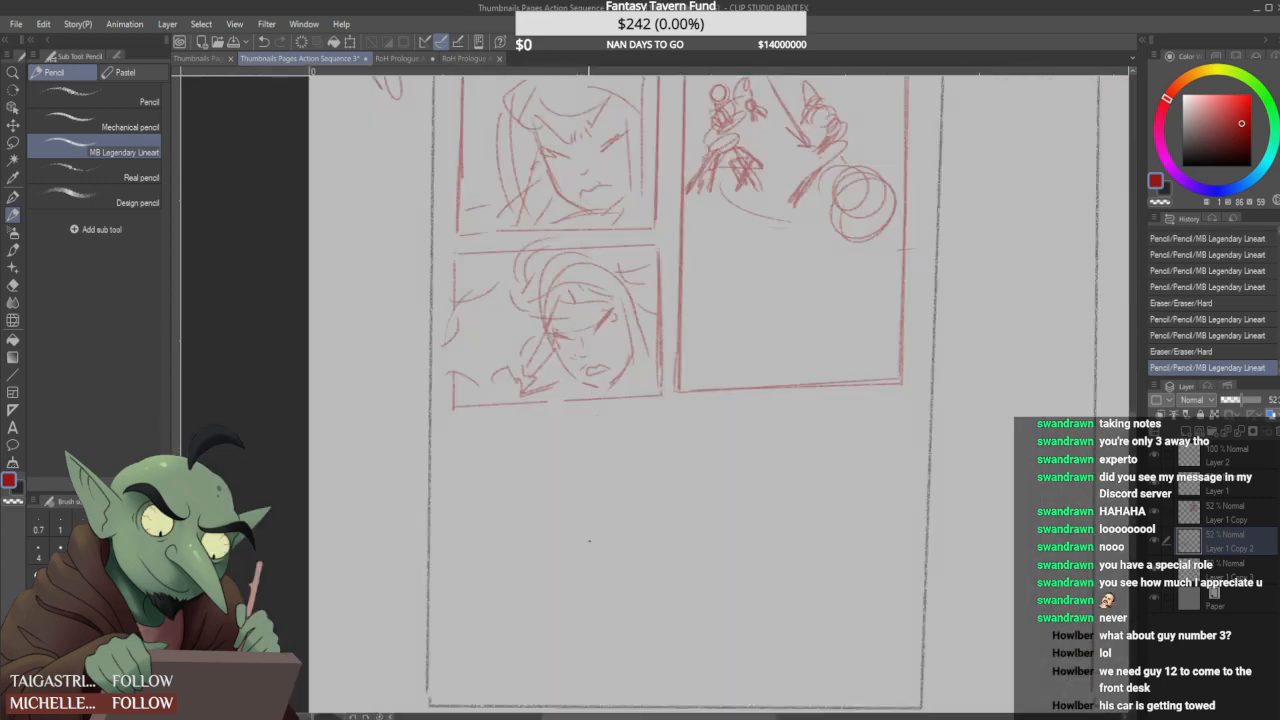
mouse_move(468, 438)
mouse_down()
mouse_move(457, 536)
mouse_move(649, 418)
mouse_move(638, 552)
mouse_up()
mouse_move(648, 410)
mouse_down()
mouse_move(648, 532)
mouse_move(629, 484)
mouse_move(645, 640)
mouse_up()
drag(690, 410, 691, 470)
drag(691, 470, 690, 620)
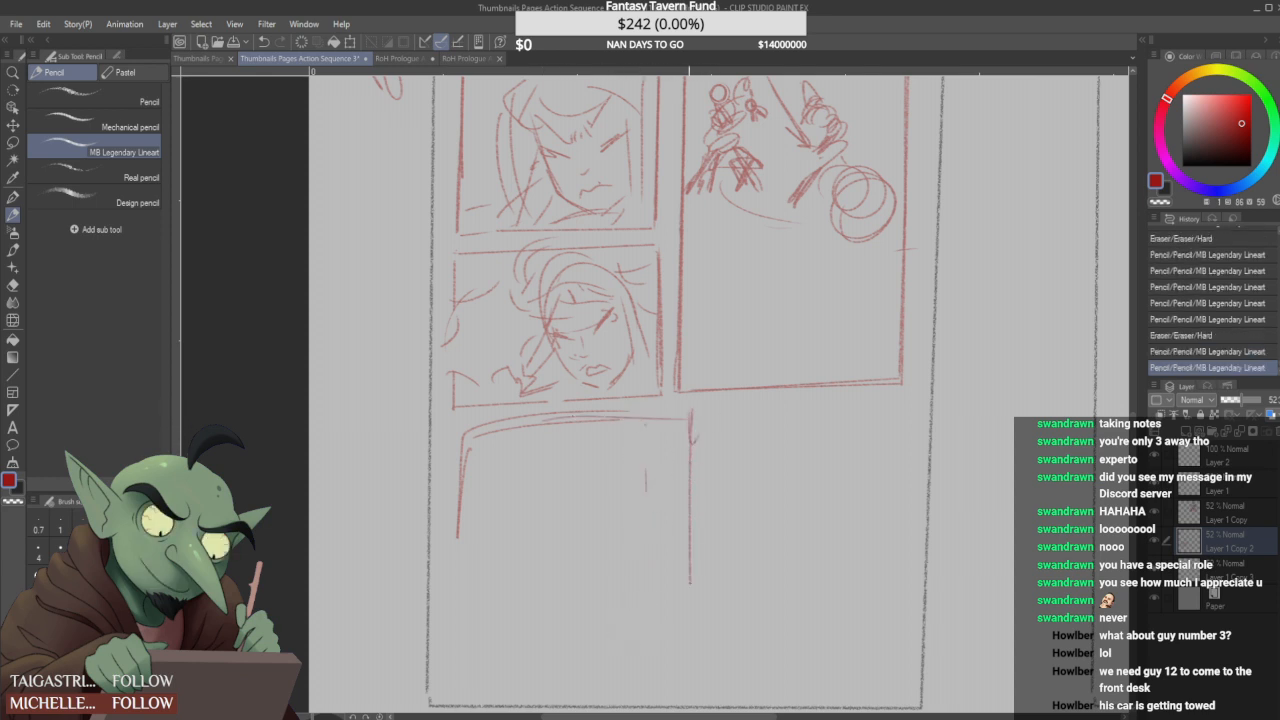
mouse_move(690, 408)
mouse_down()
mouse_move(603, 408)
mouse_move(466, 438)
mouse_move(448, 666)
mouse_up()
mouse_move(464, 450)
mouse_down()
mouse_move(461, 648)
mouse_move(690, 662)
mouse_up()
drag(464, 680, 606, 674)
mouse_move(496, 458)
mouse_down()
mouse_move(556, 492)
mouse_move(554, 522)
mouse_move(558, 512)
mouse_move(624, 590)
mouse_up()
drag(660, 440, 634, 524)
mouse_move(664, 438)
mouse_down()
mouse_move(680, 534)
mouse_move(666, 446)
mouse_up()
mouse_move(642, 586)
mouse_down()
mouse_move(662, 602)
mouse_move(662, 440)
mouse_up()
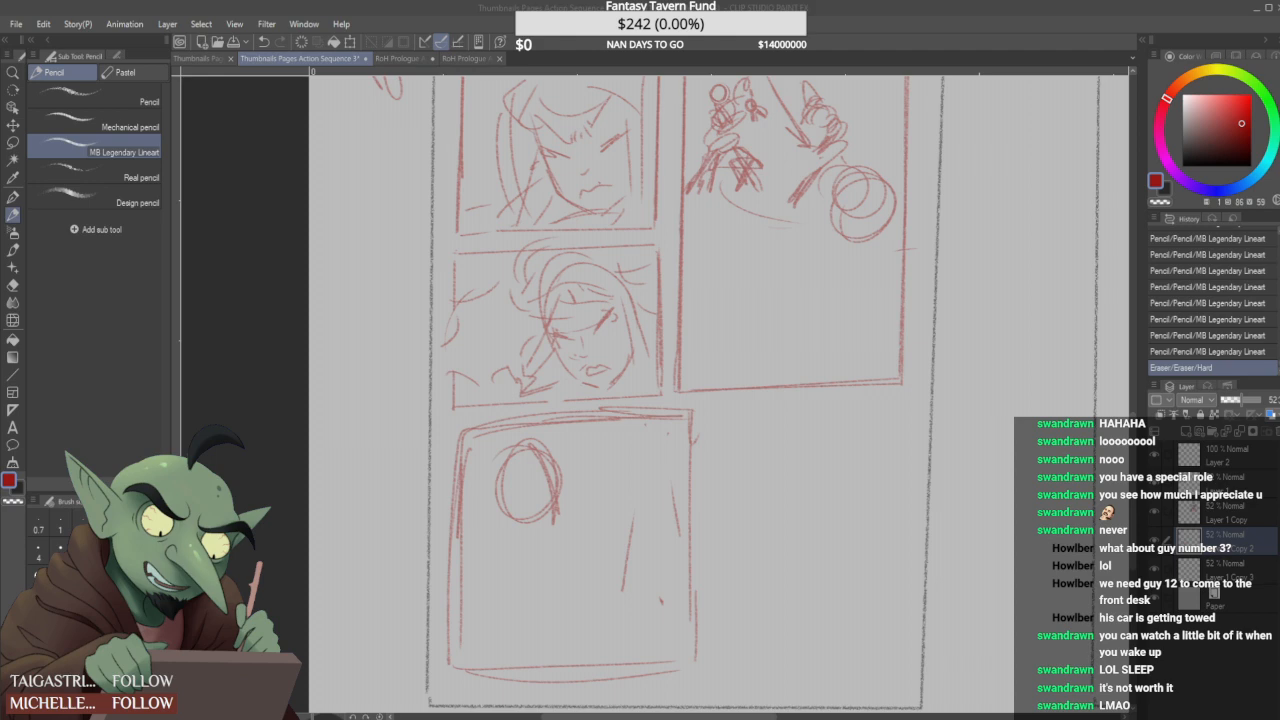
click(1076, 35)
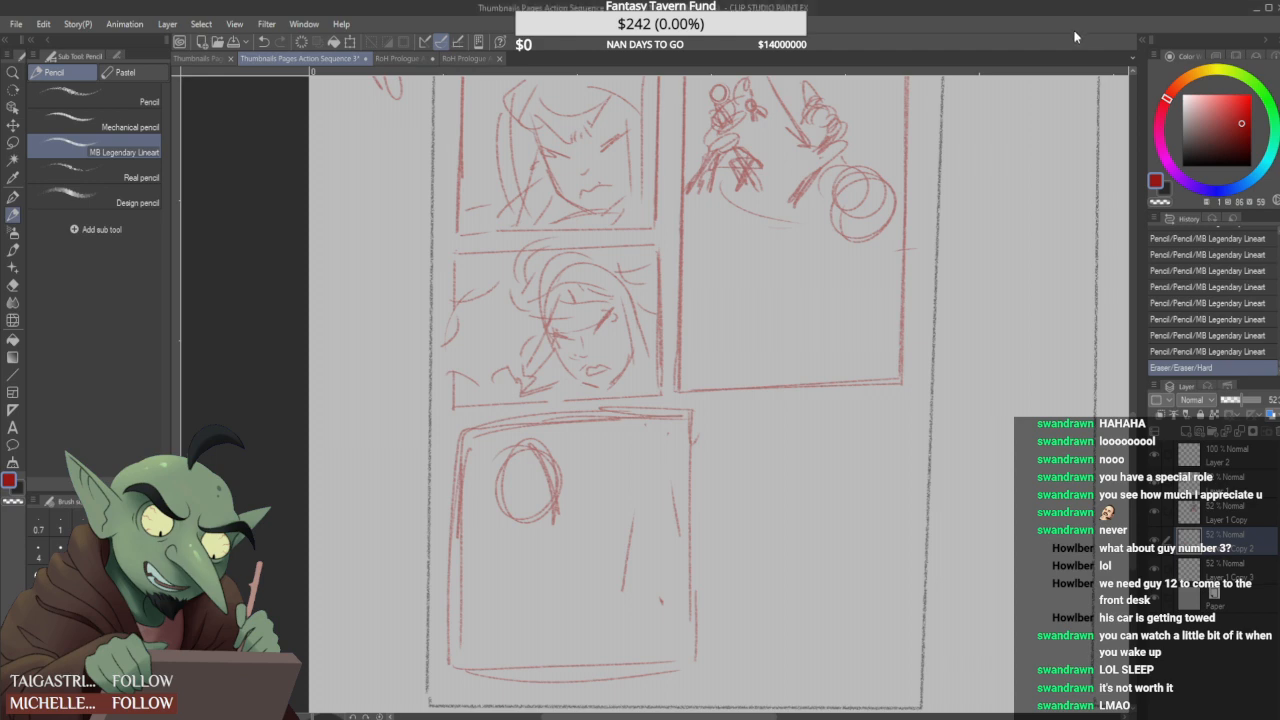
scroll(639, 440, down, 2)
scroll(649, 485, up, 2)
click(653, 564)
mouse_move(633, 478)
mouse_down()
mouse_move(658, 498)
mouse_move(662, 465)
mouse_up()
mouse_move(548, 415)
mouse_down()
mouse_move(534, 460)
mouse_move(497, 468)
mouse_move(535, 407)
mouse_move(560, 411)
mouse_up()
scroll(517, 434, down, 1)
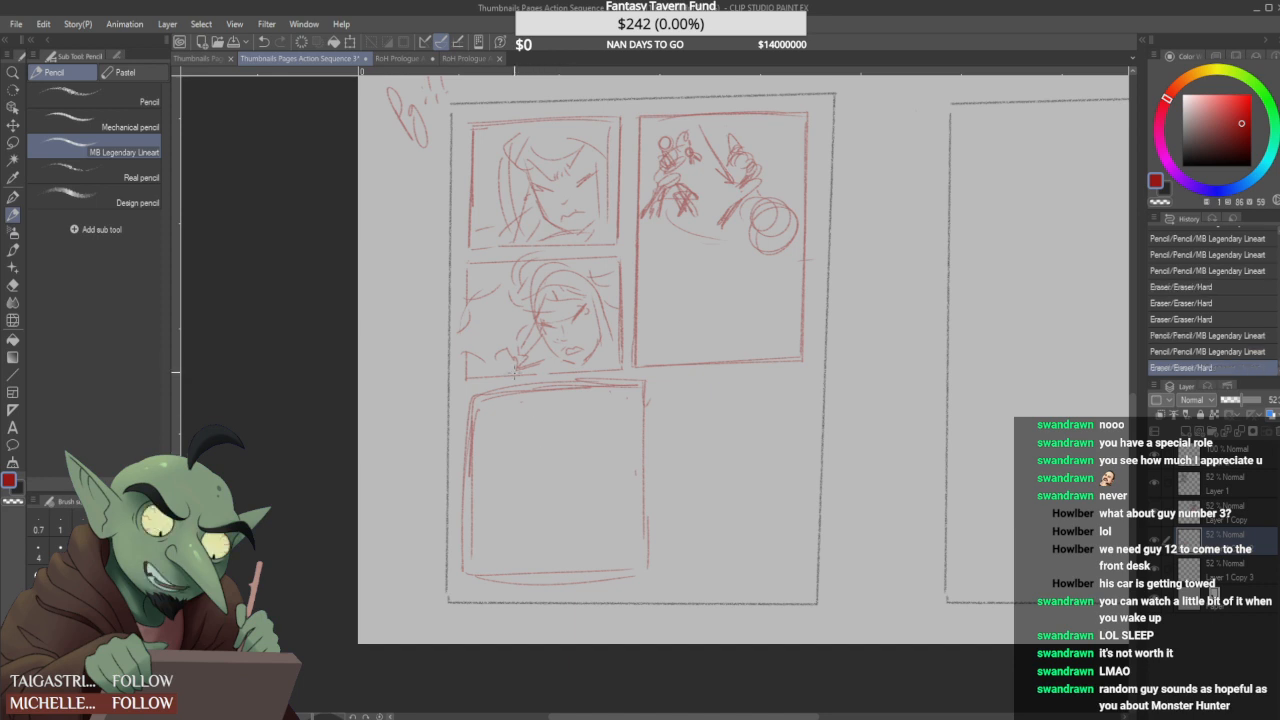
- Rough in a pointed hat shape with a curved stroke and a small oval head beside it in the large square panel
mouse_move(527, 403)
mouse_down()
mouse_move(525, 441)
mouse_move(550, 448)
mouse_move(562, 425)
mouse_move(580, 427)
mouse_up()
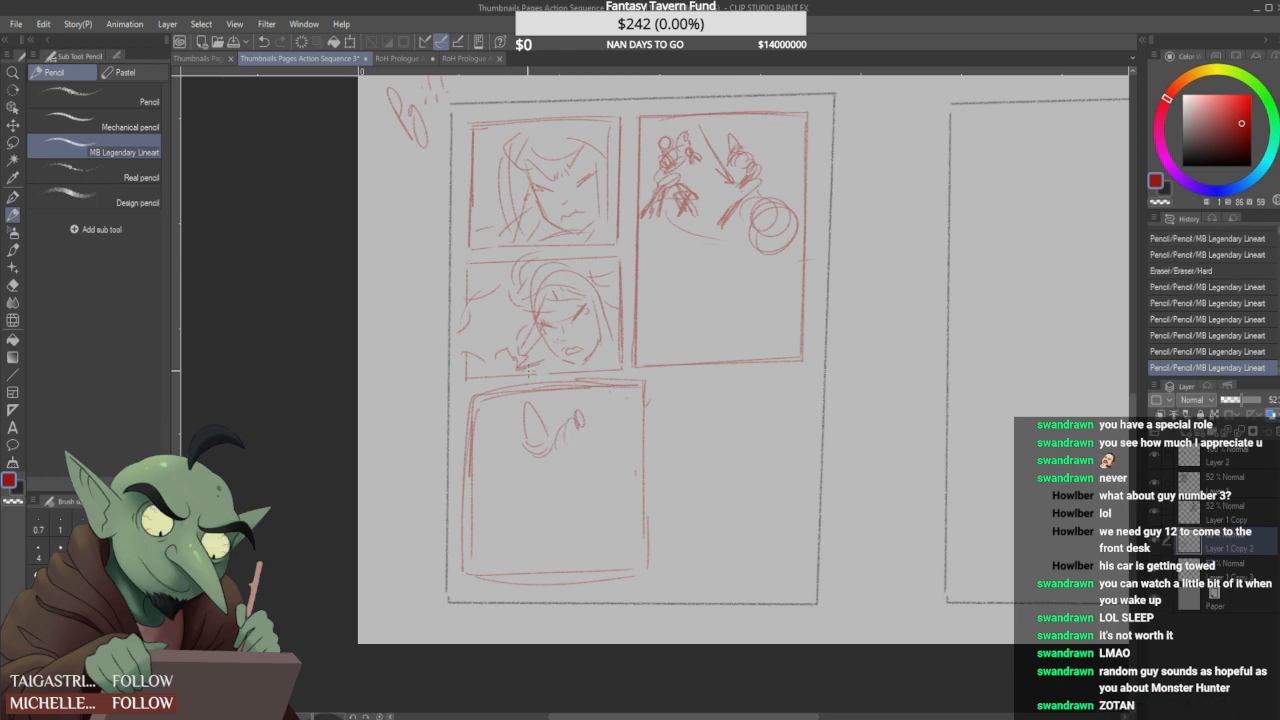
mouse_move(501, 485)
mouse_down()
mouse_move(515, 486)
mouse_move(518, 452)
mouse_move(505, 420)
mouse_move(491, 438)
mouse_move(510, 428)
mouse_up()
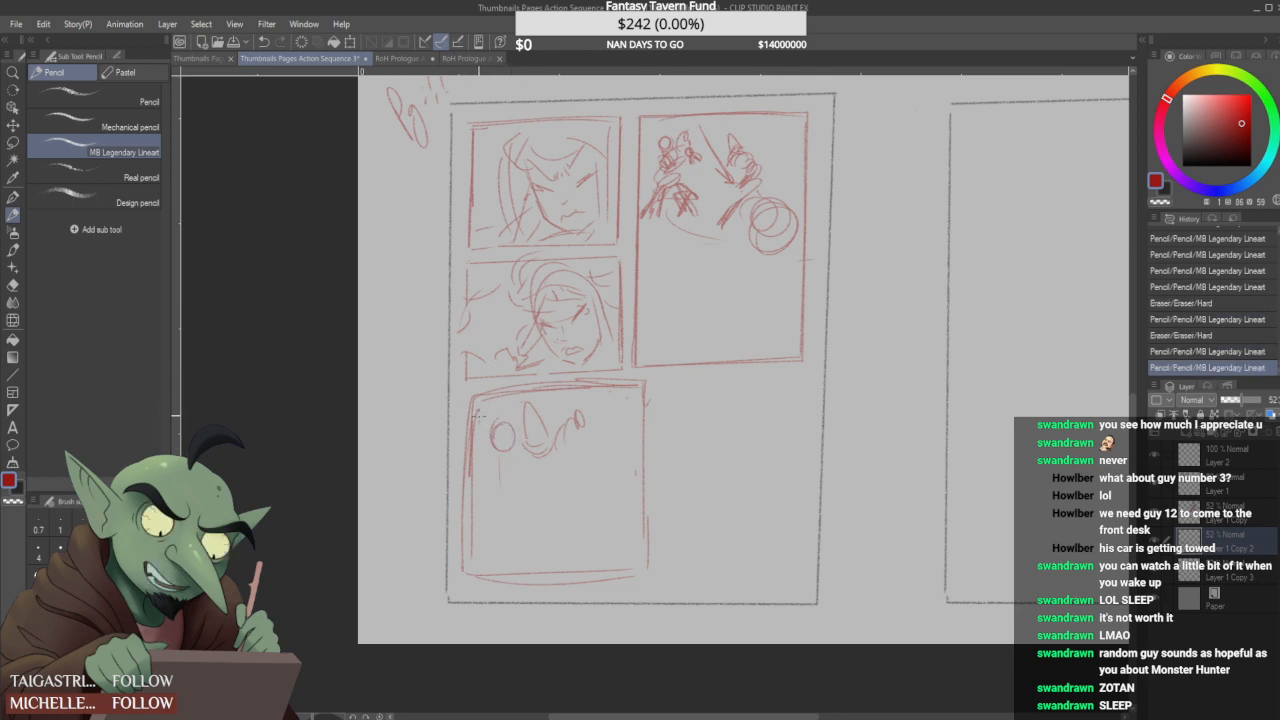
drag(498, 427, 504, 444)
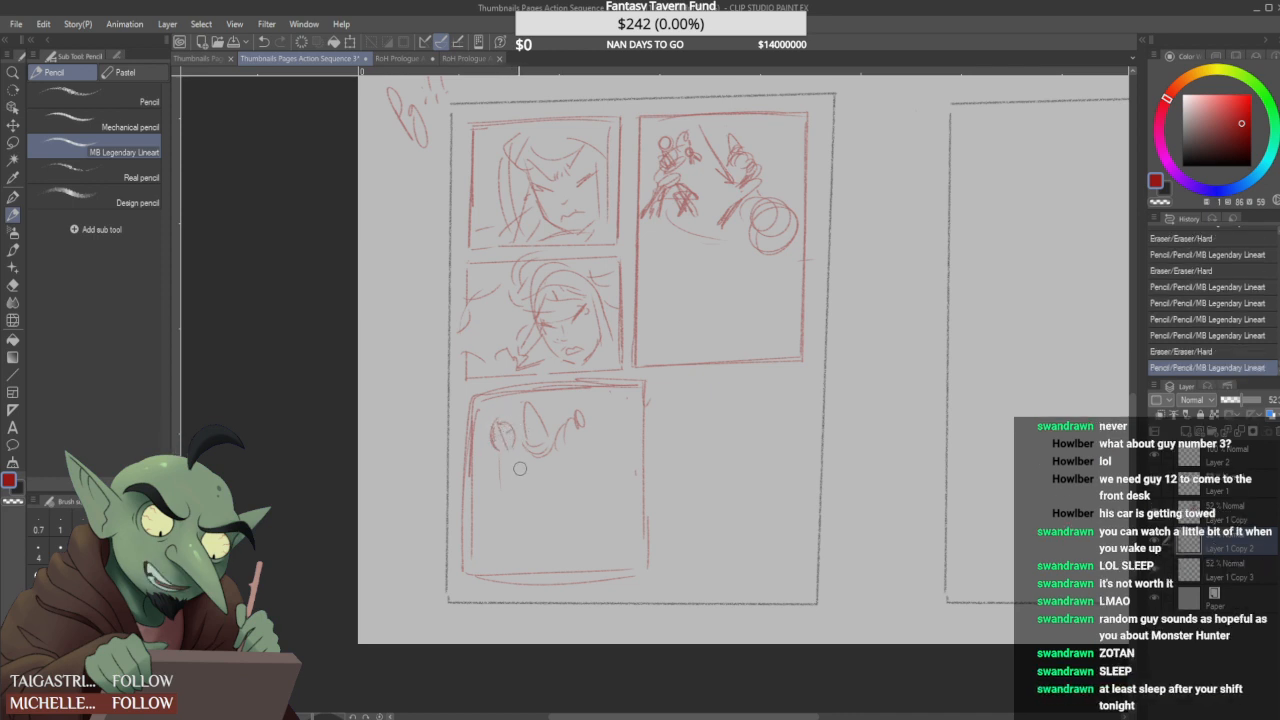
drag(506, 440, 505, 450)
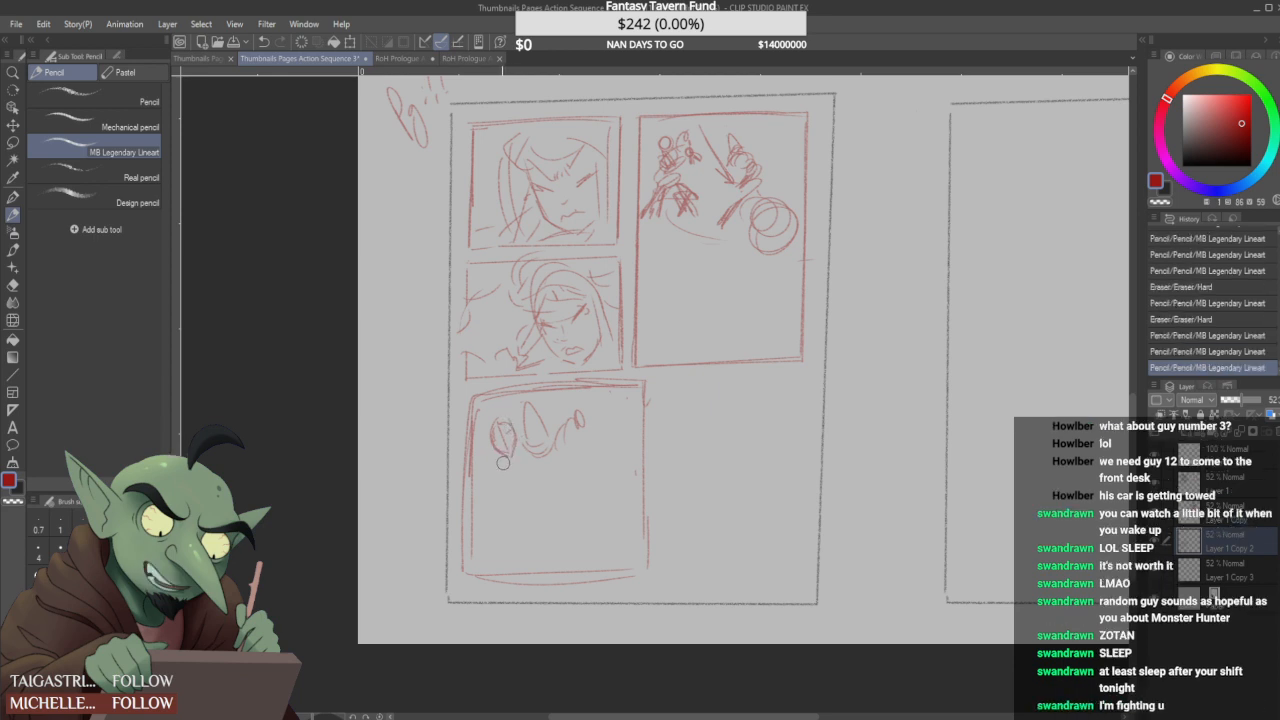
drag(502, 458, 504, 430)
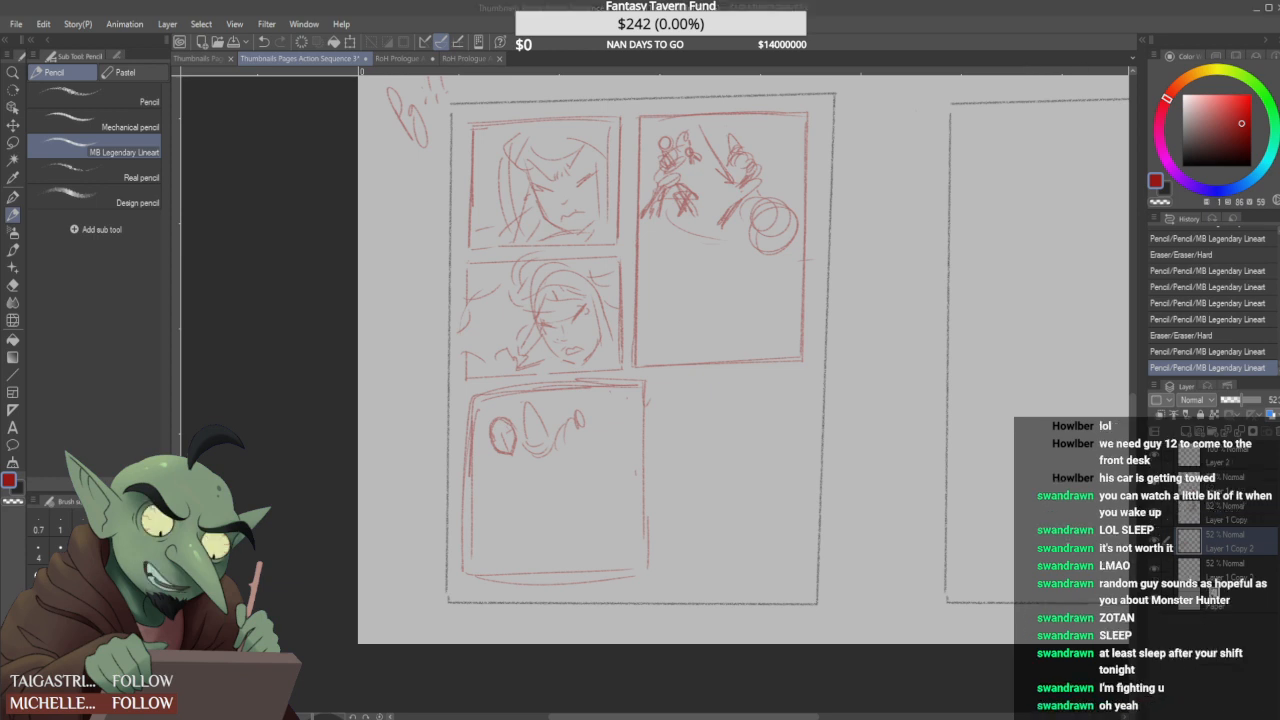
mouse_move(518, 460)
mouse_down()
mouse_move(500, 450)
mouse_move(498, 424)
mouse_up()
drag(512, 431, 507, 442)
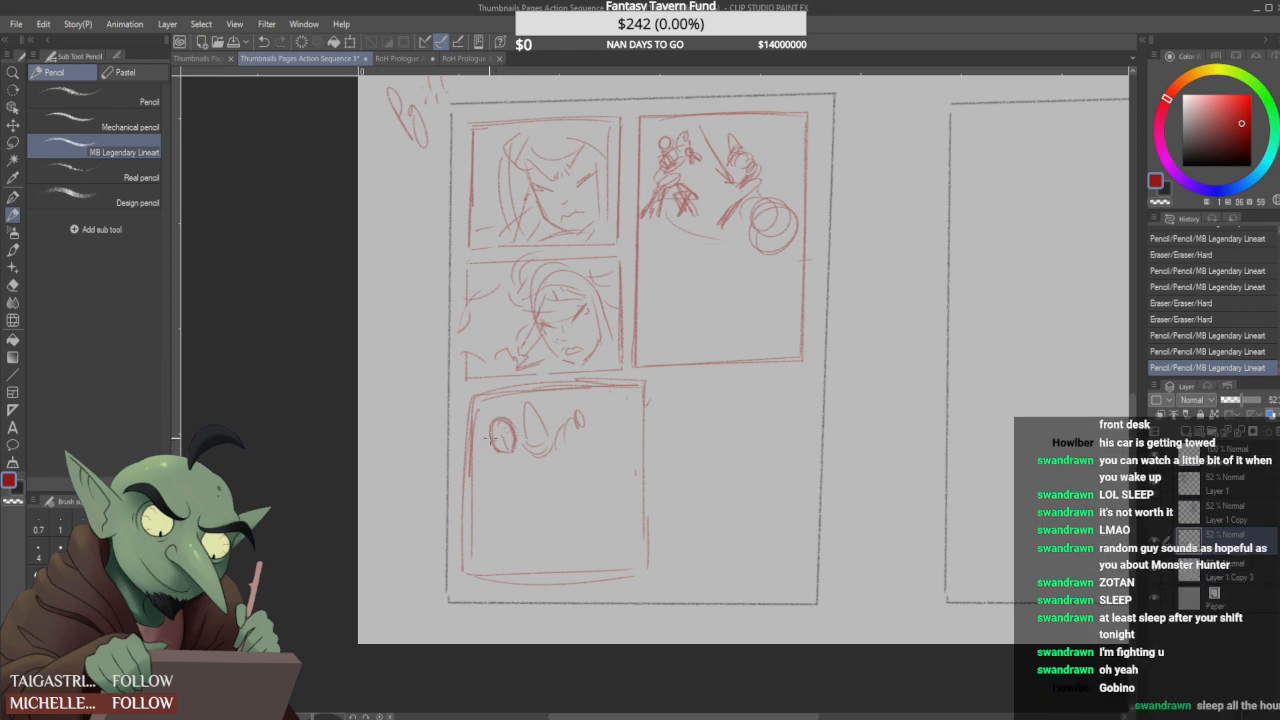
- Rework the oval head with darker face marks and a rounded hood outline above it
drag(500, 421, 498, 452)
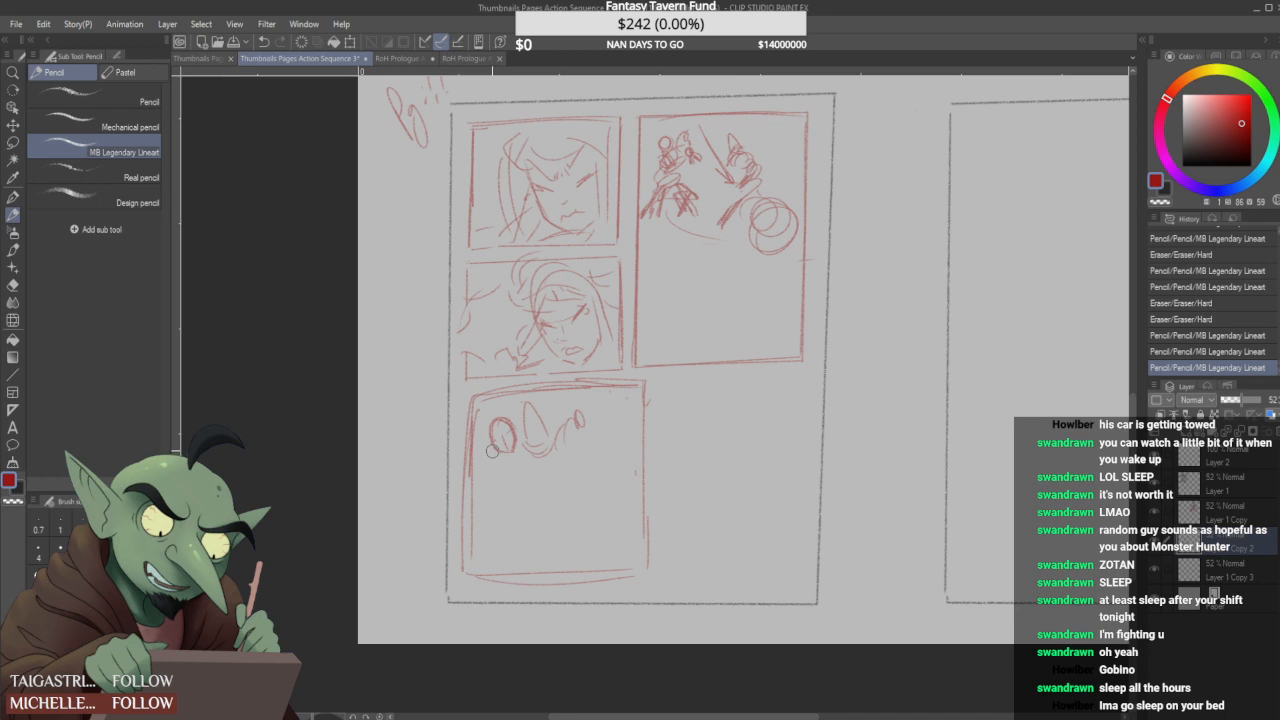
mouse_move(497, 442)
mouse_down()
mouse_move(510, 451)
mouse_move(503, 440)
mouse_up()
mouse_move(503, 426)
mouse_down()
mouse_move(521, 442)
mouse_move(503, 442)
mouse_up()
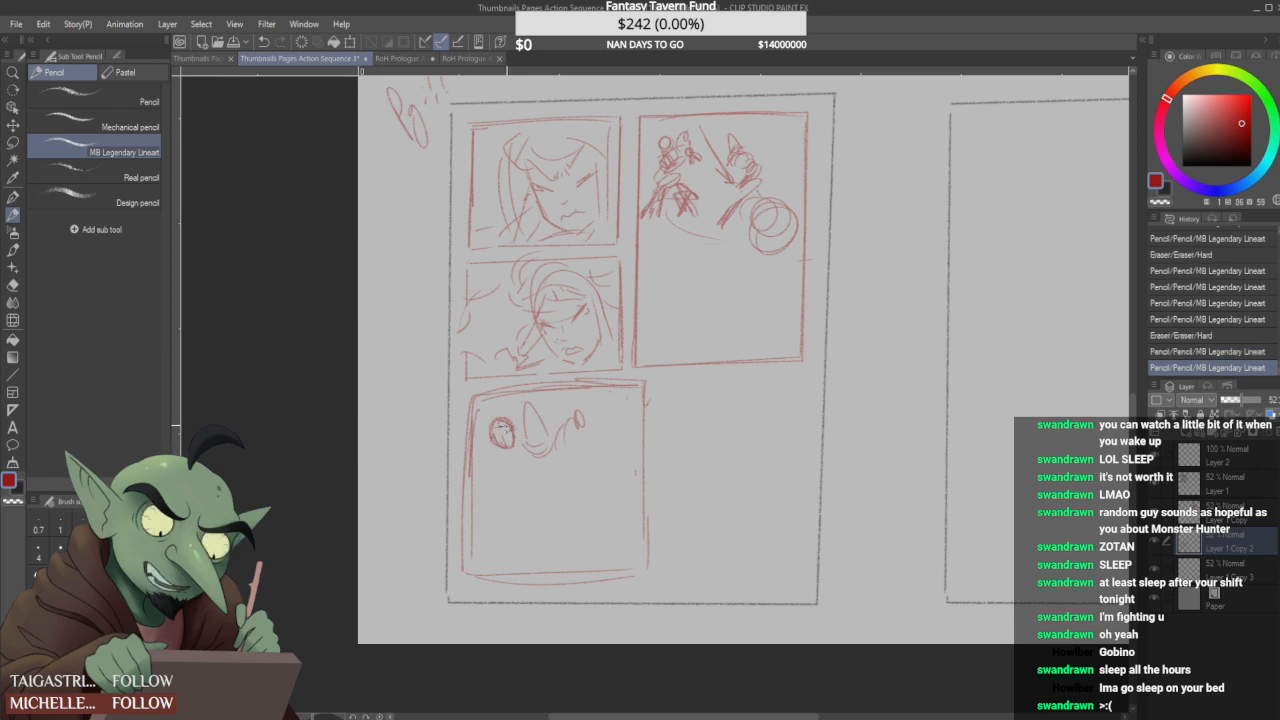
drag(497, 431, 501, 436)
mouse_move(504, 431)
mouse_down()
mouse_move(495, 404)
mouse_move(513, 425)
mouse_move(503, 442)
mouse_up()
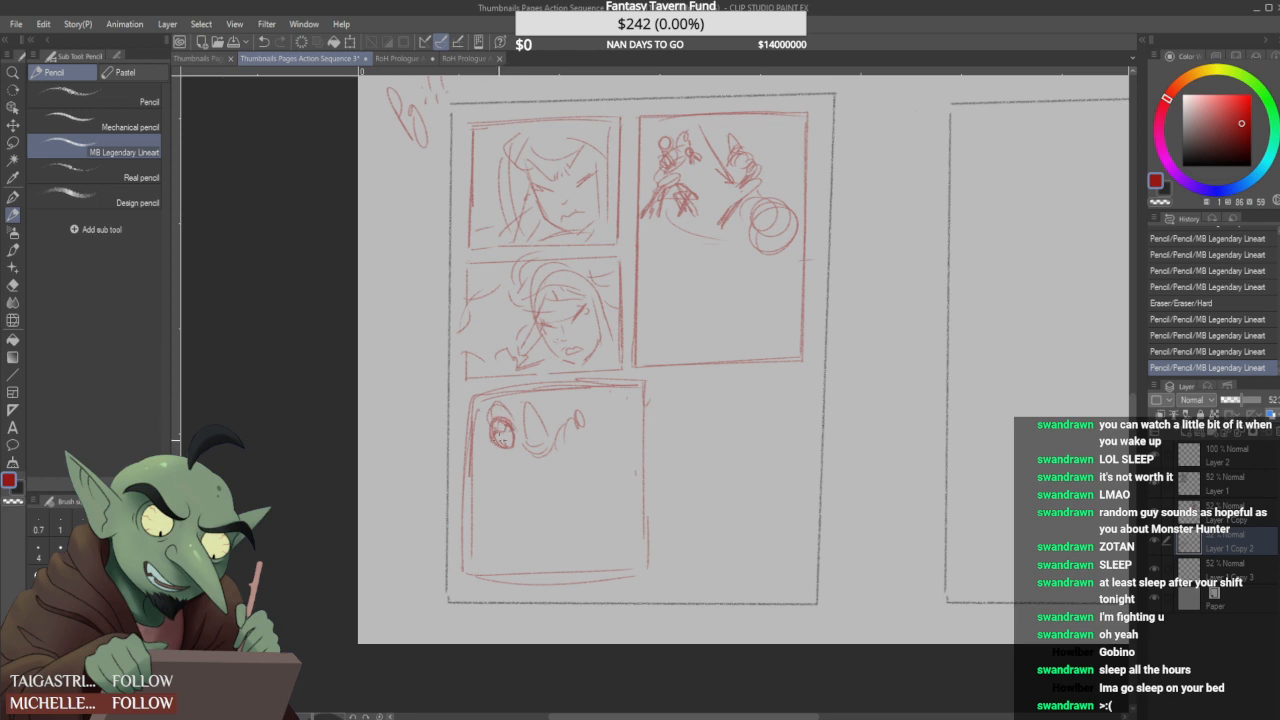
drag(492, 432, 509, 450)
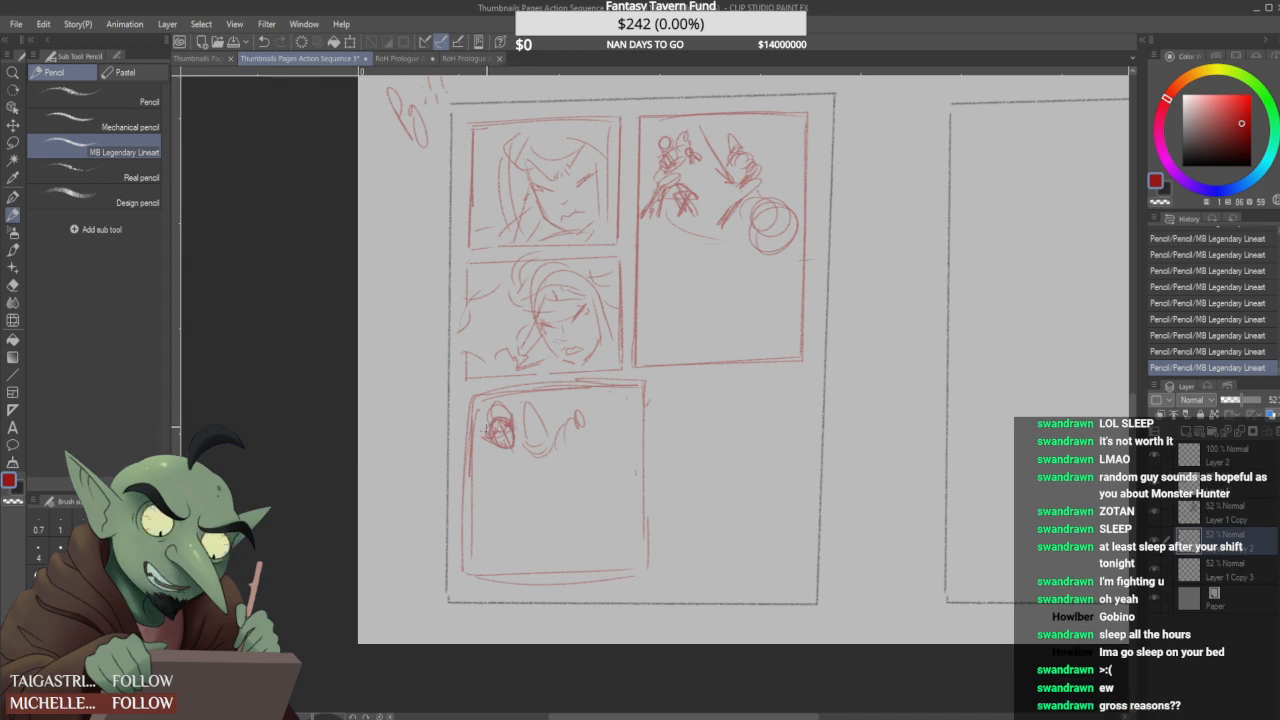
- Sketch loose body and arm strokes beneath the hooded head, undoing the rejected lines along the way
key(ctrl+z)
mouse_move(509, 461)
mouse_down()
mouse_move(521, 465)
mouse_move(511, 453)
mouse_move(498, 481)
mouse_move(498, 469)
mouse_move(579, 438)
mouse_up()
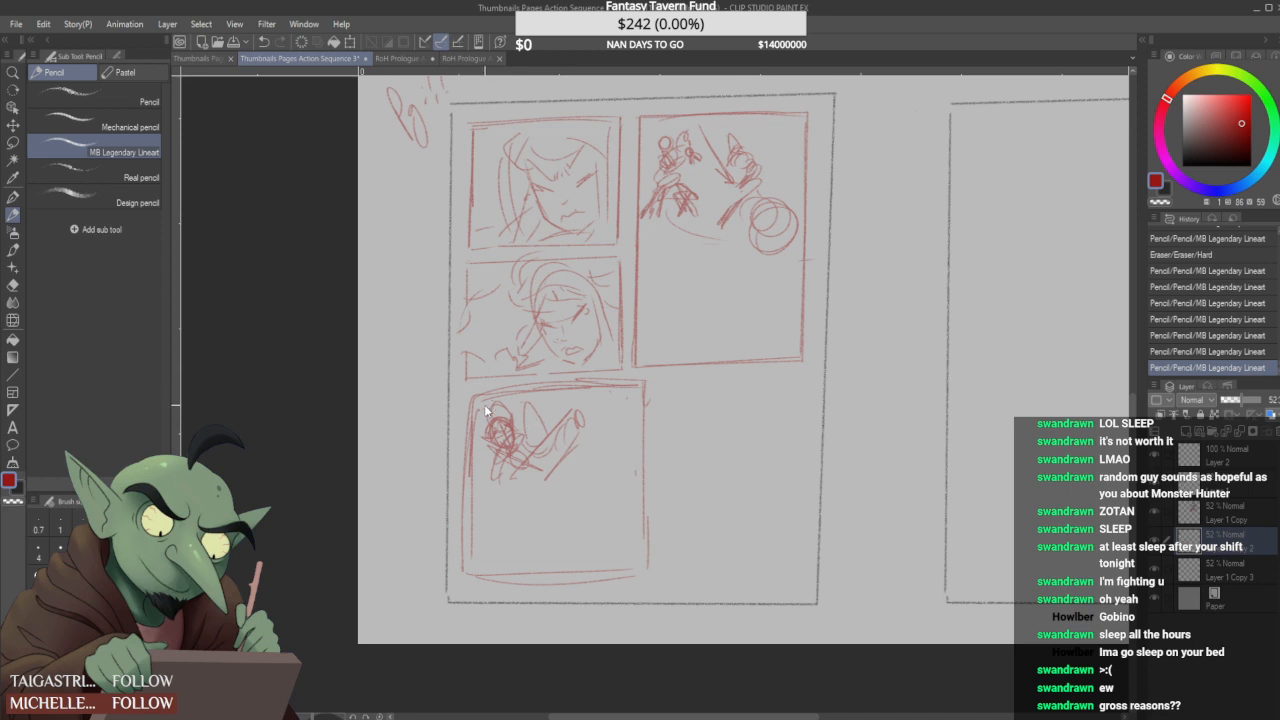
key(ctrl+z)
key(ctrl+z)
drag(493, 496, 584, 415)
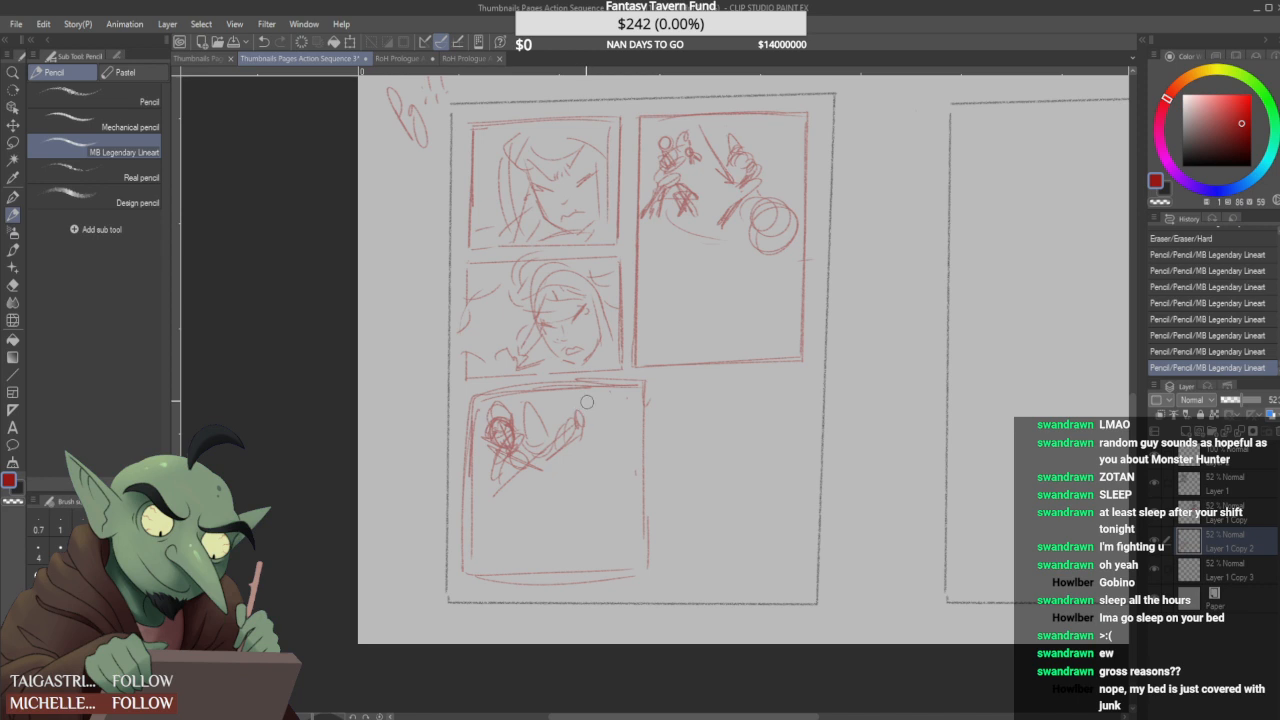
- Draw a long, narrow diagonal blade rising from below the hooded figure toward the panel's opposite upper corner
drag(556, 429, 588, 421)
drag(552, 470, 586, 424)
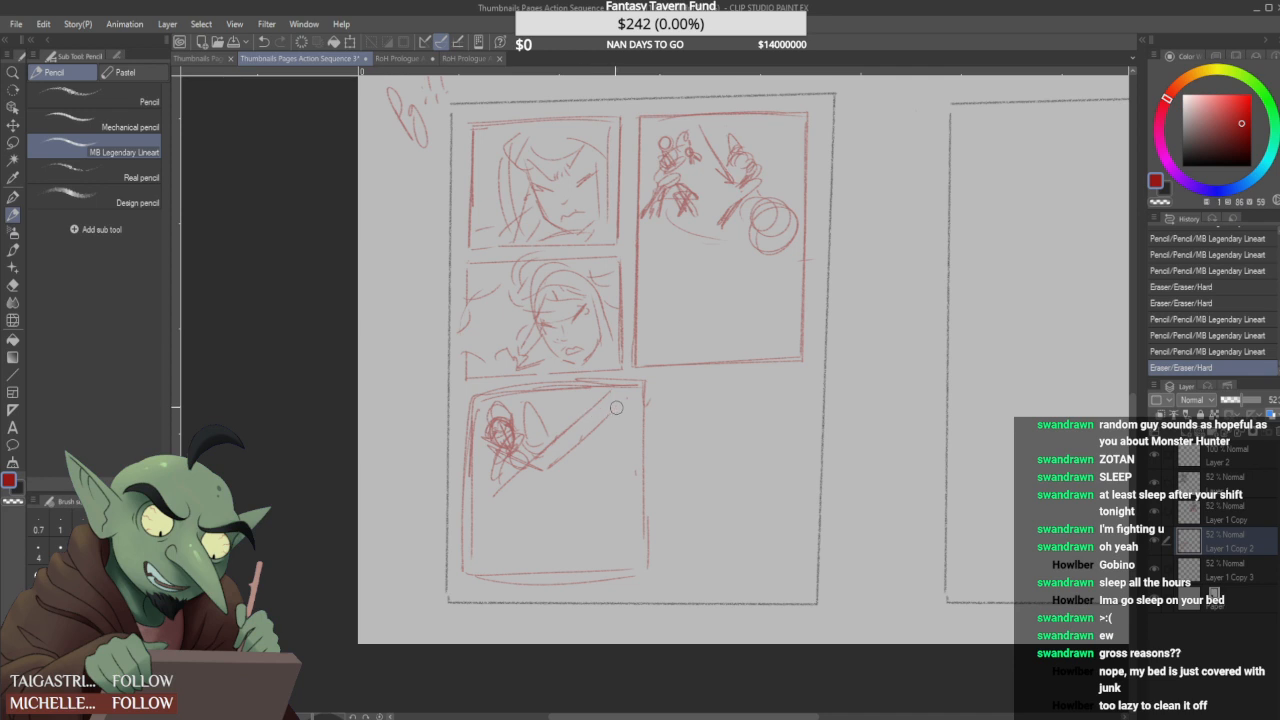
drag(578, 452, 616, 398)
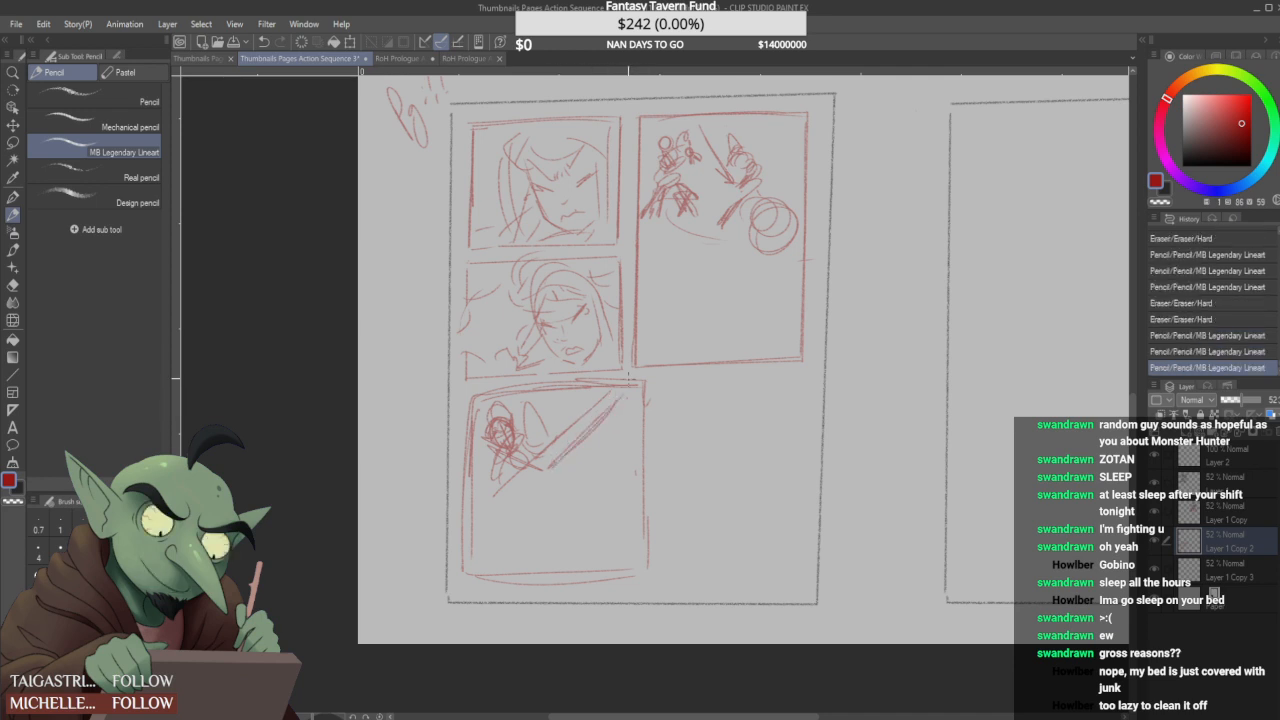
drag(564, 449, 622, 397)
drag(549, 469, 609, 409)
mouse_move(616, 396)
mouse_down()
mouse_move(603, 417)
mouse_move(604, 399)
mouse_up()
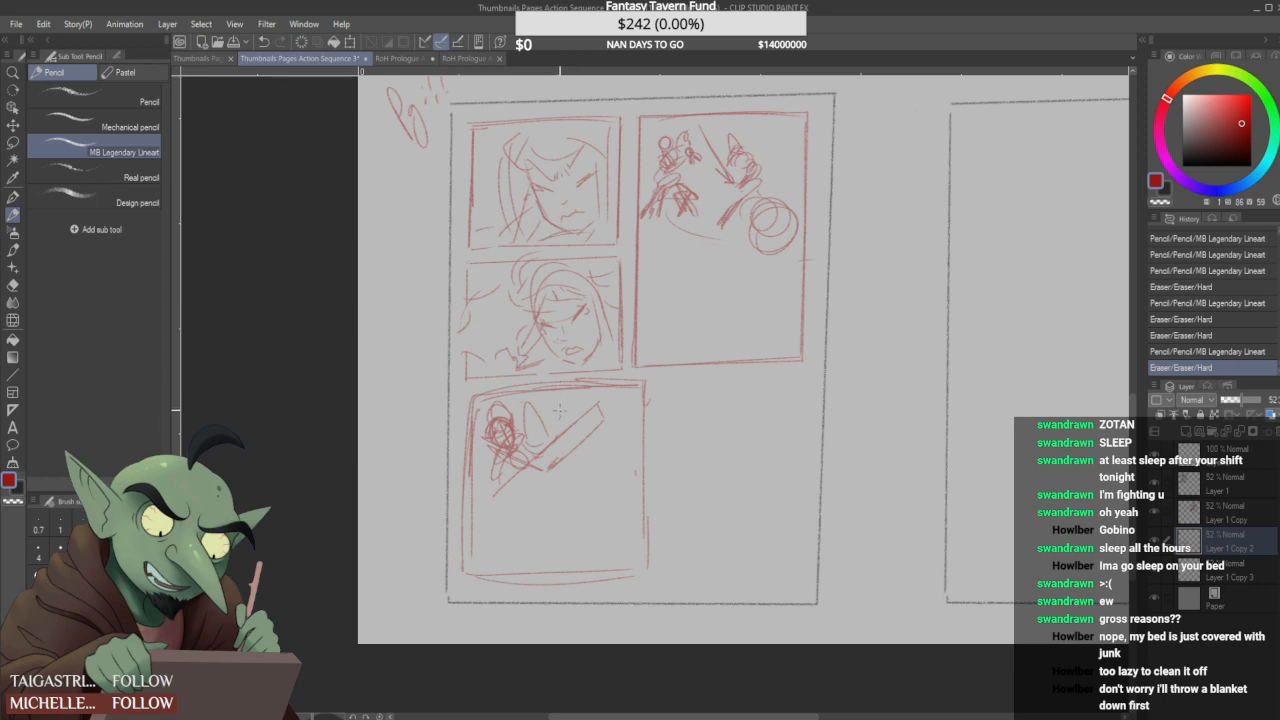
mouse_move(493, 515)
mouse_down()
mouse_move(545, 471)
mouse_move(533, 465)
mouse_move(495, 499)
mouse_move(532, 459)
mouse_up()
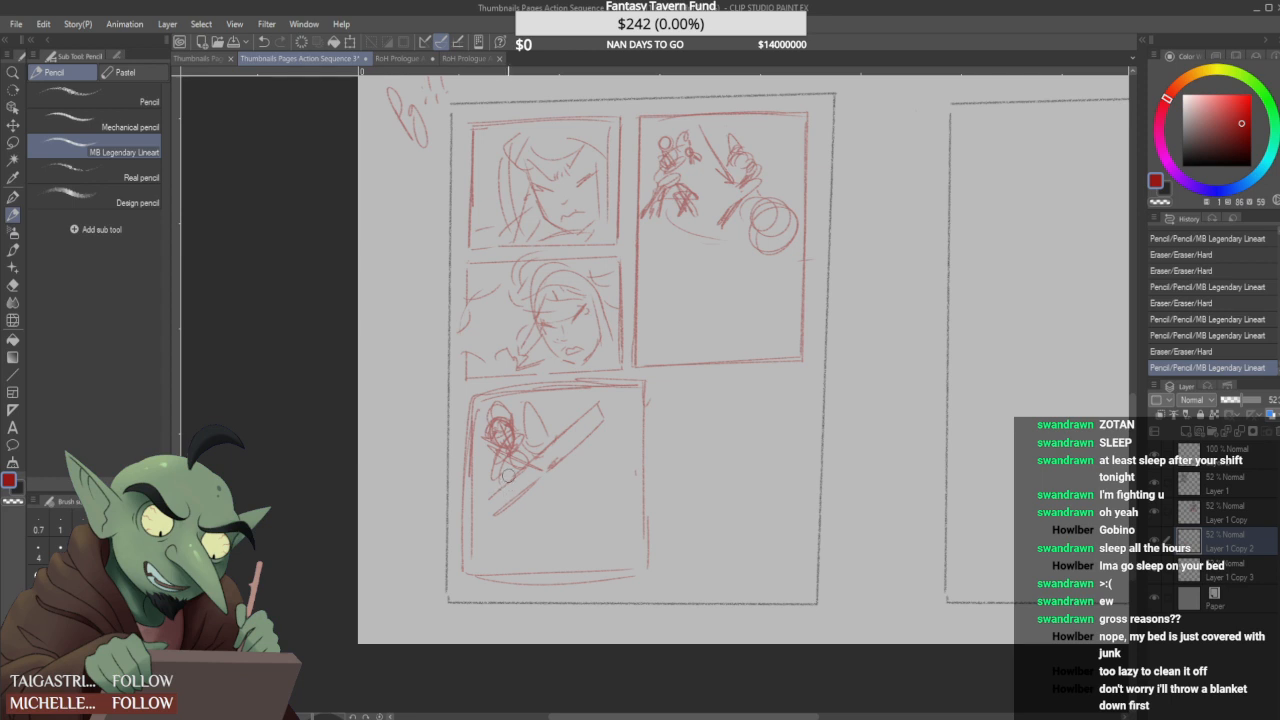
drag(489, 498, 497, 509)
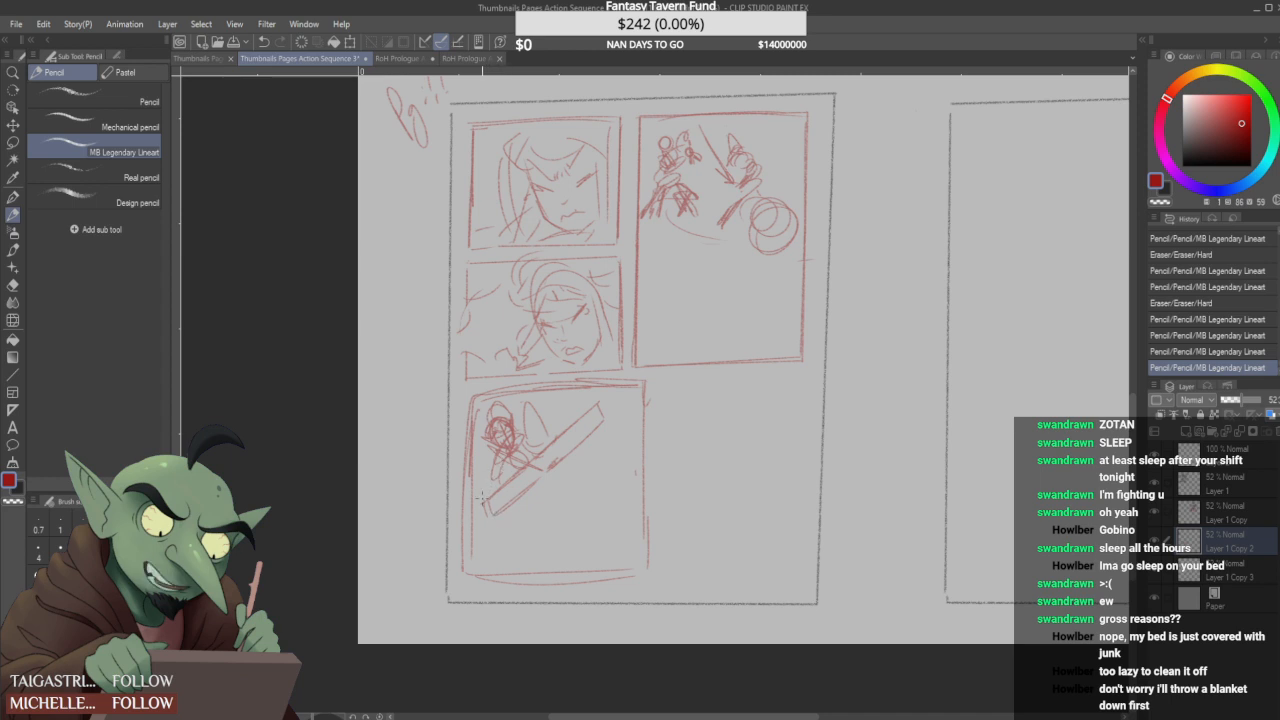
- Add a second diagonal blade stroke crossing the first and extending down toward the panel's lower corner
drag(553, 452, 541, 470)
drag(578, 411, 543, 469)
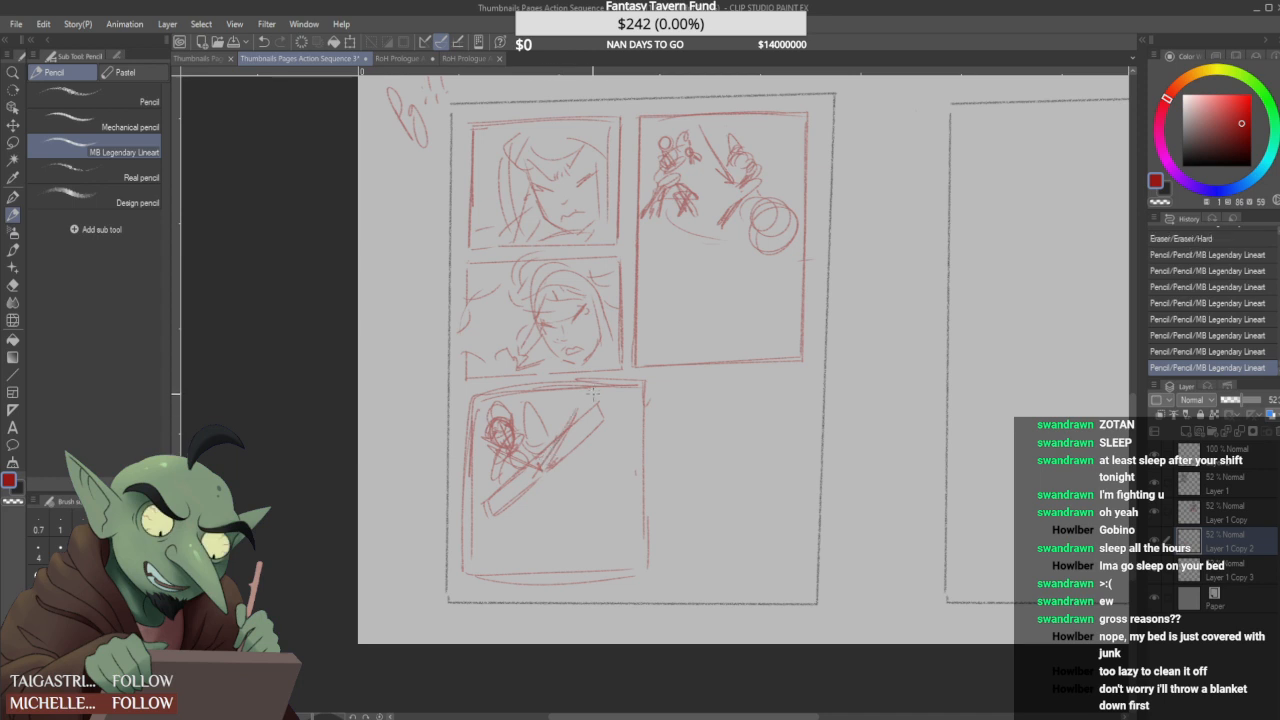
drag(576, 414, 586, 399)
mouse_move(523, 491)
mouse_down()
mouse_move(492, 535)
mouse_move(603, 425)
mouse_up()
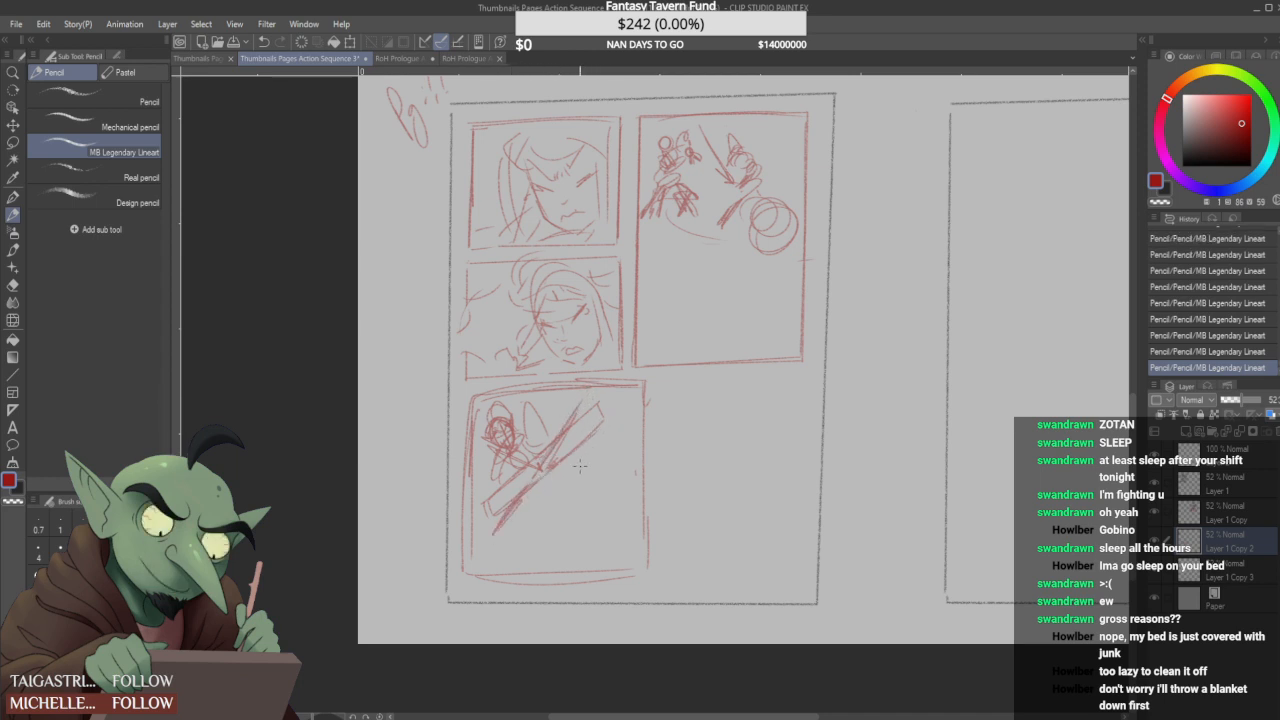
- Clear the blade's lower end and sketch an opposing oval head, looping strokes and a large circle in the square panel
mouse_move(506, 505)
mouse_down()
mouse_move(518, 508)
mouse_move(501, 479)
mouse_move(520, 490)
mouse_move(486, 504)
mouse_move(546, 474)
mouse_move(508, 478)
mouse_up()
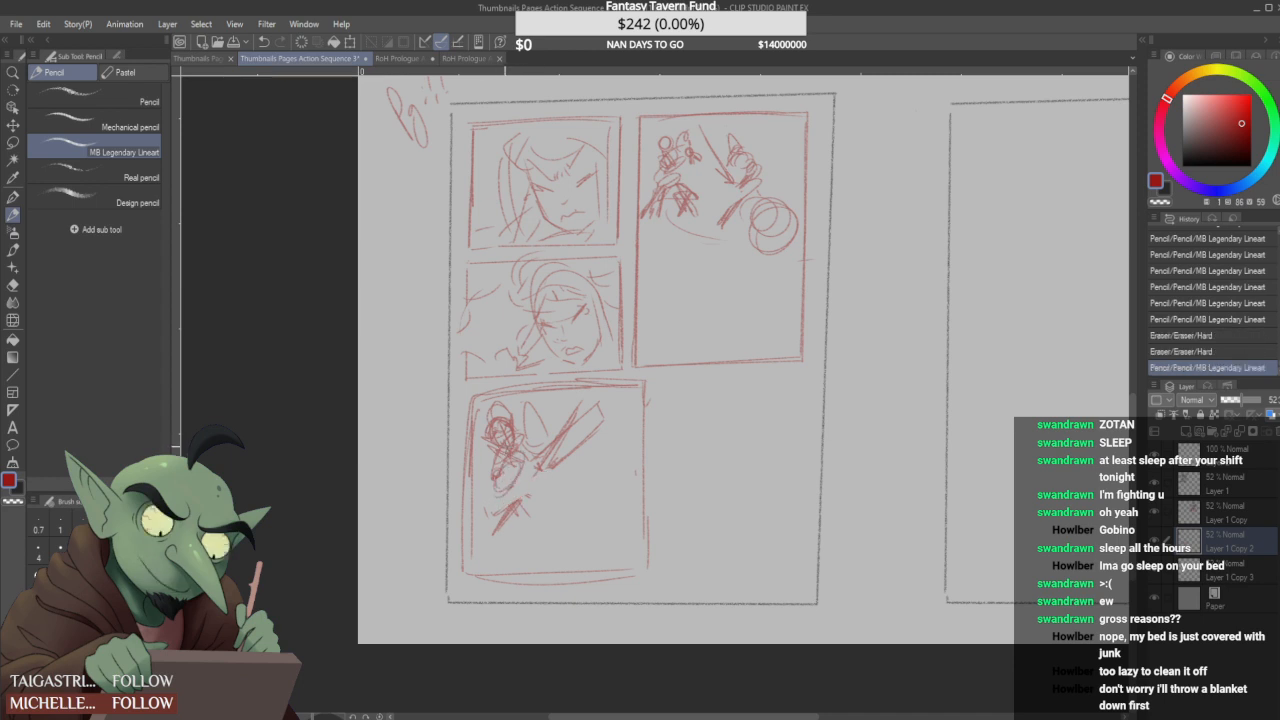
mouse_move(598, 429)
mouse_down()
mouse_move(612, 493)
mouse_move(576, 522)
mouse_move(619, 538)
mouse_move(622, 488)
mouse_move(573, 484)
mouse_move(551, 522)
mouse_move(565, 550)
mouse_move(511, 550)
mouse_move(558, 538)
mouse_move(568, 498)
mouse_move(524, 517)
mouse_move(578, 486)
mouse_up()
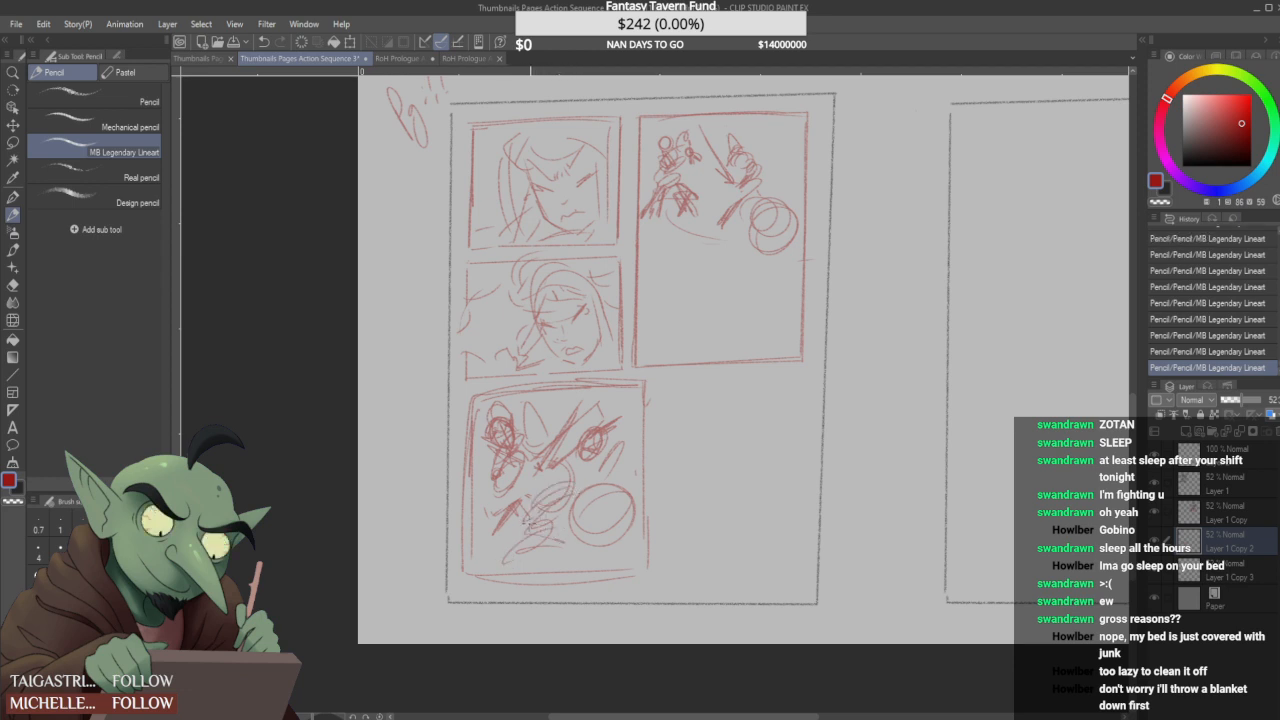
mouse_move(583, 473)
mouse_down()
mouse_move(602, 500)
mouse_move(587, 496)
mouse_move(623, 507)
mouse_move(589, 503)
mouse_move(602, 504)
mouse_move(588, 517)
mouse_move(596, 494)
mouse_move(583, 488)
mouse_move(571, 531)
mouse_move(624, 530)
mouse_up()
- Letter a short handwritten note in the square panel's upper corner, above the opposing head
click(589, 399)
click(591, 399)
click(599, 402)
drag(602, 396, 611, 395)
drag(613, 393, 618, 397)
- Redraw the square panel's side edge and outline a tall empty panel next to it beneath the confrontation panel
click(652, 397)
click(649, 383)
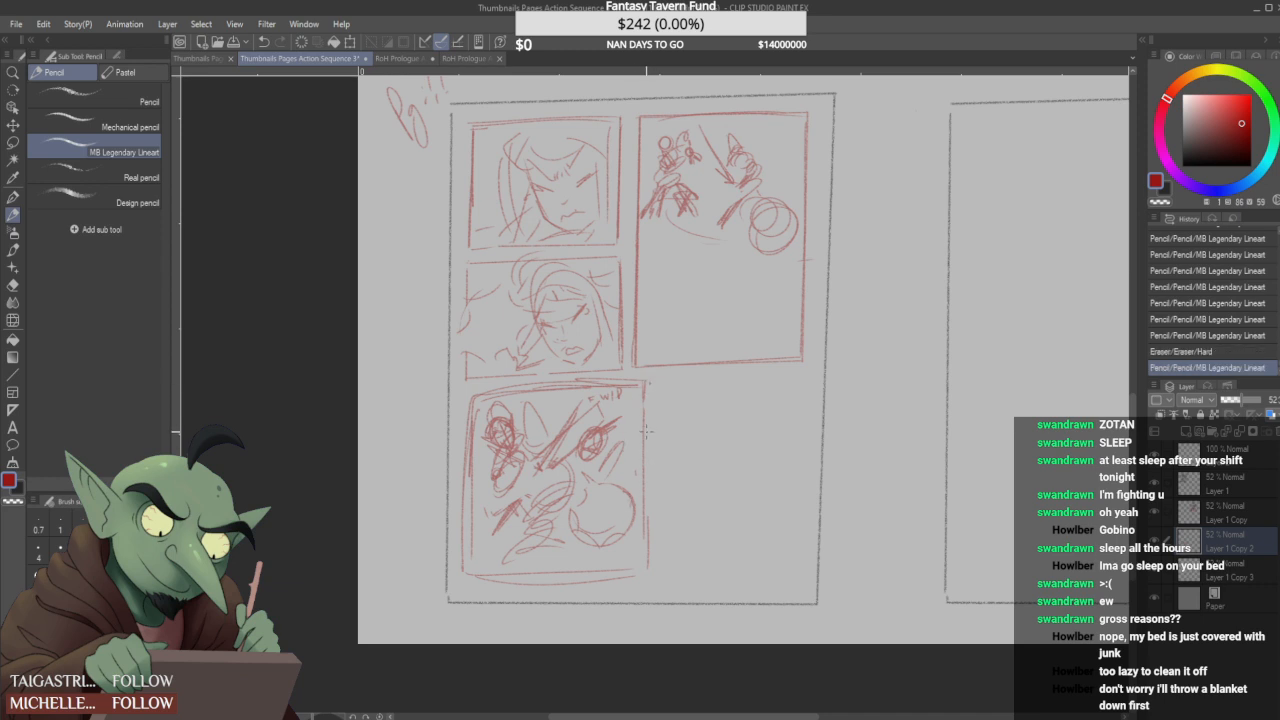
mouse_move(655, 385)
mouse_down()
mouse_move(669, 567)
mouse_move(659, 581)
mouse_move(807, 585)
mouse_up()
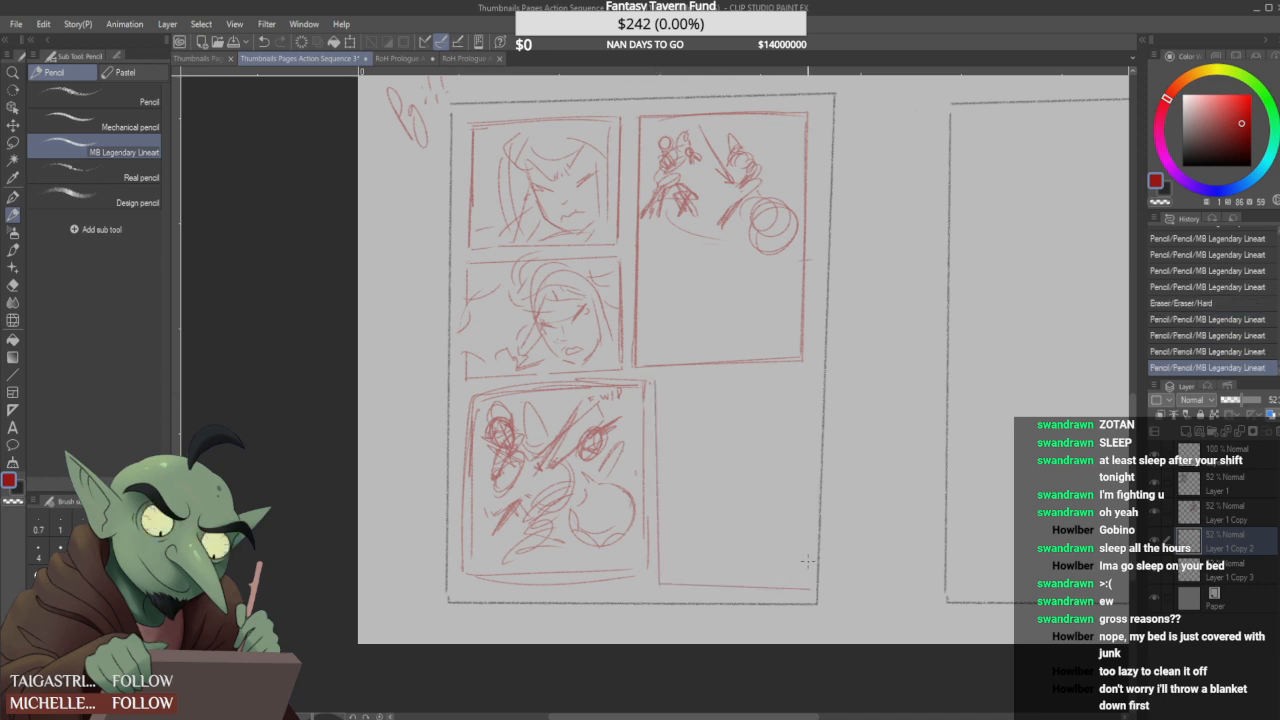
shift+click(805, 368)
shift+click(653, 370)
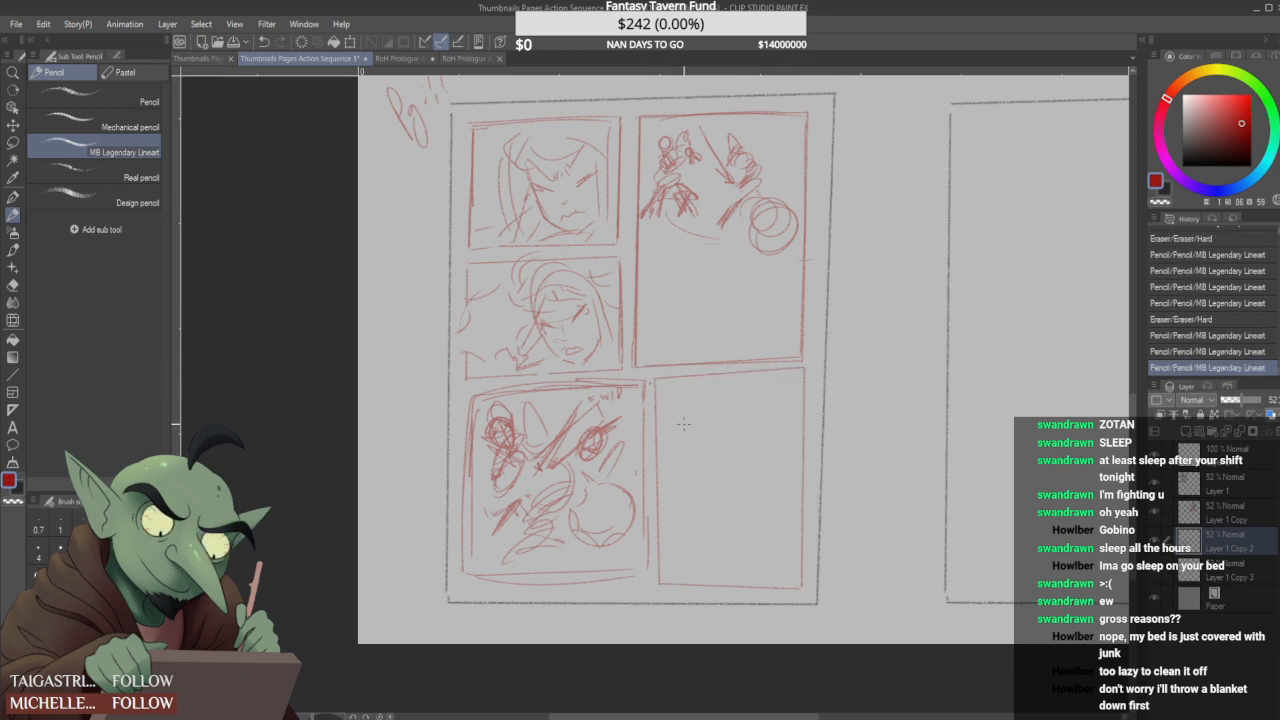
- Scribble a dense small third figure over the looping strokes in the lower half of the square panel
scroll(670, 452, down, 3)
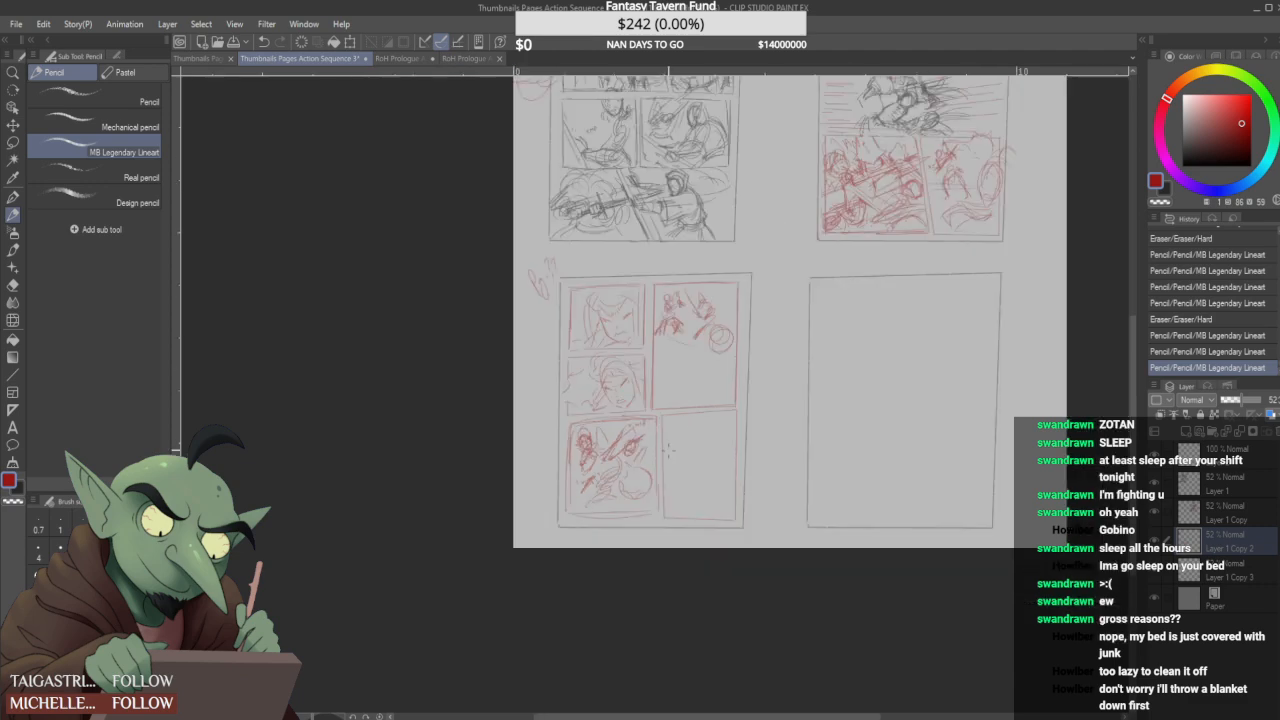
scroll(600, 485, up, 3)
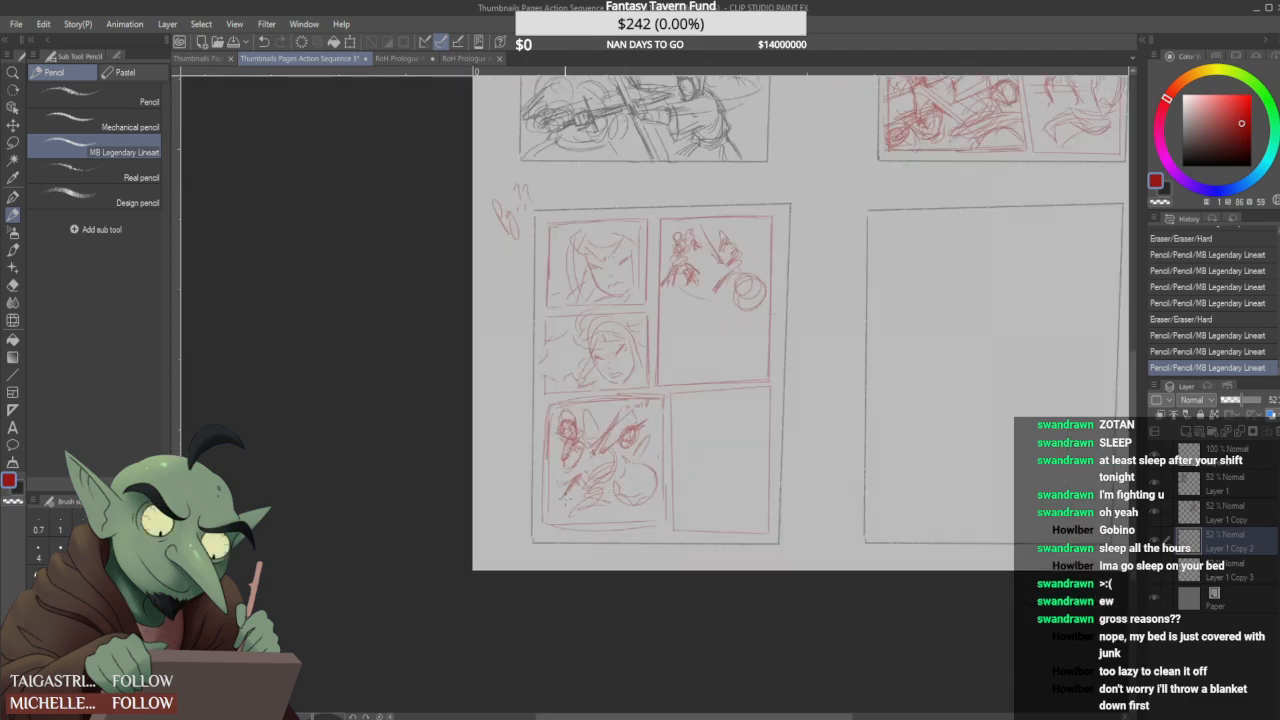
mouse_move(594, 468)
mouse_down()
mouse_move(603, 452)
mouse_move(586, 454)
mouse_move(608, 460)
mouse_move(588, 451)
mouse_up()
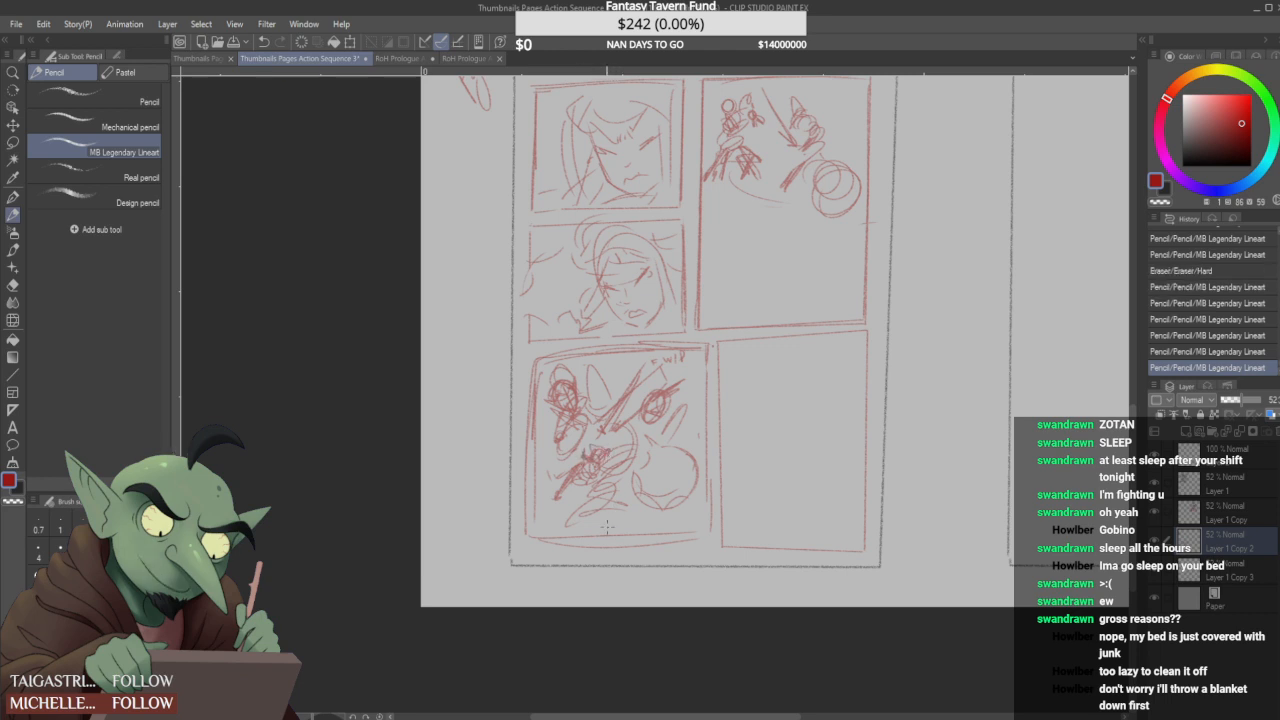
scroll(603, 507, down, 2)
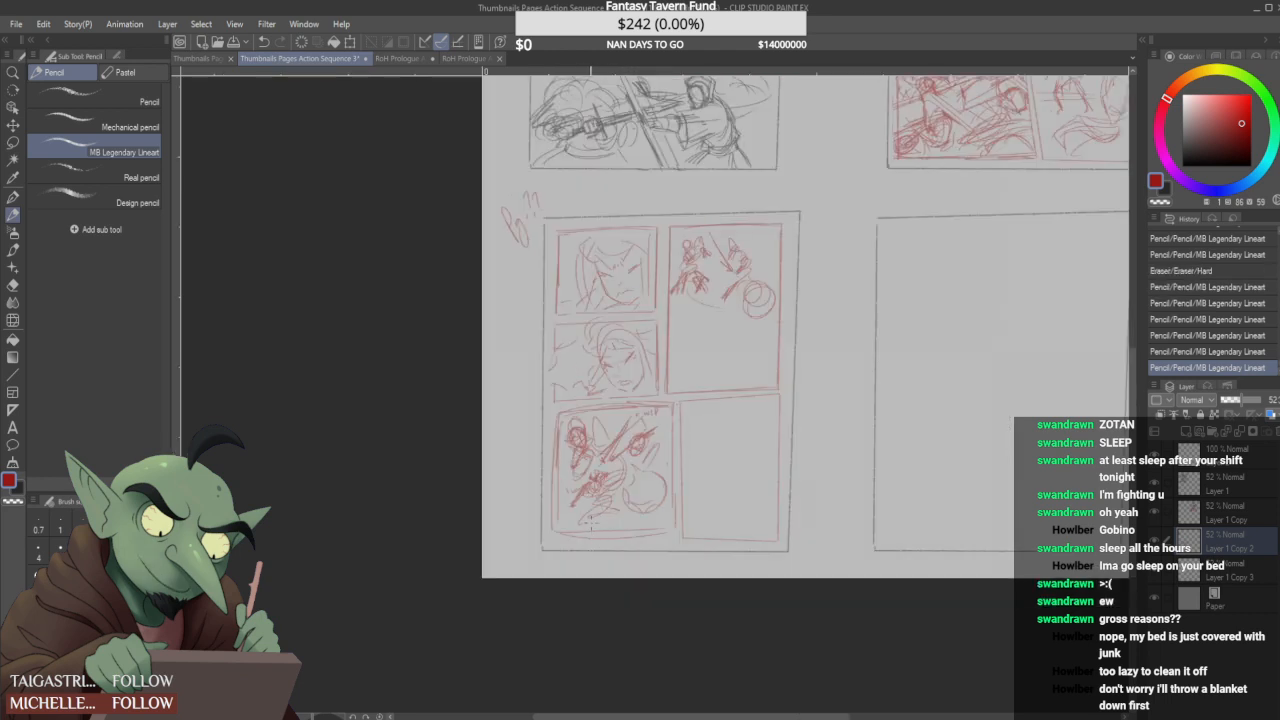
scroll(613, 445, up, 2)
mouse_move(621, 409)
mouse_down()
mouse_move(631, 401)
mouse_move(616, 404)
mouse_up()
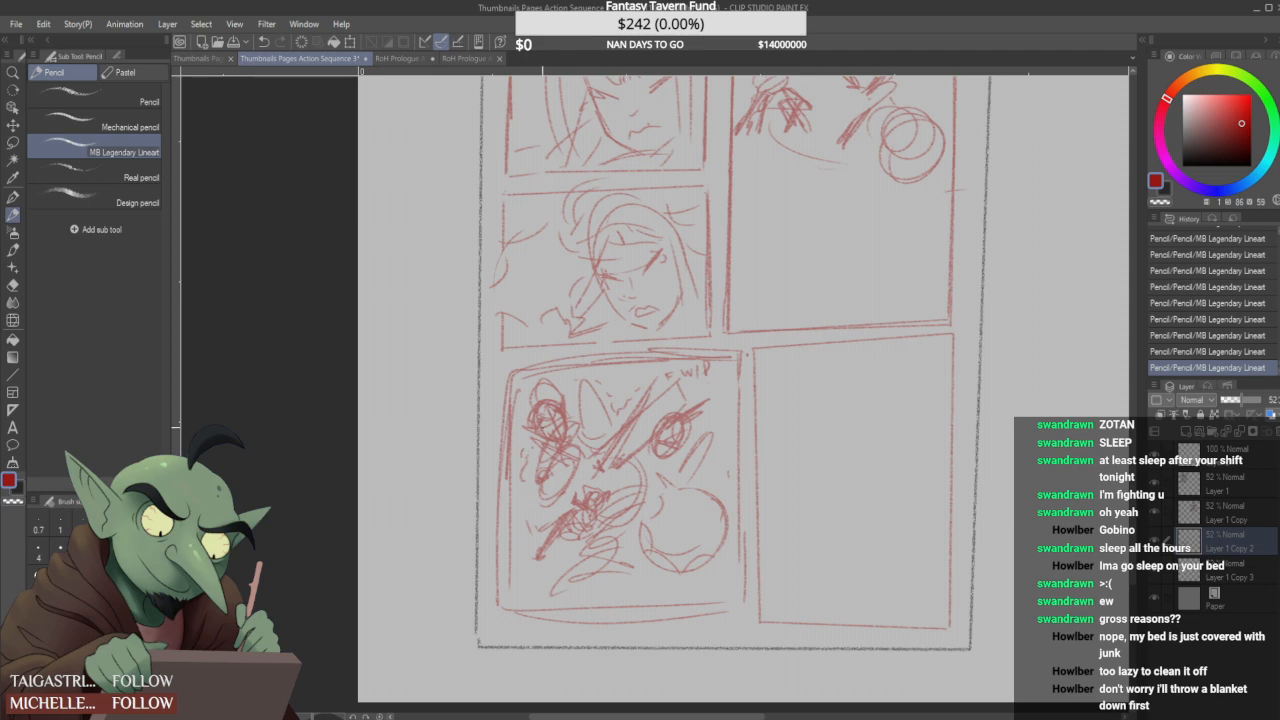
- Sketch stacked overlapping circles down the confrontation panel's side with long sweeping strokes fanning out from them
scroll(580, 436, down, 2)
scroll(648, 438, up, 1)
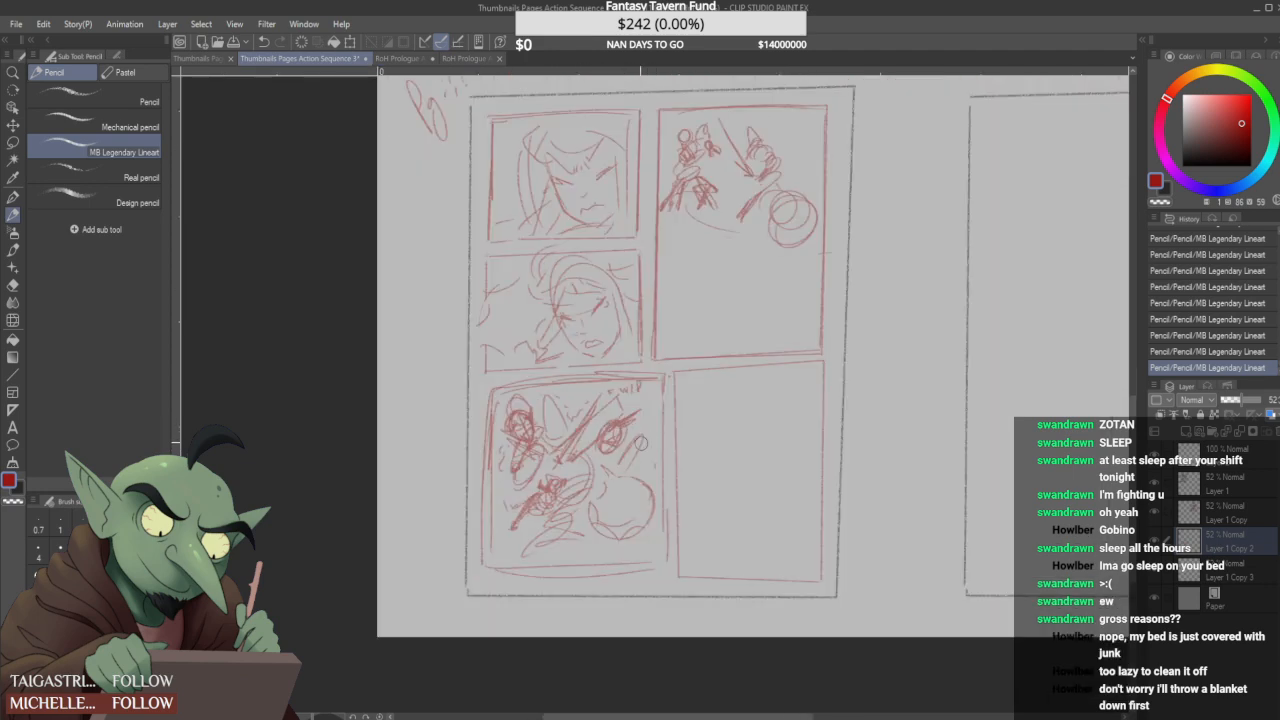
scroll(640, 440, down, 1)
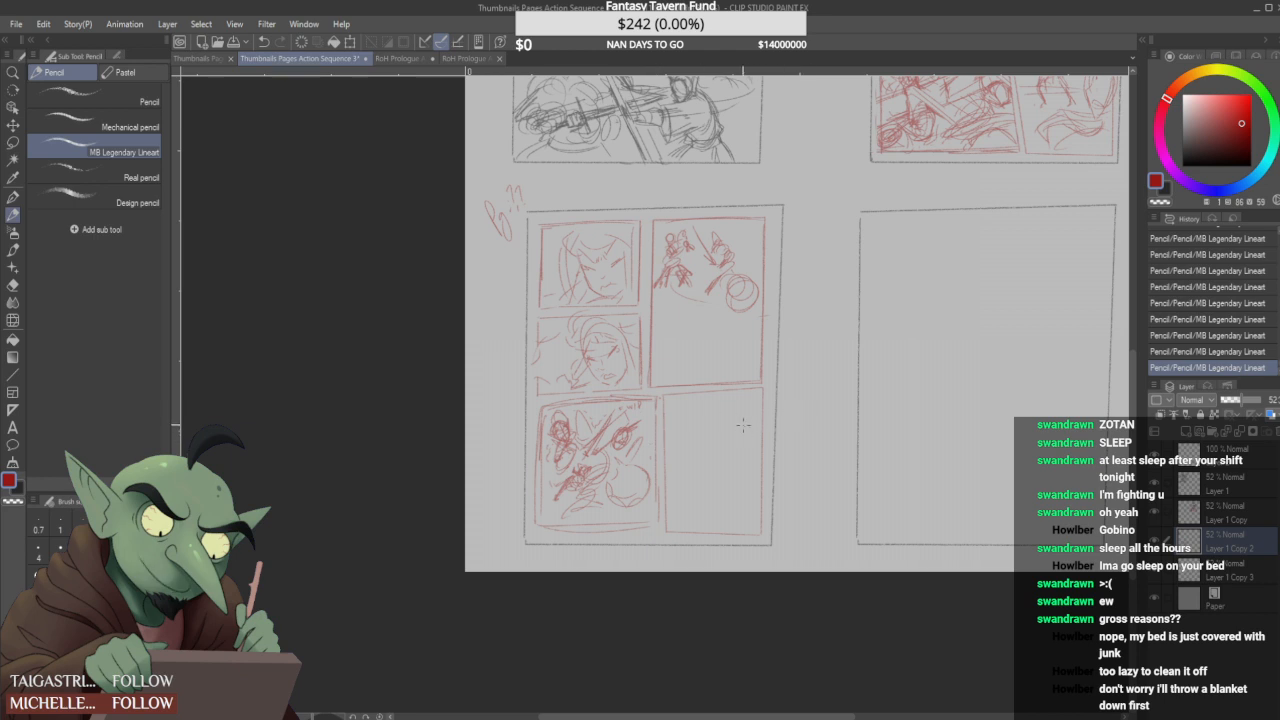
scroll(742, 431, up, 1)
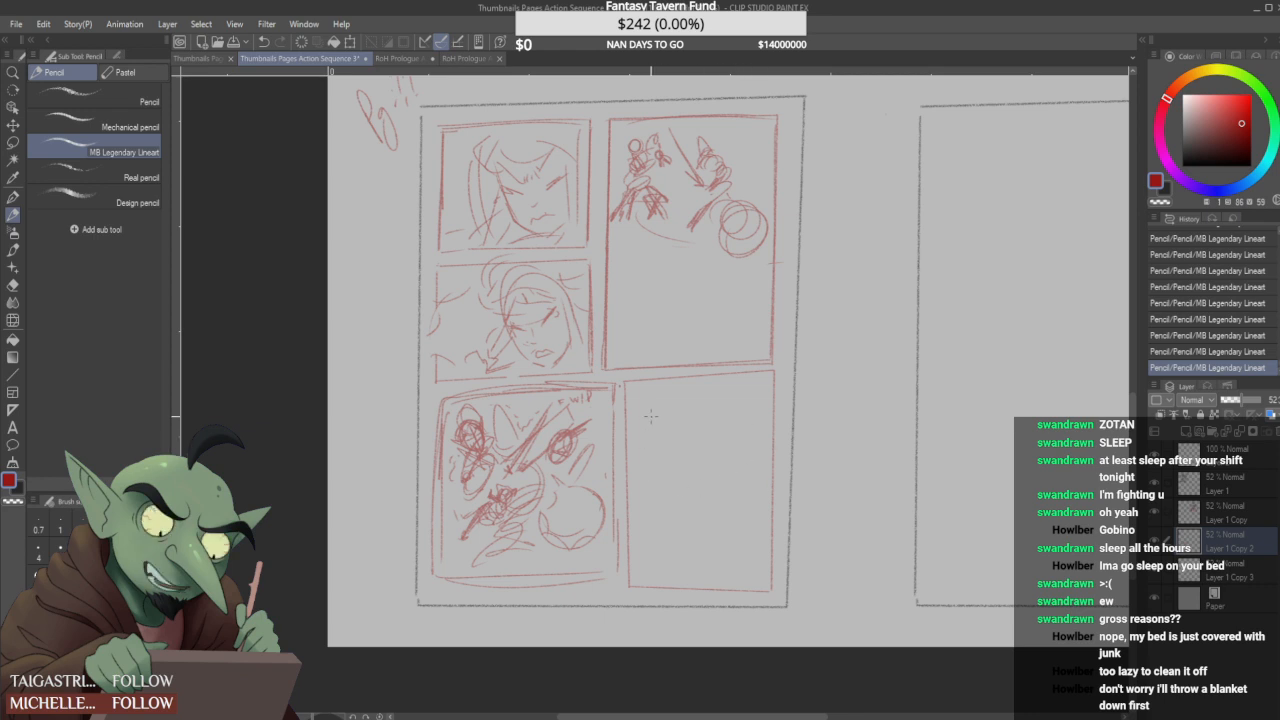
mouse_move(732, 278)
mouse_down()
mouse_move(745, 237)
mouse_move(752, 262)
mouse_move(693, 310)
mouse_move(721, 299)
mouse_move(742, 312)
mouse_up()
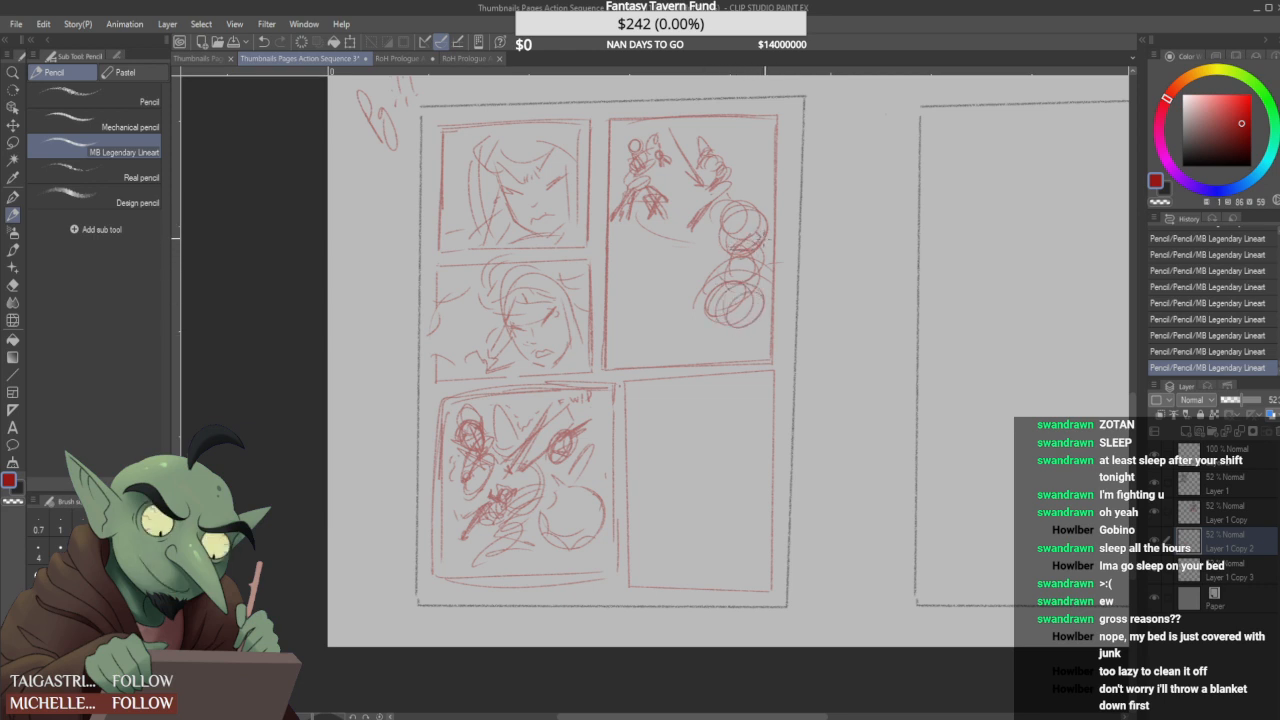
mouse_move(750, 238)
mouse_down()
mouse_move(759, 230)
mouse_move(744, 248)
mouse_move(761, 231)
mouse_move(738, 256)
mouse_move(757, 251)
mouse_up()
mouse_move(760, 246)
mouse_down()
mouse_move(726, 262)
mouse_move(730, 300)
mouse_move(761, 300)
mouse_move(743, 291)
mouse_move(716, 325)
mouse_move(726, 333)
mouse_move(668, 297)
mouse_move(723, 278)
mouse_move(636, 318)
mouse_up()
drag(698, 332, 670, 324)
mouse_move(696, 272)
mouse_down()
mouse_move(630, 292)
mouse_move(642, 346)
mouse_move(673, 325)
mouse_up()
mouse_move(654, 290)
mouse_down()
mouse_move(724, 251)
mouse_move(699, 265)
mouse_move(678, 310)
mouse_up()
mouse_move(704, 262)
mouse_down()
mouse_move(685, 318)
mouse_move(662, 328)
mouse_up()
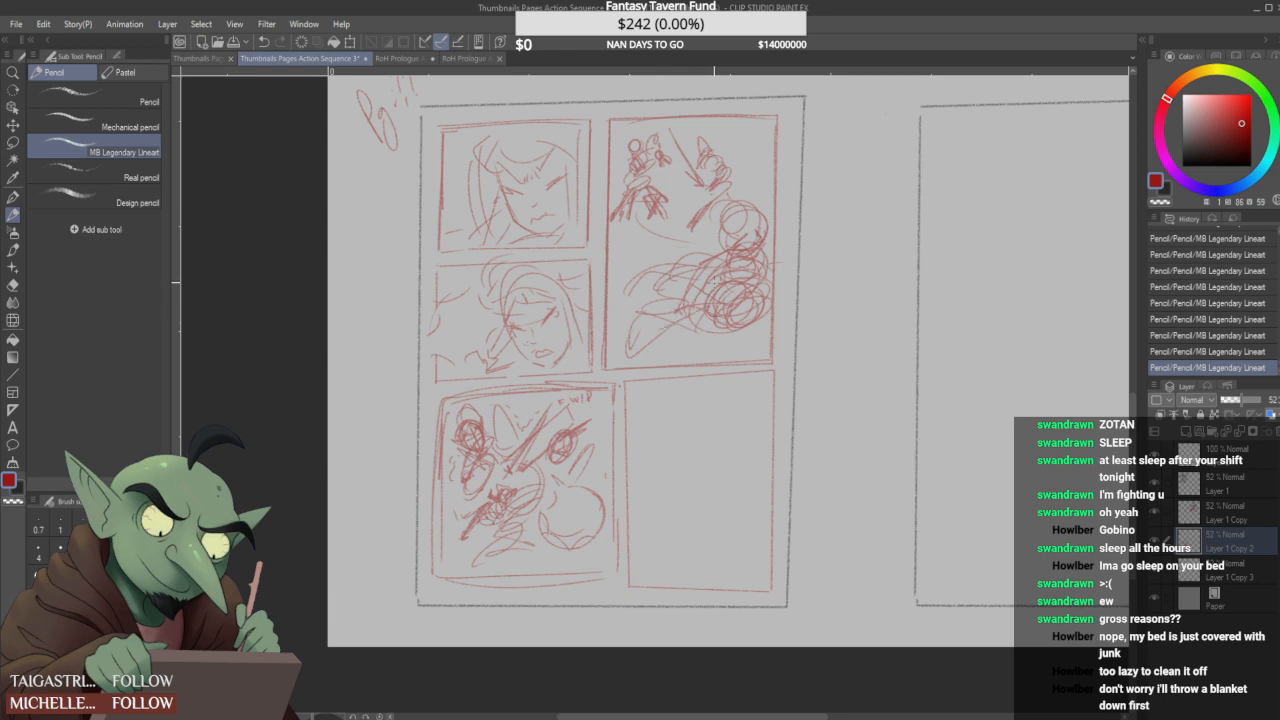
- Clean up the sweeping strokes and build up the curved lines around the base of the stacked circles
drag(694, 287, 702, 277)
mouse_move(729, 253)
mouse_down()
mouse_move(692, 302)
mouse_move(722, 330)
mouse_up()
mouse_move(694, 322)
mouse_down()
mouse_move(755, 334)
mouse_move(750, 346)
mouse_move(656, 353)
mouse_move(647, 334)
mouse_up()
drag(727, 350, 764, 322)
drag(760, 316, 769, 332)
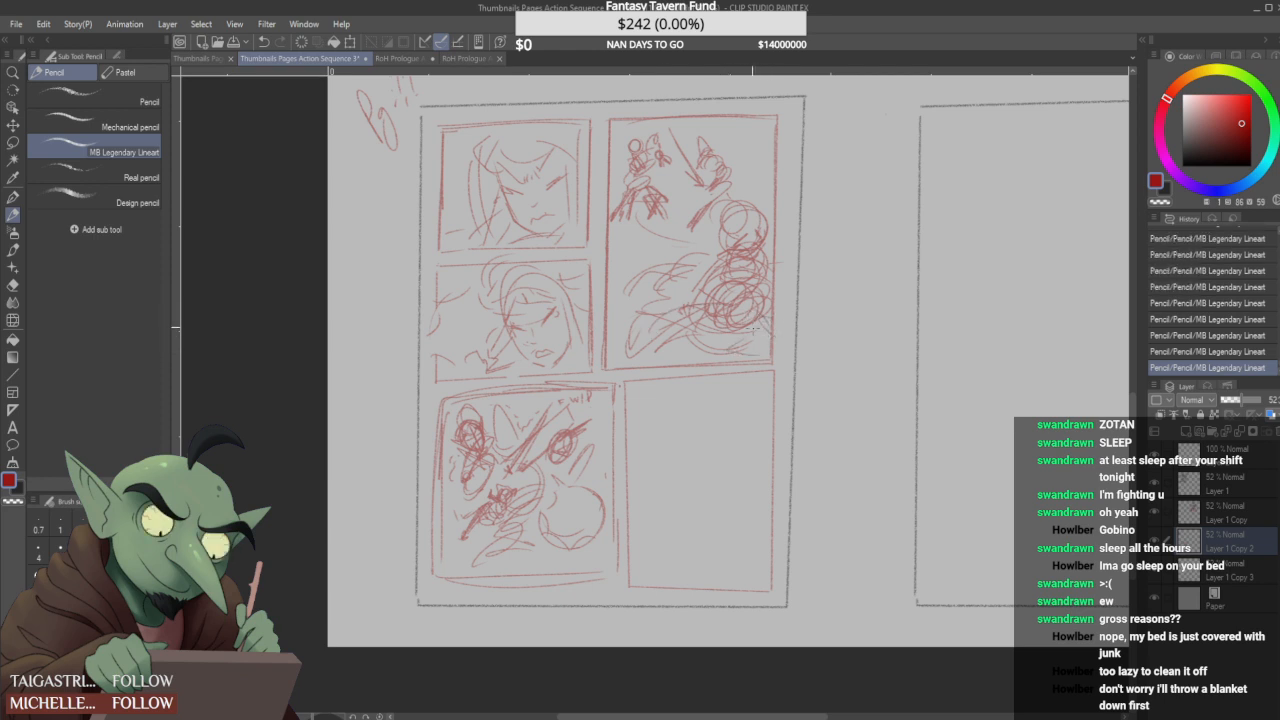
- Add curved strokes and small marks to the sweeping shapes beside and below the stacked circles in the confrontation panel
mouse_move(637, 346)
mouse_down()
mouse_move(647, 308)
mouse_move(611, 314)
mouse_move(671, 331)
mouse_up()
mouse_move(612, 308)
mouse_down()
mouse_move(650, 275)
mouse_move(694, 266)
mouse_move(652, 284)
mouse_up()
mouse_move(662, 282)
mouse_down()
mouse_move(628, 296)
mouse_move(668, 274)
mouse_up()
mouse_move(690, 264)
mouse_down()
mouse_move(665, 280)
mouse_move(684, 282)
mouse_move(668, 268)
mouse_up()
drag(694, 262, 670, 270)
drag(690, 335, 728, 351)
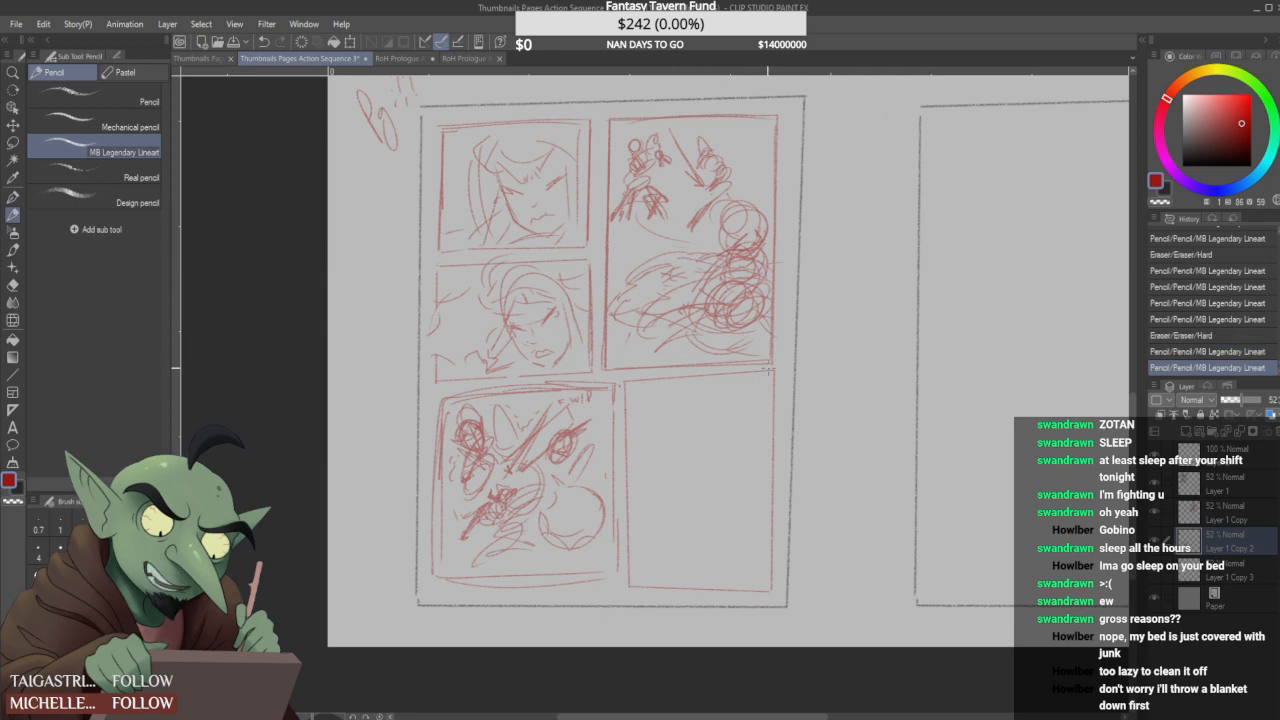
- Extend the coiled shape's curves past the confrontation panel's lower and side borders, and add arcs around its top circle
drag(690, 343, 664, 371)
mouse_move(766, 300)
mouse_down()
mouse_move(776, 361)
mouse_move(785, 321)
mouse_move(792, 352)
mouse_move(676, 372)
mouse_up()
drag(764, 256, 792, 350)
drag(775, 283, 787, 326)
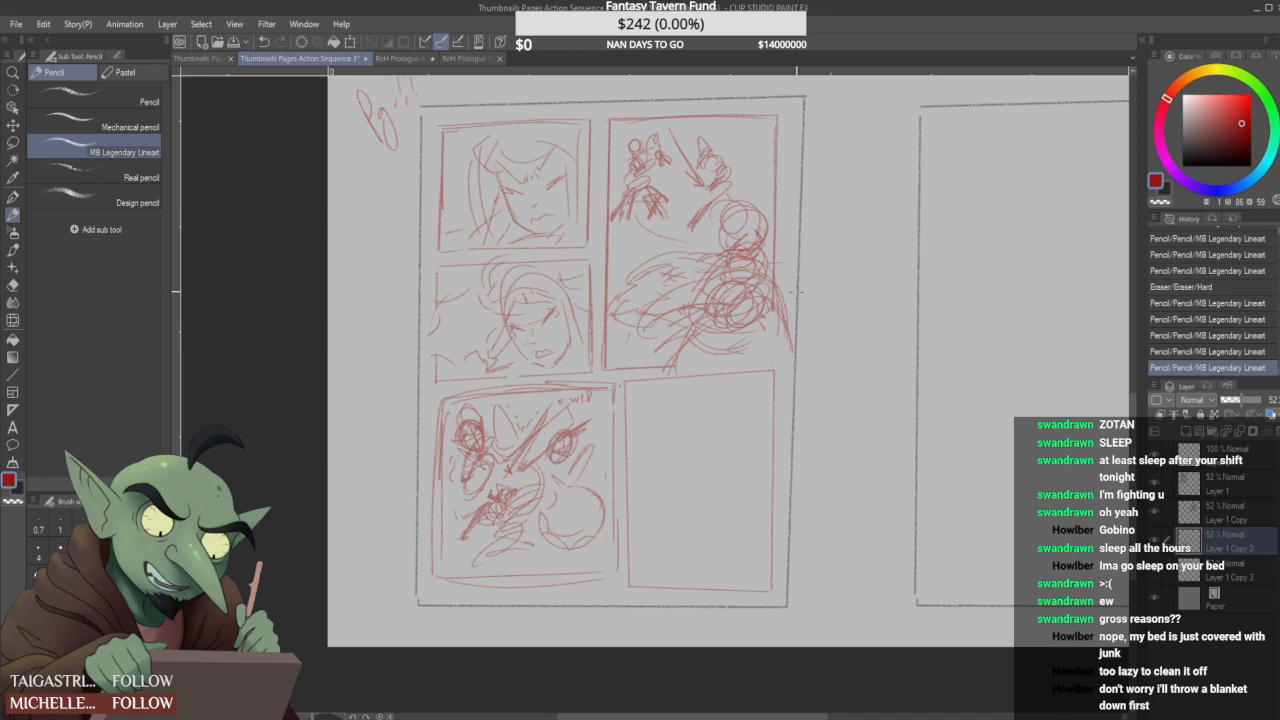
drag(688, 269, 708, 286)
drag(634, 244, 722, 252)
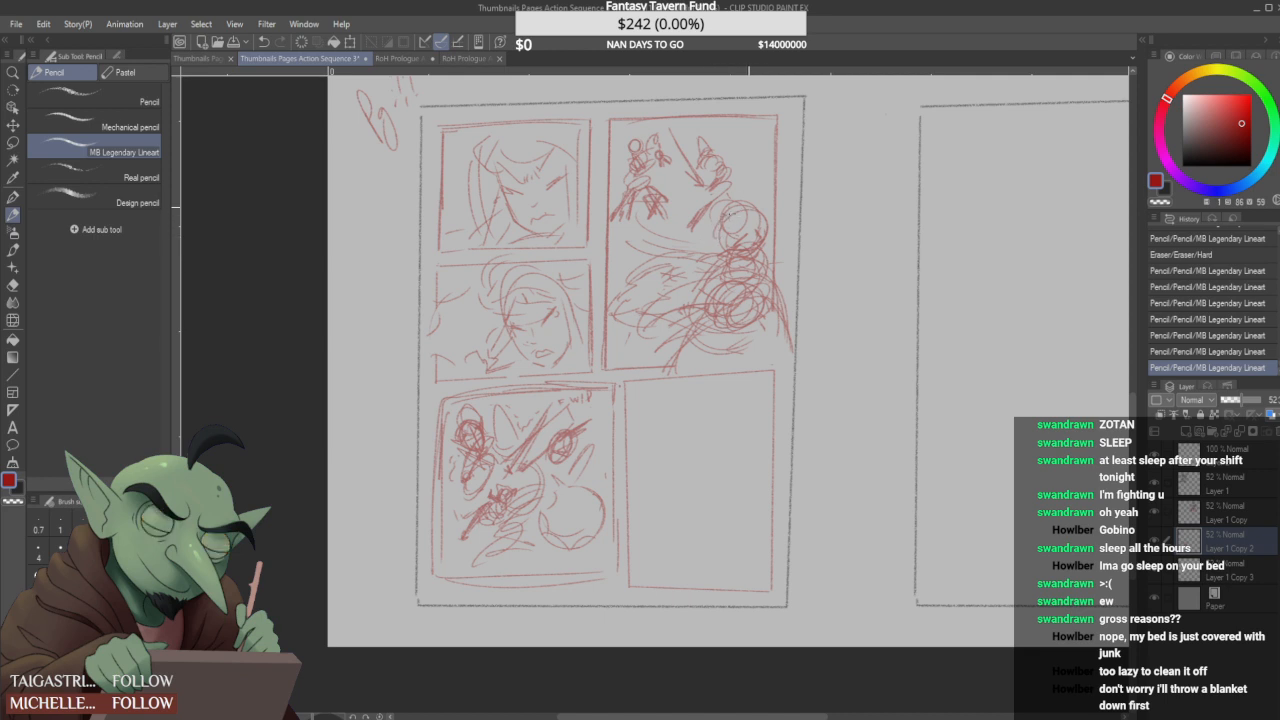
drag(716, 222, 756, 208)
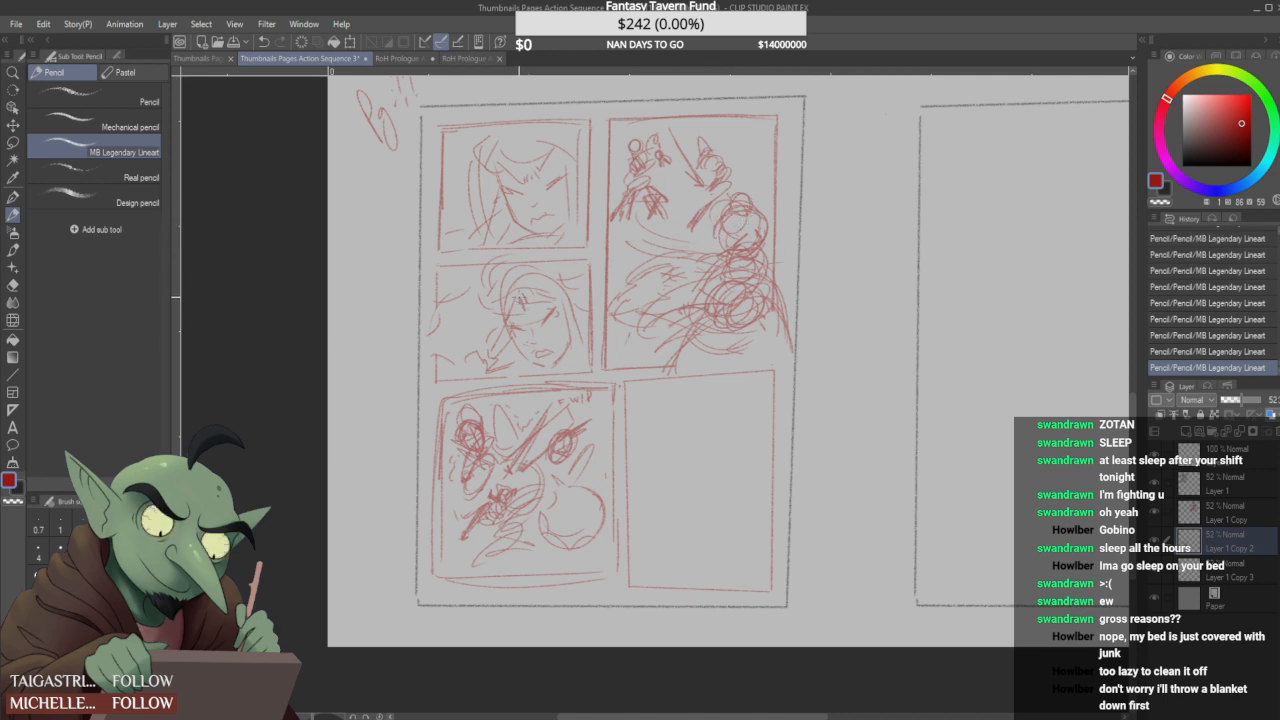
- Add brow marks to the face in the second portrait panel and rework the strokes along the panel's lower edge
mouse_move(529, 292)
mouse_down()
mouse_move(536, 305)
mouse_move(542, 296)
mouse_up()
mouse_move(524, 316)
mouse_down()
mouse_move(548, 300)
mouse_move(535, 303)
mouse_up()
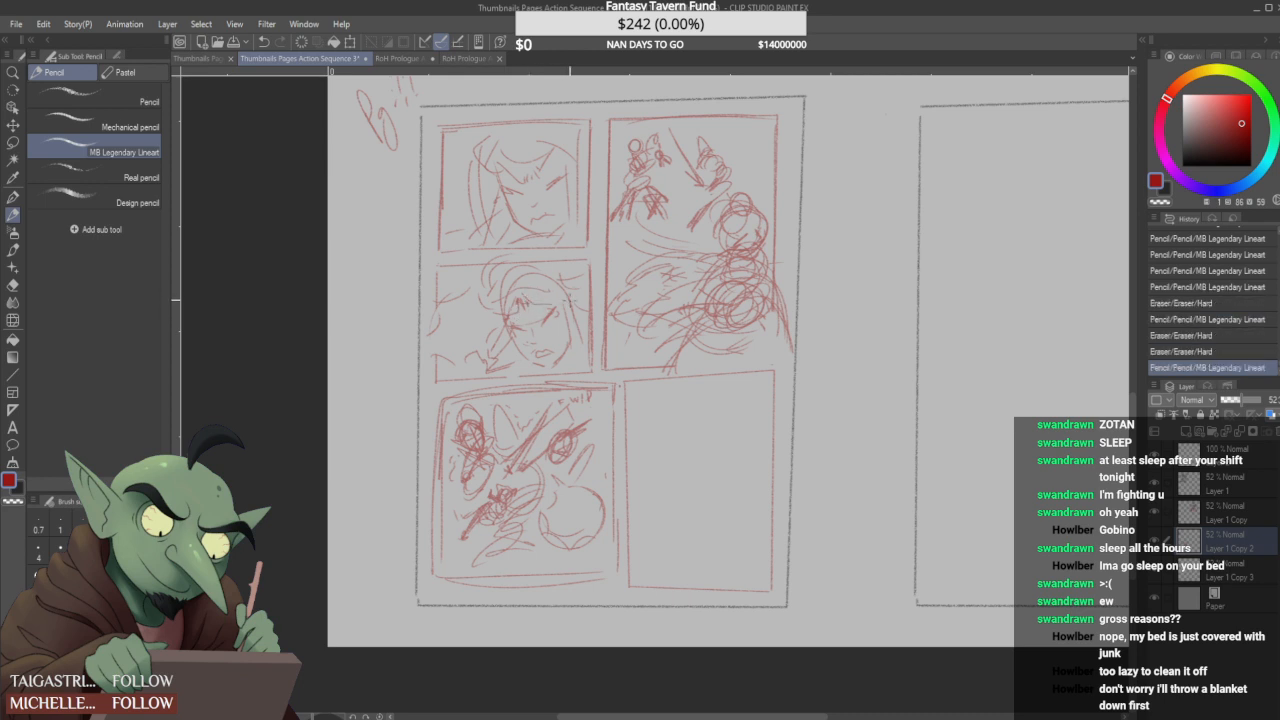
mouse_move(565, 361)
mouse_down()
mouse_move(531, 373)
mouse_move(498, 369)
mouse_up()
drag(508, 347, 490, 370)
drag(594, 357, 588, 365)
drag(591, 350, 604, 351)
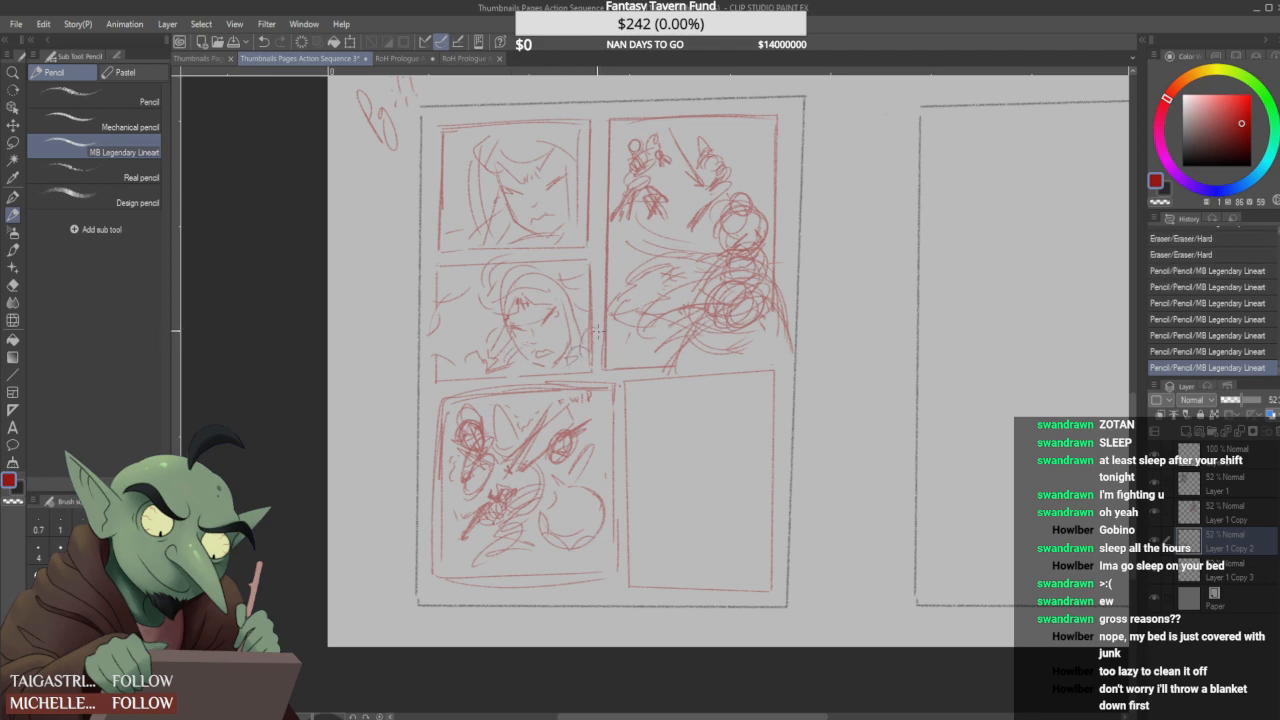
- Save the thumbnail file
scroll(591, 335, down, 8)
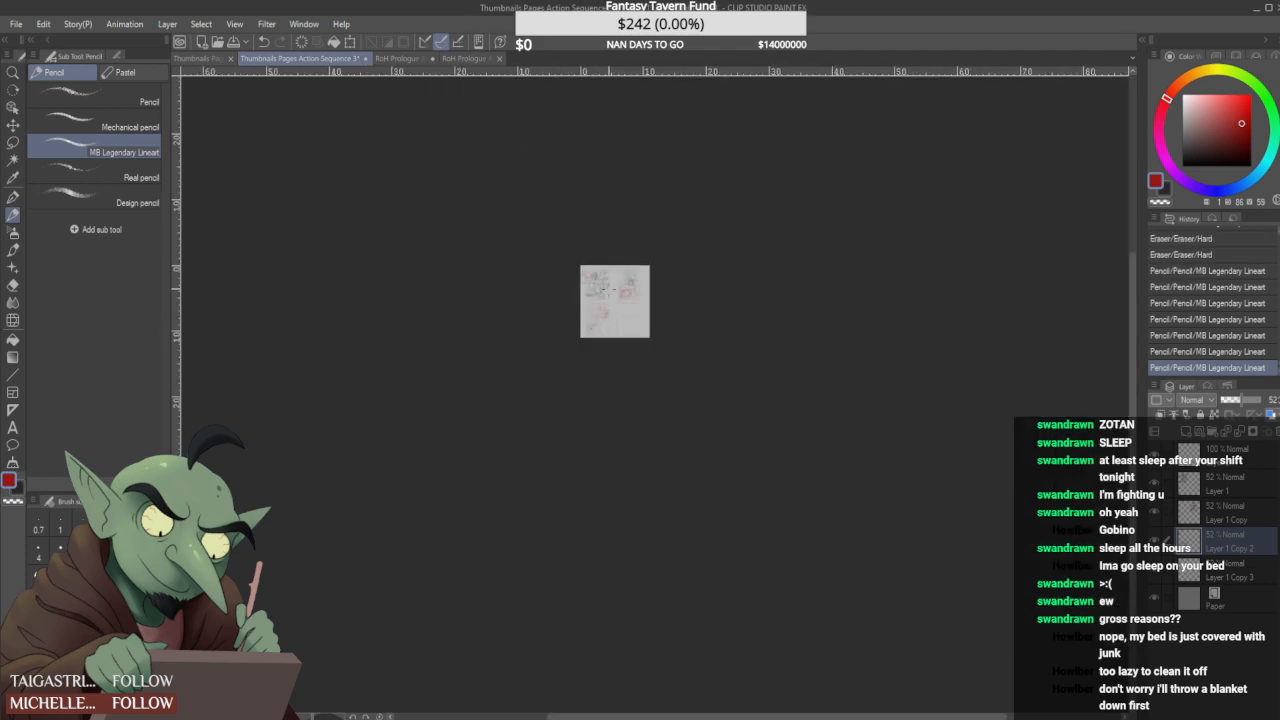
scroll(606, 292, up, 6)
scroll(605, 292, down, 2)
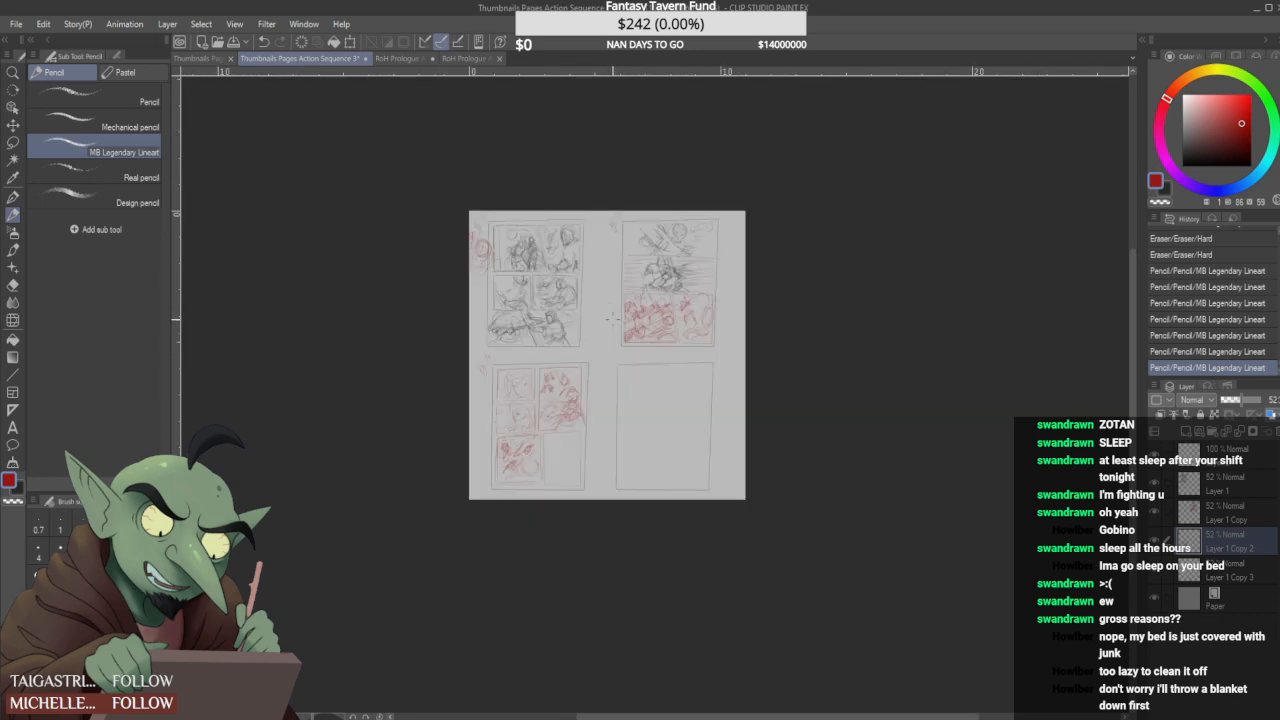
key(ctrl+s)
scroll(575, 330, up, 3)
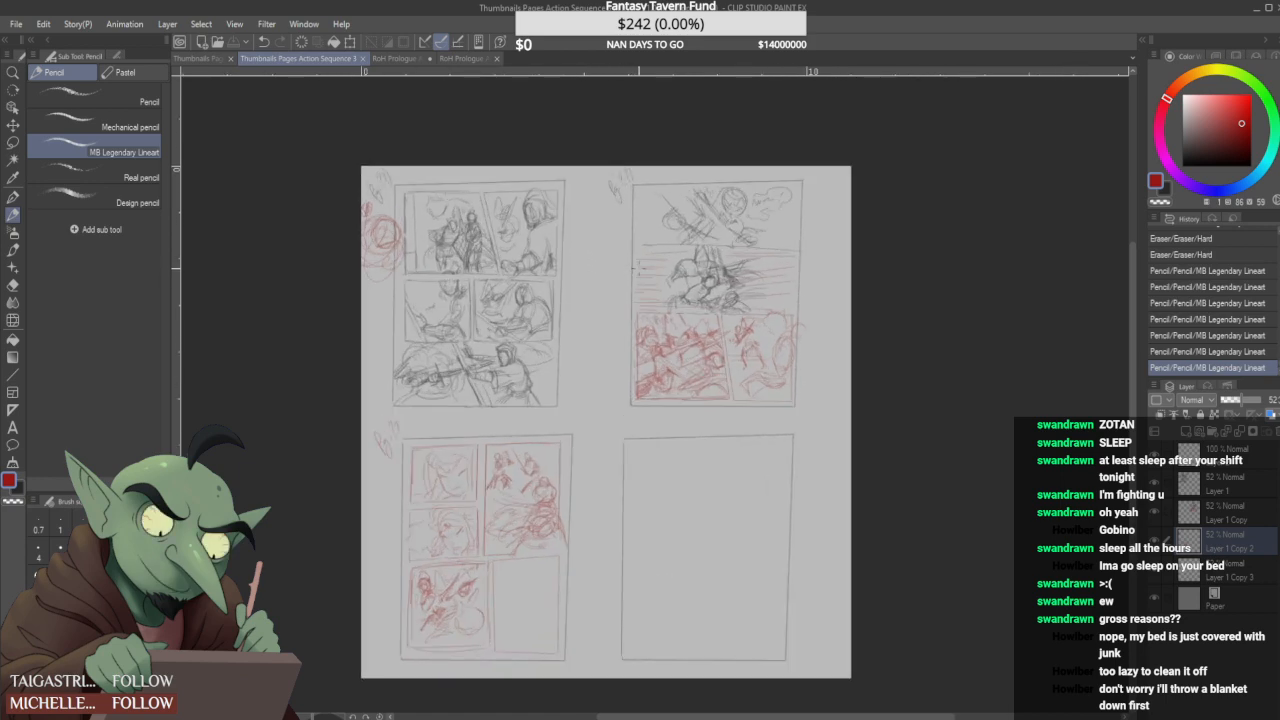
- Erase the hand in the first page's upper-right panel on Layer 1 and redraw it in red
scroll(467, 251, up, 3)
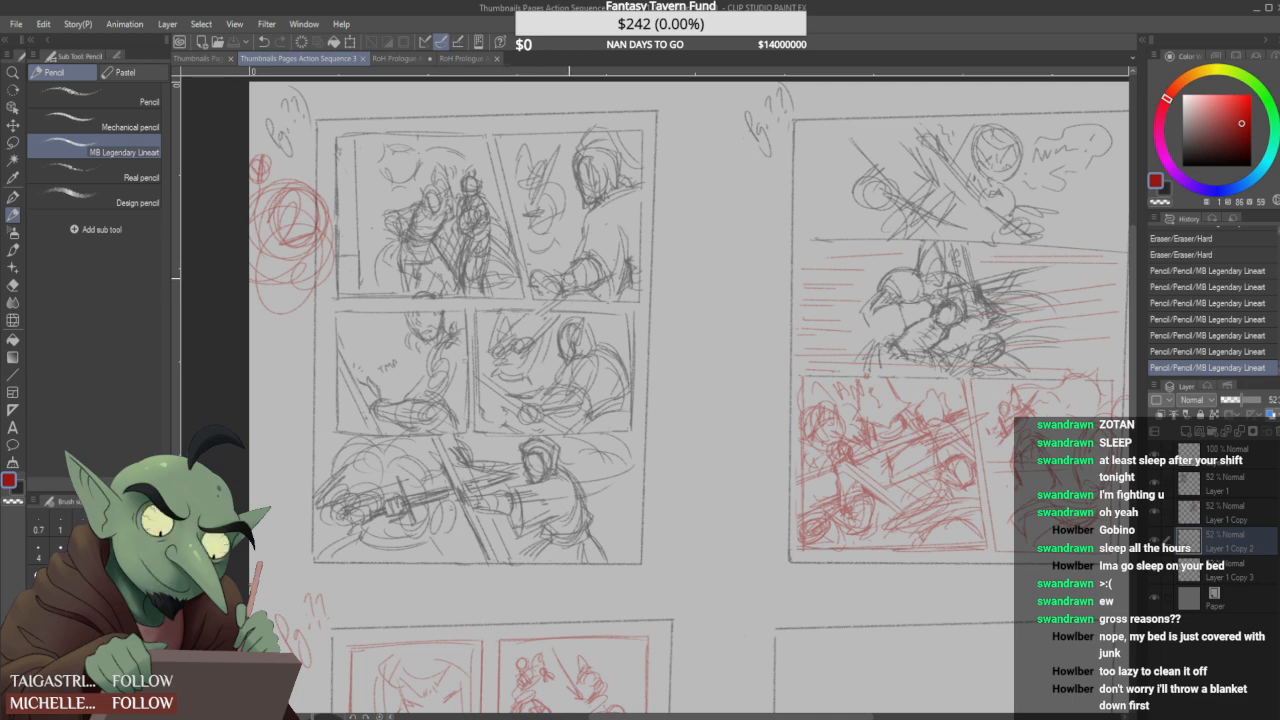
drag(543, 284, 543, 281)
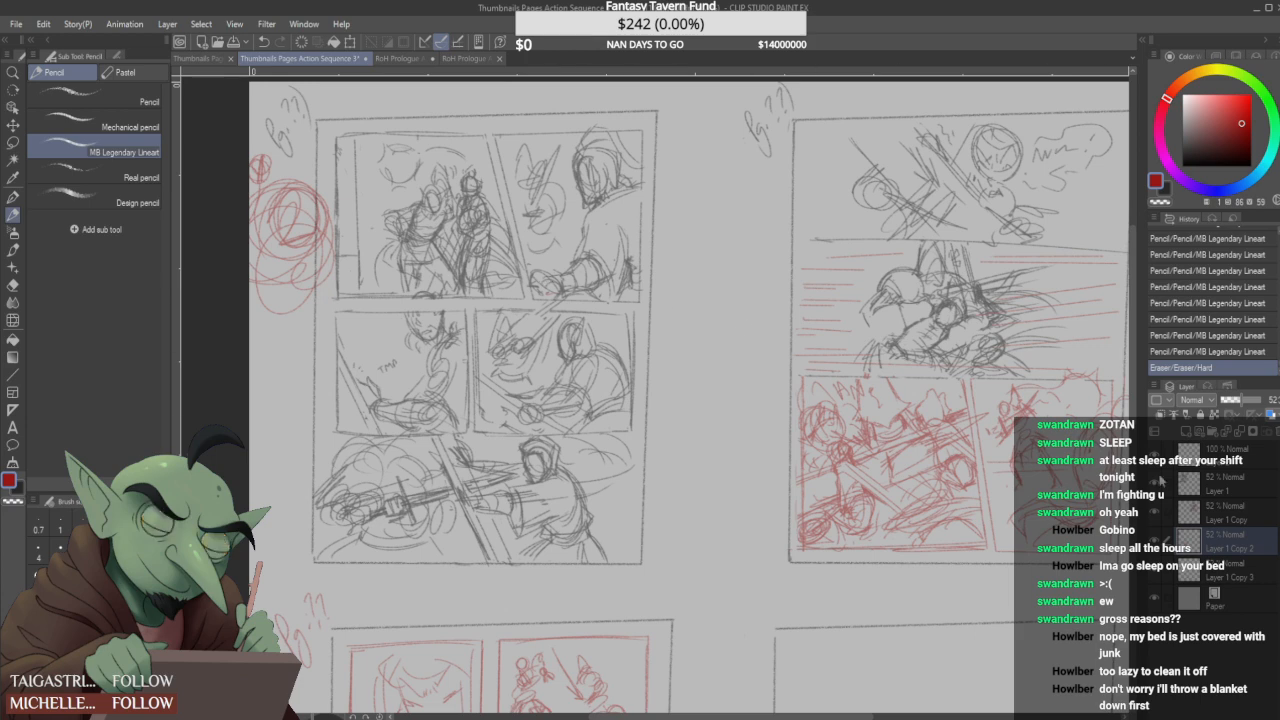
click(1154, 512)
click(1154, 512)
click(1187, 481)
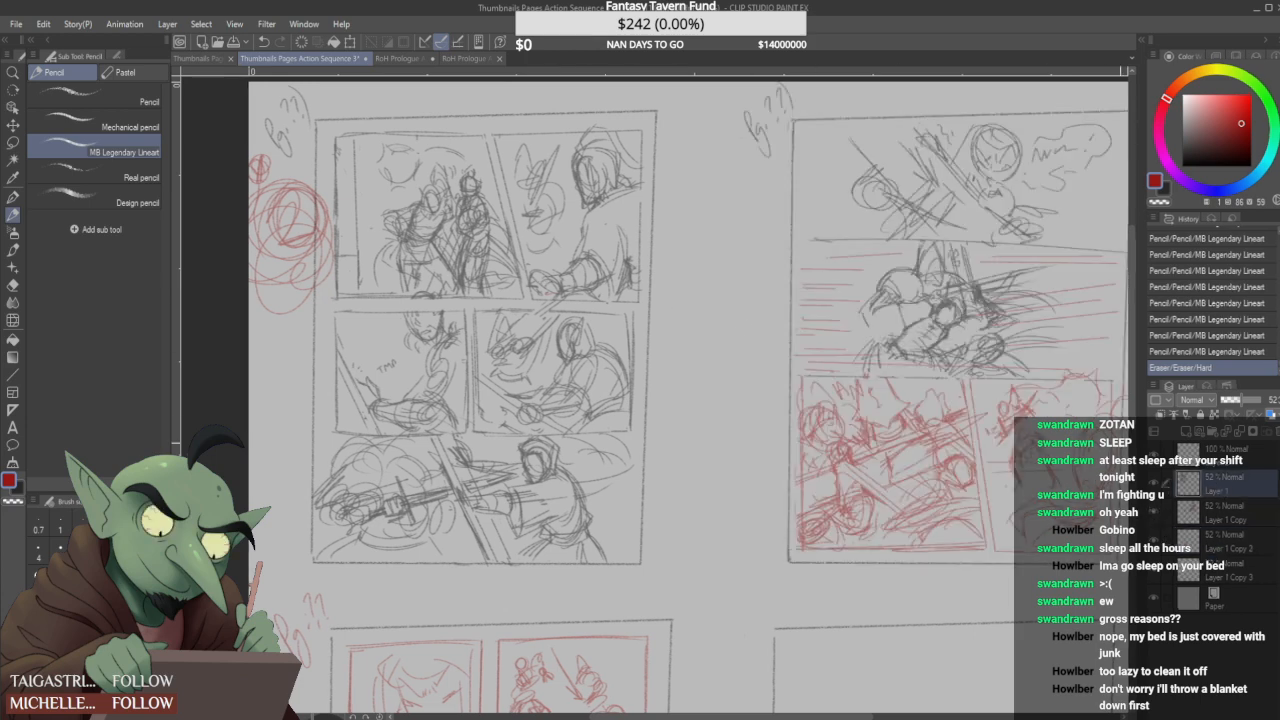
mouse_move(539, 287)
mouse_down()
mouse_move(538, 272)
mouse_move(552, 283)
mouse_up()
drag(537, 283, 555, 289)
drag(545, 286, 552, 295)
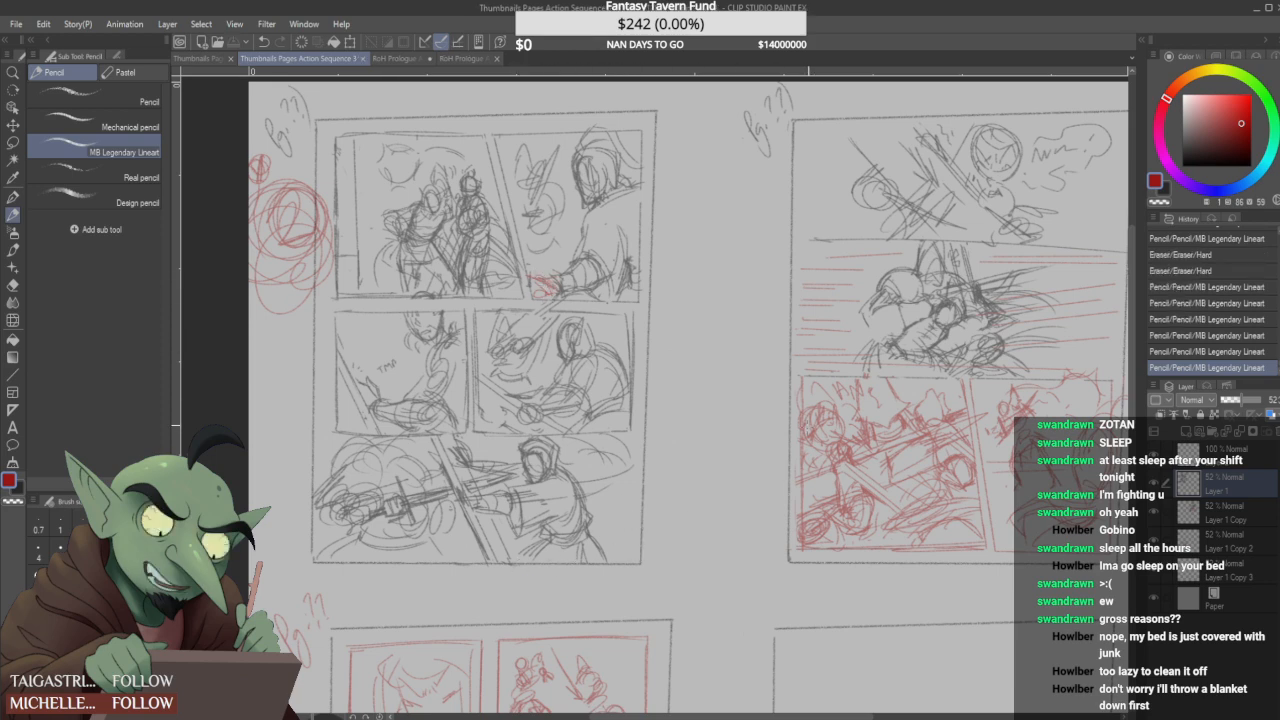
- Erase the red scribbled circles beside the first page on Layer 1 Copy 2
click(1234, 546)
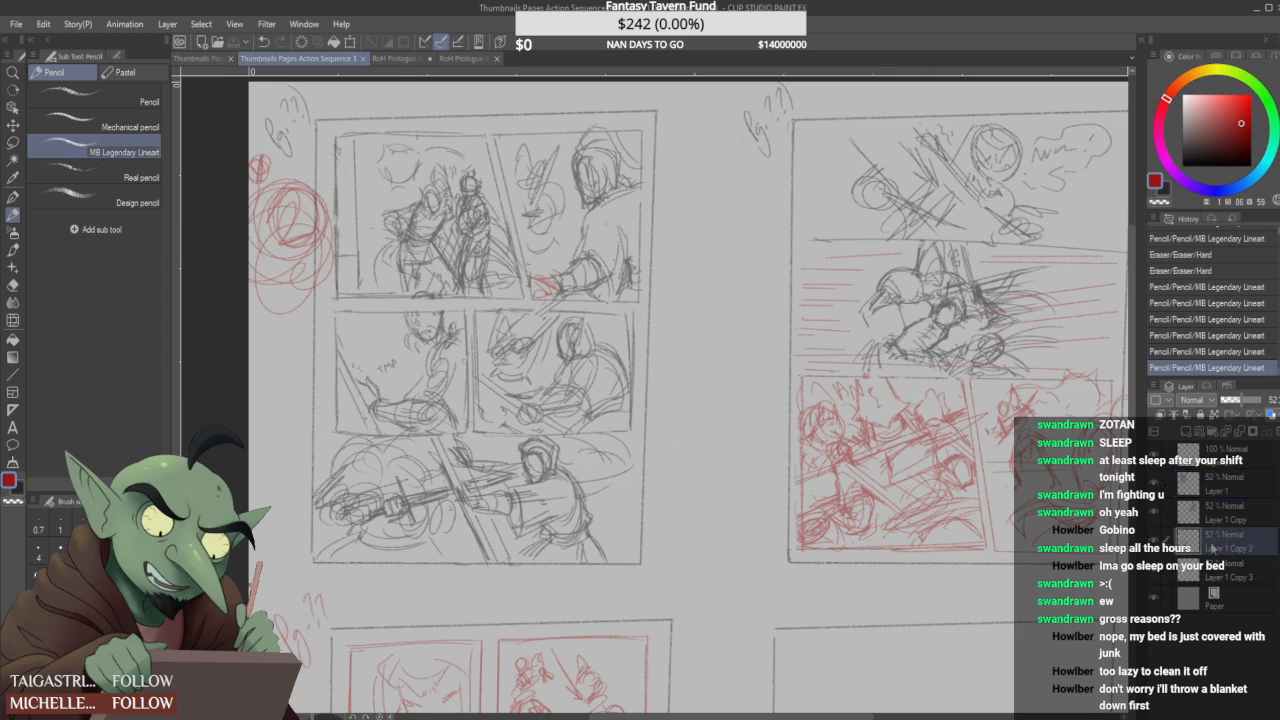
scroll(600, 400, down, 1)
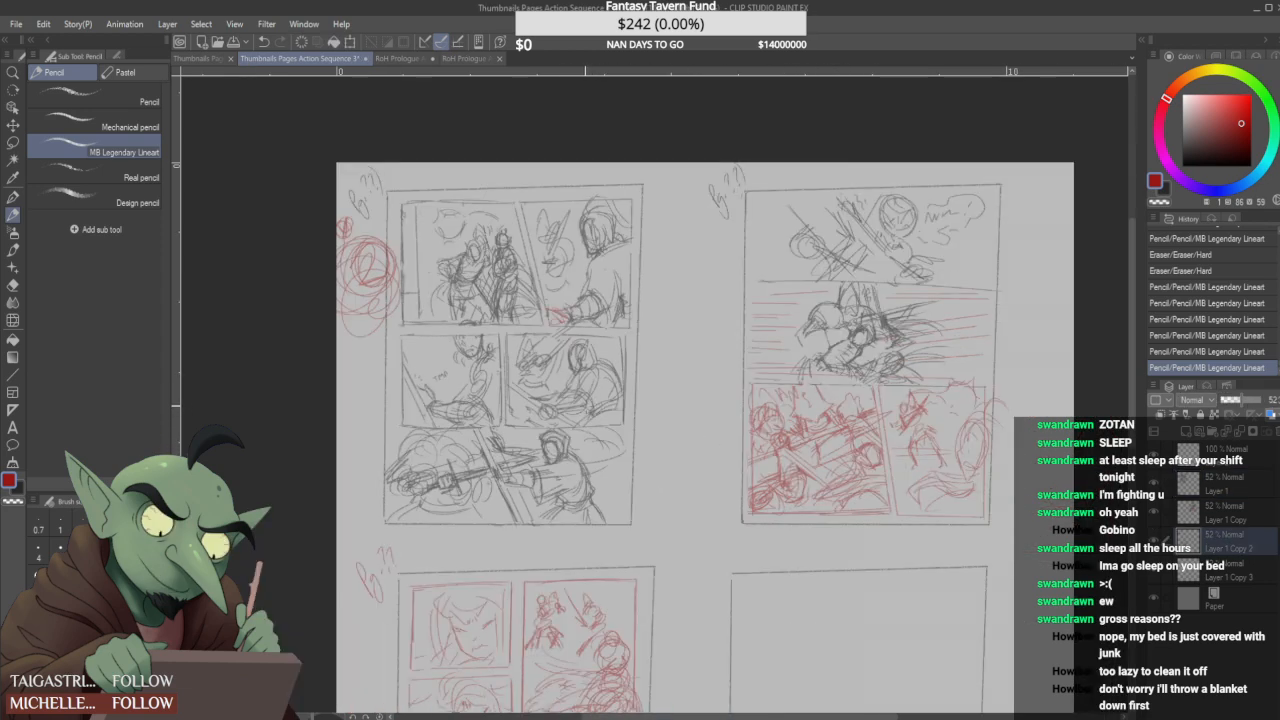
mouse_move(344, 238)
mouse_down()
mouse_move(349, 320)
mouse_move(367, 342)
mouse_move(391, 289)
mouse_up()
drag(361, 235, 350, 214)
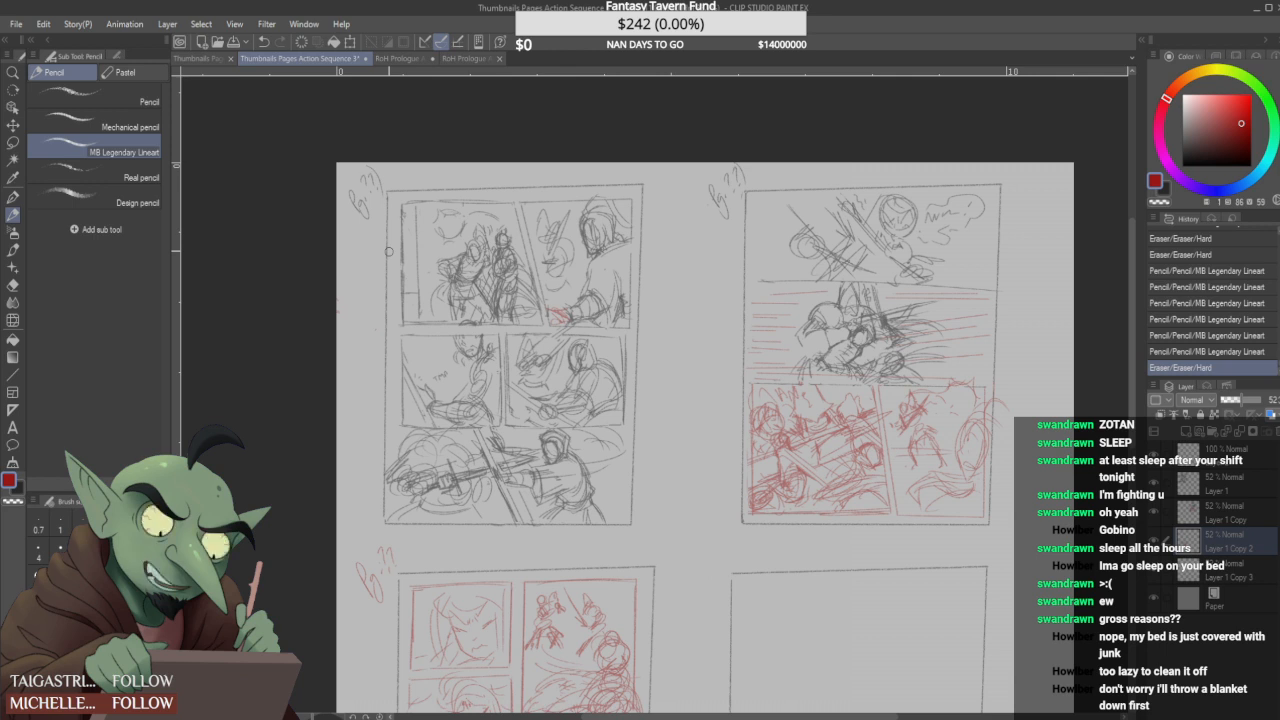
- Sketch two pointed ear-like loops, a double circle and a sweeping curve in the third page's tall empty panel
scroll(561, 439, down, 4)
scroll(507, 532, up, 5)
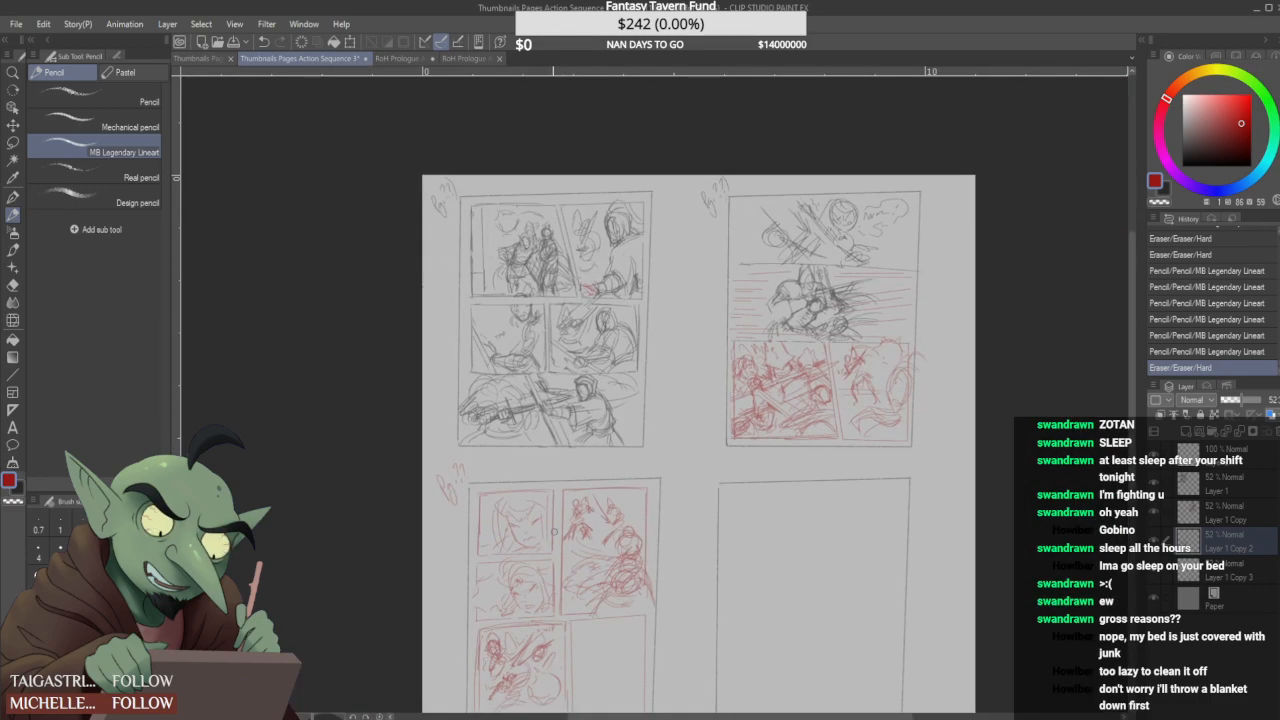
drag(554, 532, 501, 343)
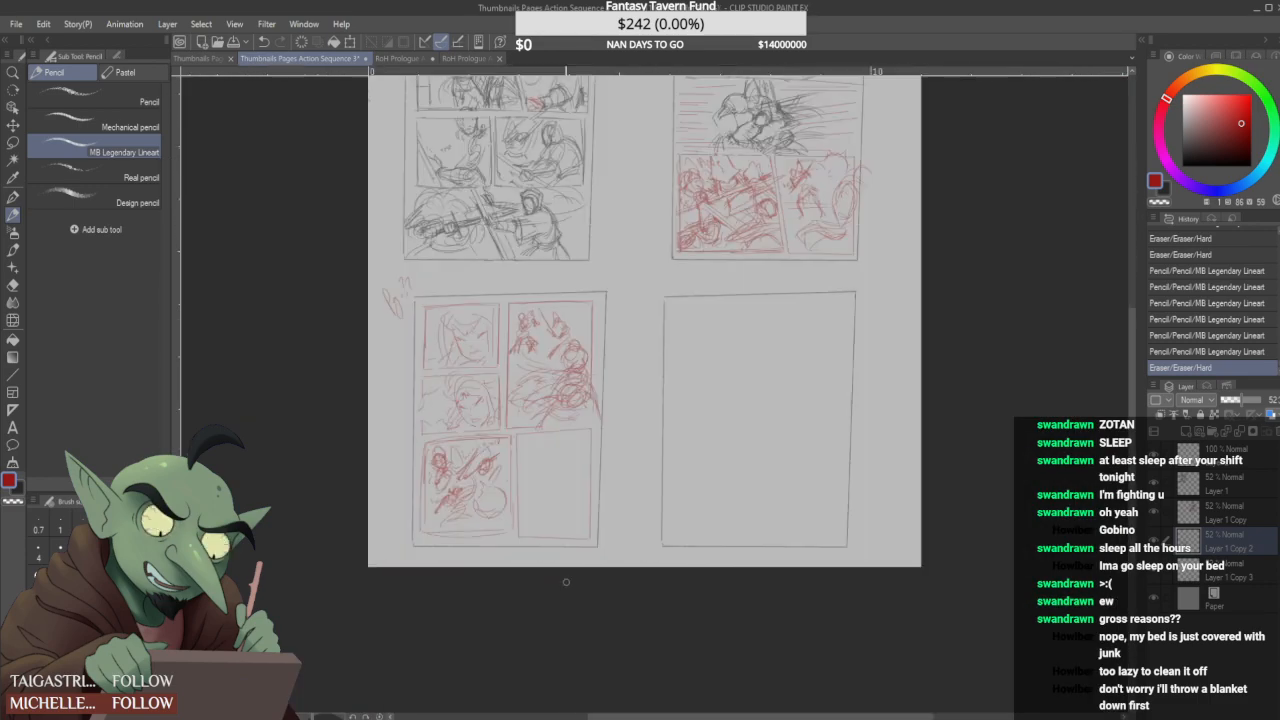
scroll(567, 577, up, 3)
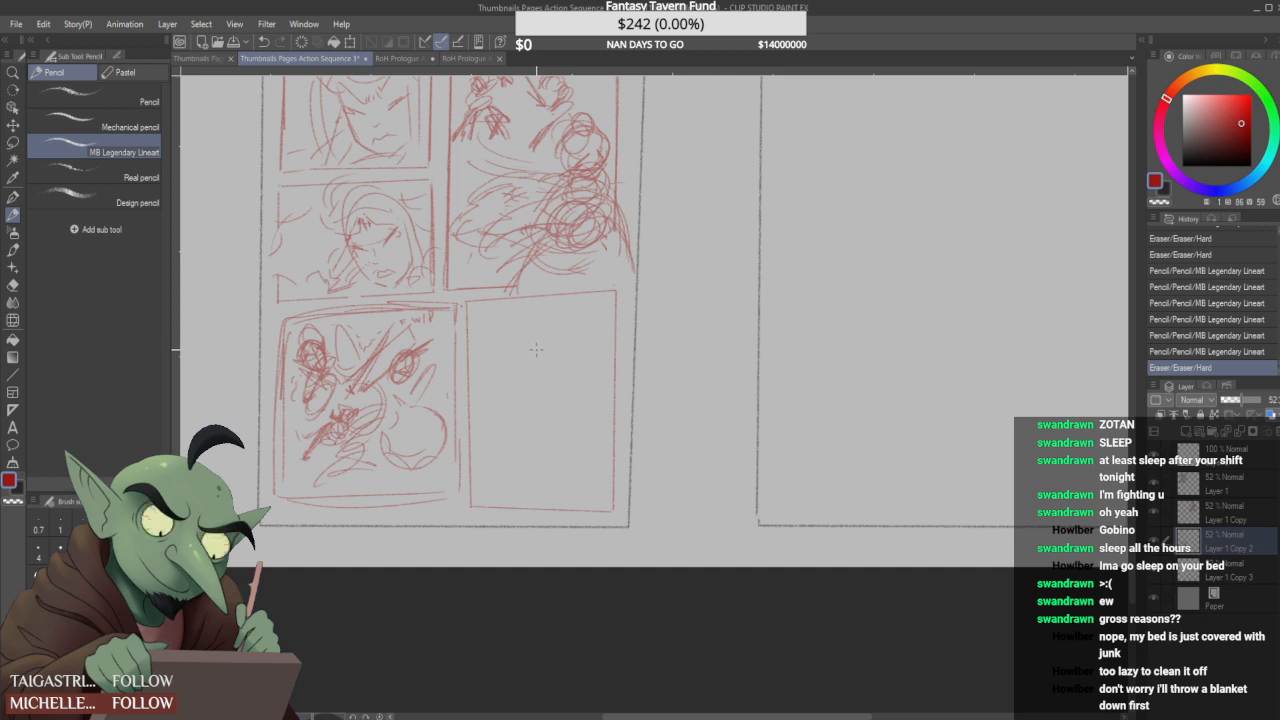
click(493, 317)
mouse_move(505, 322)
mouse_down()
mouse_move(495, 345)
mouse_move(532, 368)
mouse_move(496, 396)
mouse_move(556, 382)
mouse_move(572, 426)
mouse_up()
mouse_move(558, 374)
mouse_down()
mouse_move(580, 340)
mouse_move(592, 392)
mouse_up()
drag(575, 431, 503, 462)
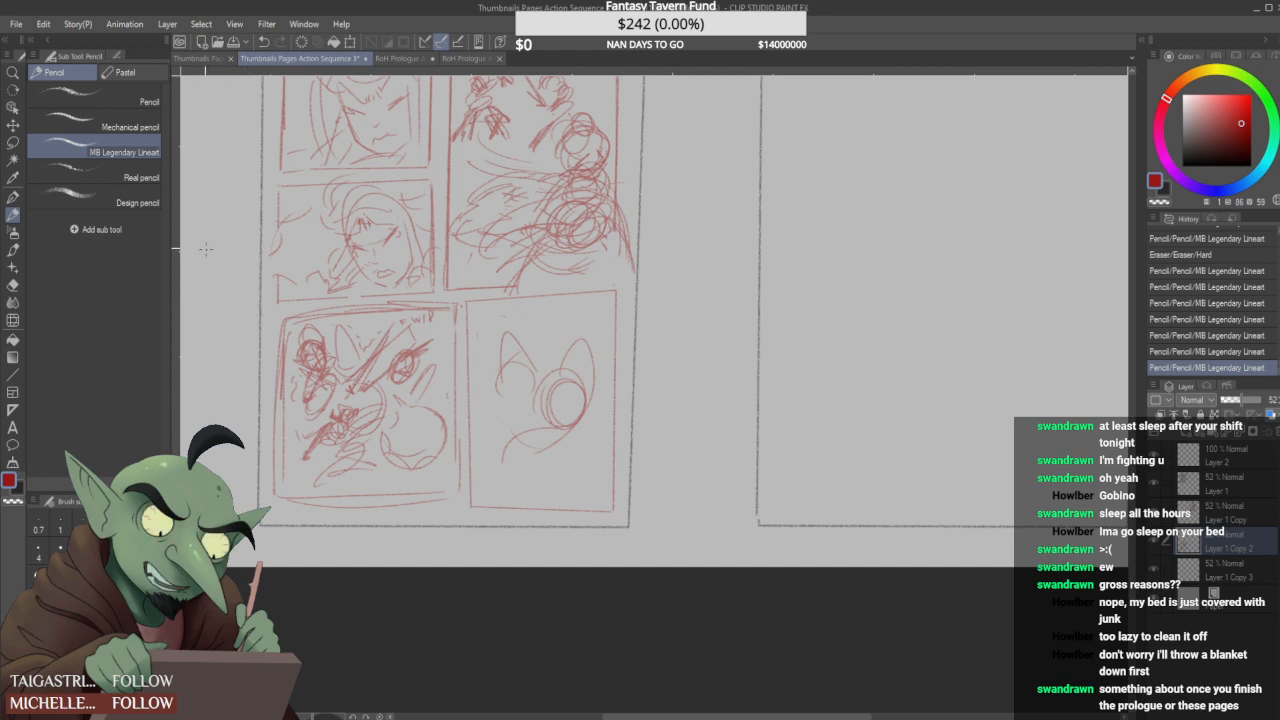
- Lasso the eared shape, scale it down, move it into the panel's lower half and deselect it
click(14, 145)
mouse_move(485, 414)
mouse_down()
mouse_move(514, 311)
mouse_move(607, 342)
mouse_move(600, 454)
mouse_move(525, 497)
mouse_move(490, 458)
mouse_up()
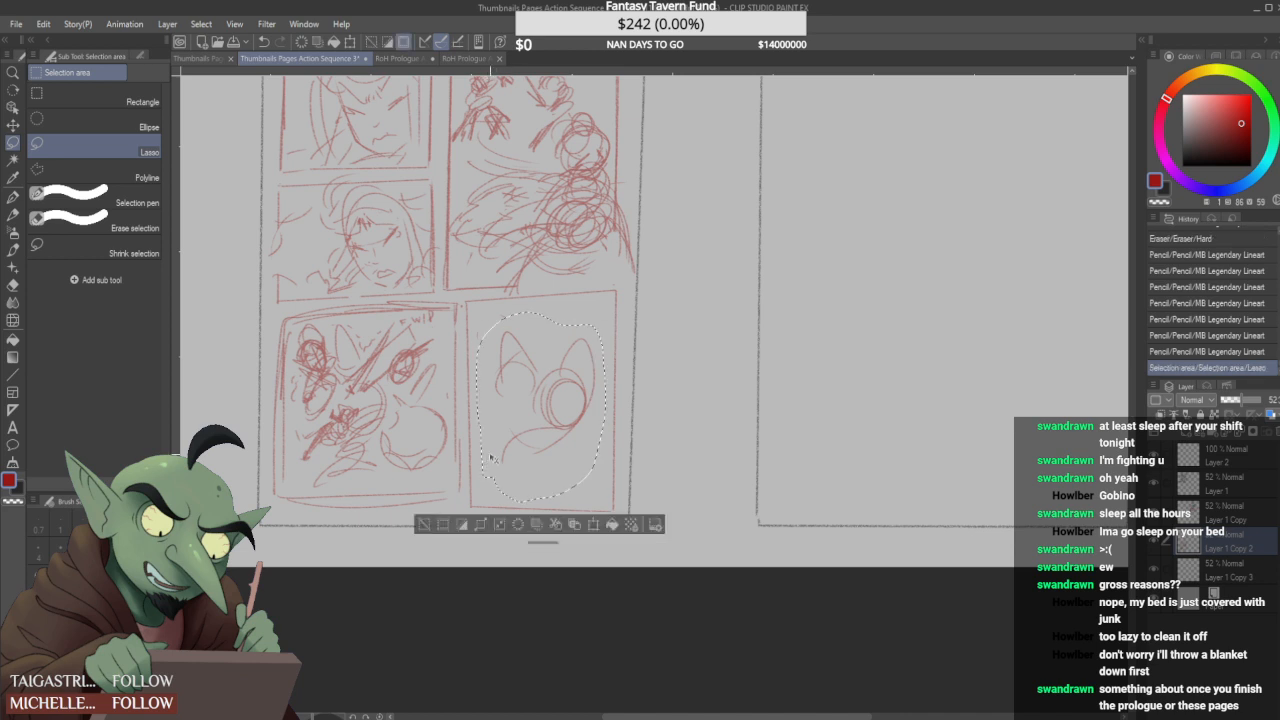
key(ctrl+t)
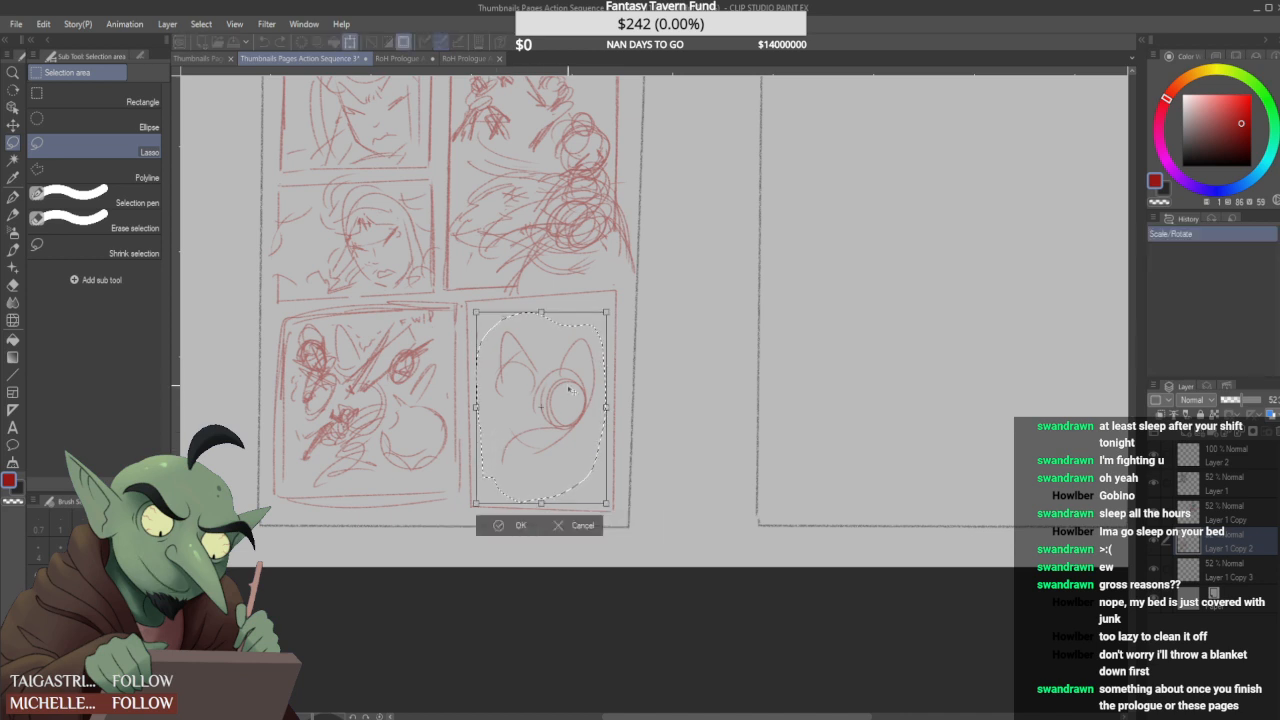
drag(568, 386, 564, 410)
drag(604, 336, 577, 399)
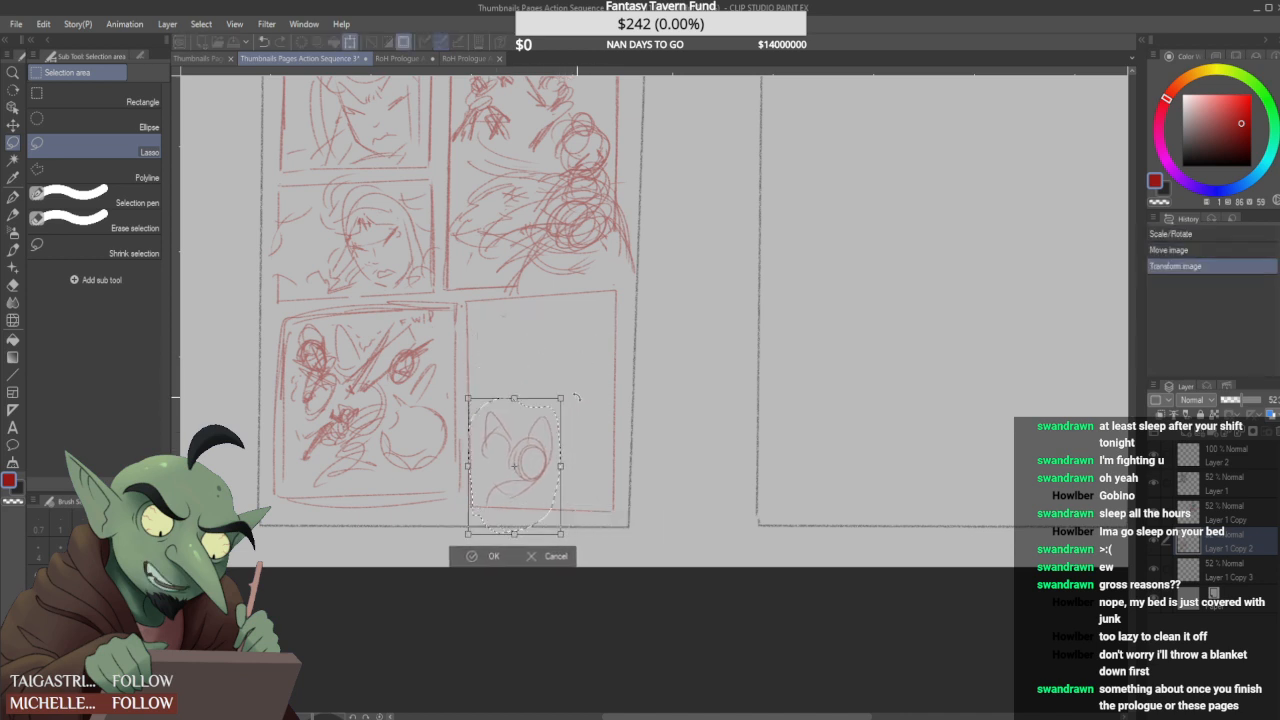
drag(524, 515, 530, 505)
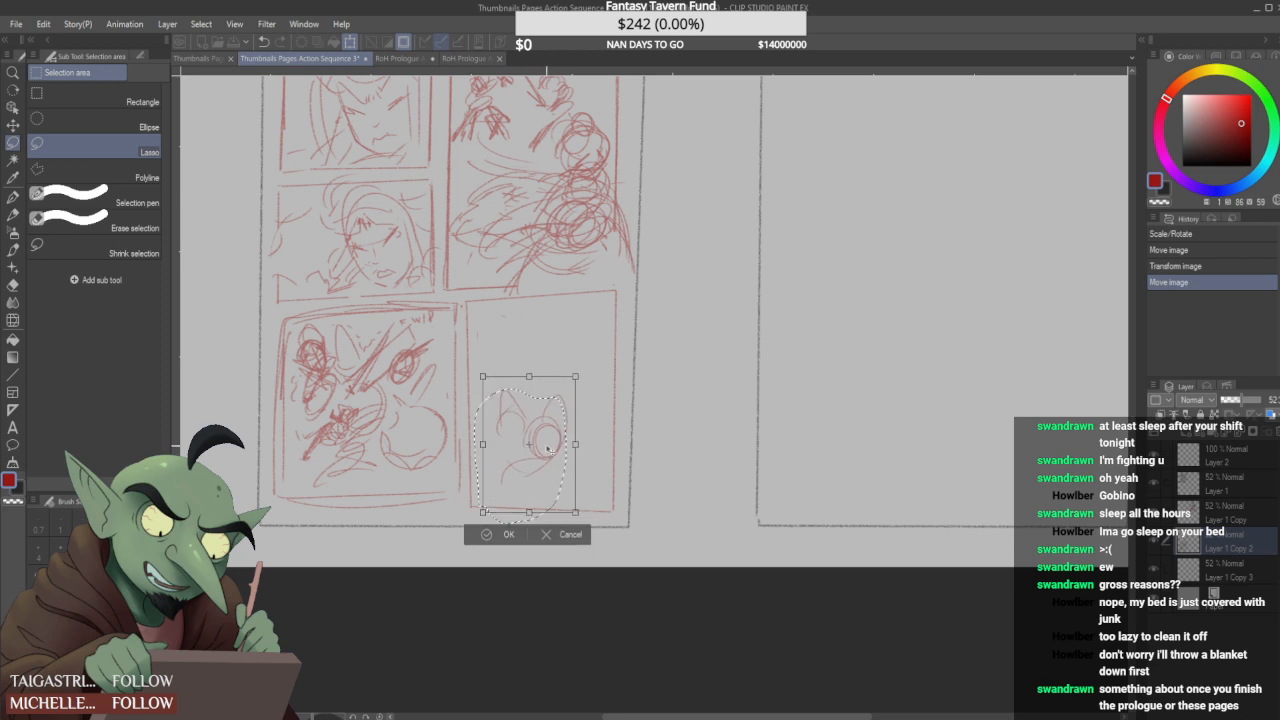
click(497, 546)
key(ctrl+d)
- Draw vertical and horizontal background lines across the tall panel's upper half and place two small circles among them
key(p)
key(p)
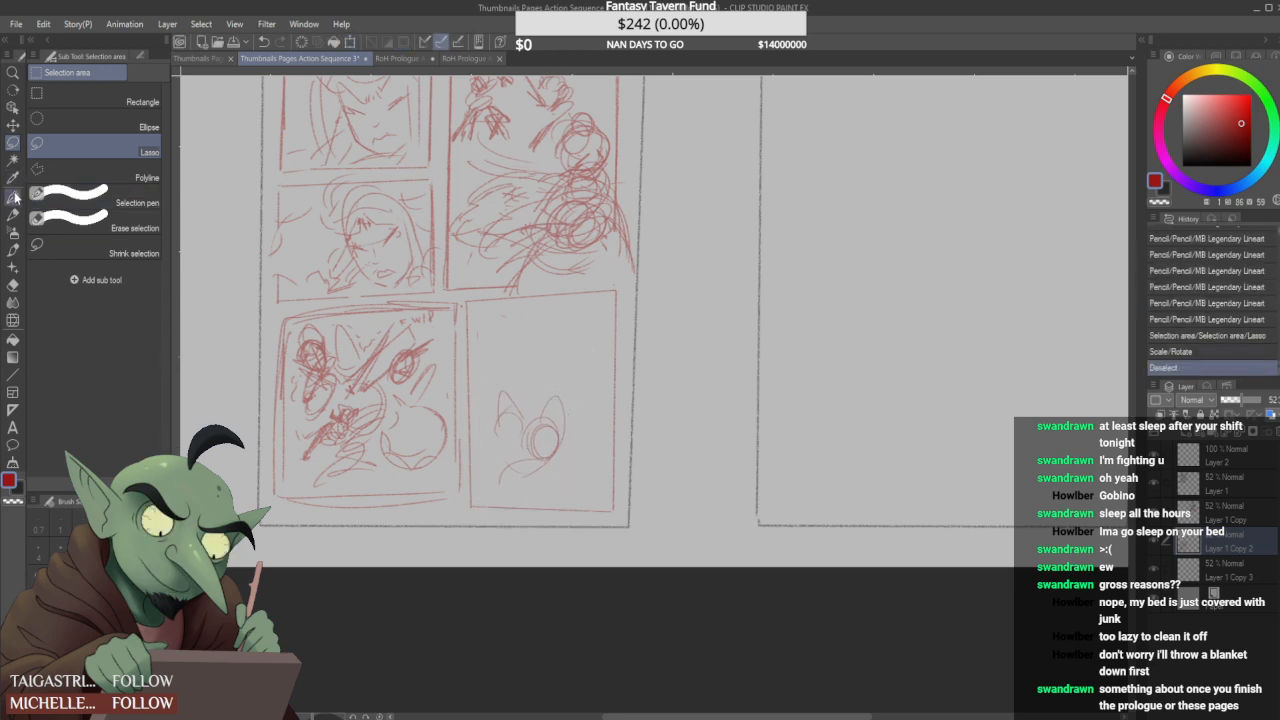
drag(563, 374, 588, 348)
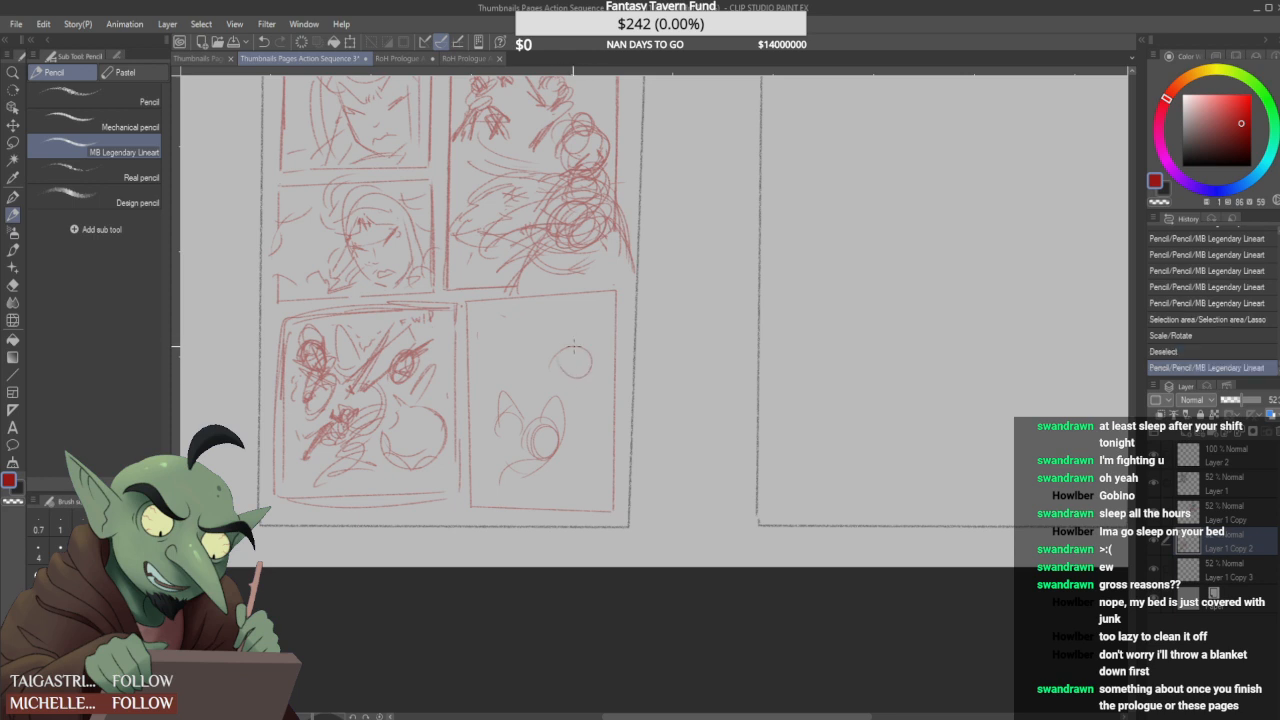
key(ctrl+z)
mouse_move(527, 308)
mouse_down()
mouse_move(527, 381)
mouse_move(470, 378)
mouse_up()
mouse_move(554, 305)
mouse_down()
mouse_move(553, 378)
mouse_move(615, 378)
mouse_up()
drag(528, 365, 529, 378)
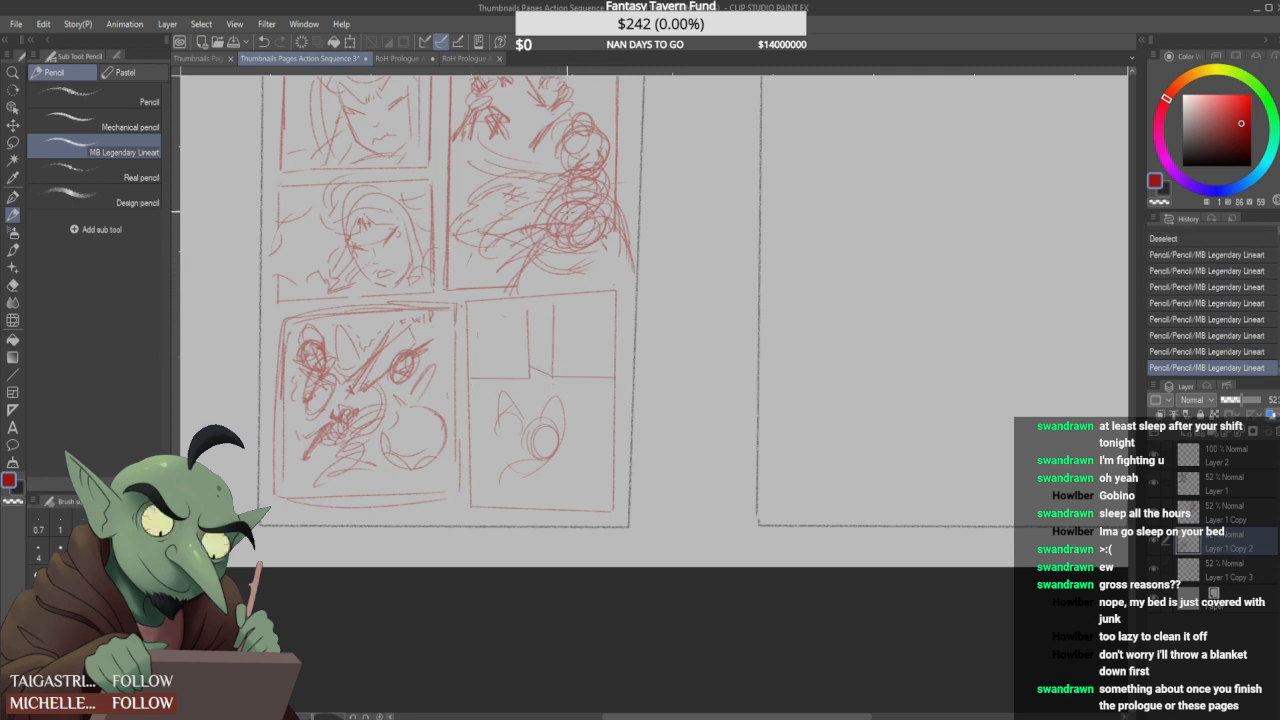
mouse_move(546, 328)
mouse_down()
mouse_move(590, 368)
mouse_move(583, 381)
mouse_move(508, 340)
mouse_up()
key(ctrl+z)
key(ctrl+z)
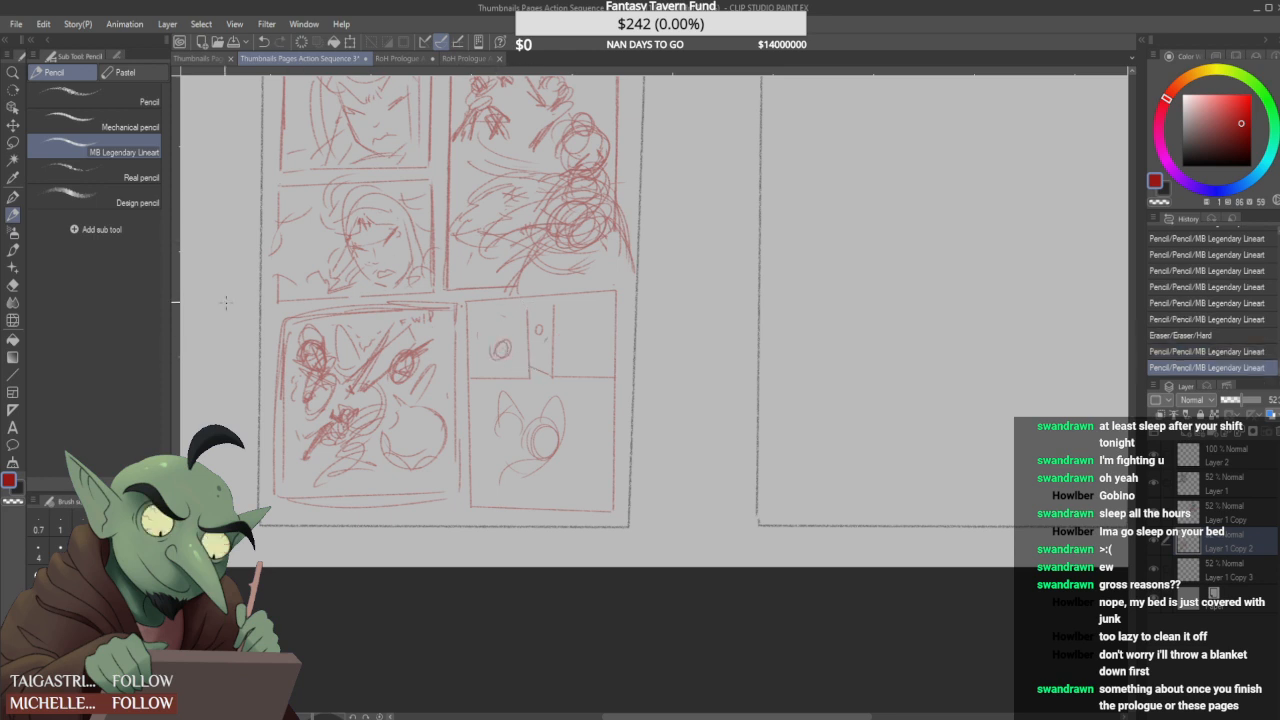
- Lasso the eared shape, move it into the tall panel's lower right area and deselect it
click(13, 142)
mouse_move(478, 488)
mouse_down()
mouse_move(481, 421)
mouse_move(491, 383)
mouse_move(570, 383)
mouse_move(581, 475)
mouse_move(499, 483)
mouse_up()
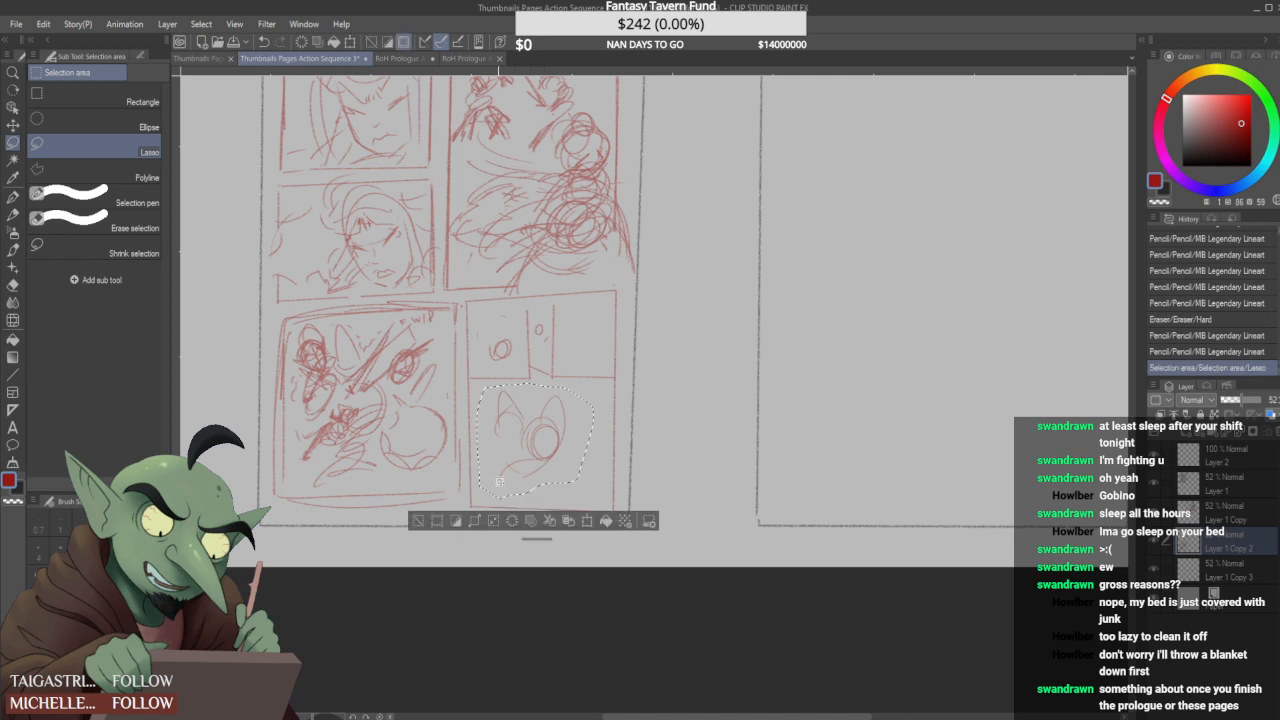
key(ctrl+t)
drag(548, 441, 612, 452)
key(Return)
key(ctrl+d)
- Sketch a small standing figure with a diagonal weapon beneath the larger head circle in the tall panel
click(13, 197)
click(13, 214)
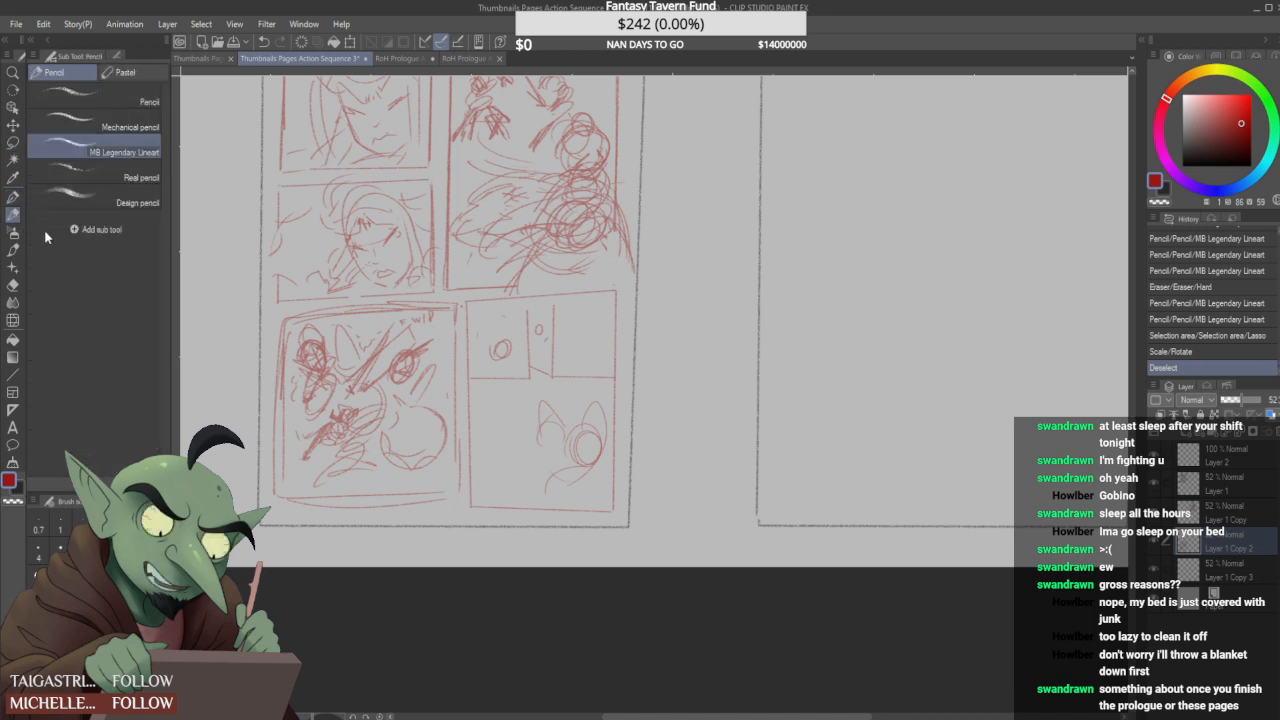
drag(498, 344, 502, 360)
mouse_move(502, 360)
mouse_down()
mouse_move(494, 378)
mouse_move(546, 362)
mouse_move(482, 429)
mouse_up()
mouse_move(529, 393)
mouse_down()
mouse_move(481, 431)
mouse_move(516, 404)
mouse_move(493, 408)
mouse_up()
key(ctrl+z)
key(ctrl+z)
key(ctrl+z)
key(ctrl+z)
mouse_move(498, 388)
mouse_down()
mouse_move(516, 396)
mouse_move(514, 419)
mouse_move(480, 433)
mouse_move(496, 400)
mouse_up()
drag(498, 396, 490, 420)
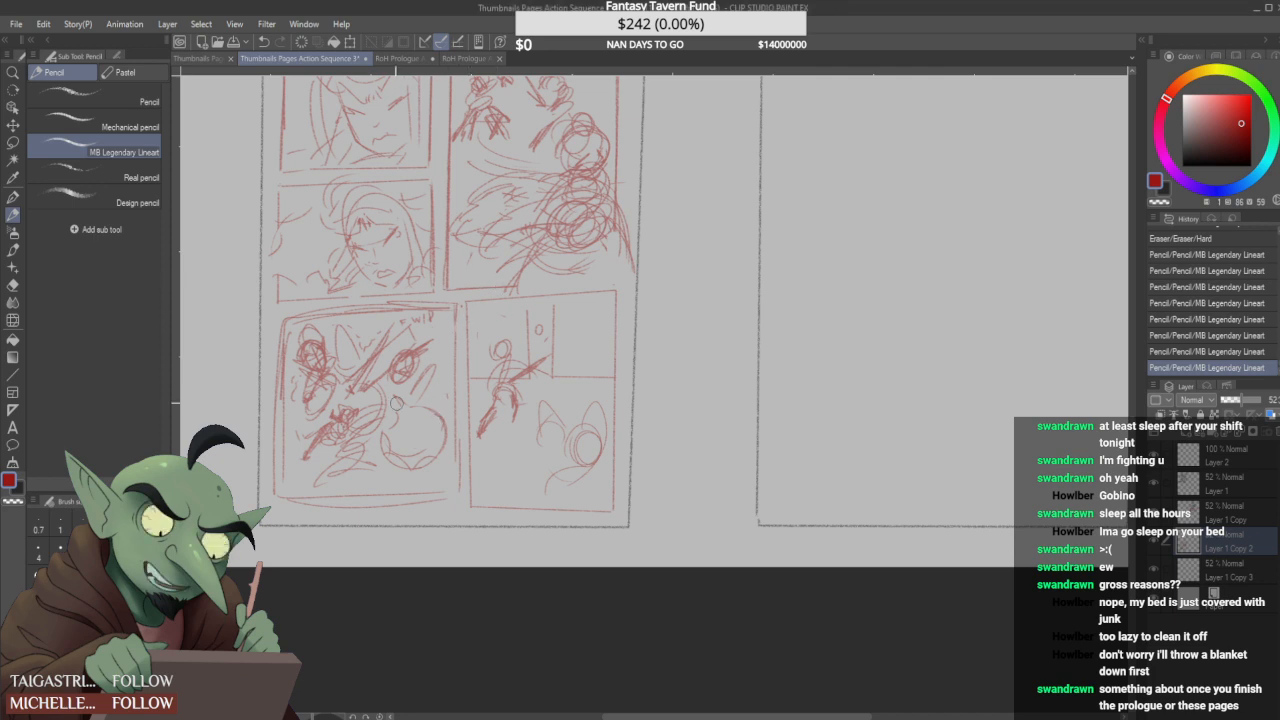
- Clean up and redraw the small figure's front leg and foot
mouse_move(489, 433)
mouse_down()
mouse_move(489, 409)
mouse_move(484, 425)
mouse_move(517, 414)
mouse_up()
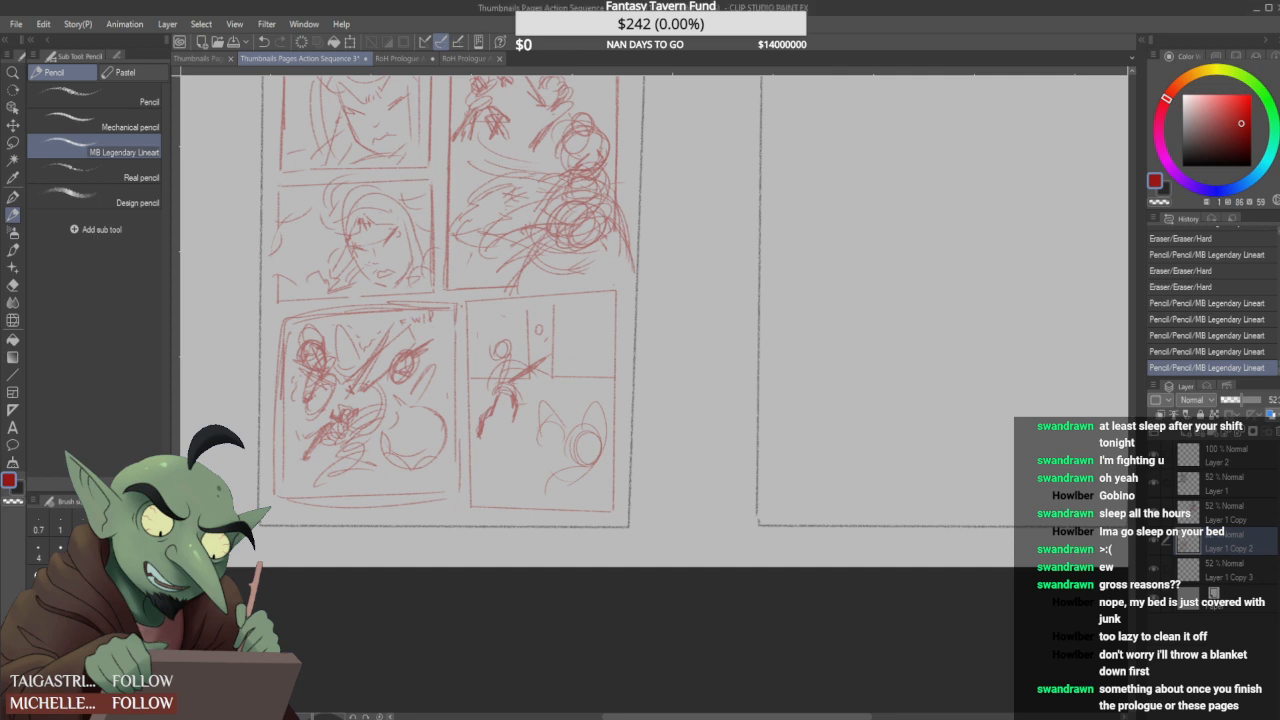
mouse_move(510, 423)
mouse_down()
mouse_move(509, 391)
mouse_move(506, 430)
mouse_up()
mouse_move(507, 420)
mouse_down()
mouse_move(510, 430)
mouse_move(514, 402)
mouse_move(519, 426)
mouse_up()
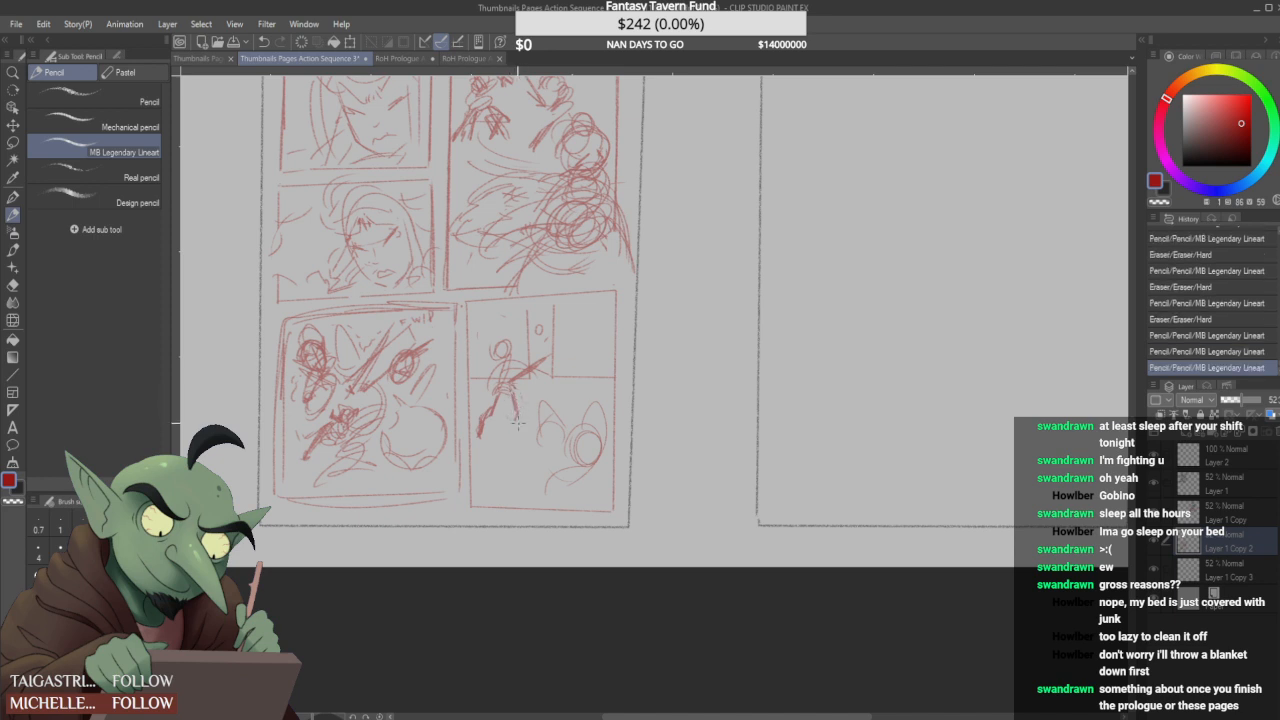
- Add long diagonal strokes across the small figure's legs and jagged arcs over the eared shape
drag(478, 466, 508, 418)
mouse_move(556, 384)
mouse_down()
mouse_move(552, 408)
mouse_move(576, 422)
mouse_up()
drag(512, 373, 507, 380)
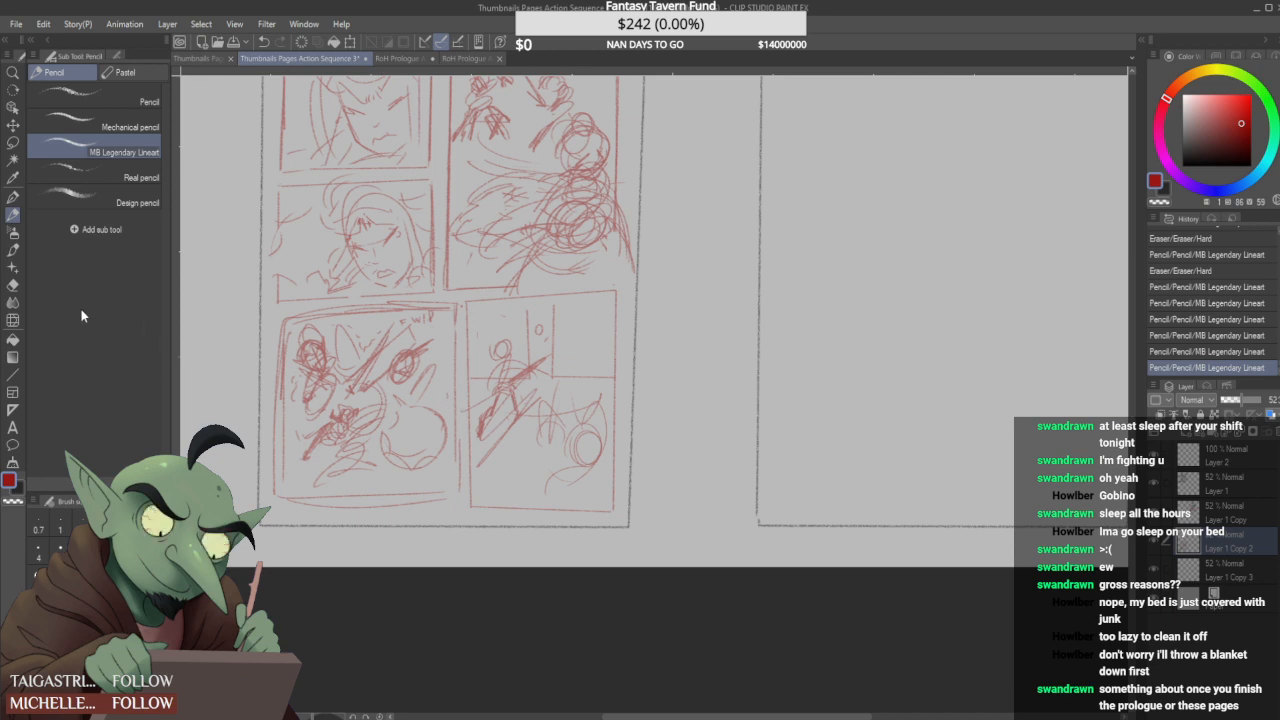
- Lasso the small standing figure in the lower-right panel, scale it down slightly, reposition it and deselect it
click(13, 142)
mouse_move(480, 424)
mouse_down()
mouse_move(504, 370)
mouse_move(486, 347)
mouse_move(508, 338)
mouse_move(521, 358)
mouse_move(551, 362)
mouse_move(492, 434)
mouse_up()
key(ctrl+t)
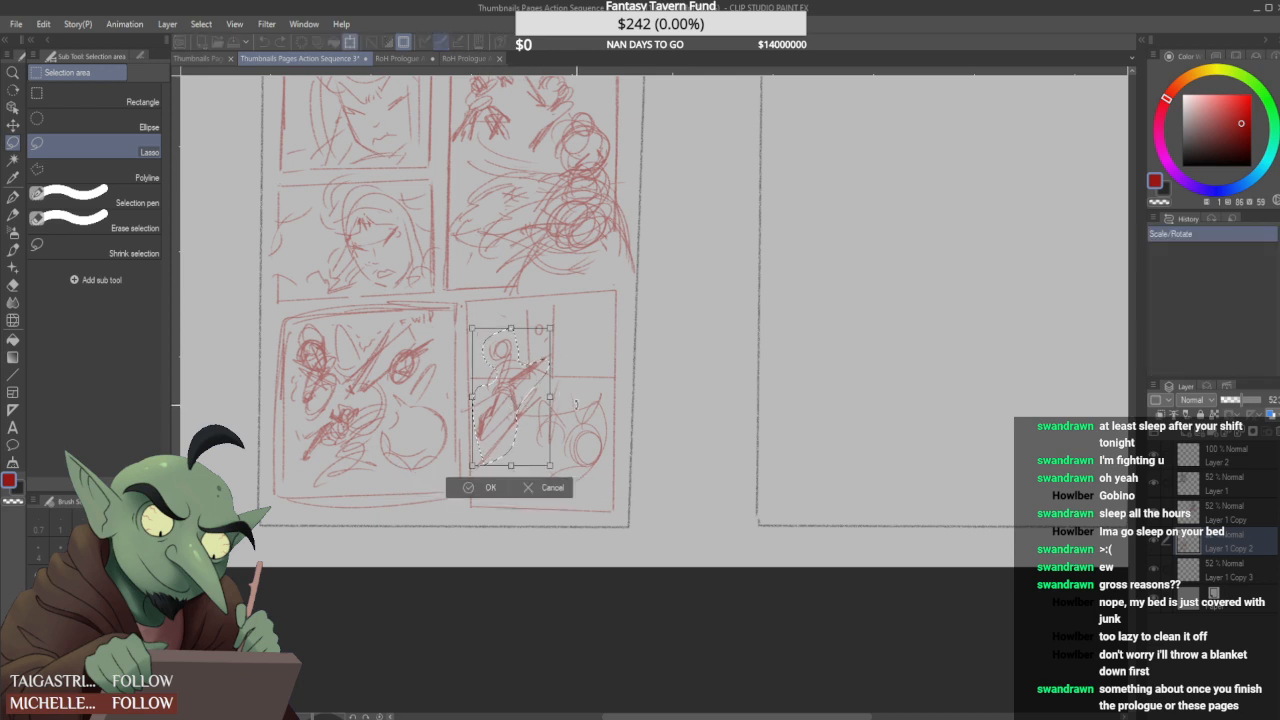
drag(552, 467, 545, 458)
drag(466, 480, 516, 445)
click(487, 499)
key(ctrl+d)
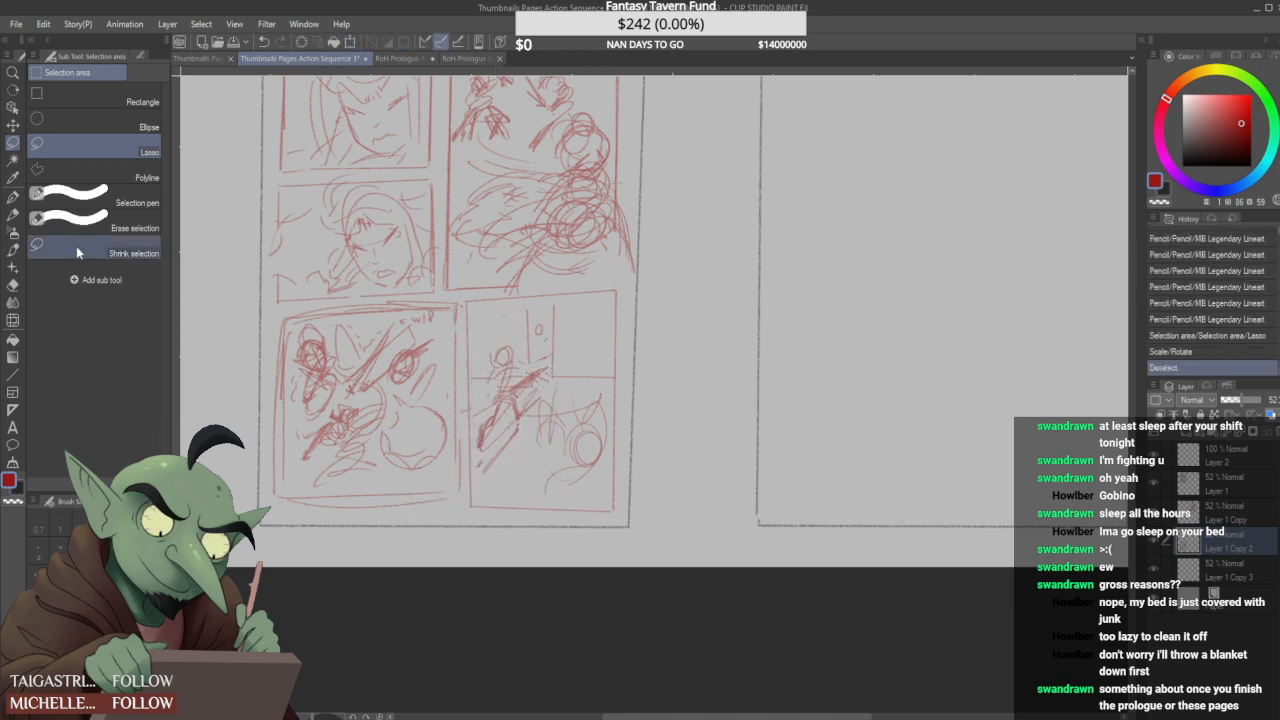
- Erase the small figure's head and sketch a smaller pointed one, then redraw its rounded torso and spread legs
key(p)
drag(502, 358, 508, 347)
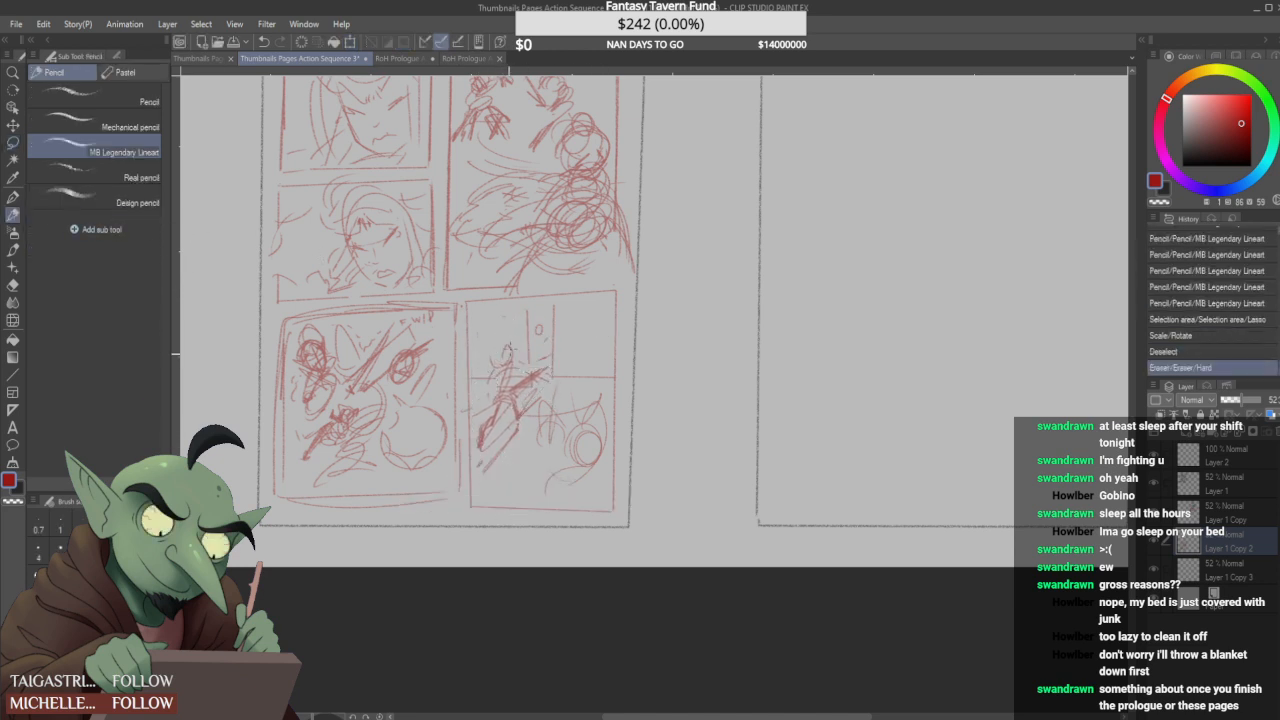
mouse_move(497, 402)
mouse_down()
mouse_move(514, 392)
mouse_move(518, 408)
mouse_move(484, 426)
mouse_move(511, 355)
mouse_move(490, 392)
mouse_move(548, 384)
mouse_move(516, 402)
mouse_move(513, 371)
mouse_move(478, 405)
mouse_move(506, 358)
mouse_up()
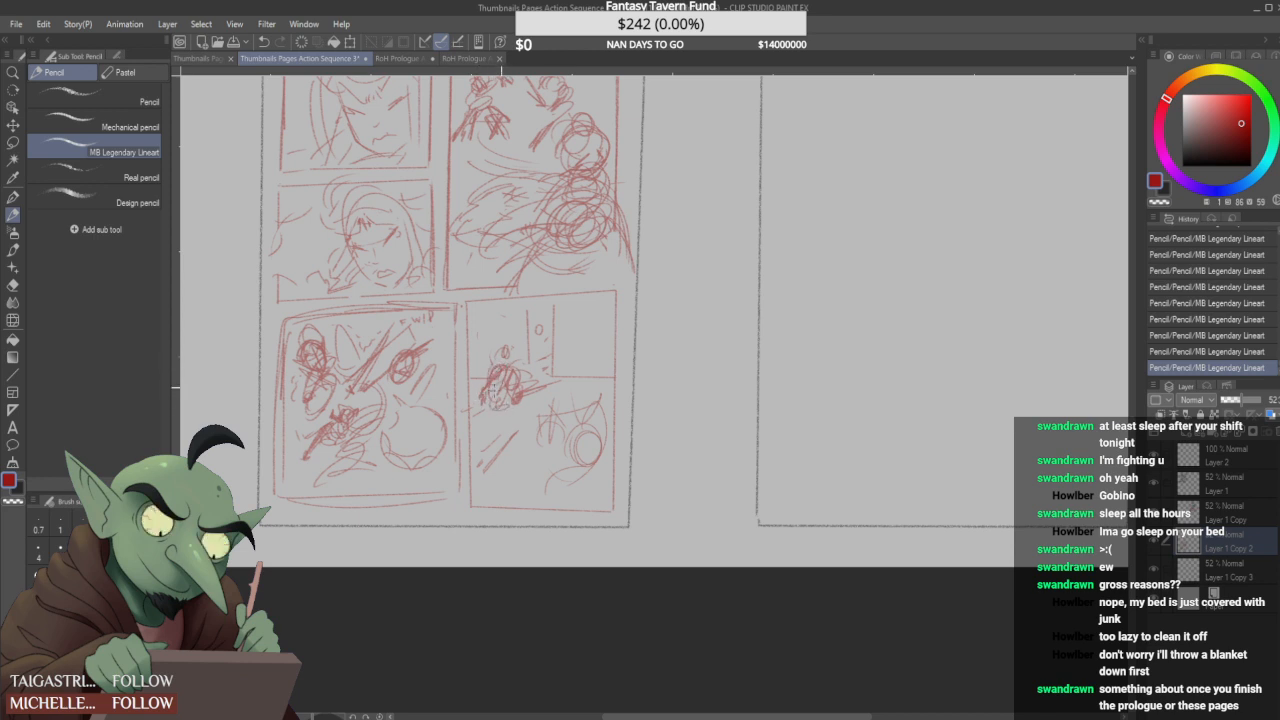
mouse_move(520, 412)
mouse_down()
mouse_move(470, 456)
mouse_move(475, 447)
mouse_up()
drag(517, 416, 505, 433)
drag(488, 452, 475, 467)
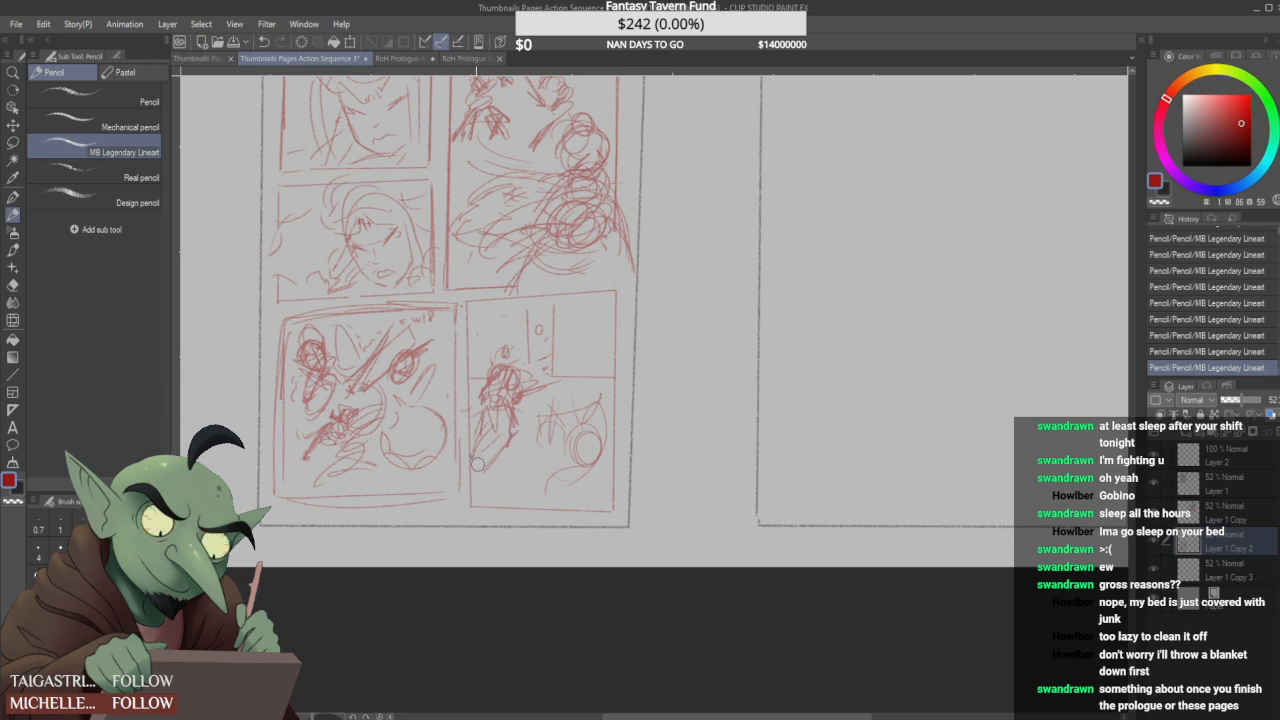
- Build up the small figure's body and legs with dense overlapping strokes
drag(511, 388, 506, 398)
mouse_move(475, 440)
mouse_down()
mouse_move(489, 425)
mouse_move(478, 430)
mouse_up()
drag(488, 392, 482, 418)
mouse_move(492, 396)
mouse_down()
mouse_move(487, 414)
mouse_move(498, 408)
mouse_up()
mouse_move(505, 352)
mouse_down()
mouse_move(484, 390)
mouse_move(504, 434)
mouse_up()
drag(510, 408, 508, 462)
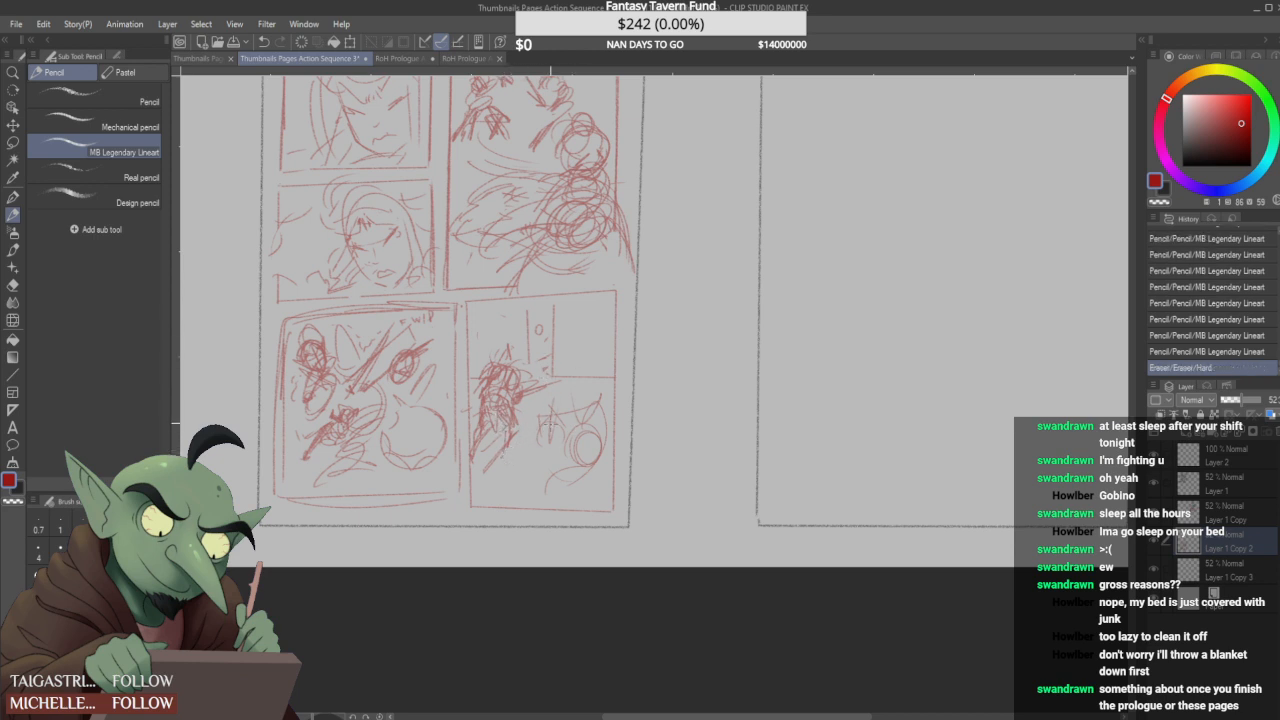
- Clean up the strokes beside the eared shape and sketch stacked small circles between it and the standing figure
mouse_move(545, 402)
mouse_down()
mouse_move(541, 430)
mouse_move(563, 424)
mouse_up()
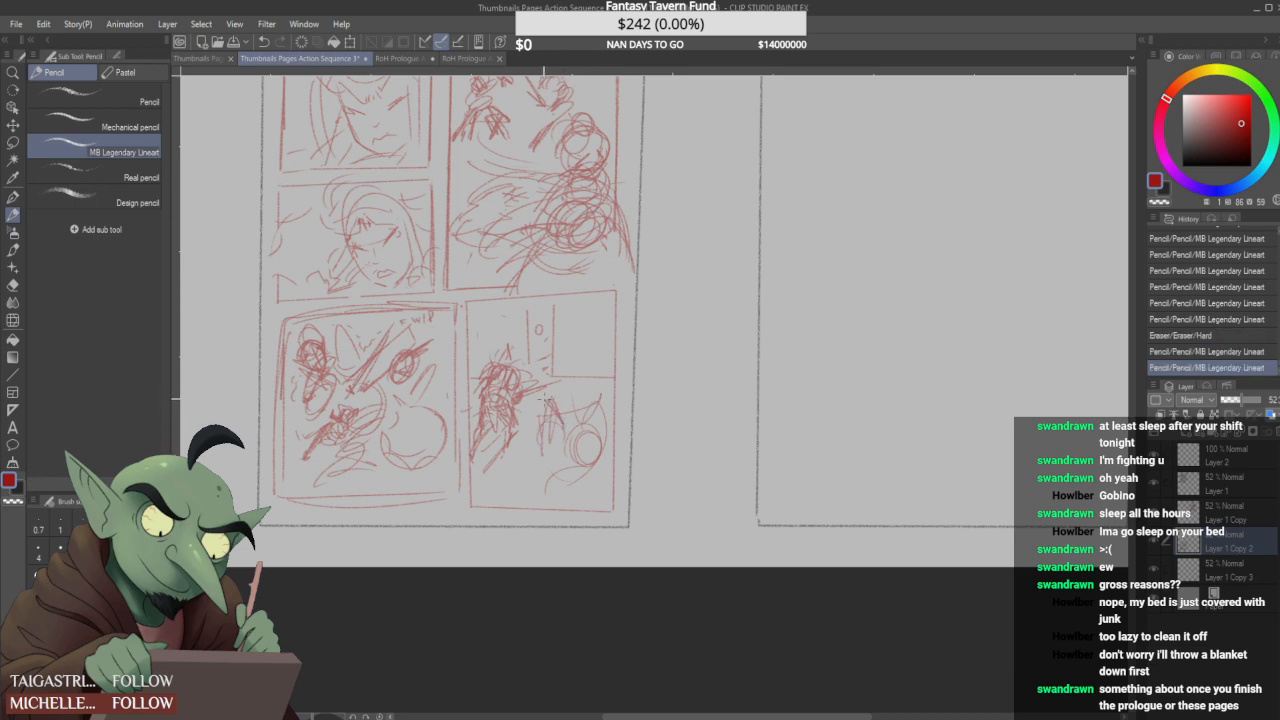
drag(530, 464, 531, 426)
mouse_move(532, 438)
mouse_down()
mouse_move(530, 400)
mouse_move(512, 466)
mouse_move(524, 460)
mouse_move(519, 504)
mouse_move(534, 498)
mouse_move(515, 437)
mouse_move(491, 424)
mouse_move(485, 450)
mouse_move(474, 415)
mouse_move(480, 447)
mouse_up()
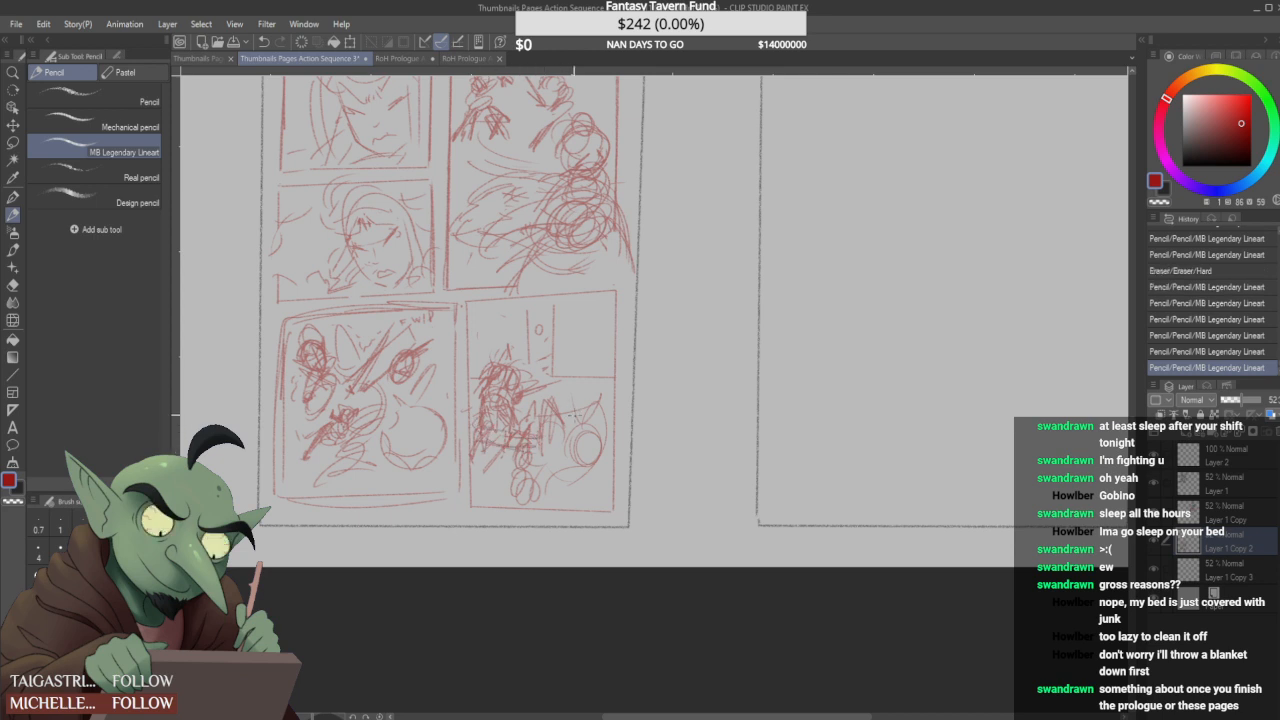
- Detail the background with the tiny doorway figure and horizontal plank lines on the walls on both sides
drag(538, 316, 556, 379)
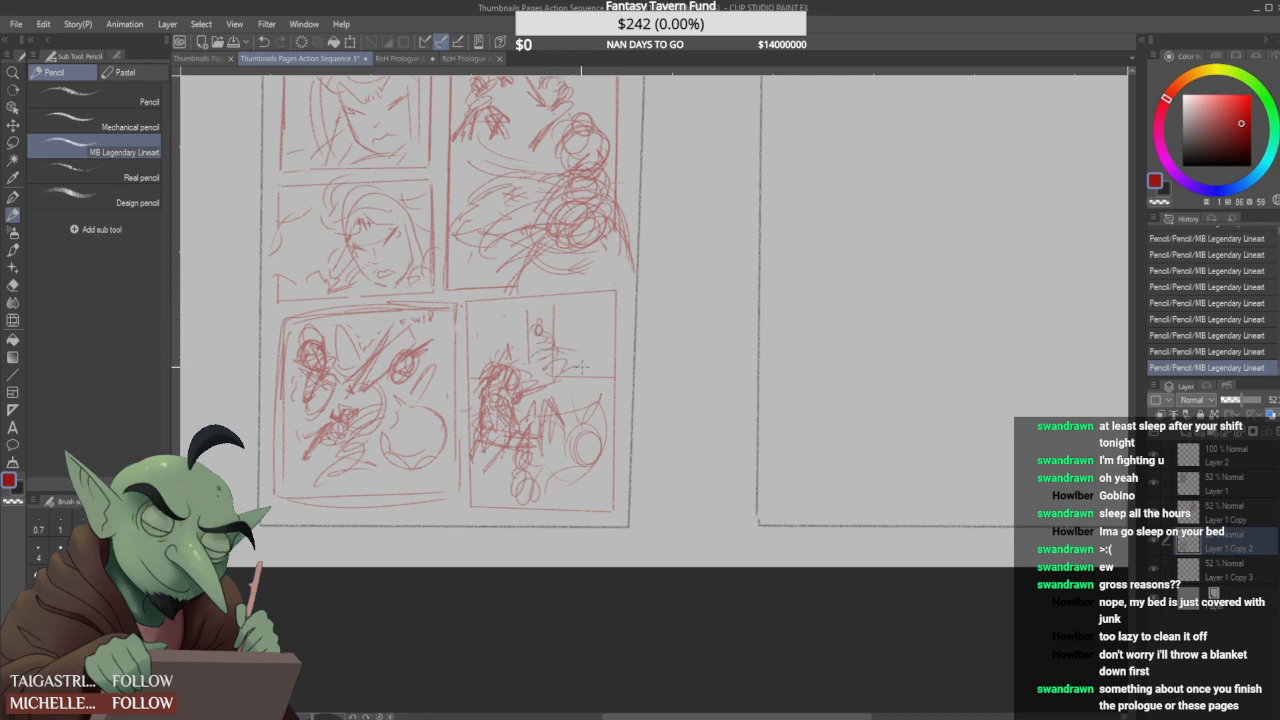
mouse_move(531, 360)
mouse_down()
mouse_move(556, 301)
mouse_move(554, 362)
mouse_up()
drag(577, 296, 572, 354)
mouse_move(558, 304)
mouse_down()
mouse_move(612, 300)
mouse_move(555, 314)
mouse_move(614, 333)
mouse_up()
mouse_move(558, 342)
mouse_down()
mouse_move(613, 348)
mouse_move(611, 366)
mouse_up()
mouse_move(472, 311)
mouse_down()
mouse_move(525, 304)
mouse_move(526, 319)
mouse_up()
mouse_move(473, 336)
mouse_down()
mouse_move(526, 333)
mouse_move(525, 347)
mouse_up()
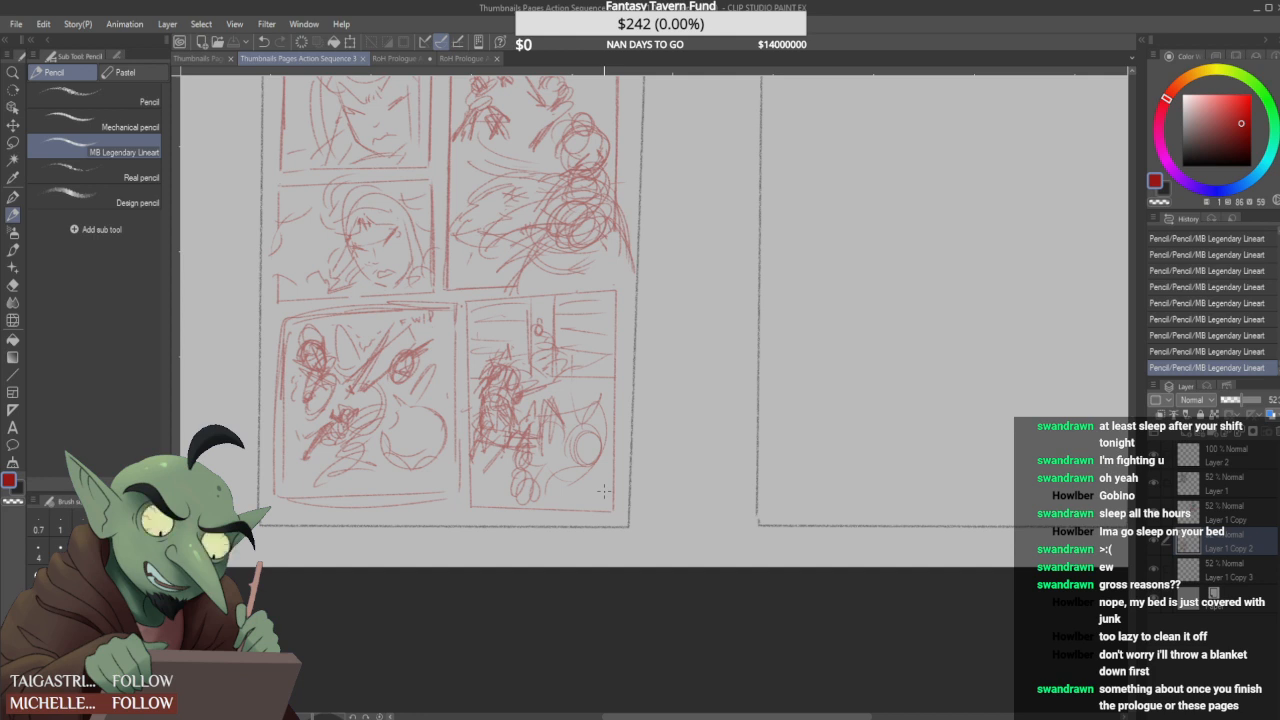
- Rework the eared shape in the panel's lower right corner with curved outlines and jagged strokes, replacing its round circle
mouse_move(569, 497)
mouse_down()
mouse_move(608, 470)
mouse_move(558, 500)
mouse_move(586, 485)
mouse_move(556, 435)
mouse_move(564, 485)
mouse_move(554, 500)
mouse_move(529, 485)
mouse_move(565, 490)
mouse_move(593, 465)
mouse_move(541, 497)
mouse_move(602, 463)
mouse_move(577, 428)
mouse_move(591, 451)
mouse_move(594, 420)
mouse_move(620, 482)
mouse_up()
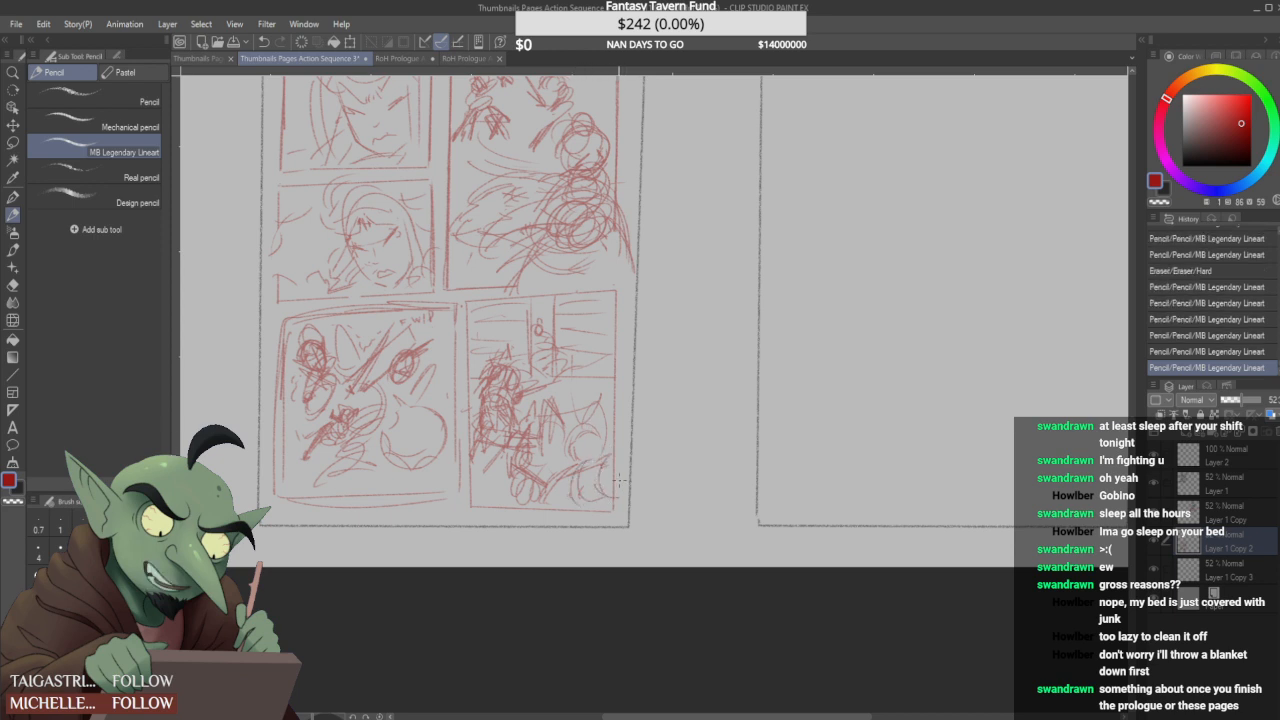
mouse_move(598, 438)
mouse_down()
mouse_move(604, 450)
mouse_move(604, 428)
mouse_move(552, 460)
mouse_up()
drag(607, 417, 603, 444)
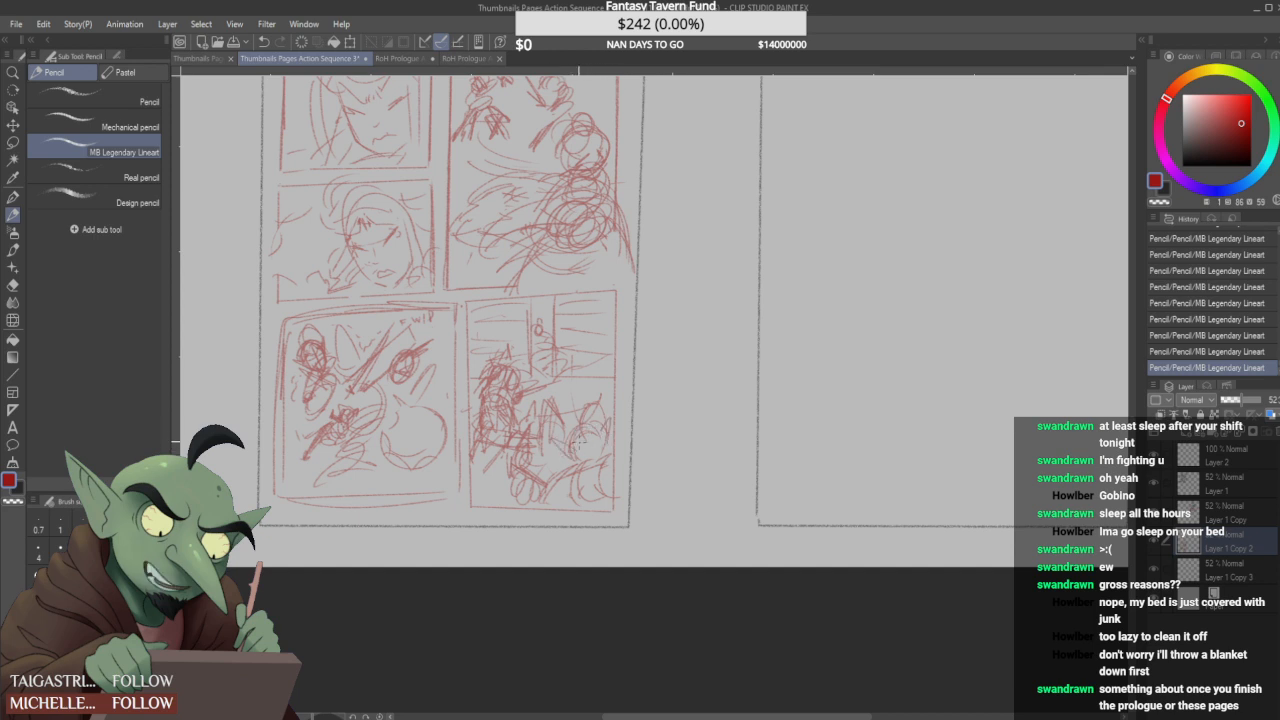
- Make Layer 1 Copy 3 the active layer and handwrite the label "Pg.??" beside the empty page
scroll(579, 441, down, 2)
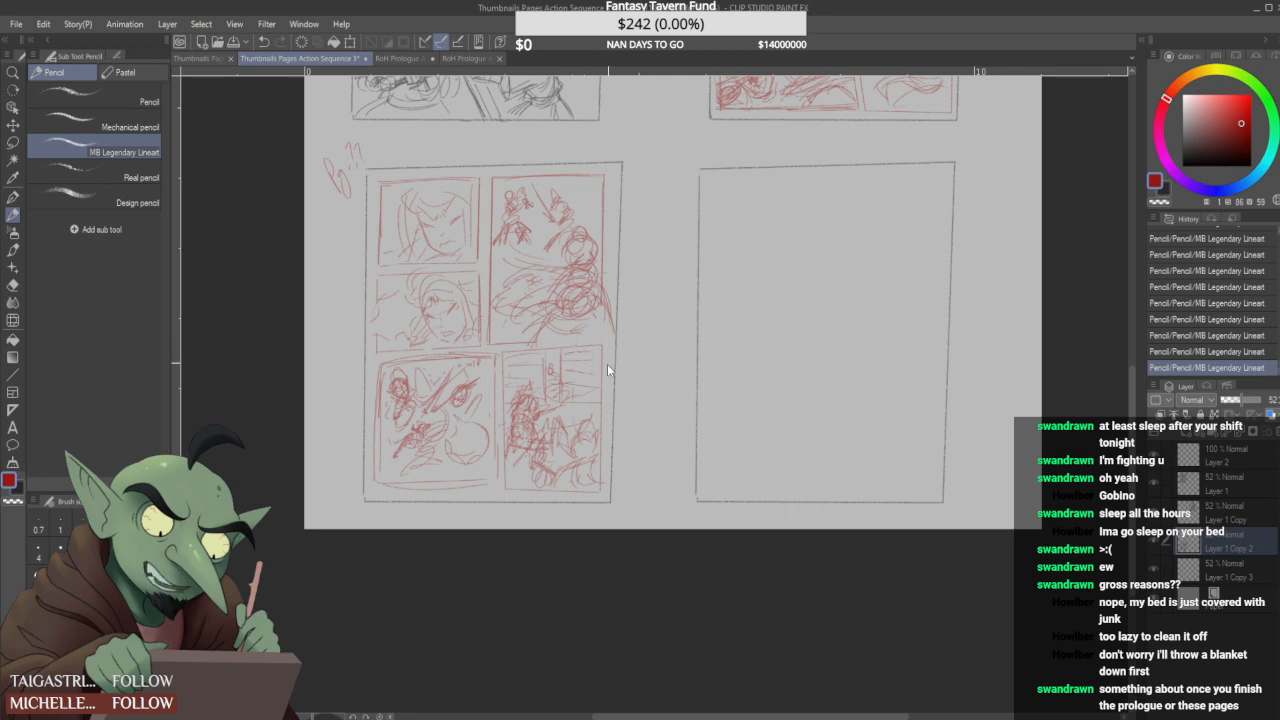
click(1253, 571)
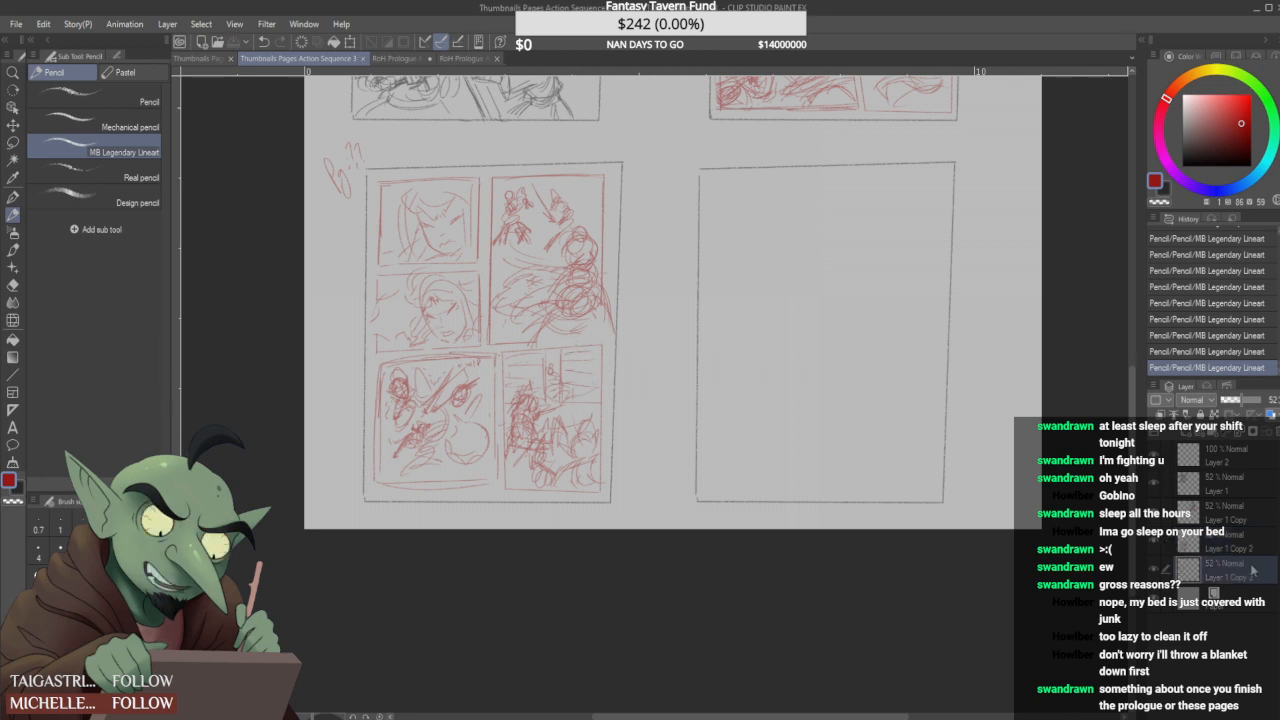
mouse_move(657, 160)
mouse_down()
mouse_move(673, 188)
mouse_move(689, 166)
mouse_up()
scroll(669, 197, down, 6)
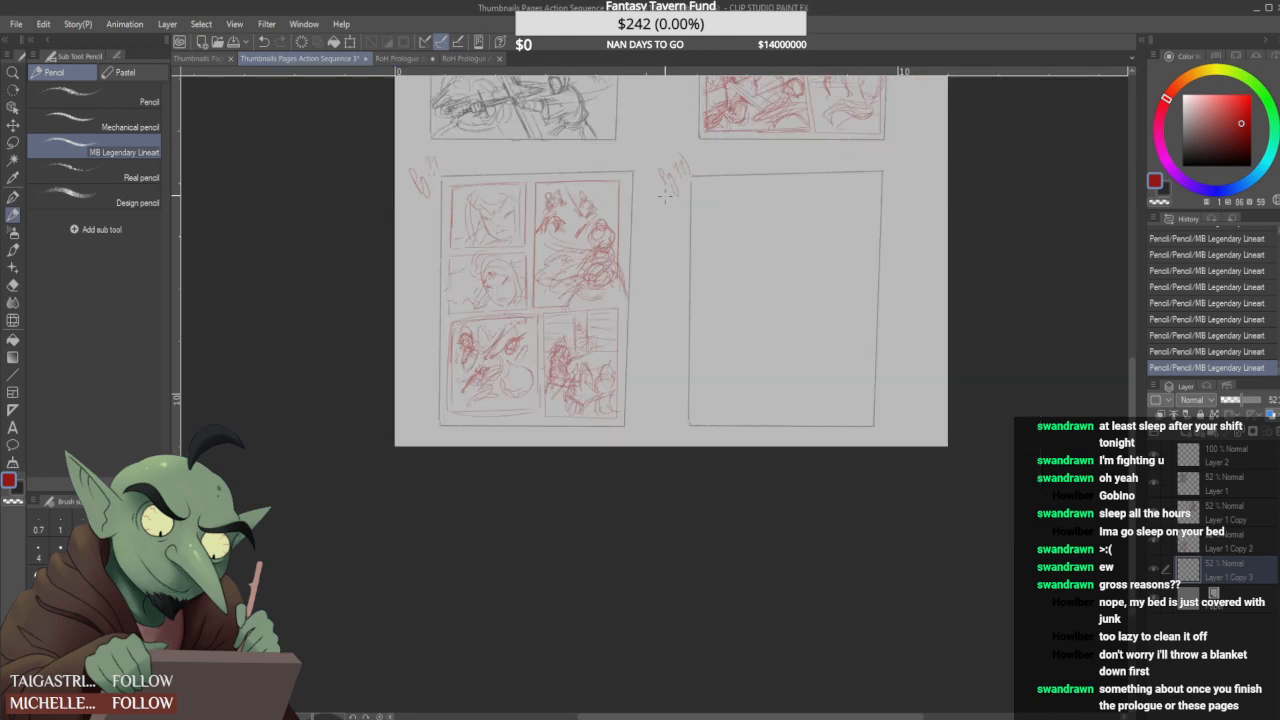
- Clean up around the small figures in the third page's tall upper panel and add horizontal ground lines behind them
scroll(722, 168, up, 6)
scroll(716, 180, down, 3)
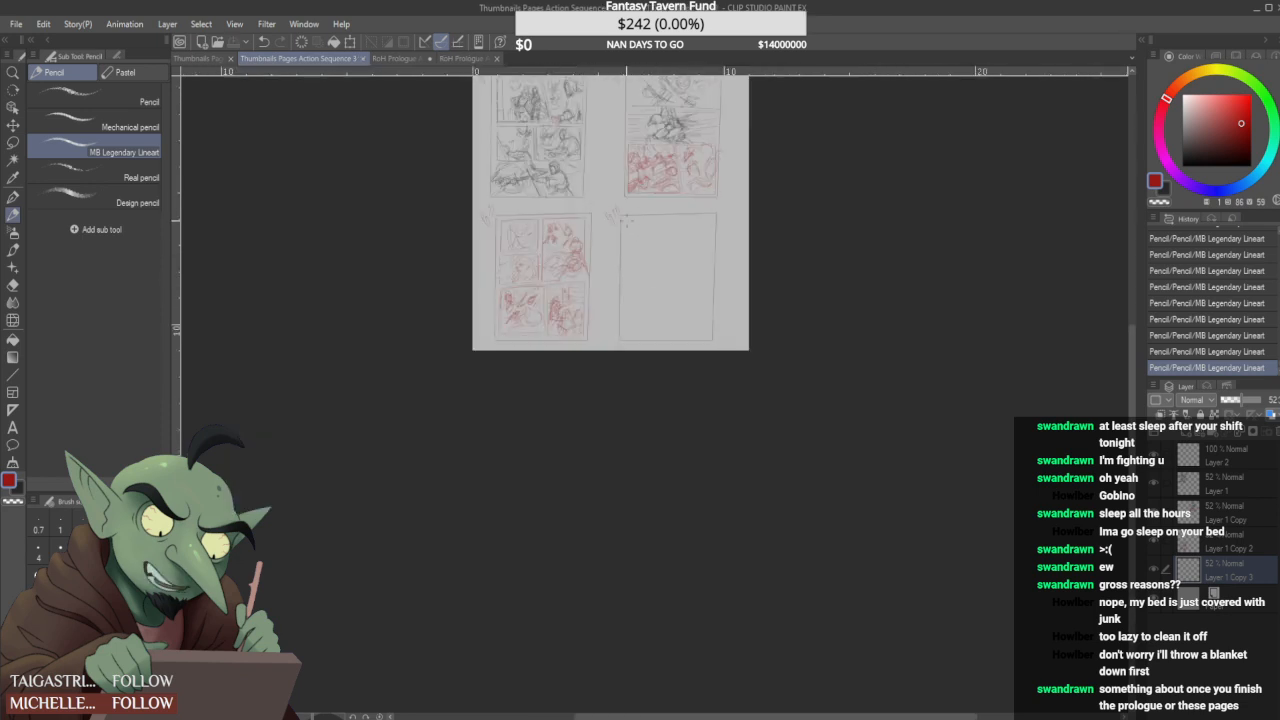
scroll(590, 264, up, 3)
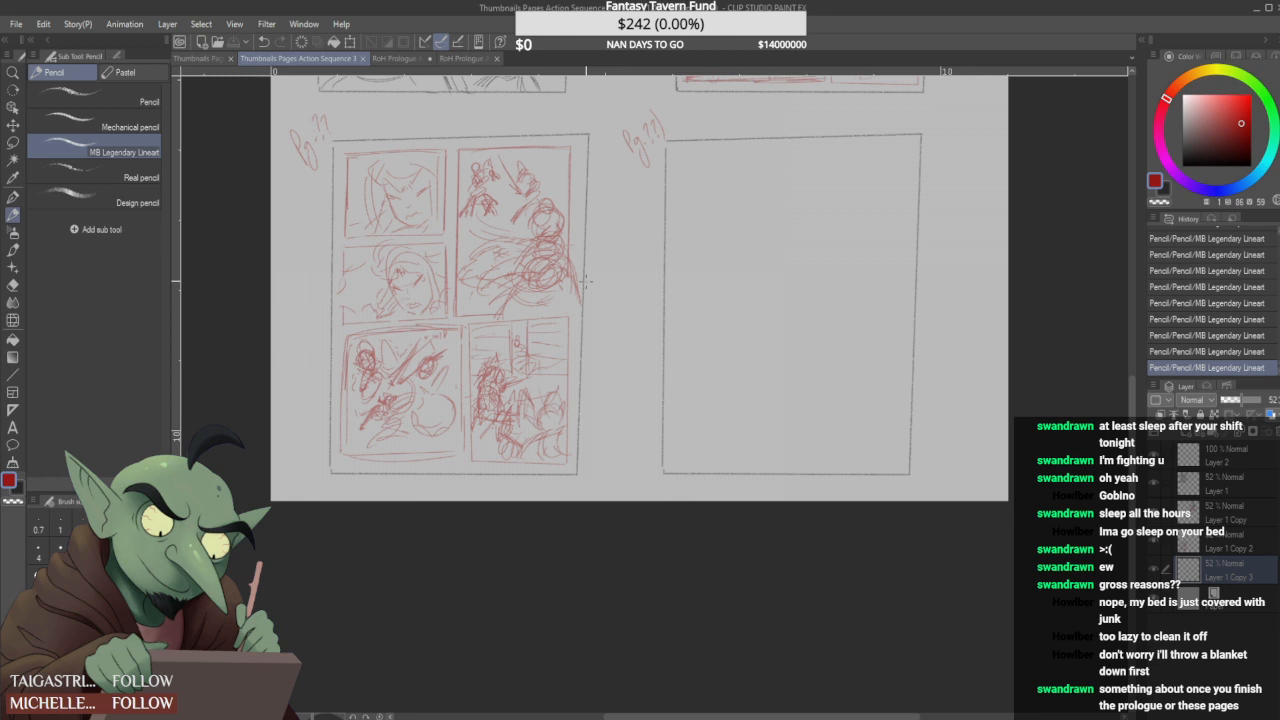
scroll(587, 282, down, 4)
scroll(600, 262, up, 2)
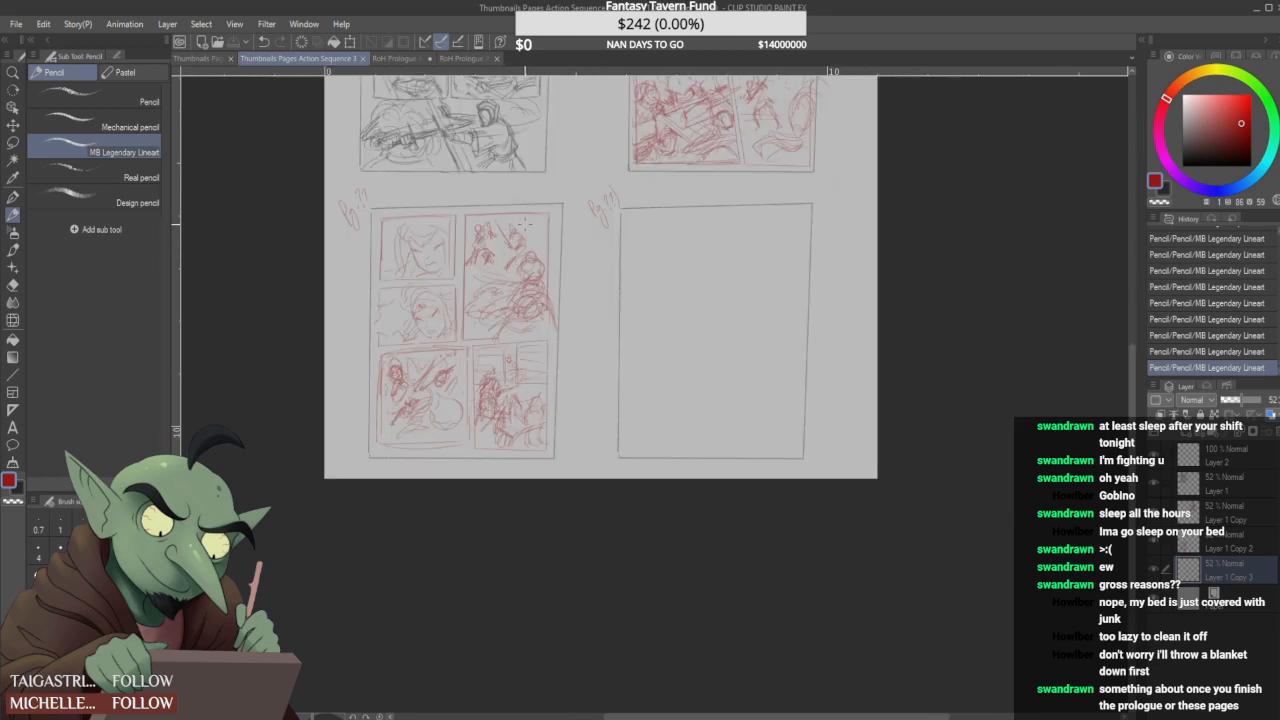
scroll(527, 228, up, 4)
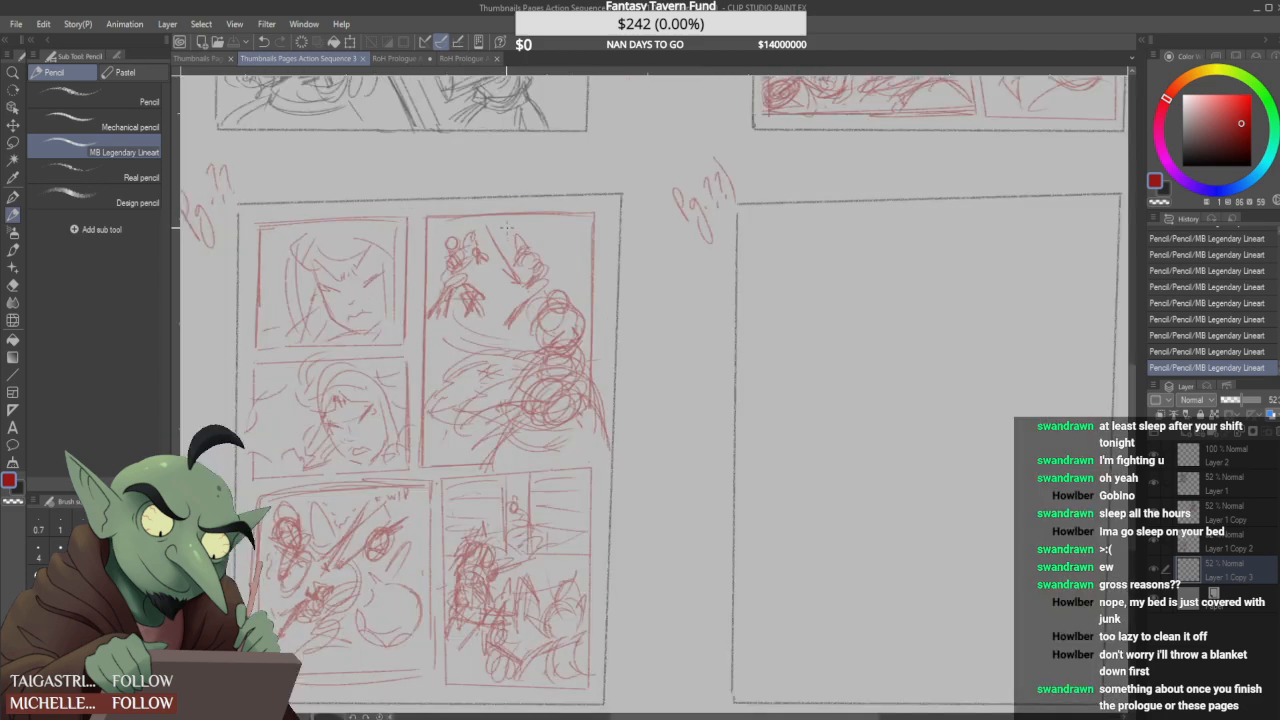
drag(435, 229, 432, 245)
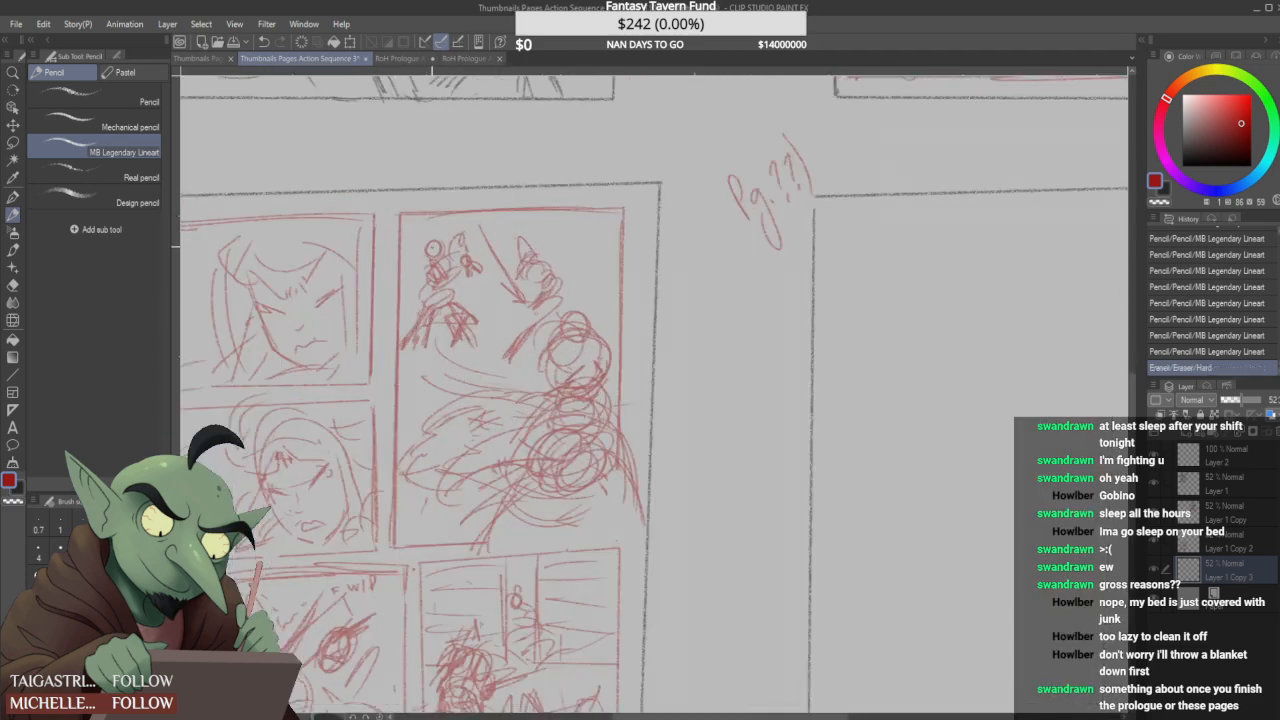
scroll(441, 233, down, 4)
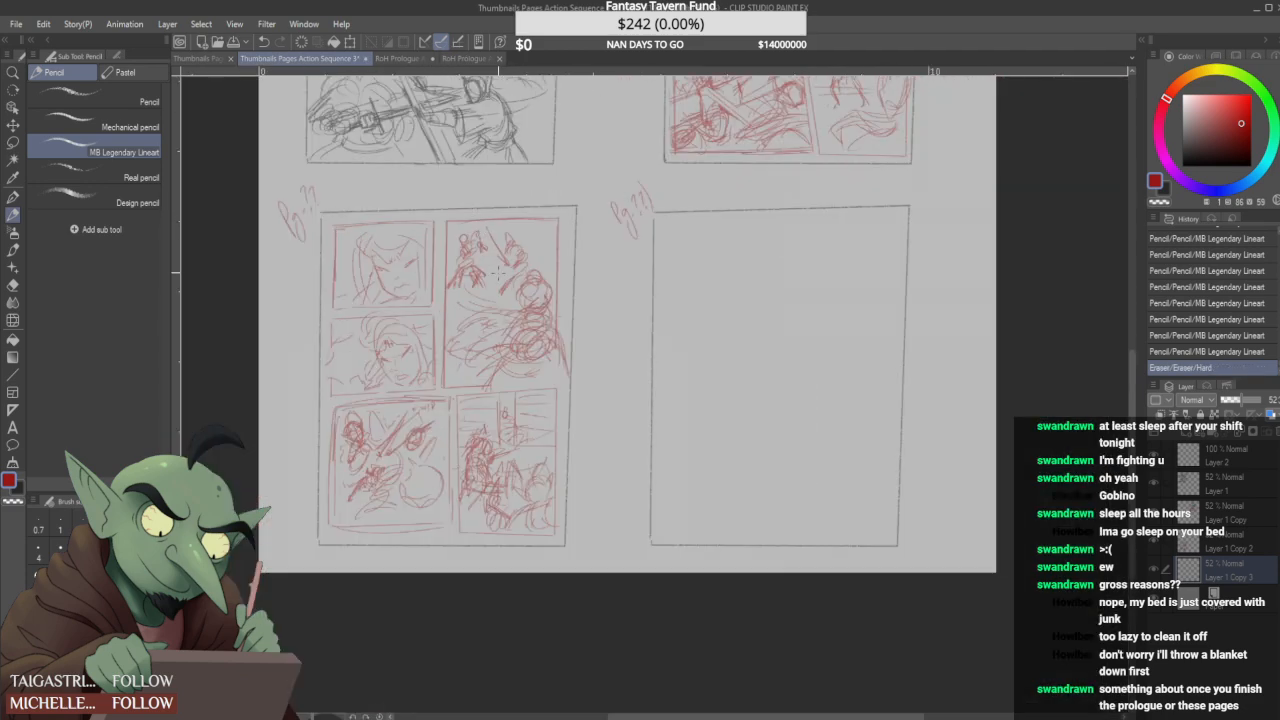
scroll(517, 270, up, 2)
mouse_move(516, 277)
mouse_down()
mouse_move(530, 263)
mouse_move(493, 271)
mouse_up()
scroll(532, 250, down, 2)
mouse_move(491, 265)
mouse_down()
mouse_move(458, 260)
mouse_move(545, 247)
mouse_up()
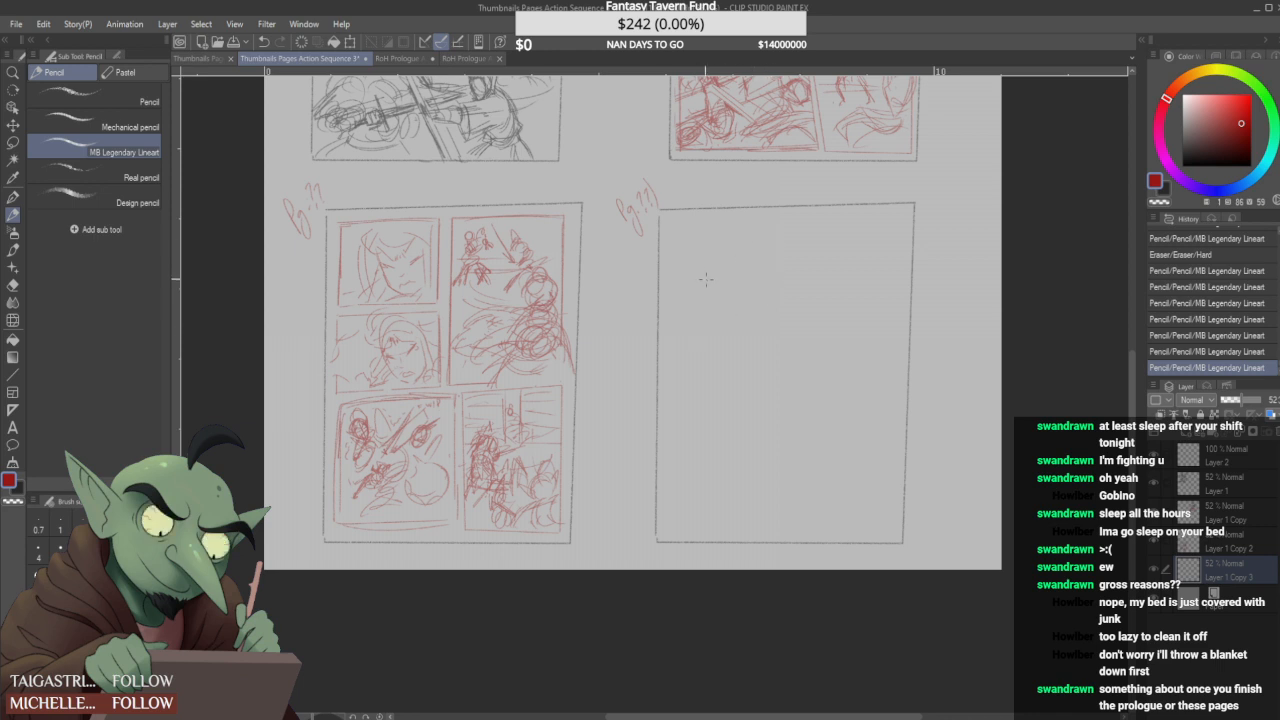
- Draw a nearly square panel frame in the empty page's upper left corner and sketch a small pointed shape inside it
drag(682, 264, 685, 302)
mouse_move(686, 229)
mouse_down()
mouse_move(769, 230)
mouse_move(787, 293)
mouse_up()
drag(694, 317, 768, 310)
mouse_move(687, 231)
mouse_down()
mouse_move(690, 310)
mouse_move(684, 292)
mouse_up()
mouse_move(688, 226)
mouse_down()
mouse_move(769, 222)
mouse_move(689, 301)
mouse_move(682, 230)
mouse_move(672, 318)
mouse_up()
mouse_move(689, 229)
mouse_down()
mouse_move(759, 225)
mouse_move(785, 316)
mouse_up()
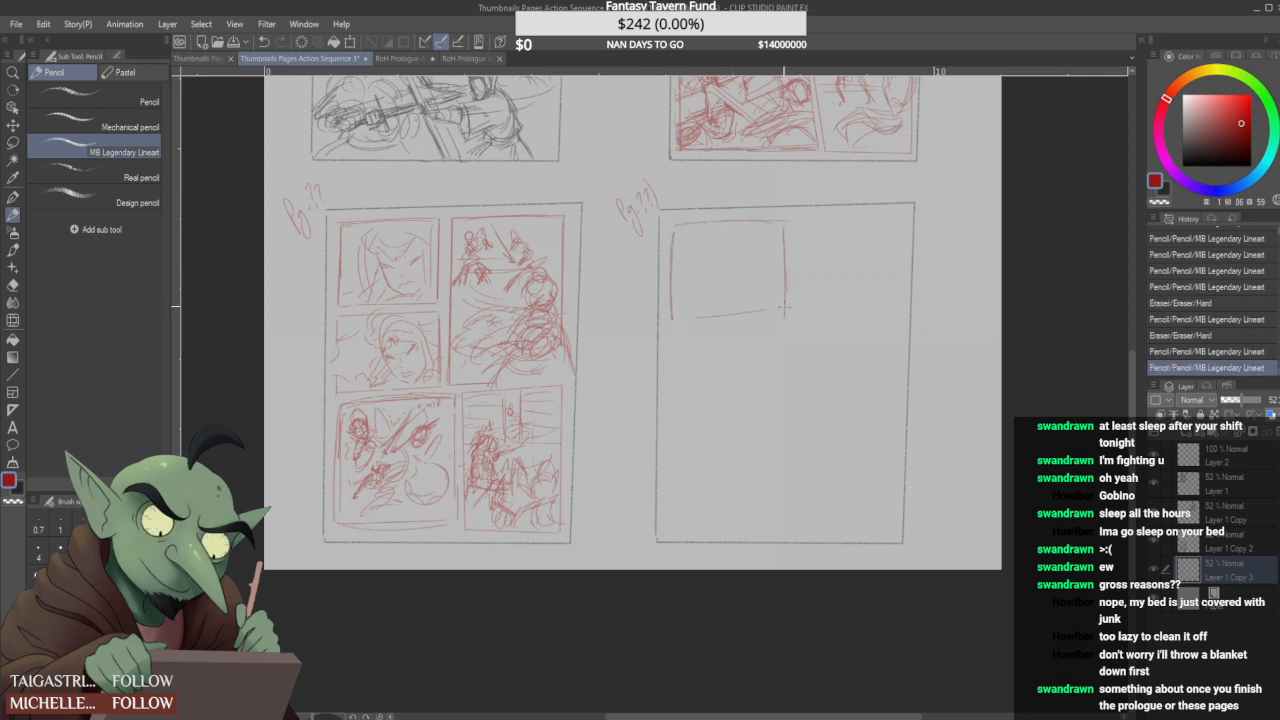
mouse_move(675, 321)
mouse_down()
mouse_move(798, 307)
mouse_move(683, 319)
mouse_up()
drag(783, 322, 788, 323)
mouse_move(676, 323)
mouse_down()
mouse_move(784, 318)
mouse_move(788, 232)
mouse_up()
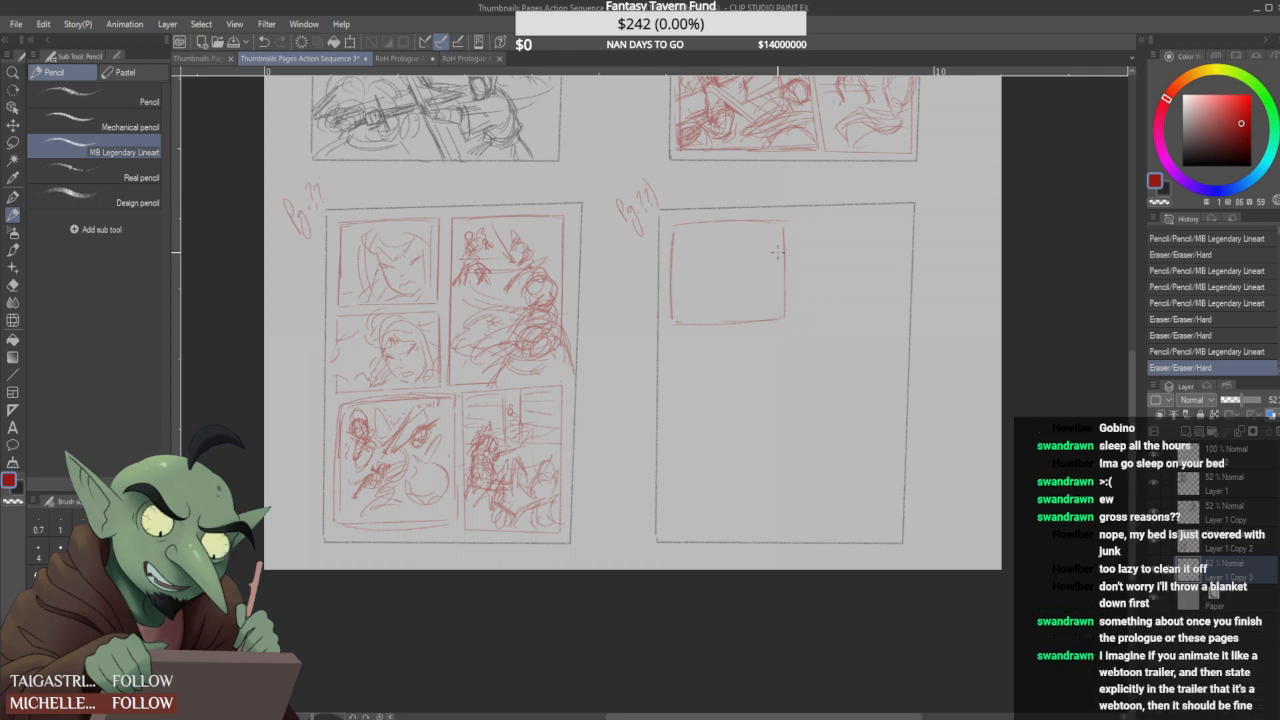
mouse_move(736, 236)
mouse_down()
mouse_move(746, 268)
mouse_move(744, 232)
mouse_move(754, 256)
mouse_up()
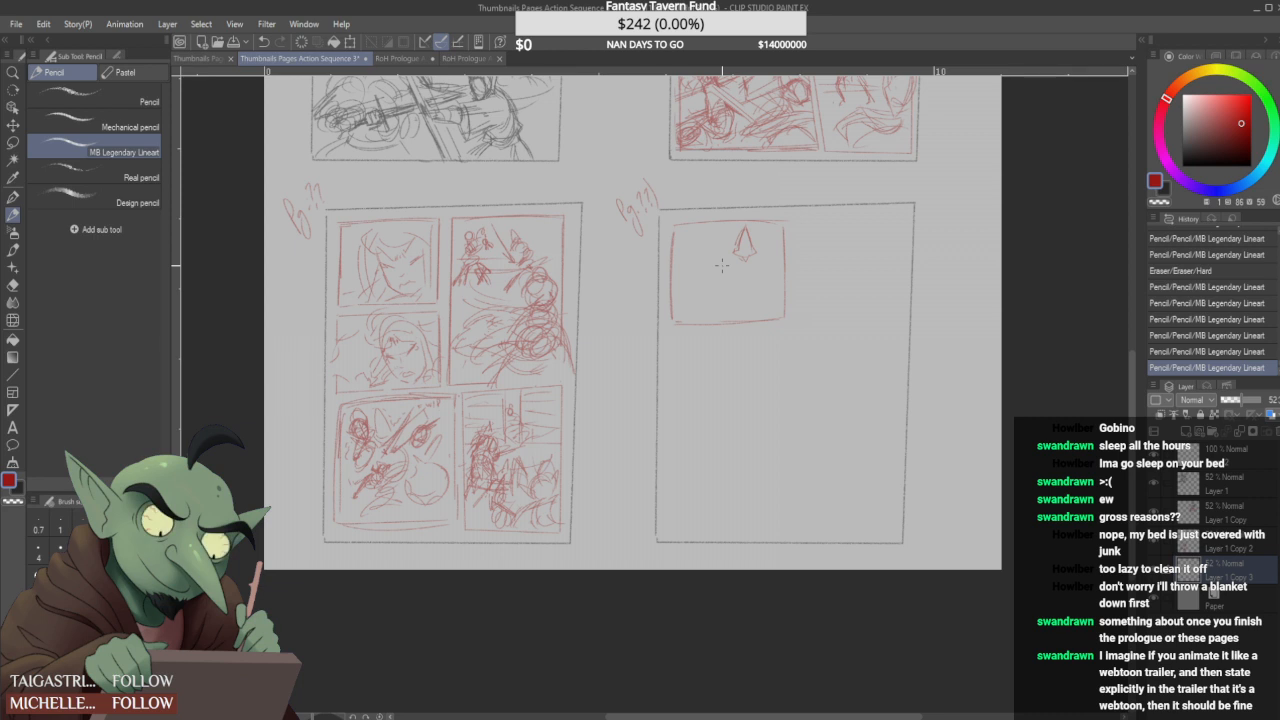
mouse_move(720, 400)
mouse_down()
mouse_move(770, 386)
mouse_move(738, 408)
mouse_move(725, 399)
mouse_up()
mouse_move(724, 398)
mouse_down()
mouse_move(741, 373)
mouse_move(798, 445)
mouse_move(752, 418)
mouse_up()
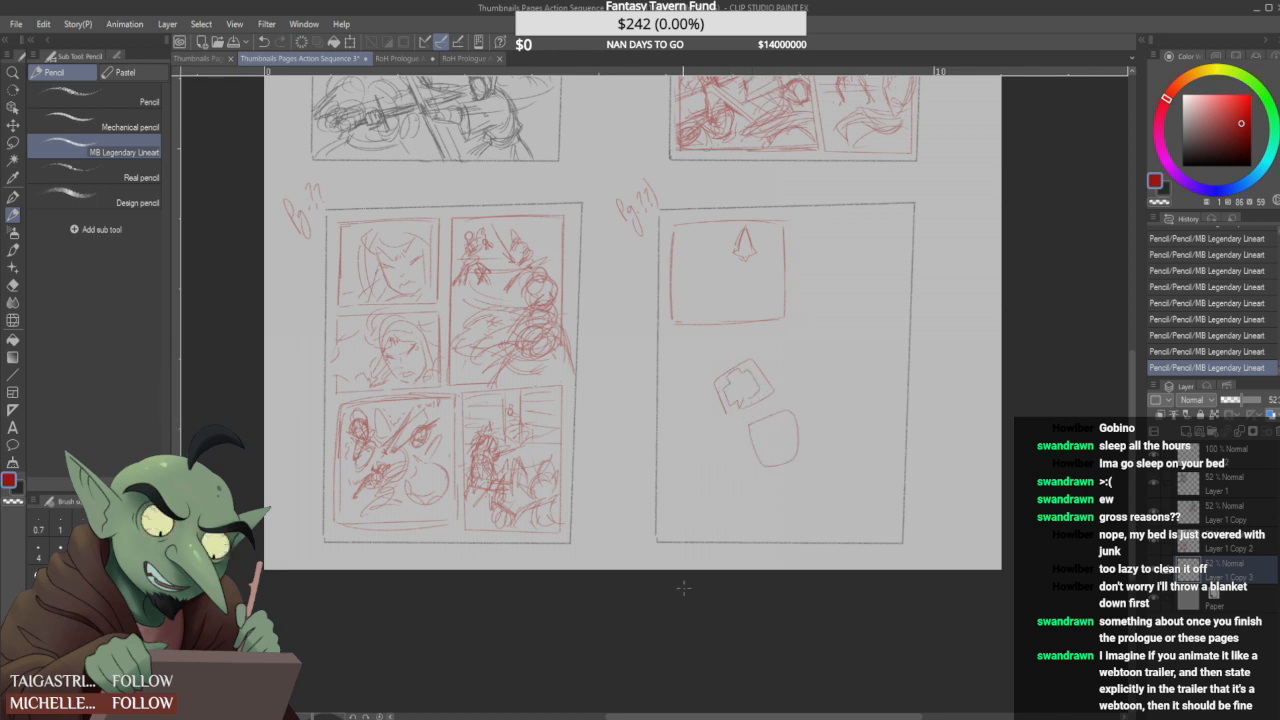
key(ctrl+z)
key(ctrl+z)
key(ctrl+z)
key(ctrl+z)
key(ctrl+z)
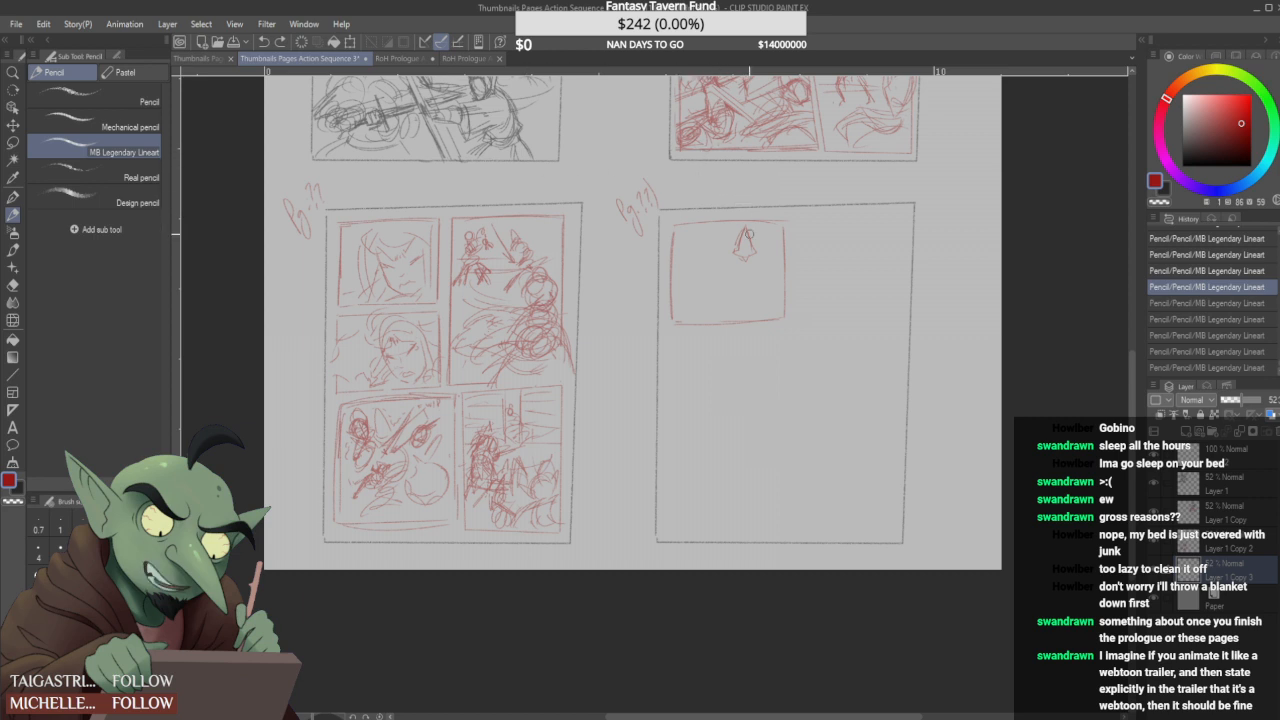
- Refine the pointed shape into a hooded figure with a raised arm and sketch a second round-headed figure beside it
drag(742, 243, 744, 220)
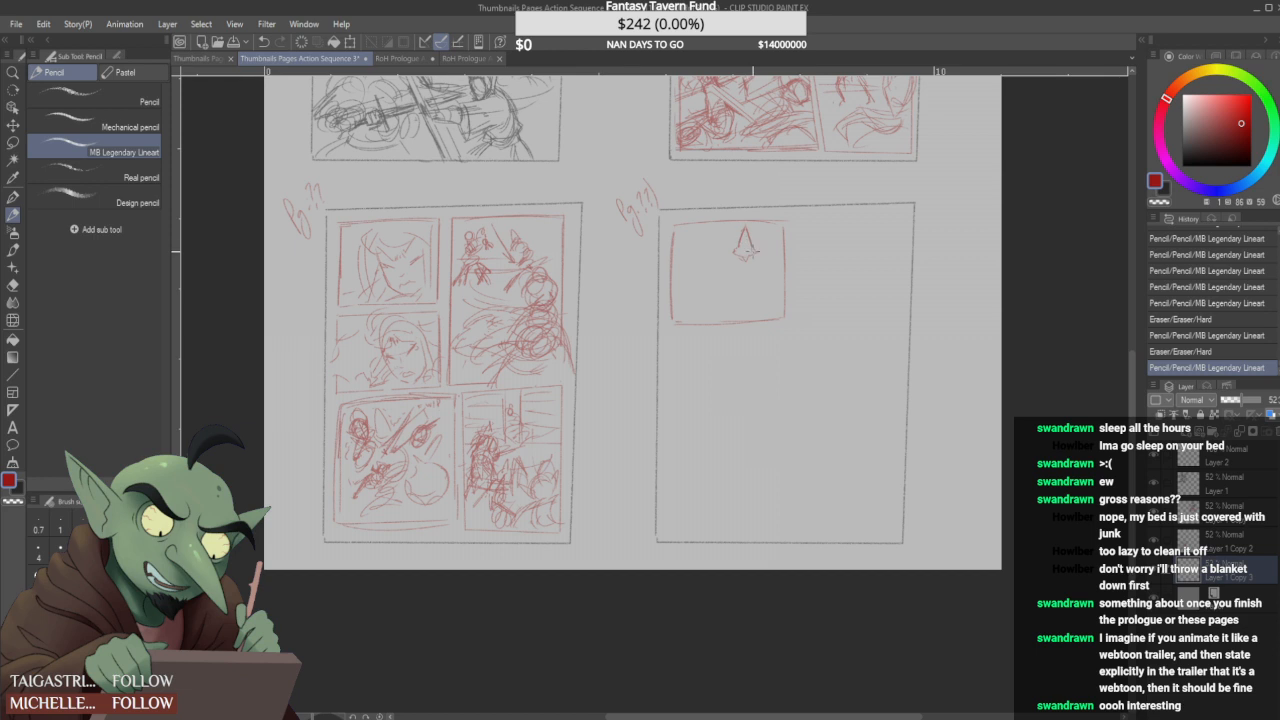
mouse_move(750, 254)
mouse_down()
mouse_move(754, 221)
mouse_move(747, 251)
mouse_move(741, 234)
mouse_move(735, 246)
mouse_move(746, 248)
mouse_up()
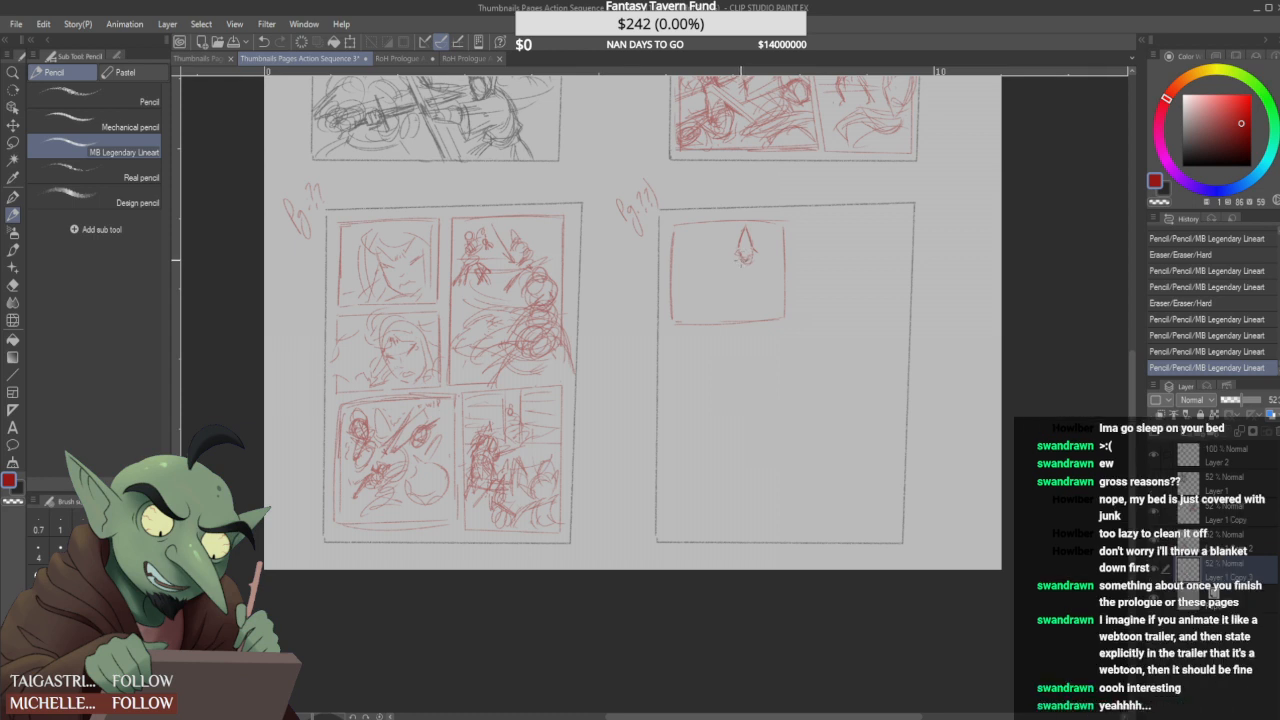
mouse_move(736, 248)
mouse_down()
mouse_move(736, 279)
mouse_move(756, 252)
mouse_move(739, 285)
mouse_move(772, 262)
mouse_up()
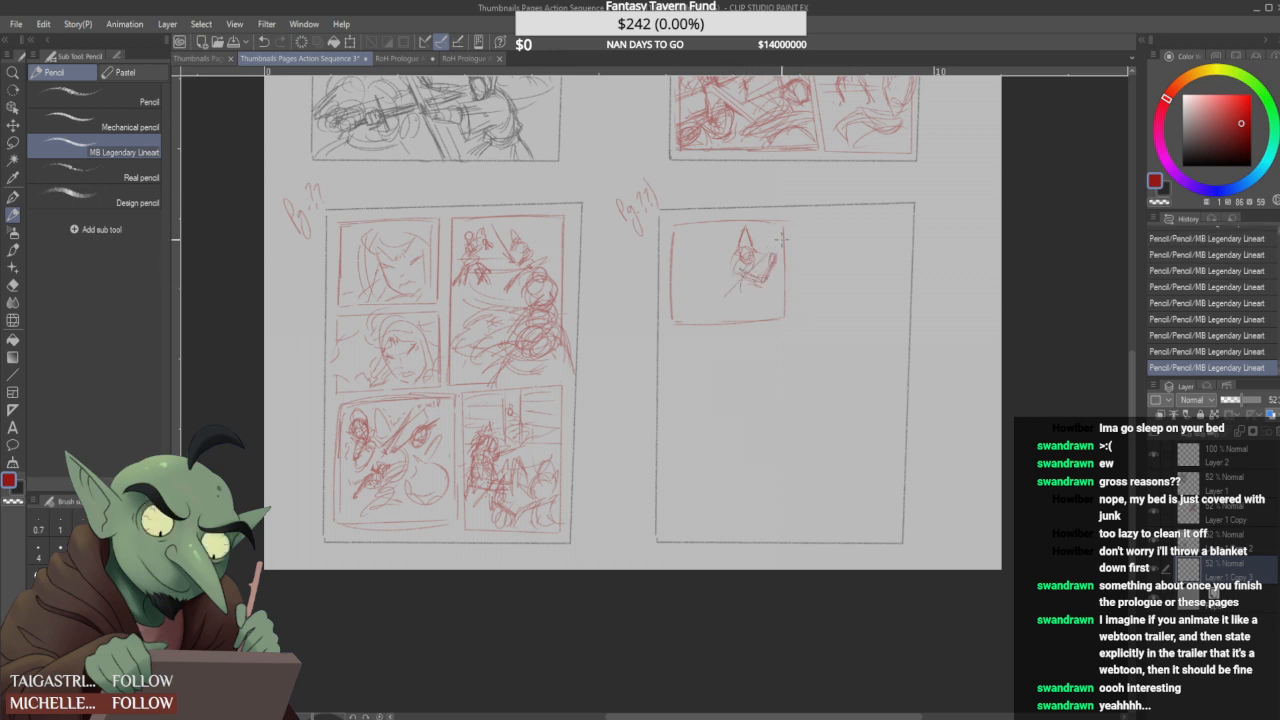
mouse_move(733, 304)
mouse_down()
mouse_move(755, 274)
mouse_move(736, 300)
mouse_move(734, 271)
mouse_move(744, 284)
mouse_move(707, 258)
mouse_up()
mouse_move(709, 240)
mouse_down()
mouse_move(730, 242)
mouse_move(697, 272)
mouse_move(718, 273)
mouse_up()
- Isolate the two figures in the fourth page's first panel, enlarge them and shift them down toward the panel's left side
key(ctrl+t)
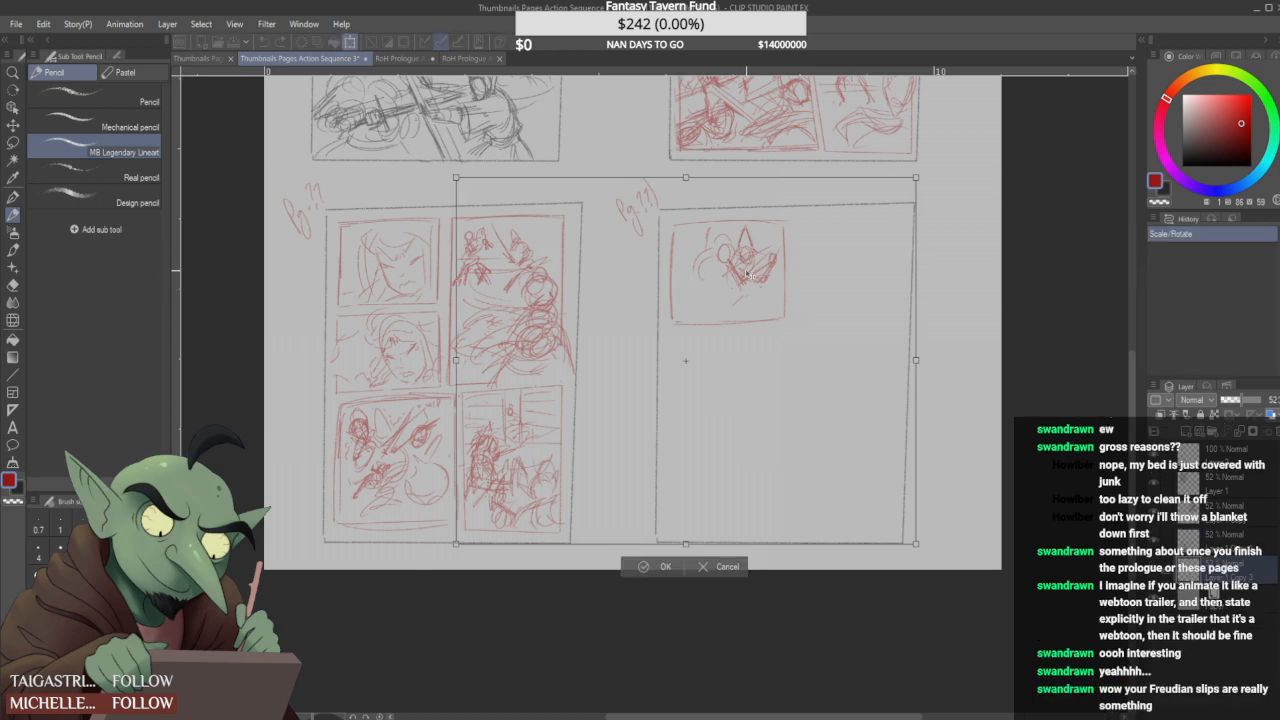
click(716, 567)
key(m)
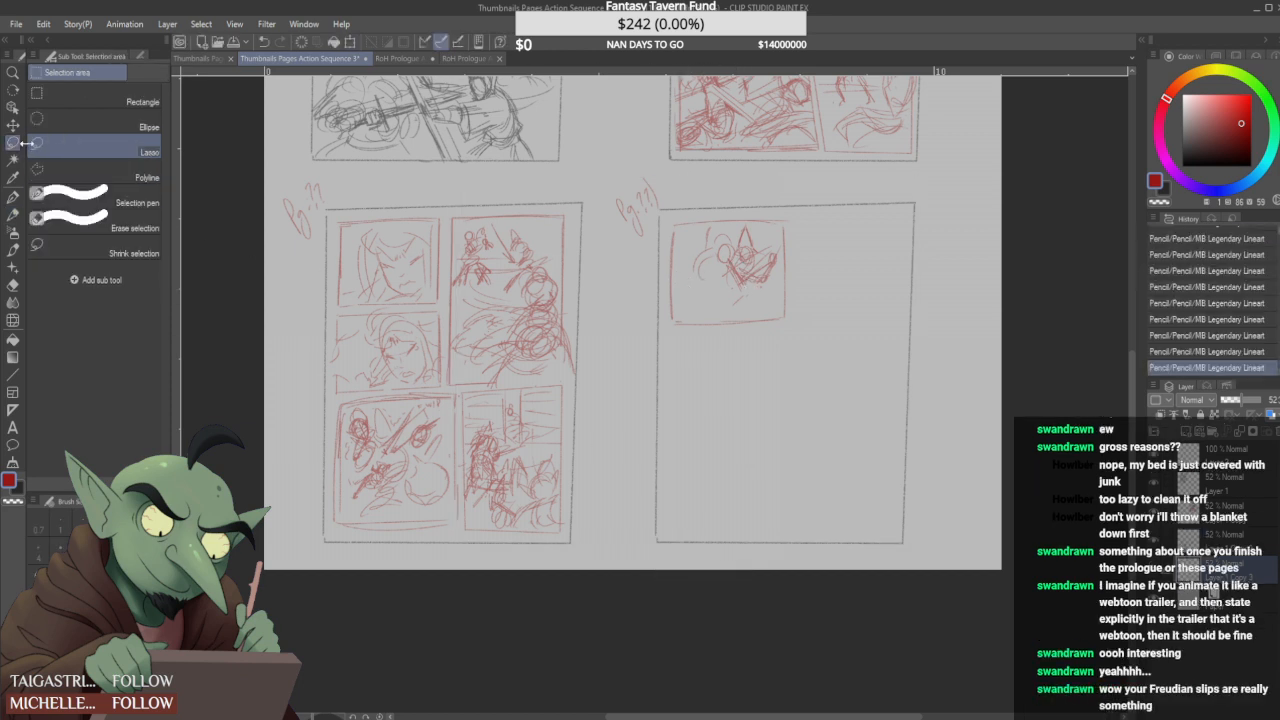
mouse_move(697, 296)
mouse_down()
mouse_move(698, 229)
mouse_move(730, 219)
mouse_move(780, 236)
mouse_move(785, 258)
mouse_move(726, 316)
mouse_up()
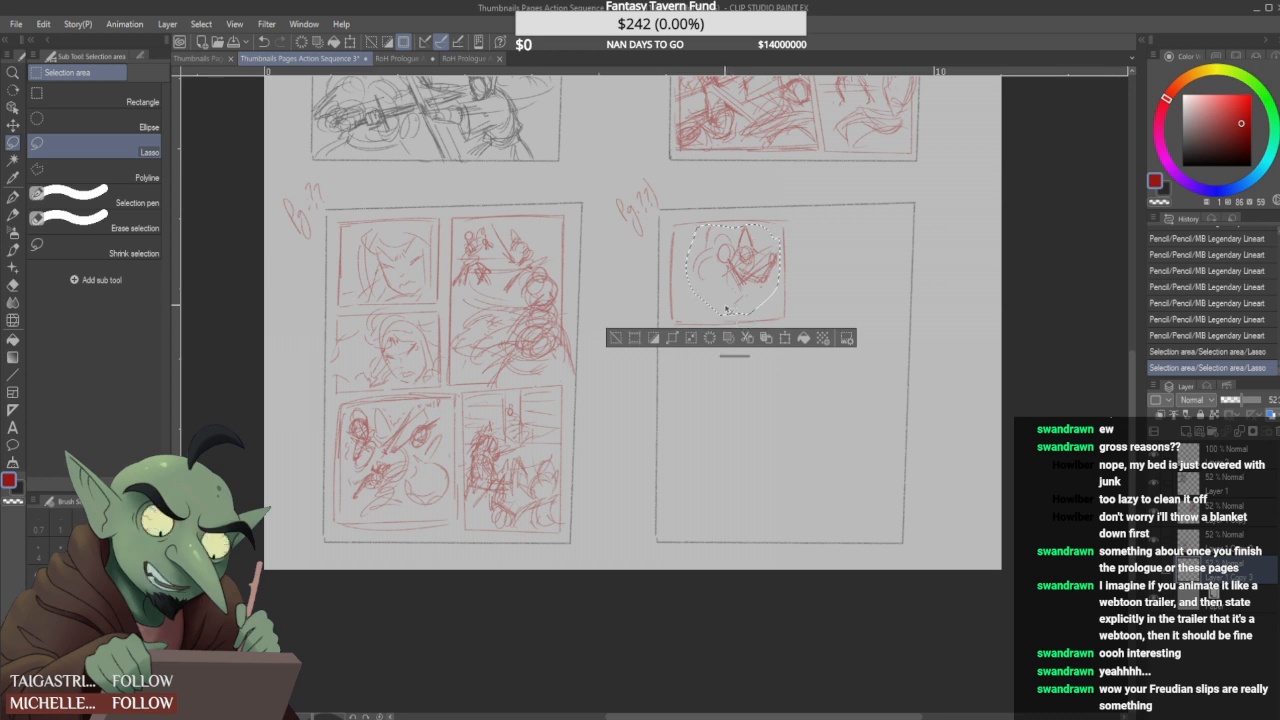
key(ctrl+t)
drag(727, 314, 706, 324)
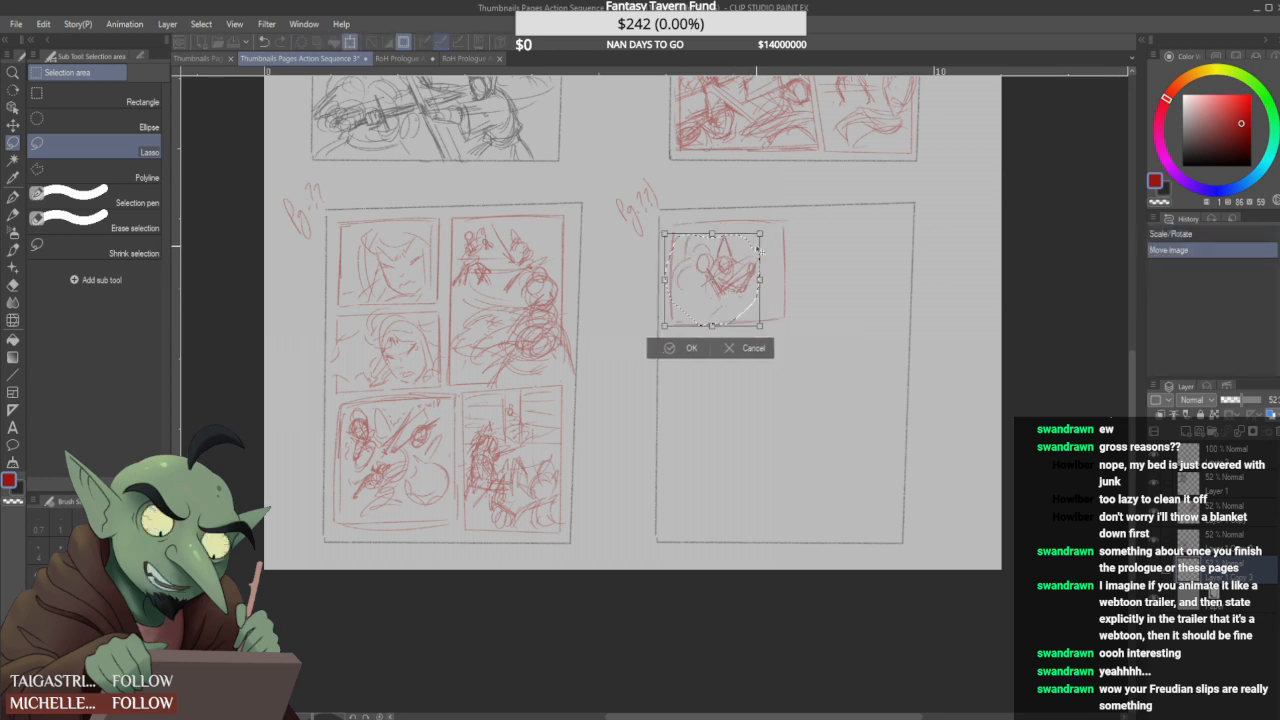
drag(761, 233, 792, 202)
drag(727, 305, 707, 327)
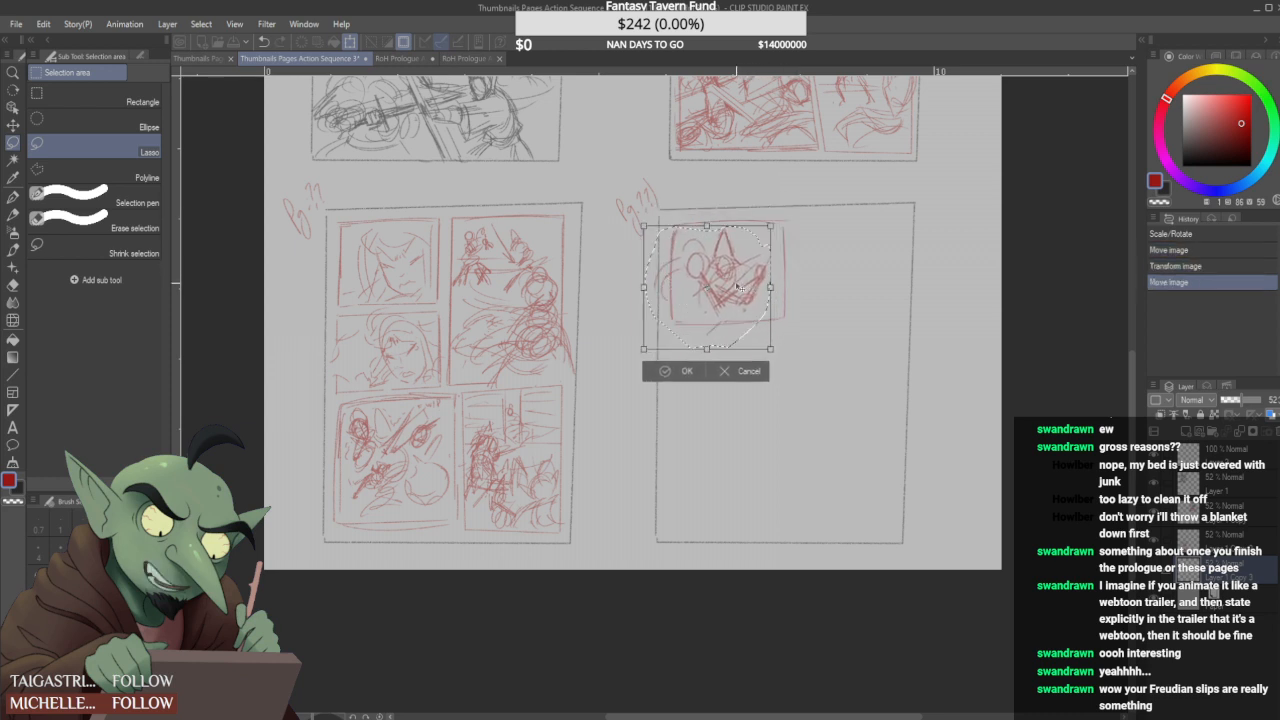
click(679, 371)
key(ctrl+d)
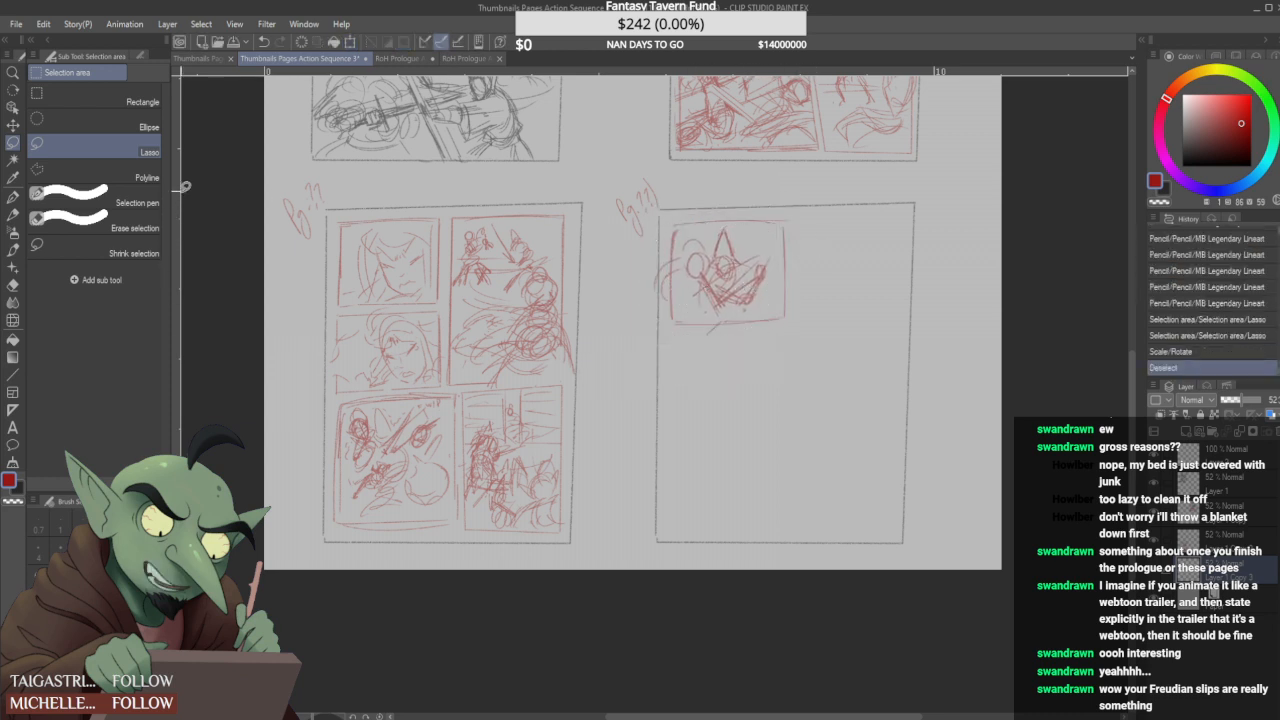
- Clean up the strokes spilling outside the first panel's frame and redraw the hooded figure's raised arm
click(14, 215)
mouse_move(666, 270)
mouse_down()
mouse_move(662, 260)
mouse_move(660, 300)
mouse_up()
drag(706, 337, 721, 330)
mouse_move(660, 270)
mouse_down()
mouse_move(661, 307)
mouse_move(664, 285)
mouse_move(692, 271)
mouse_move(710, 294)
mouse_move(758, 294)
mouse_move(770, 252)
mouse_move(762, 266)
mouse_up()
- Isolate the two figures in the first panel, rotate them slightly clockwise, scale them down and reposition them
key(m)
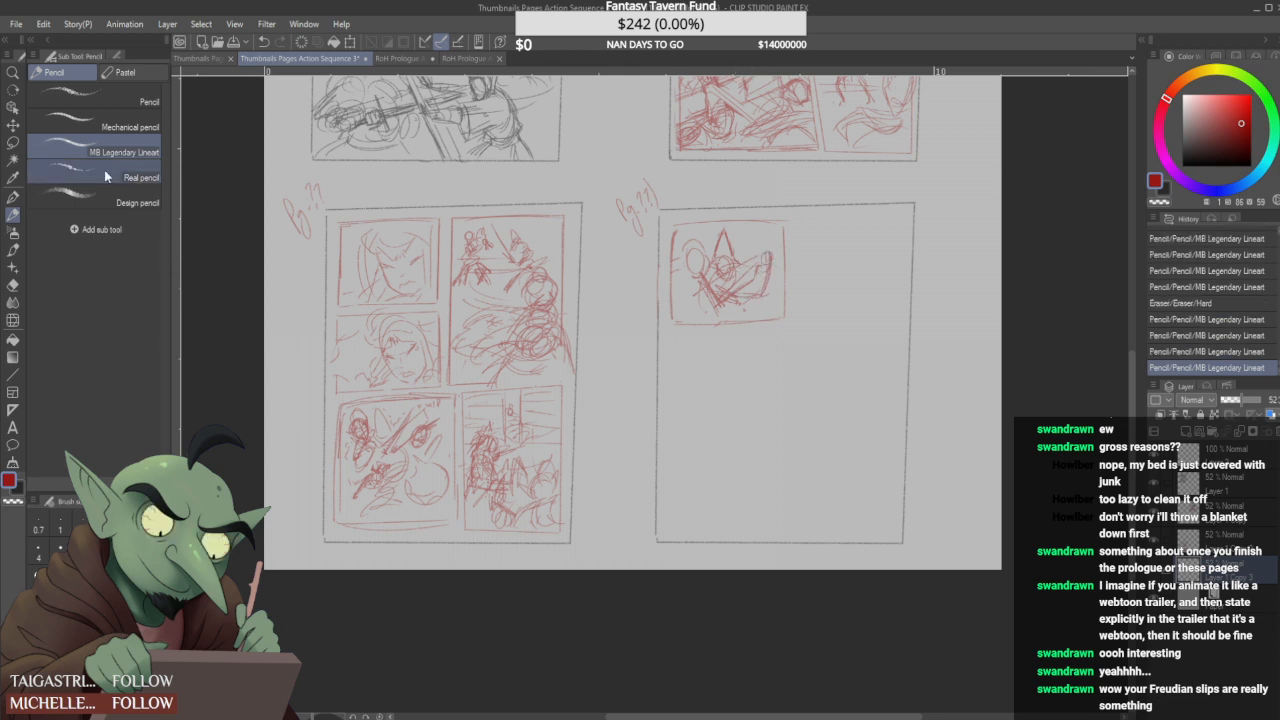
mouse_move(685, 287)
mouse_down()
mouse_move(688, 232)
mouse_move(760, 232)
mouse_move(784, 282)
mouse_move(739, 315)
mouse_move(697, 300)
mouse_up()
key(ctrl+t)
drag(788, 240, 770, 279)
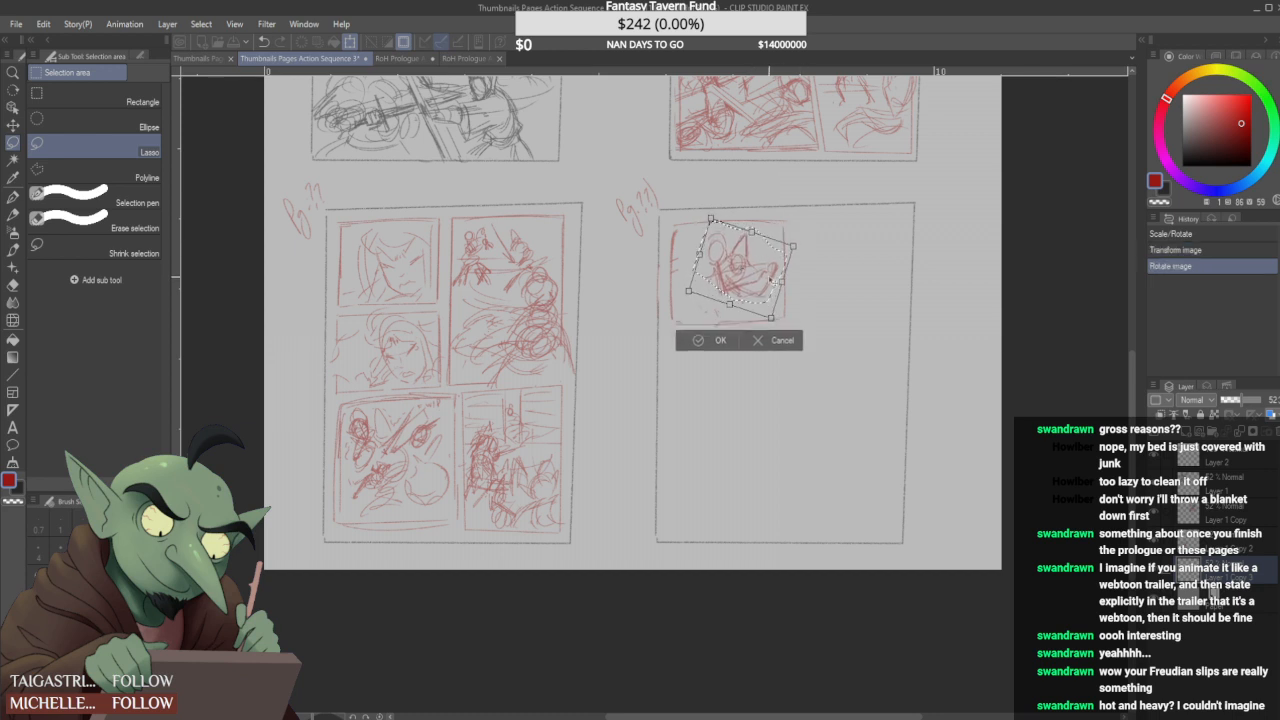
click(720, 340)
key(ctrl+d)
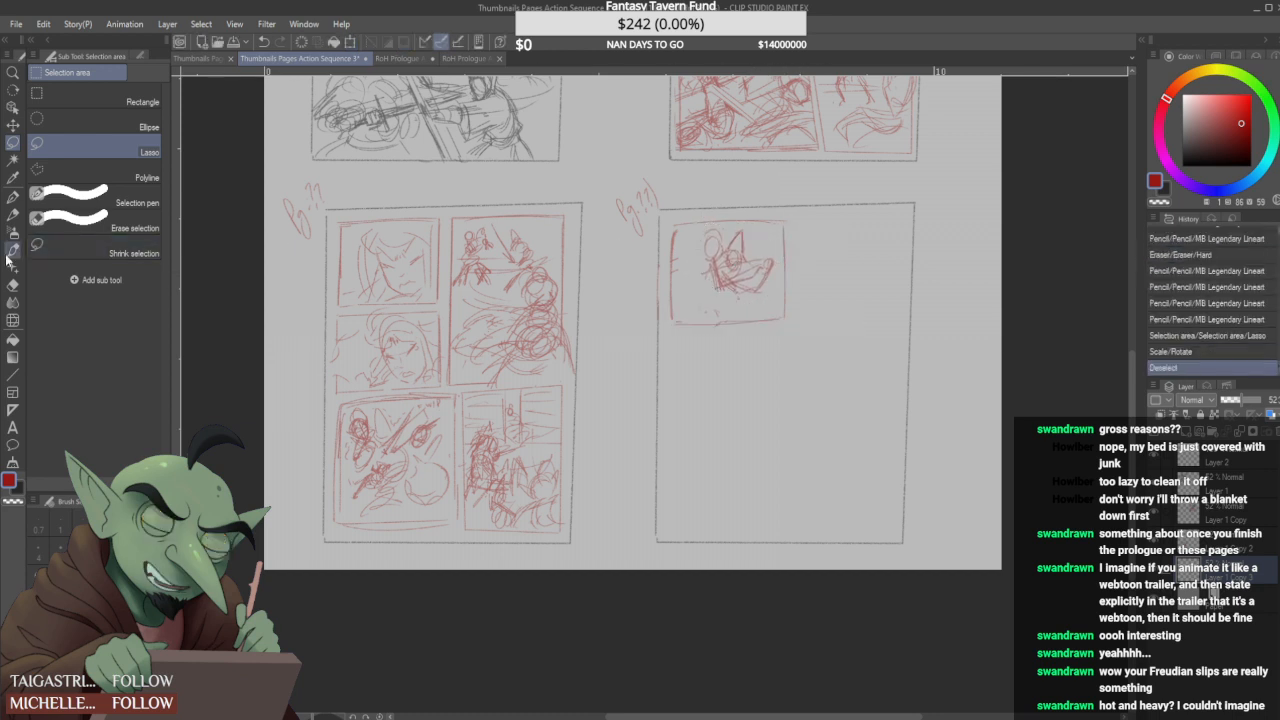
- Sketch the round-headed figure's shoulders, arm and torso beside the hooded figure and add hair around its head
click(13, 214)
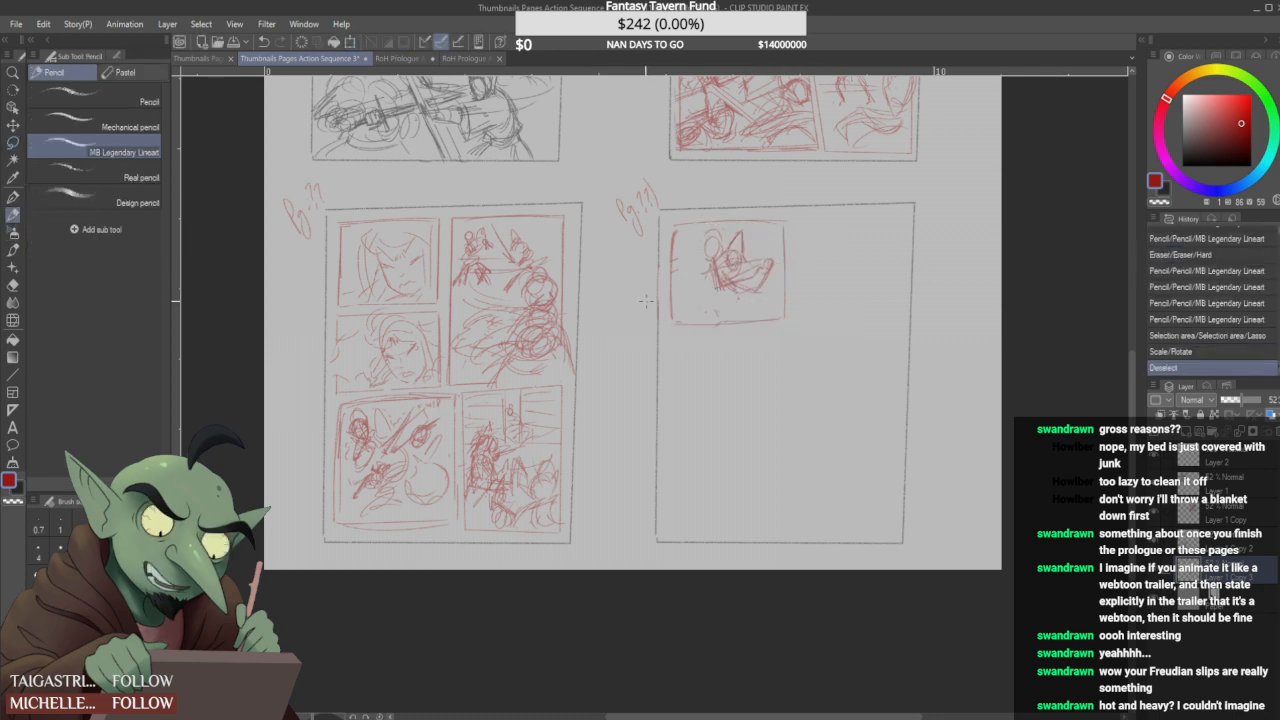
drag(710, 263, 697, 275)
mouse_move(698, 272)
mouse_down()
mouse_move(687, 241)
mouse_move(691, 258)
mouse_move(703, 254)
mouse_move(722, 297)
mouse_up()
mouse_move(720, 251)
mouse_down()
mouse_move(701, 290)
mouse_move(694, 272)
mouse_move(711, 255)
mouse_move(706, 302)
mouse_up()
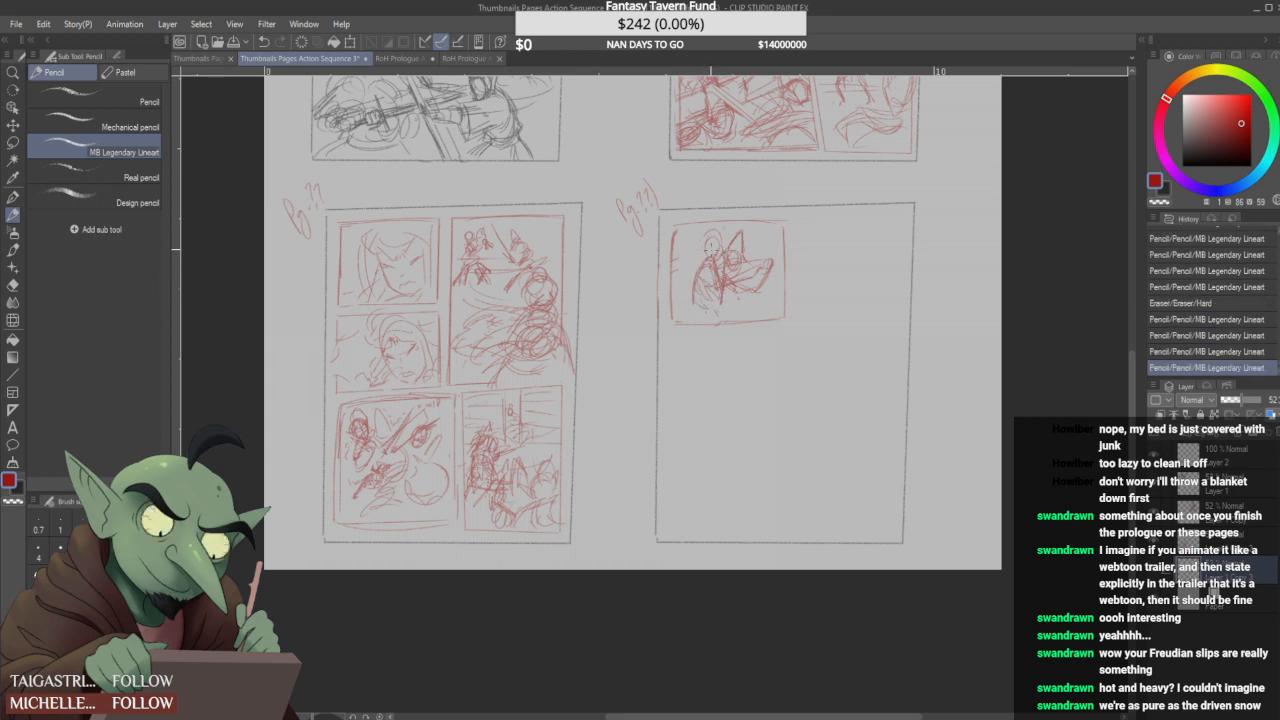
drag(703, 258, 695, 244)
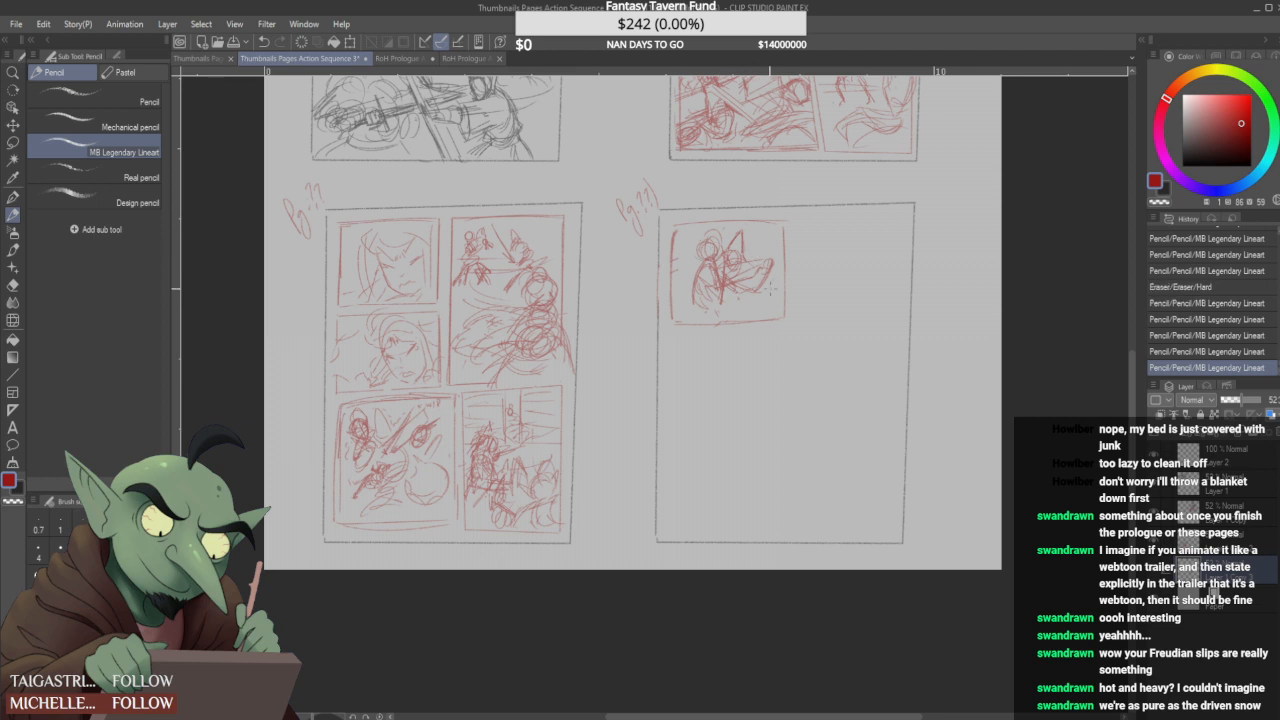
- Replace the first panel's right border with a slanted line and erase the old vertical edge
drag(771, 250, 784, 318)
drag(791, 220, 769, 318)
drag(788, 236, 775, 321)
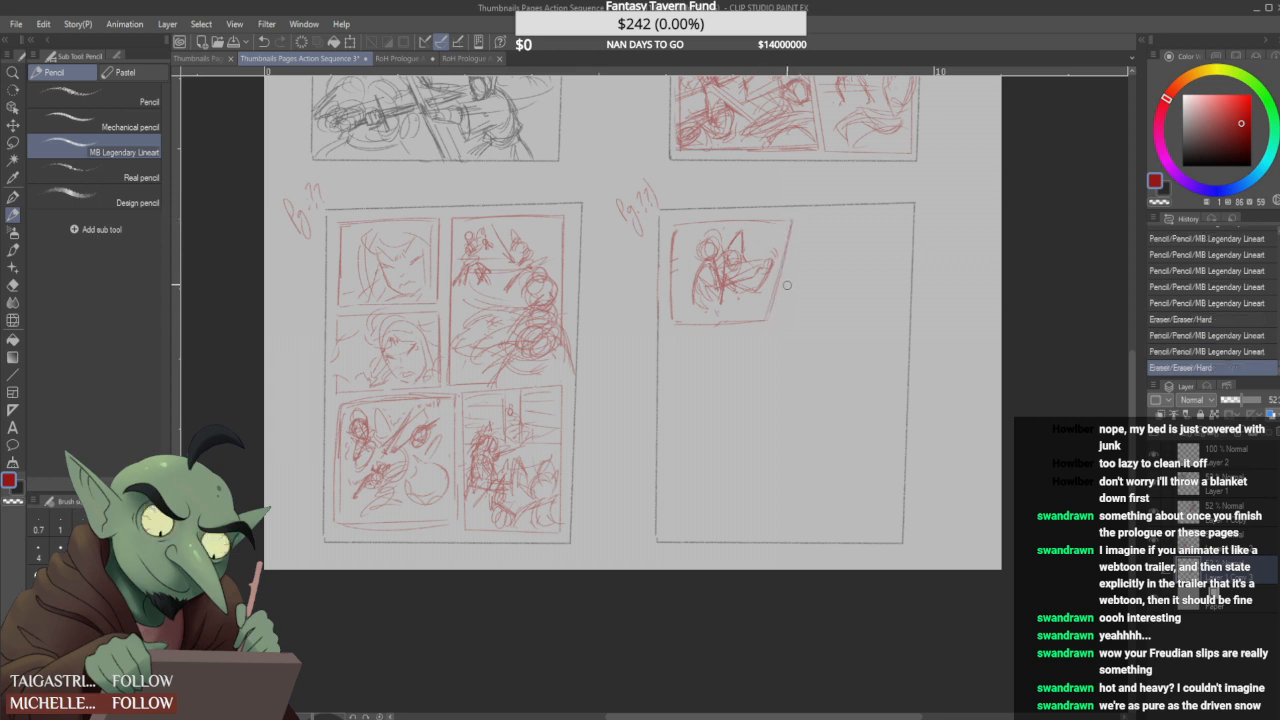
- Isolate both figures again, rotate and enlarge them, and fit them inside the slanted first panel
key(m)
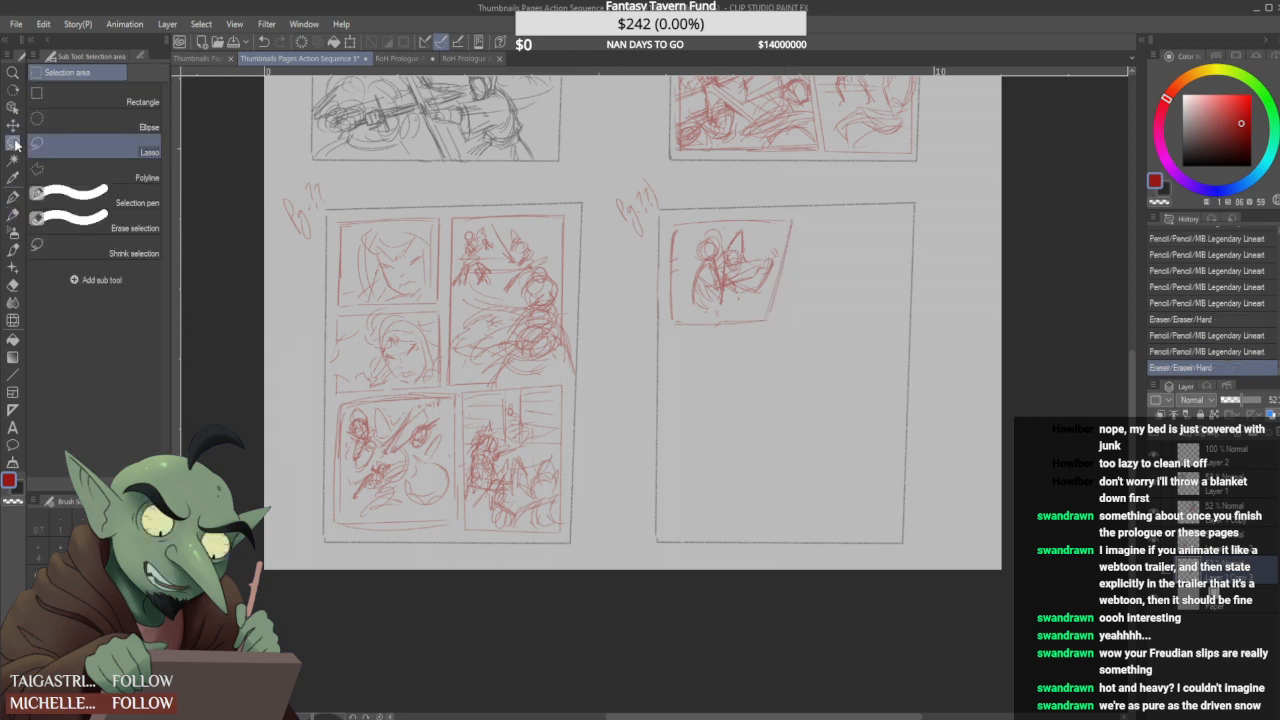
mouse_move(685, 314)
mouse_down()
mouse_move(687, 284)
mouse_move(695, 228)
mouse_move(736, 214)
mouse_move(785, 234)
mouse_move(767, 303)
mouse_move(680, 270)
mouse_move(714, 317)
mouse_move(767, 306)
mouse_up()
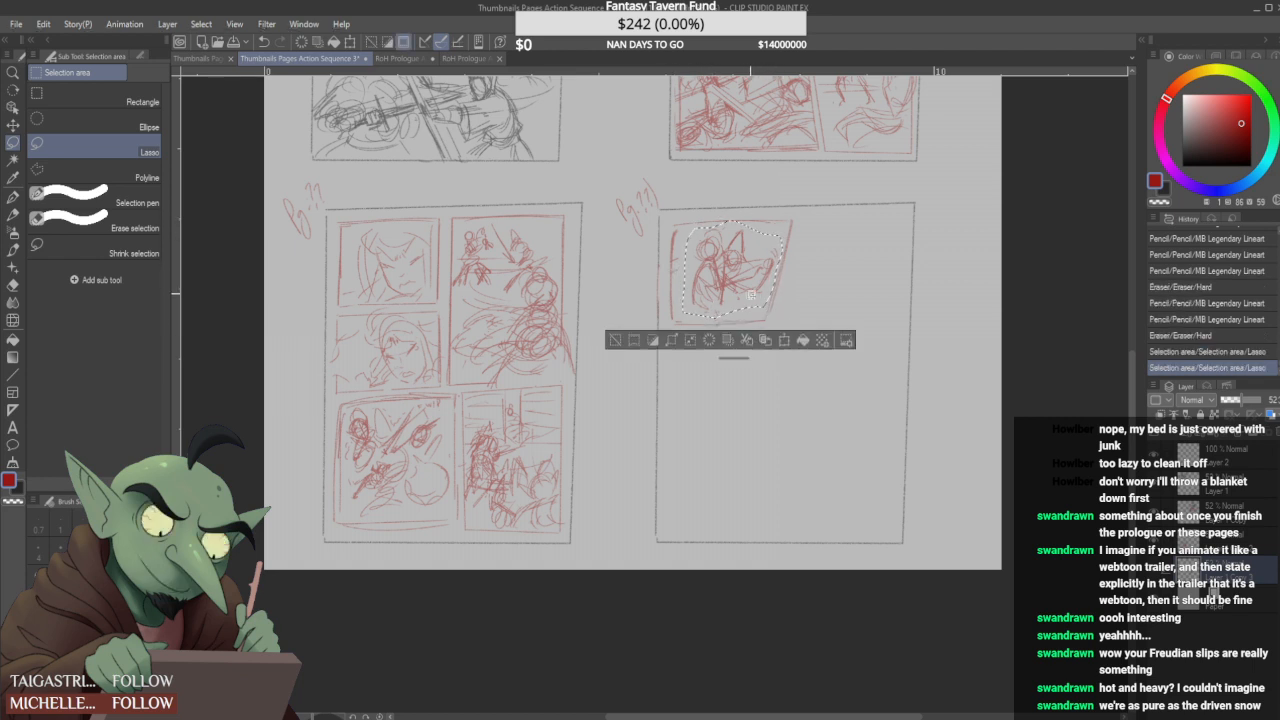
key(ctrl+t)
drag(844, 228, 846, 242)
mouse_move(777, 324)
mouse_down()
mouse_move(787, 338)
mouse_move(747, 322)
mouse_up()
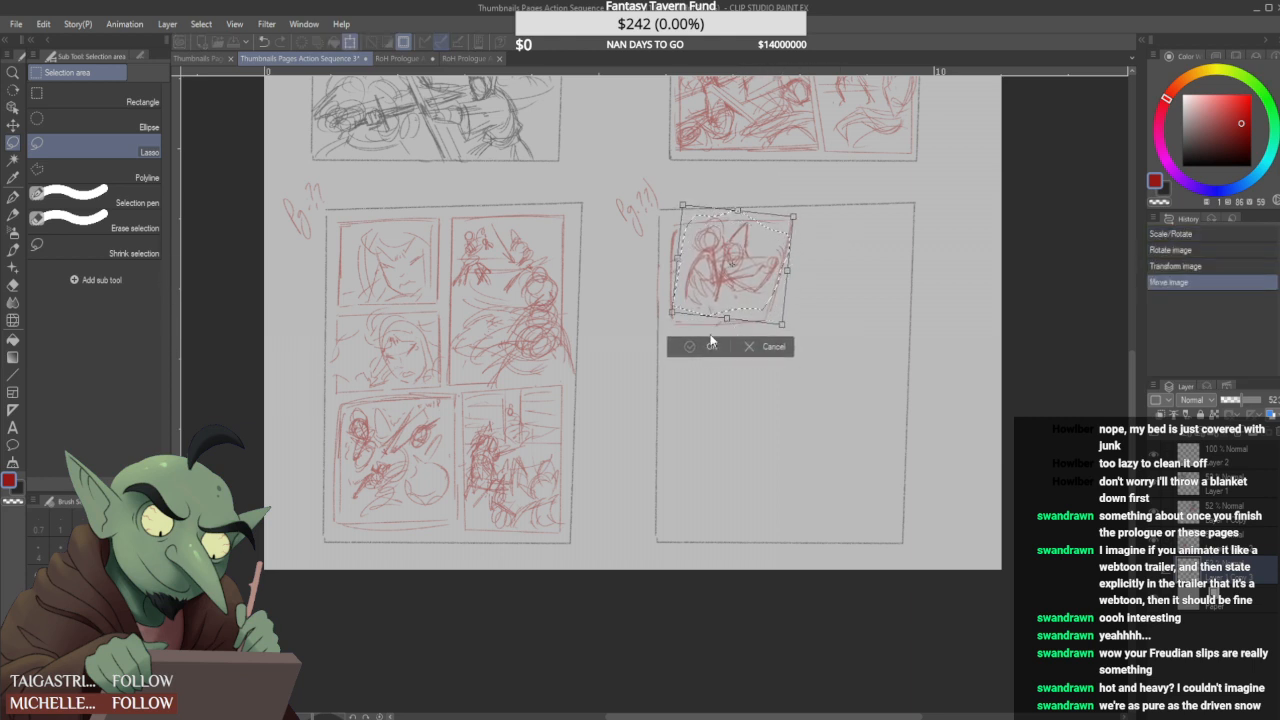
click(709, 346)
key(ctrl+d)
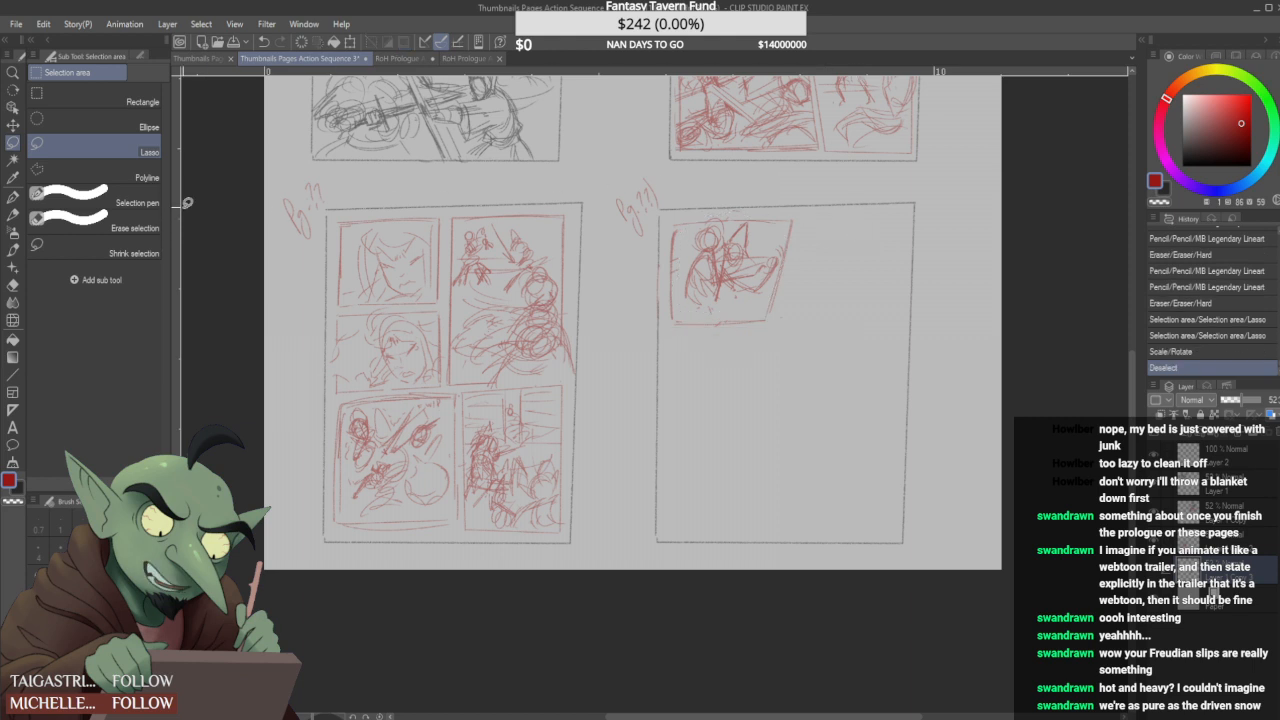
- Try to sketch an outstretched limb with rounded ends in the empty area beside the first panel
click(13, 214)
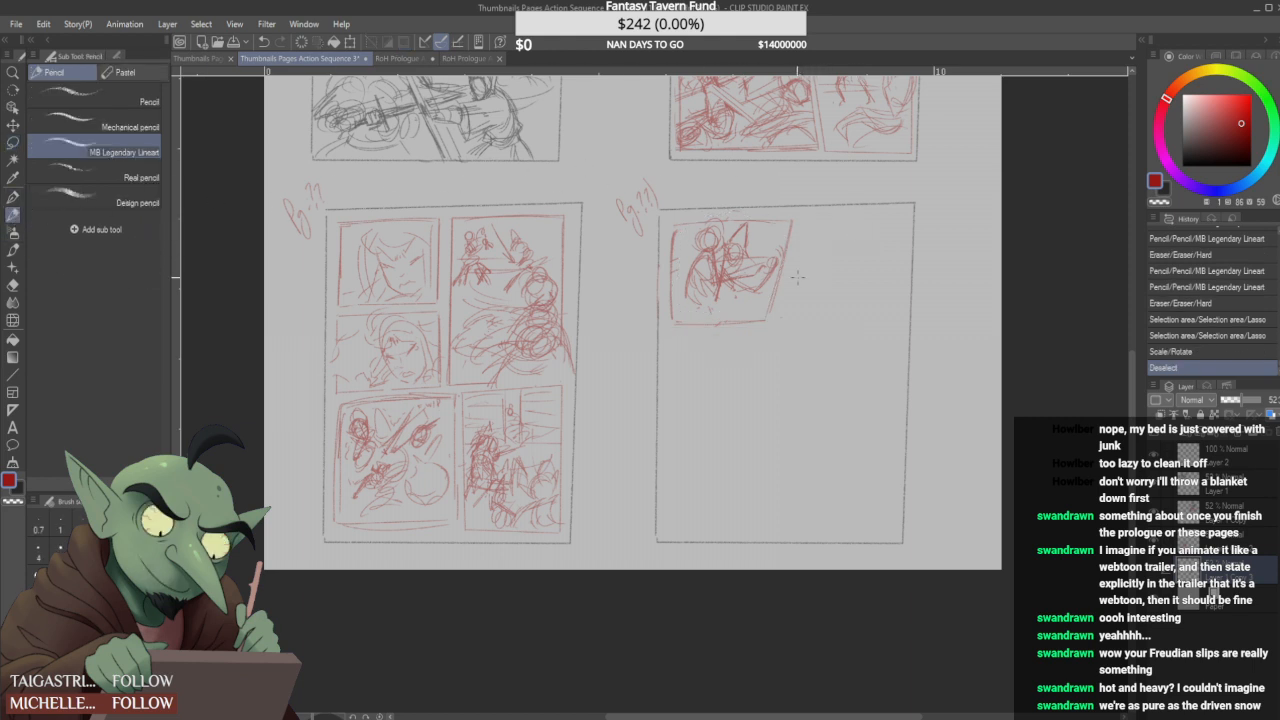
drag(848, 292, 826, 276)
mouse_move(822, 266)
mouse_down()
mouse_move(834, 290)
mouse_move(864, 296)
mouse_up()
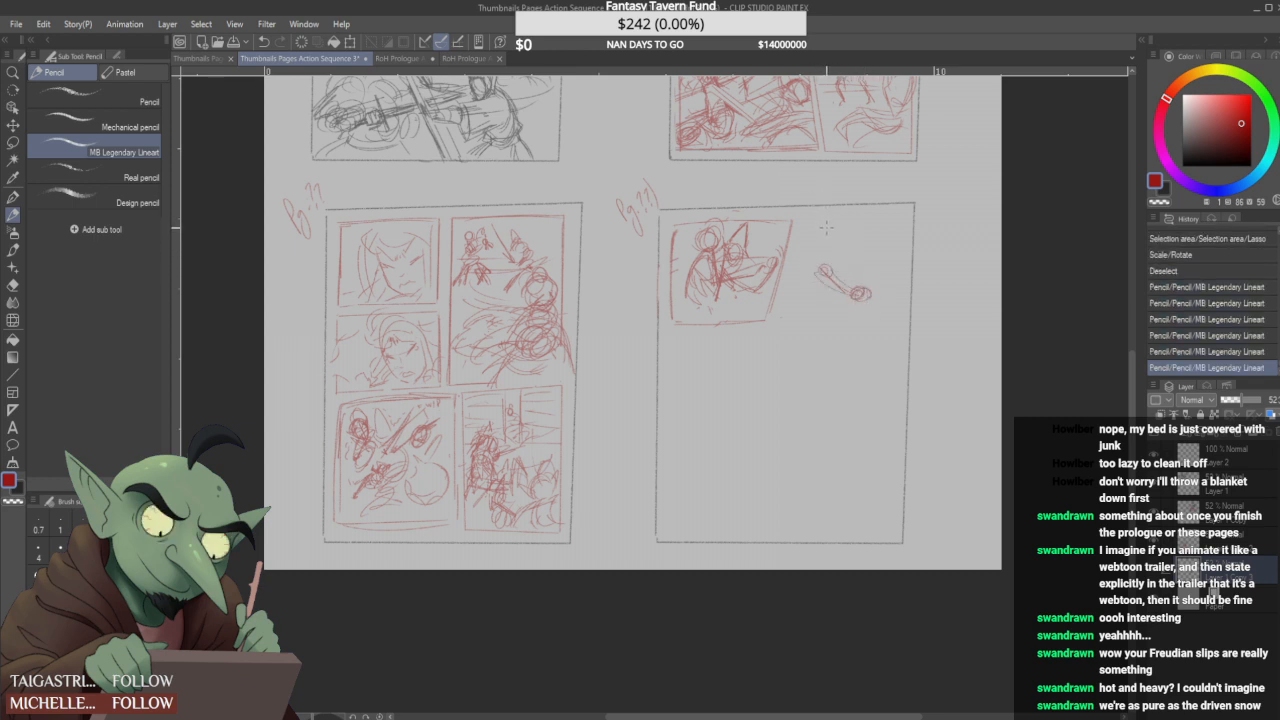
drag(822, 276, 860, 284)
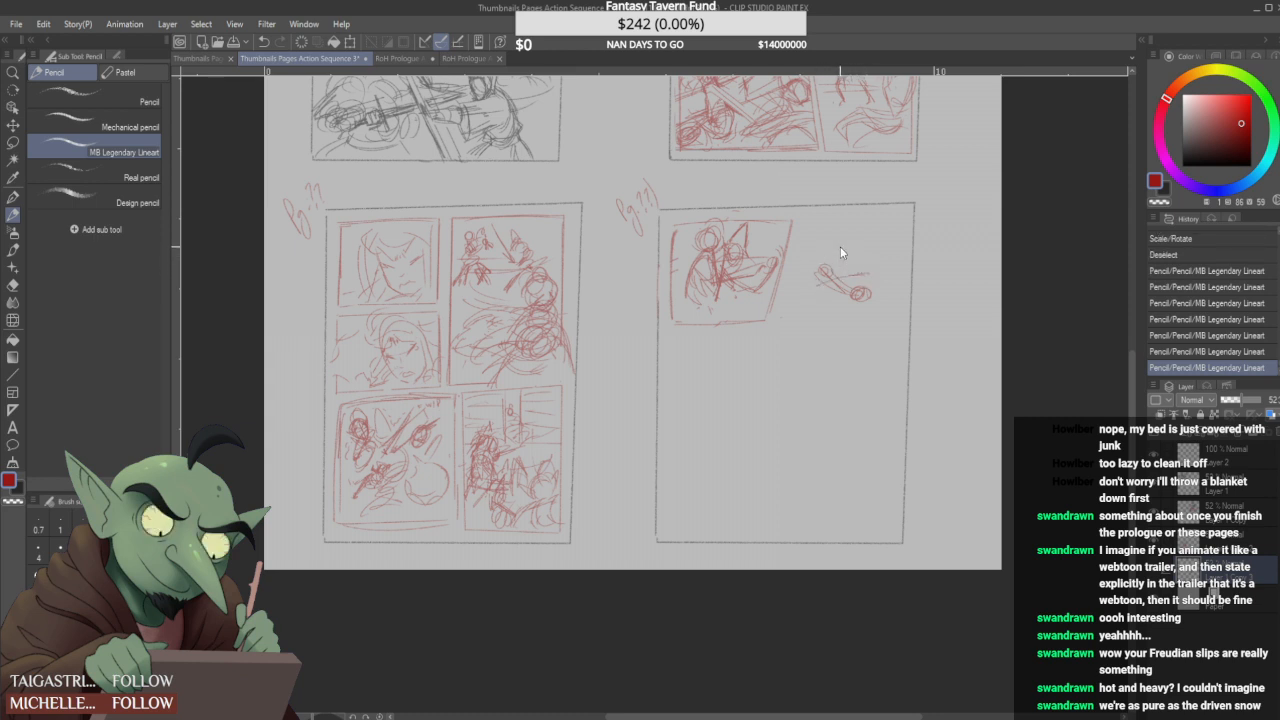
key(ctrl+z)
mouse_move(836, 222)
mouse_down()
mouse_move(822, 236)
mouse_move(832, 220)
mouse_move(838, 240)
mouse_up()
drag(816, 267, 841, 270)
key(ctrl+z)
key(ctrl+z)
key(ctrl+z)
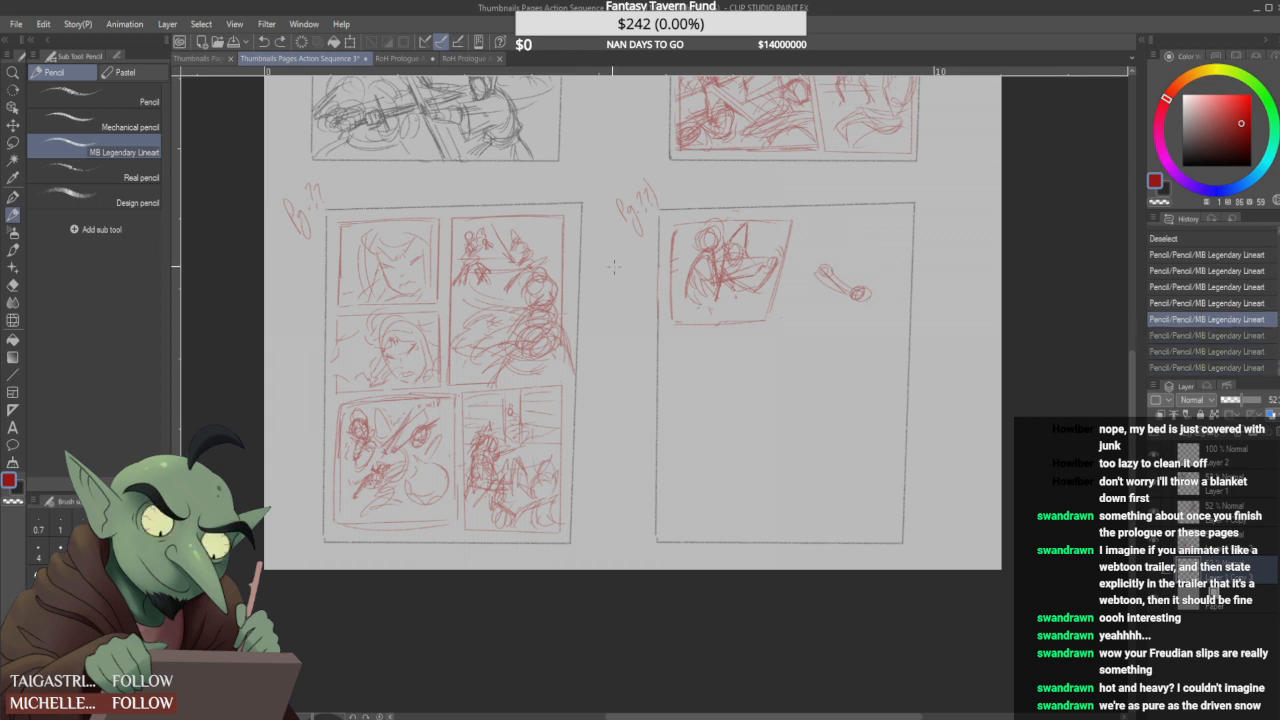
drag(737, 276, 752, 286)
key(ctrl+z)
mouse_move(829, 279)
mouse_down()
mouse_move(811, 276)
mouse_move(837, 291)
mouse_move(881, 280)
mouse_move(829, 303)
mouse_move(842, 292)
mouse_up()
key(ctrl+z)
key(ctrl+z)
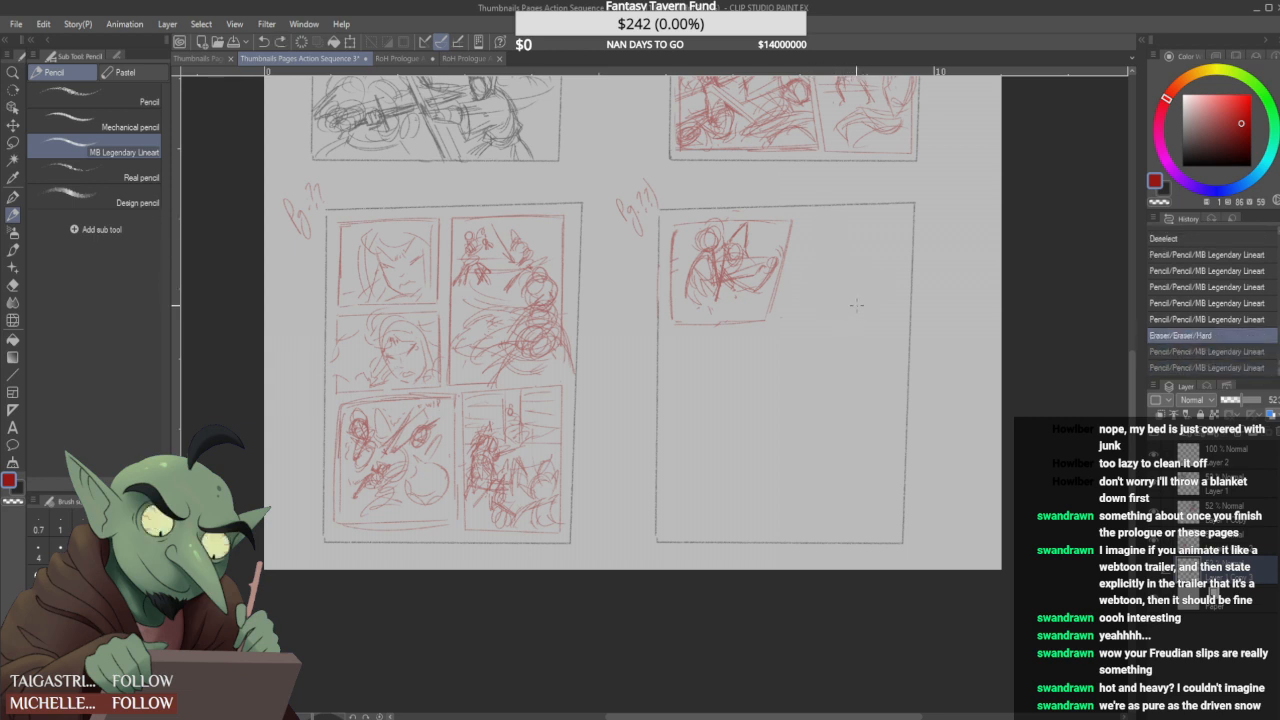
- Rough in two figures beside the first panel with round heads, curved arms and small circles for the hands
drag(835, 295, 874, 305)
drag(875, 303, 839, 293)
mouse_move(841, 289)
mouse_down()
mouse_move(880, 258)
mouse_move(862, 245)
mouse_move(897, 233)
mouse_move(897, 250)
mouse_move(834, 285)
mouse_move(850, 270)
mouse_move(857, 312)
mouse_move(877, 308)
mouse_move(800, 317)
mouse_up()
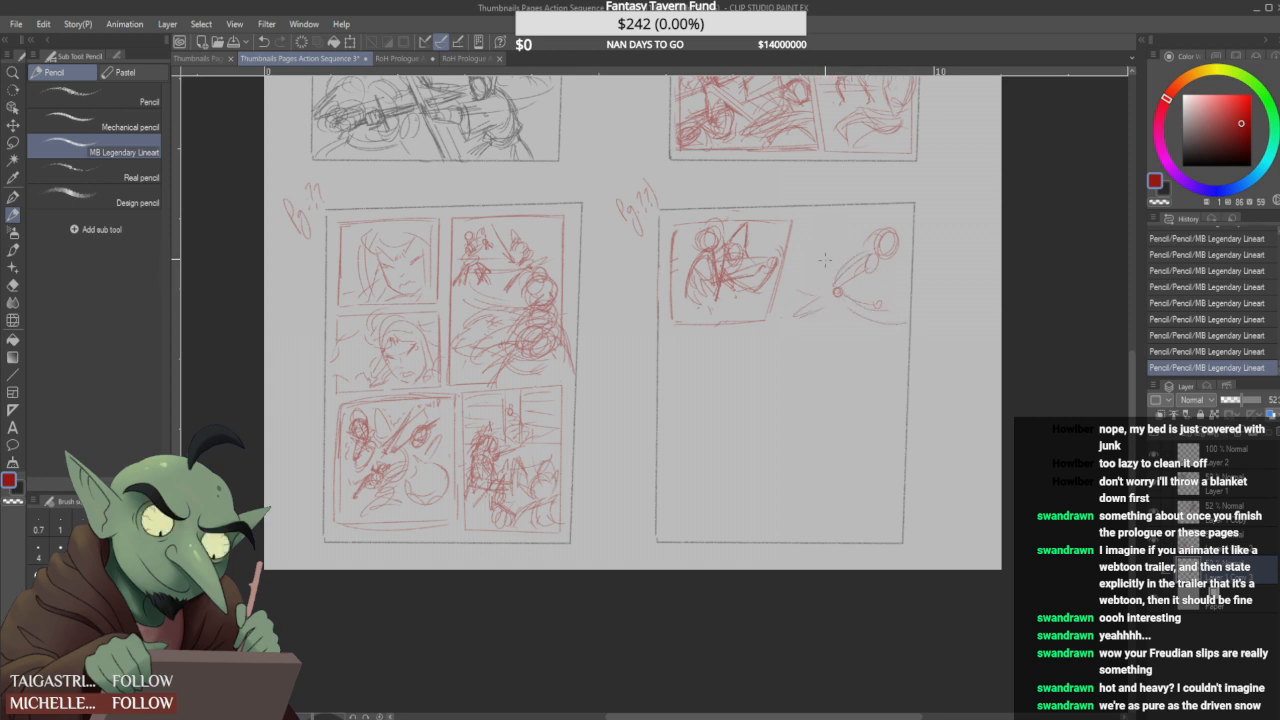
mouse_move(822, 261)
mouse_down()
mouse_move(852, 240)
mouse_move(845, 258)
mouse_up()
key(ctrl+z)
key(ctrl+z)
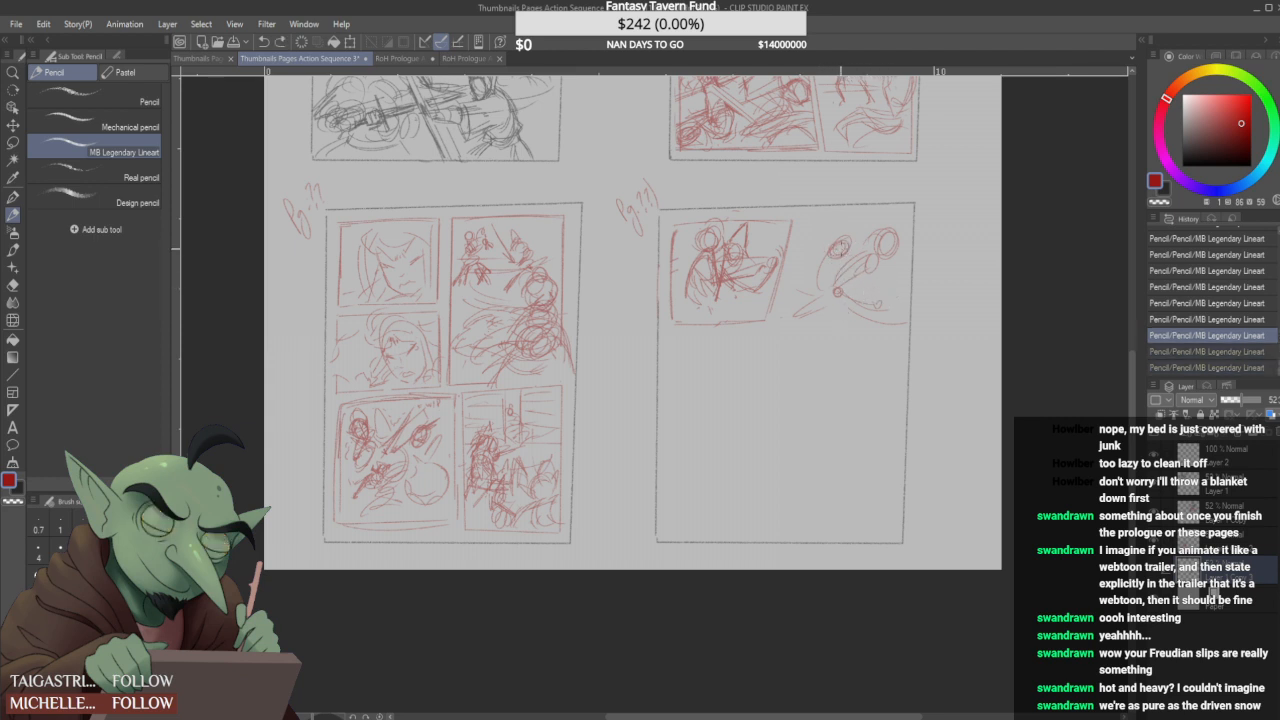
key(ctrl+y)
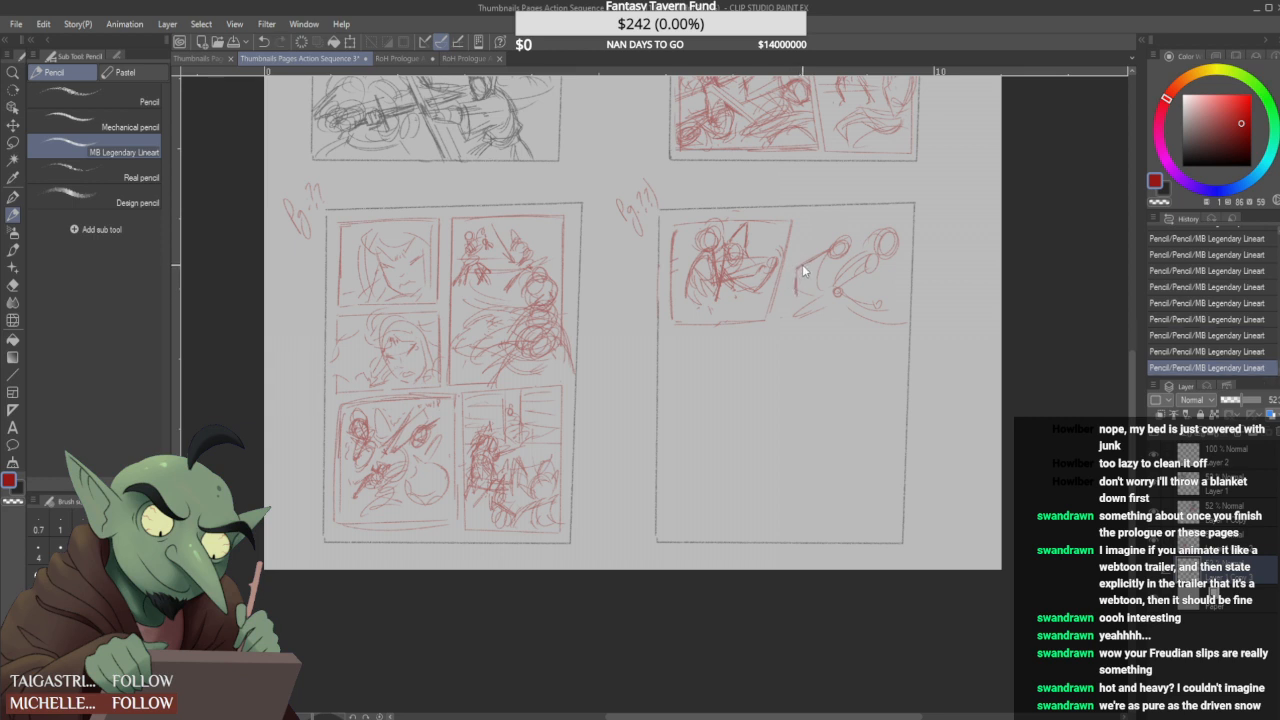
drag(802, 264, 808, 261)
mouse_move(852, 222)
mouse_down()
mouse_move(868, 232)
mouse_move(803, 255)
mouse_move(820, 262)
mouse_move(809, 249)
mouse_move(840, 228)
mouse_up()
mouse_move(806, 280)
mouse_down()
mouse_move(837, 280)
mouse_move(877, 250)
mouse_move(874, 285)
mouse_move(833, 295)
mouse_move(824, 270)
mouse_move(841, 262)
mouse_move(852, 285)
mouse_move(885, 288)
mouse_up()
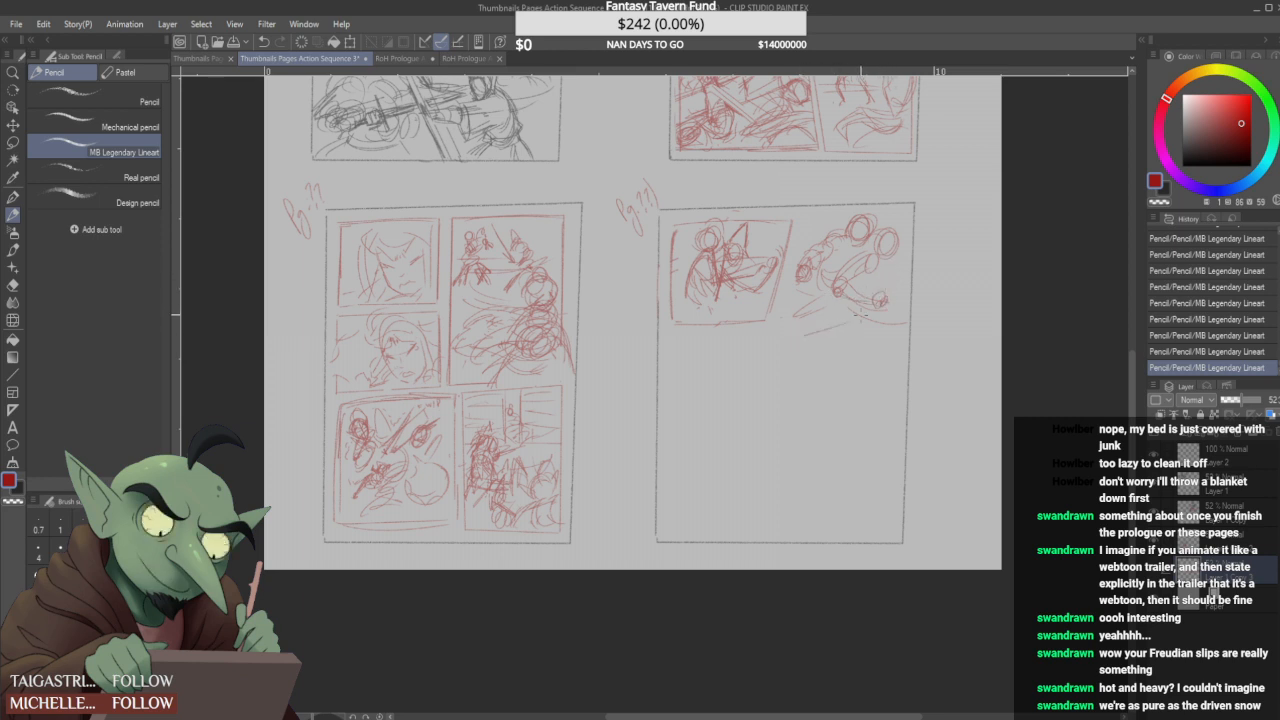
- Add slanted ground lines below the two new figures and give the right-hand one a rounded body and pointed hood
mouse_move(808, 348)
mouse_down()
mouse_move(907, 317)
mouse_move(880, 300)
mouse_up()
key(ctrl+z)
drag(811, 330, 905, 289)
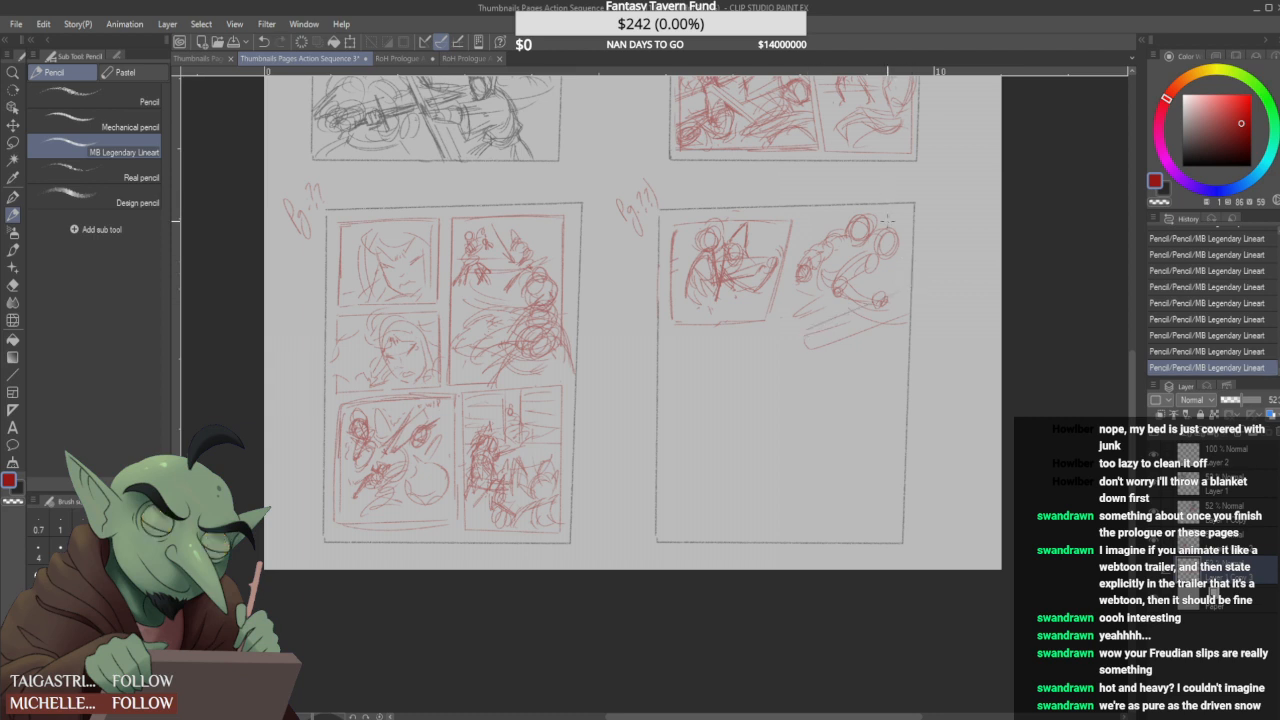
mouse_move(882, 268)
mouse_down()
mouse_move(876, 298)
mouse_move(910, 283)
mouse_up()
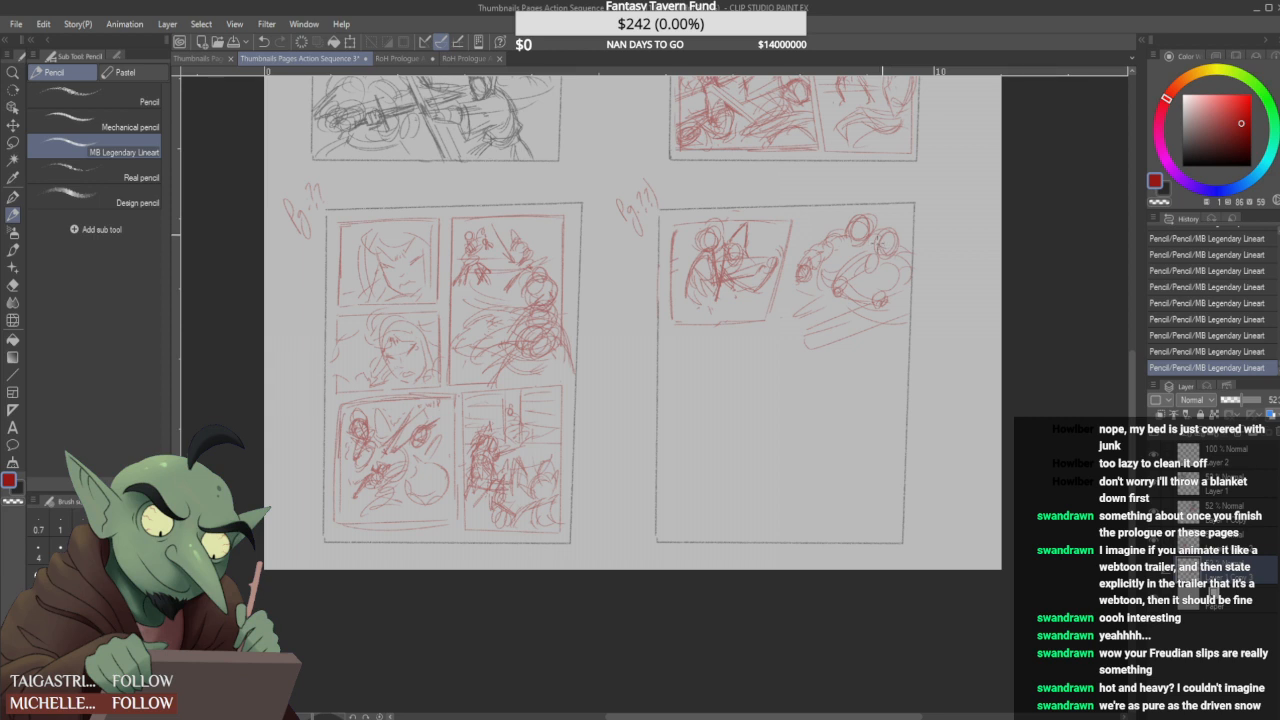
mouse_move(896, 206)
mouse_down()
mouse_move(899, 242)
mouse_move(860, 250)
mouse_up()
- Draw a wide horizontal panel frame beneath the top row and redraw the first panel's lower border to match
drag(684, 337, 908, 334)
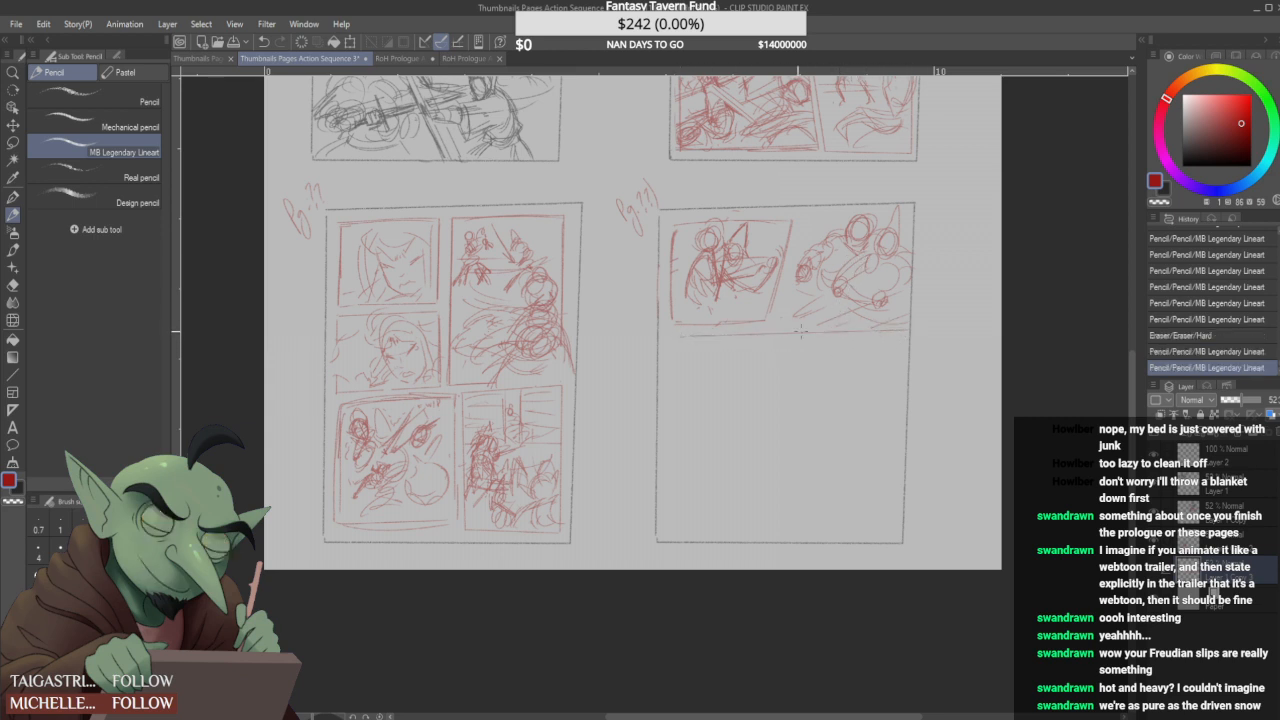
mouse_move(698, 335)
mouse_down()
mouse_move(674, 336)
mouse_move(673, 410)
mouse_move(908, 409)
mouse_up()
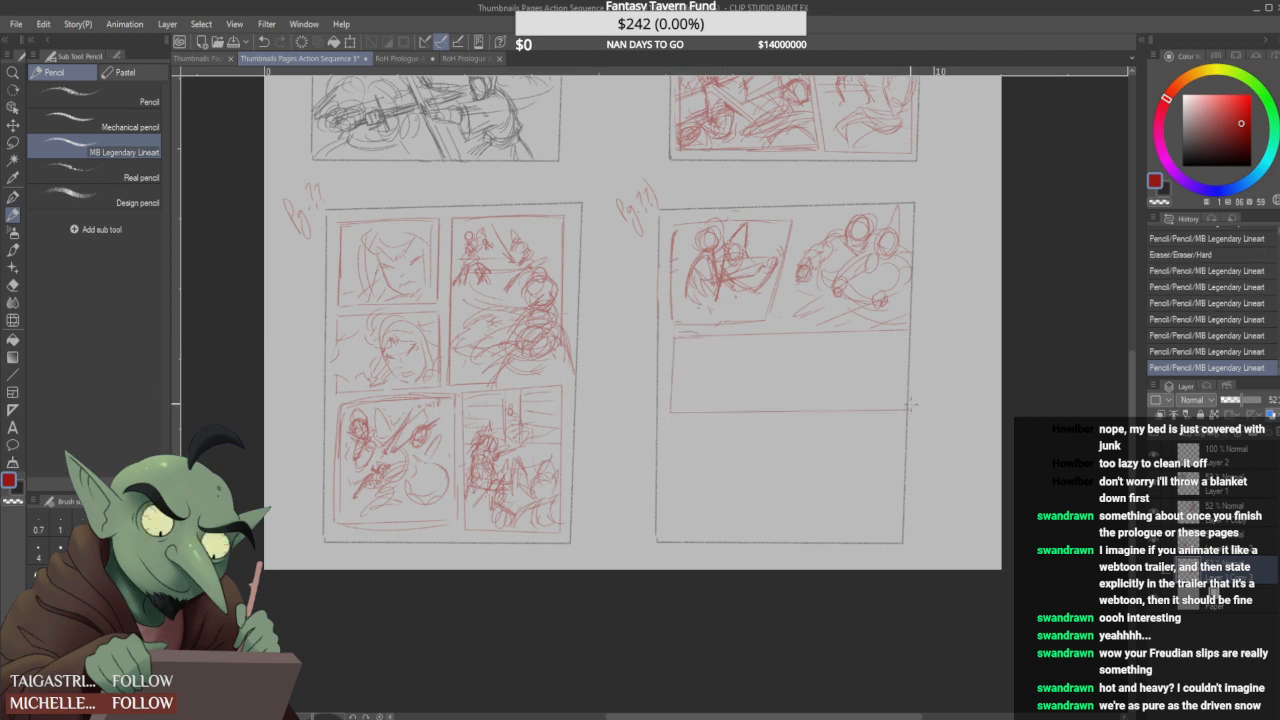
mouse_move(731, 315)
mouse_down()
mouse_move(686, 324)
mouse_move(757, 327)
mouse_move(686, 328)
mouse_move(766, 329)
mouse_move(770, 309)
mouse_up()
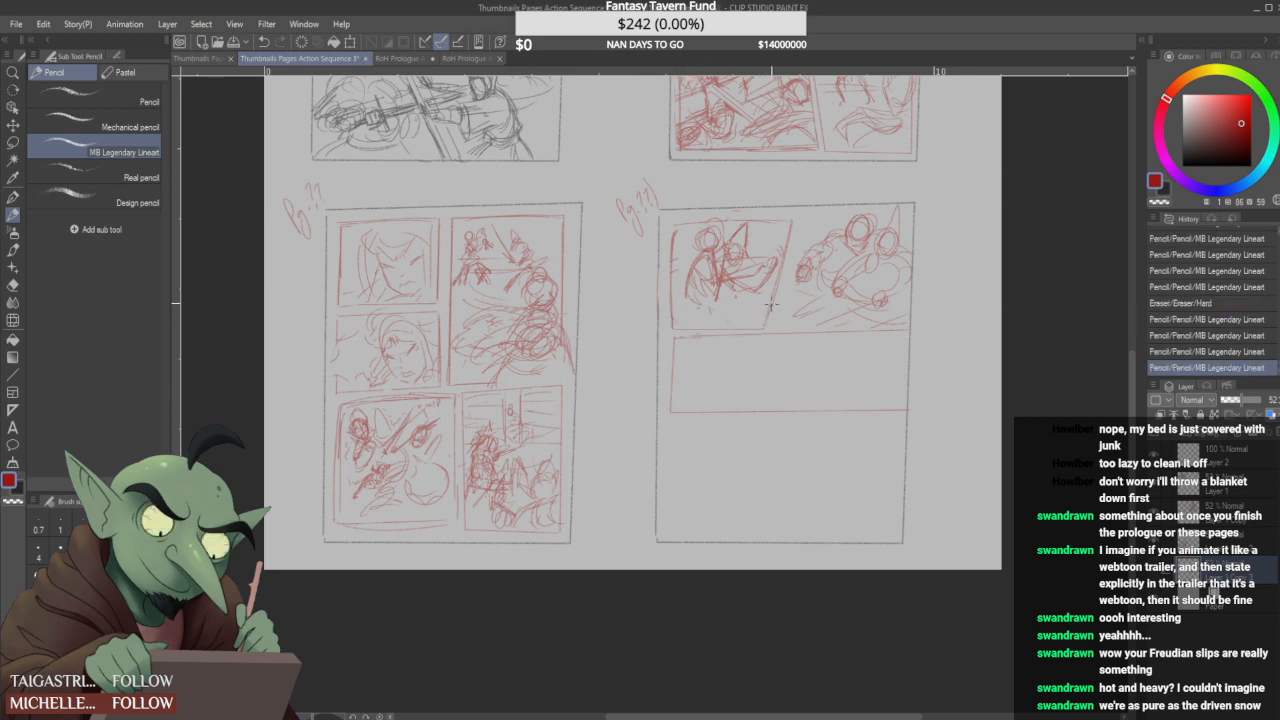
- Refine the second panel's figures with hair, arm and body strokes, and clean up the lines around them
scroll(797, 205, down, 1)
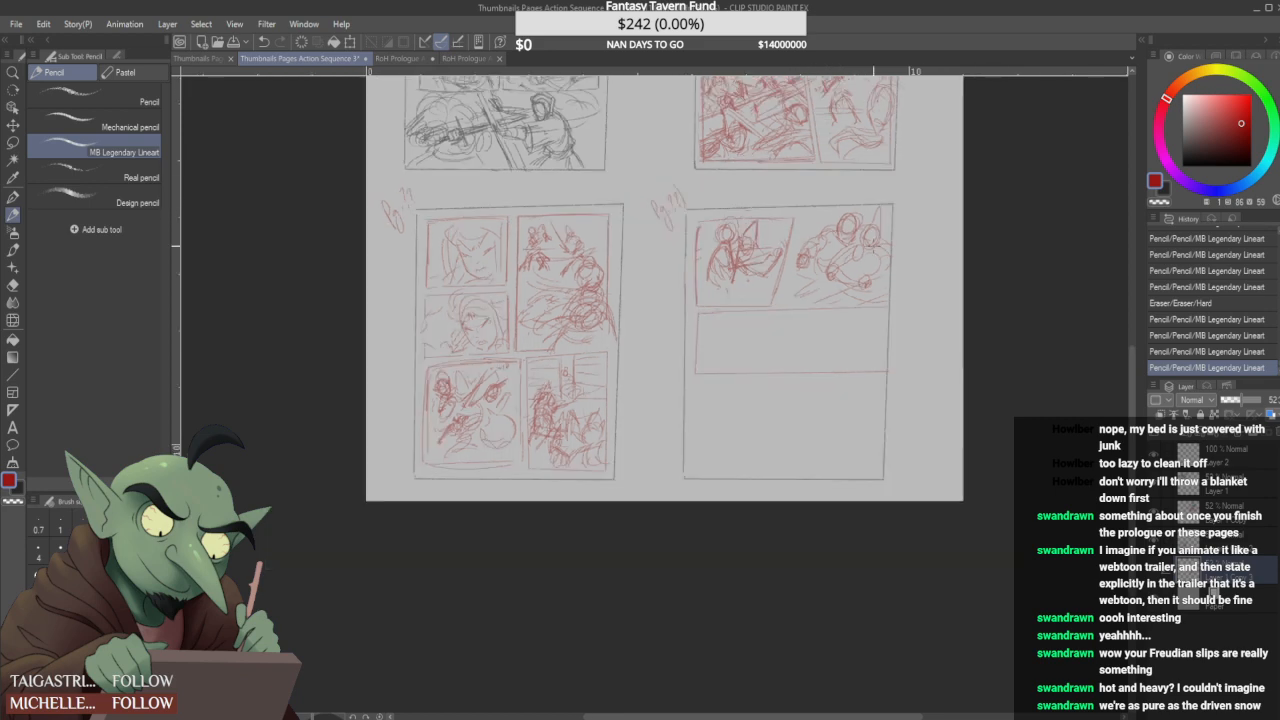
scroll(960, 285, up, 1)
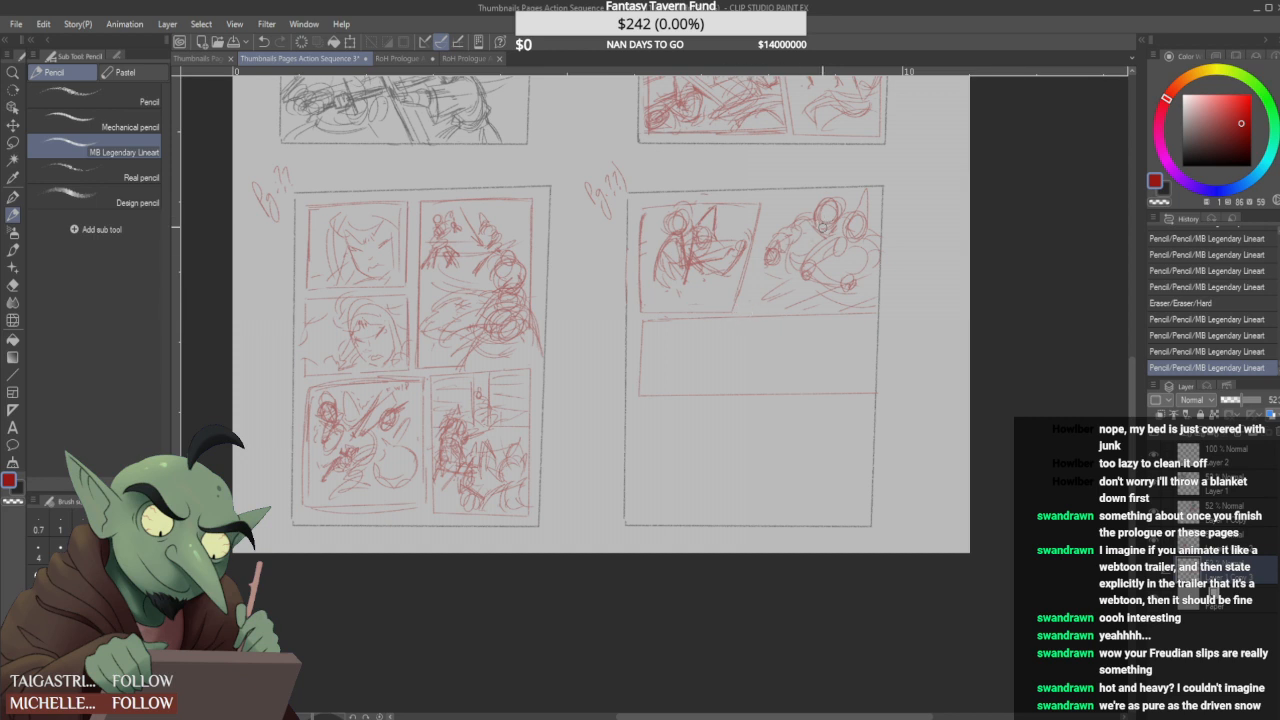
drag(826, 210, 849, 207)
mouse_move(792, 268)
mouse_down()
mouse_move(787, 289)
mouse_move(803, 303)
mouse_up()
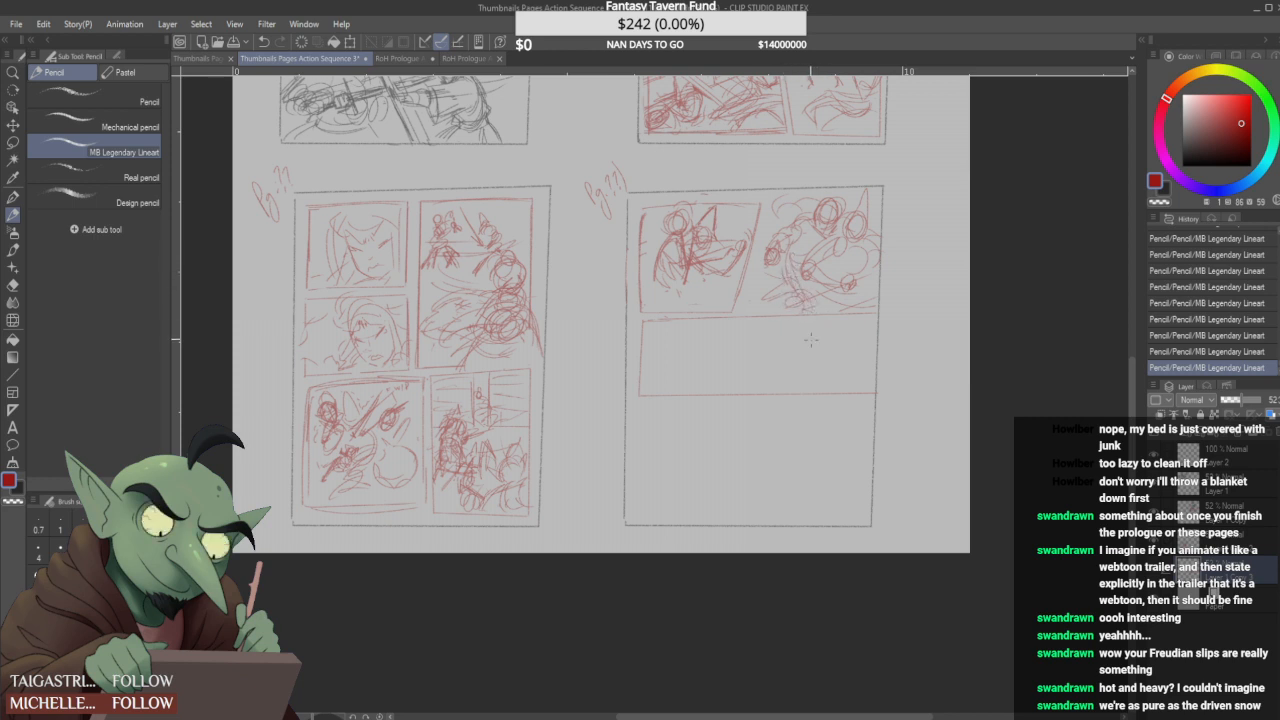
drag(791, 245, 787, 294)
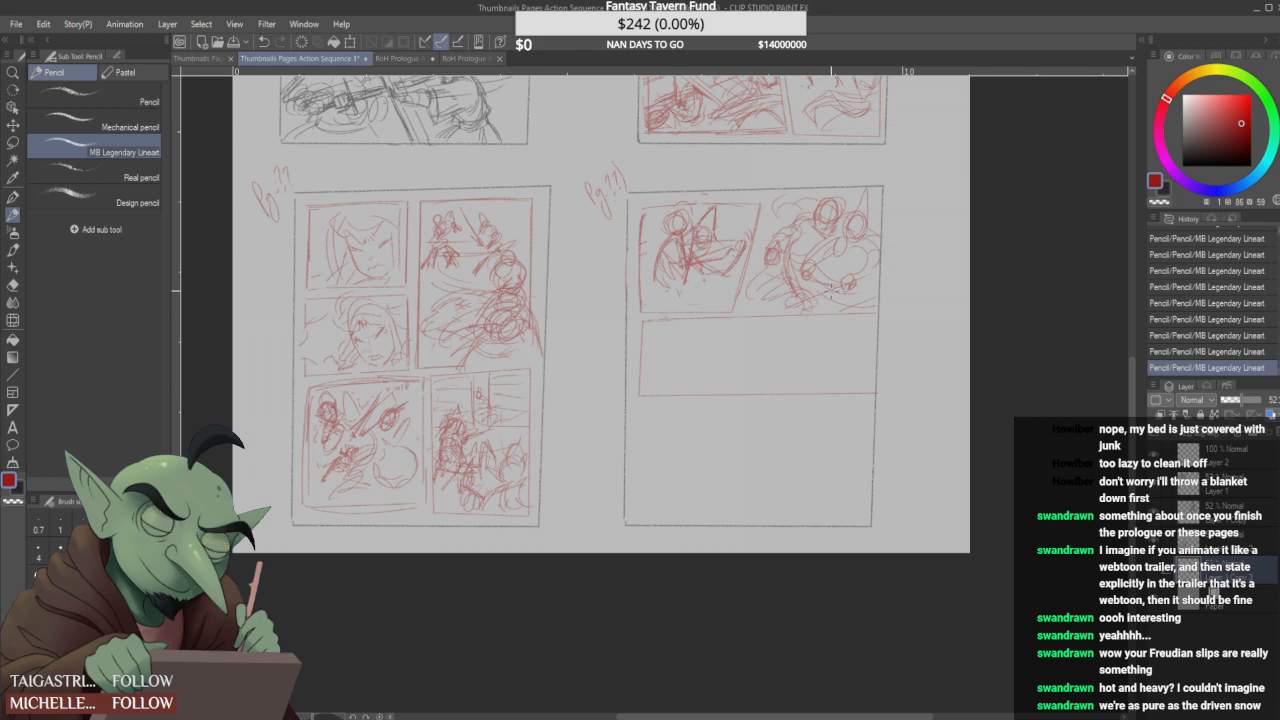
mouse_move(828, 301)
mouse_down()
mouse_move(866, 287)
mouse_move(829, 288)
mouse_move(868, 290)
mouse_move(867, 268)
mouse_move(819, 302)
mouse_move(832, 310)
mouse_up()
mouse_move(850, 294)
mouse_down()
mouse_move(825, 307)
mouse_move(858, 295)
mouse_up()
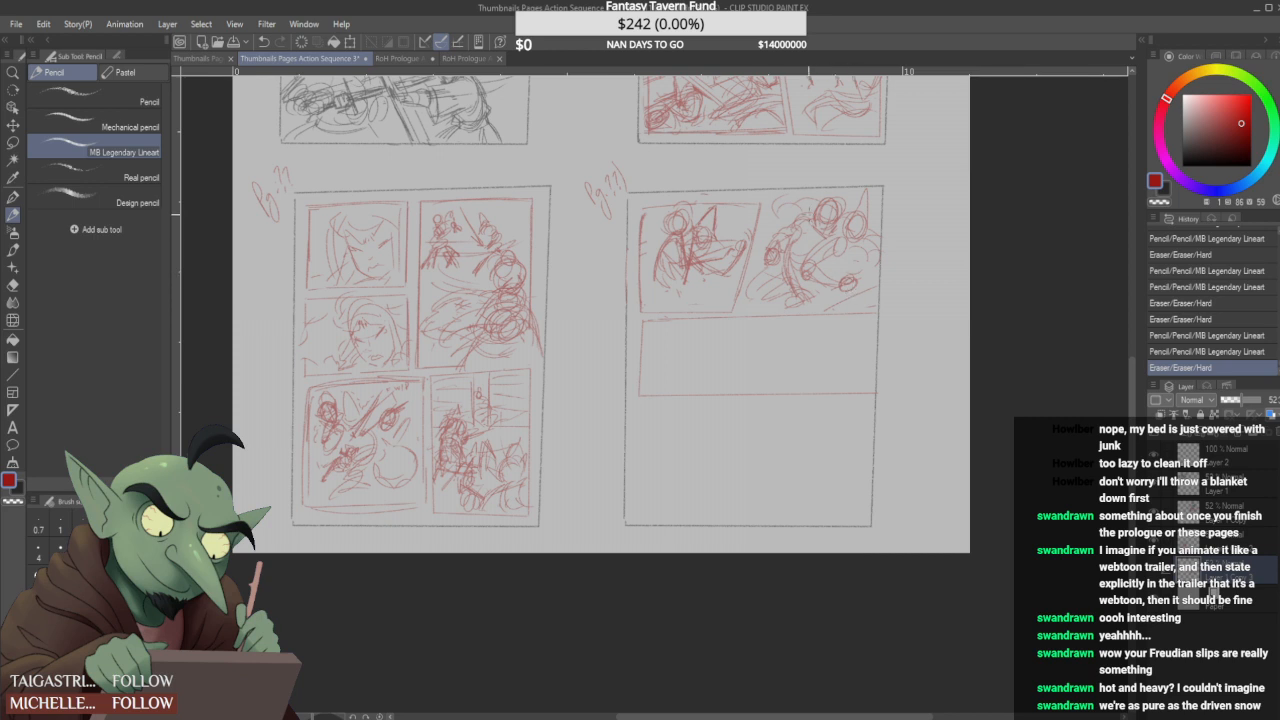
mouse_move(762, 230)
mouse_down()
mouse_move(772, 218)
mouse_move(762, 252)
mouse_up()
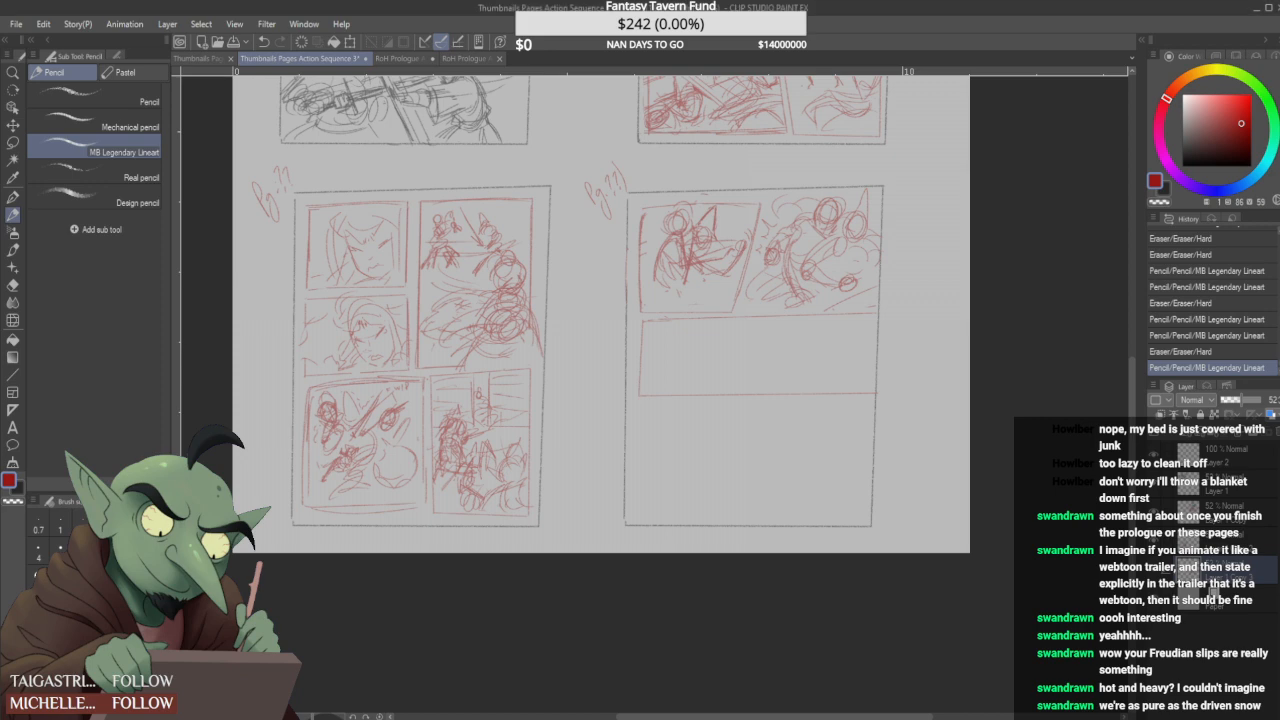
- Redraw the wide panel's side border and corner on the fourth page with firmer red strokes
scroll(622, 274, down, 1)
scroll(659, 324, up, 2)
drag(613, 294, 606, 403)
mouse_move(613, 342)
mouse_down()
mouse_move(614, 376)
mouse_move(613, 294)
mouse_up()
drag(606, 391, 619, 405)
drag(606, 299, 648, 282)
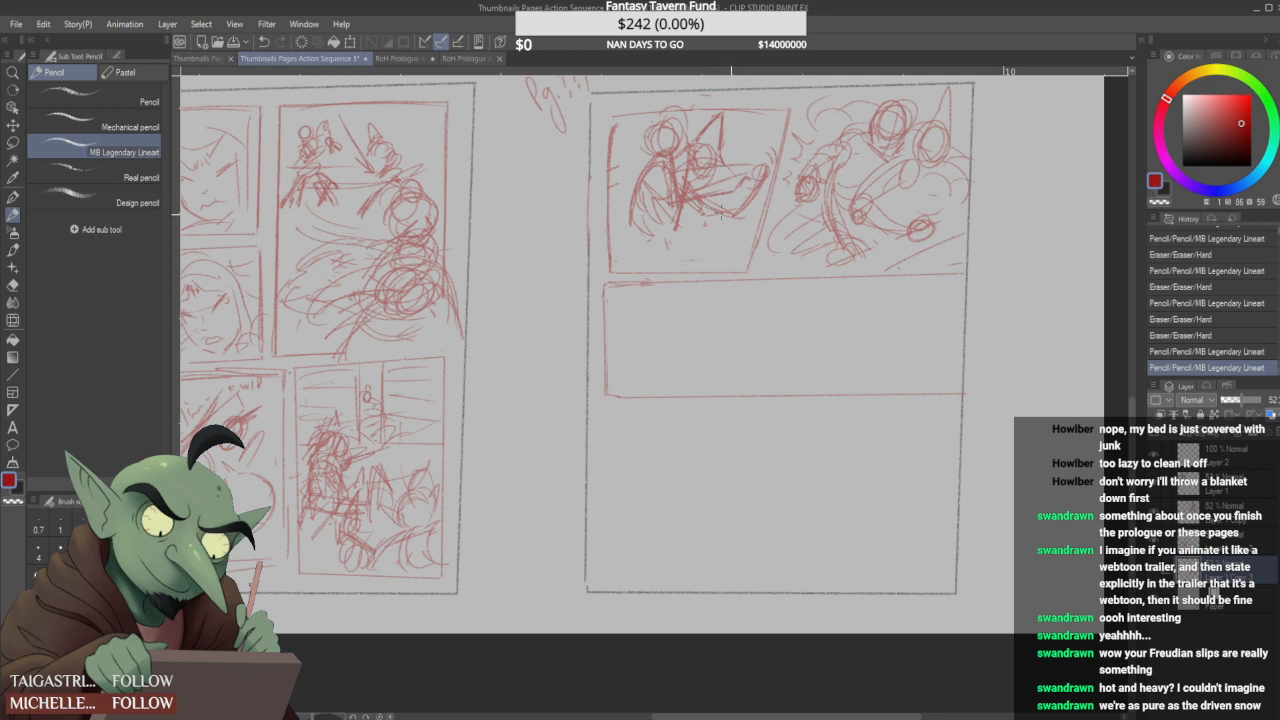
- Darken the body and arm of the figures in the fourth page's first panel with short sketch strokes
drag(712, 208, 740, 215)
mouse_move(722, 209)
mouse_down()
mouse_move(744, 214)
mouse_move(752, 190)
mouse_move(753, 221)
mouse_move(738, 207)
mouse_up()
mouse_move(724, 208)
mouse_down()
mouse_move(744, 212)
mouse_move(758, 188)
mouse_move(735, 236)
mouse_move(685, 244)
mouse_up()
mouse_move(711, 198)
mouse_down()
mouse_move(734, 211)
mouse_move(731, 228)
mouse_up()
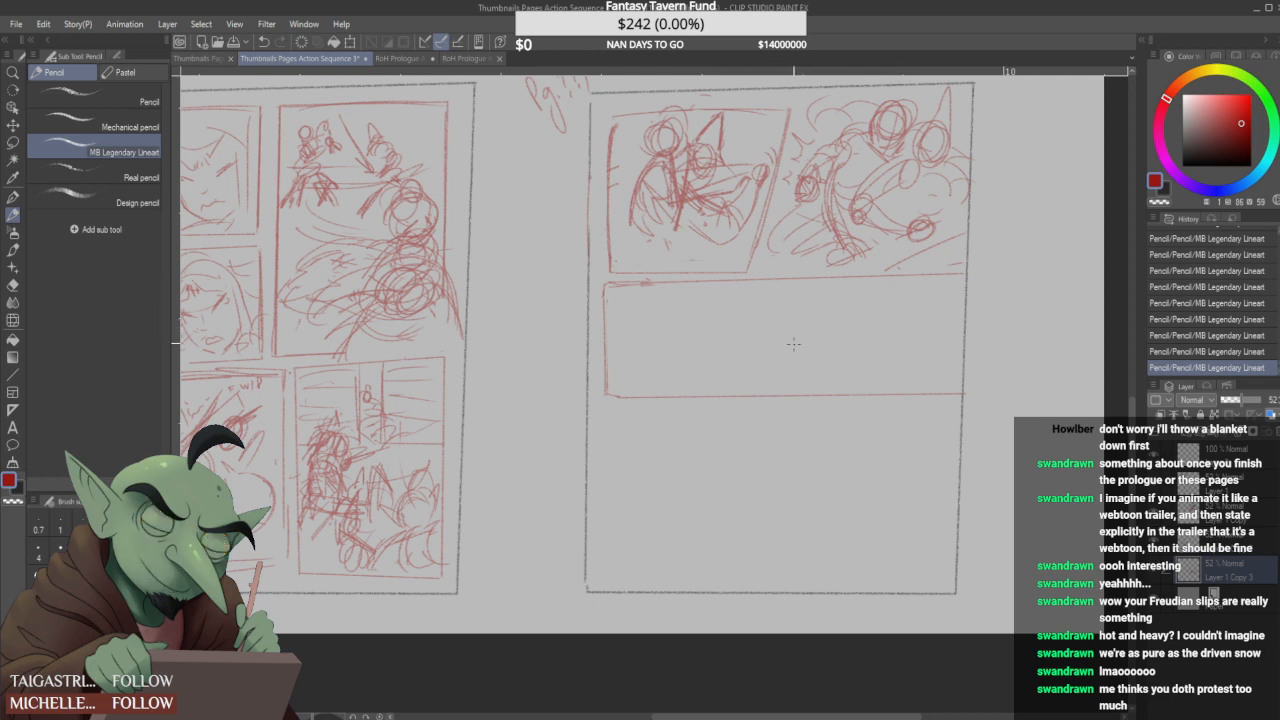
- Rough in two figures in the wide panel with round heads, angled arm lines and small circles for the hands
drag(764, 325, 787, 352)
mouse_move(764, 323)
mouse_down()
mouse_move(810, 318)
mouse_move(802, 303)
mouse_move(868, 351)
mouse_move(829, 358)
mouse_move(850, 338)
mouse_move(818, 344)
mouse_up()
mouse_move(690, 328)
mouse_down()
mouse_move(678, 350)
mouse_move(704, 354)
mouse_up()
mouse_move(696, 304)
mouse_down()
mouse_move(686, 330)
mouse_move(710, 320)
mouse_move(690, 326)
mouse_up()
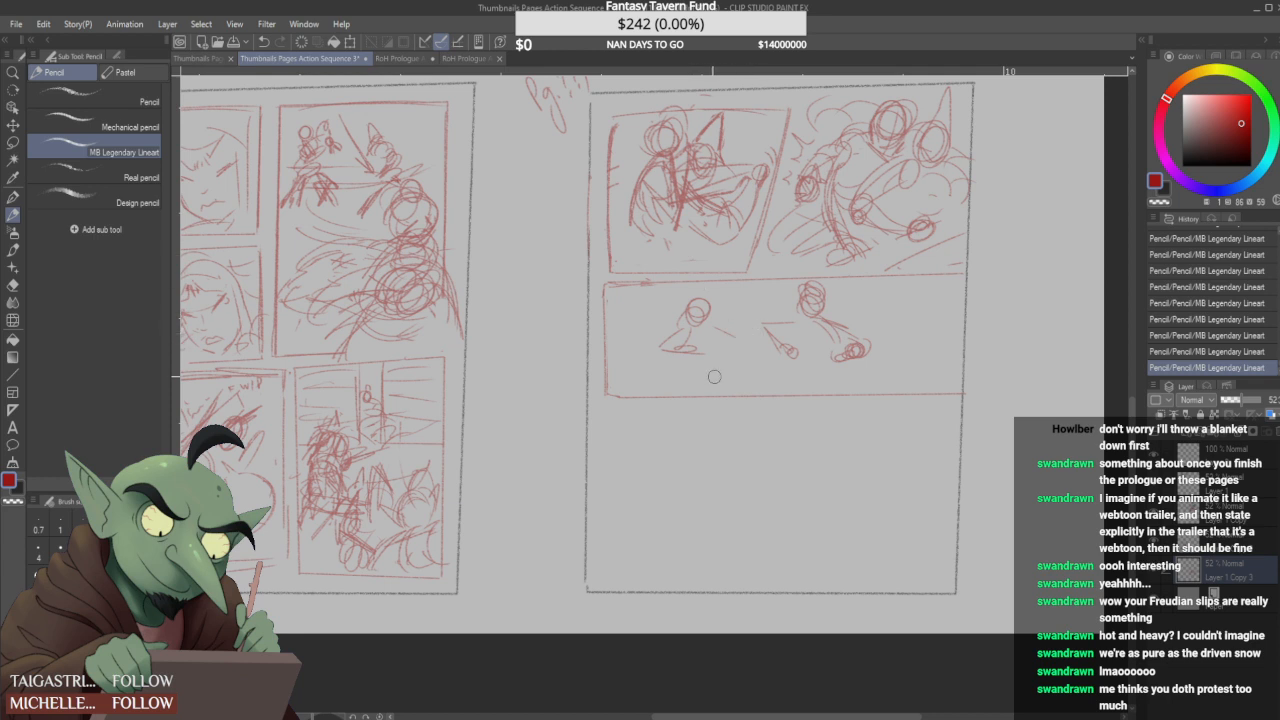
- Redraw the wide panel's lower border slightly higher and add arm, hand and hair strokes to its left-hand figure
mouse_move(640, 395)
mouse_down()
mouse_move(948, 396)
mouse_move(620, 396)
mouse_move(656, 381)
mouse_move(906, 384)
mouse_move(618, 374)
mouse_up()
drag(612, 374, 962, 369)
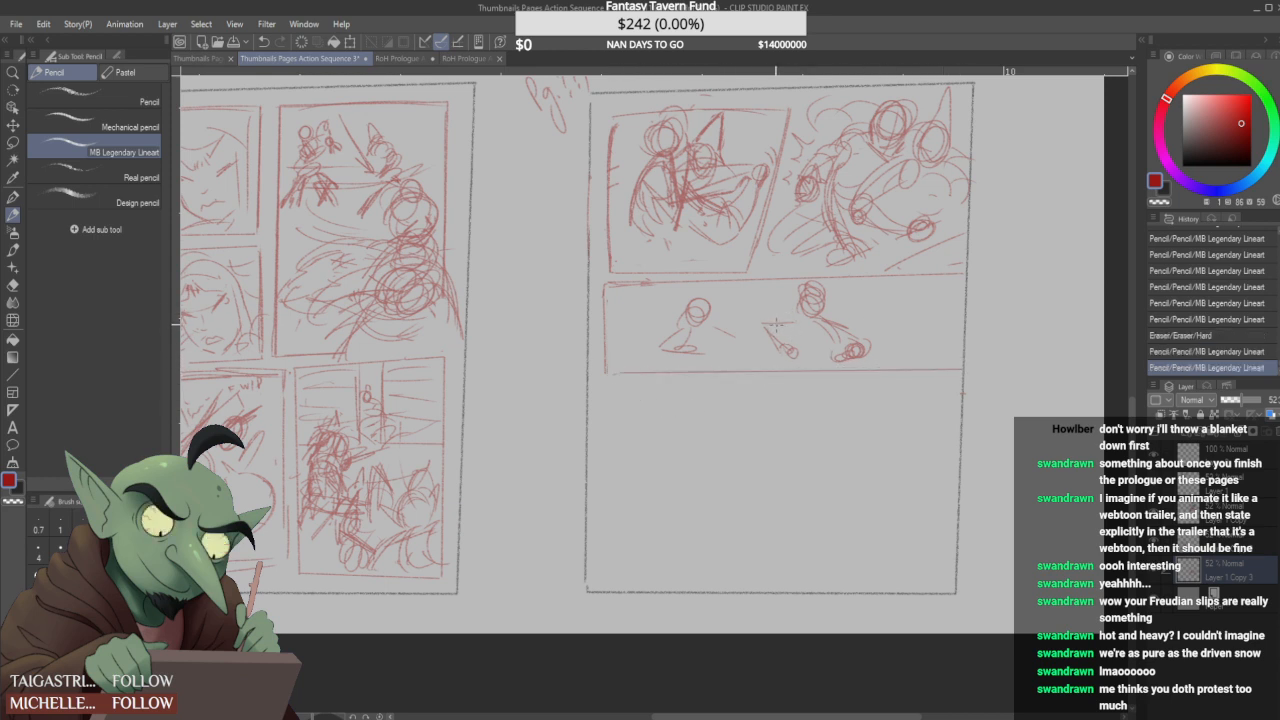
drag(684, 346, 697, 356)
drag(709, 334, 716, 357)
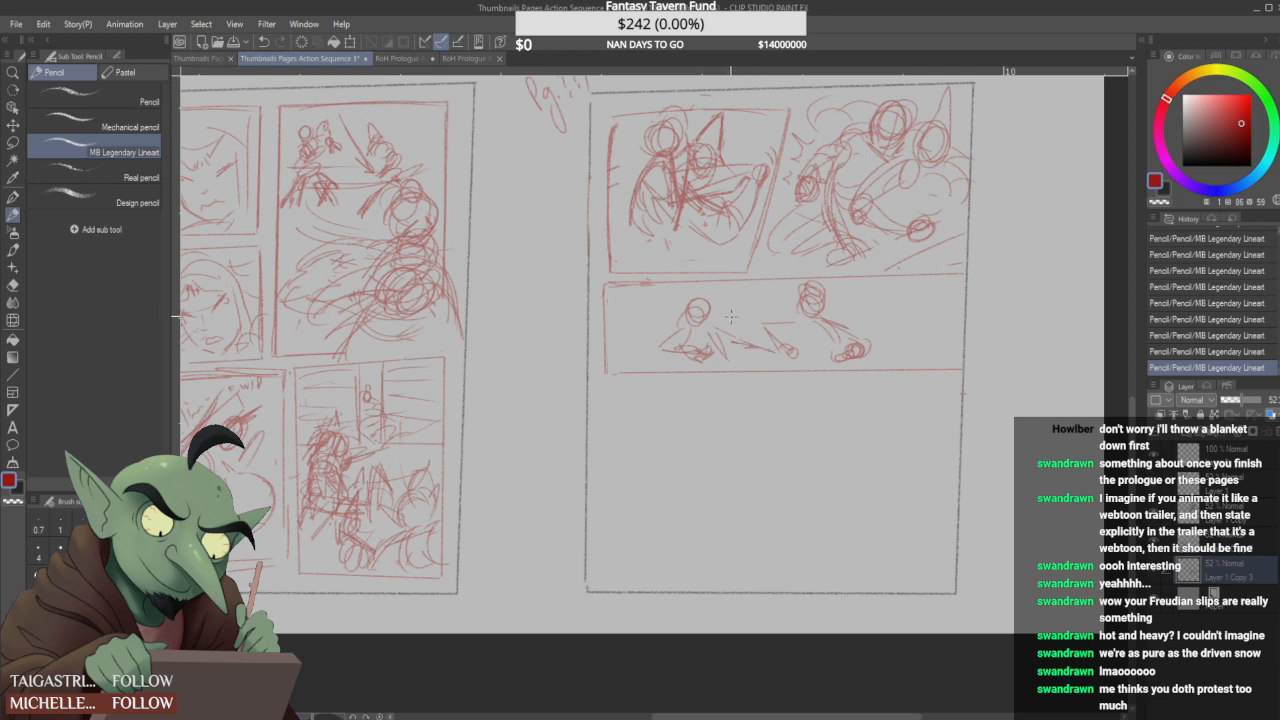
mouse_move(698, 295)
mouse_down()
mouse_move(646, 347)
mouse_move(683, 325)
mouse_up()
mouse_move(745, 353)
mouse_down()
mouse_move(764, 352)
mouse_move(748, 346)
mouse_up()
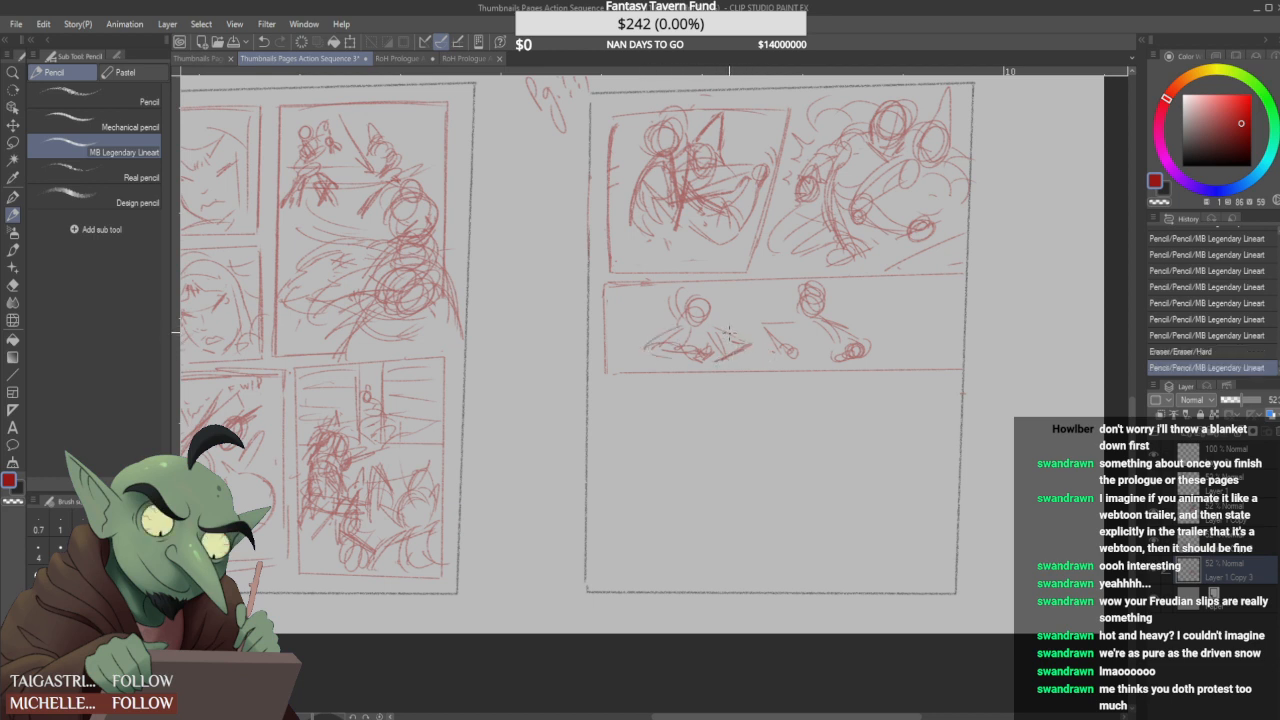
- Add shading strokes to the two top panels and give the wide panel's right-hand figure a rounded body and clearer arms
mouse_move(852, 192)
mouse_down()
mouse_move(838, 198)
mouse_move(850, 212)
mouse_move(852, 198)
mouse_move(850, 234)
mouse_move(856, 222)
mouse_up()
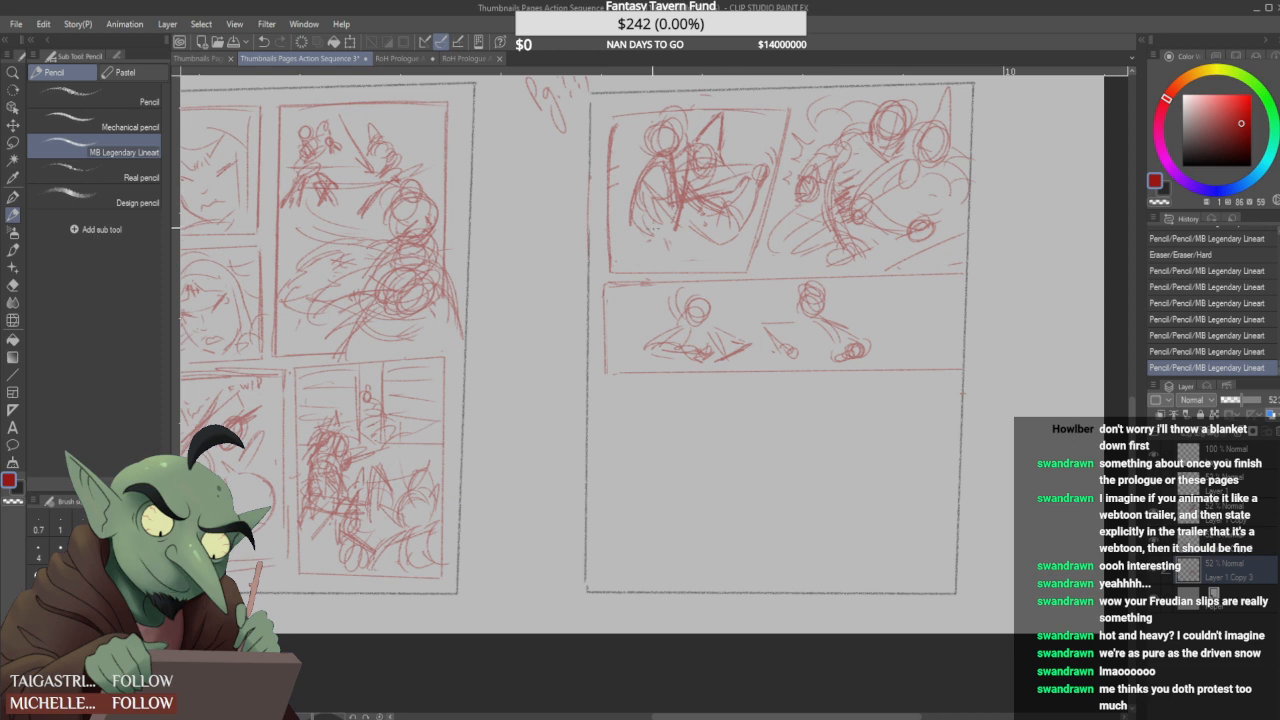
drag(658, 220, 634, 212)
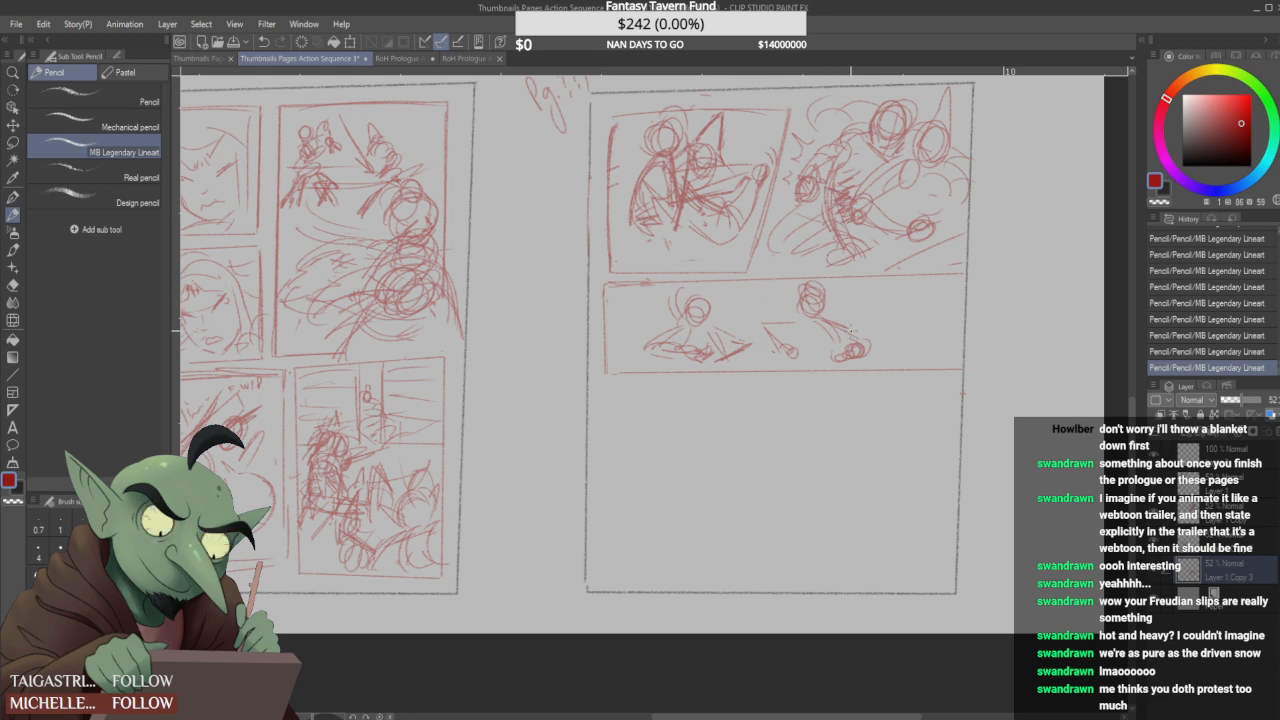
drag(829, 357, 824, 360)
mouse_move(805, 295)
mouse_down()
mouse_move(799, 315)
mouse_move(818, 311)
mouse_move(796, 327)
mouse_move(862, 330)
mouse_move(776, 324)
mouse_up()
mouse_move(754, 326)
mouse_down()
mouse_move(805, 334)
mouse_move(806, 355)
mouse_move(810, 331)
mouse_move(796, 354)
mouse_move(781, 348)
mouse_move(805, 326)
mouse_move(837, 336)
mouse_move(827, 351)
mouse_move(847, 339)
mouse_move(835, 353)
mouse_move(881, 334)
mouse_up()
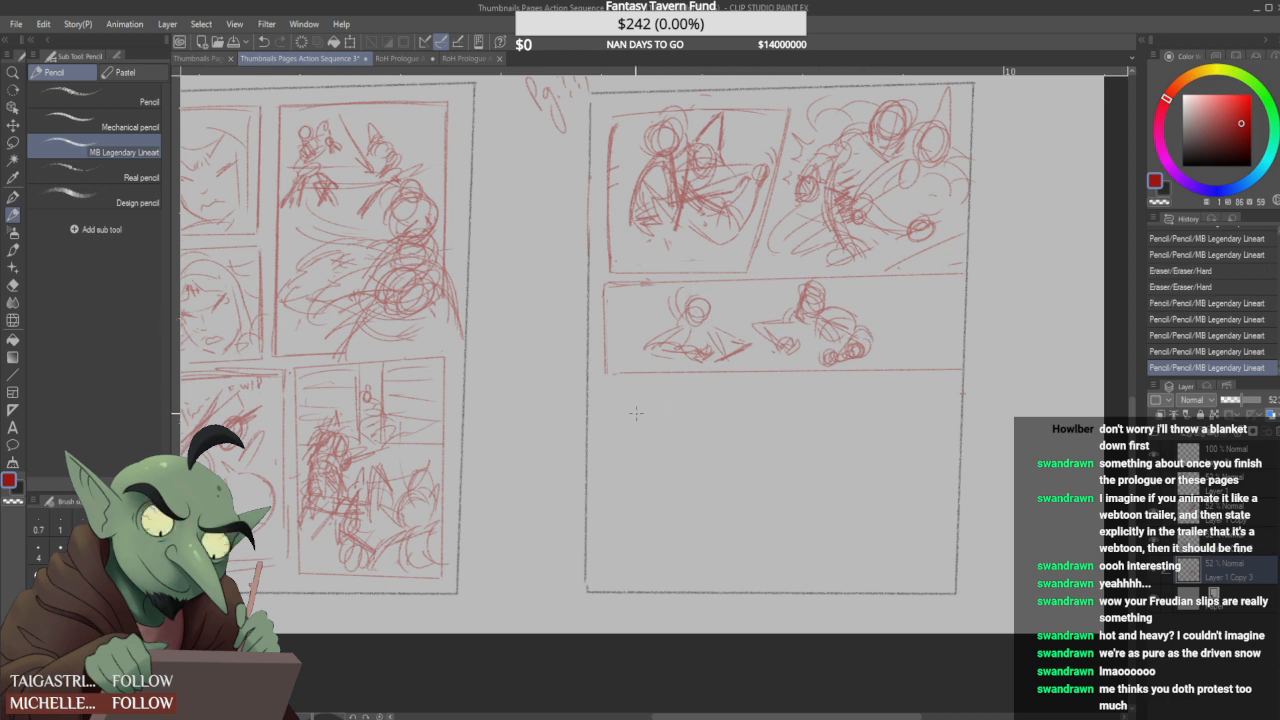
- Frame a new panel below the wide one with a long slanted right edge and a short lower border
mouse_move(615, 387)
mouse_down()
mouse_move(615, 454)
mouse_move(764, 386)
mouse_move(705, 550)
mouse_up()
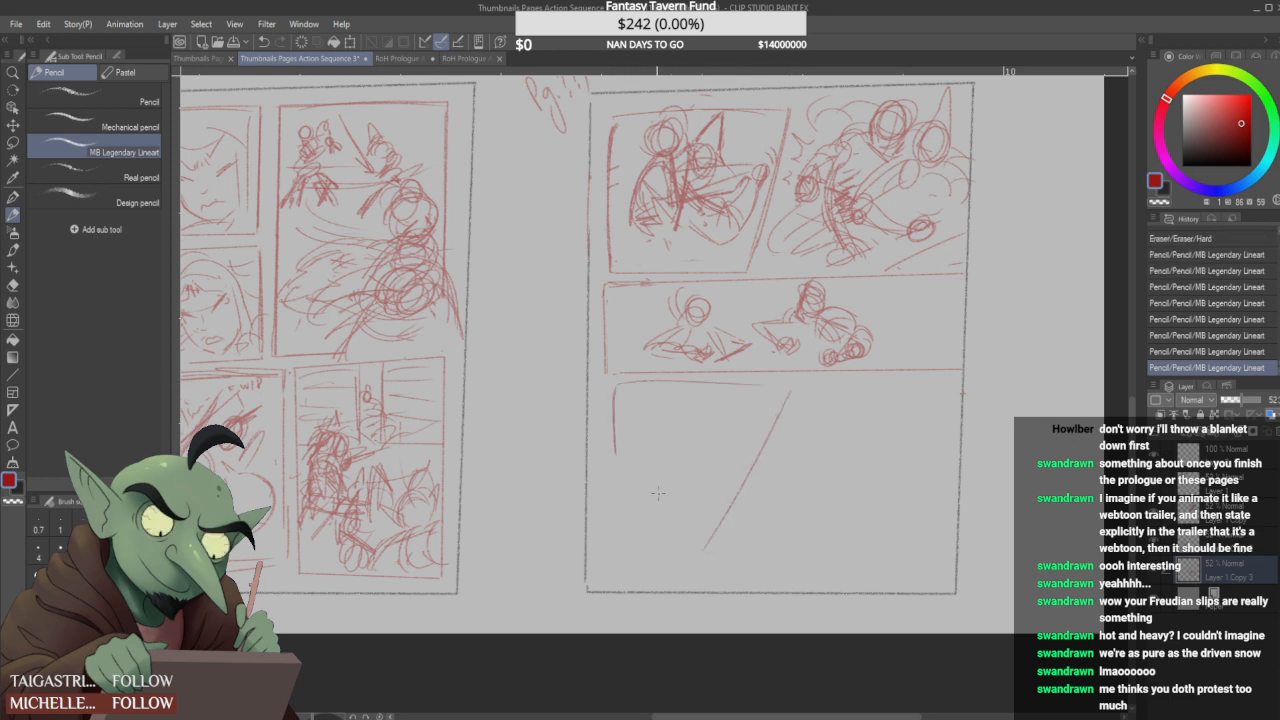
drag(612, 469, 616, 443)
mouse_move(620, 388)
mouse_down()
mouse_move(605, 425)
mouse_move(612, 542)
mouse_up()
drag(616, 550, 705, 548)
- Rough in a large round head with sweeping arm and body lines inside the slanted panel
mouse_move(668, 428)
mouse_down()
mouse_move(674, 446)
mouse_move(668, 396)
mouse_up()
drag(727, 430, 676, 432)
drag(742, 442, 652, 454)
mouse_move(672, 412)
mouse_down()
mouse_move(648, 420)
mouse_move(672, 444)
mouse_up()
mouse_move(716, 406)
mouse_down()
mouse_move(650, 435)
mouse_move(643, 451)
mouse_move(661, 435)
mouse_move(640, 438)
mouse_move(687, 420)
mouse_move(669, 393)
mouse_move(675, 431)
mouse_move(645, 413)
mouse_up()
mouse_move(726, 432)
mouse_down()
mouse_move(629, 448)
mouse_move(673, 457)
mouse_move(645, 472)
mouse_up()
mouse_move(742, 440)
mouse_down()
mouse_move(699, 455)
mouse_move(723, 461)
mouse_move(655, 477)
mouse_move(710, 429)
mouse_move(766, 411)
mouse_move(754, 450)
mouse_move(718, 427)
mouse_move(658, 514)
mouse_up()
drag(725, 483, 706, 500)
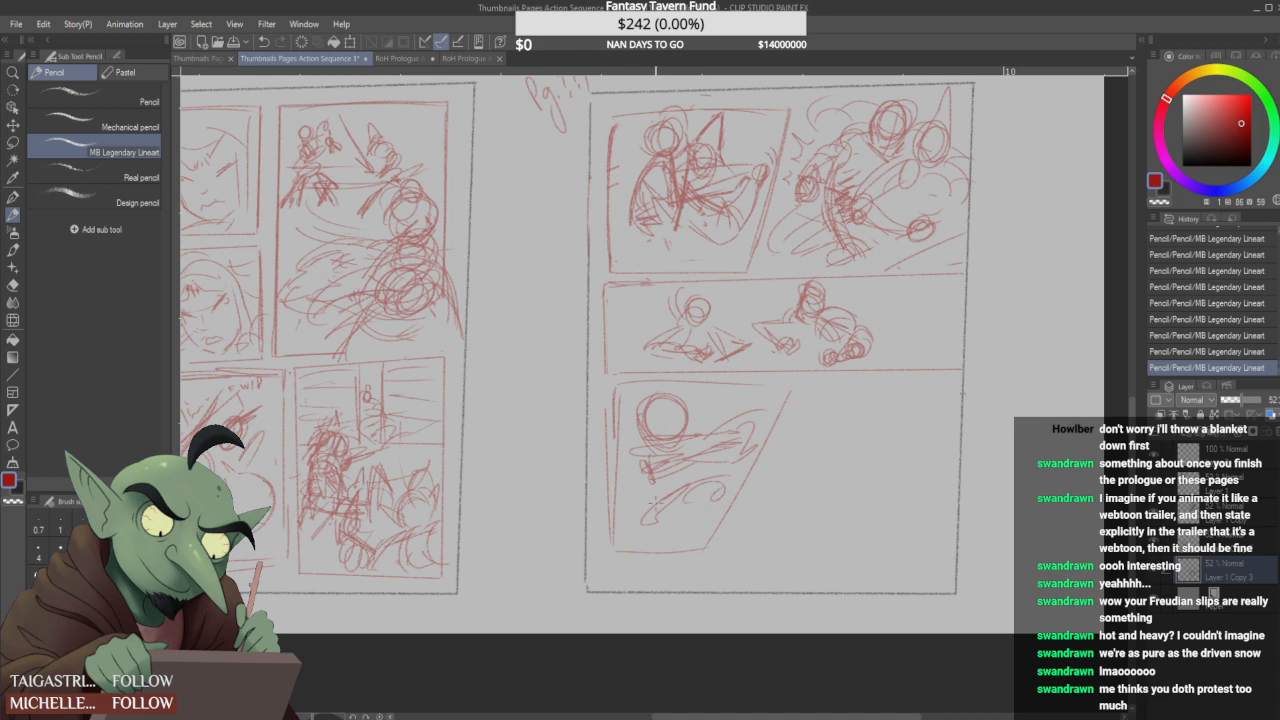
- Rework the wide panel's right-hand figures with heavier body and arm strokes and small motion lines beside them
click(13, 142)
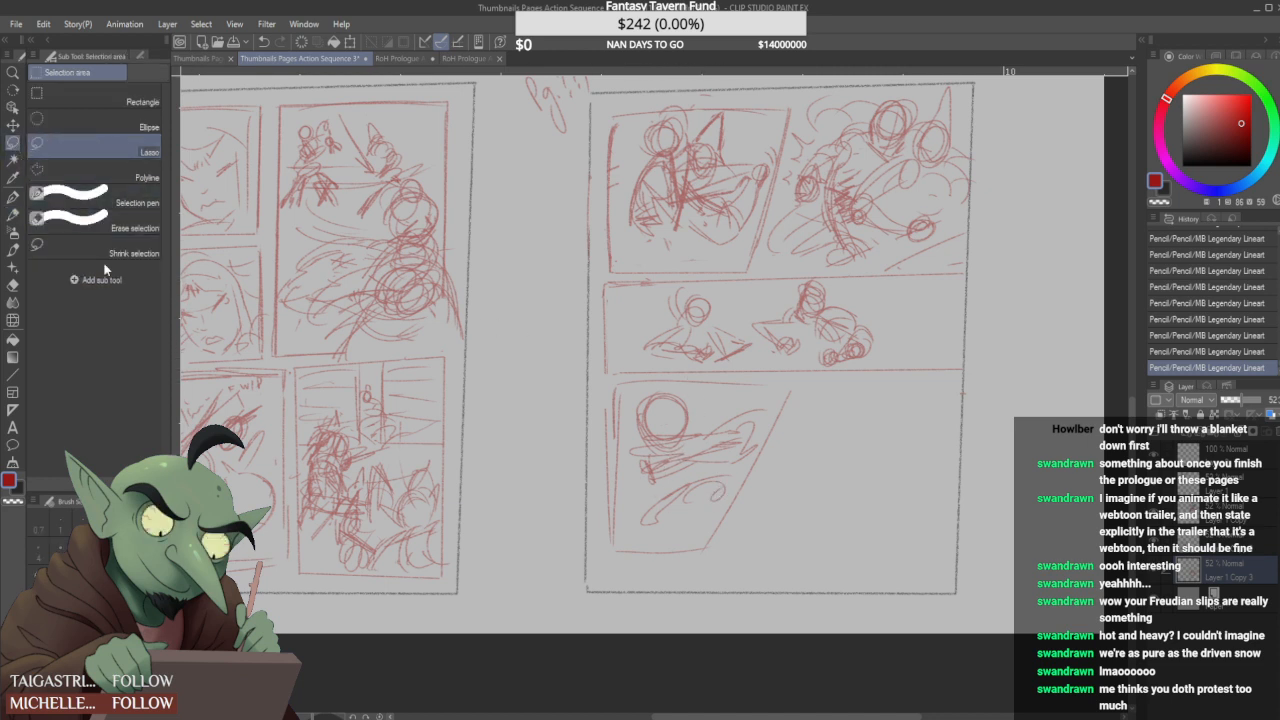
key(p)
drag(875, 326, 886, 340)
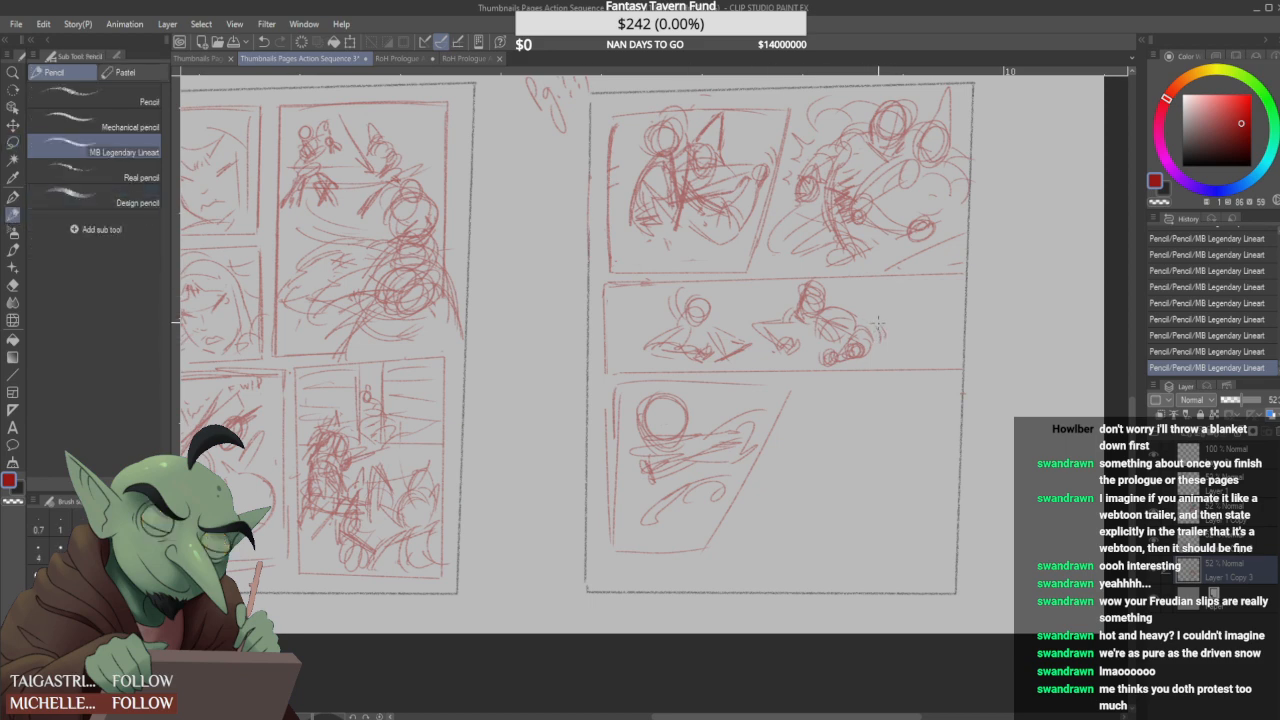
drag(866, 346, 810, 370)
mouse_move(838, 333)
mouse_down()
mouse_move(830, 340)
mouse_move(850, 344)
mouse_move(838, 329)
mouse_move(866, 332)
mouse_move(864, 317)
mouse_up()
mouse_move(862, 316)
mouse_down()
mouse_move(875, 324)
mouse_move(827, 345)
mouse_move(882, 336)
mouse_up()
mouse_move(776, 330)
mouse_down()
mouse_move(758, 343)
mouse_move(780, 348)
mouse_up()
drag(786, 330, 766, 354)
mouse_move(754, 328)
mouse_down()
mouse_move(783, 347)
mouse_move(807, 335)
mouse_move(796, 357)
mouse_move(779, 347)
mouse_move(796, 358)
mouse_move(766, 355)
mouse_move(810, 347)
mouse_move(809, 360)
mouse_move(844, 366)
mouse_move(815, 363)
mouse_move(876, 313)
mouse_up()
mouse_move(882, 314)
mouse_down()
mouse_move(826, 347)
mouse_move(857, 322)
mouse_move(878, 338)
mouse_up()
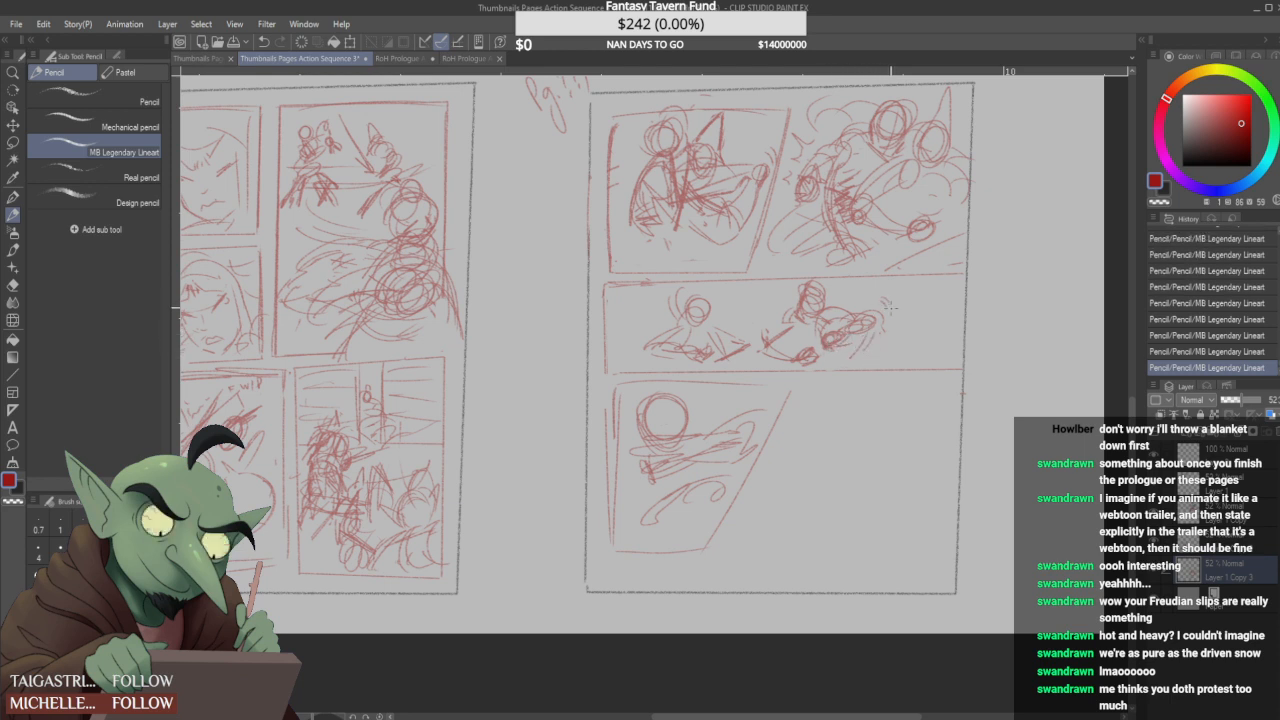
- Clear the slanted panel's sketch and edge, extend its frame down near the page bottom, and rough in new shapes
mouse_move(694, 412)
mouse_down()
mouse_move(654, 466)
mouse_move(662, 500)
mouse_move(751, 451)
mouse_move(664, 490)
mouse_move(640, 428)
mouse_move(667, 461)
mouse_move(672, 392)
mouse_move(769, 441)
mouse_move(730, 503)
mouse_move(649, 522)
mouse_move(695, 416)
mouse_move(809, 386)
mouse_move(777, 478)
mouse_up()
mouse_move(794, 430)
mouse_down()
mouse_move(738, 552)
mouse_move(662, 562)
mouse_move(717, 573)
mouse_up()
mouse_move(690, 553)
mouse_down()
mouse_move(639, 581)
mouse_move(607, 582)
mouse_move(690, 555)
mouse_move(660, 567)
mouse_move(705, 571)
mouse_move(618, 553)
mouse_move(608, 565)
mouse_move(608, 536)
mouse_move(679, 583)
mouse_move(735, 557)
mouse_up()
drag(606, 575, 724, 571)
drag(624, 575, 725, 568)
mouse_move(647, 418)
mouse_down()
mouse_move(738, 424)
mouse_move(762, 402)
mouse_move(722, 418)
mouse_move(728, 462)
mouse_move(802, 437)
mouse_up()
mouse_move(775, 467)
mouse_down()
mouse_move(740, 493)
mouse_move(758, 472)
mouse_up()
drag(806, 394, 748, 536)
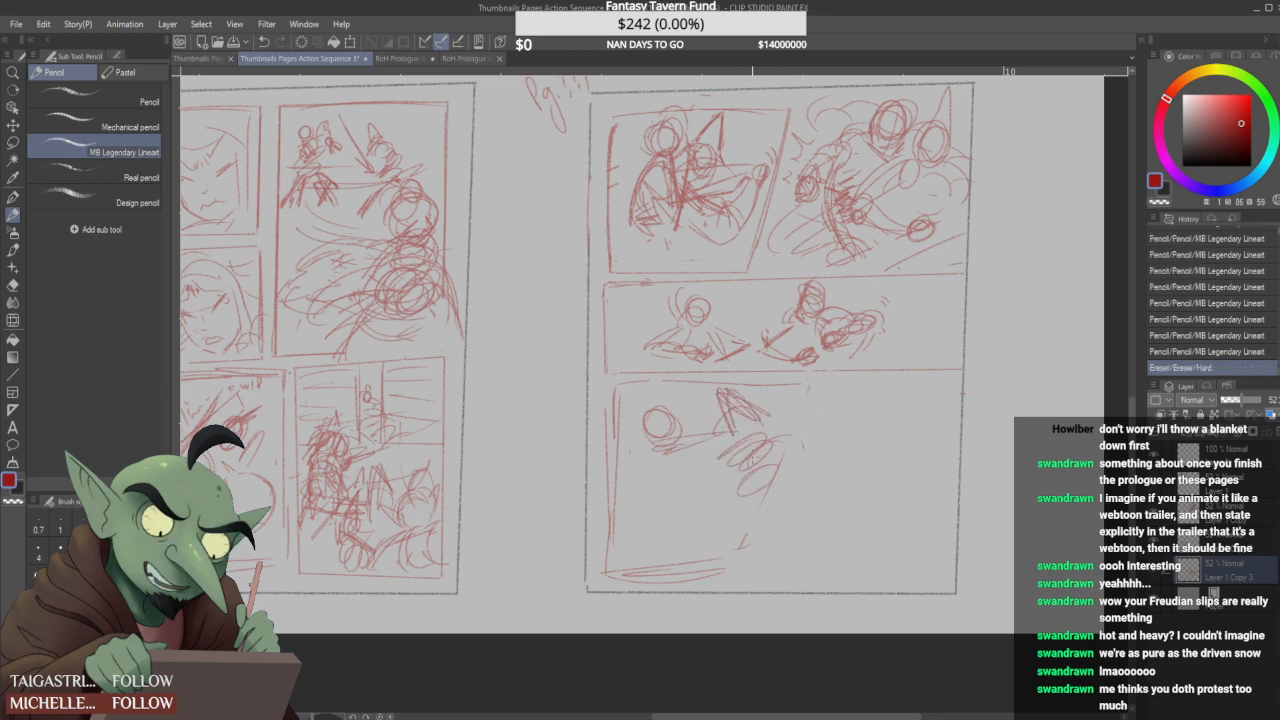
- Try a head with arm and shoulder lines in the lower panel, and erase the sketch
mouse_move(662, 450)
mouse_down()
mouse_move(690, 443)
mouse_move(668, 414)
mouse_move(661, 453)
mouse_move(634, 470)
mouse_up()
drag(676, 447, 622, 480)
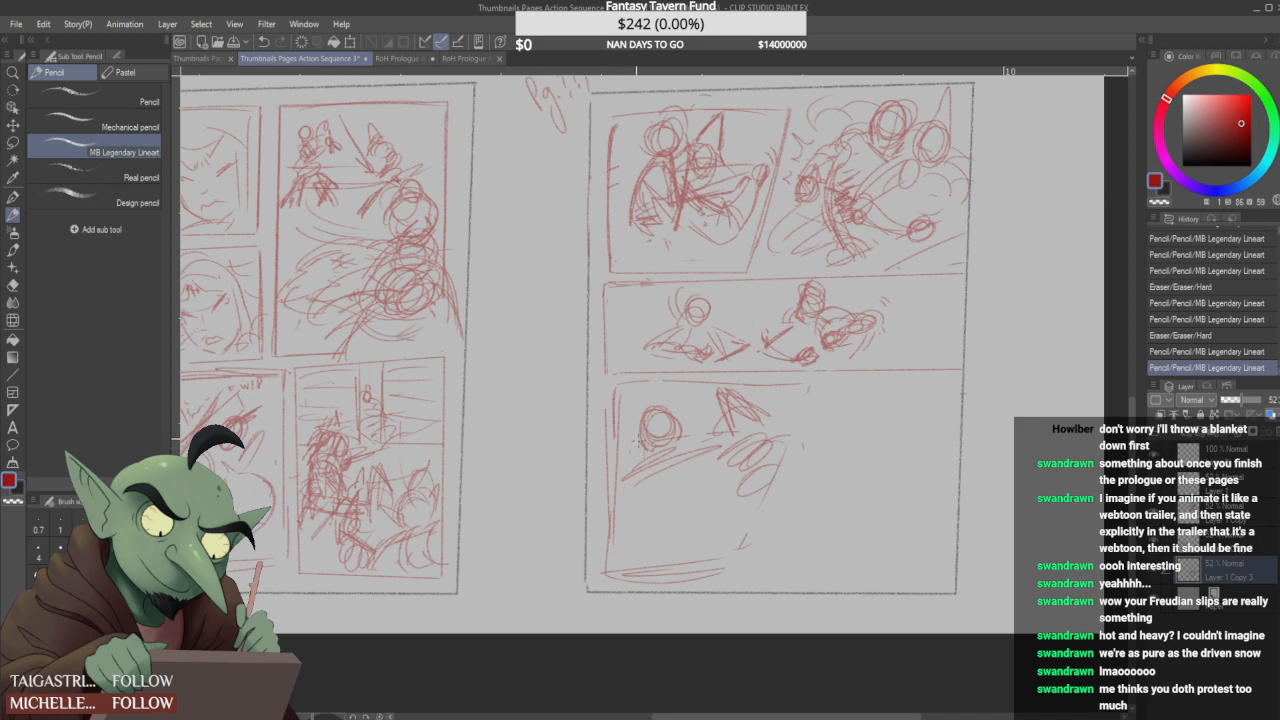
drag(641, 412, 647, 442)
drag(647, 440, 676, 440)
mouse_move(652, 397)
mouse_down()
mouse_move(638, 436)
mouse_move(710, 428)
mouse_up()
mouse_move(636, 501)
mouse_down()
mouse_move(703, 503)
mouse_move(699, 483)
mouse_move(699, 508)
mouse_move(680, 495)
mouse_move(637, 505)
mouse_move(664, 487)
mouse_move(717, 485)
mouse_move(690, 469)
mouse_move(719, 448)
mouse_move(677, 512)
mouse_move(742, 475)
mouse_move(795, 420)
mouse_move(744, 422)
mouse_move(671, 461)
mouse_move(641, 417)
mouse_move(654, 405)
mouse_move(696, 433)
mouse_move(725, 400)
mouse_up()
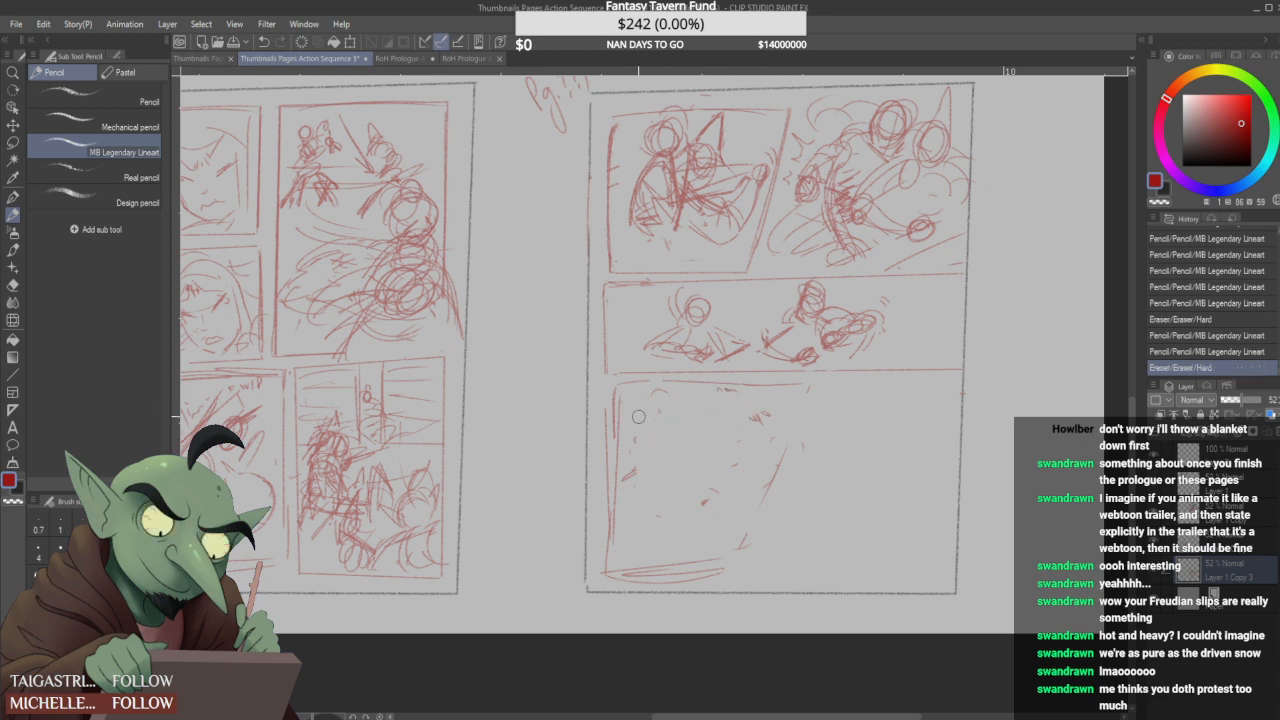
- Rough in a large circle, an oval head and bent arms in the lower panel, and partly erase the circle into a crescent
mouse_move(675, 447)
mouse_down()
mouse_move(636, 440)
mouse_move(680, 430)
mouse_move(650, 465)
mouse_move(668, 420)
mouse_up()
mouse_move(676, 486)
mouse_down()
mouse_move(700, 392)
mouse_move(727, 440)
mouse_up()
mouse_move(705, 476)
mouse_down()
mouse_move(776, 415)
mouse_move(740, 460)
mouse_up()
drag(758, 410, 760, 428)
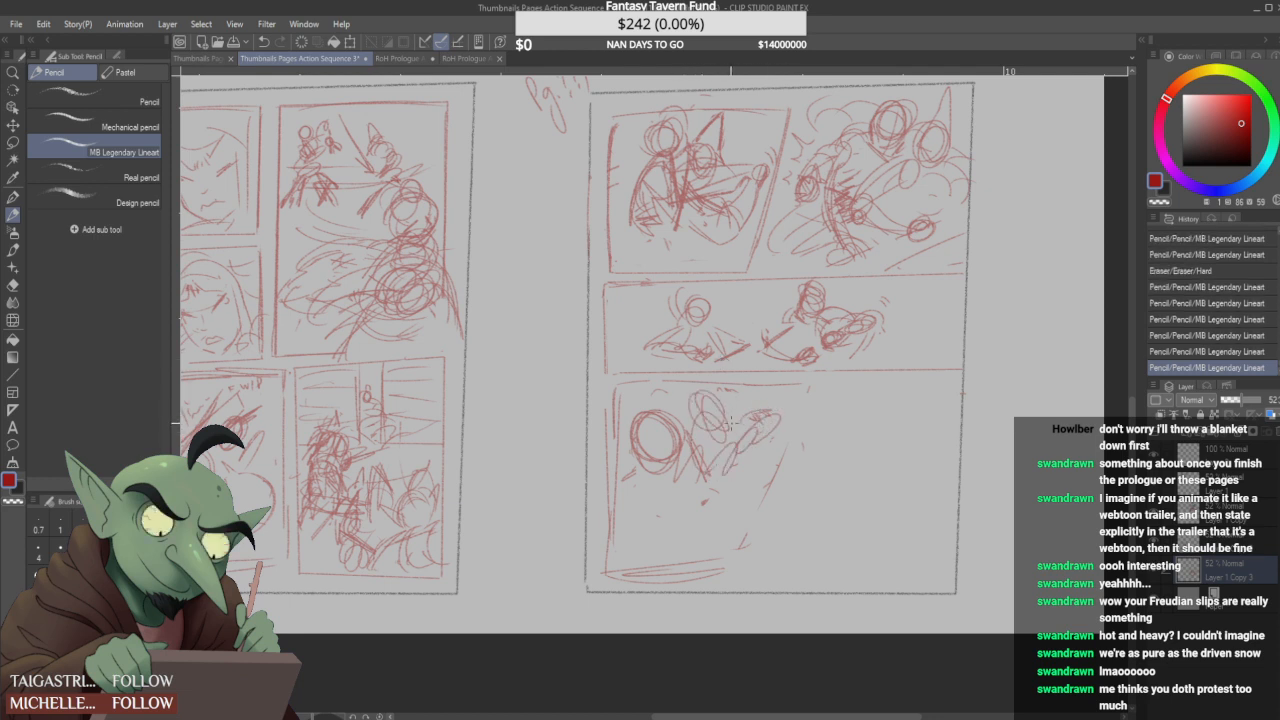
mouse_move(678, 488)
mouse_down()
mouse_move(700, 474)
mouse_move(638, 442)
mouse_move(648, 416)
mouse_up()
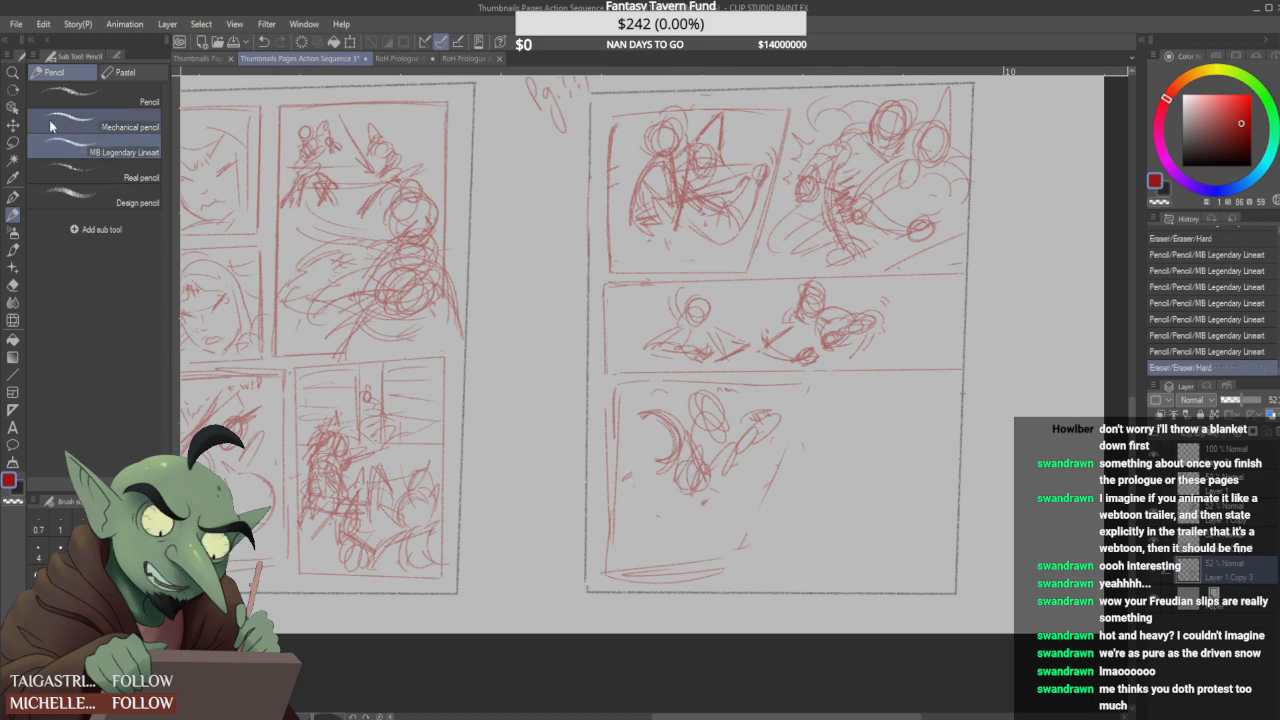
- Lasso the lower panel's sketch, flip it horizontally and clear the selection
key(m)
mouse_move(637, 508)
mouse_down()
mouse_move(680, 386)
mouse_move(726, 388)
mouse_move(712, 520)
mouse_up()
click(41, 25)
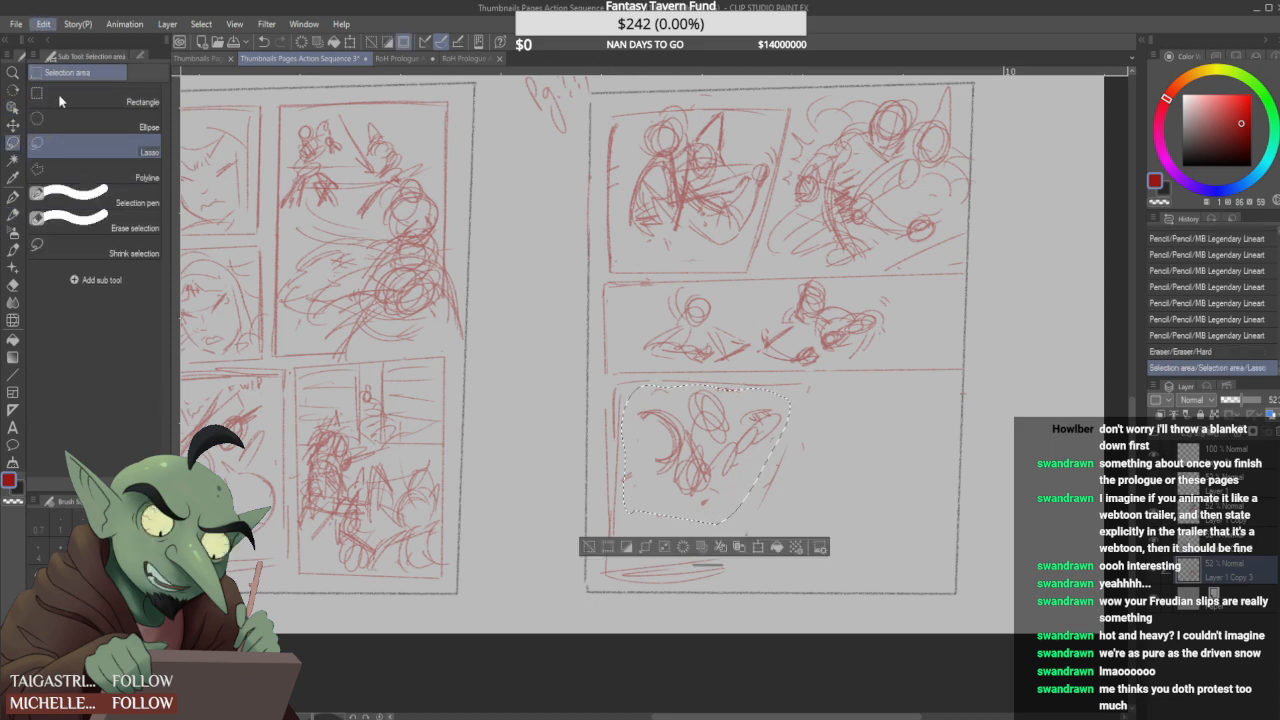
click(336, 525)
click(684, 547)
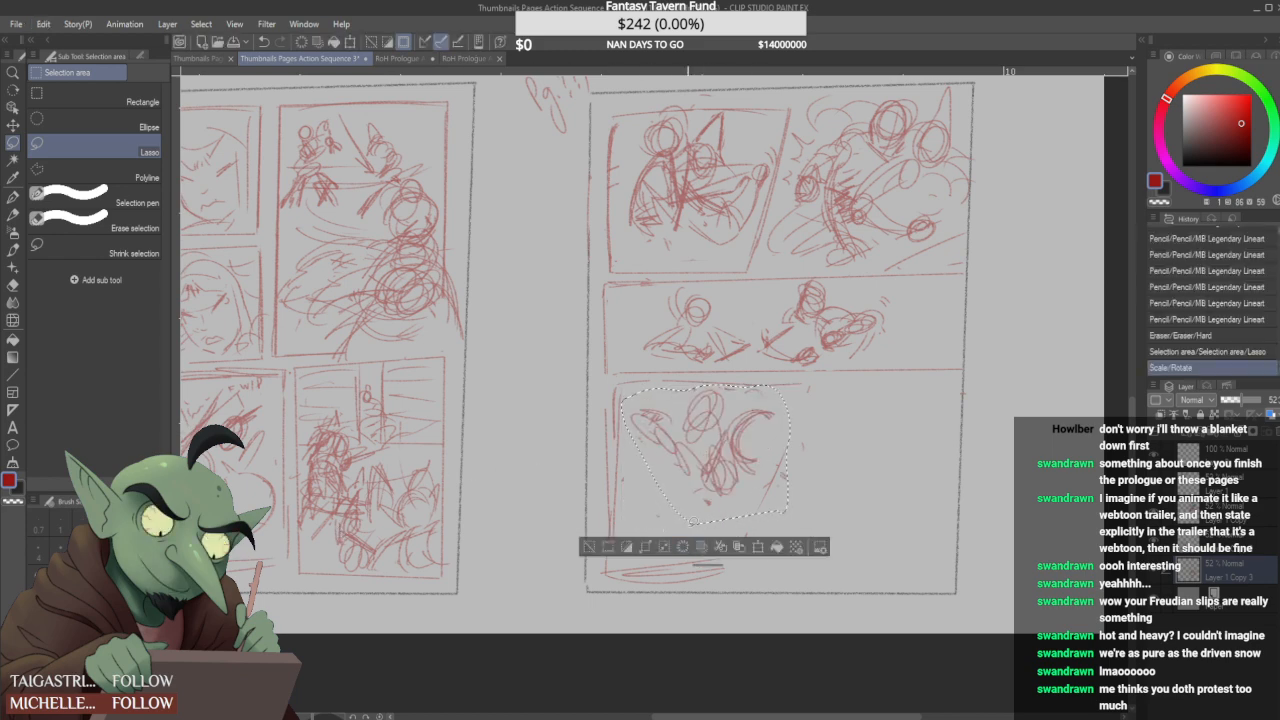
click(13, 214)
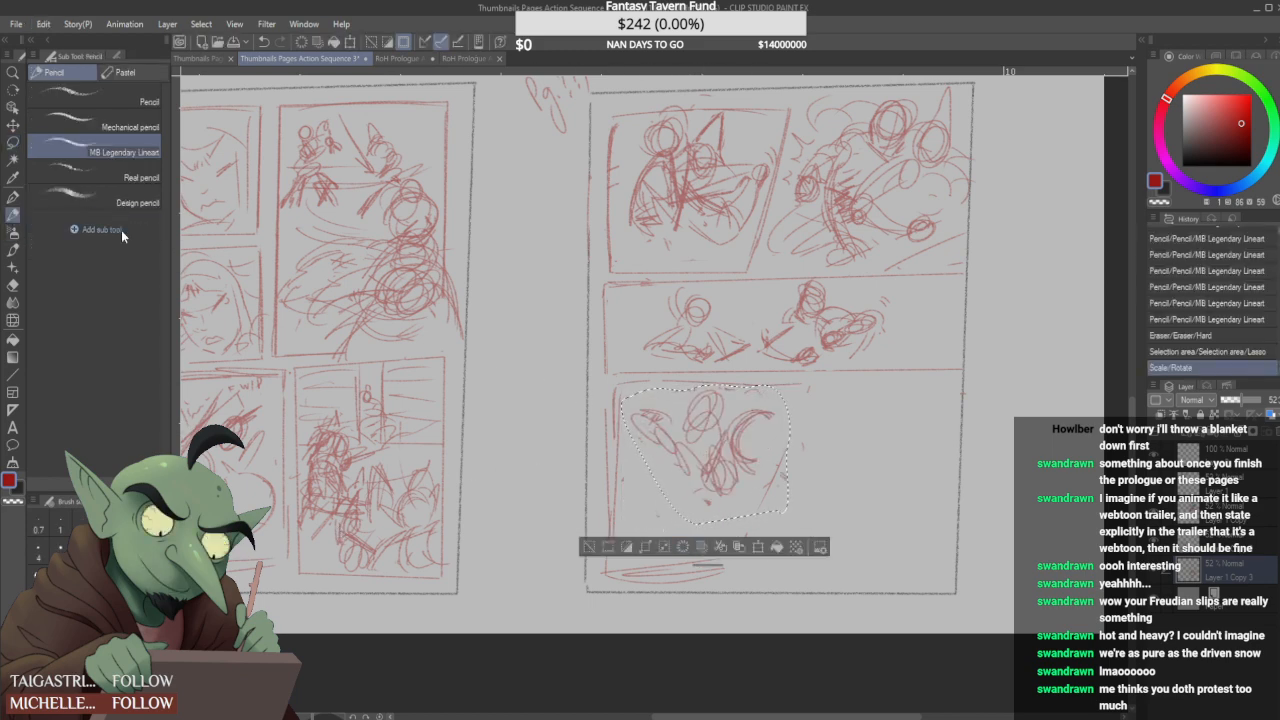
key(ctrl+d)
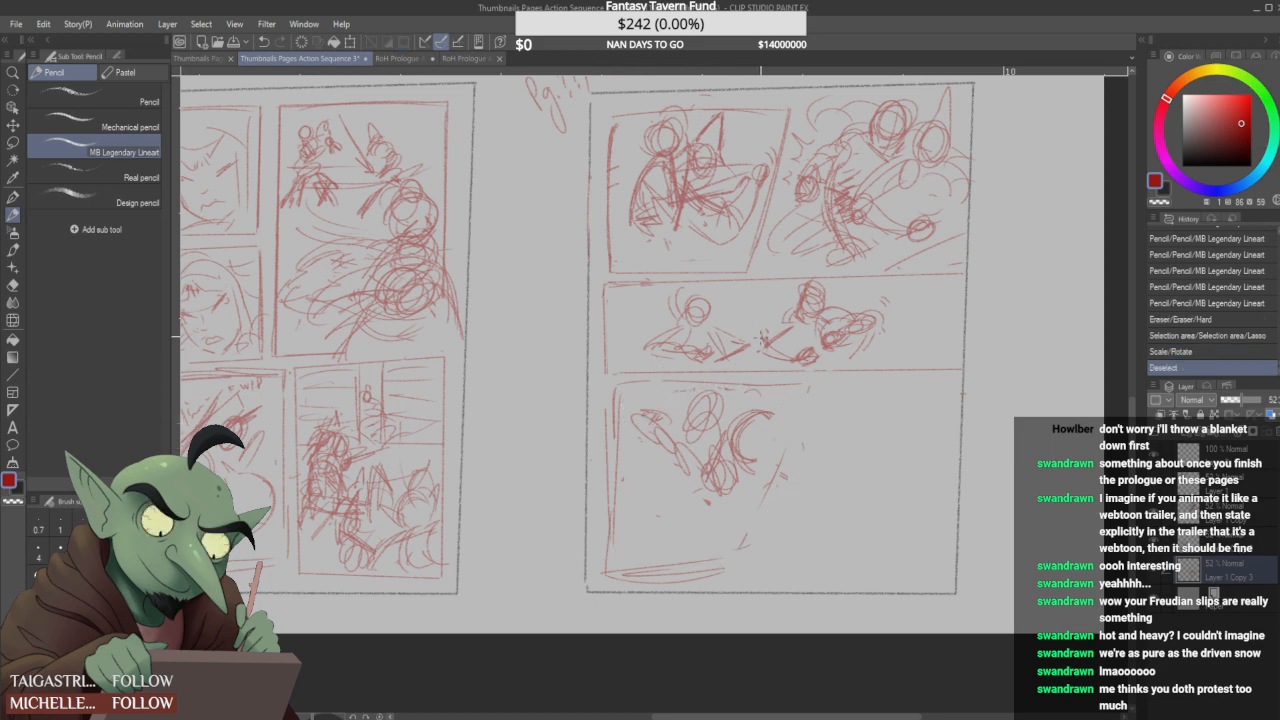
- Add speed lines around the wide panel's left-hand figure and darken the strokes at its hands
mouse_move(759, 298)
mouse_down()
mouse_move(727, 306)
mouse_move(750, 308)
mouse_up()
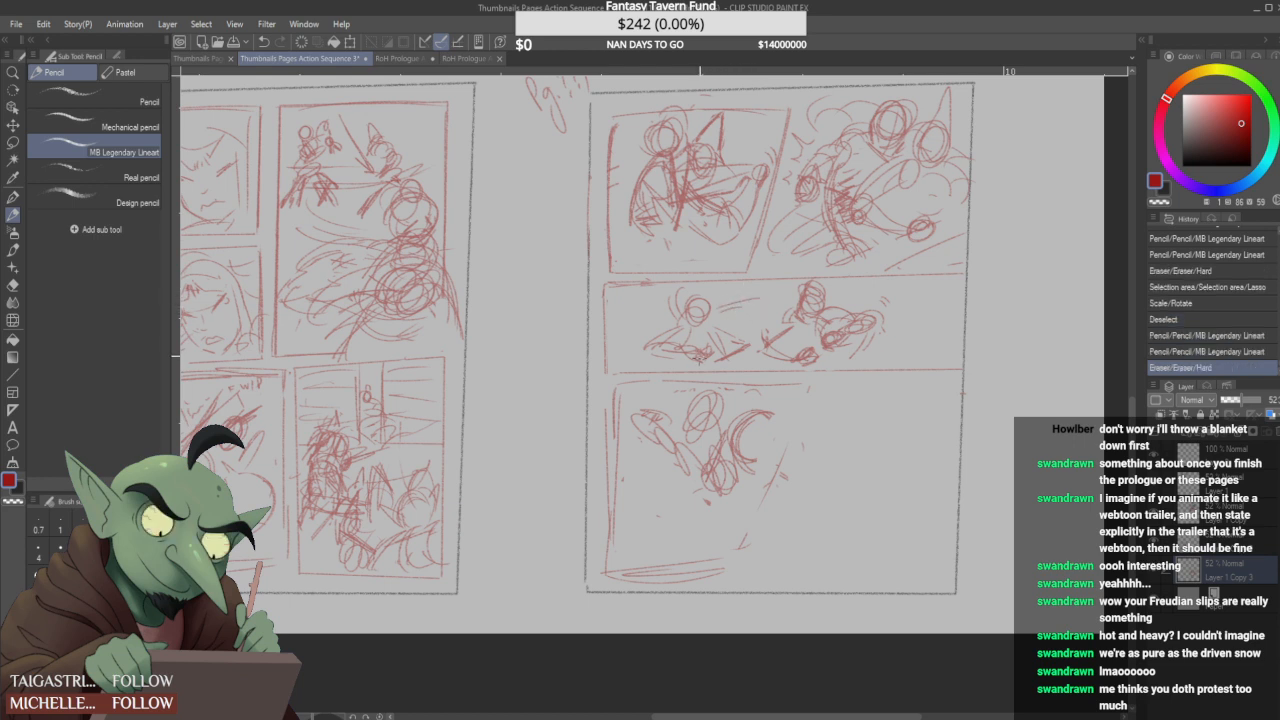
mouse_move(692, 363)
mouse_down()
mouse_move(725, 365)
mouse_move(750, 348)
mouse_move(742, 340)
mouse_up()
drag(740, 344, 748, 340)
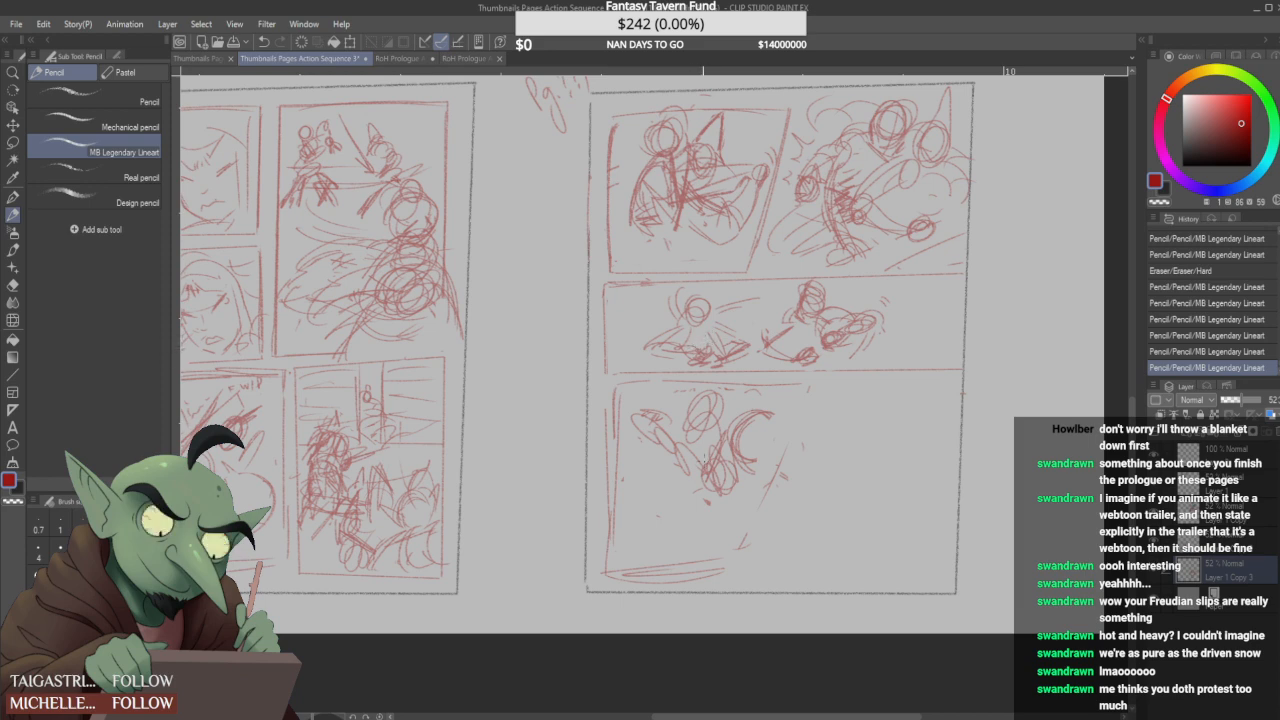
- Erase the lower panel's flipped sketch and rough in an oval head with outstretched arms above a large circle
mouse_move(727, 410)
mouse_down()
mouse_move(742, 460)
mouse_move(750, 430)
mouse_move(709, 412)
mouse_move(645, 422)
mouse_up()
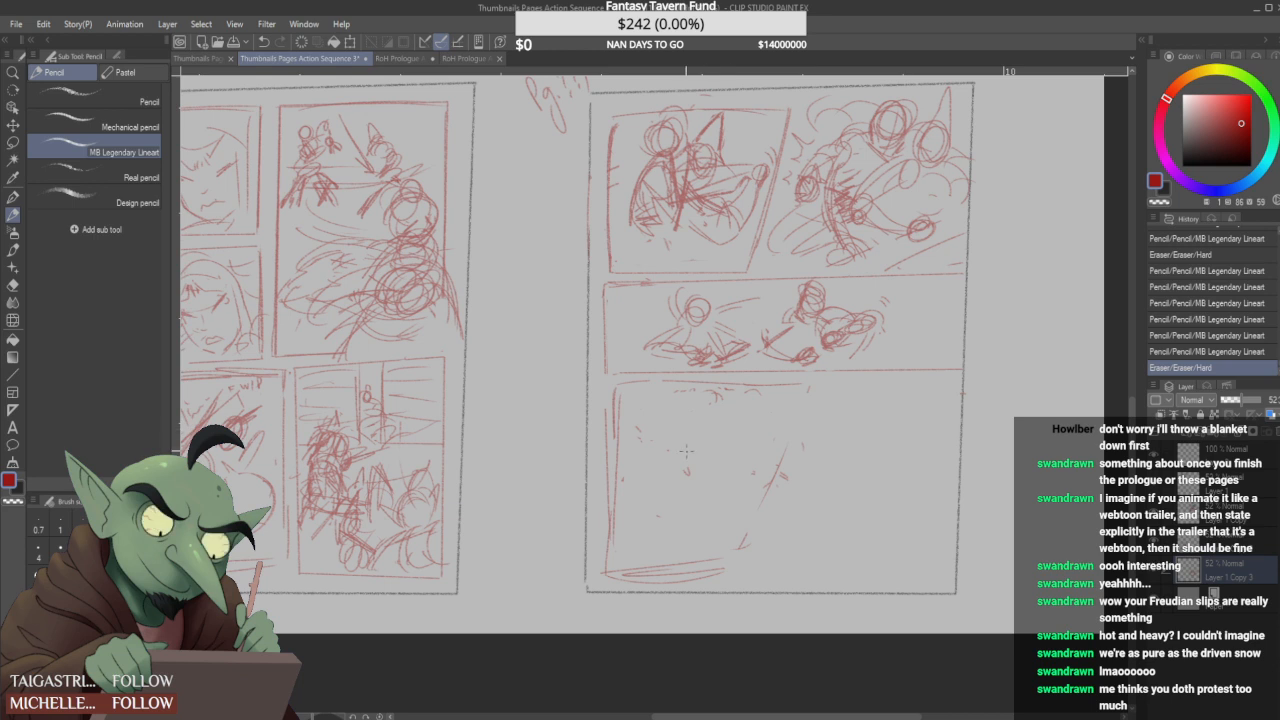
drag(716, 400, 712, 402)
mouse_move(672, 466)
mouse_down()
mouse_move(716, 460)
mouse_move(664, 450)
mouse_move(700, 462)
mouse_move(672, 458)
mouse_move(682, 463)
mouse_move(648, 437)
mouse_move(730, 449)
mouse_move(712, 462)
mouse_move(734, 434)
mouse_move(740, 448)
mouse_up()
drag(700, 408, 716, 388)
mouse_move(662, 468)
mouse_down()
mouse_move(656, 517)
mouse_move(673, 514)
mouse_up()
drag(632, 470, 733, 470)
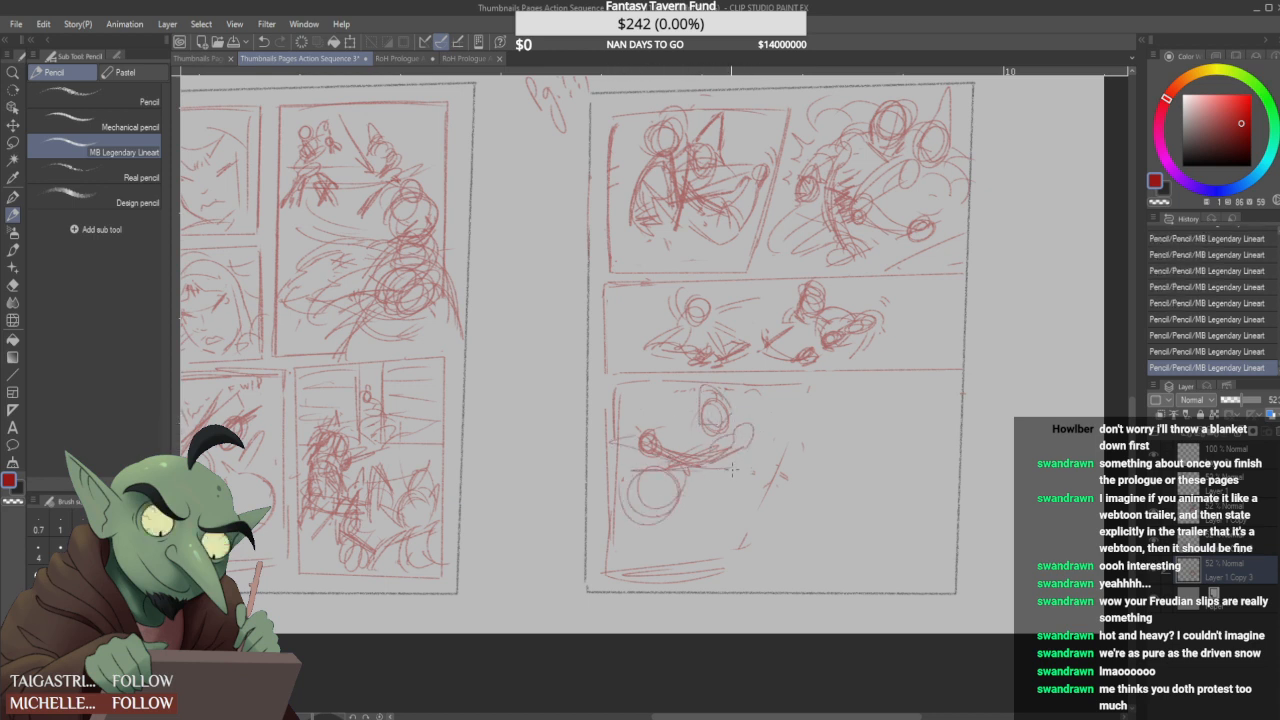
- Build up the lower panel's upper figure with overlapping arm and torso strokes and a rounded hand
drag(622, 449, 710, 435)
drag(604, 410, 720, 452)
drag(640, 436, 712, 453)
mouse_move(650, 443)
mouse_down()
mouse_move(732, 436)
mouse_move(715, 442)
mouse_move(752, 421)
mouse_move(648, 455)
mouse_move(738, 440)
mouse_up()
mouse_move(650, 465)
mouse_down()
mouse_move(684, 459)
mouse_move(688, 441)
mouse_up()
mouse_move(650, 456)
mouse_down()
mouse_move(740, 444)
mouse_move(718, 447)
mouse_up()
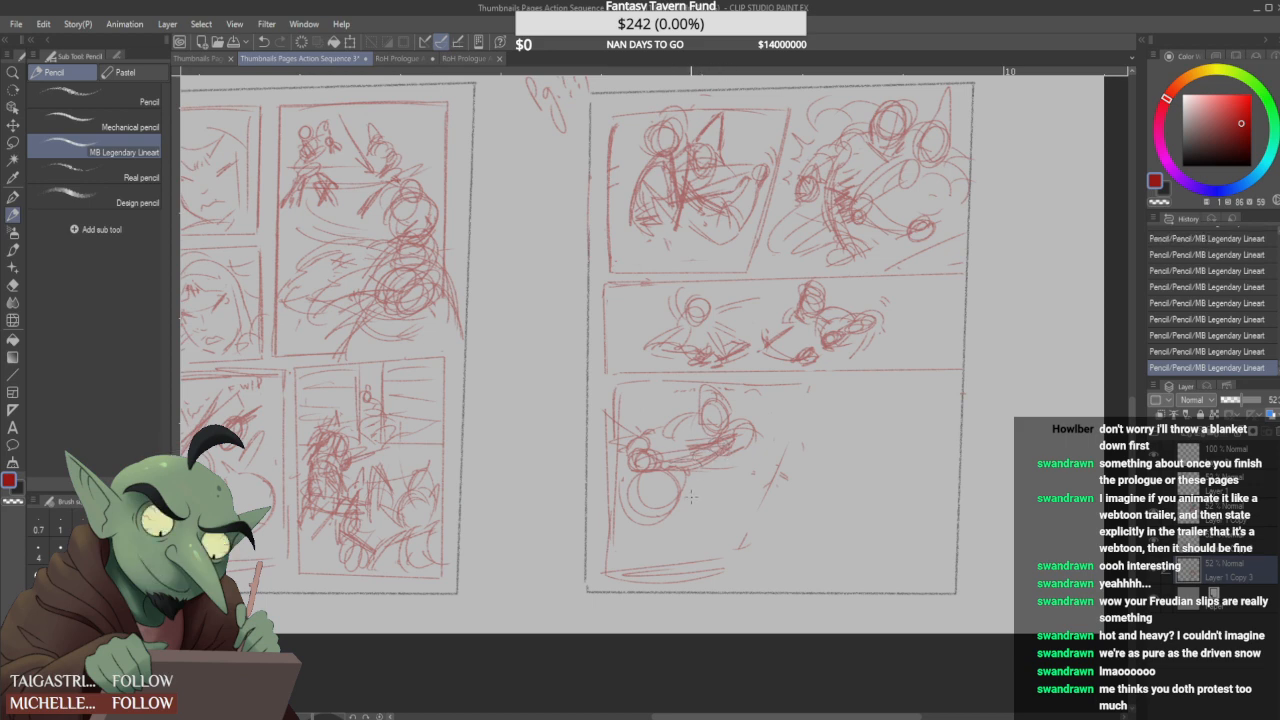
- Darken the large lower circle as a second figure's head, with scribbled shading and curved body lines beside it
mouse_move(634, 468)
mouse_down()
mouse_move(672, 500)
mouse_move(645, 518)
mouse_move(677, 514)
mouse_move(632, 498)
mouse_move(684, 480)
mouse_move(668, 536)
mouse_move(686, 492)
mouse_move(692, 536)
mouse_move(708, 538)
mouse_up()
drag(724, 520, 734, 536)
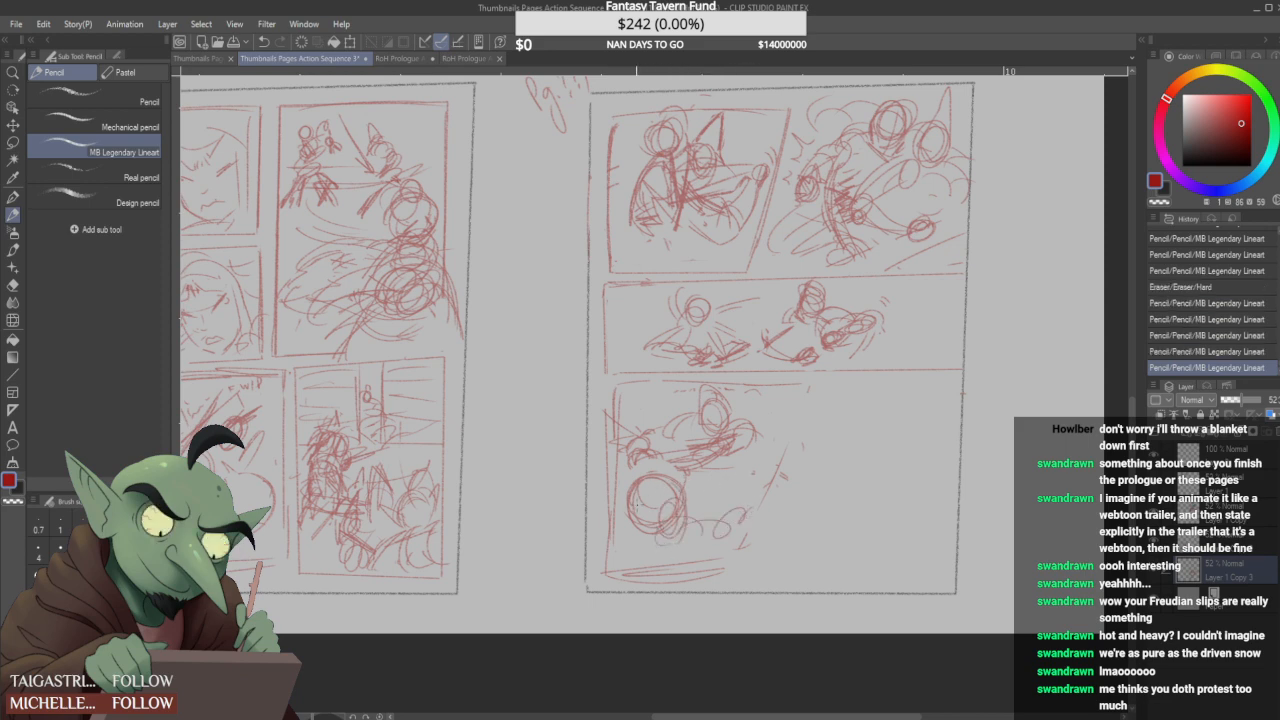
drag(624, 512, 632, 532)
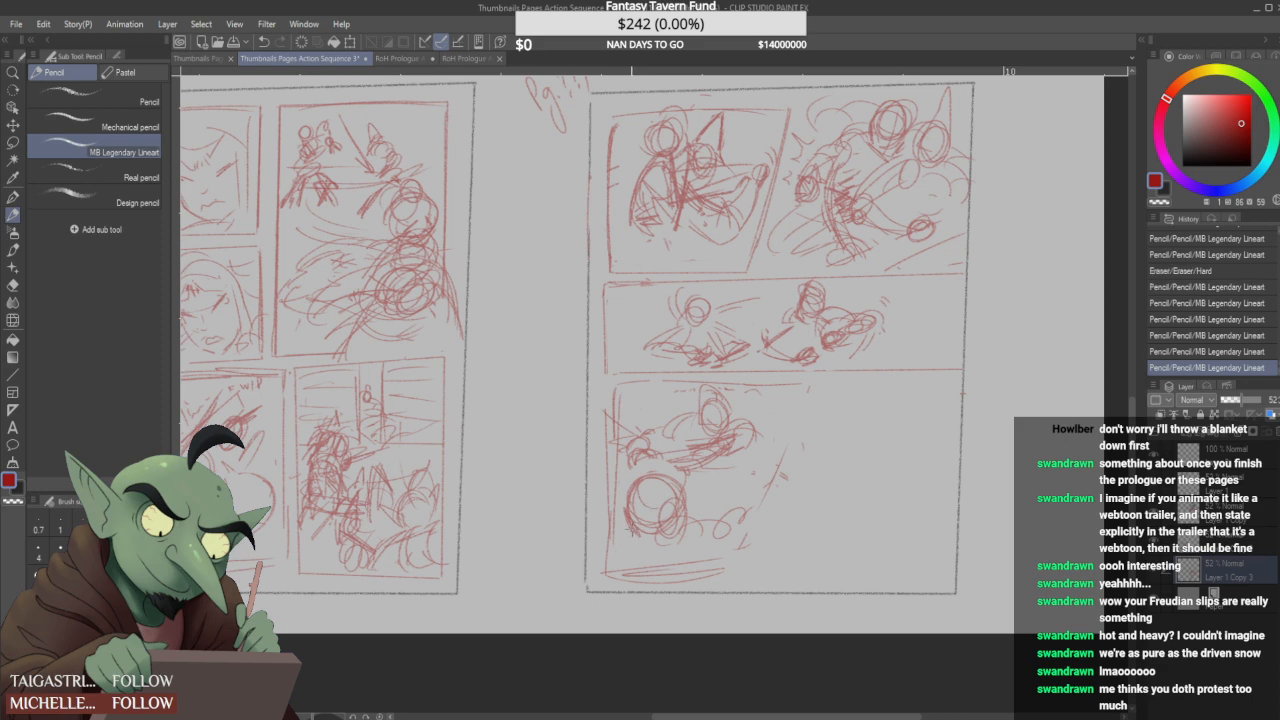
drag(642, 498, 674, 526)
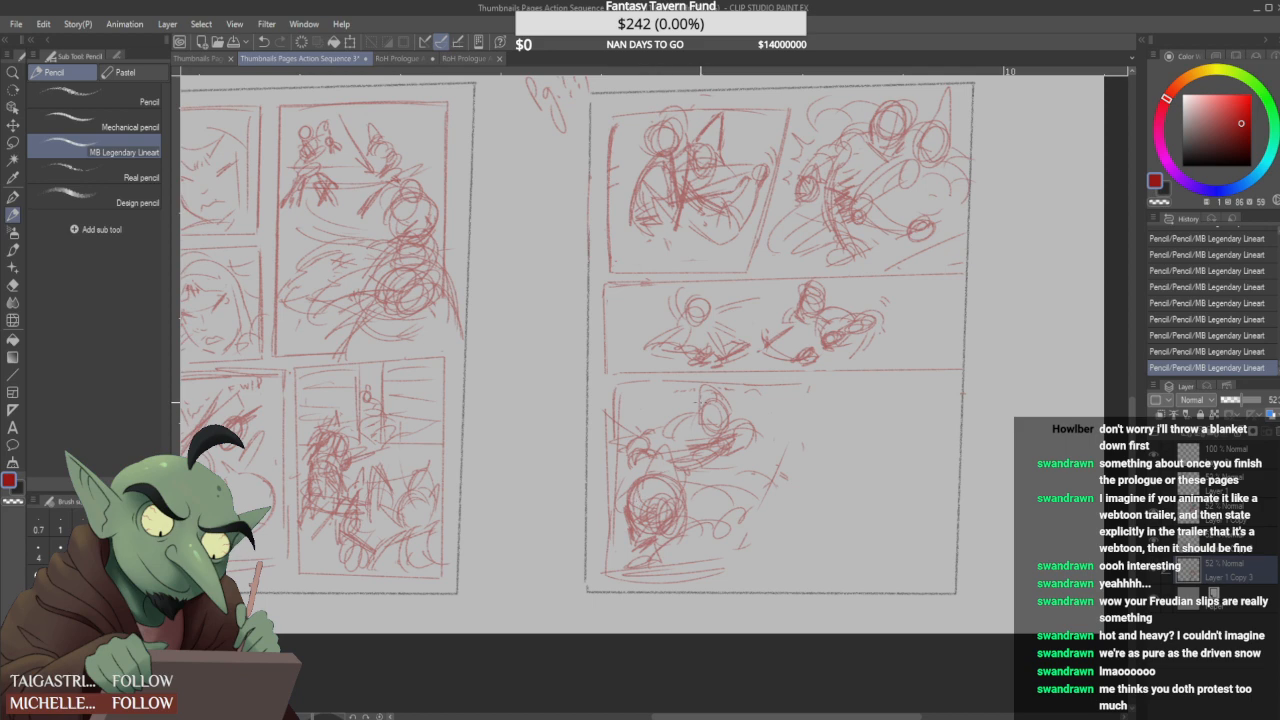
- Give the upper figure a pointed top and curved outline, add a small circle beside it, and touch up the lower figure
mouse_move(732, 409)
mouse_down()
mouse_move(757, 438)
mouse_move(742, 447)
mouse_up()
drag(682, 411, 666, 440)
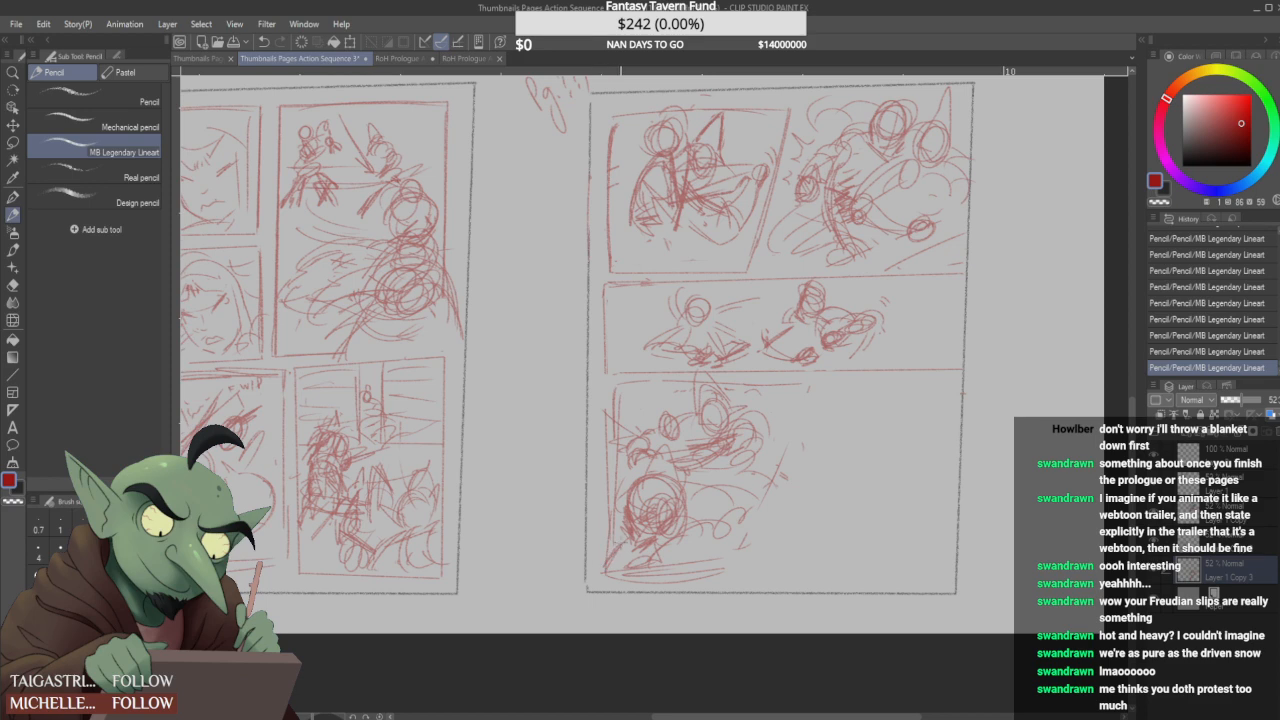
drag(632, 528, 698, 532)
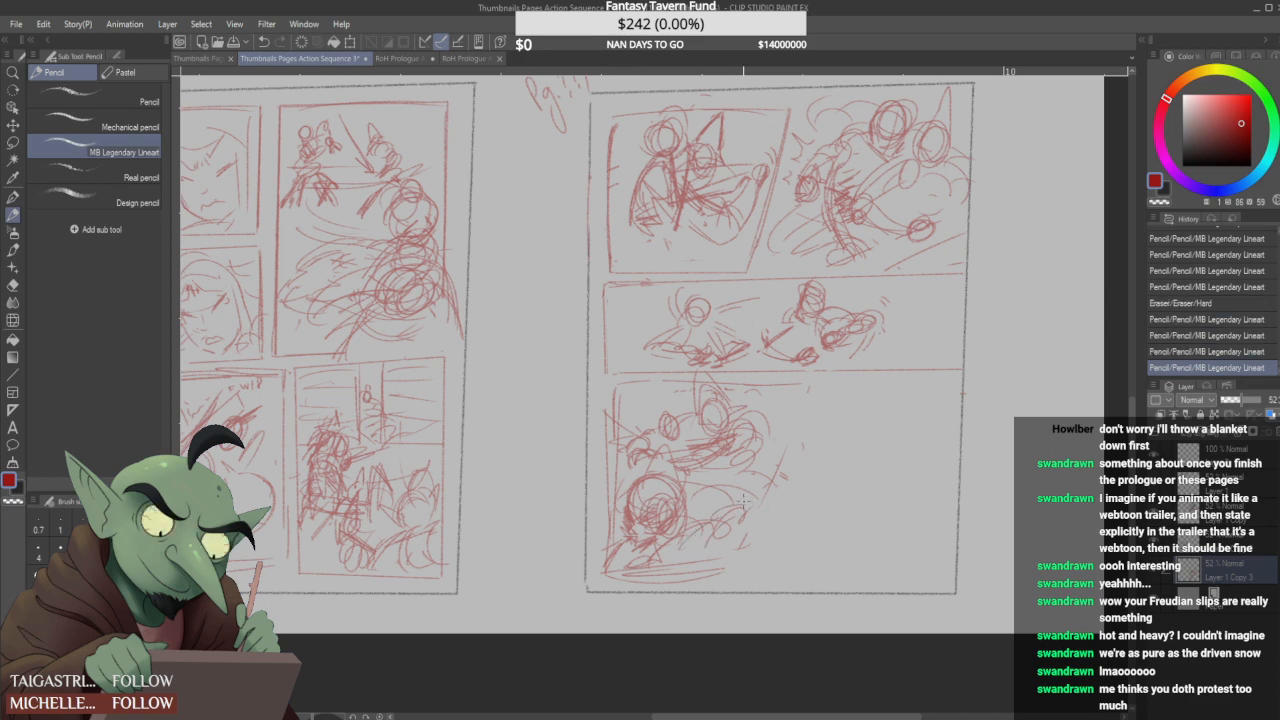